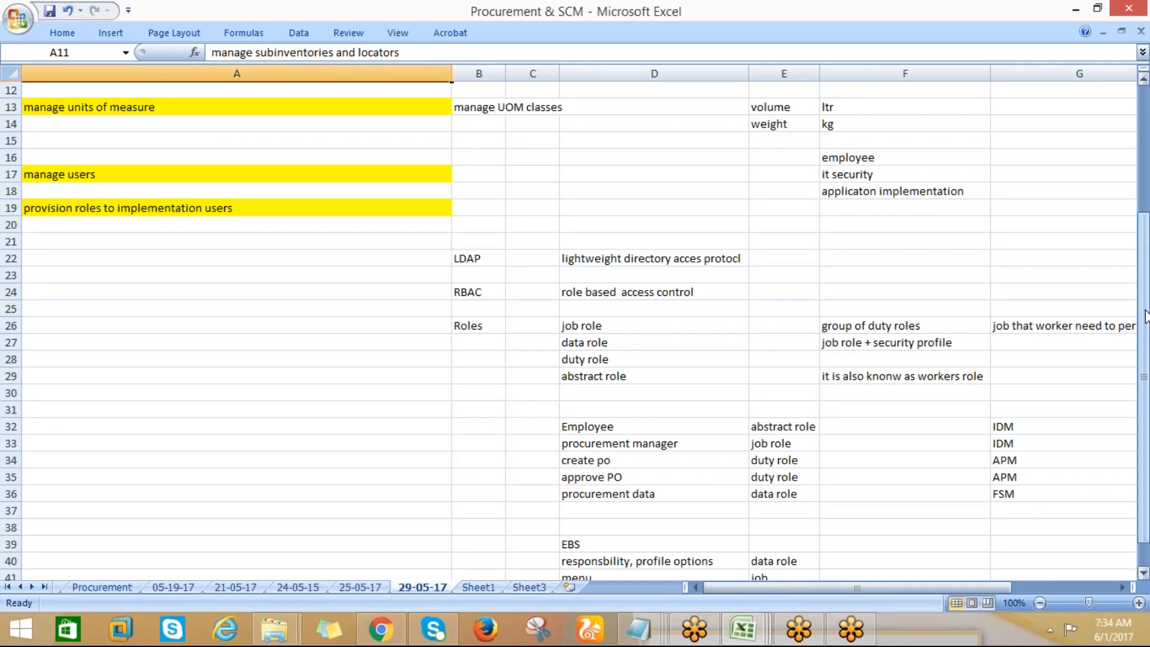
Examine the LDAP, RBAC and Roles notes in rows 22 to 26 of the 29-05-17 sheet
left_click(629, 339)
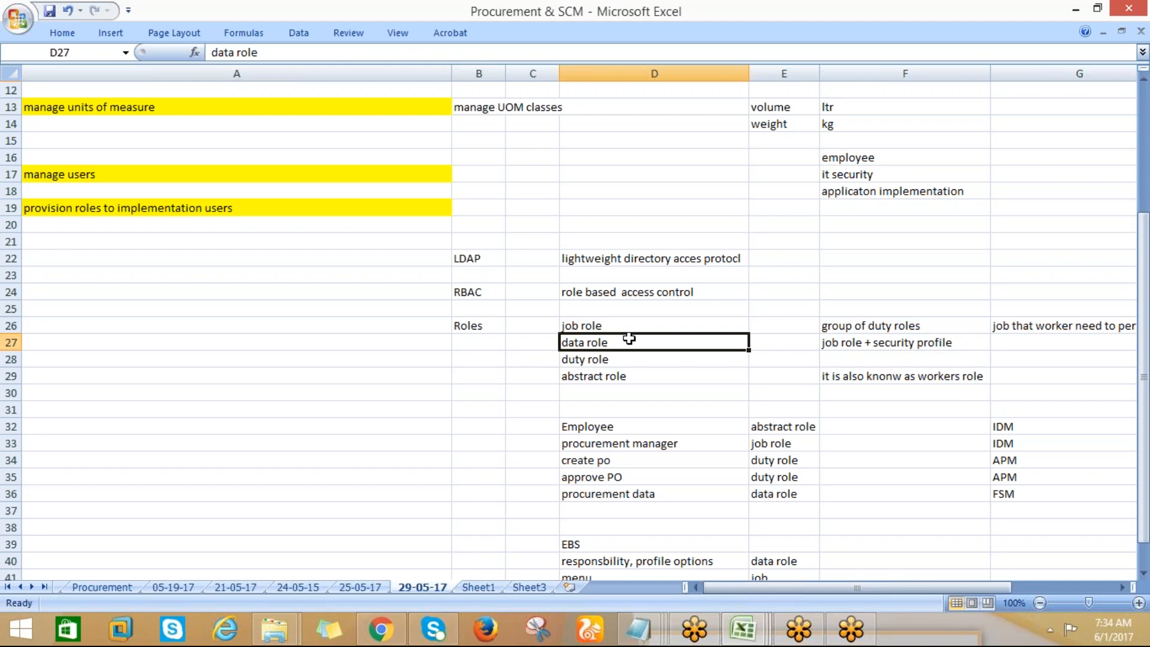
left_click_drag(1144, 279, 1143, 275)
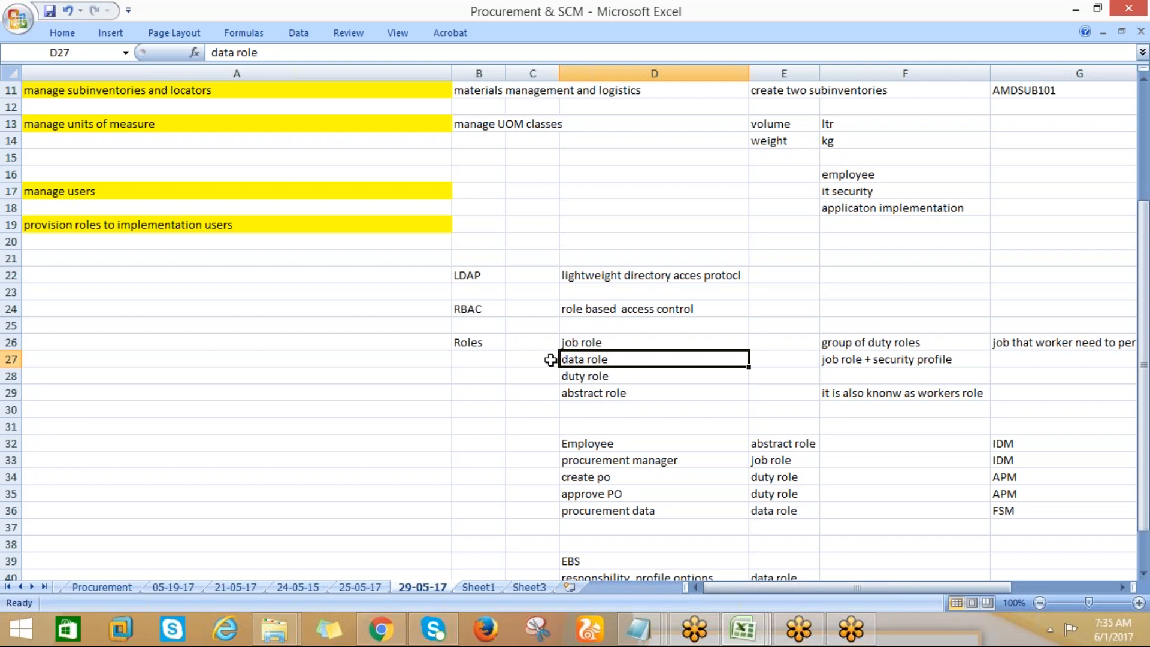
left_click(458, 346)
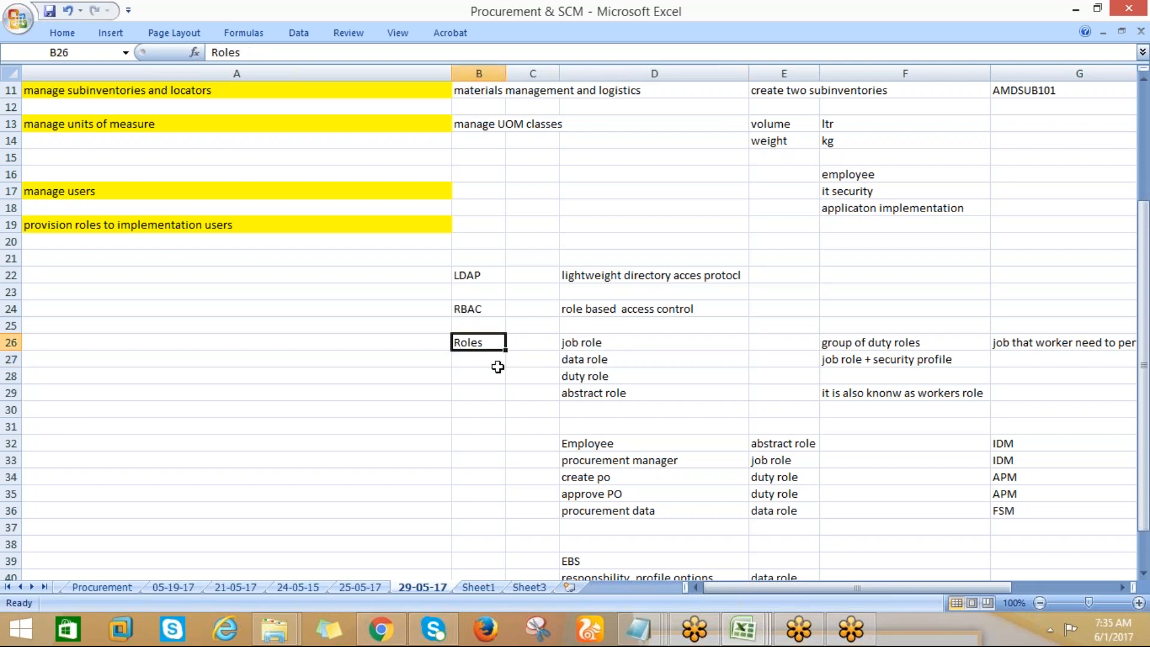
left_click(466, 274)
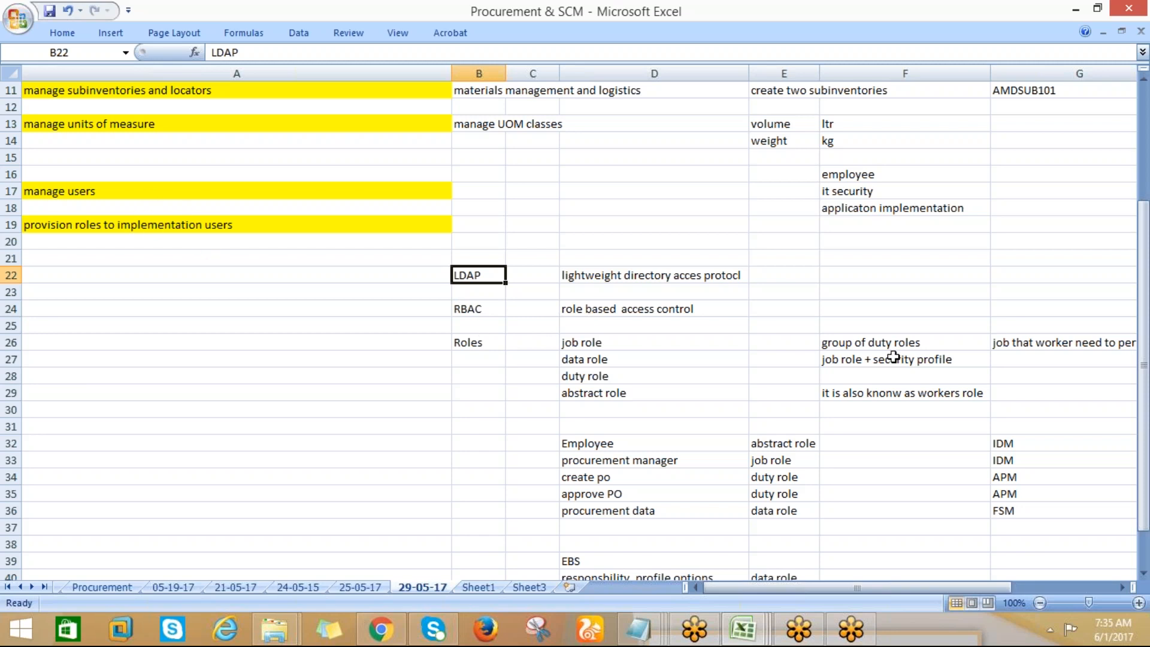
left_click_drag(1142, 398, 1137, 350)
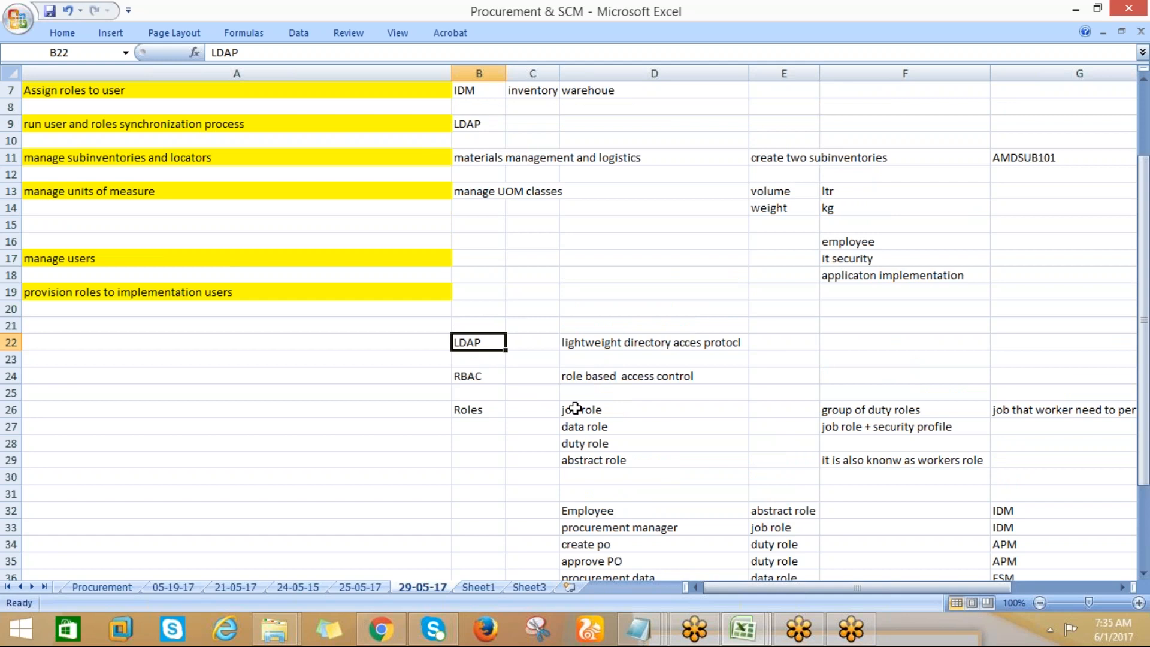
left_click_drag(1143, 350, 1145, 384)
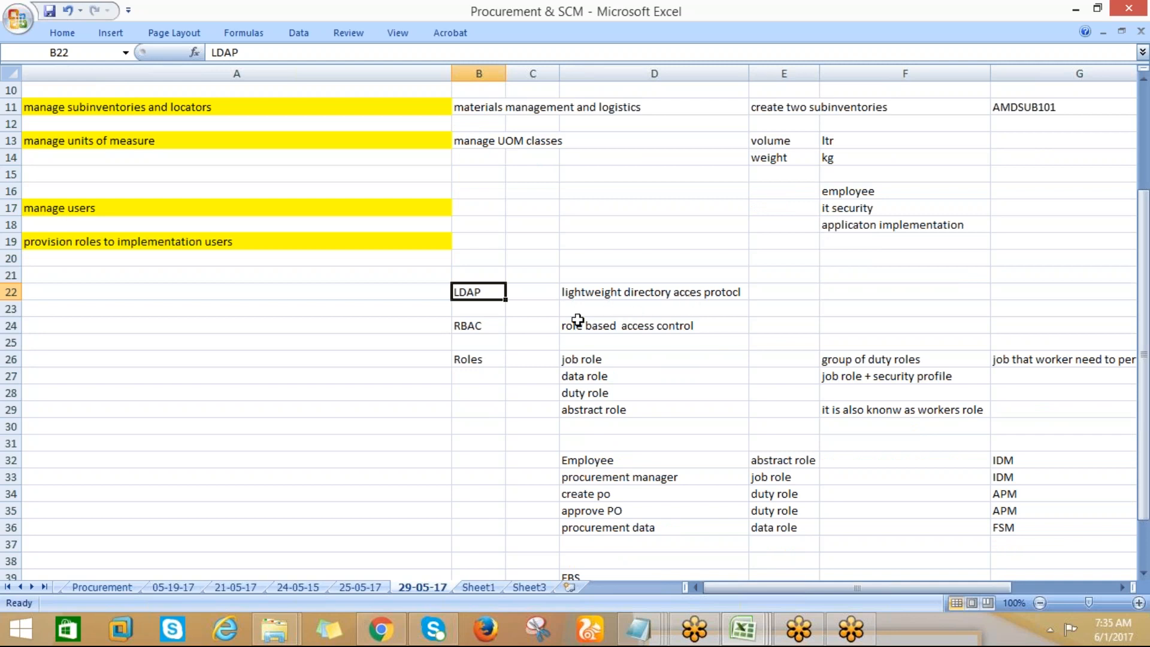
left_click(462, 326)
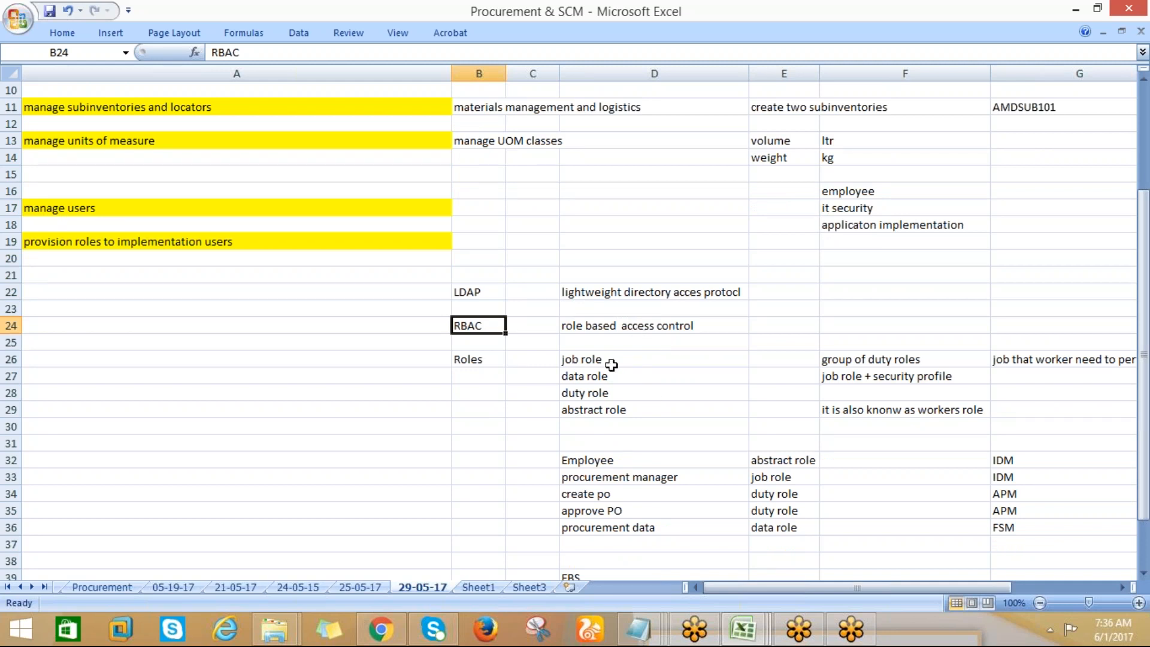
left_click(460, 362)
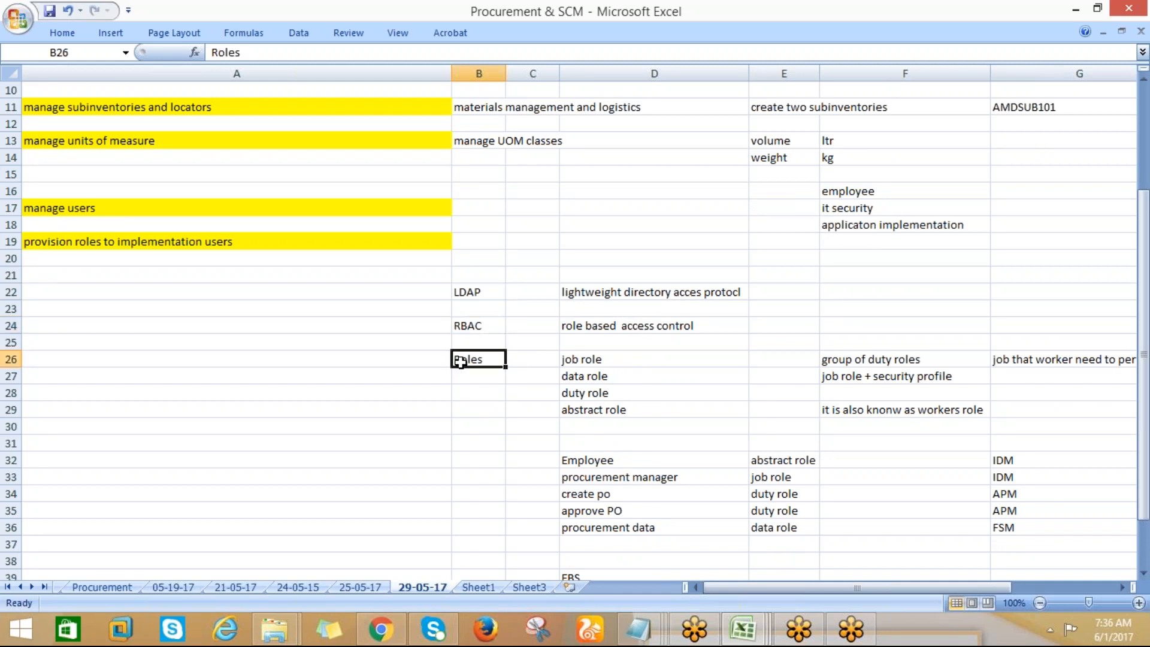
Go through the four role types in D26:D29, returning to the job role entry
left_click(580, 360)
left_click(580, 376)
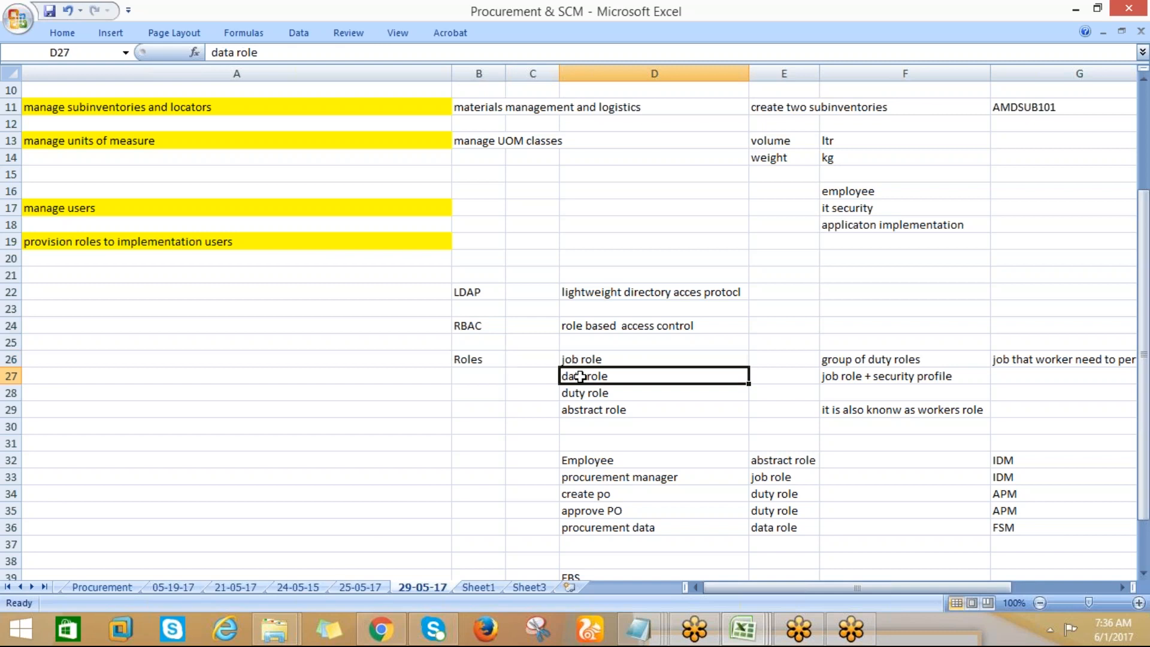
left_click(579, 392)
left_click(579, 410)
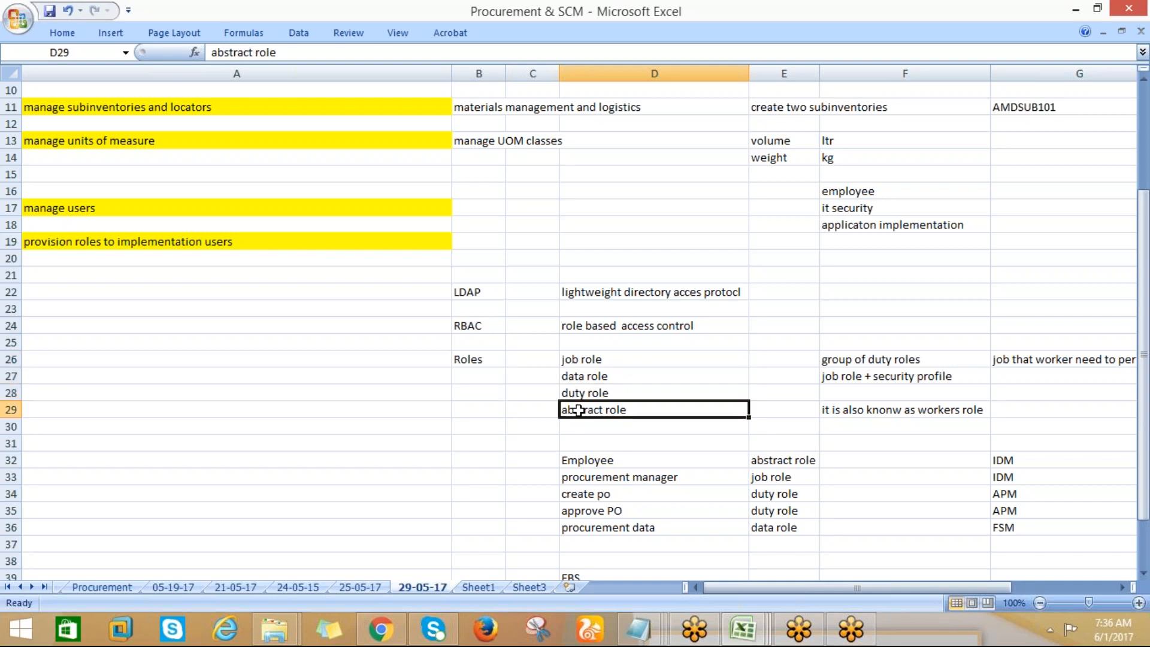
left_click(580, 360)
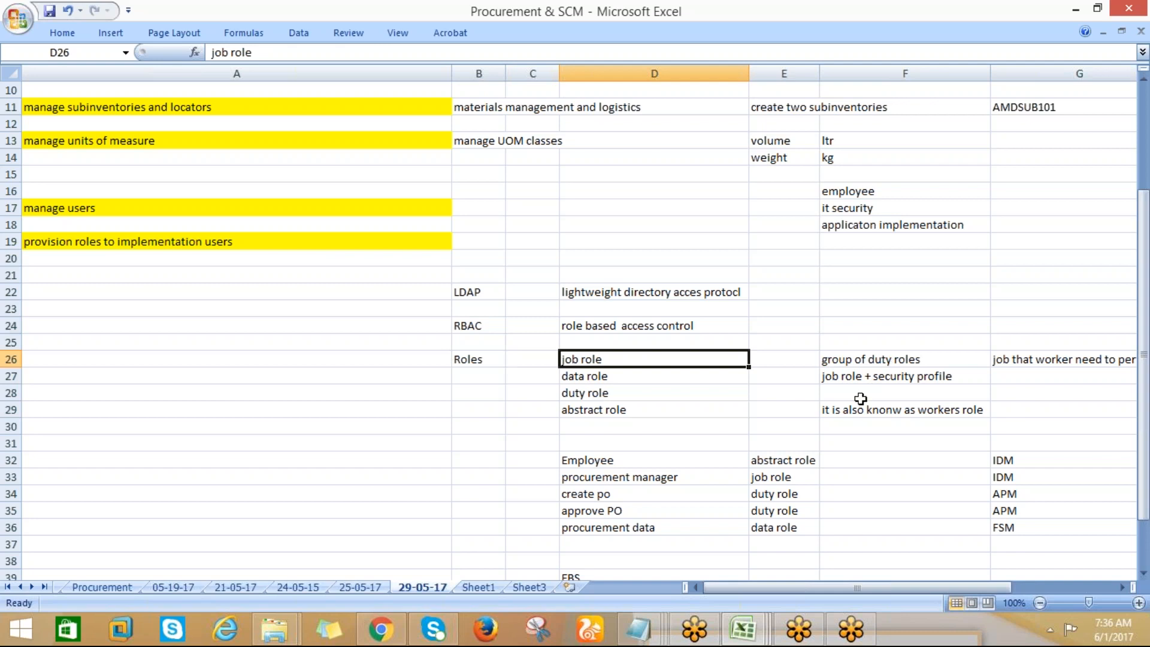
Review the procurement manager, create po and approve PO examples, plus the abstract role and data role entries with the data role definition in F27
left_click(623, 479)
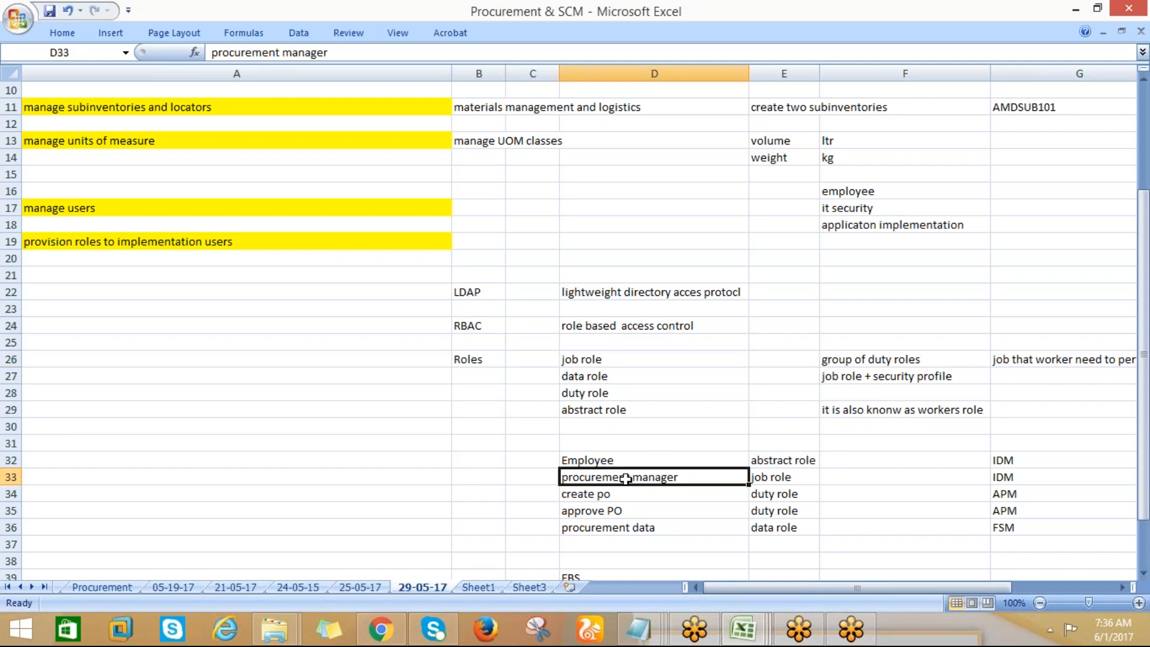
left_click(589, 499)
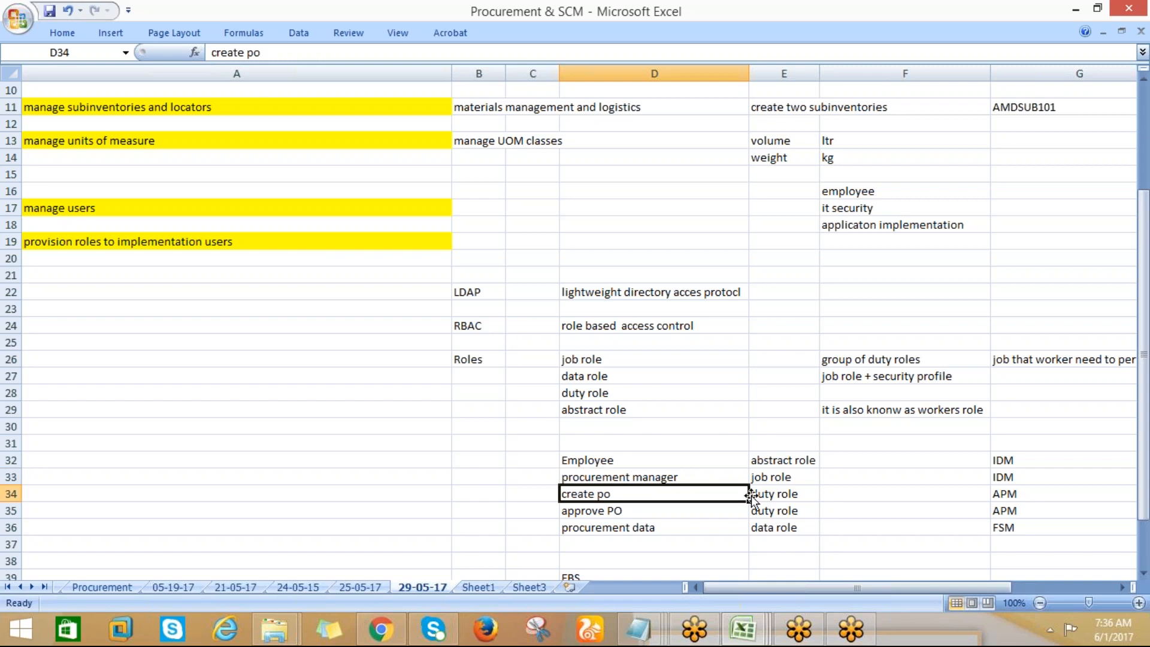
left_click(590, 513)
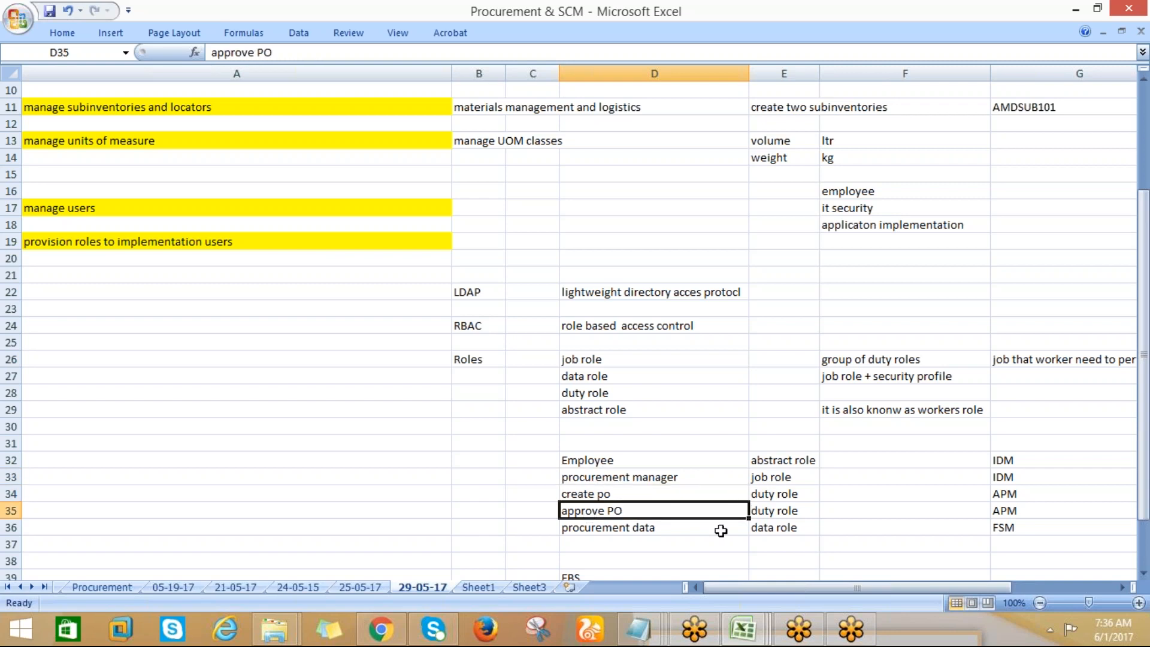
left_click(608, 495)
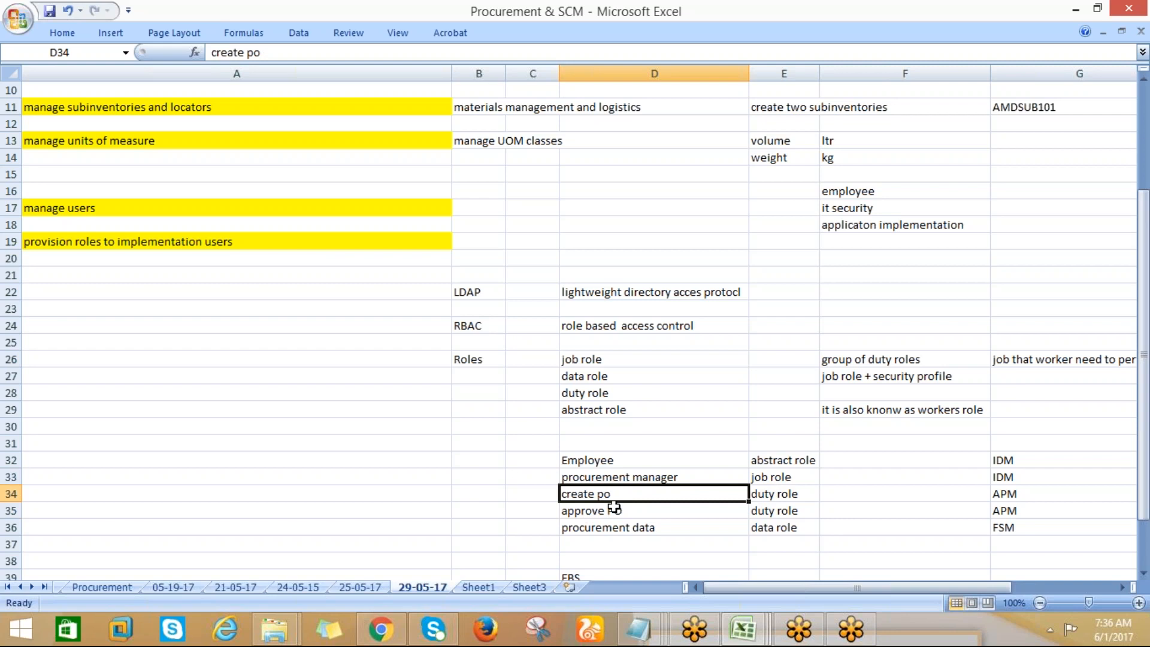
left_click(613, 478)
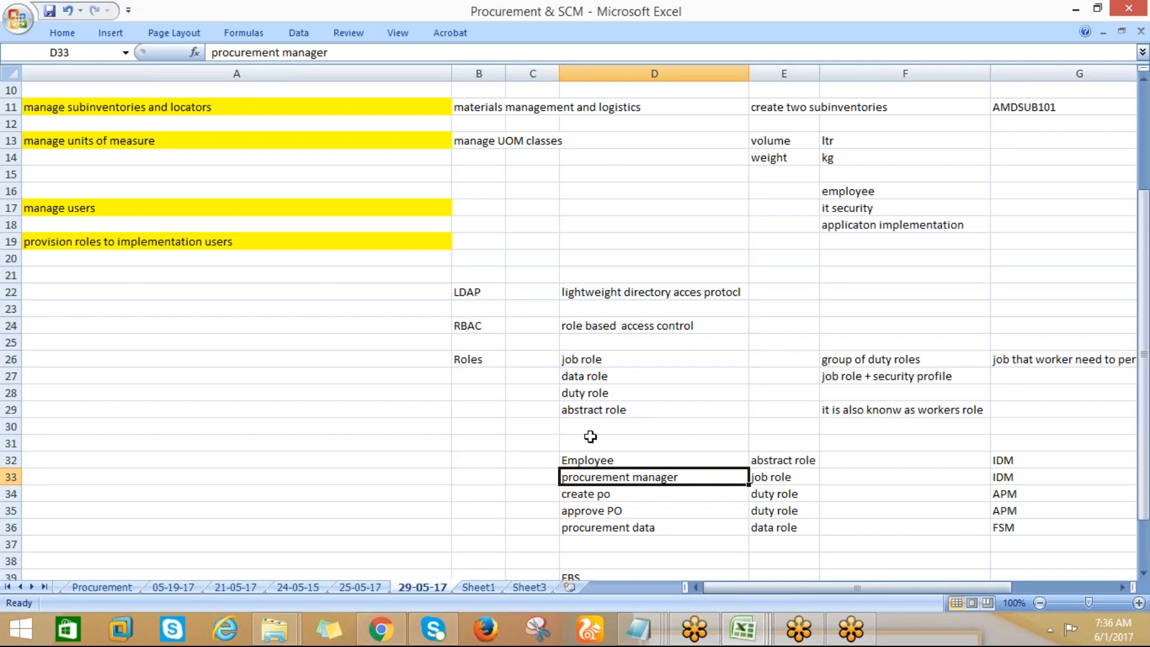
left_click(583, 406)
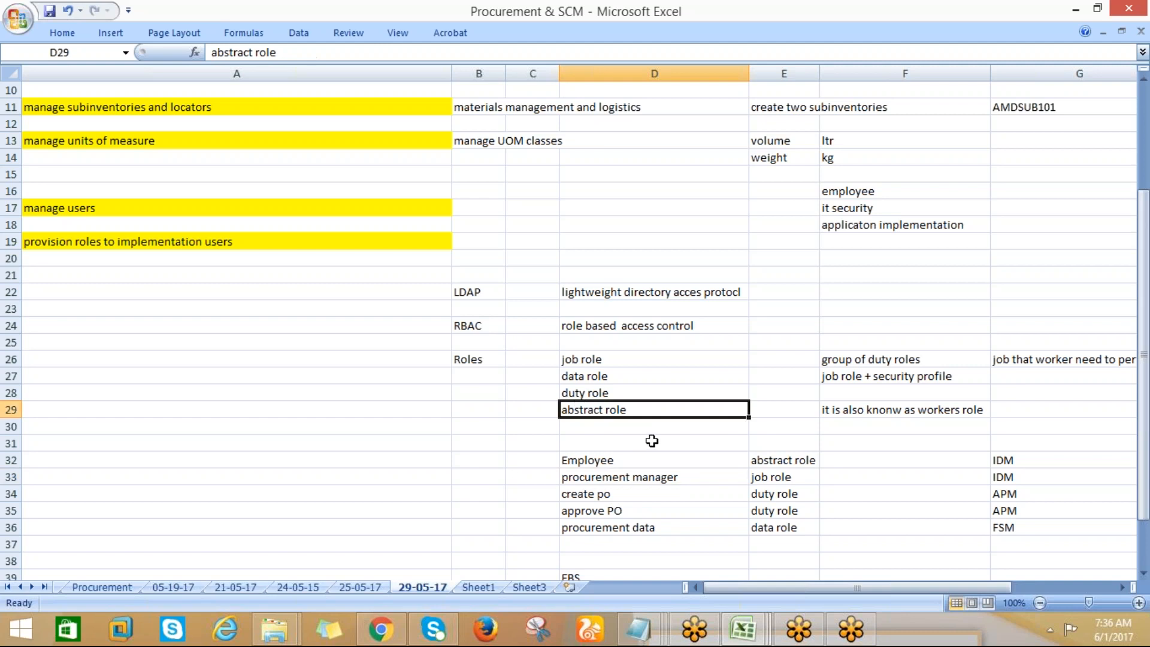
left_click(609, 381)
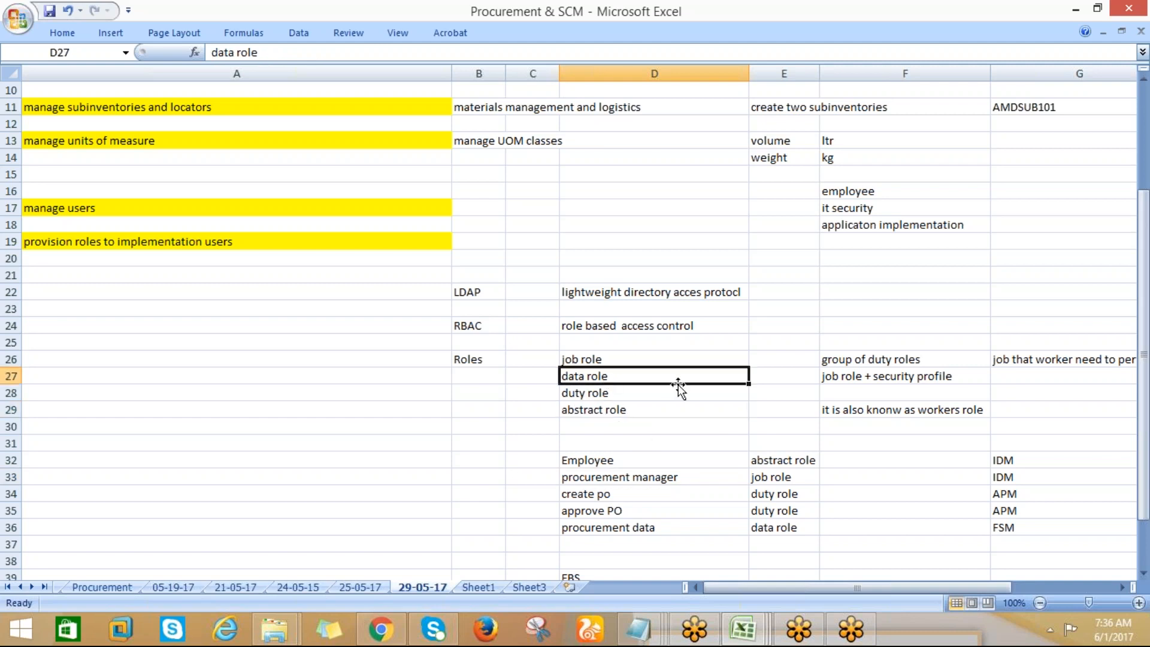
left_click(849, 382)
left_click_drag(1140, 377, 1141, 420)
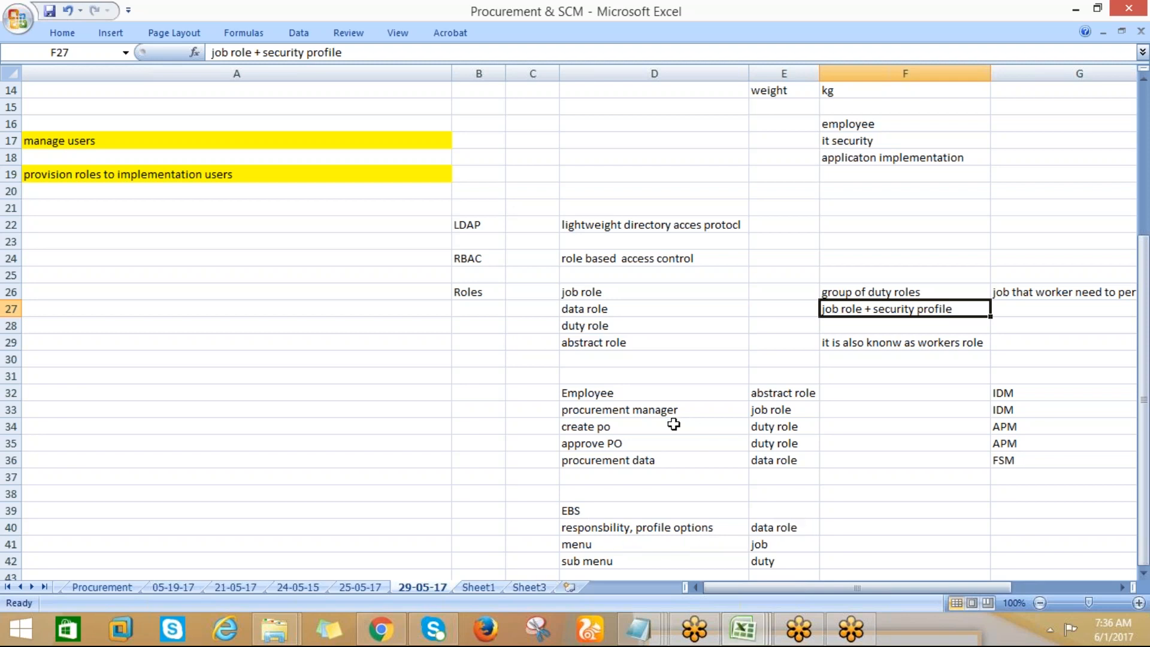
Compare the create po example in D34 with the job, duty and abstract role types in D26:D29
left_click(583, 428)
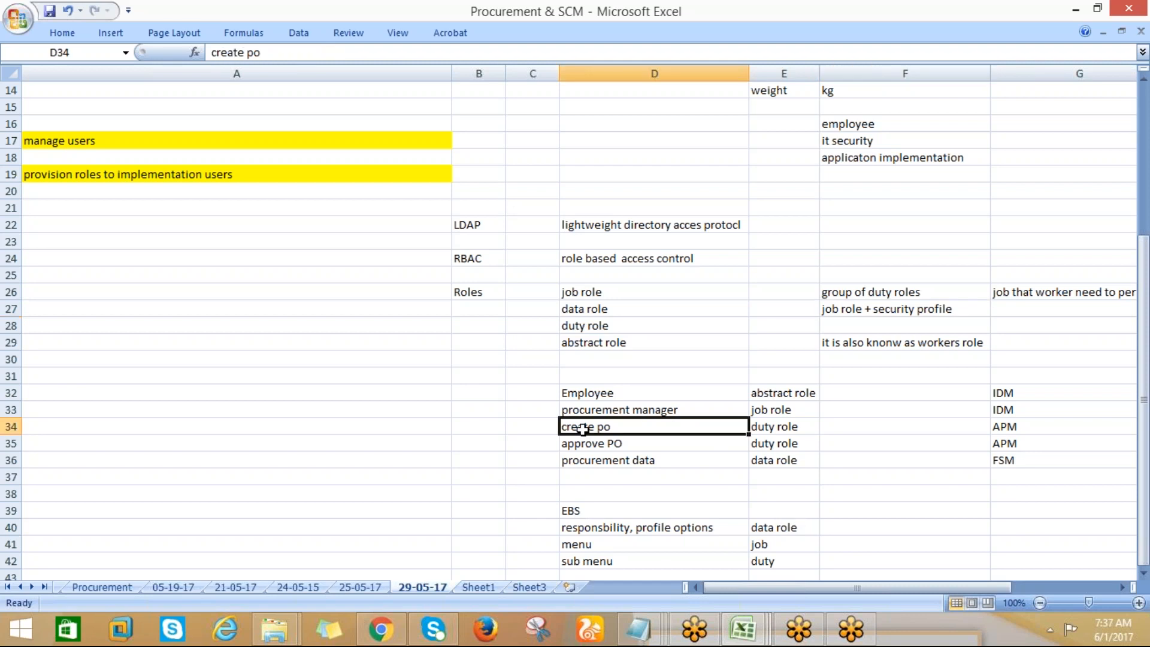
left_click_drag(582, 292, 580, 341)
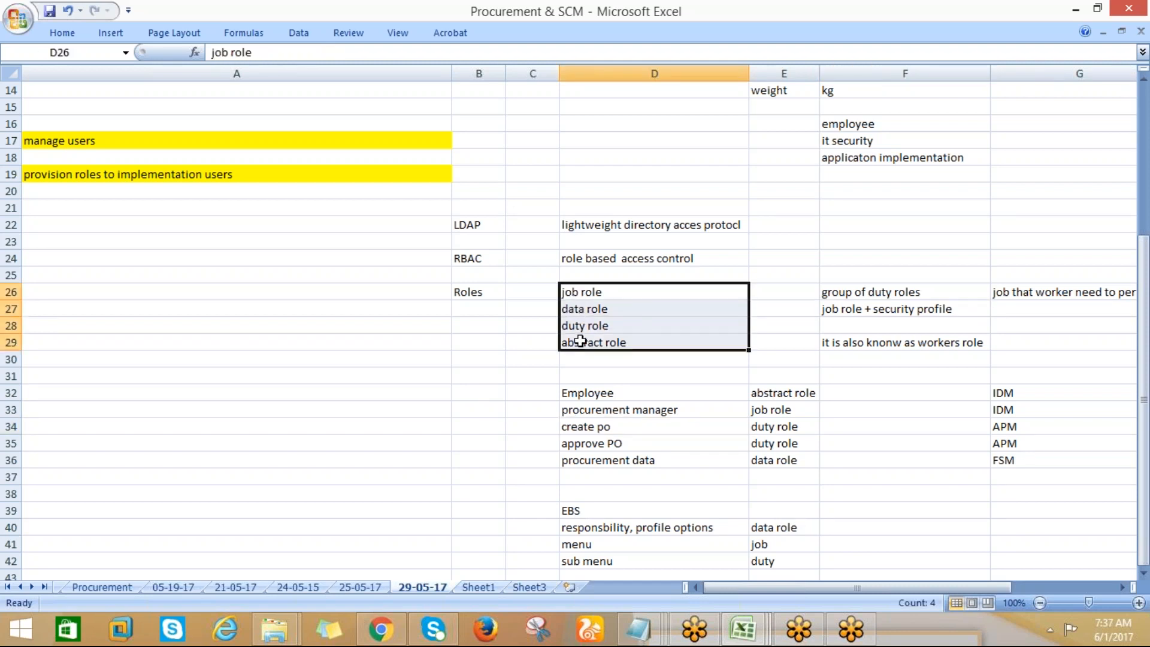
left_click(573, 429)
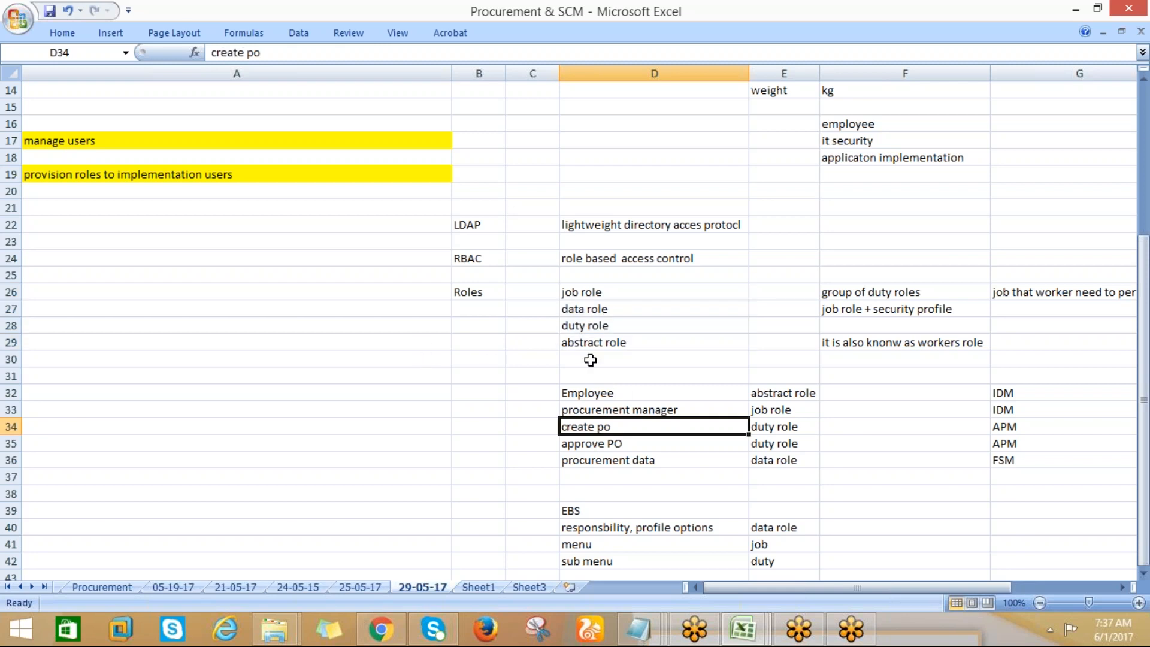
left_click(586, 344)
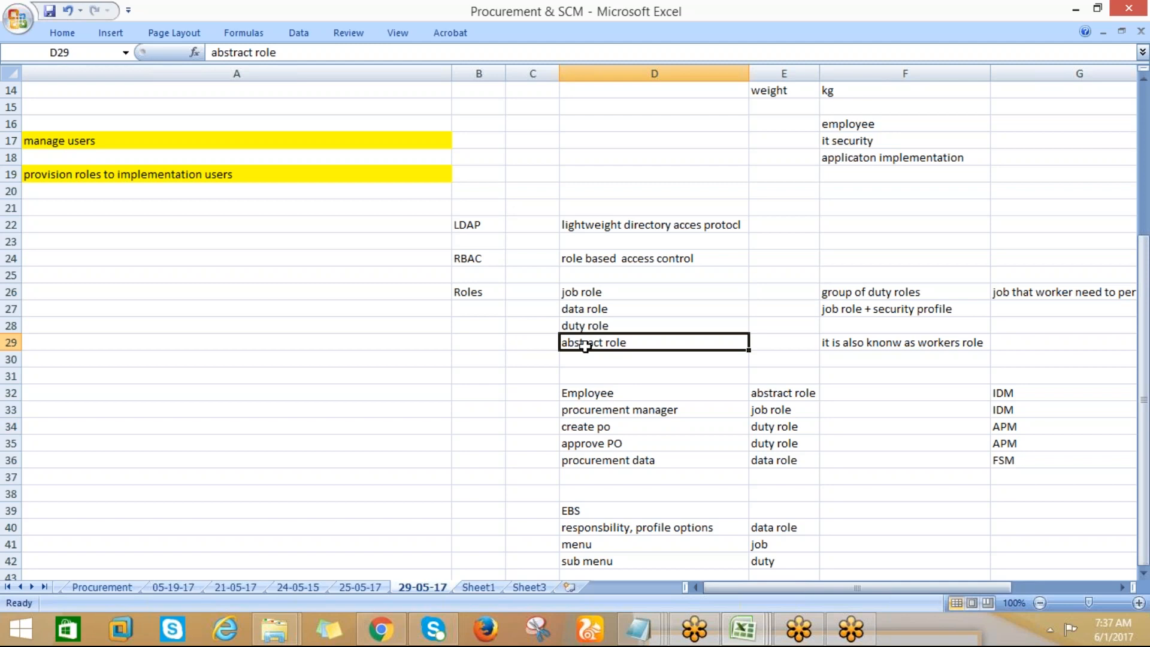
left_click(583, 427)
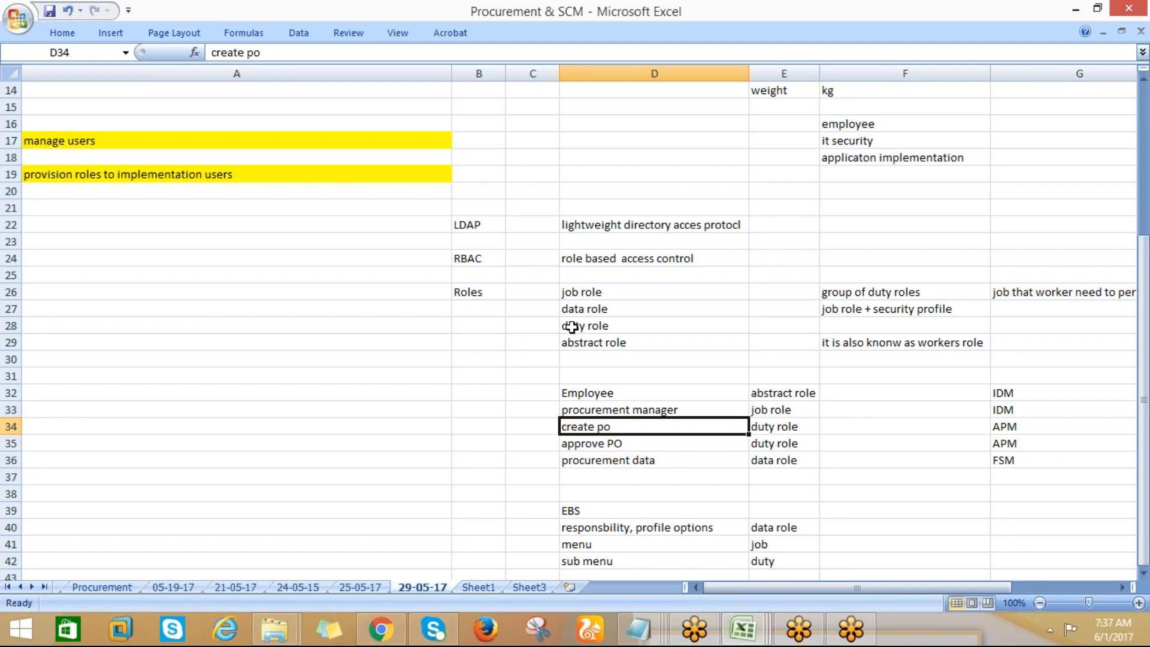
left_click(571, 326)
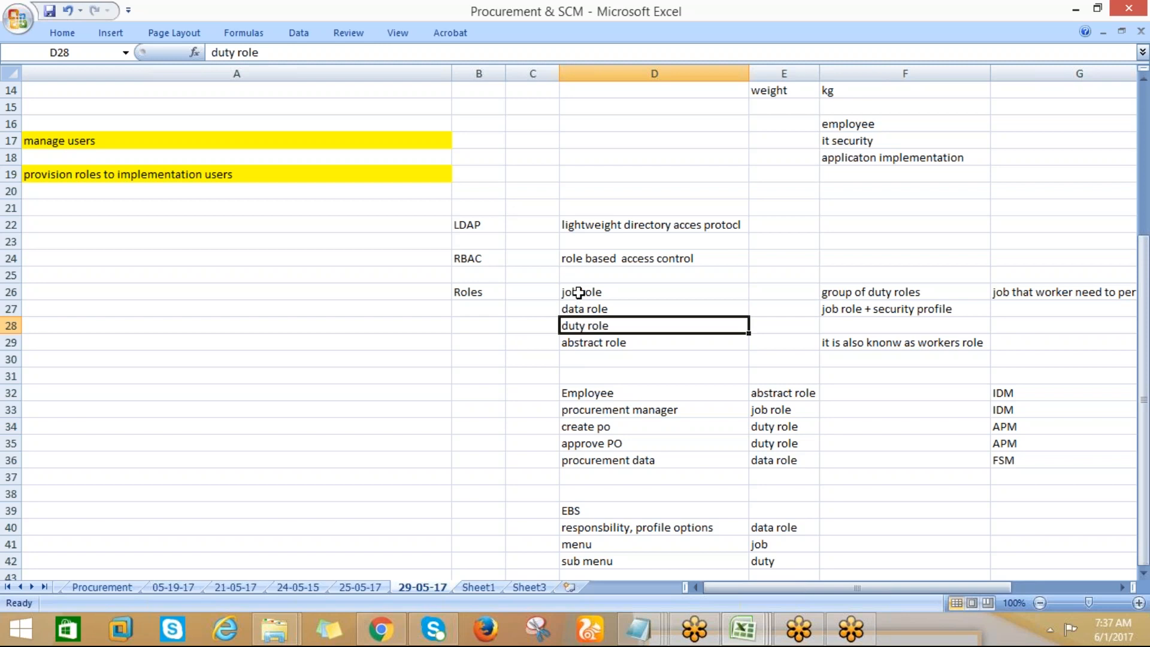
left_click(579, 293)
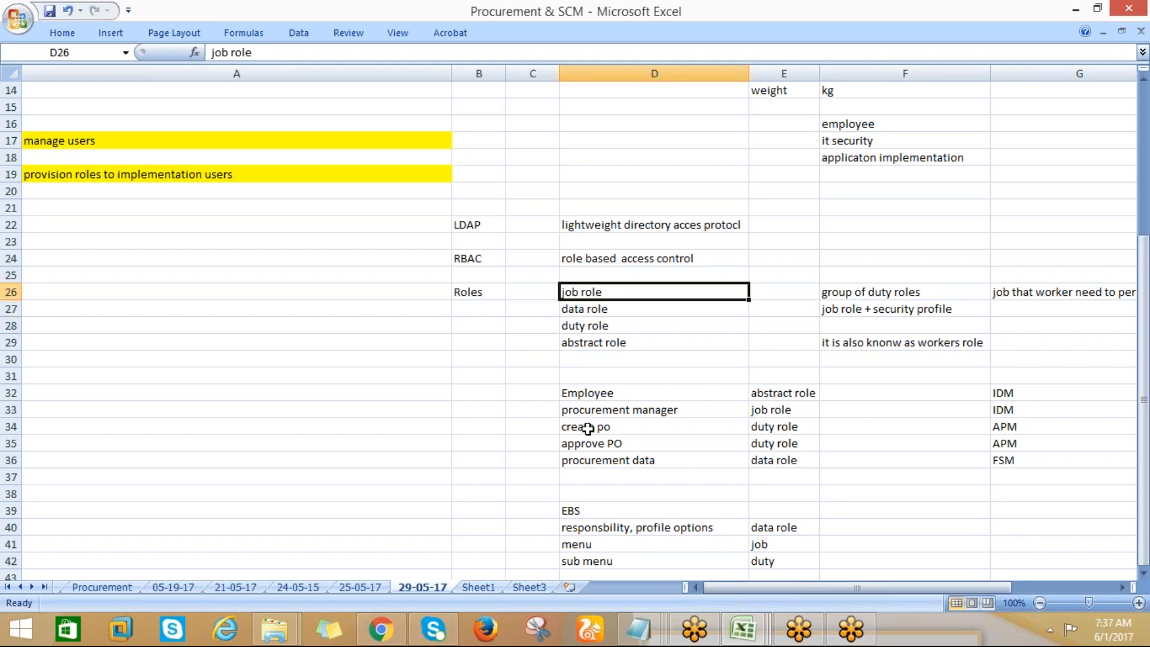
left_click(588, 429)
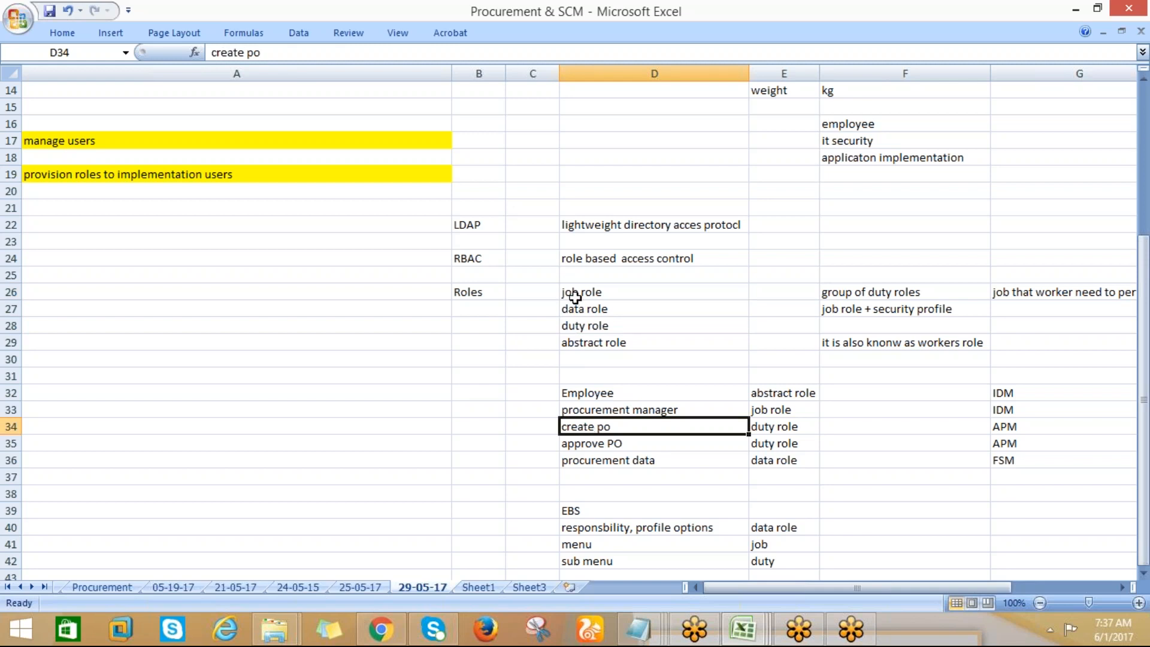
left_click(575, 293)
left_click(577, 344)
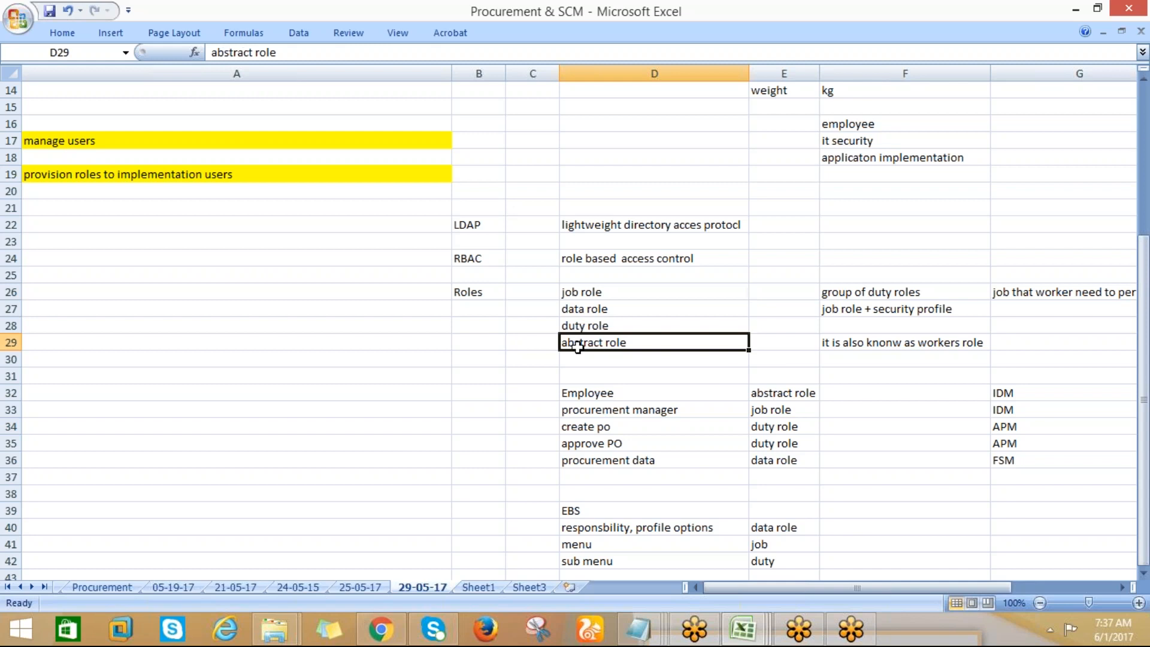
left_click(579, 328)
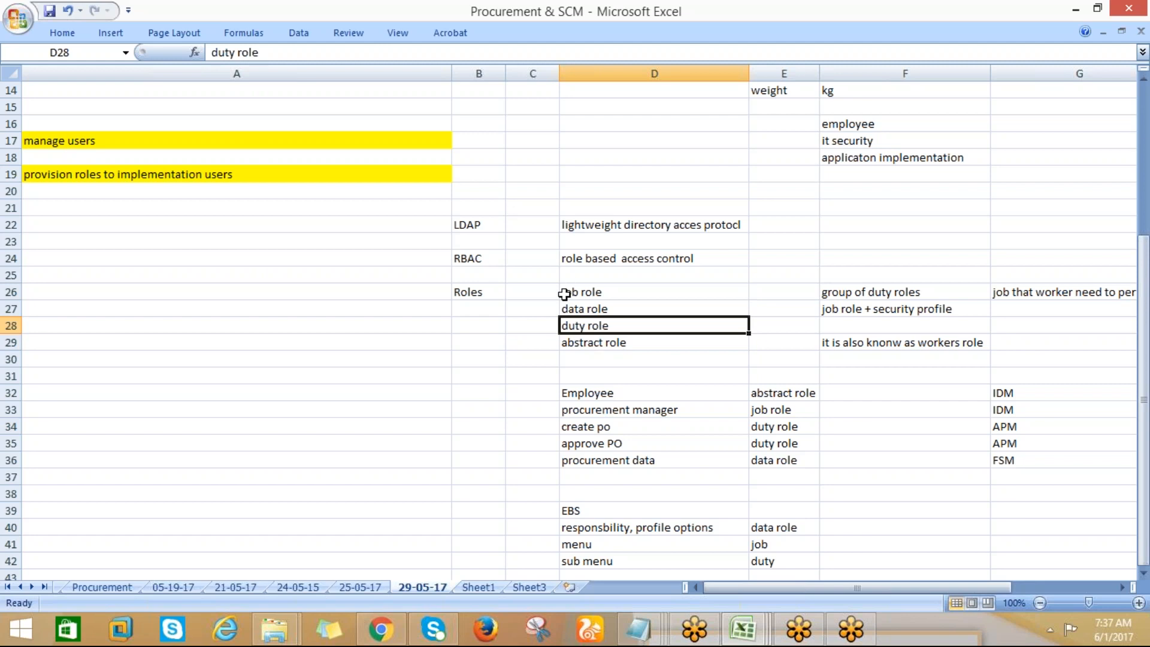
left_click(566, 294)
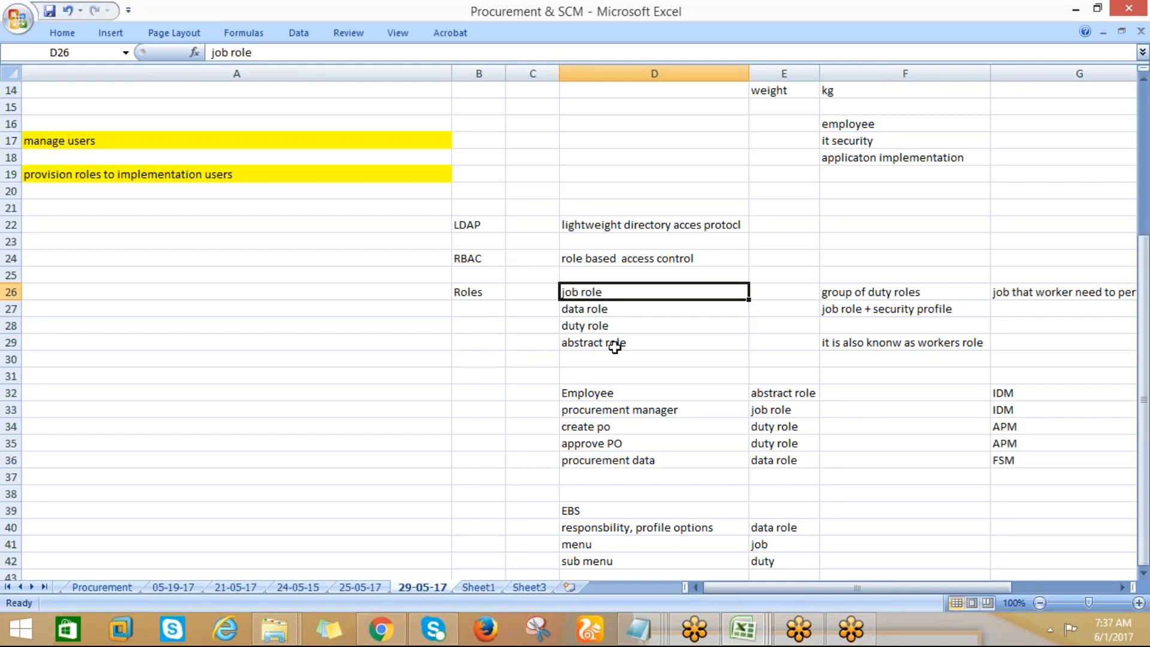
Review the data, duty and abstract role entries, highlight the whole role list in D26:D29, and return to data role
left_click(577, 312)
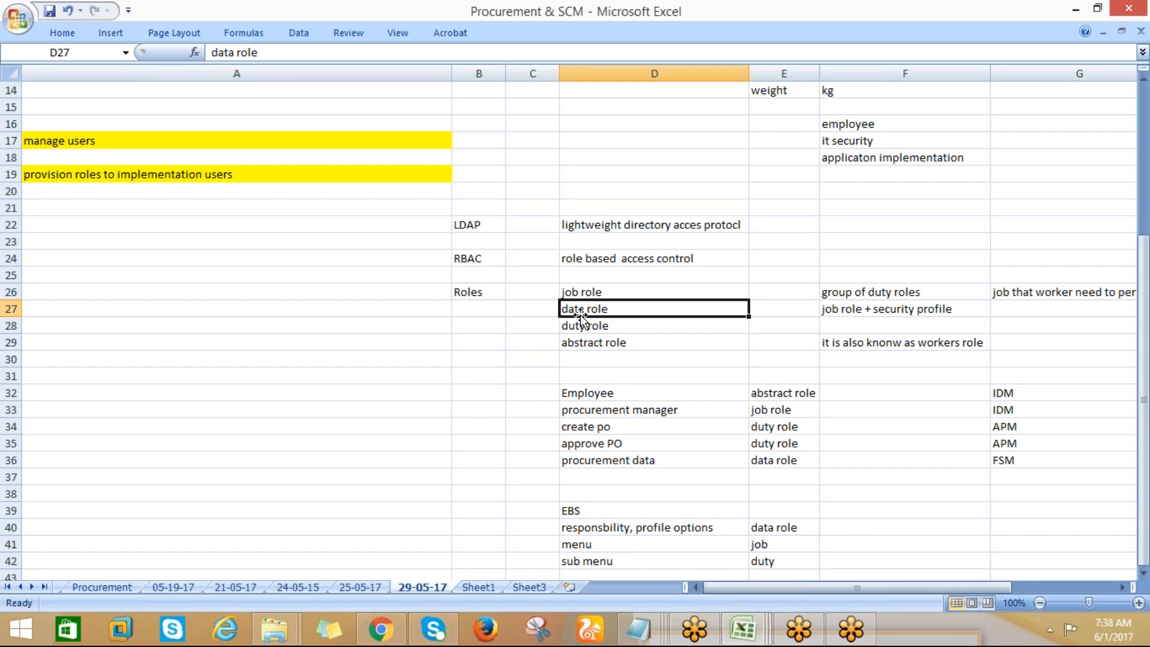
left_click(574, 327)
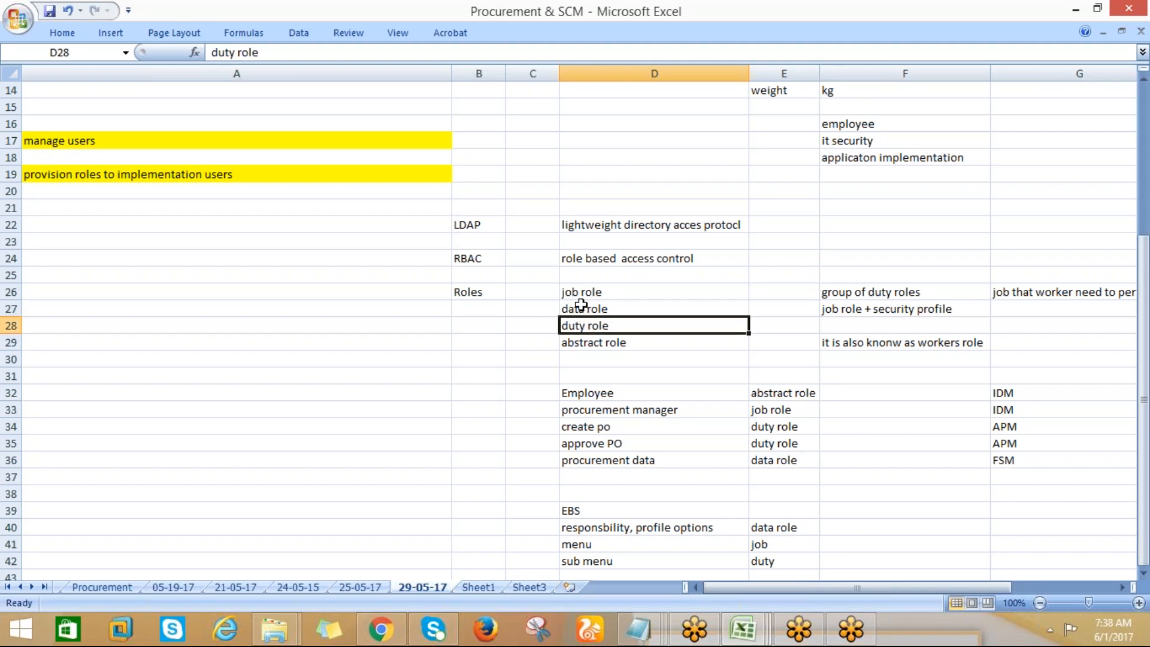
left_click(581, 306)
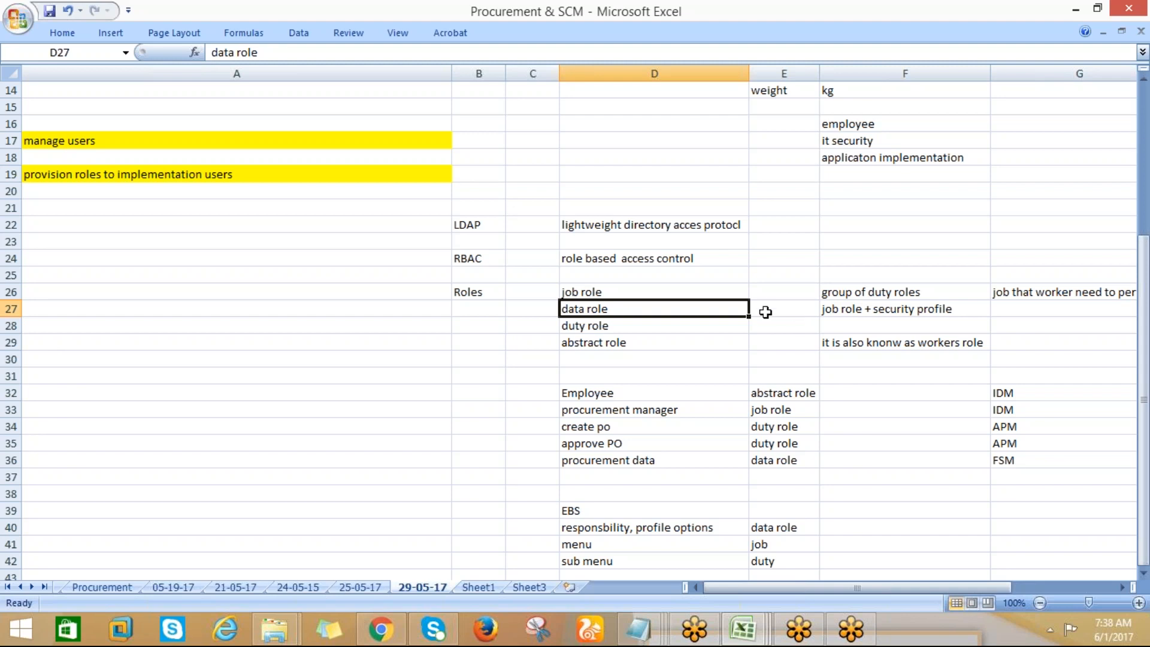
left_click(596, 343)
left_click_drag(584, 295, 584, 337)
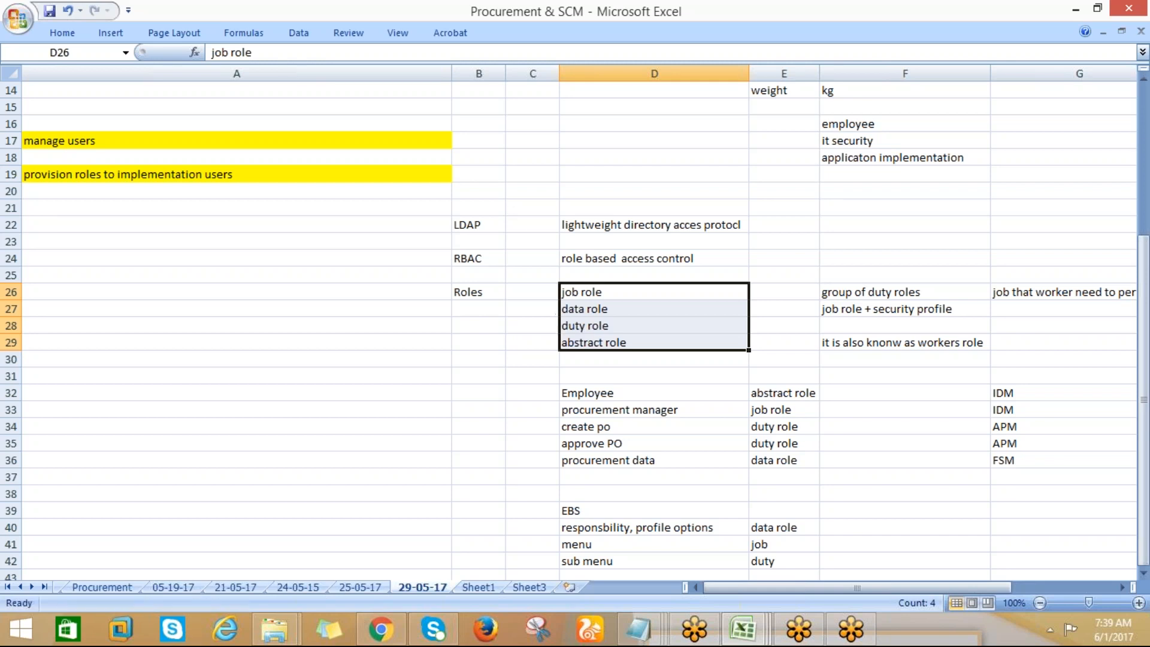
left_click(542, 308)
left_click(589, 311)
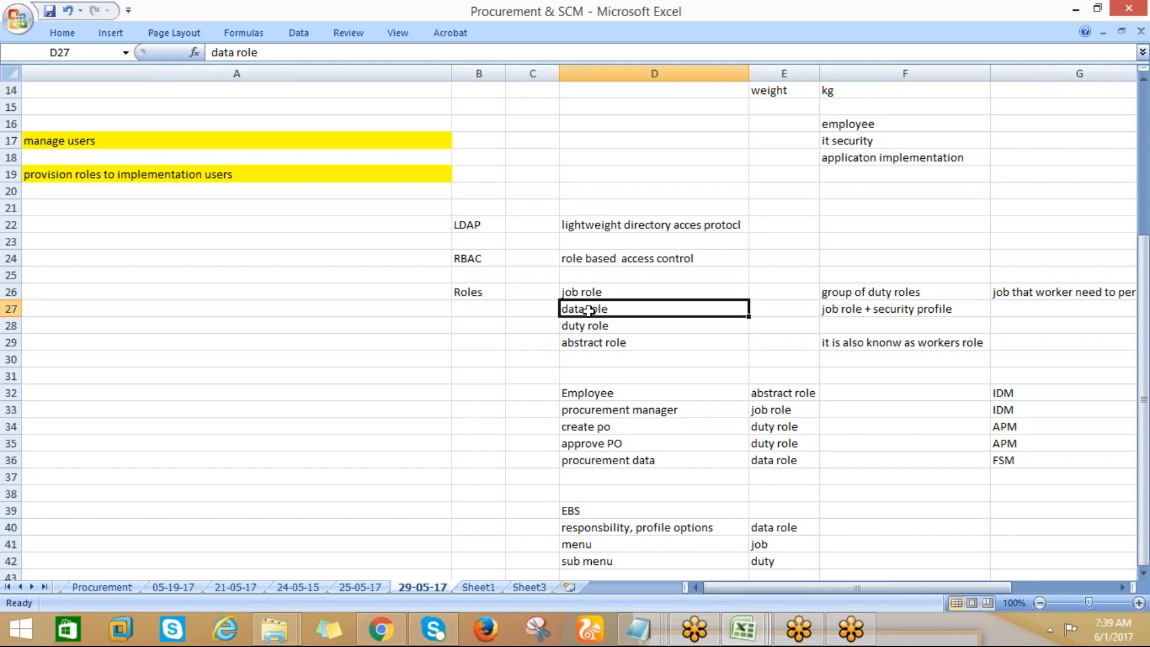
Highlight the job, data, duty and abstract role list in D26:D29 for review
left_click(888, 17)
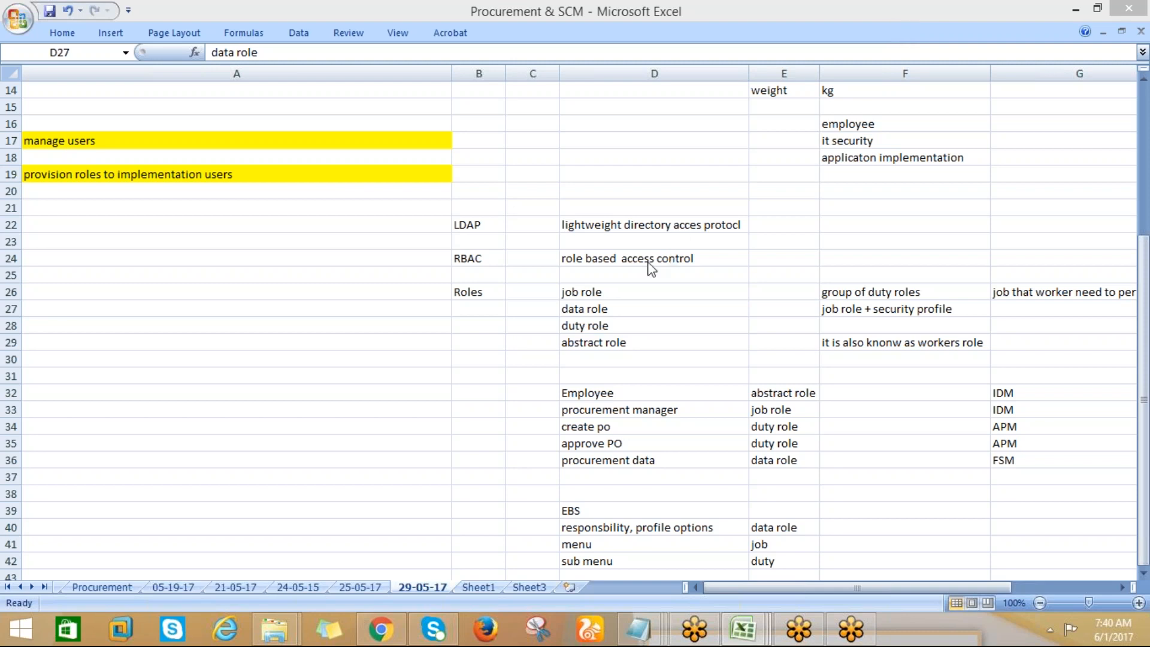
left_click(607, 307)
left_click_drag(595, 292, 598, 344)
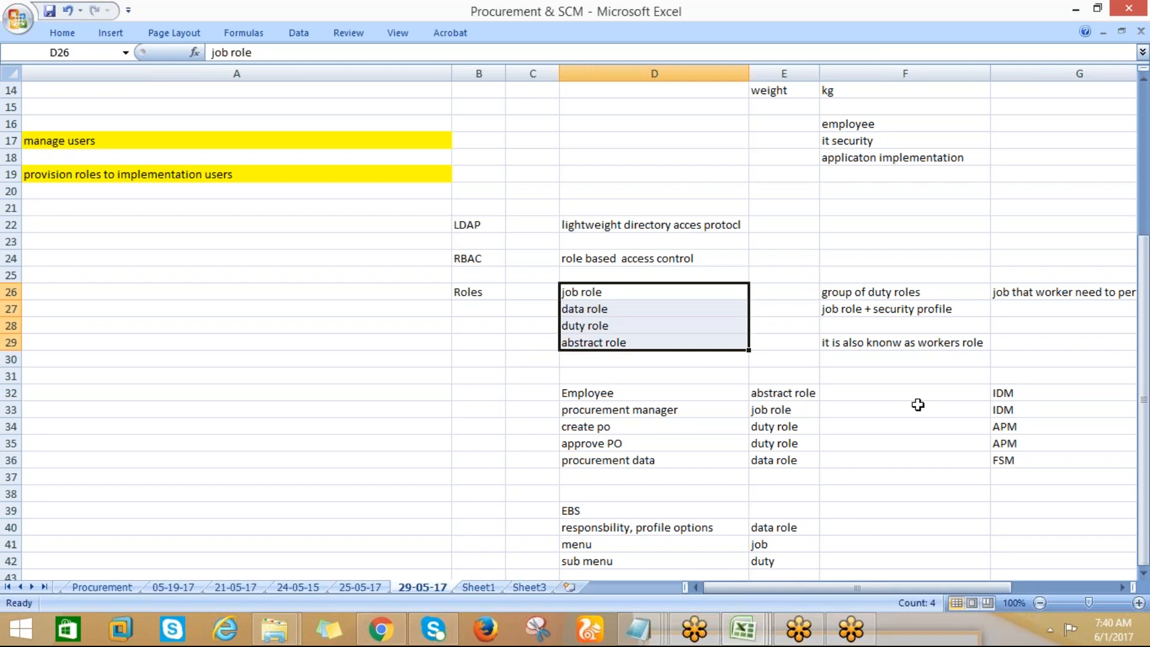
left_click_drag(1145, 315, 1144, 324)
Review the Employee abstract role and procurement manager job role in rows 32 and 33 with their IDM entries
left_click(1002, 395)
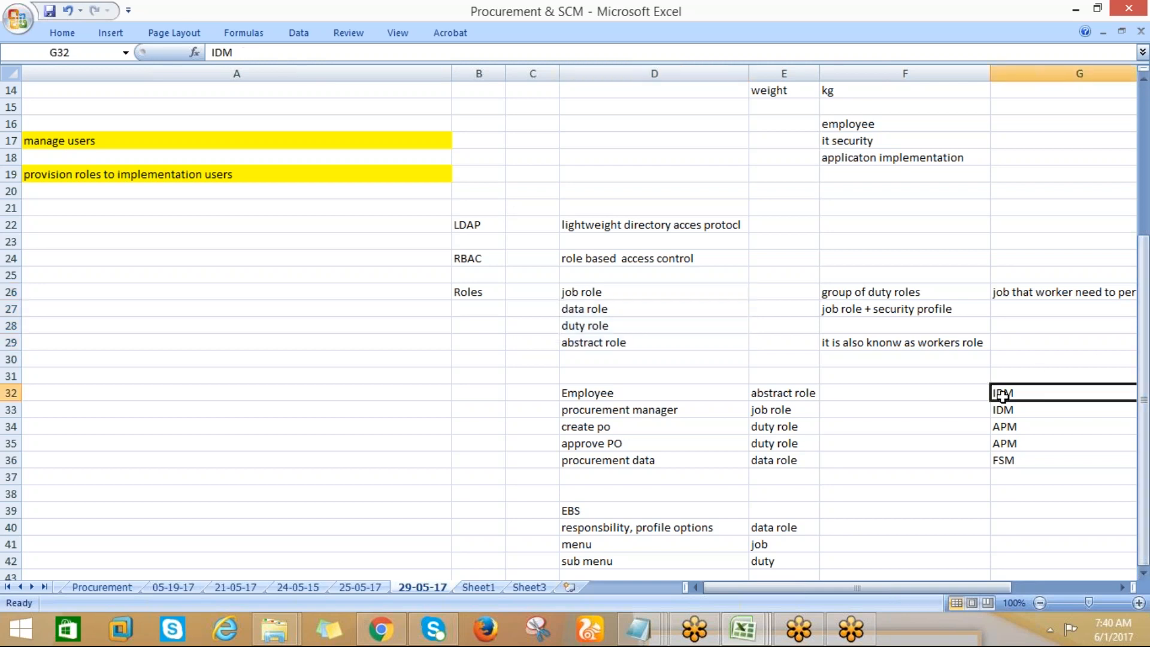
left_click(769, 398)
left_click(652, 395)
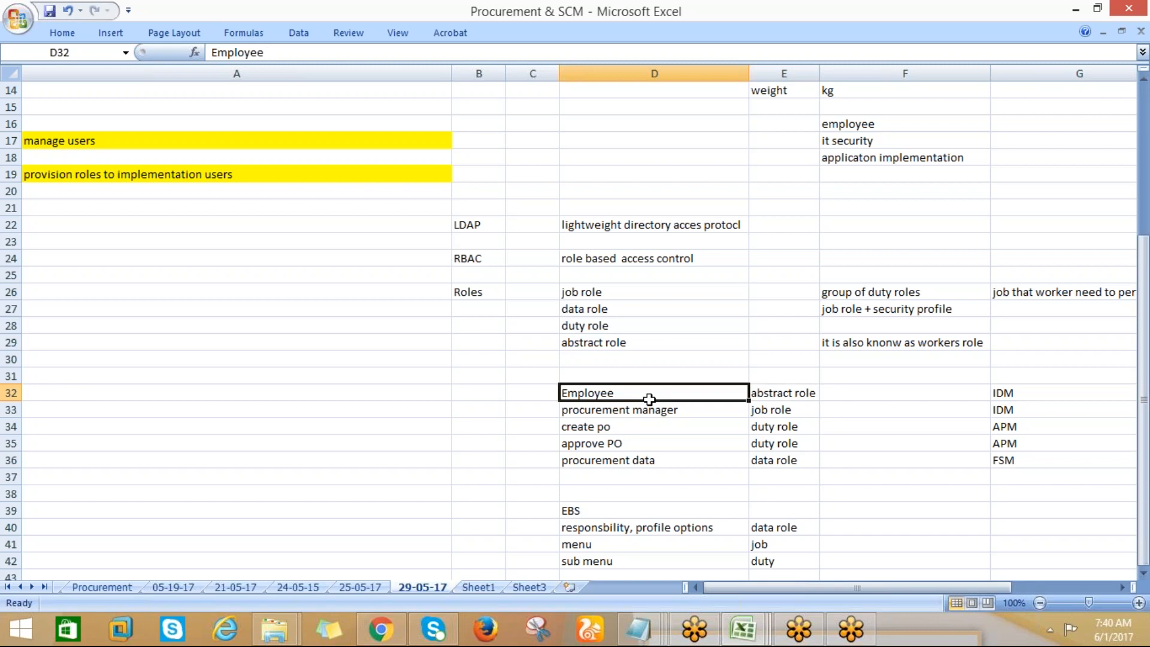
left_click(1018, 397)
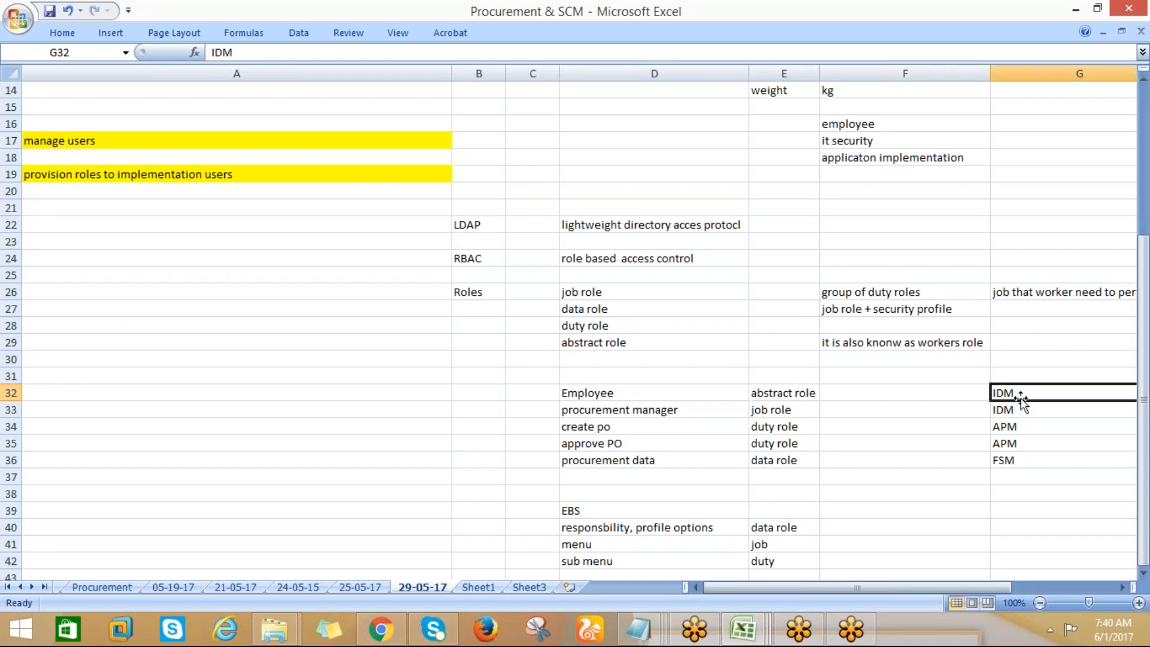
left_click(758, 412)
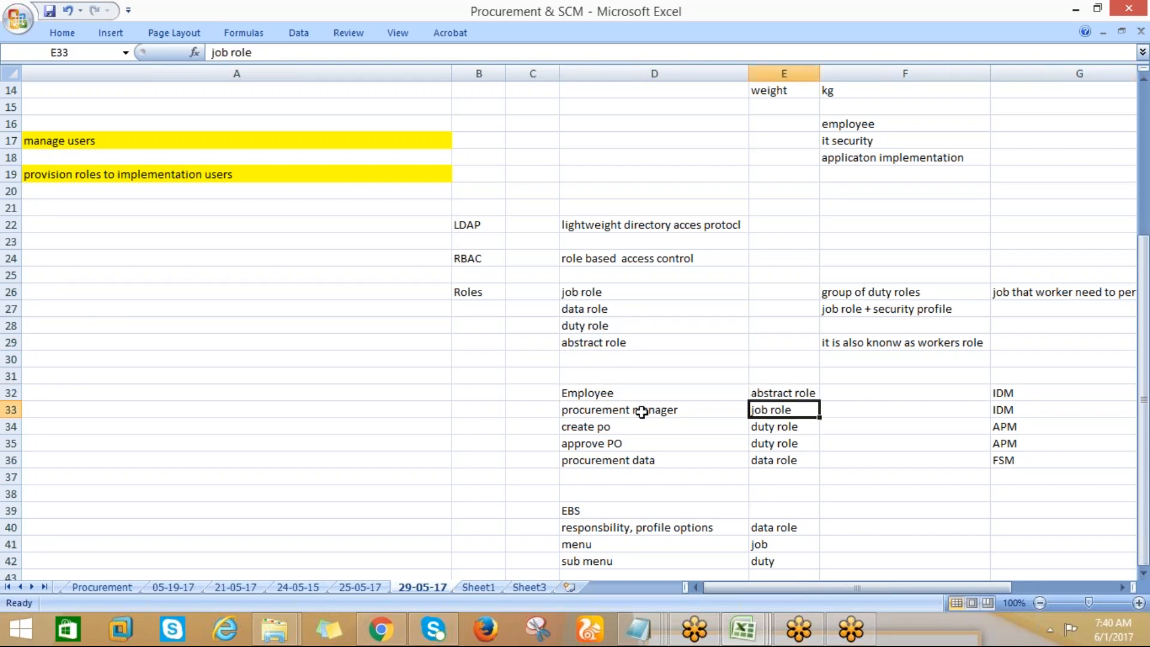
left_click(641, 412)
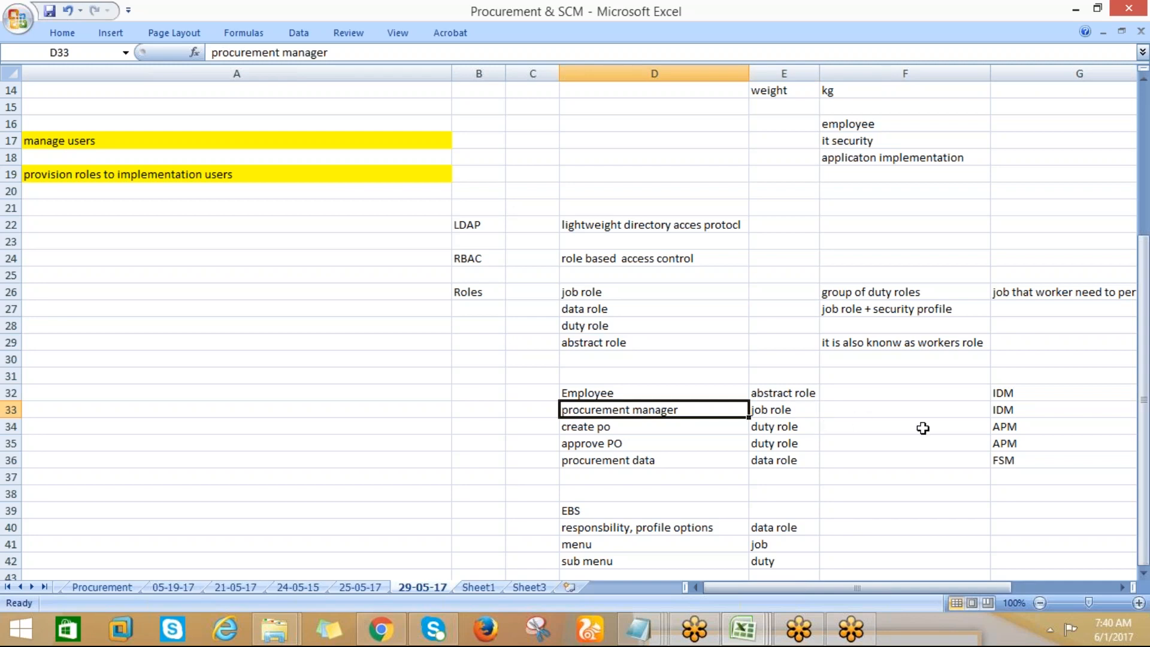
left_click(997, 413)
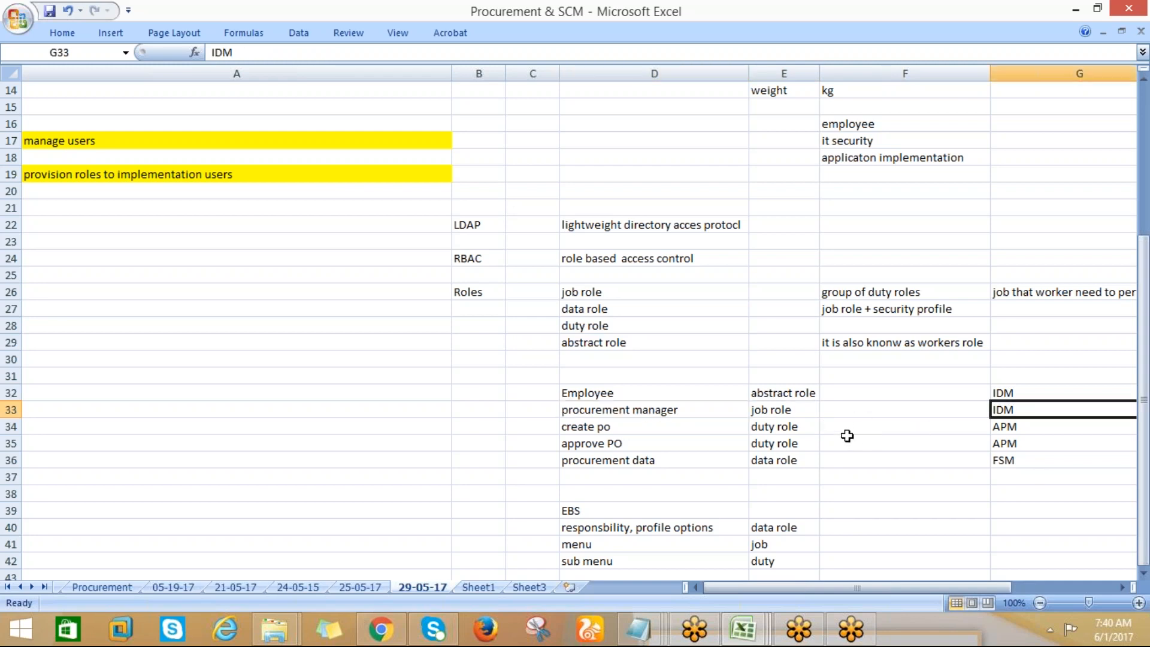
Review the create po duty role with its APM entry and the procurement data role with its FSM entry
left_click(777, 426)
left_click(594, 427)
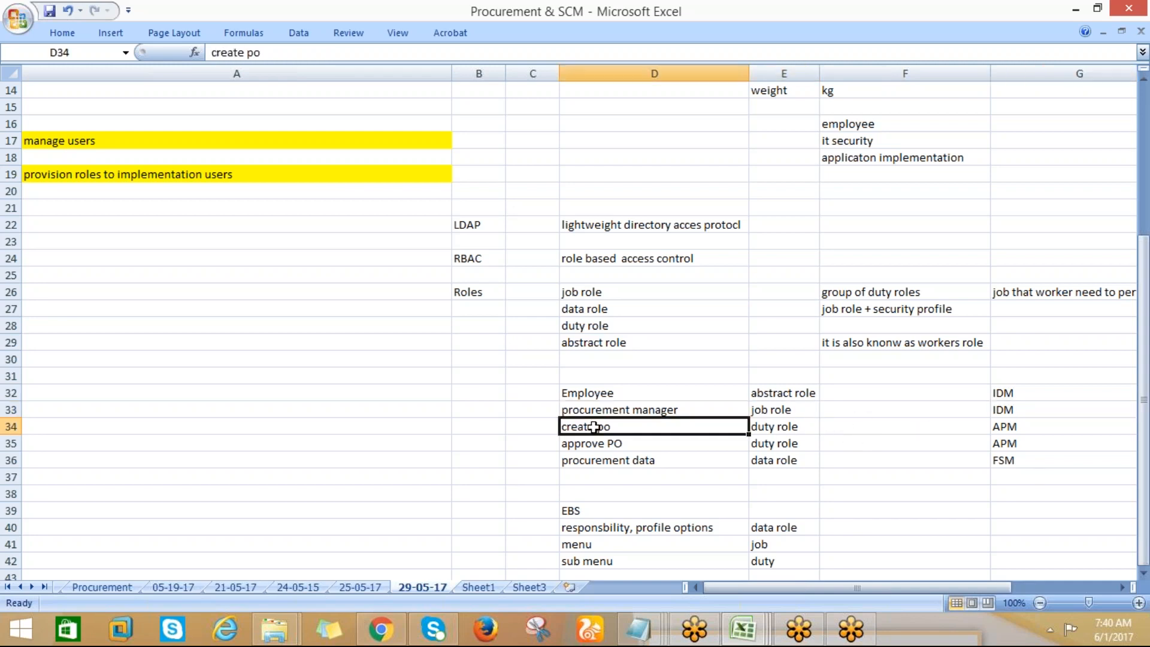
left_click(1002, 430)
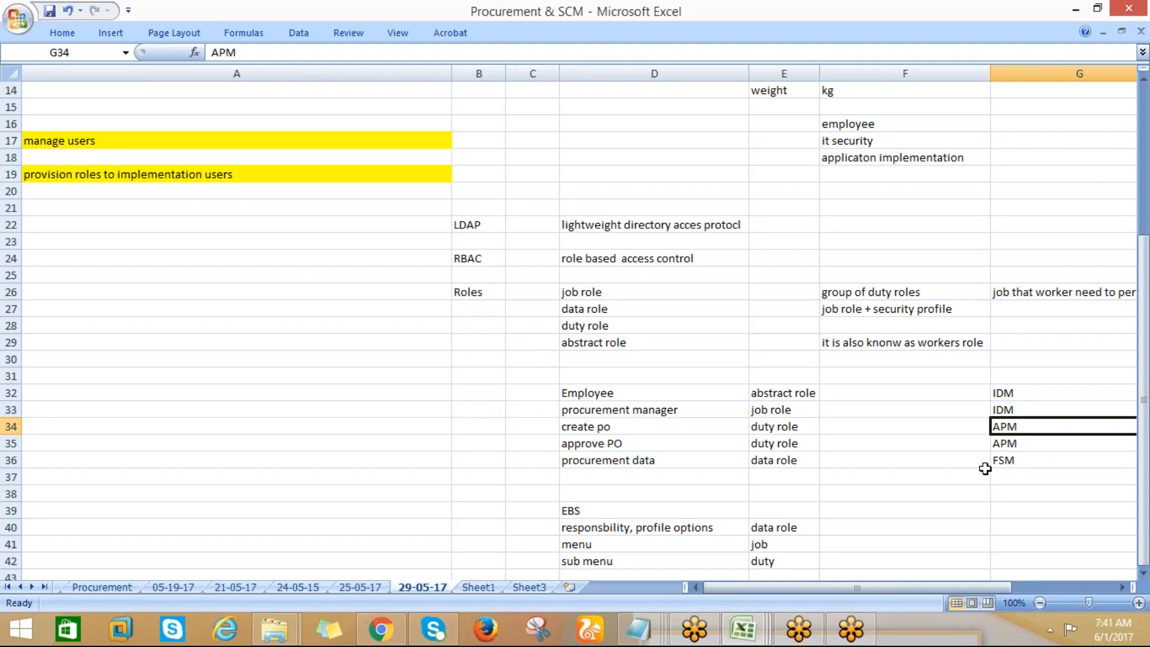
left_click(799, 459)
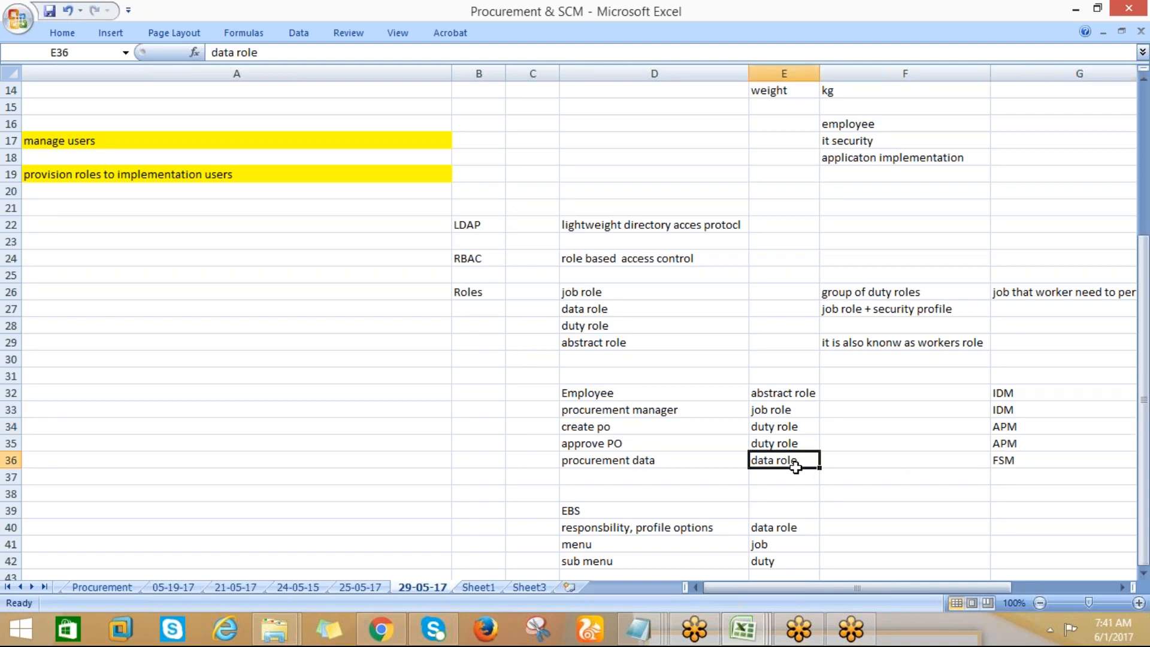
left_click(1003, 463)
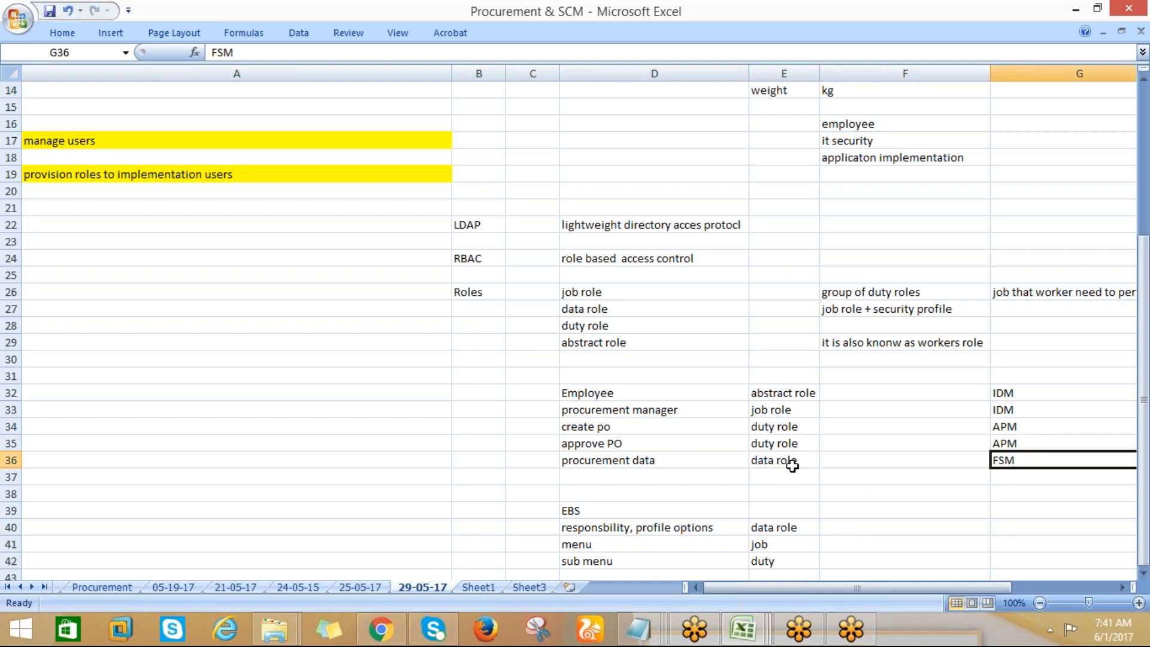
Compare the role types in E32:E36 with the IDM, APM and FSM entries in G32:G36
left_click_drag(782, 393, 776, 455)
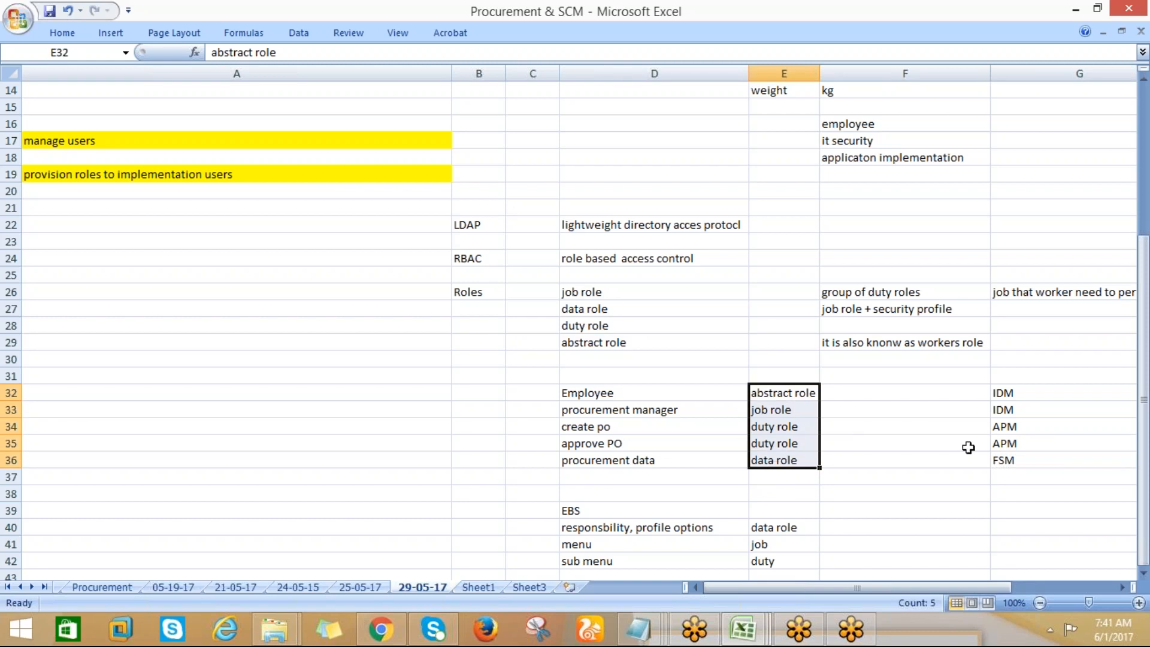
left_click_drag(1000, 389, 1005, 455)
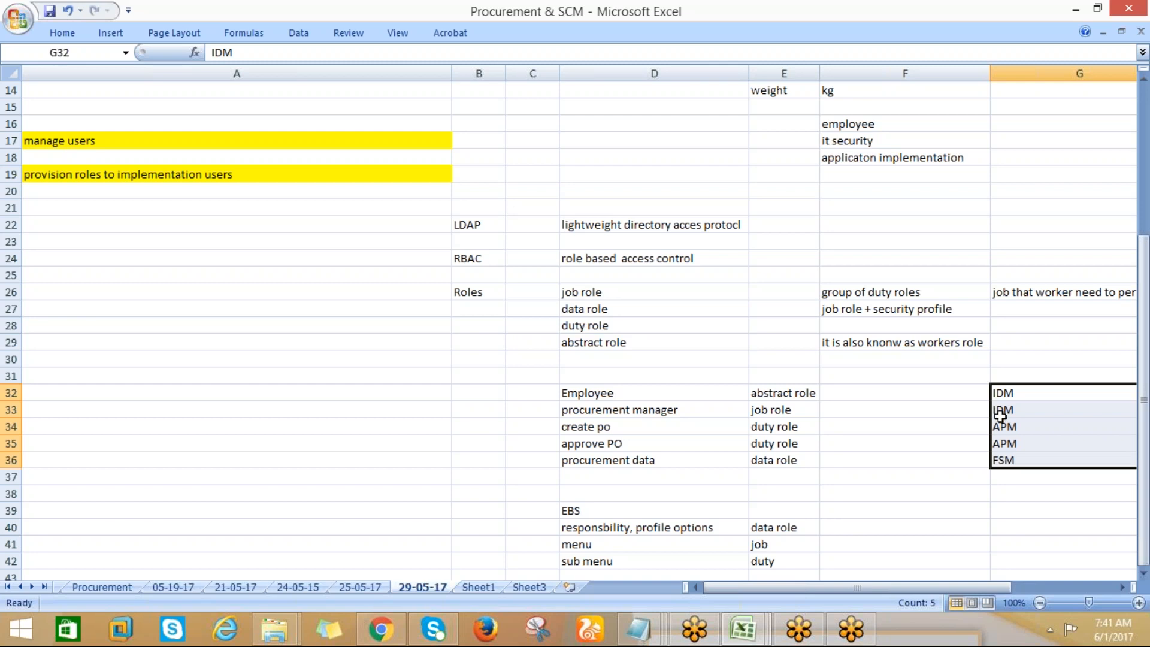
left_click(998, 393)
left_click(998, 426)
left_click(1002, 392)
left_click(999, 461)
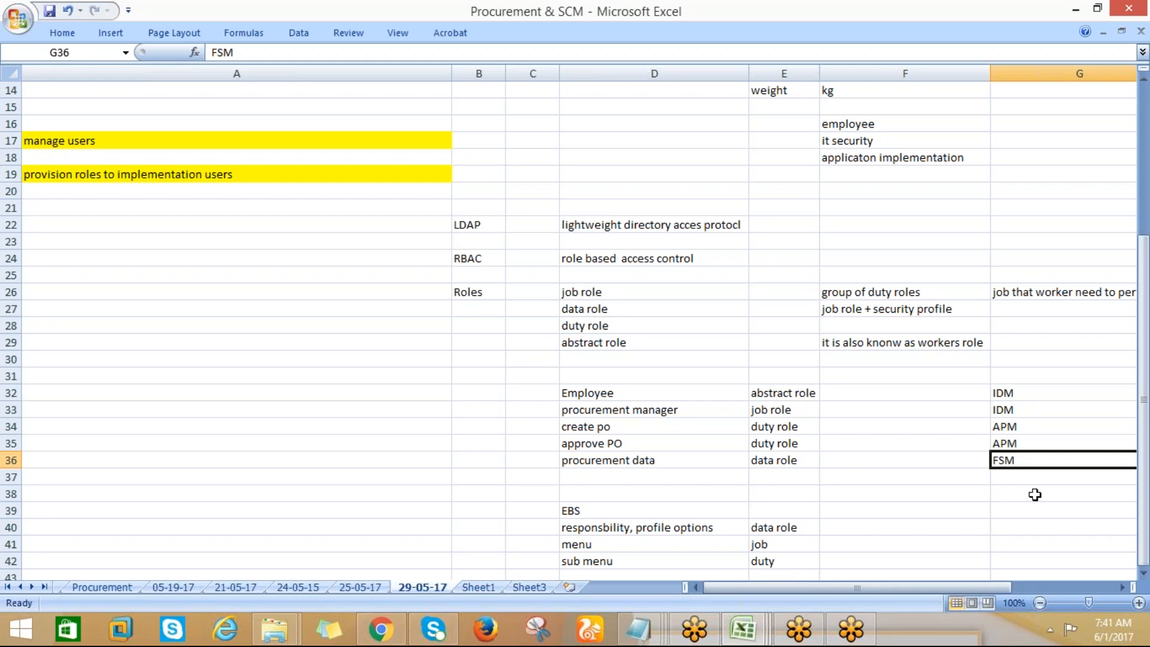
left_click(1010, 444)
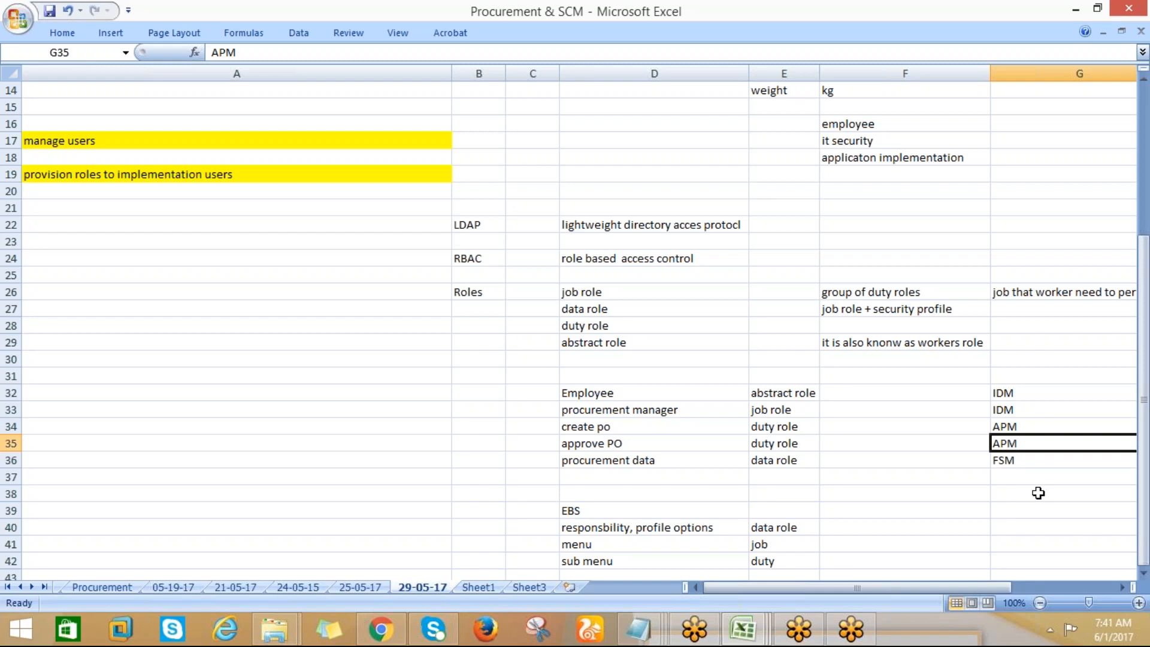
left_click(1004, 410)
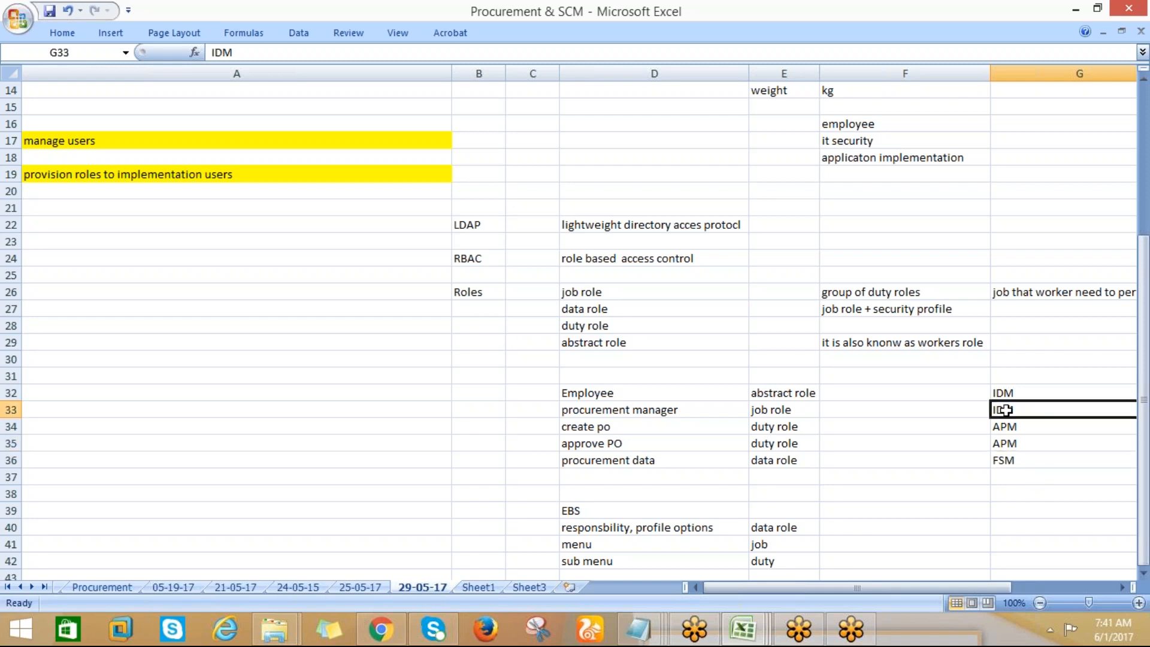
Save the workbook and return to the setup task list at the beginning of the 29-05-17 sheet
key("ctrl+s")
left_click_drag(1143, 263, 1111, 175)
left_click(707, 147)
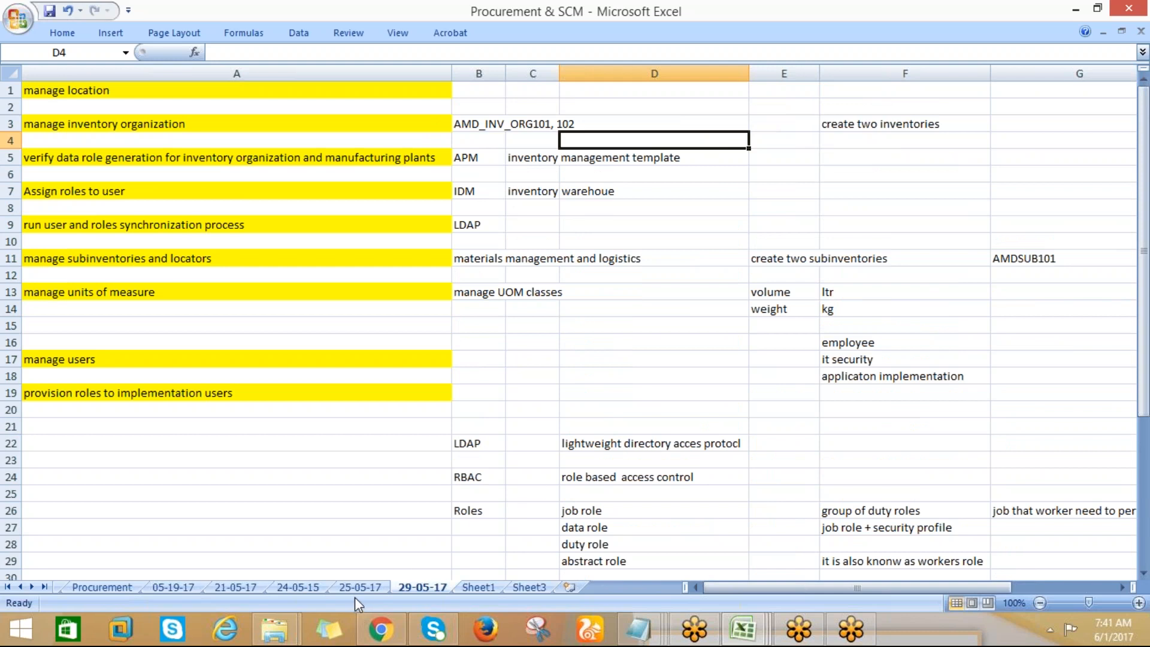
left_click(514, 385)
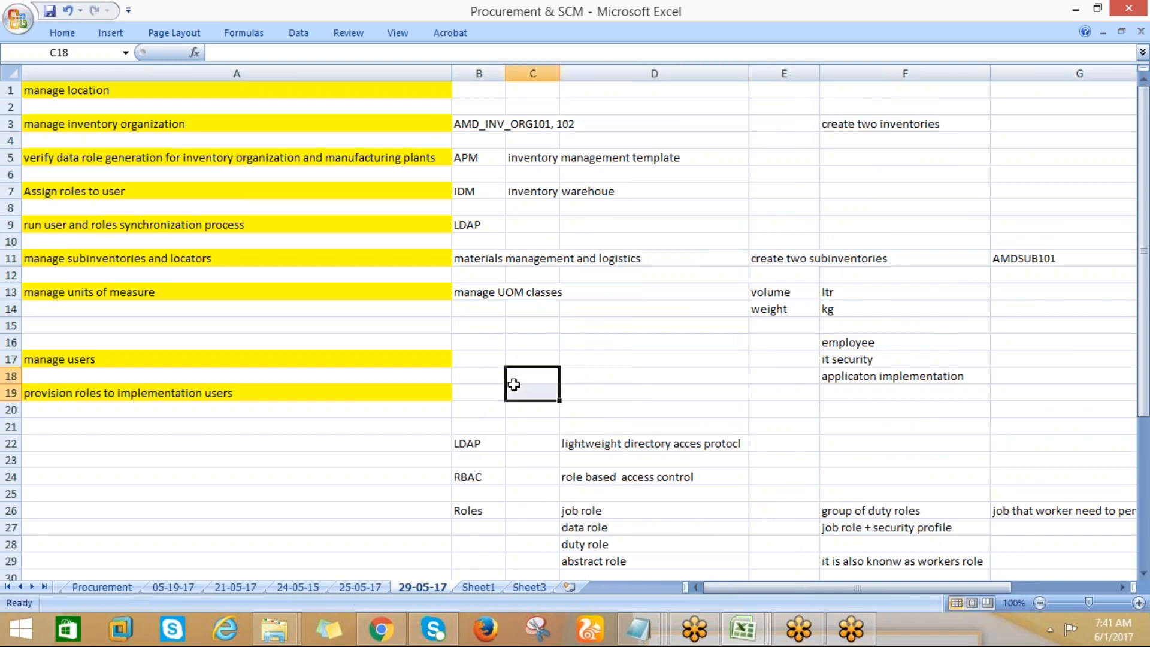
left_click(514, 387)
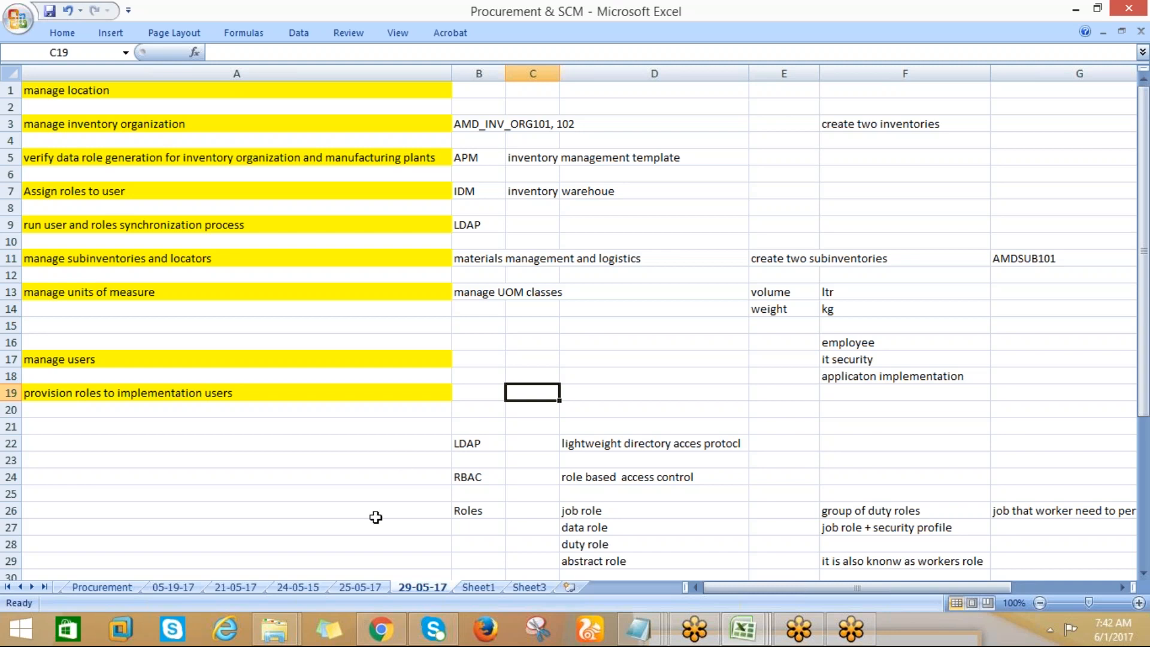
Look back through the earlier dated sheets from 25-05-17 to the Procurement sheet
left_click(345, 589)
left_click(286, 587)
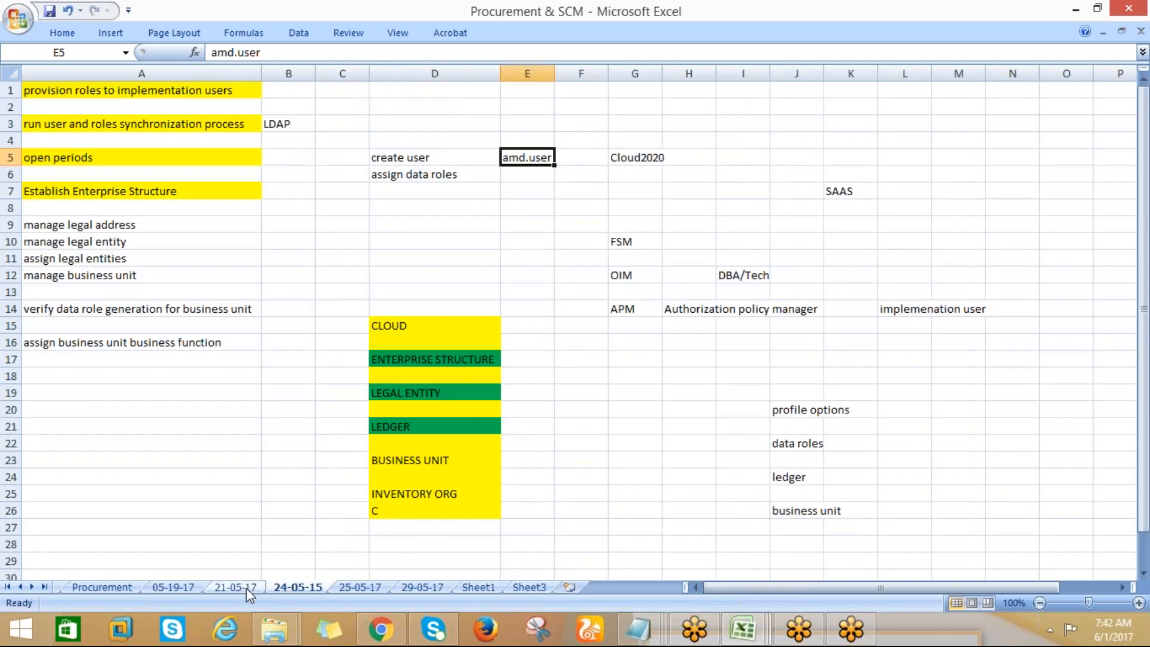
left_click(240, 587)
left_click(173, 587)
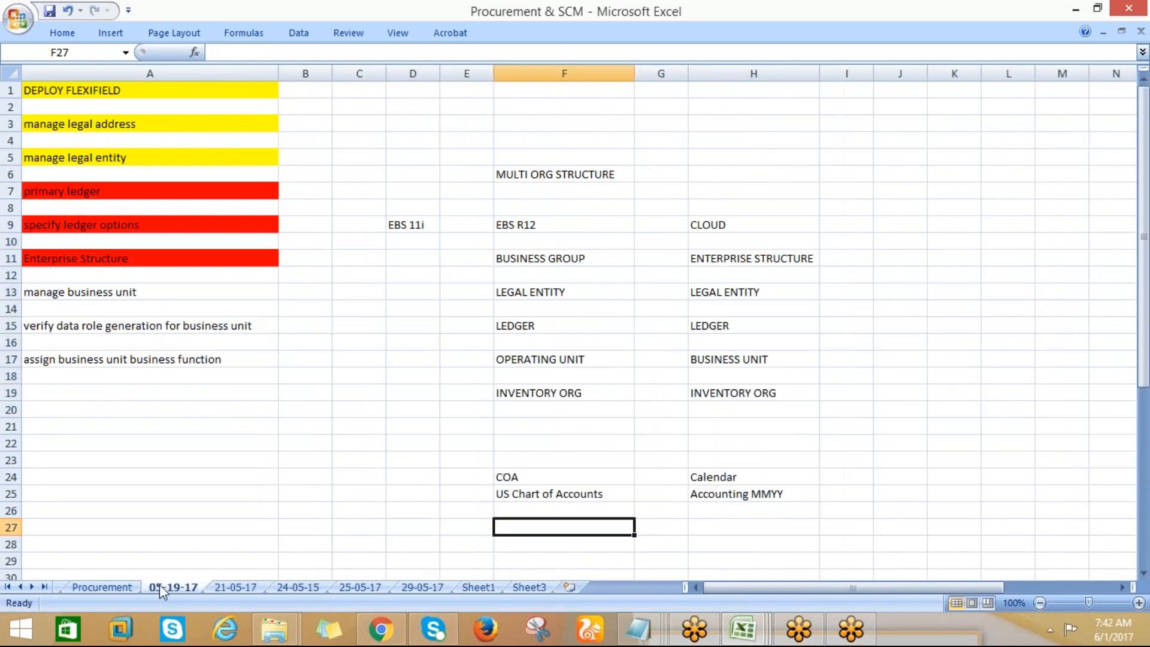
left_click(108, 588)
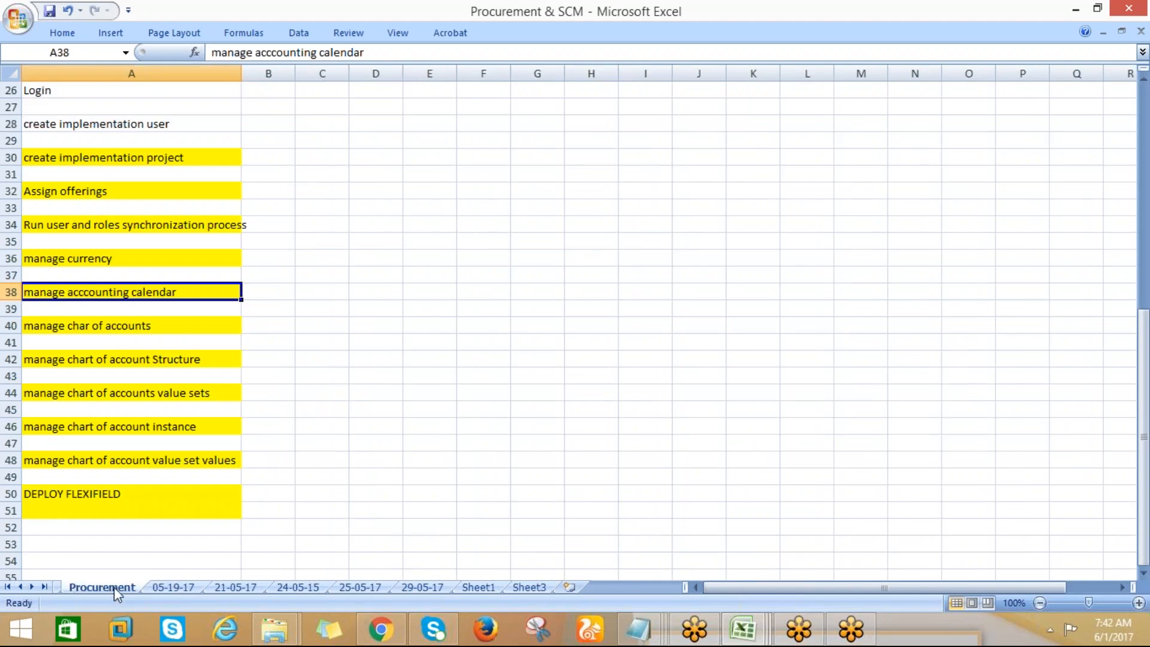
Go through the setup tasks on the Procurement, 05-19-17, 21-05-17, 24-05-15 and 25-05-17 sheets
left_click(168, 588)
left_click(229, 587)
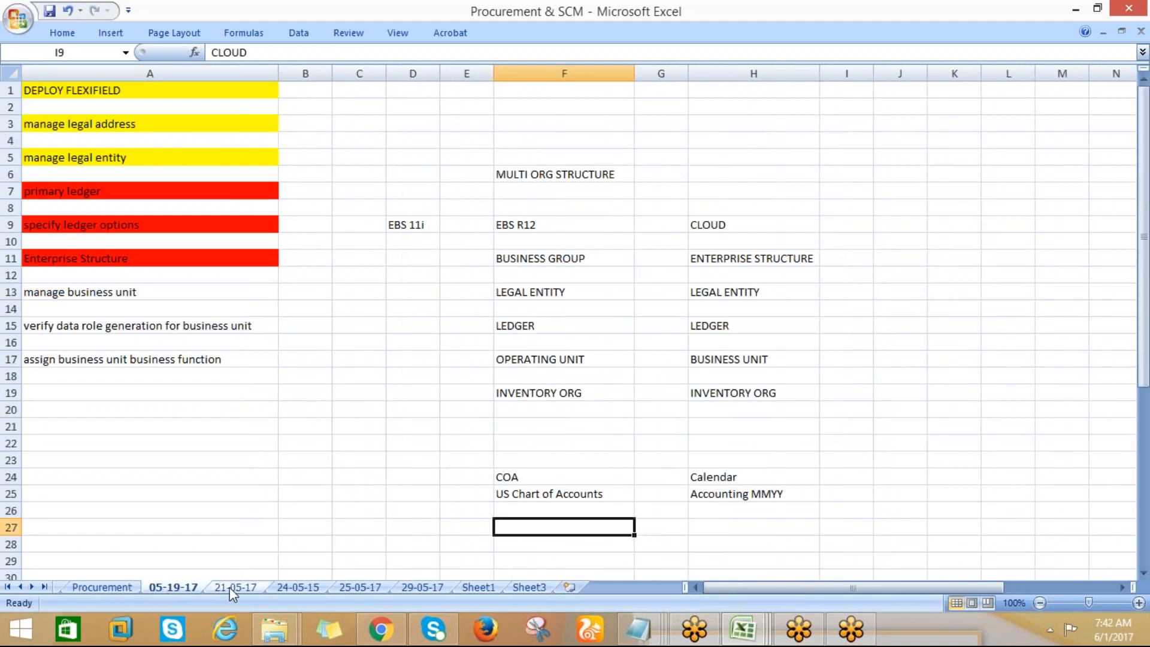
left_click(108, 589)
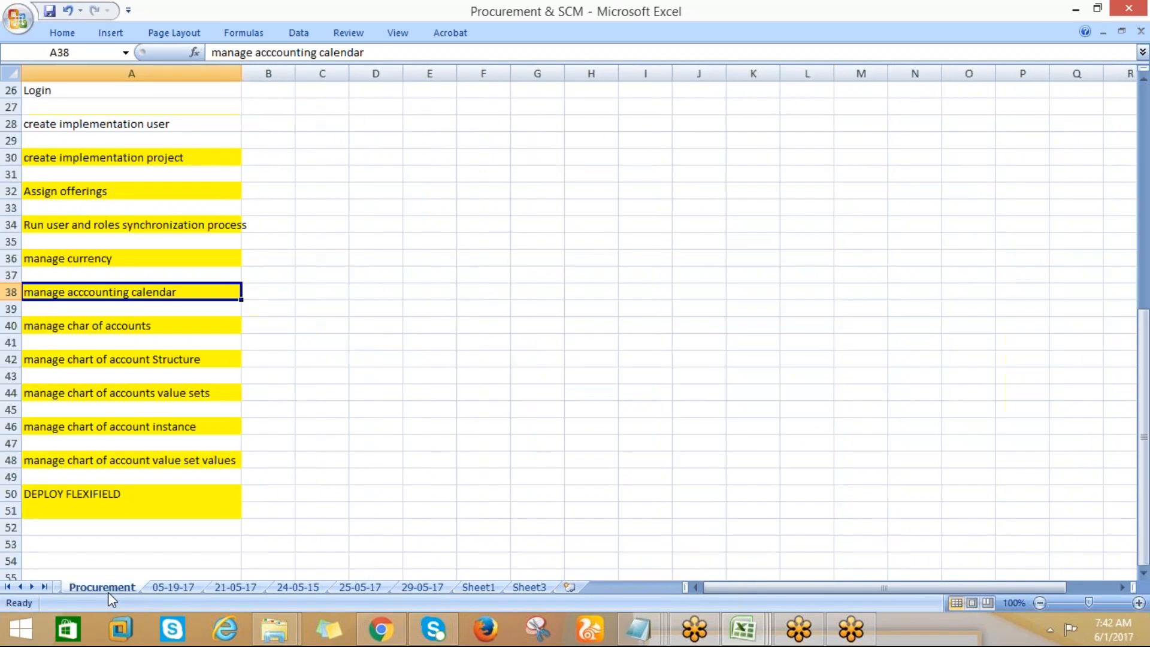
left_click(168, 589)
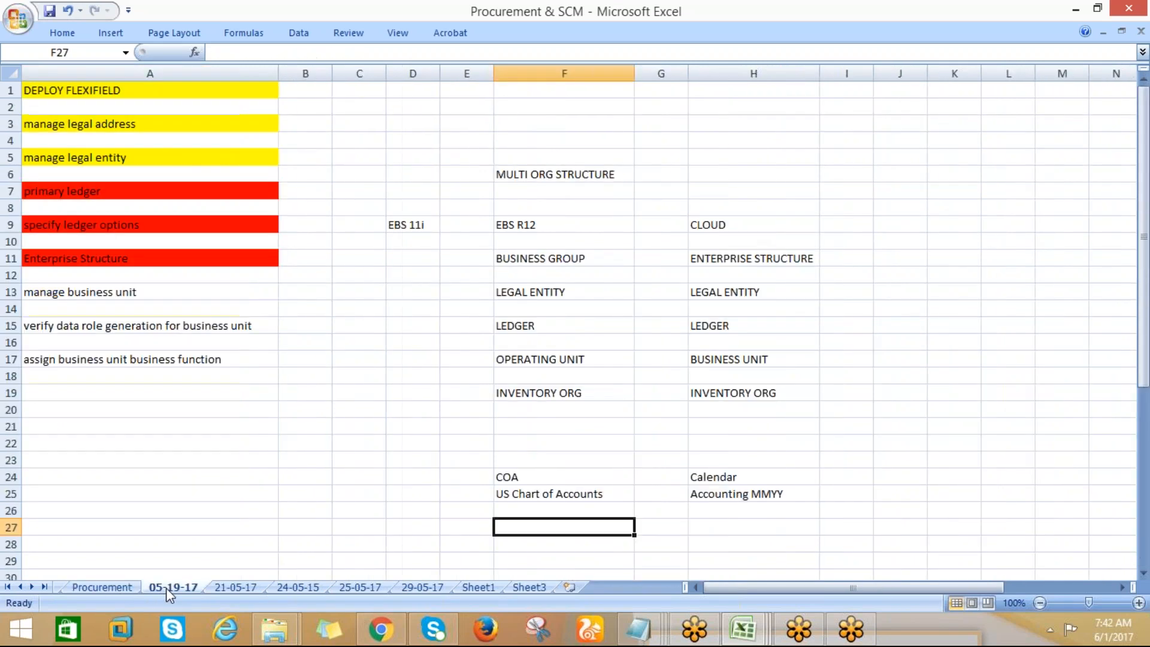
left_click(228, 589)
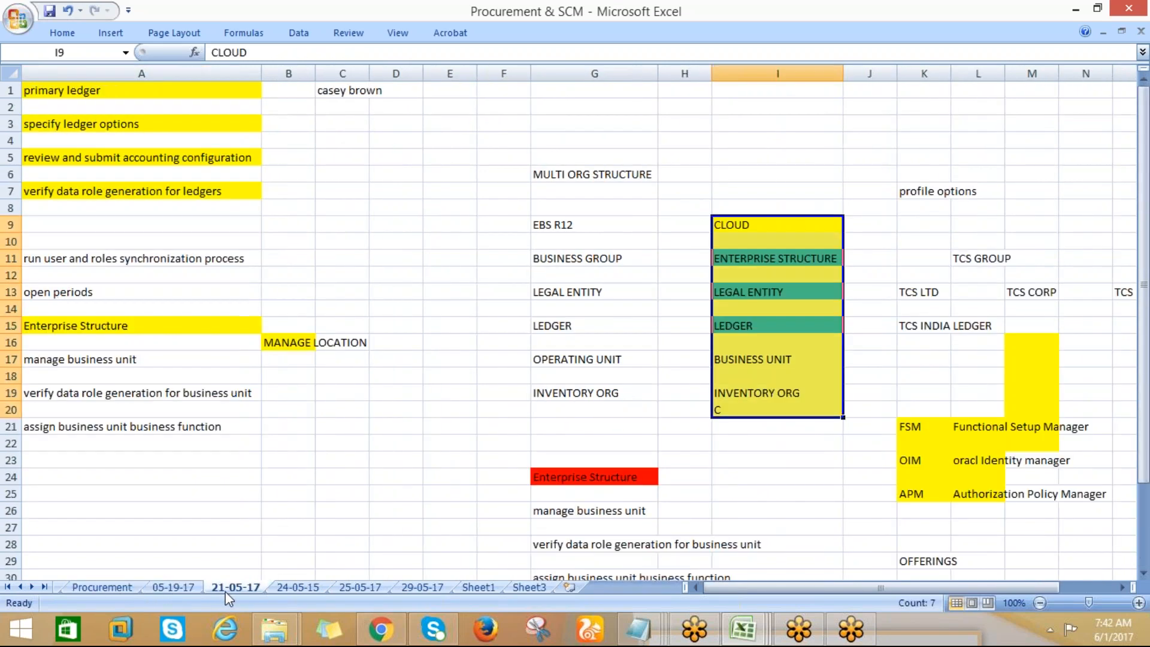
left_click(307, 587)
left_click(366, 590)
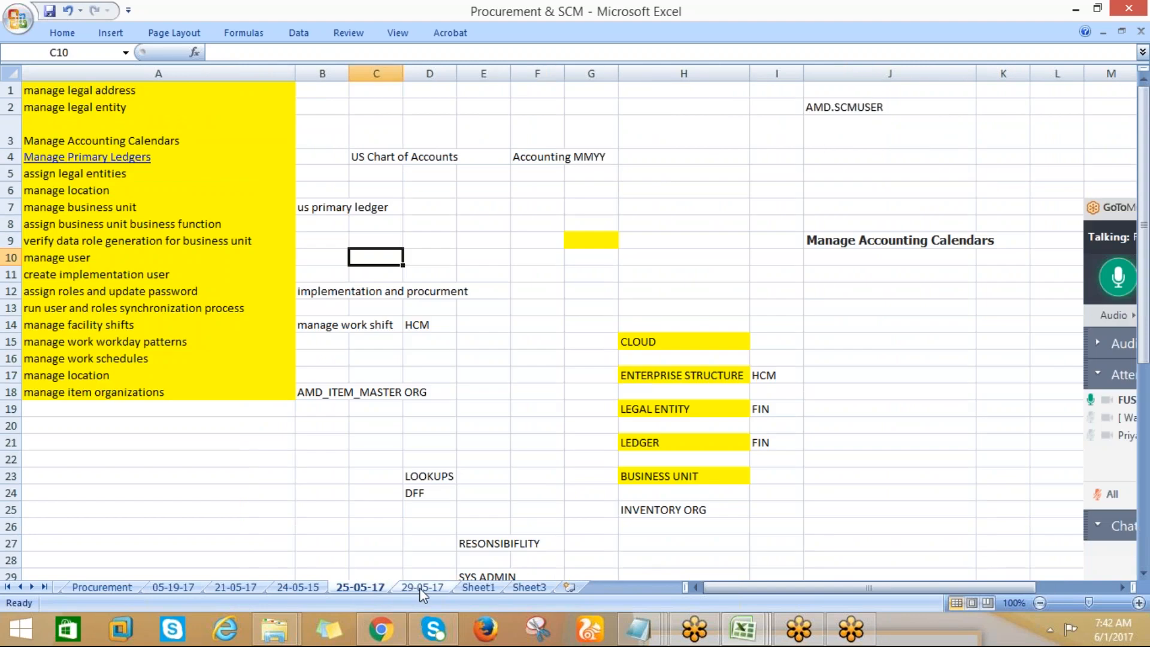
Return to the 29-05-17 sheet, select the empty cell B16 and save the workbook
left_click(419, 587)
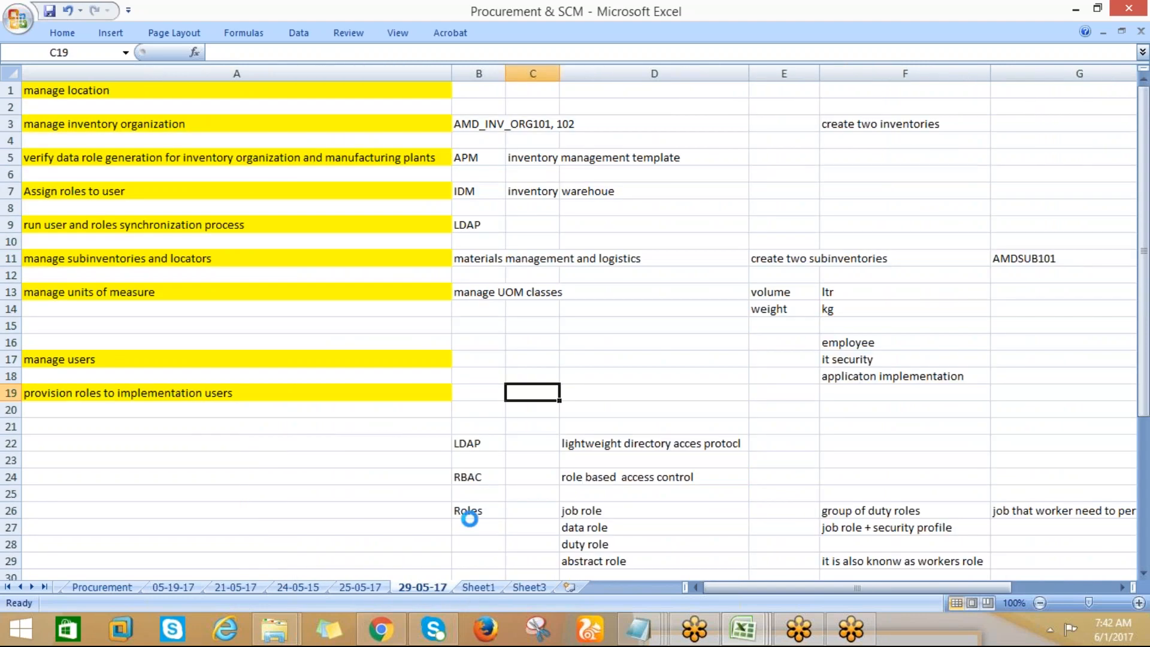
left_click(495, 342)
key("ctrl+s")
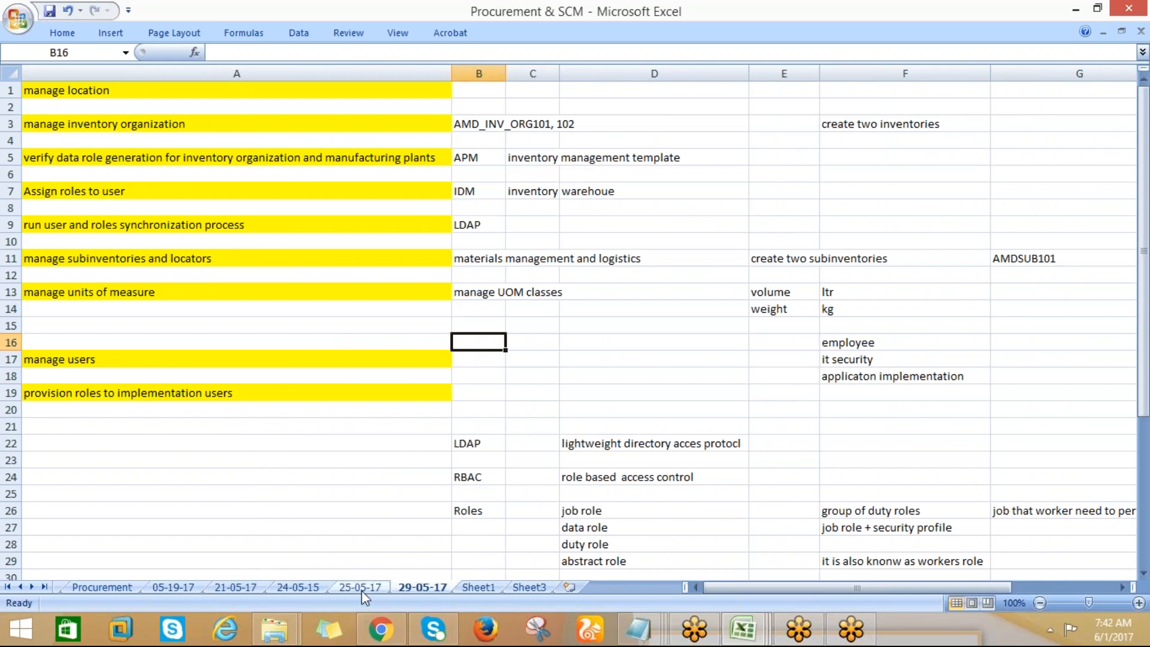
Look through the 25-05-17, 29-05-17, Sheet1 and Sheet3 sheets in turn
left_click(336, 589)
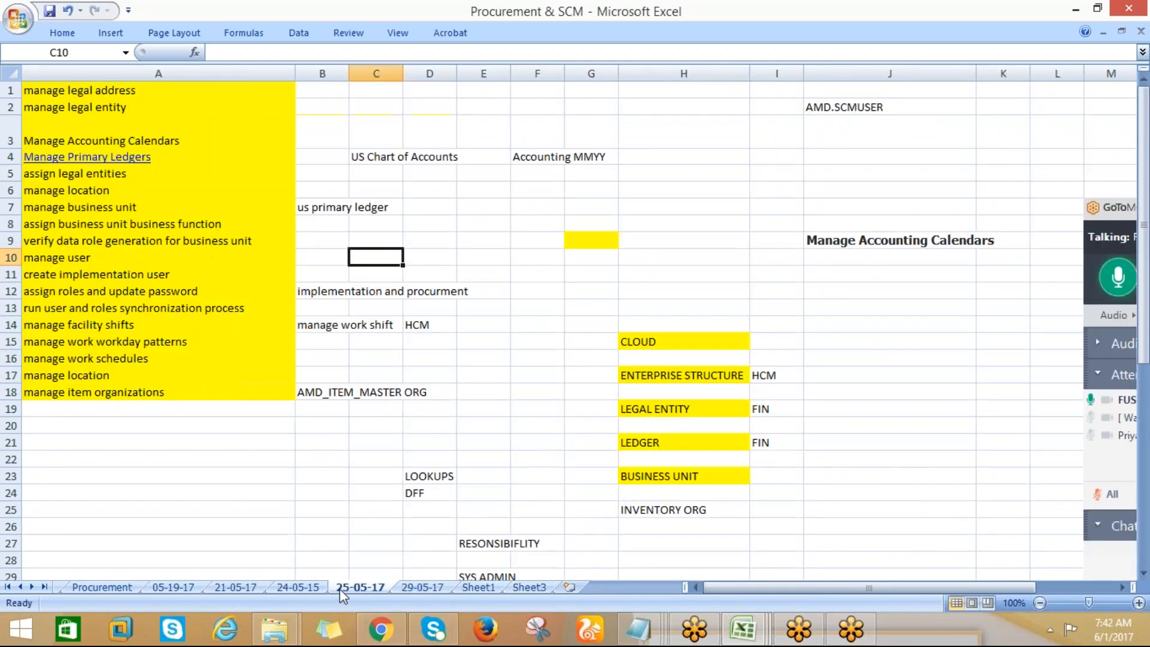
left_click(411, 588)
left_click(464, 584)
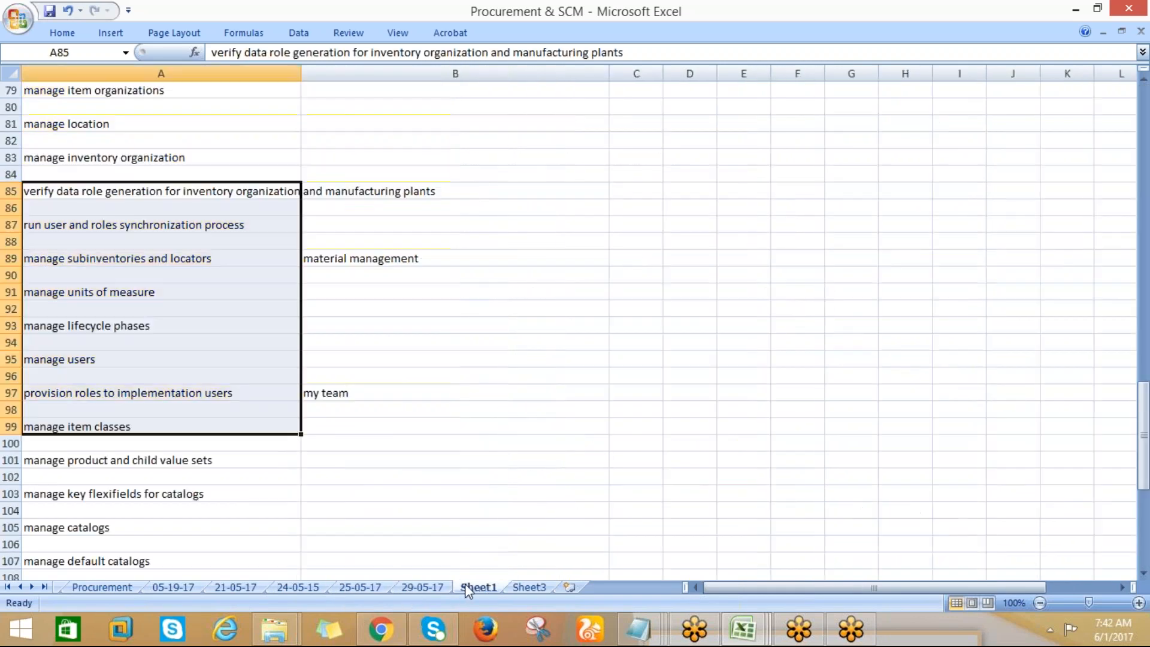
left_click(523, 586)
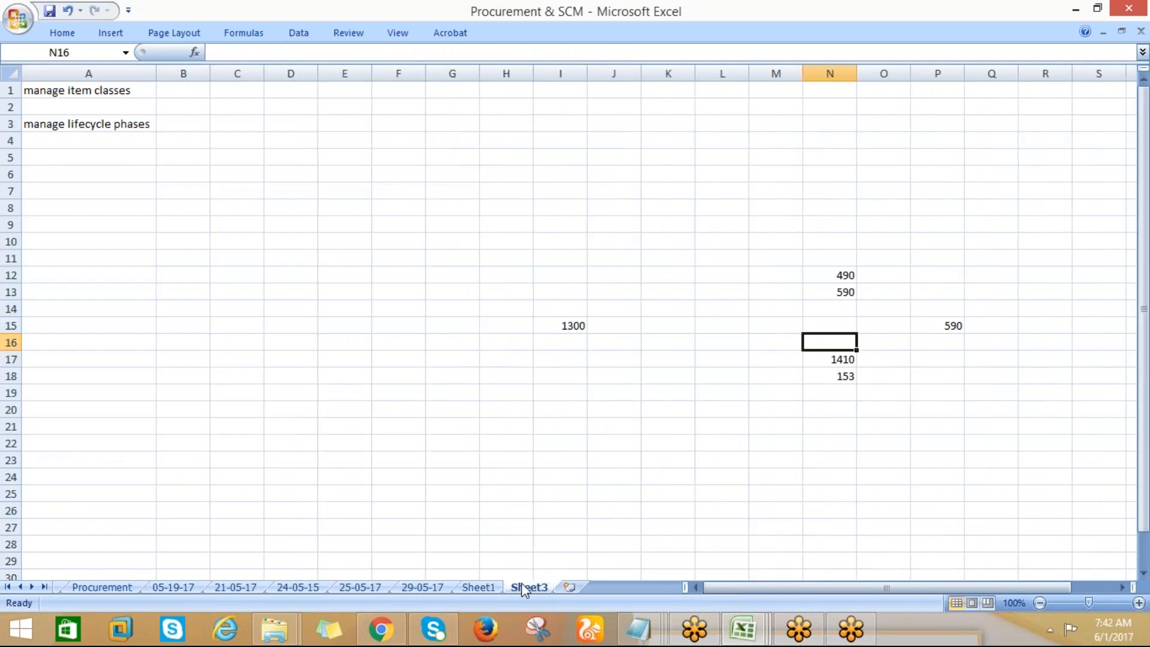
Add a new worksheet at the end of the workbook and rename it Rapid Implementation
left_click(568, 587)
right_click(567, 589)
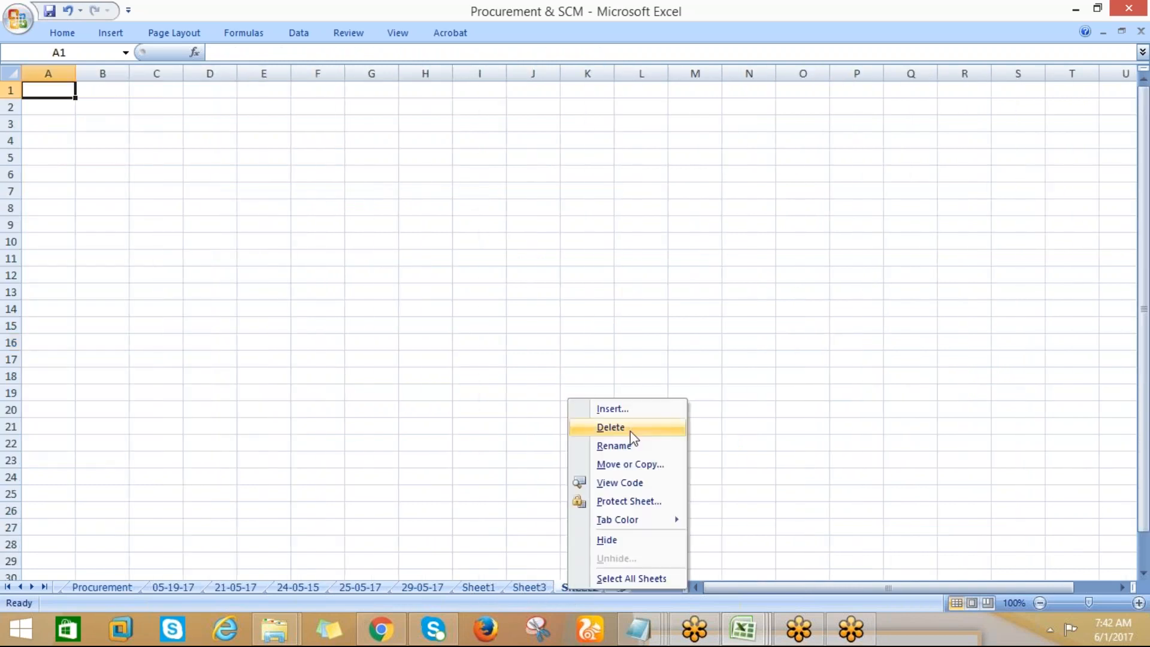
left_click(611, 445)
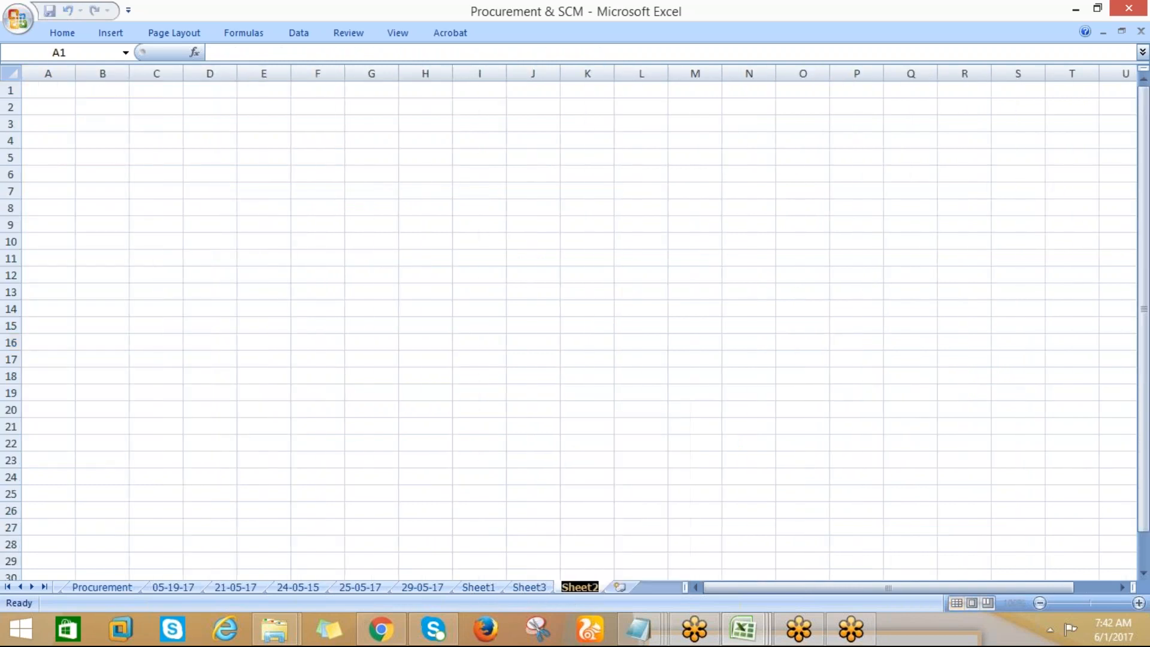
type("R")
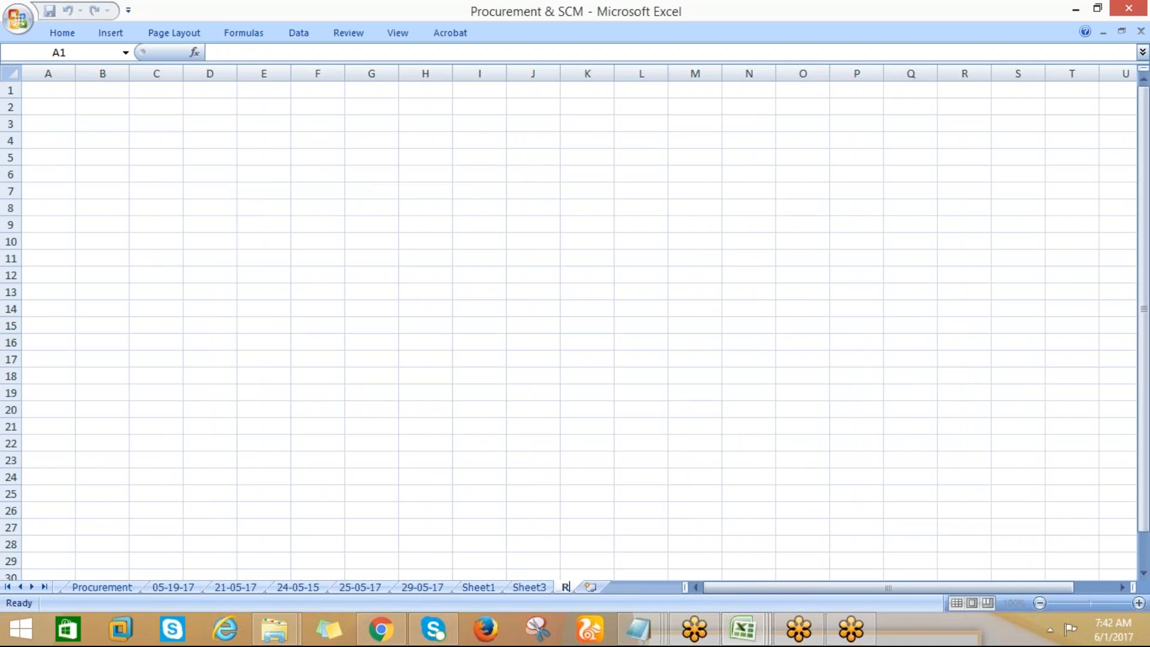
type("apid I")
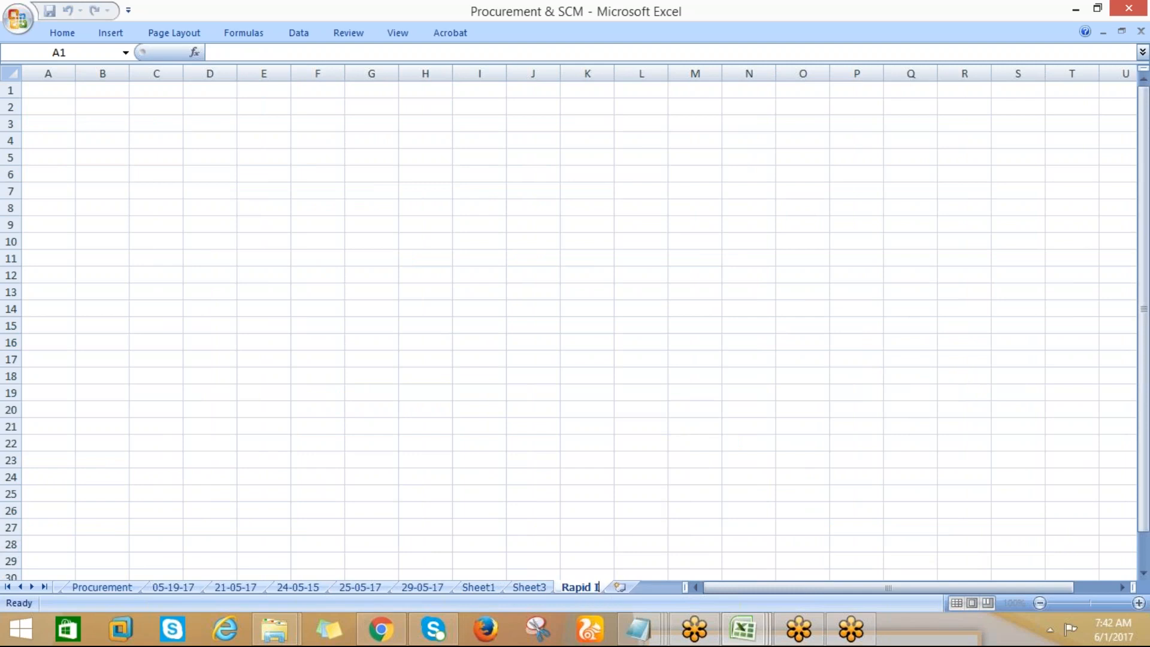
type("mplemen")
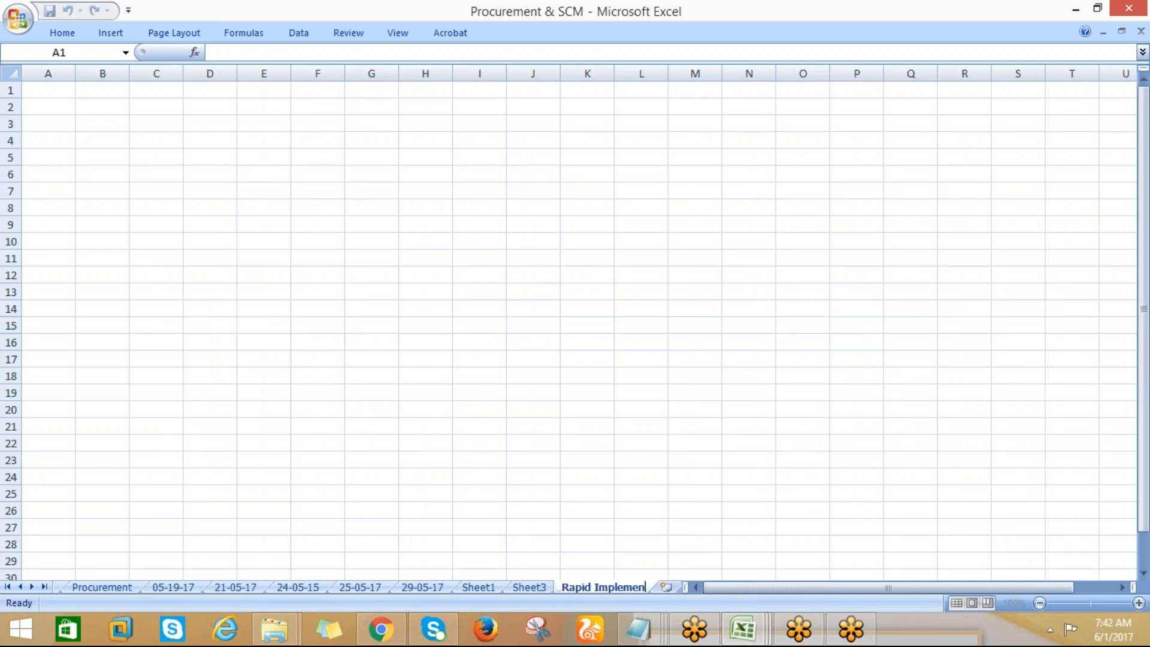
type("tation")
Widen column A, and copy the topic list in A1:A15 from the Reports sheet of the FUSION FINANCIAL CLASS_FINAL workbook
left_click(52, 90)
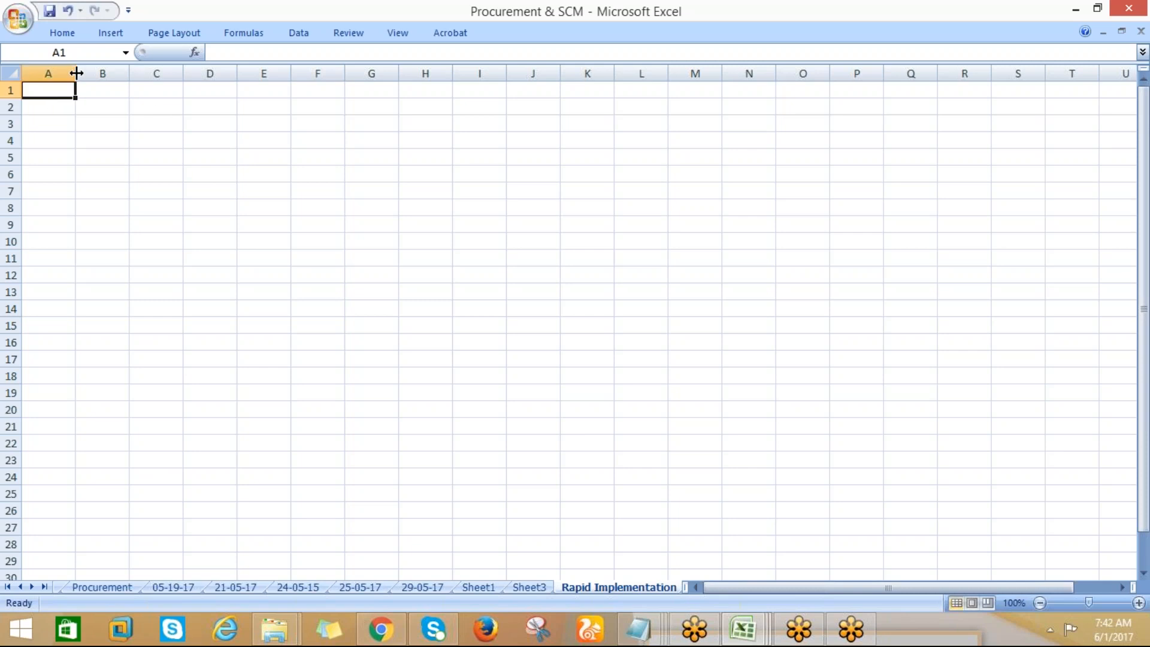
left_click_drag(76, 73, 123, 74)
left_click(742, 638)
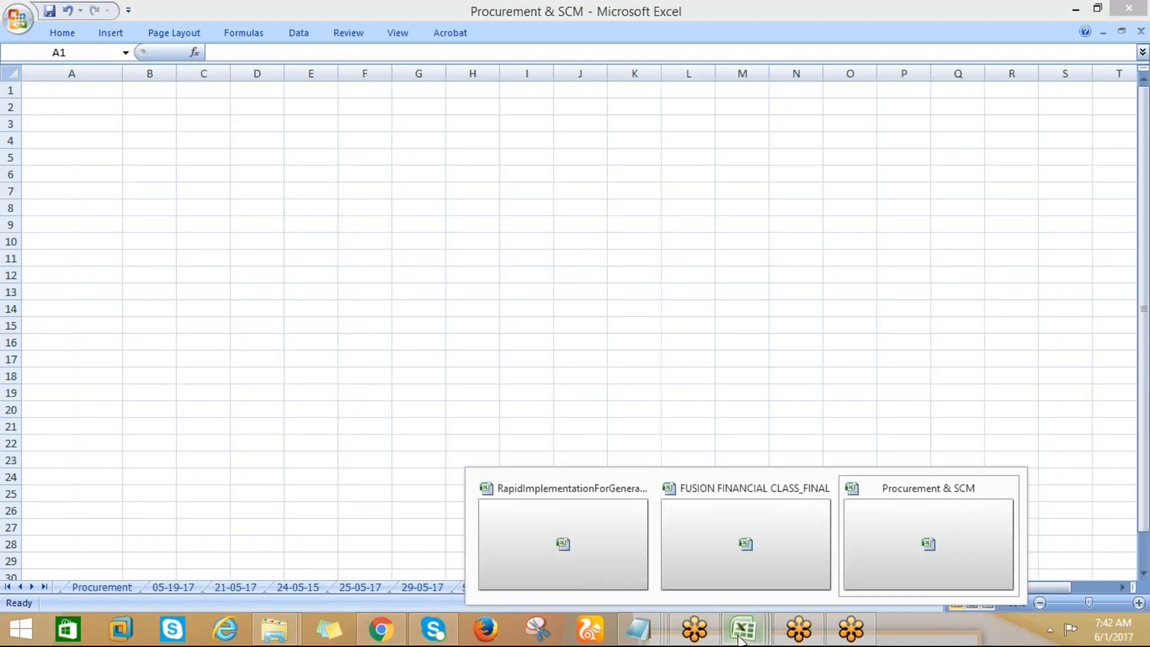
left_click(716, 537)
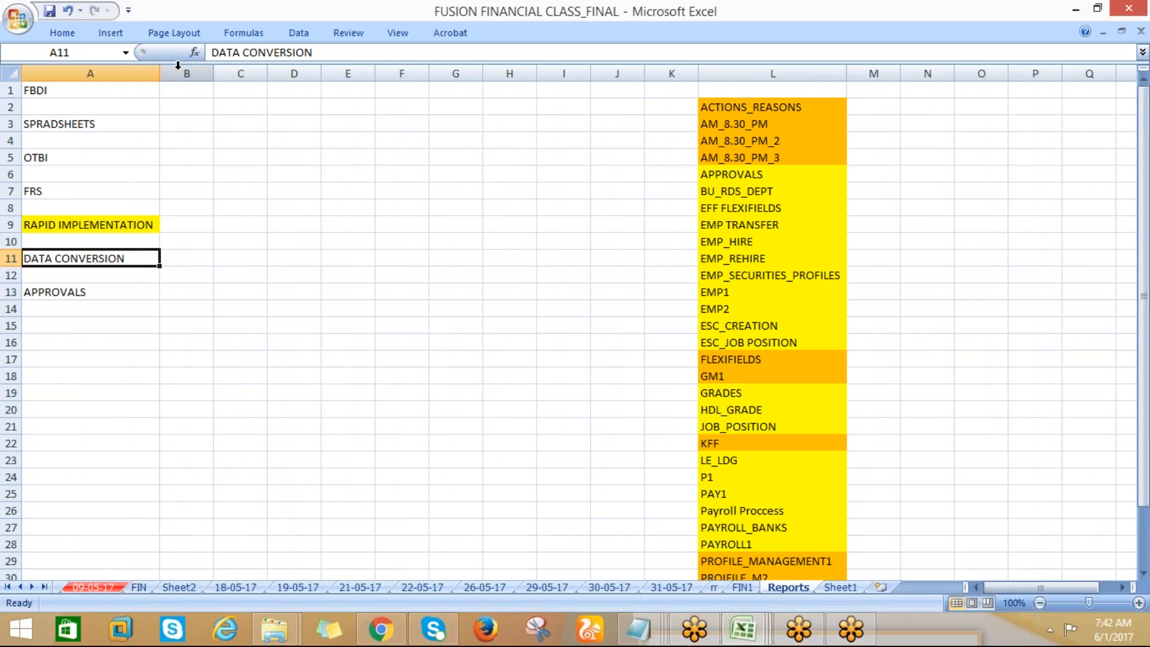
left_click(43, 95)
left_click_drag(43, 94, 44, 327)
key("ctrl+c")
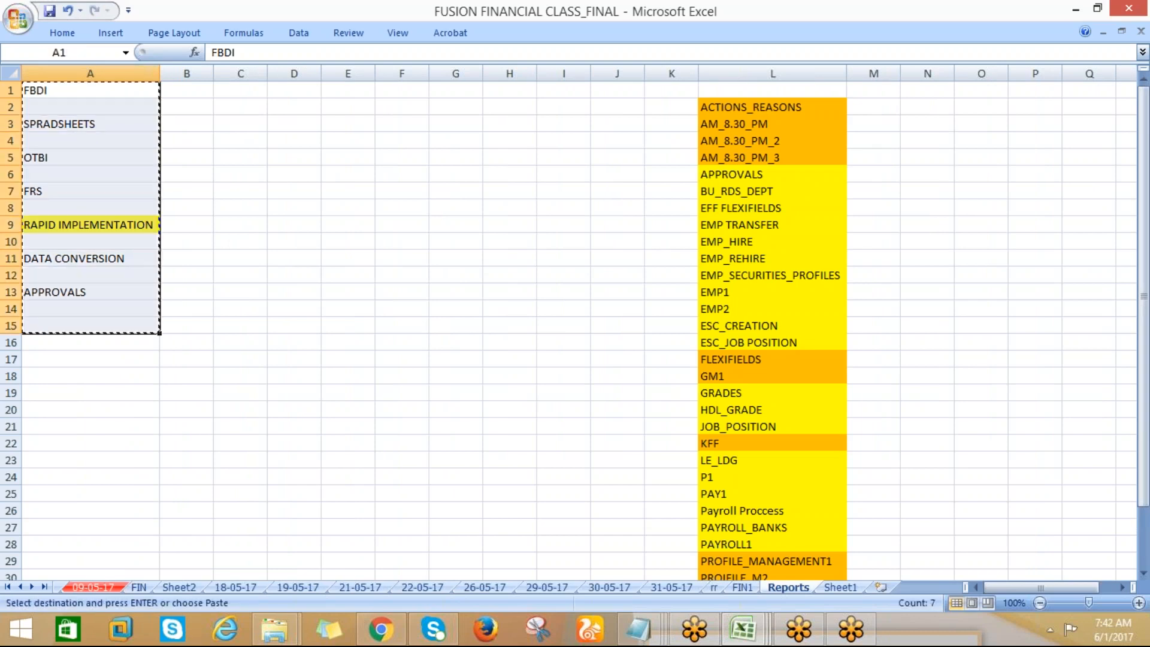
Paste the copied list at A1 of the Rapid Implementation sheet in Procurement & SCM and fit column A to its contents
key("alt+Tab")
key("Return")
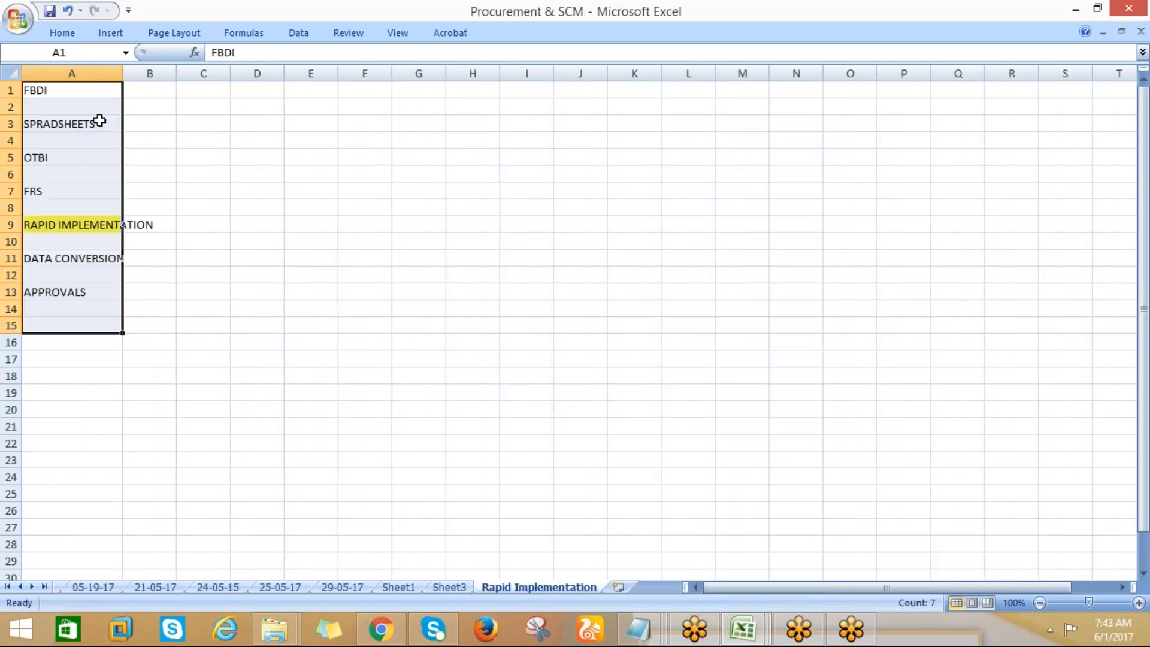
double_click(123, 74)
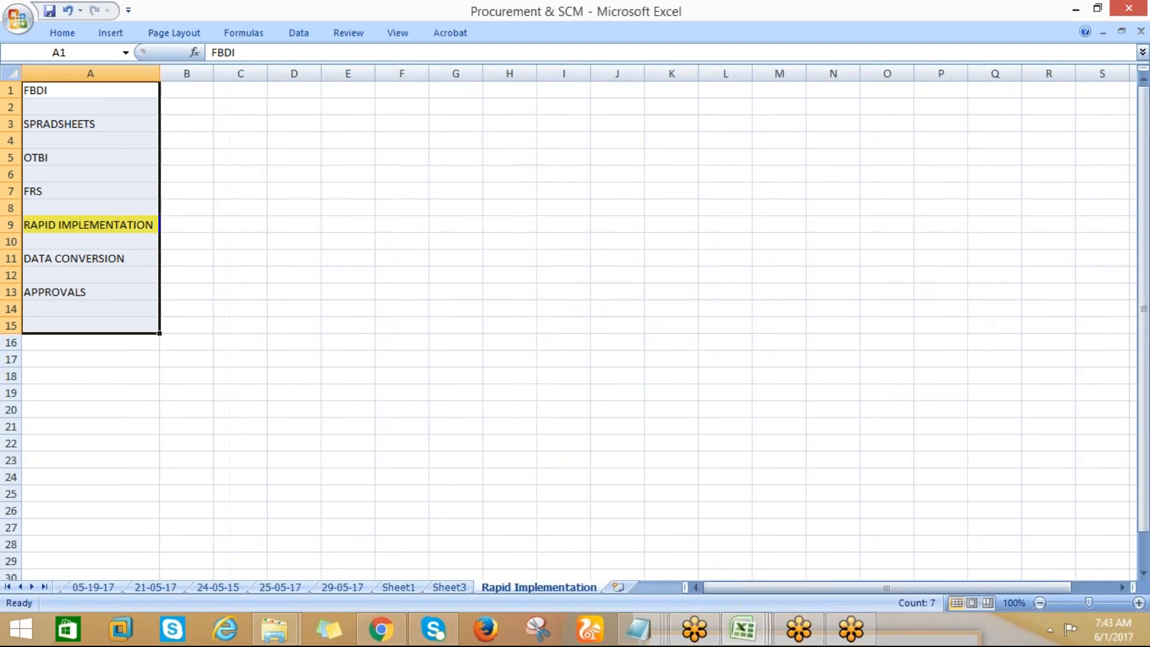
left_click(99, 139)
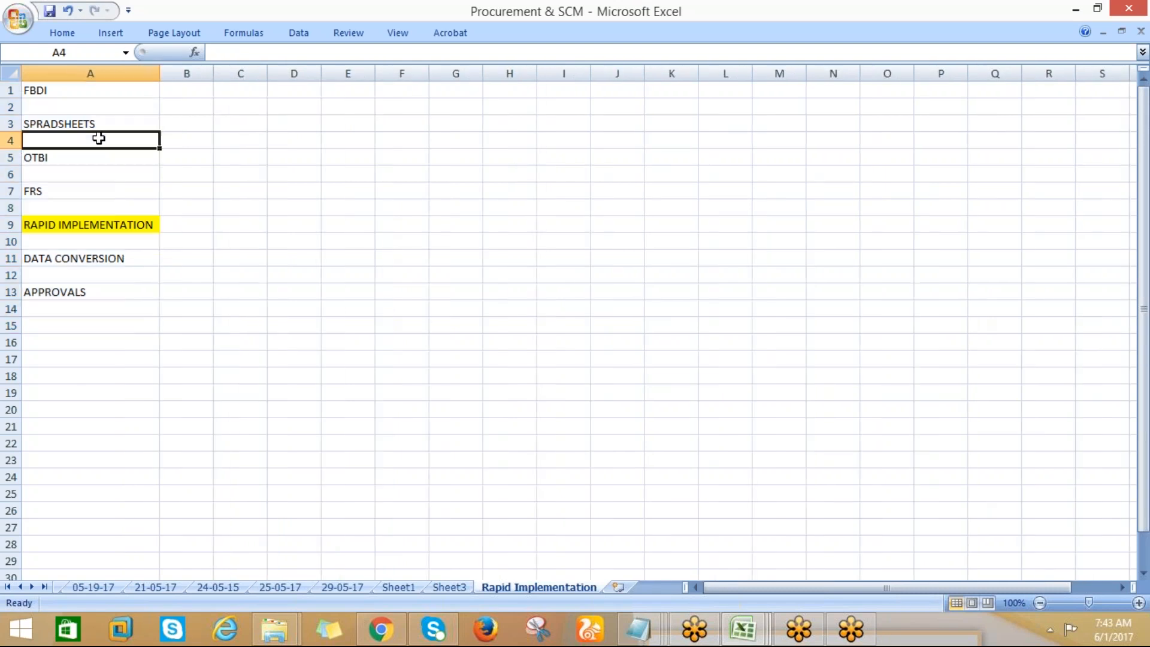
left_click(37, 89)
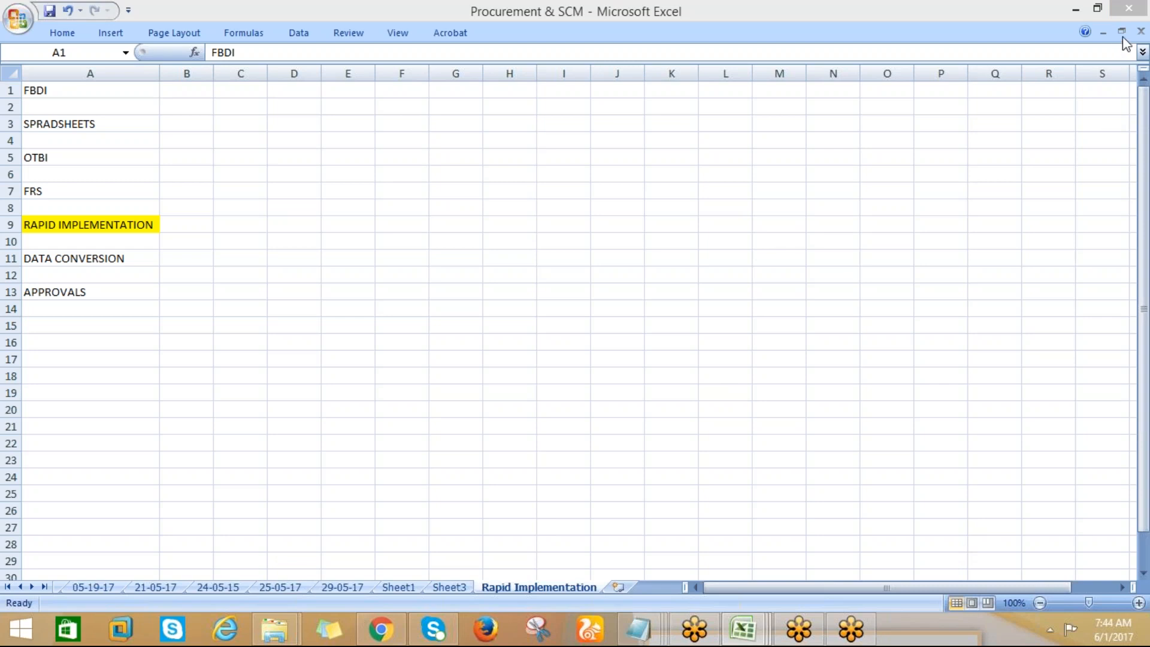
Rename the Rapid Implementation sheet as Data Conversion and Reports
left_click(199, 91)
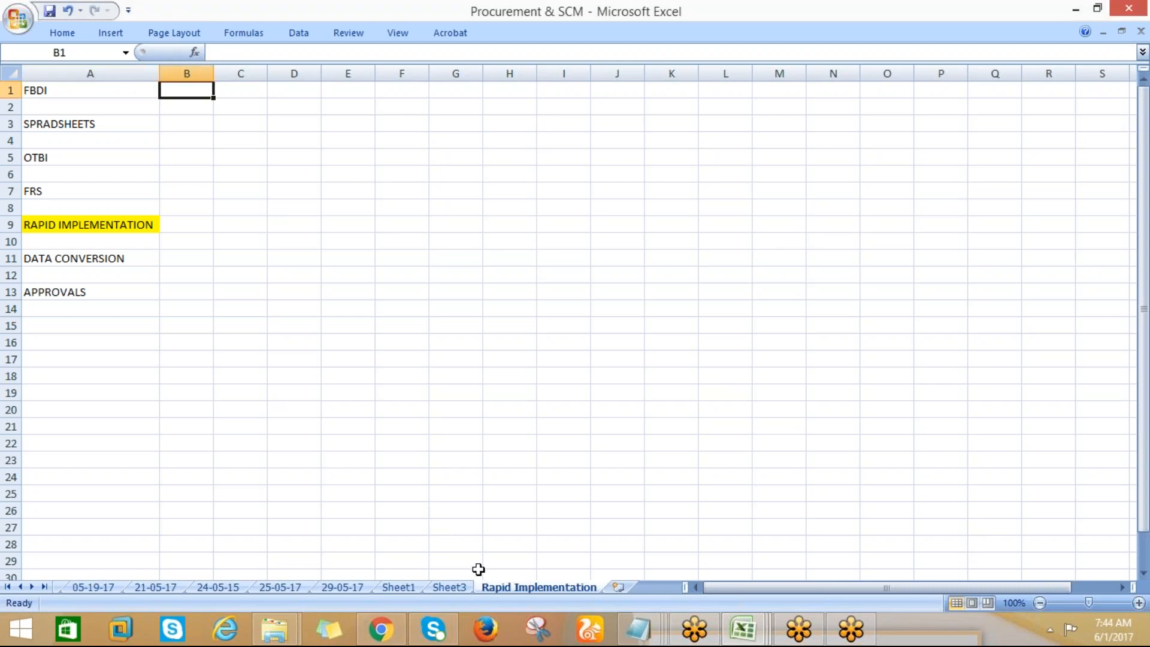
right_click(506, 590)
left_click(557, 449)
type("Repports")
key("BackSpace")
key("BackSpace")
key("BackSpace")
key("BackSpace")
key("BackSpace")
key("BackSpace")
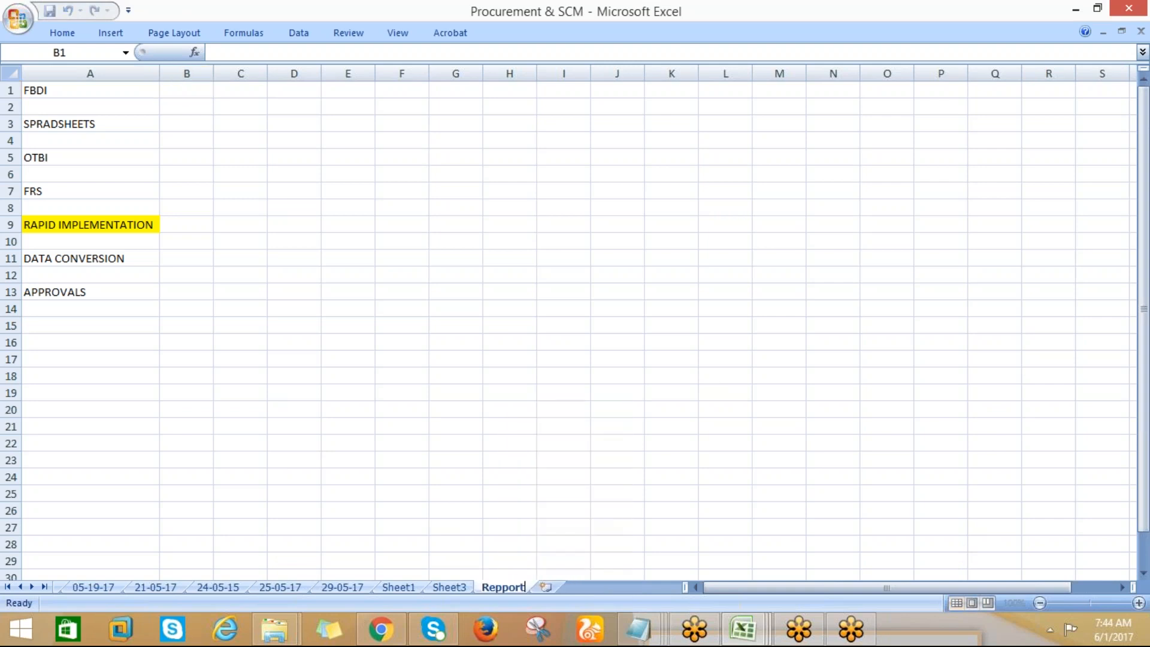
key("BackSpace")
key("BackSpace")
type("Data Conv")
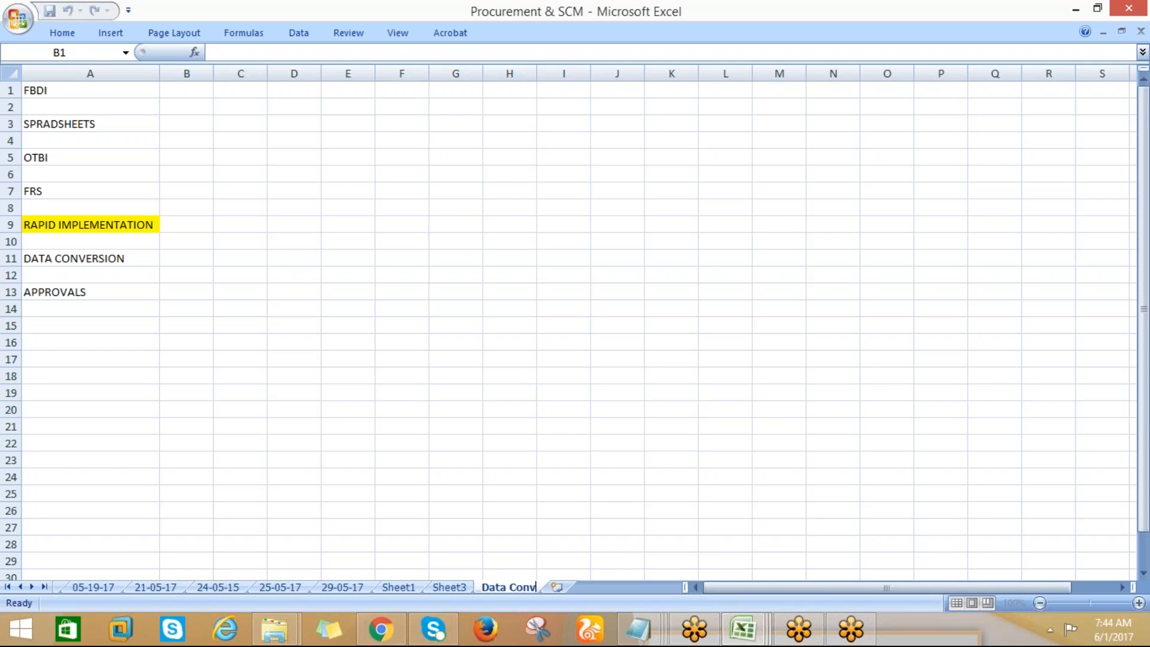
type("ersion and Reports")
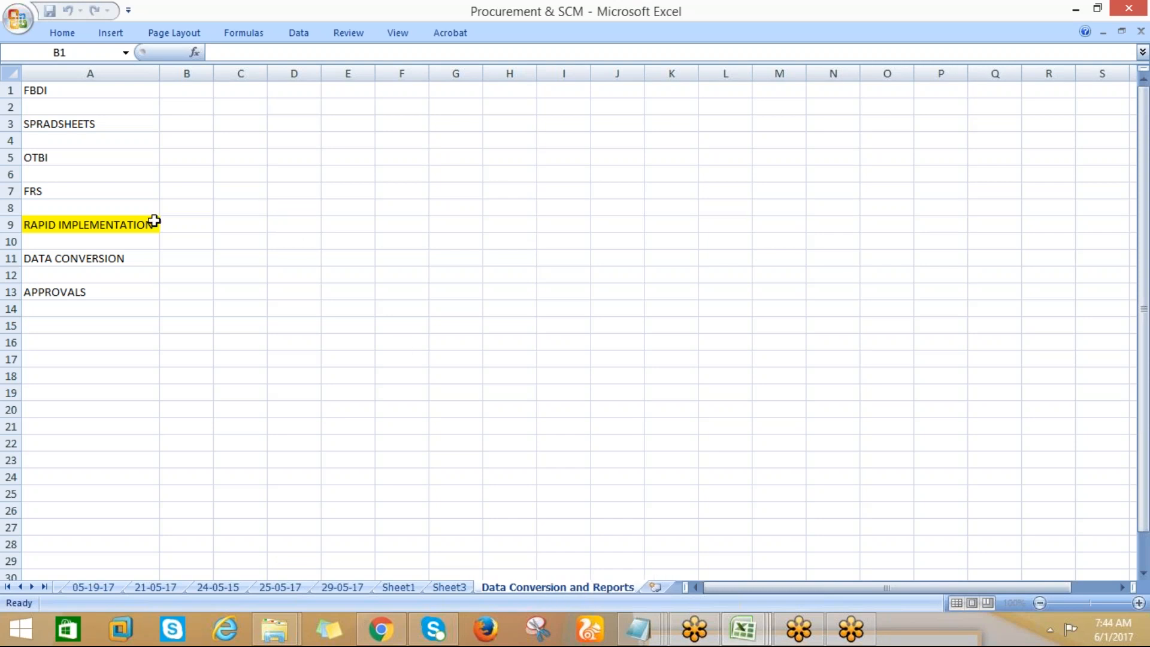
Enter "File Based Data import" in C1, beside the FBDI entry
left_click(90, 165)
left_click(68, 94)
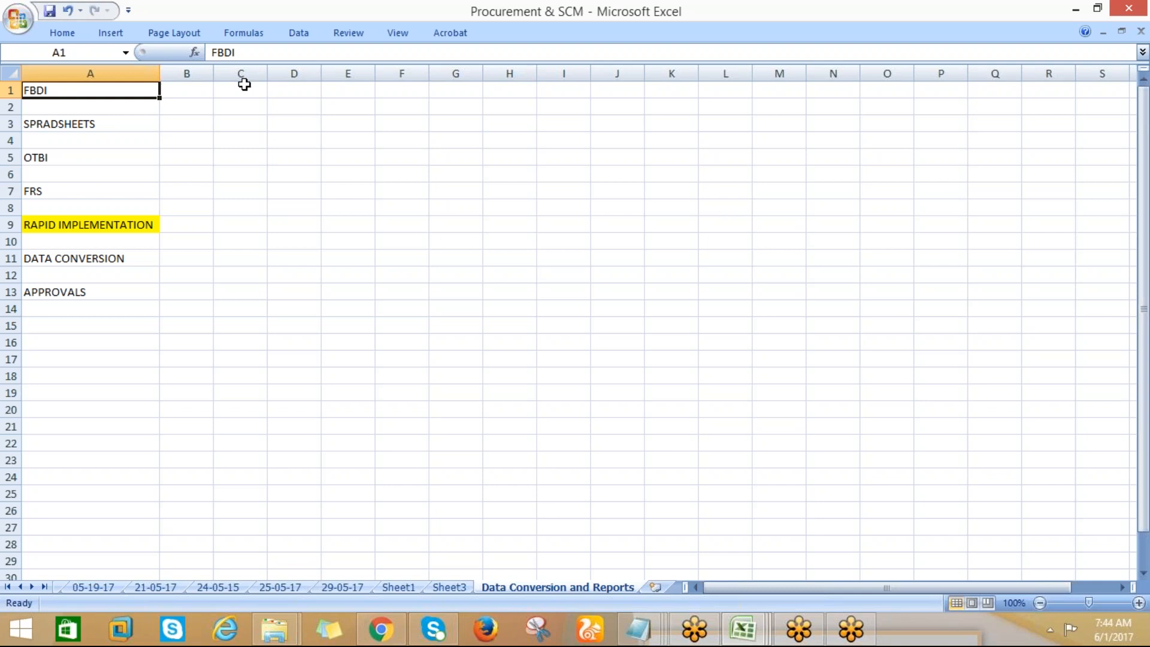
left_click(234, 86)
type("File")
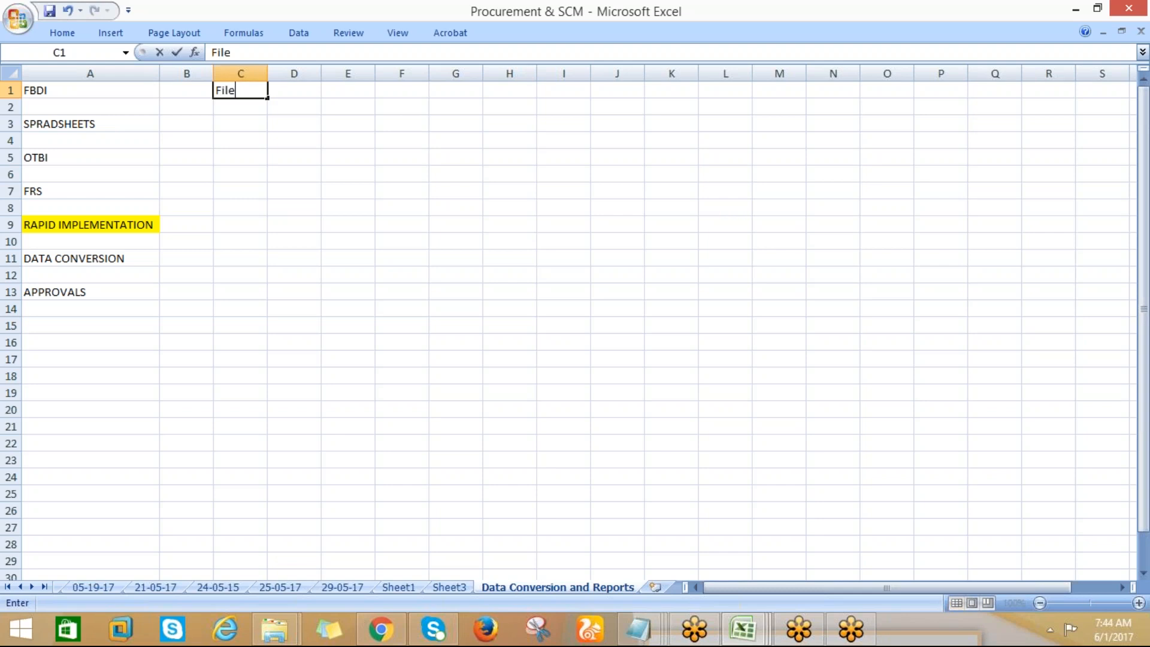
type(" Base")
type("d")
type("Data import")
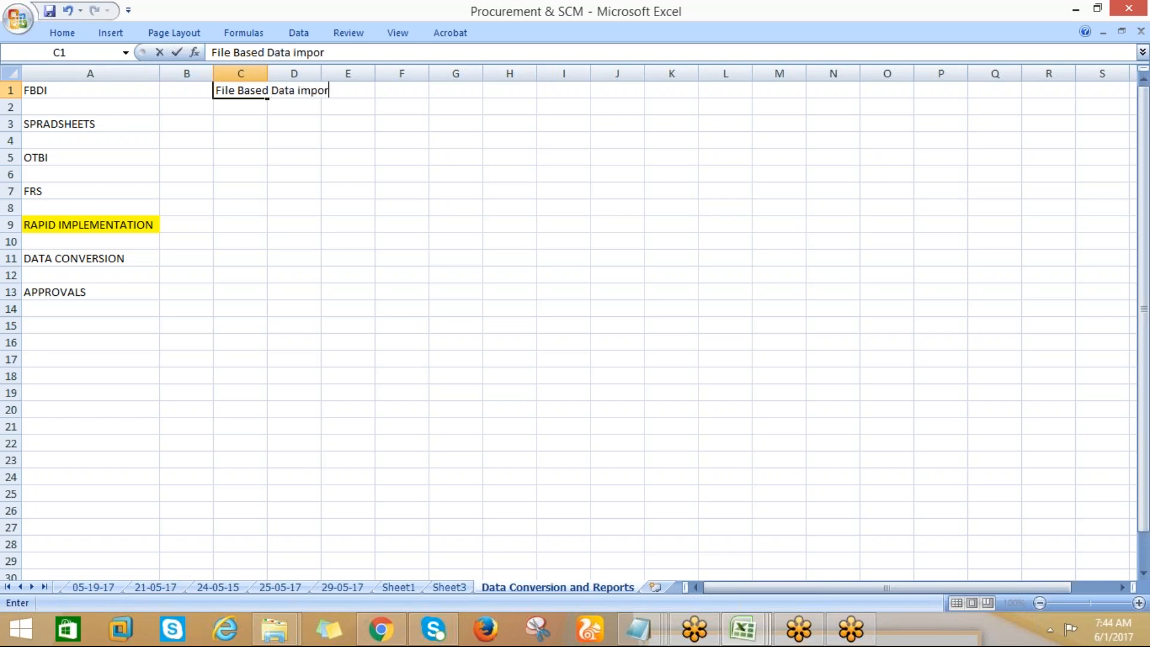
key("Return")
key("Return")
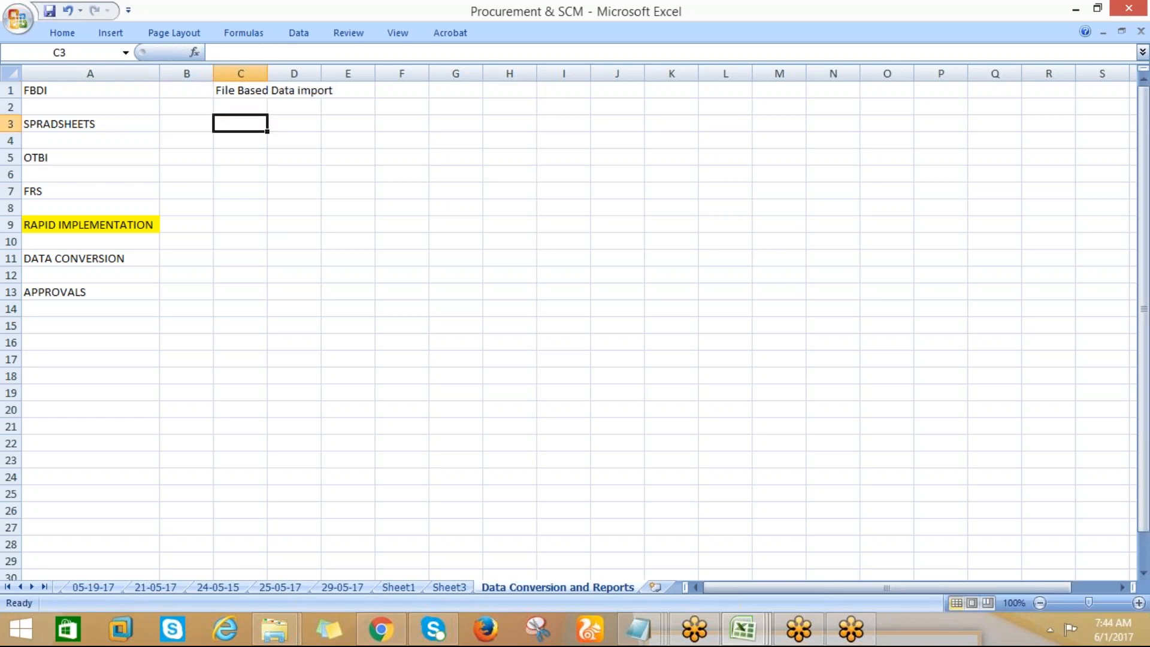
Enter "Oracle Repository" in G1 on the FBDI row
key("Up")
key("Up")
key("Right")
key("Right")
key("Right")
key("Right")
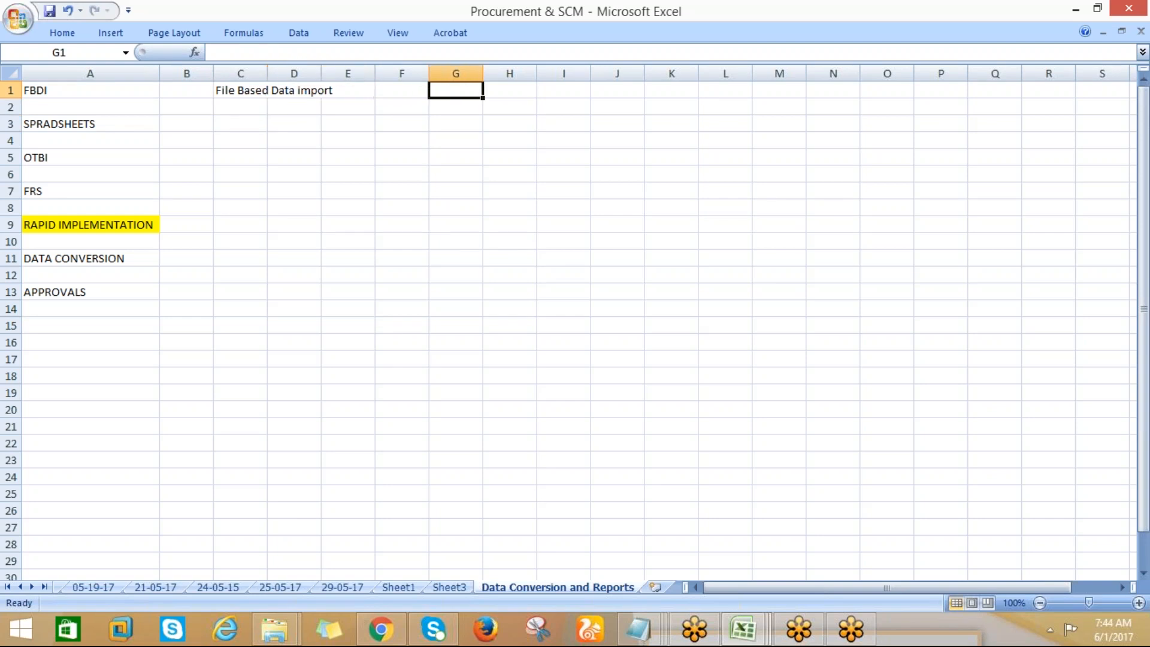
type("Oracle R")
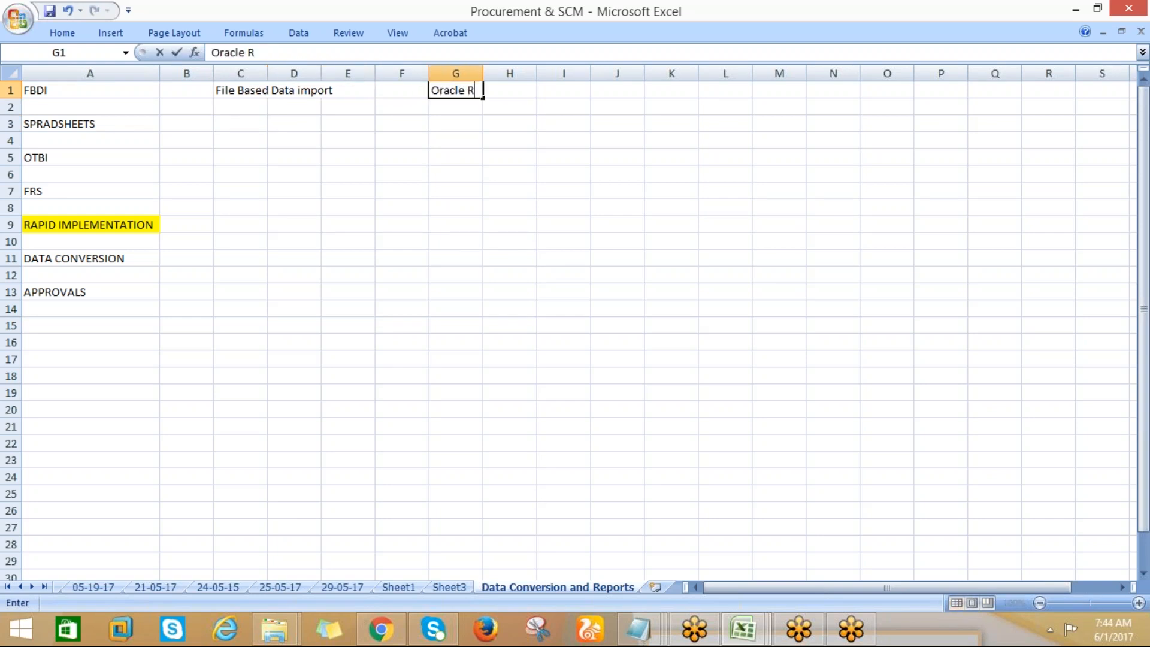
type("epository")
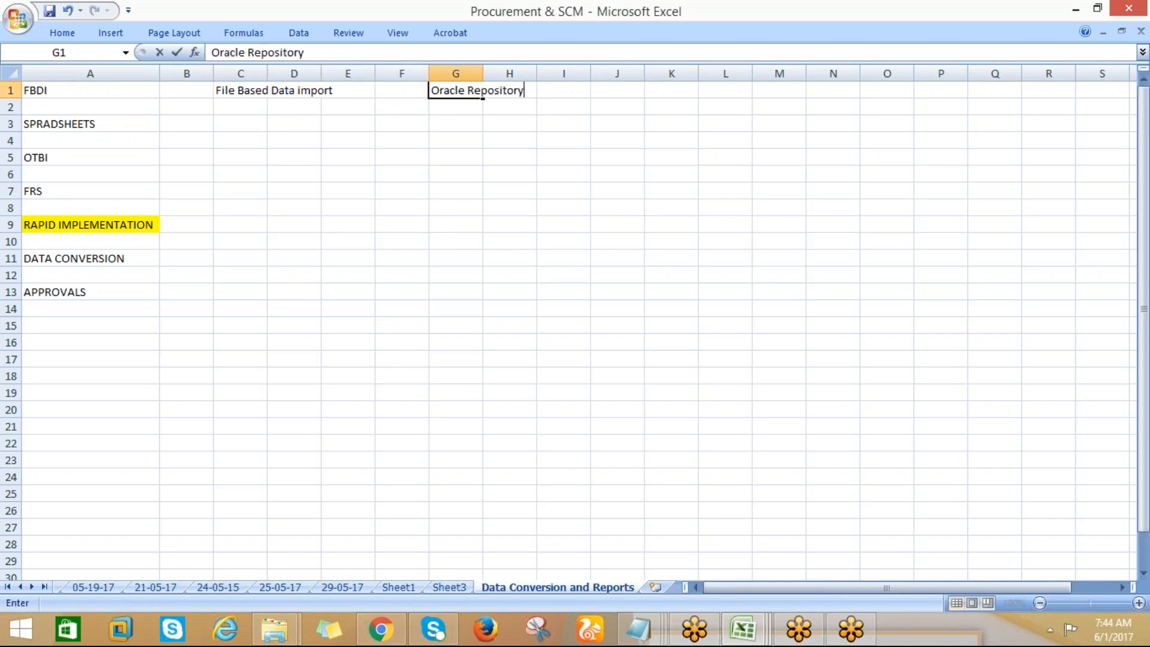
key("Return")
key("Return")
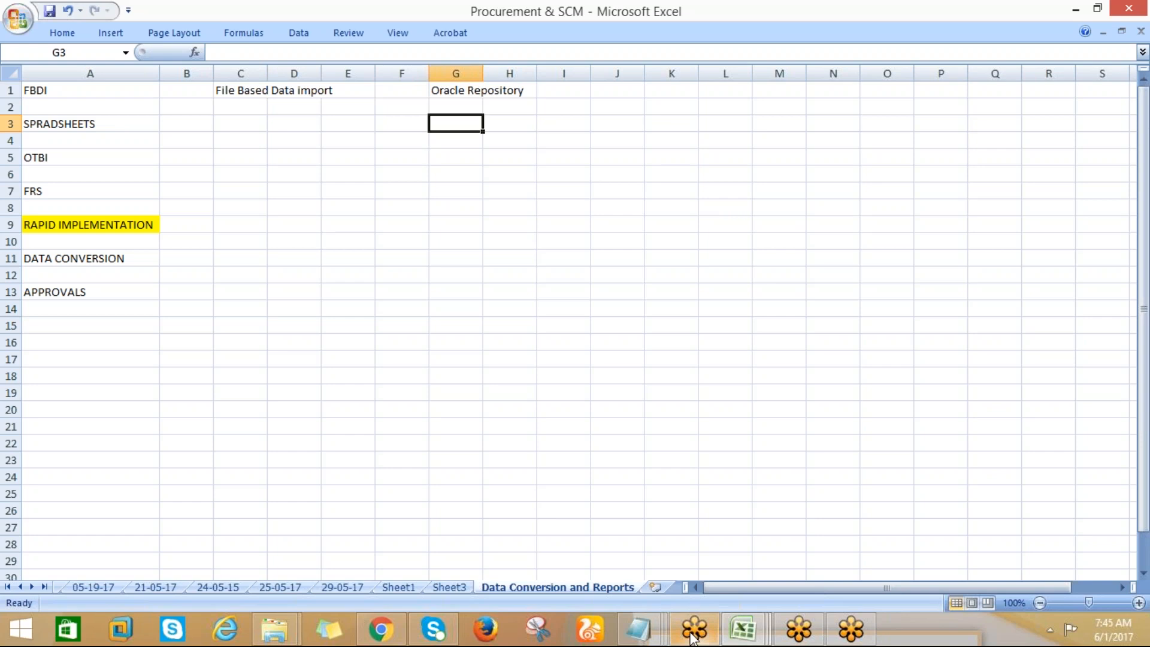
left_click(653, 634)
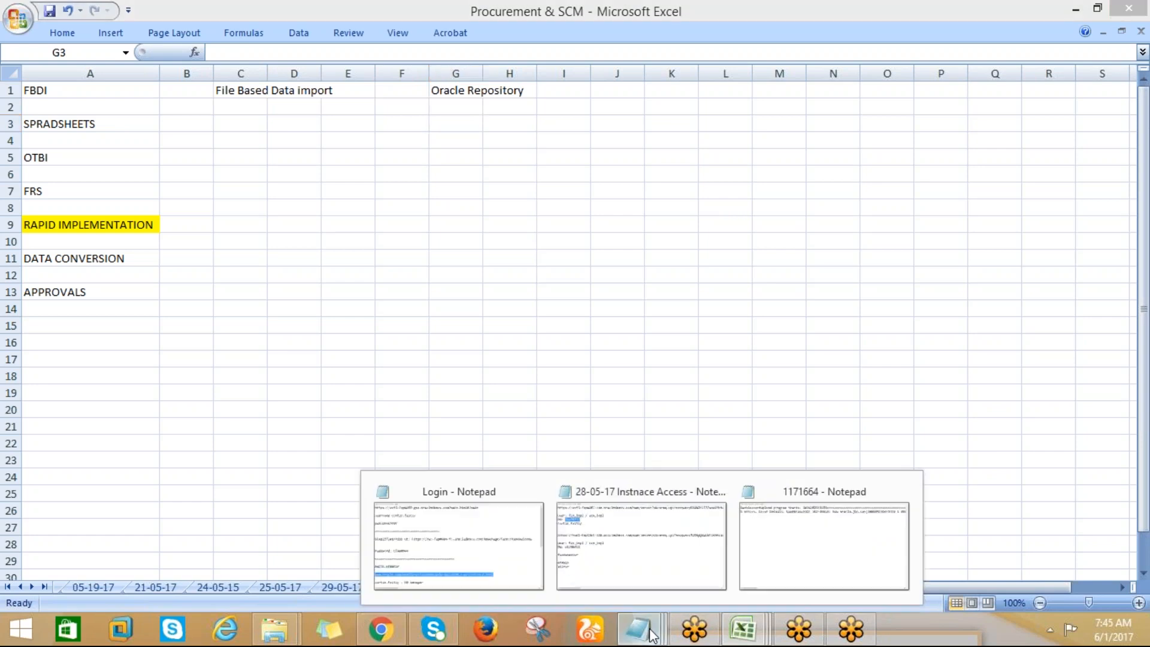
left_click(434, 533)
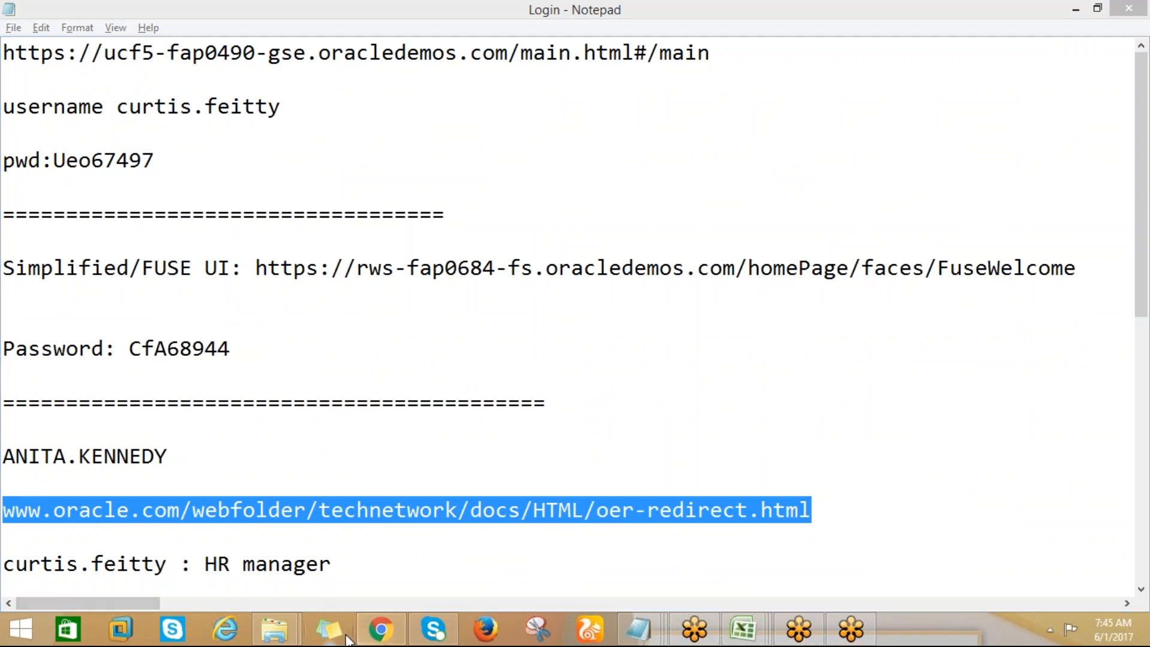
left_click(374, 638)
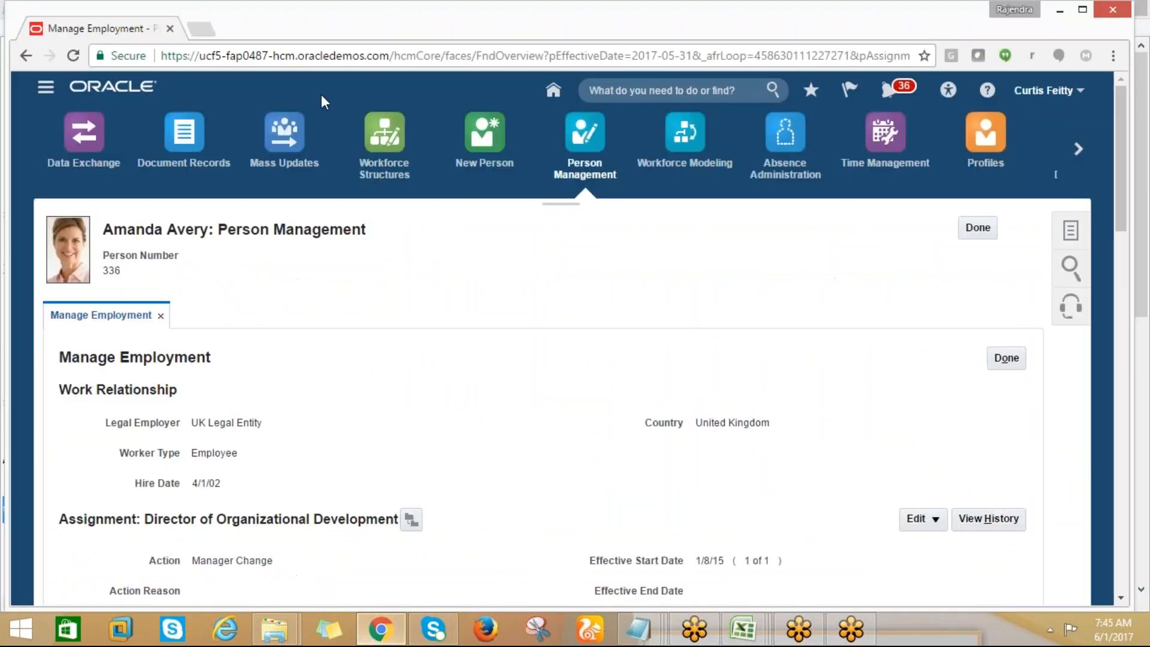
left_click(210, 29)
key("ctrl+v")
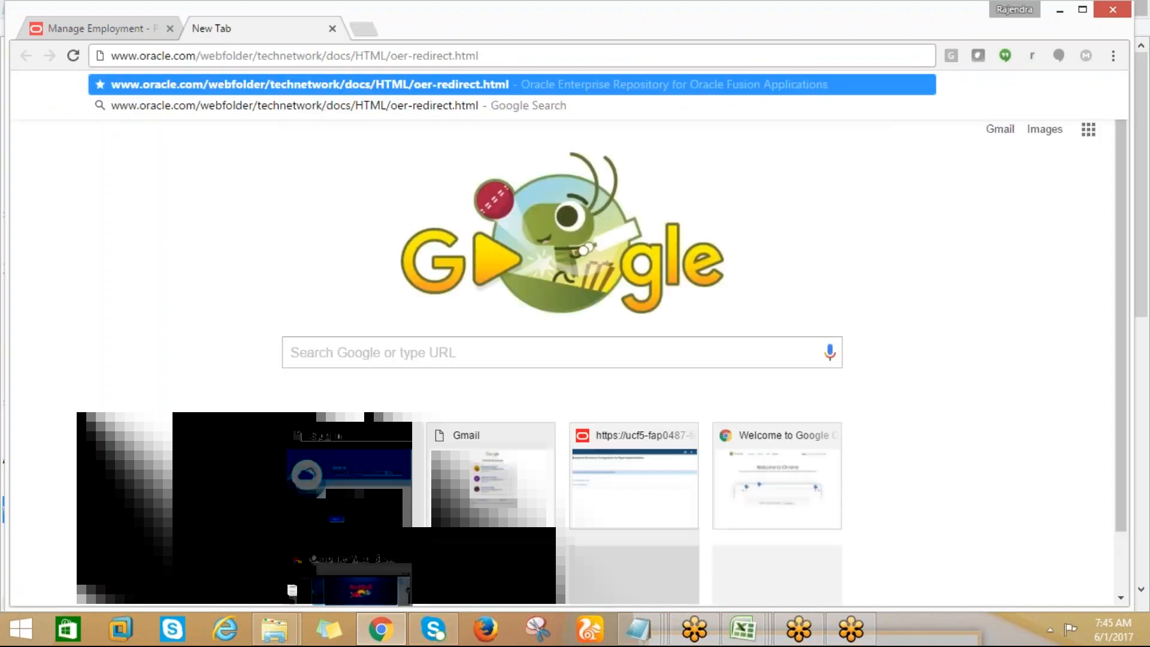
key("Return")
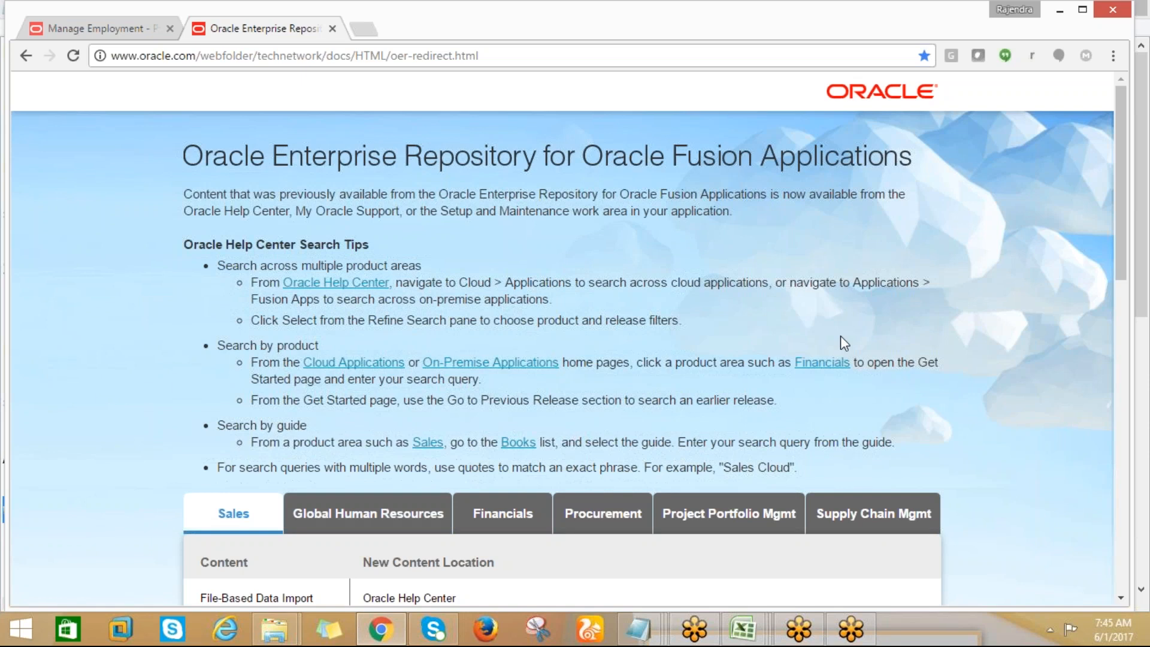
Open the Procurement Release 11 documentation for File-Based Data Import, look through its books and go to its Videos page
left_click(603, 514)
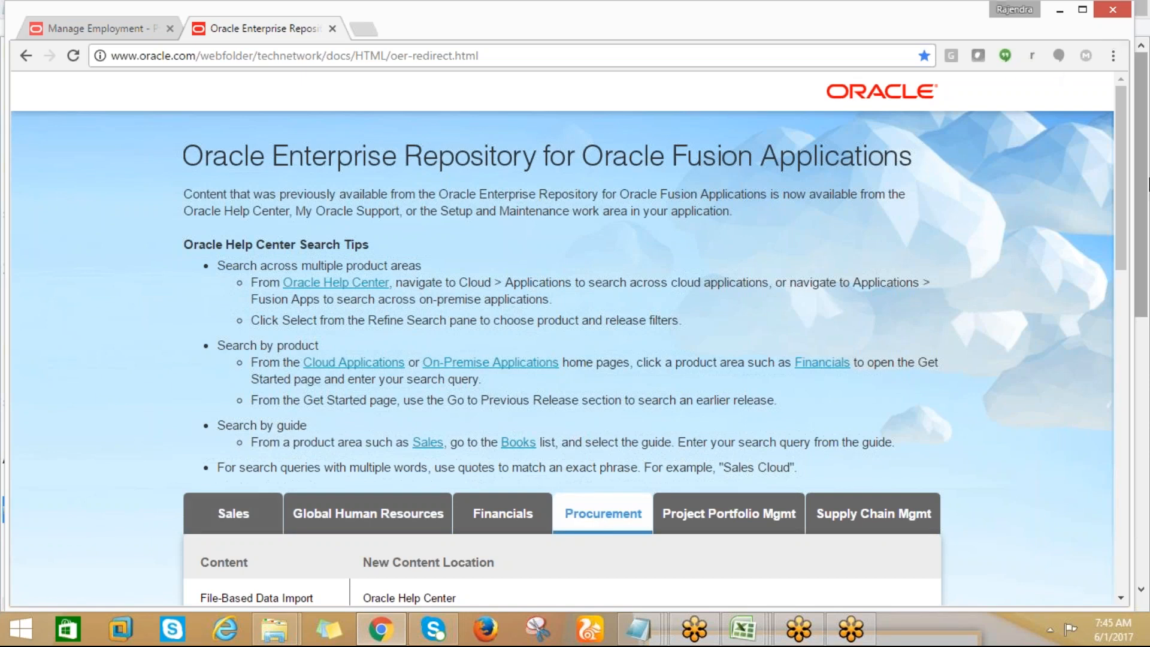
left_click_drag(1125, 198, 1134, 295)
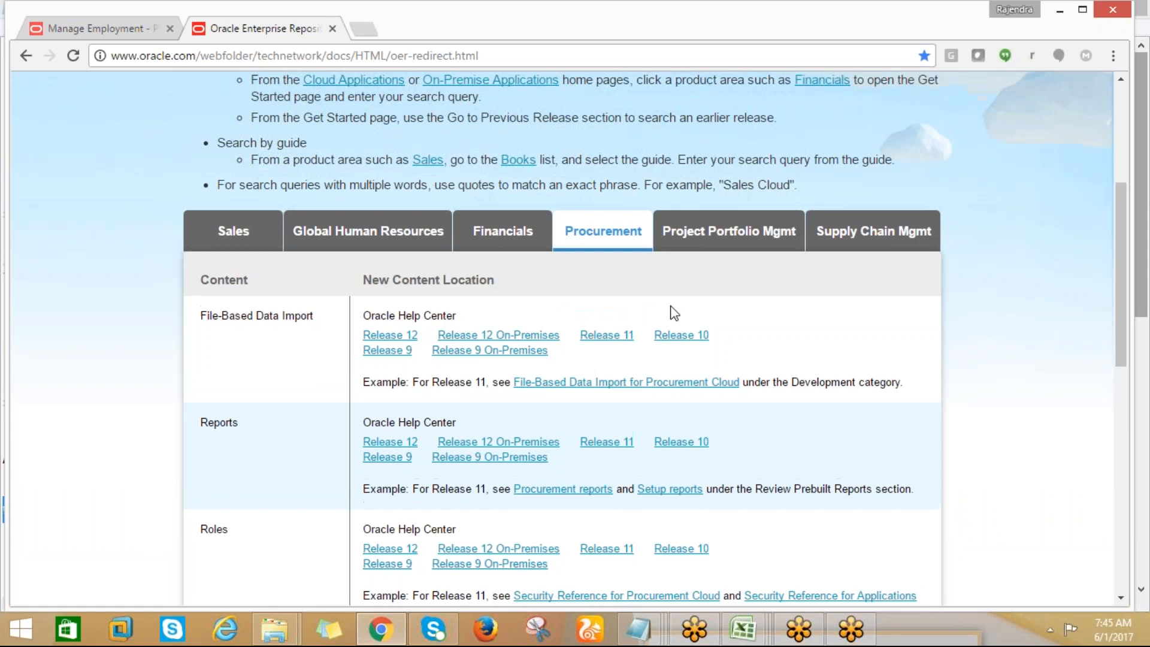
left_click(602, 336)
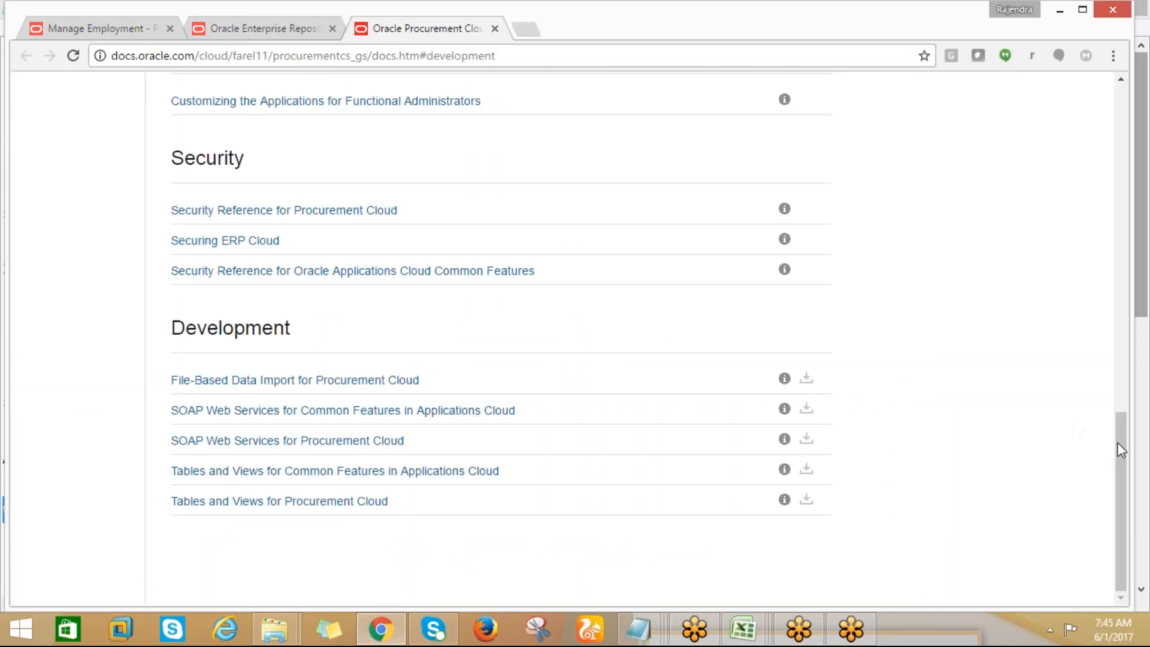
left_click_drag(1121, 443, 1084, 136)
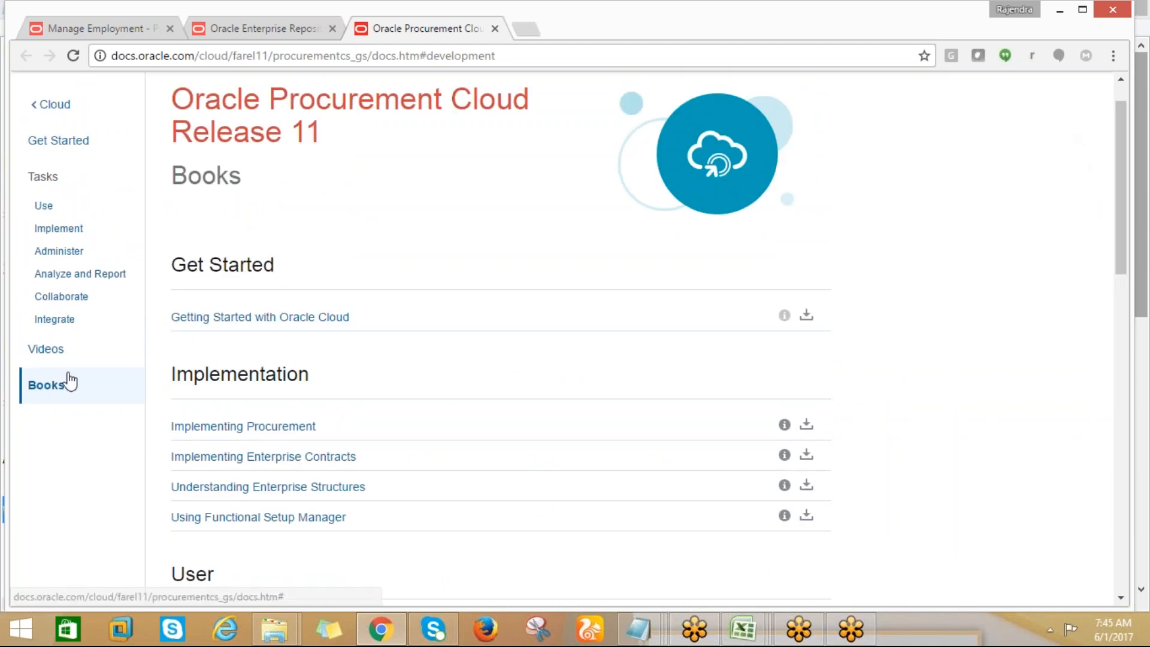
left_click(59, 354)
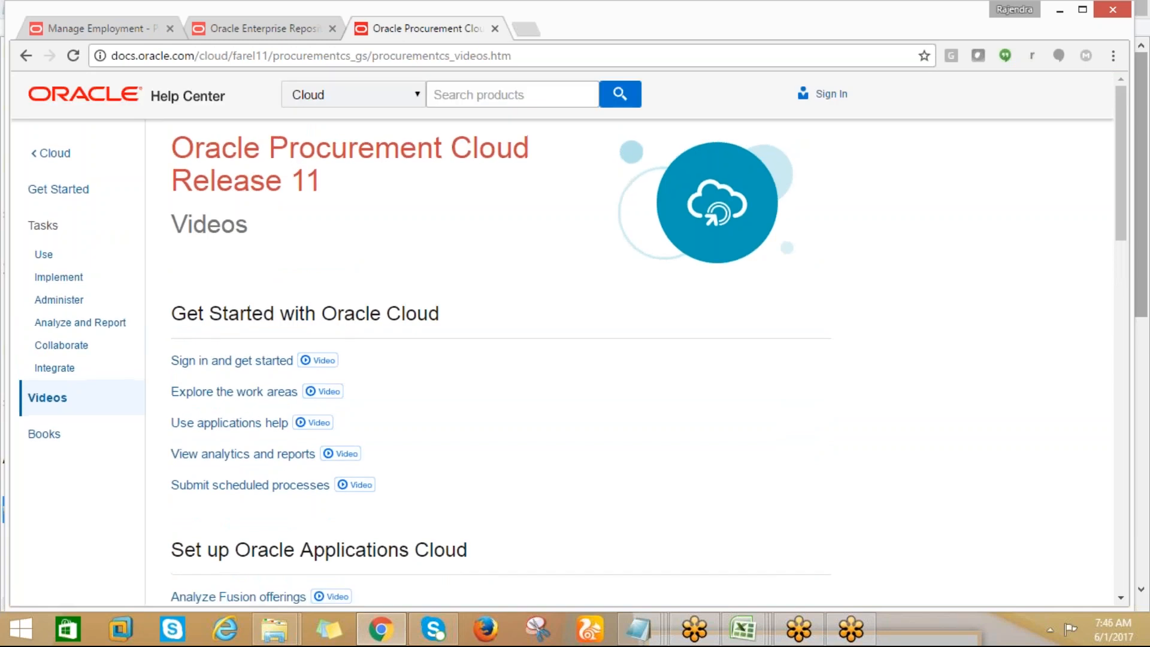
Find the Use Self Service Procurement section of the Videos page and open its Place an order video
scroll(1145, 317, "down", 5)
scroll(1143, 326, "down", 3)
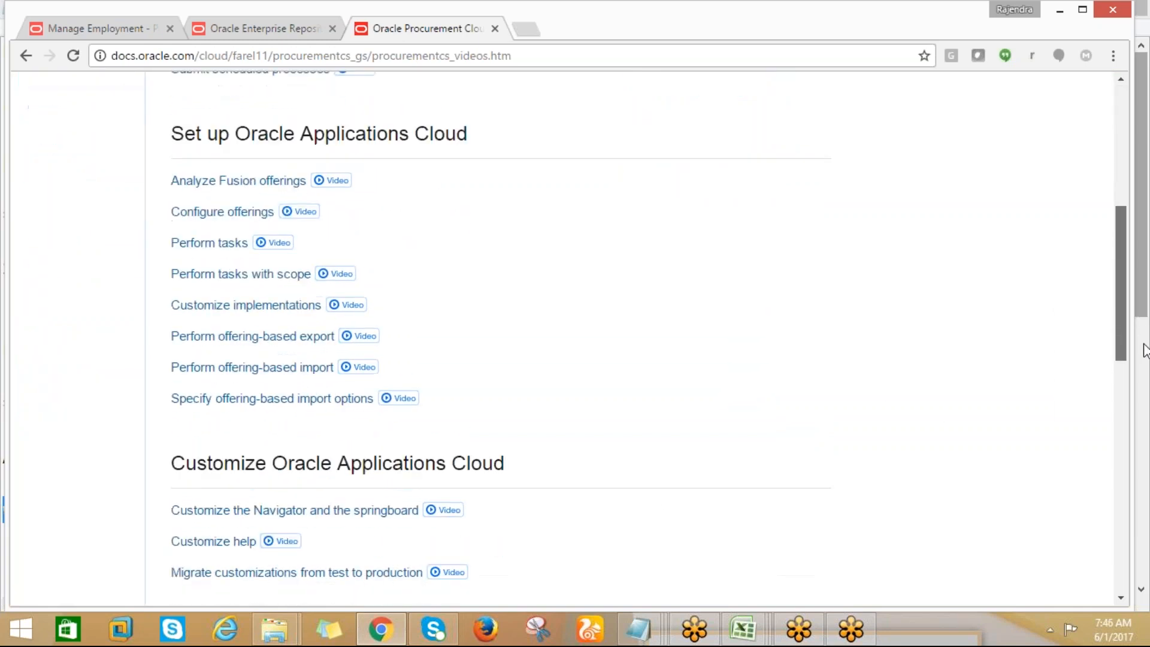
scroll(1147, 360, "down", 4)
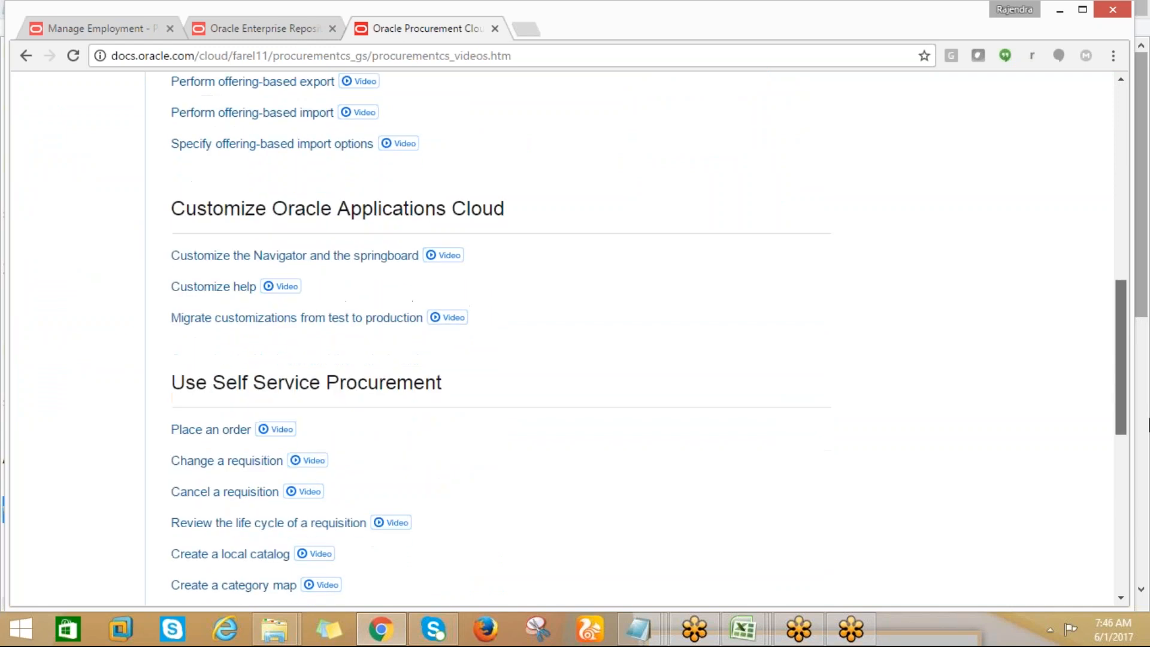
scroll(1148, 425, "down", 1)
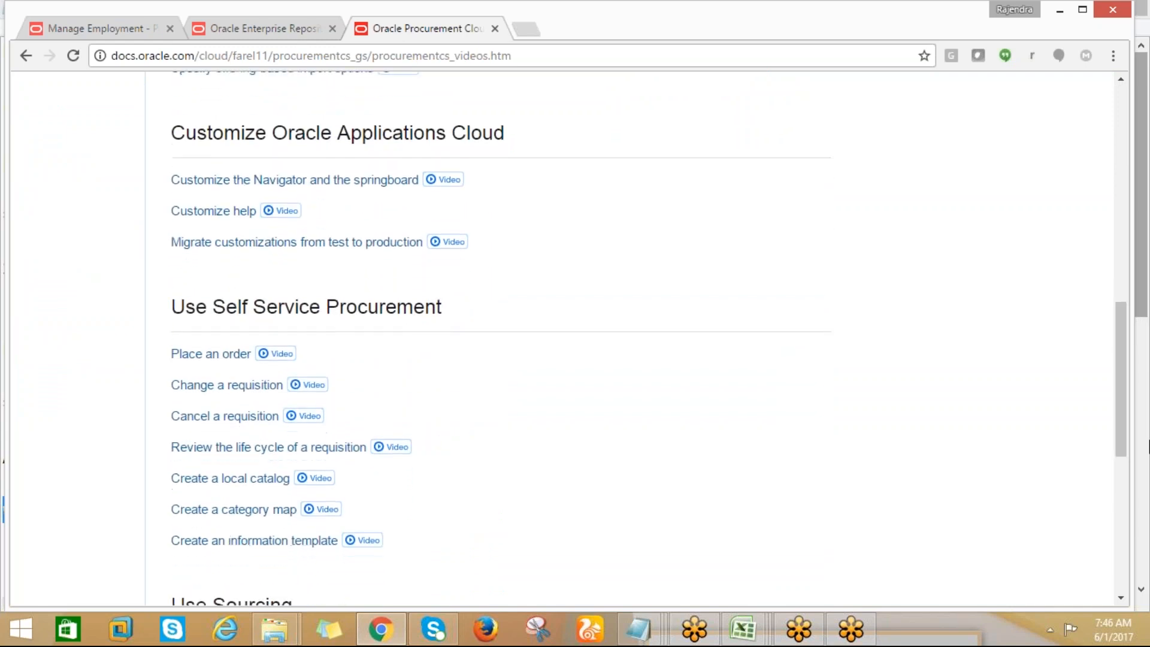
left_click(275, 355)
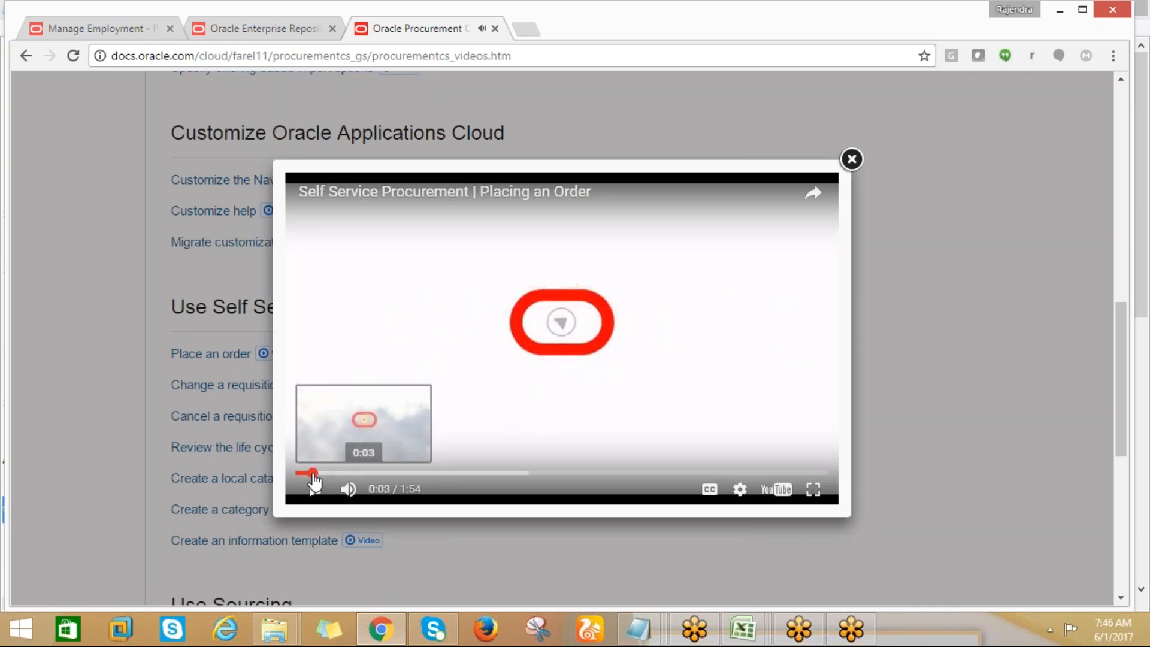
Skim the Placing an Order video by skipping ahead to about 0:53, close it and return to the start of the page
left_click(342, 475)
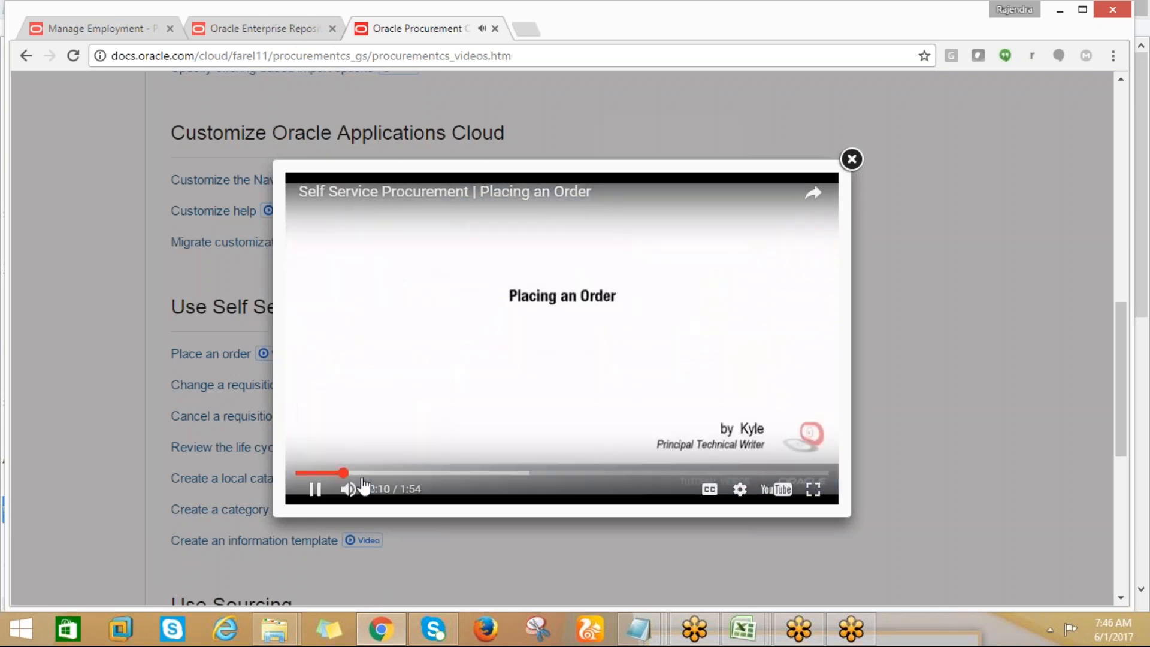
left_click(359, 475)
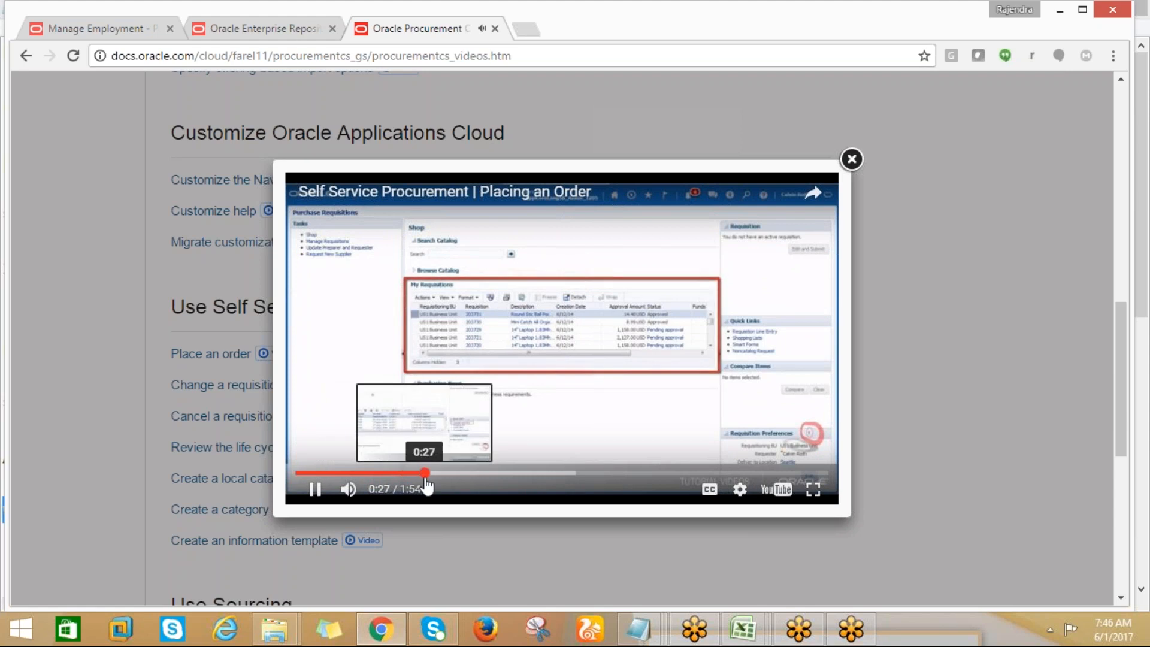
left_click(423, 473)
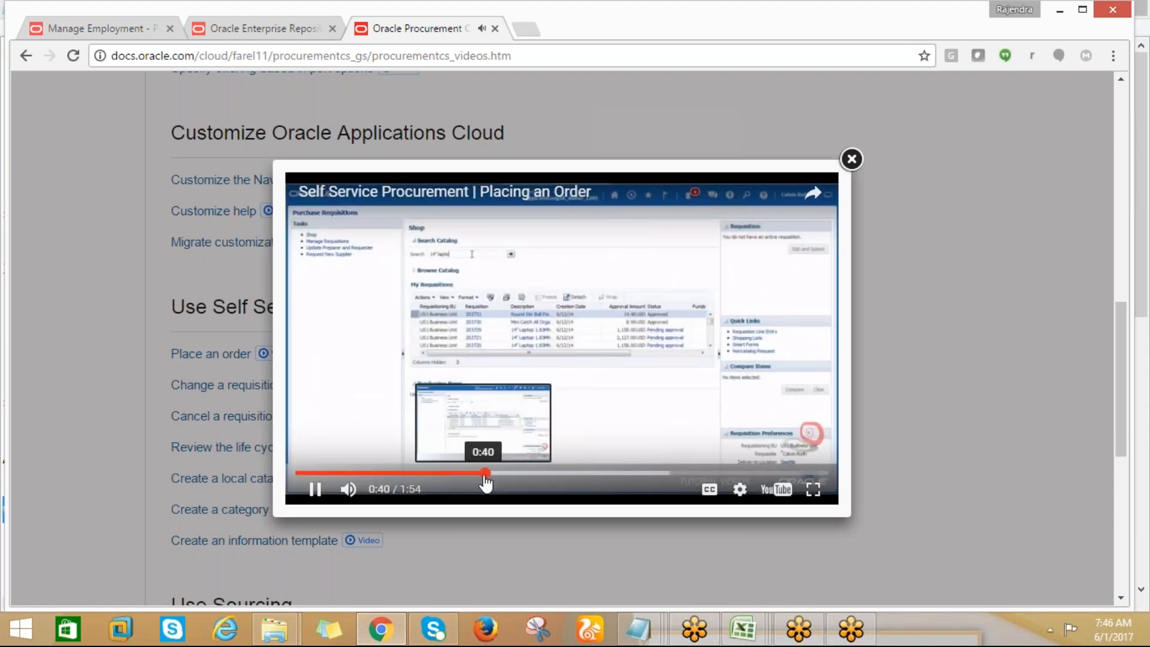
left_click(507, 475)
left_click(542, 478)
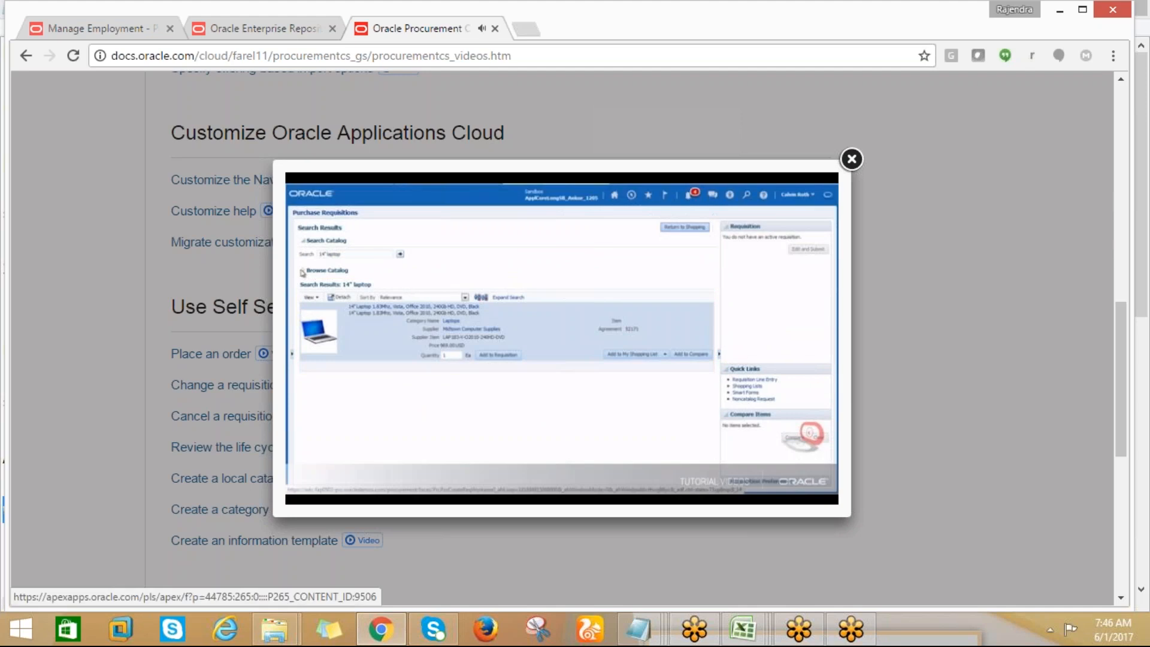
left_click(884, 179)
left_click_drag(1136, 359, 1067, 120)
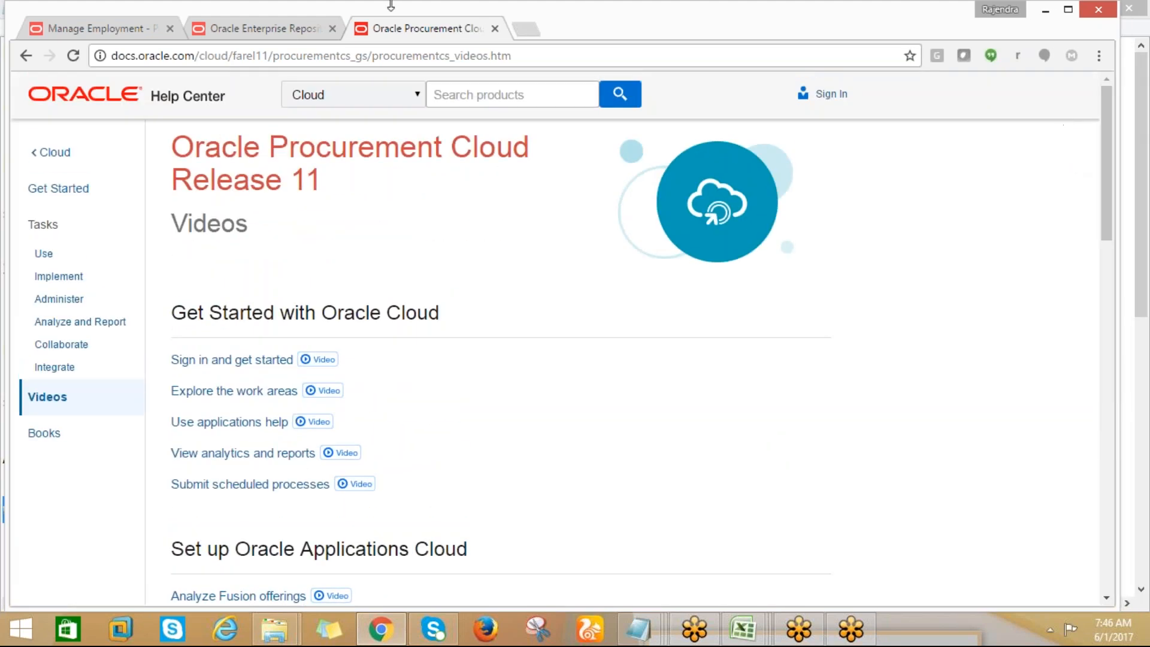
Compare the Oracle Enterprise Repository page with the Procurement Cloud Release 11 Videos page, ending on the Videos page
left_click(298, 34)
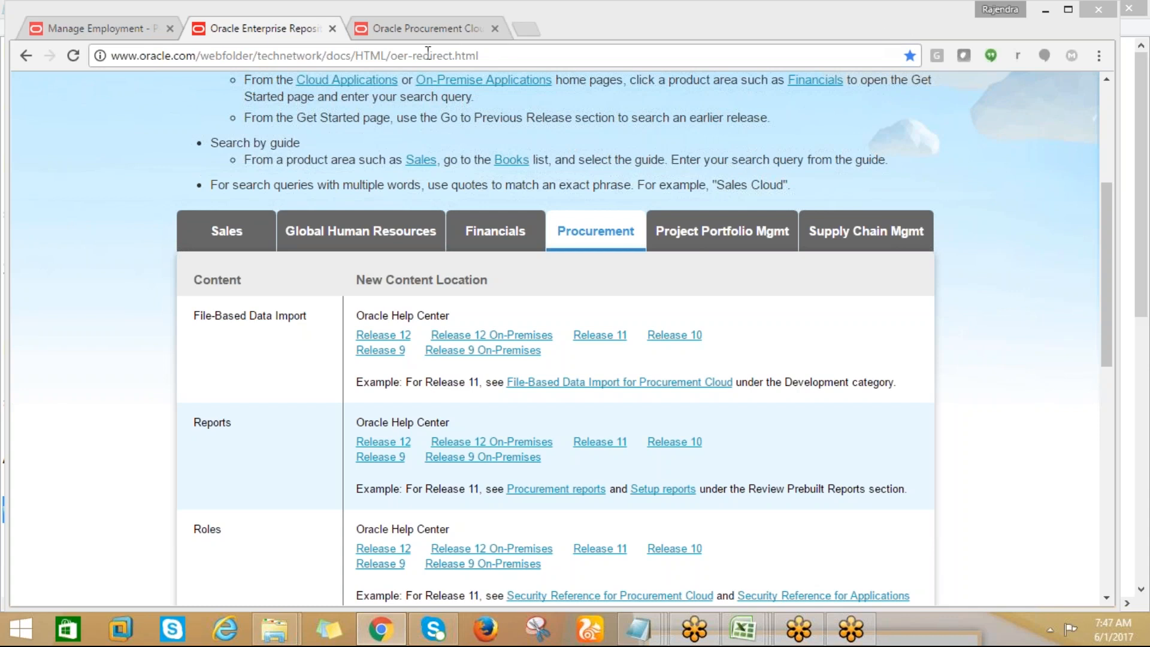
left_click(408, 30)
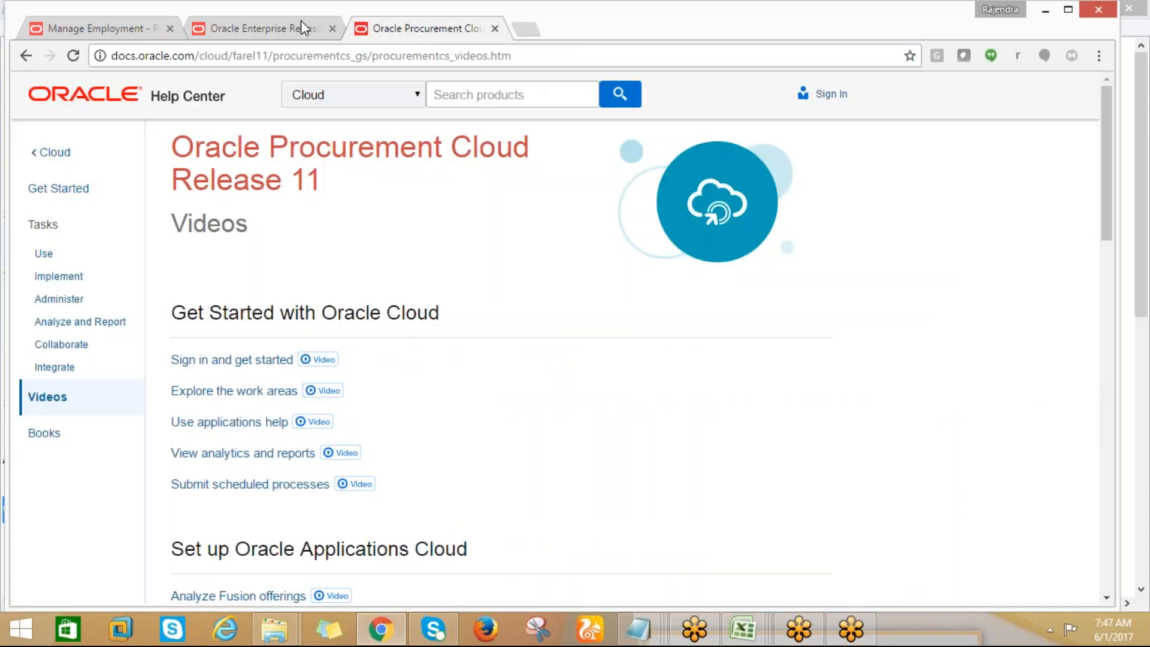
left_click(262, 30)
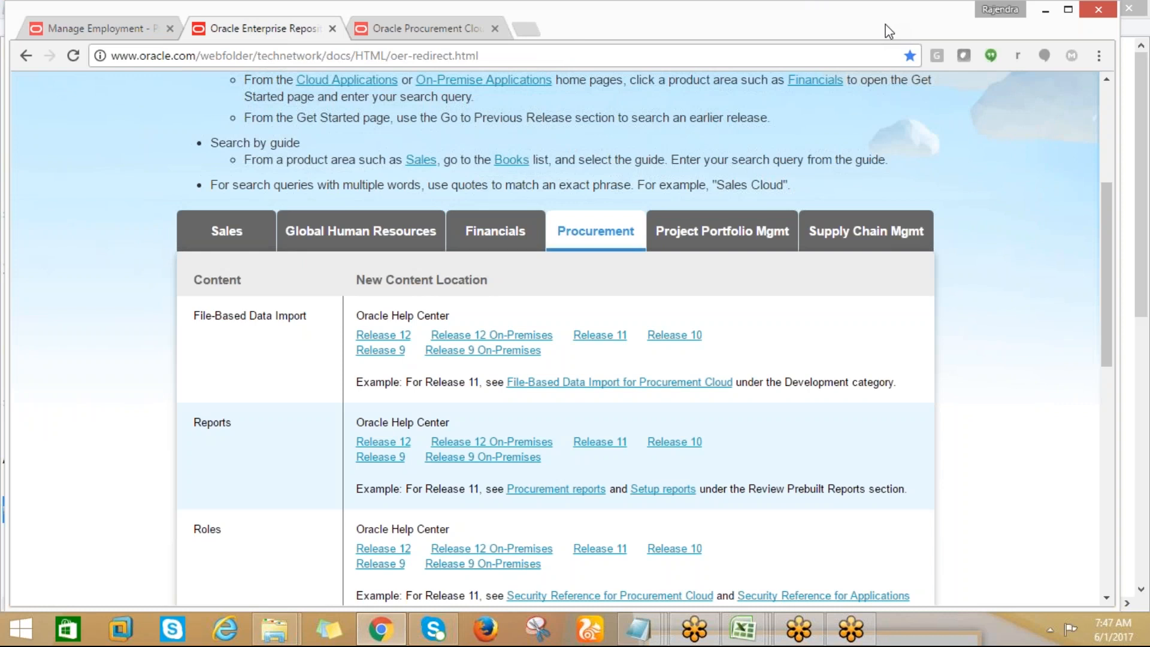
left_click(441, 28)
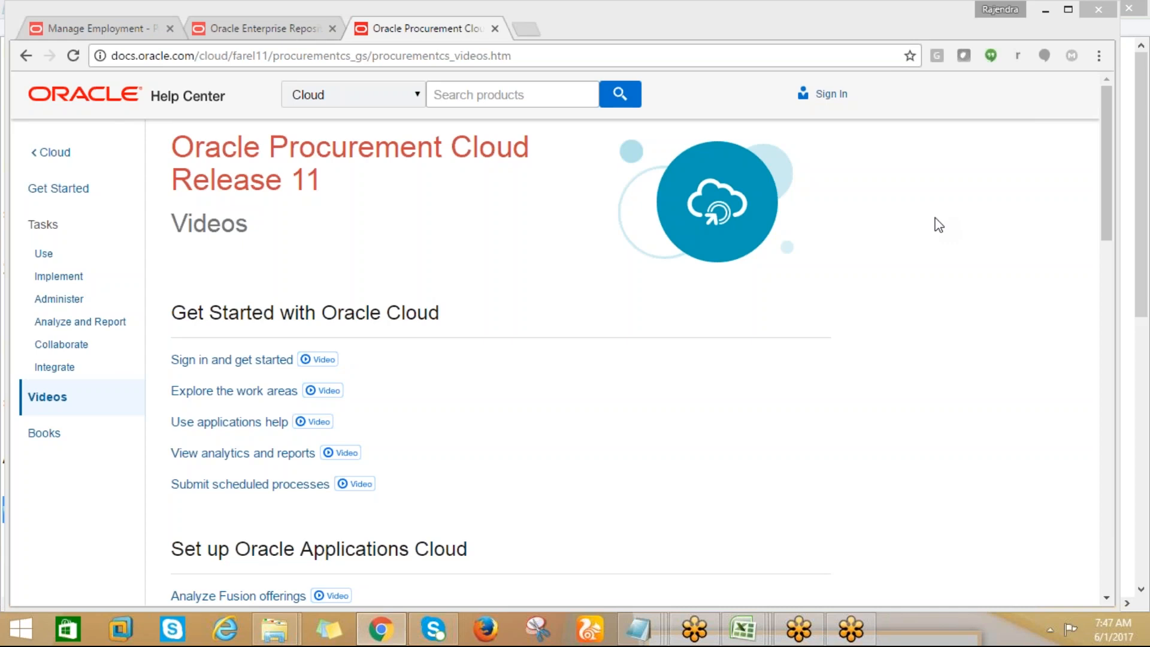
left_click(248, 28)
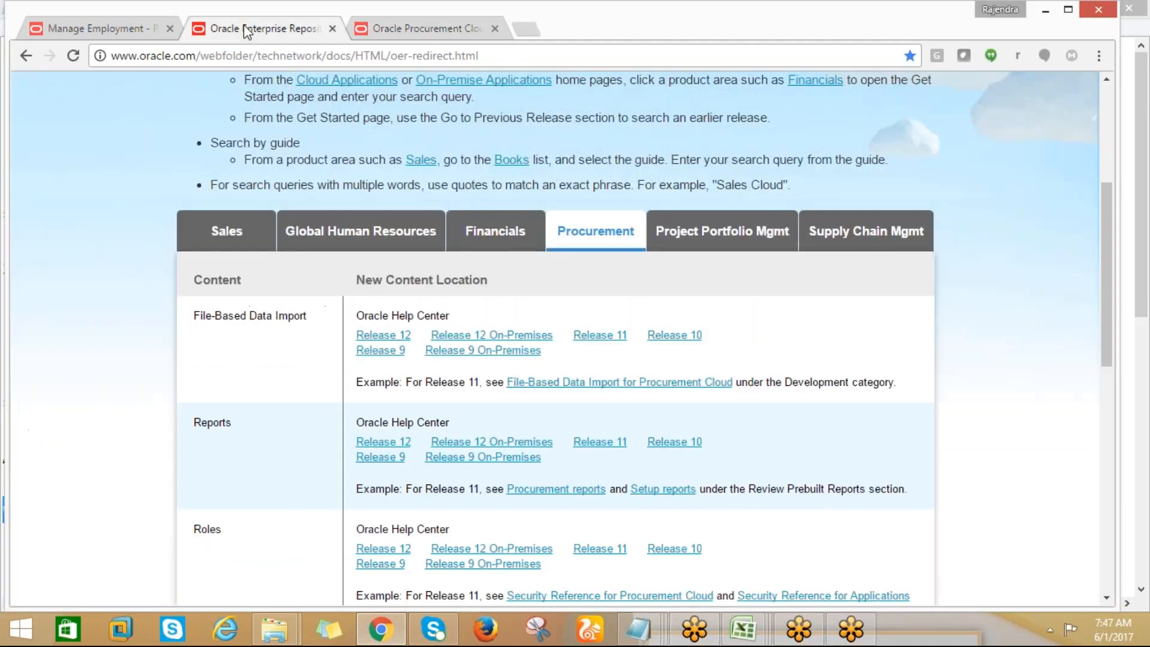
left_click(412, 36)
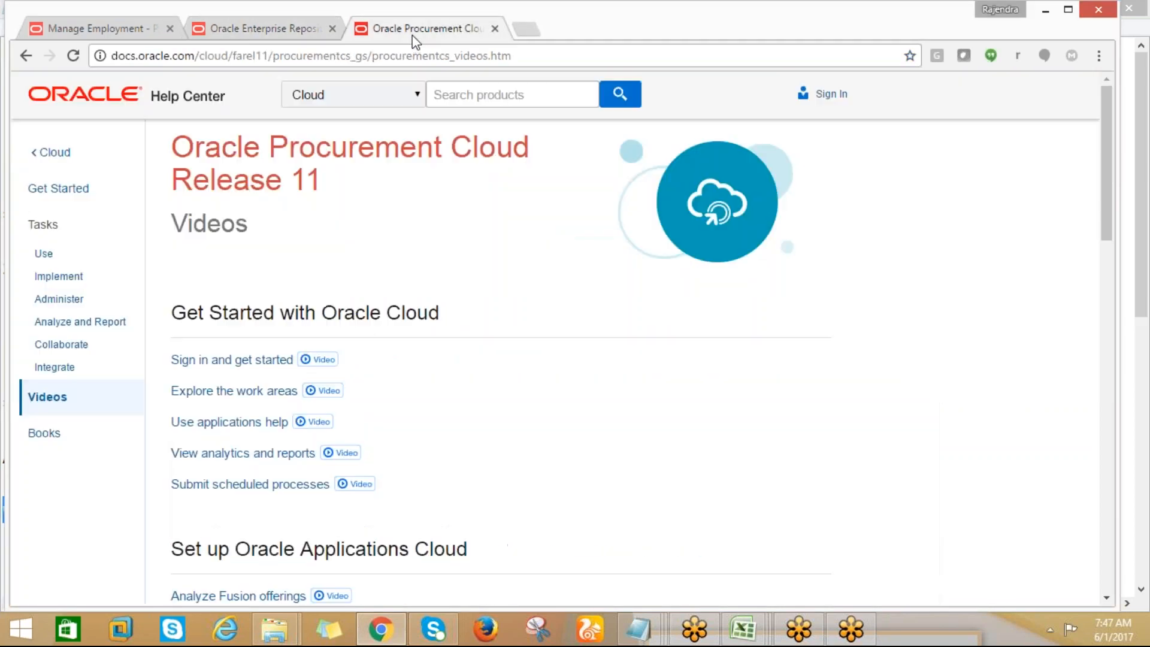
Bookmark the Videos page as Oracle Procurement Cloud Release 11 in the Bookmarks bar folder
scroll(1127, 295, "down", 9)
scroll(1128, 295, "up", 6)
scroll(1098, 218, "up", 3)
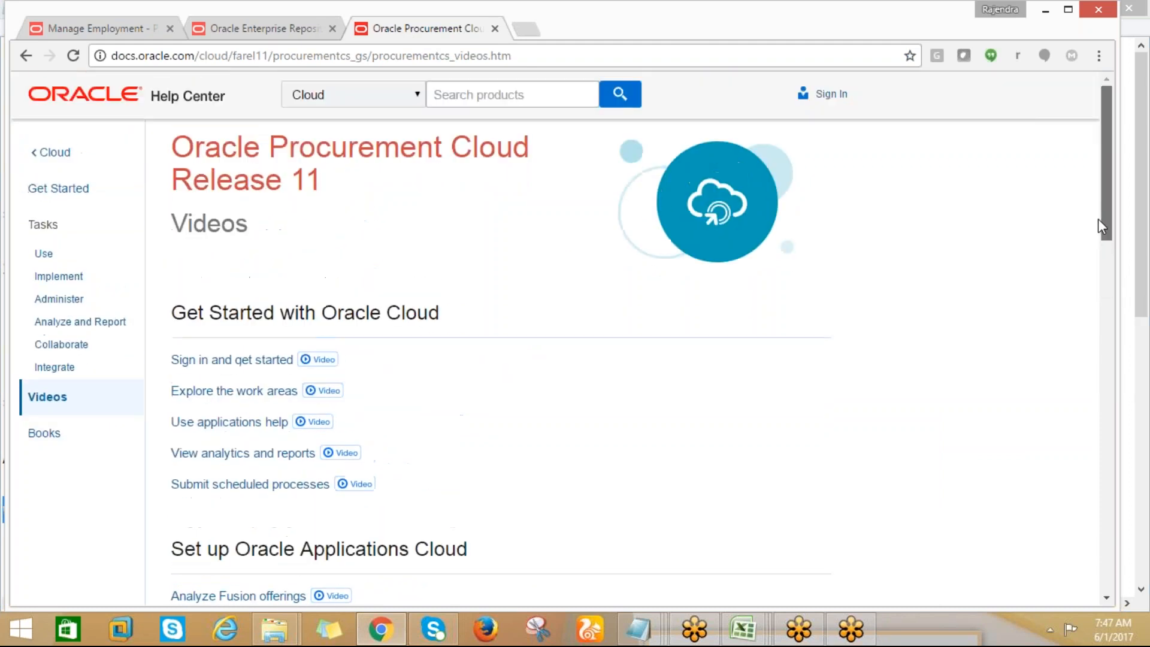
left_click(910, 56)
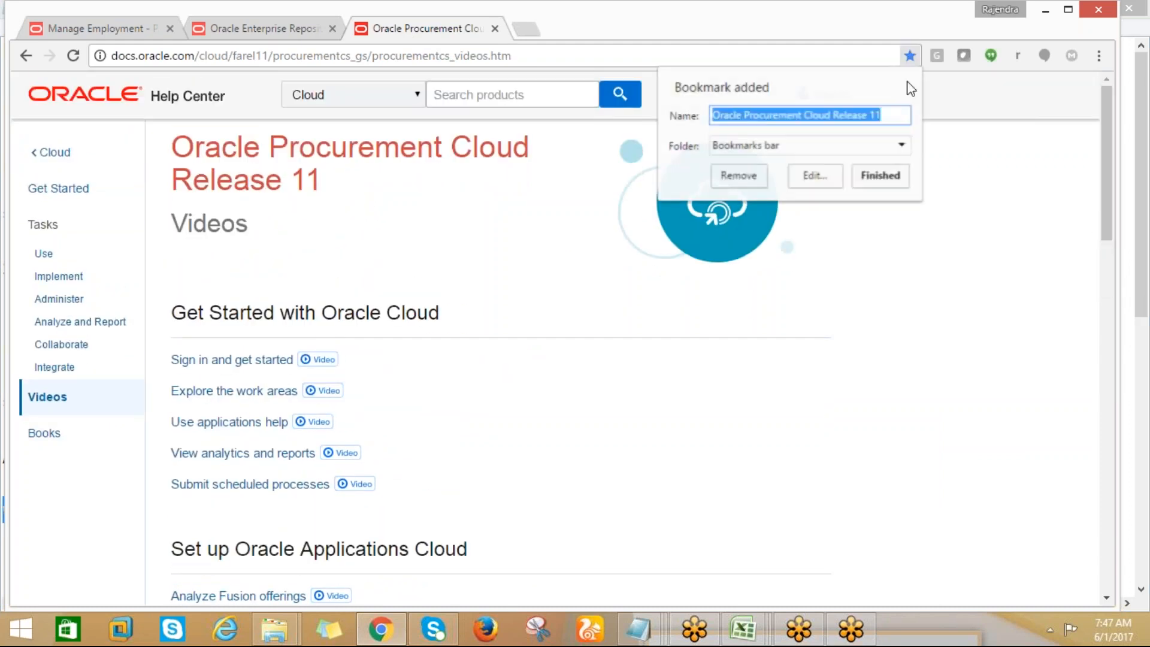
left_click(880, 175)
Highlight the Oracle Enterprise Repository page's web address and return to the Procurement Cloud Videos page
left_click(249, 35)
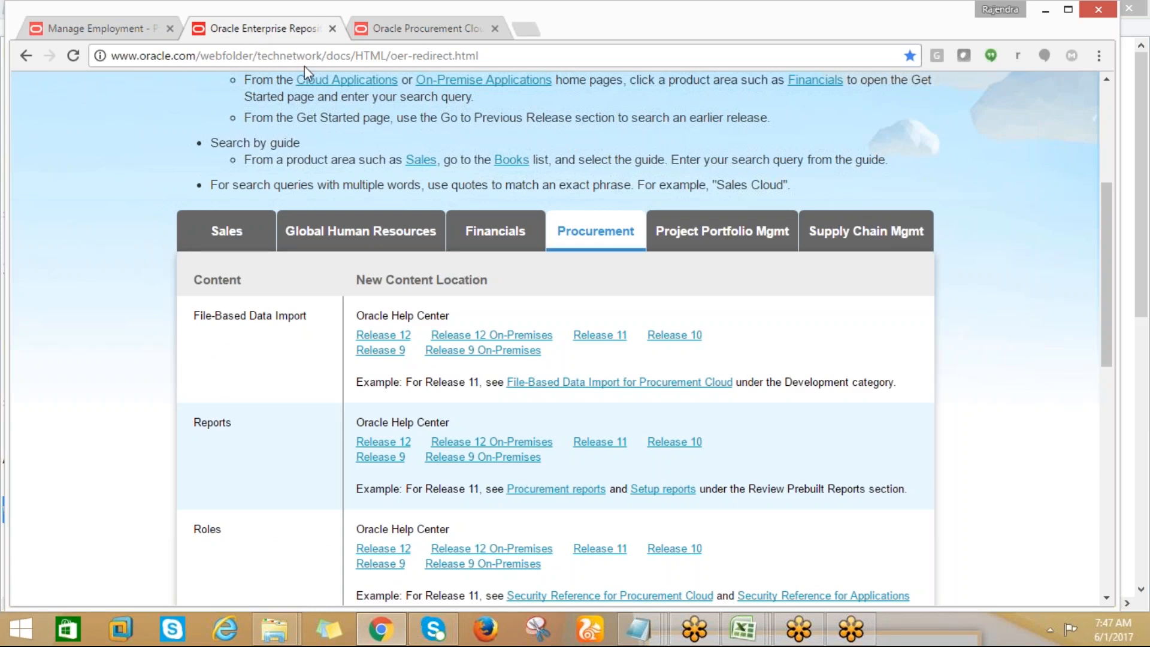
left_click(316, 55)
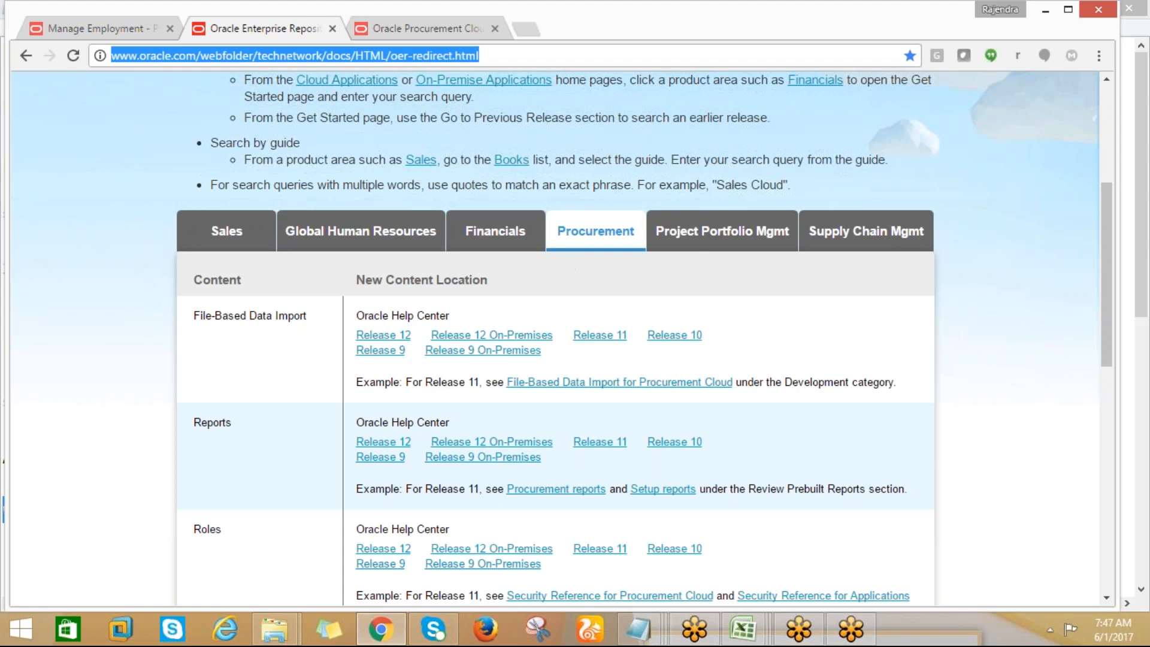
left_click(383, 29)
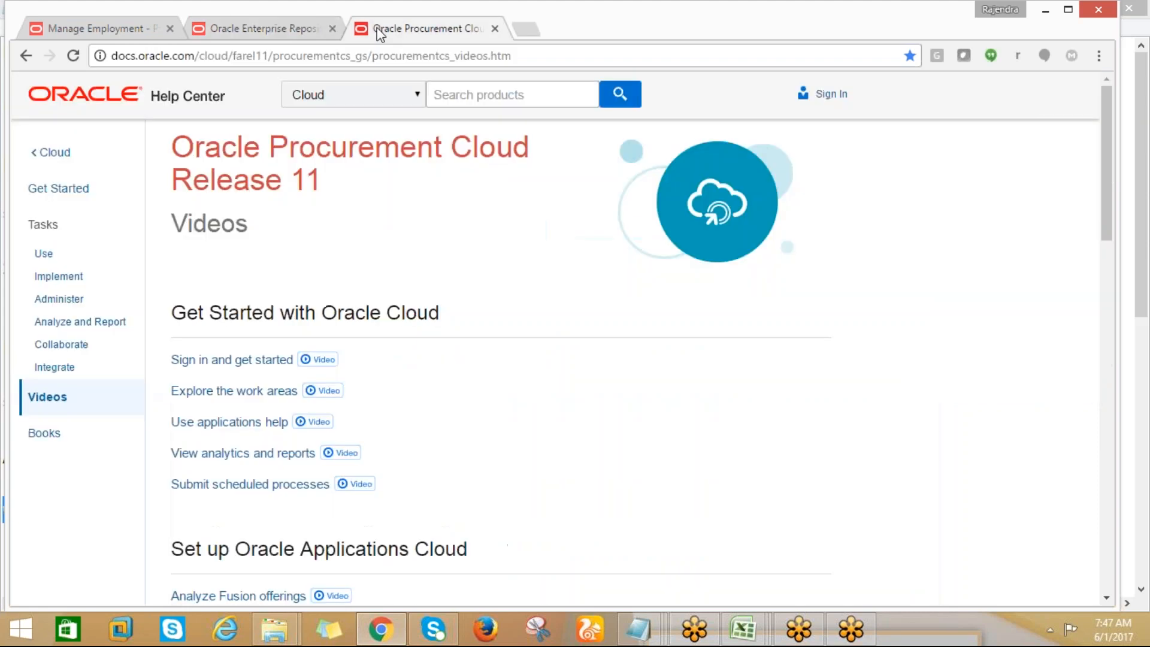
left_click(273, 28)
left_click(377, 28)
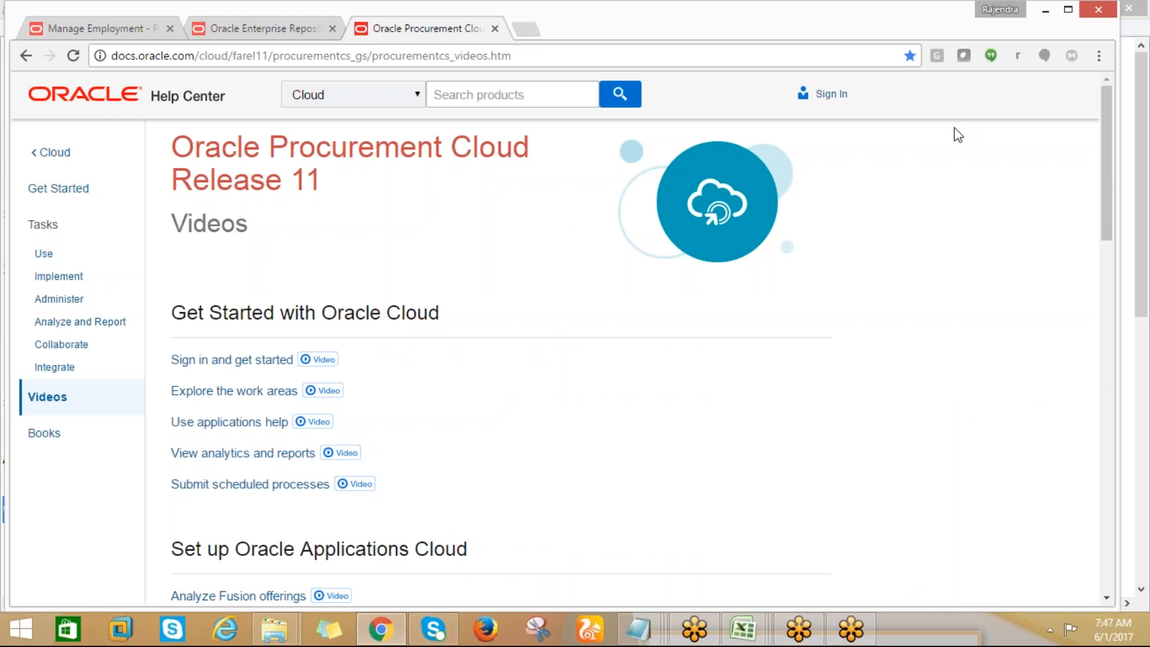
Look through the Release 11 video topics, including self service procurement, sourcing and supplier qualification
left_click_drag(1106, 213, 1144, 509)
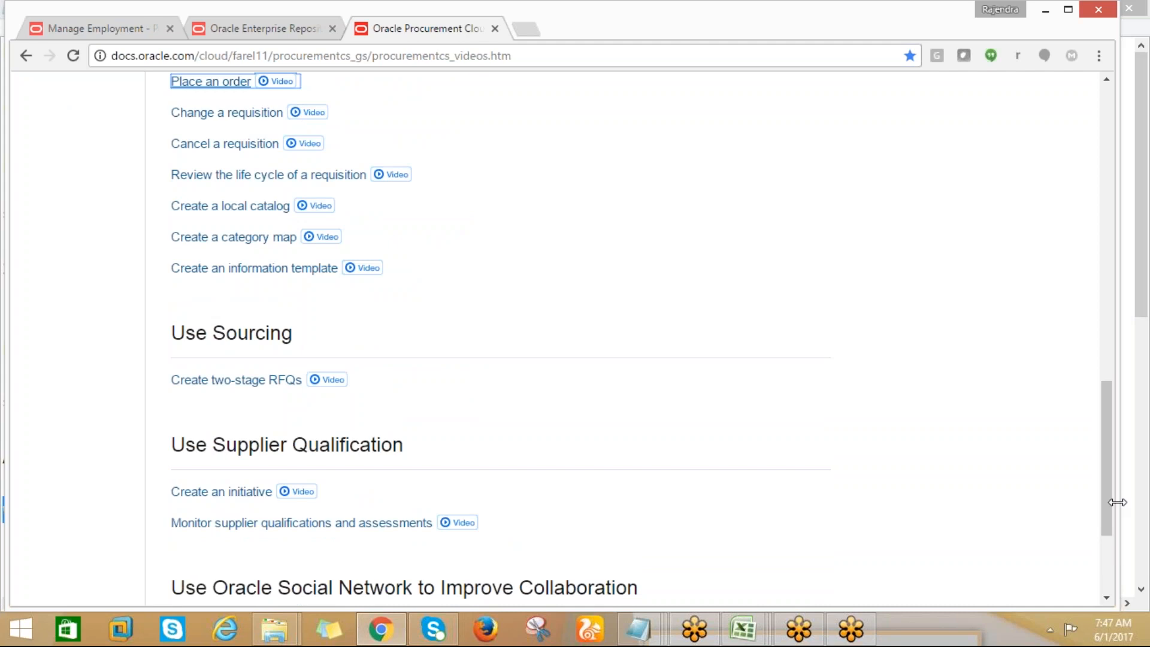
left_click_drag(1109, 514, 1064, 267)
scroll(1065, 260, "up", 1)
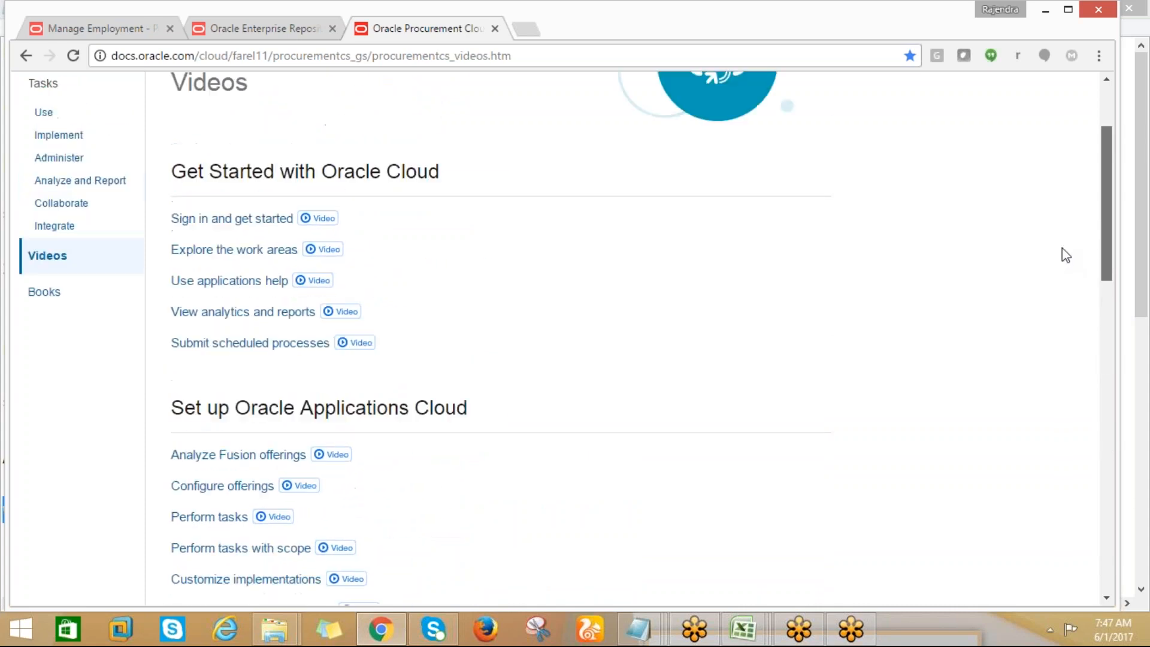
scroll(1065, 255, "up", 1)
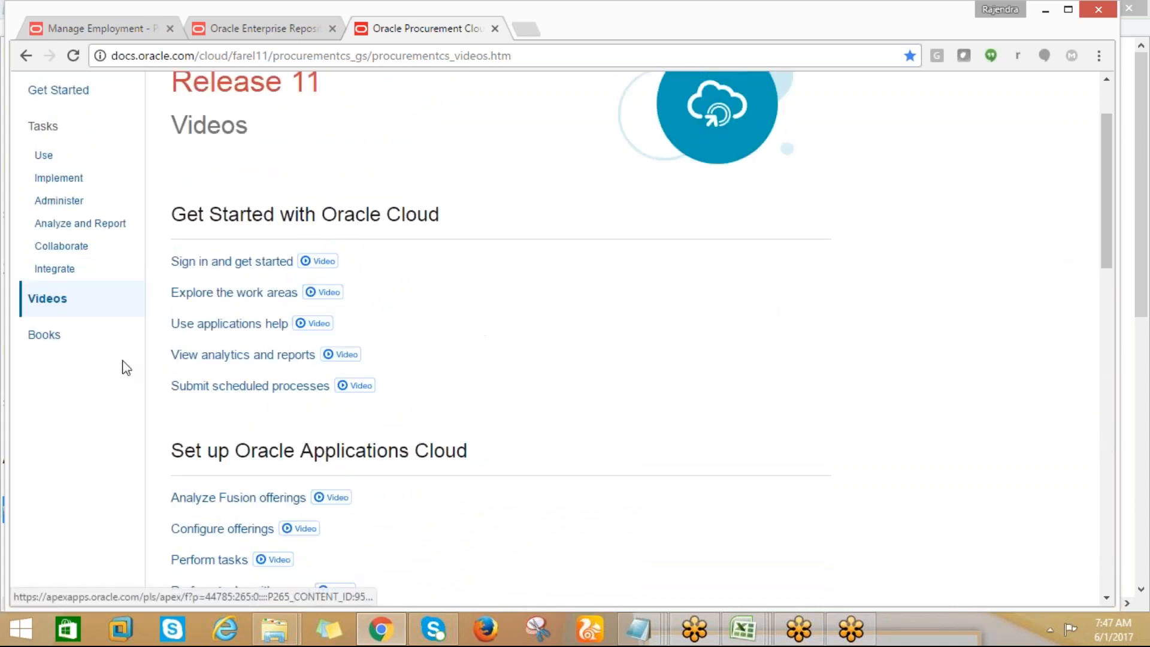
Open the Books page for Oracle Procurement Cloud Release 11 and look over its guides
left_click(55, 345)
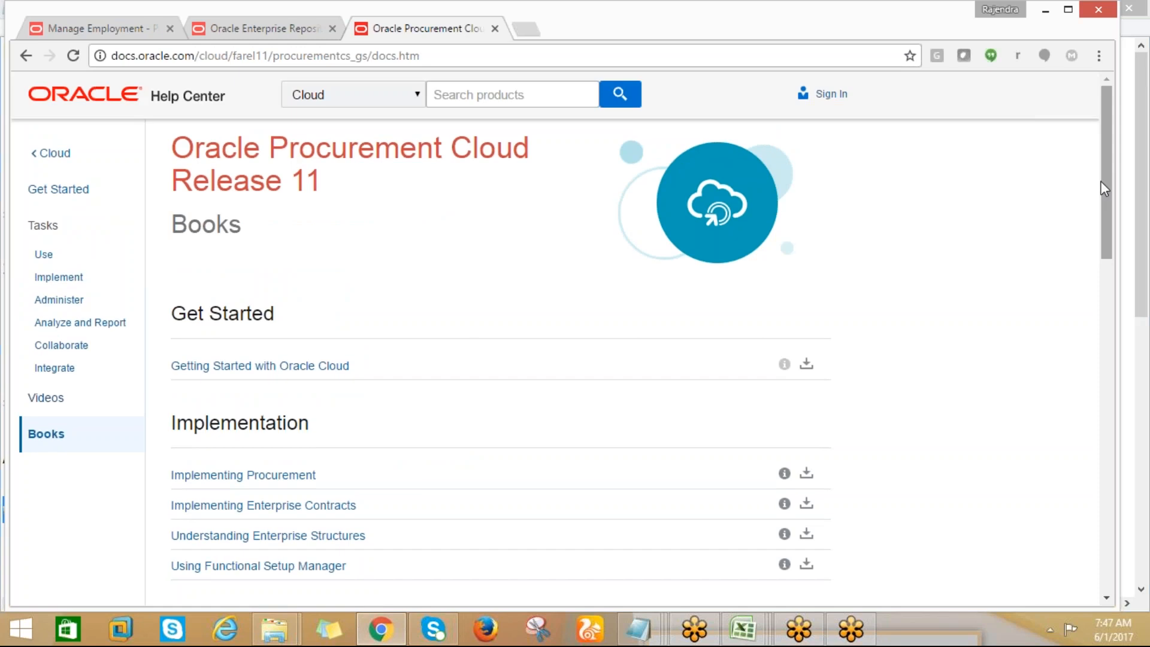
mouse_move(1098, 190)
left_mouse_down()
mouse_move(1132, 322)
mouse_move(1149, 530)
mouse_move(1132, 516)
mouse_move(1105, 307)
mouse_move(1104, 173)
left_mouse_up()
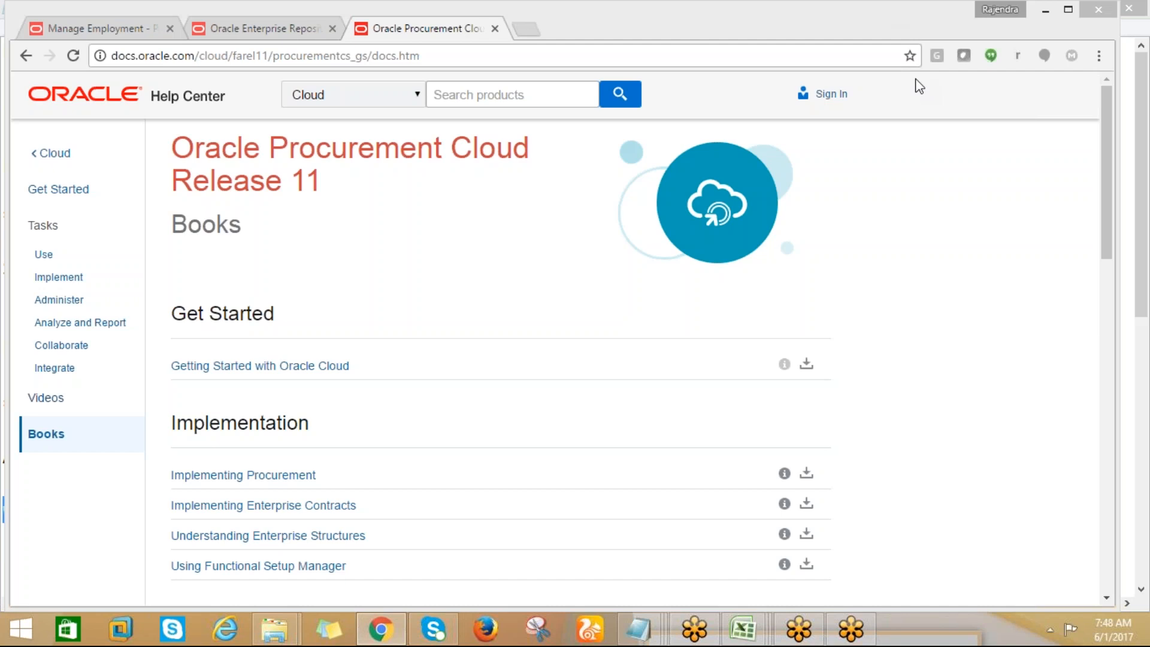
left_click_drag(1107, 150, 1105, 154)
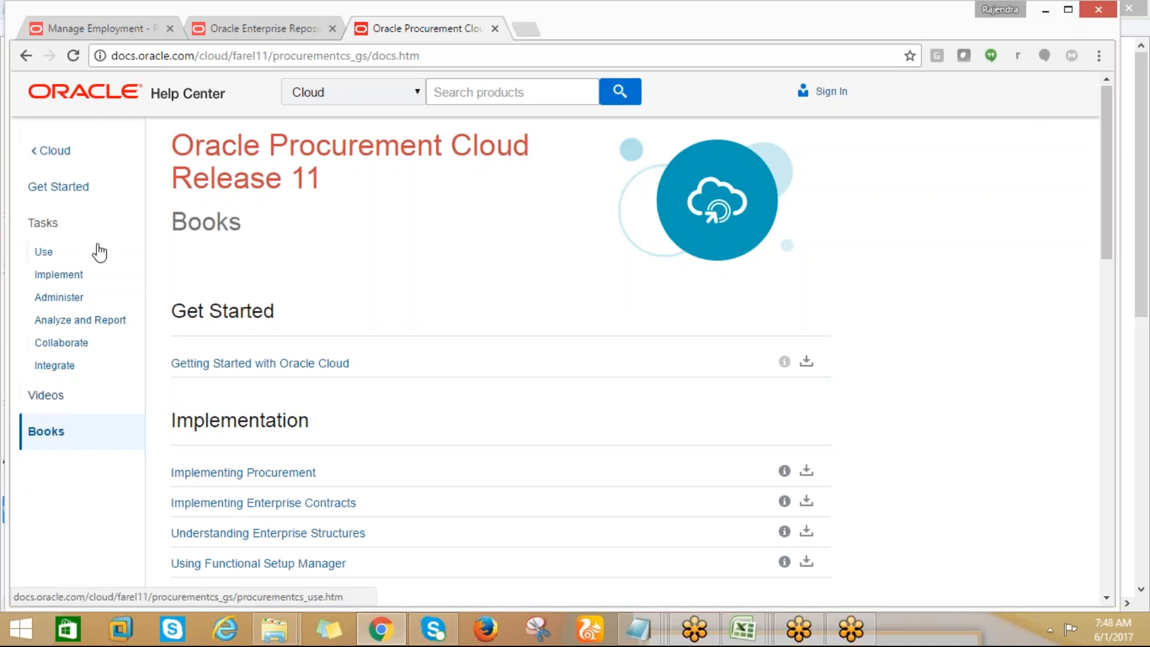
left_click_drag(1106, 224, 1107, 212)
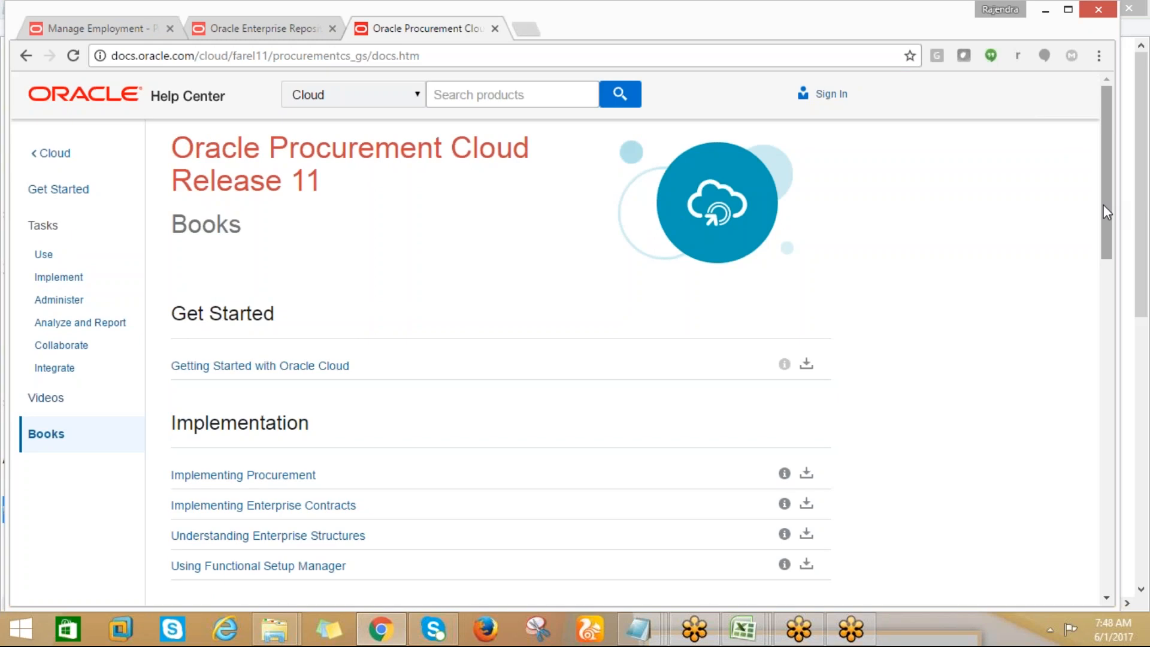
left_click_drag(1104, 204, 1102, 200)
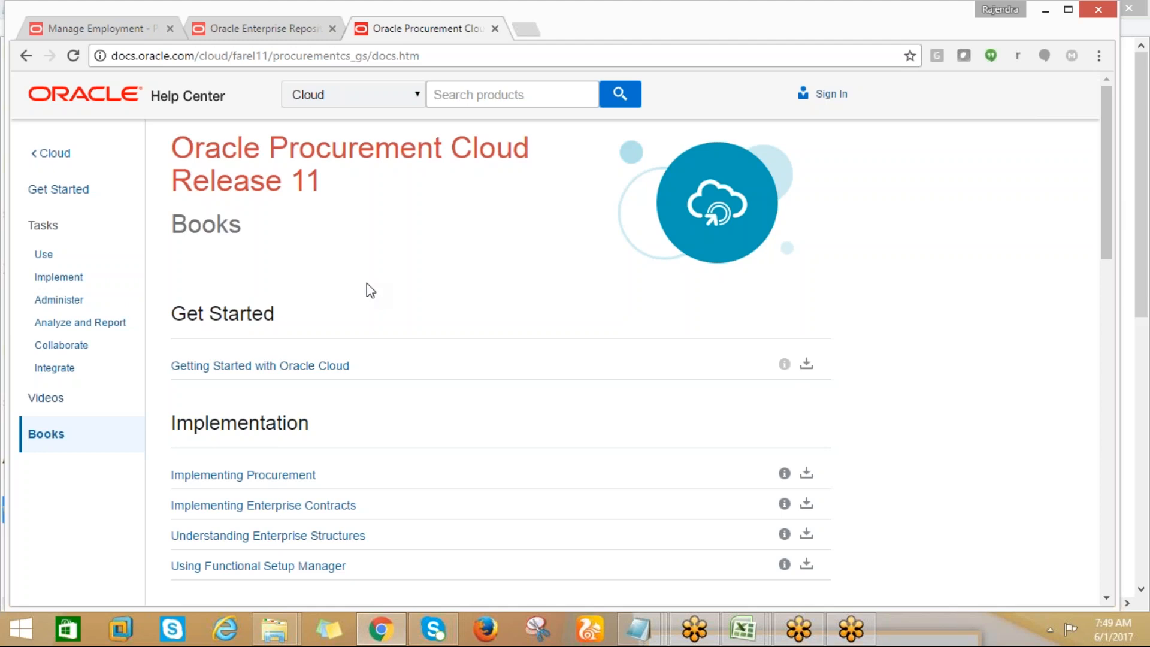
Show the Sales content on the Oracle Enterprise Repository page and review its documentation links and search tips
left_click(246, 28)
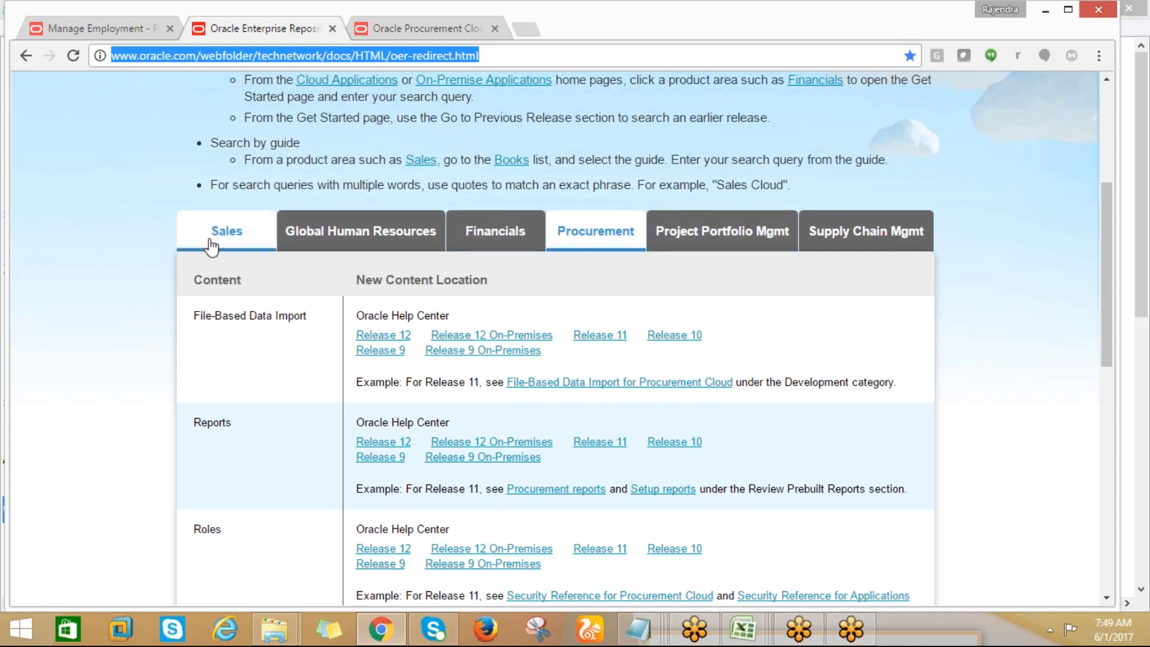
left_click(231, 239)
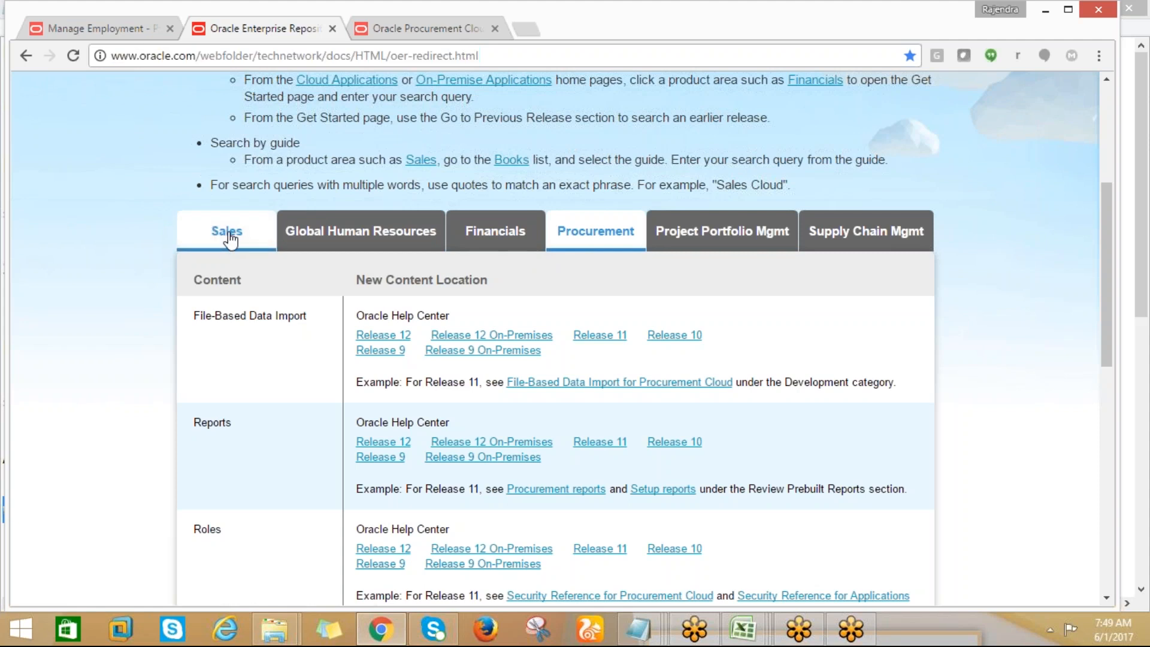
left_click(232, 239)
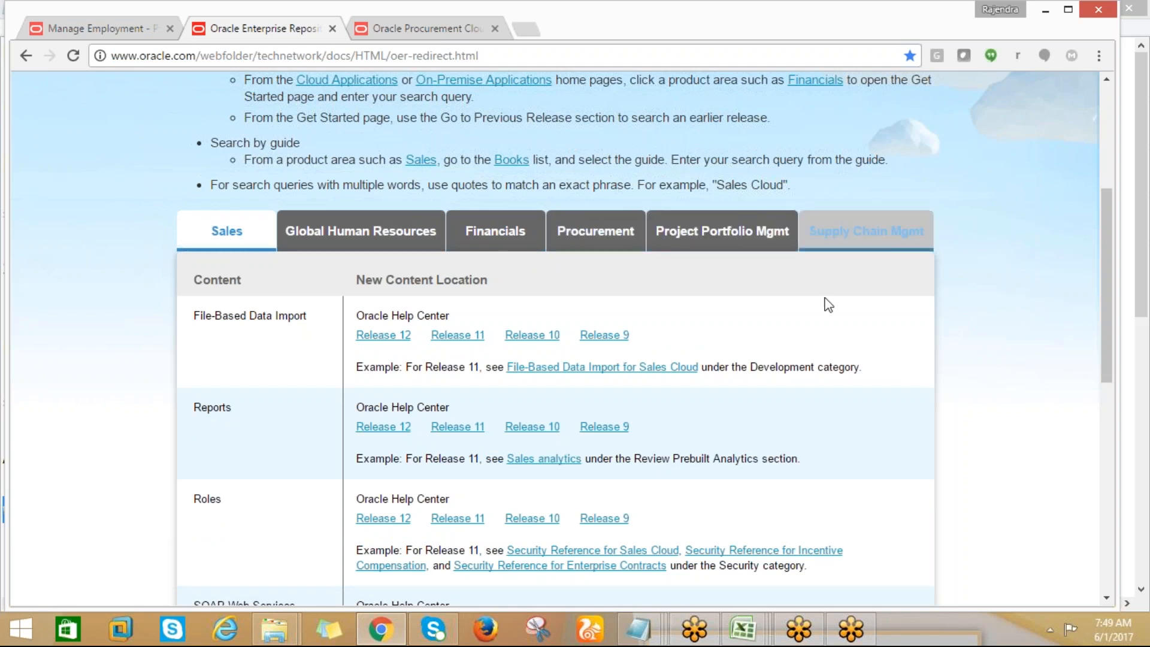
mouse_move(1104, 301)
left_mouse_down()
mouse_move(1067, 191)
mouse_move(1082, 301)
left_mouse_up()
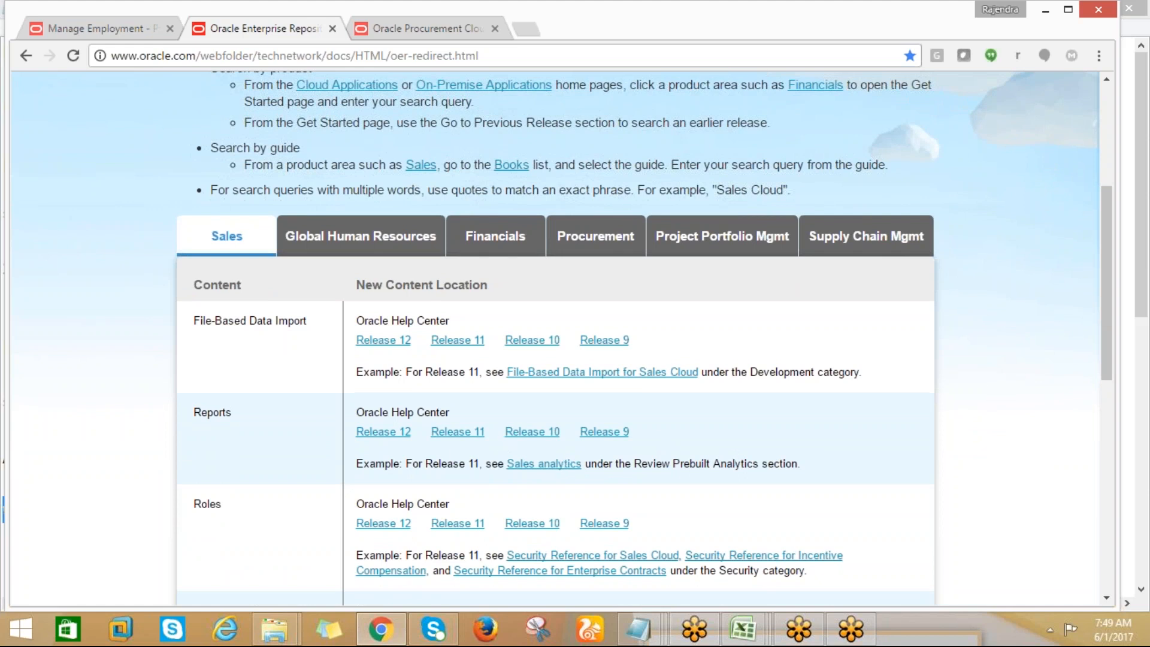
left_click_drag(1101, 348, 1089, 235)
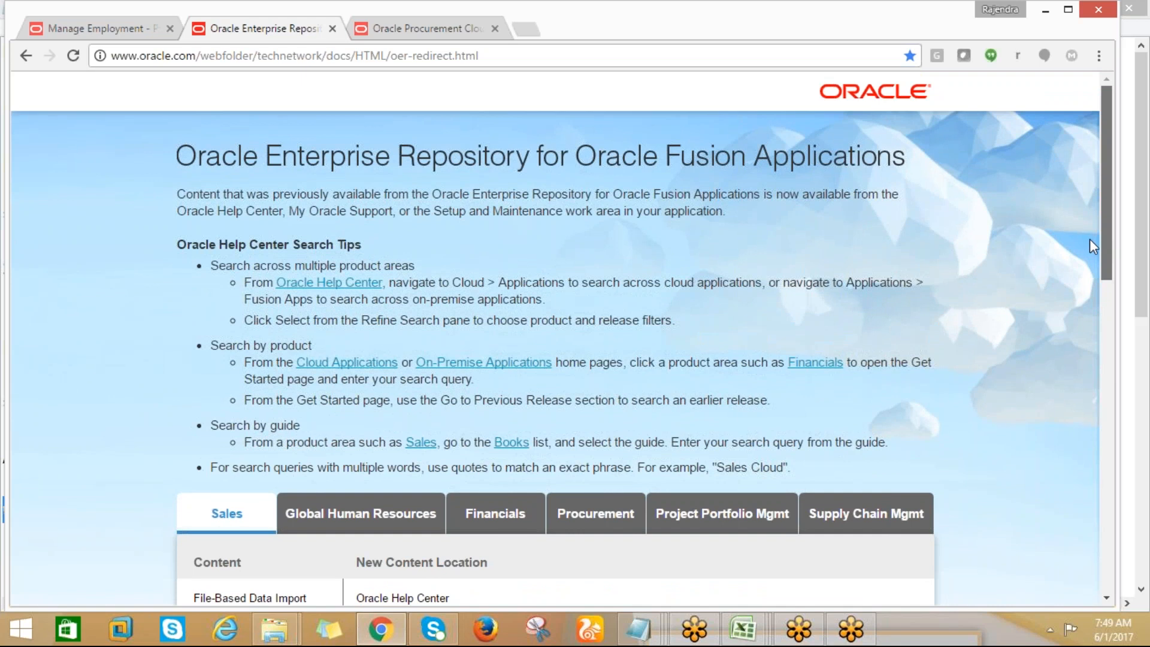
scroll(1098, 268, "down", 1)
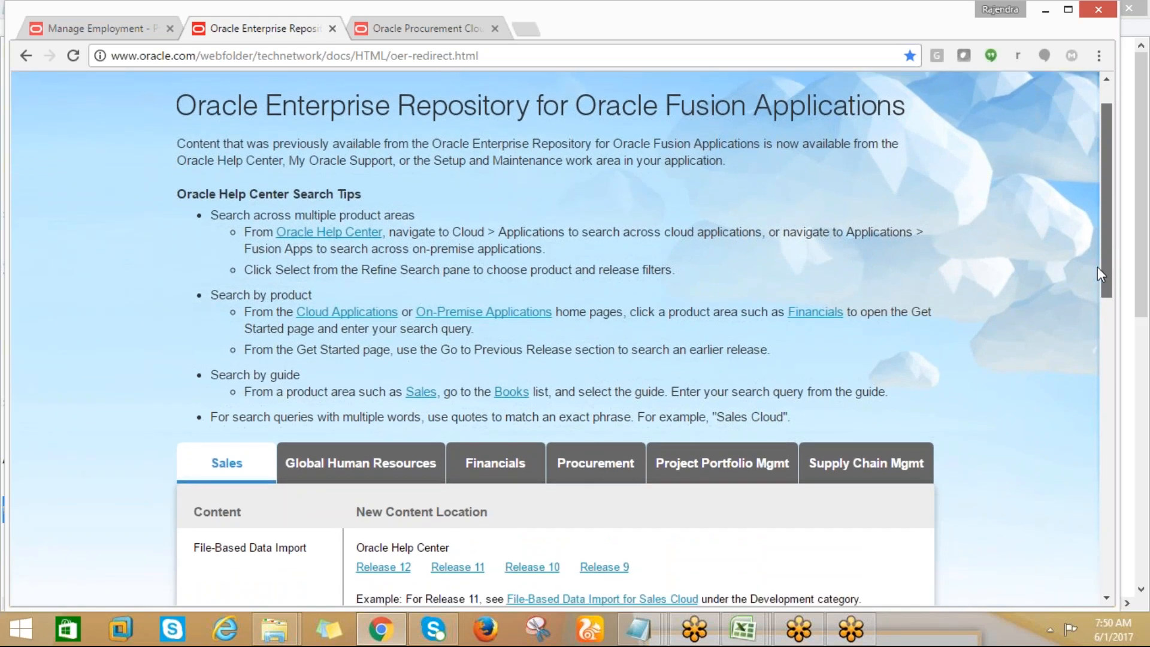
Finish viewing the Oracle Enterprise Repository page and switch to the Procurement & SCM workbook in Excel
scroll(1097, 267, "down", 1)
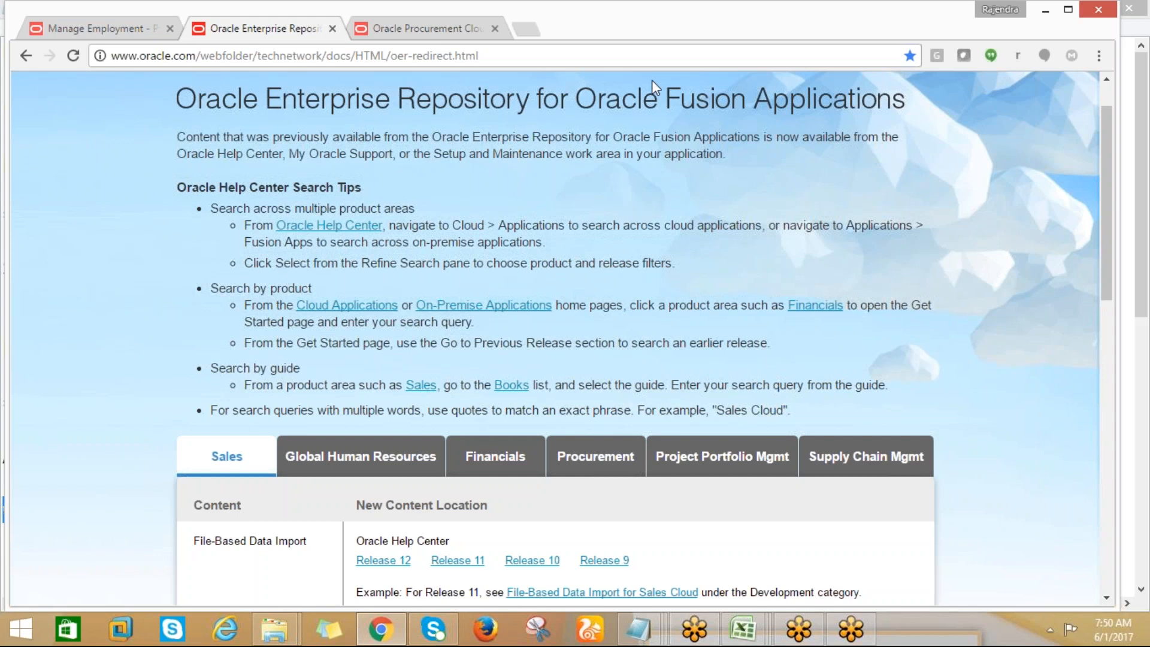
scroll(1102, 208, "up", 2)
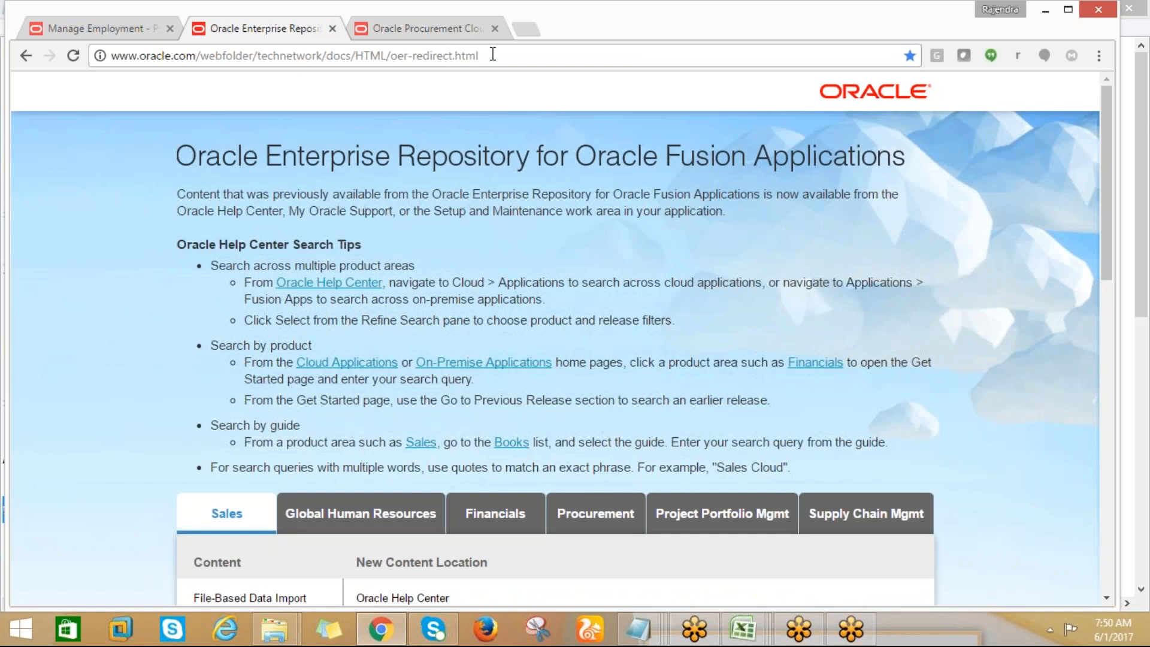
left_click(105, 28)
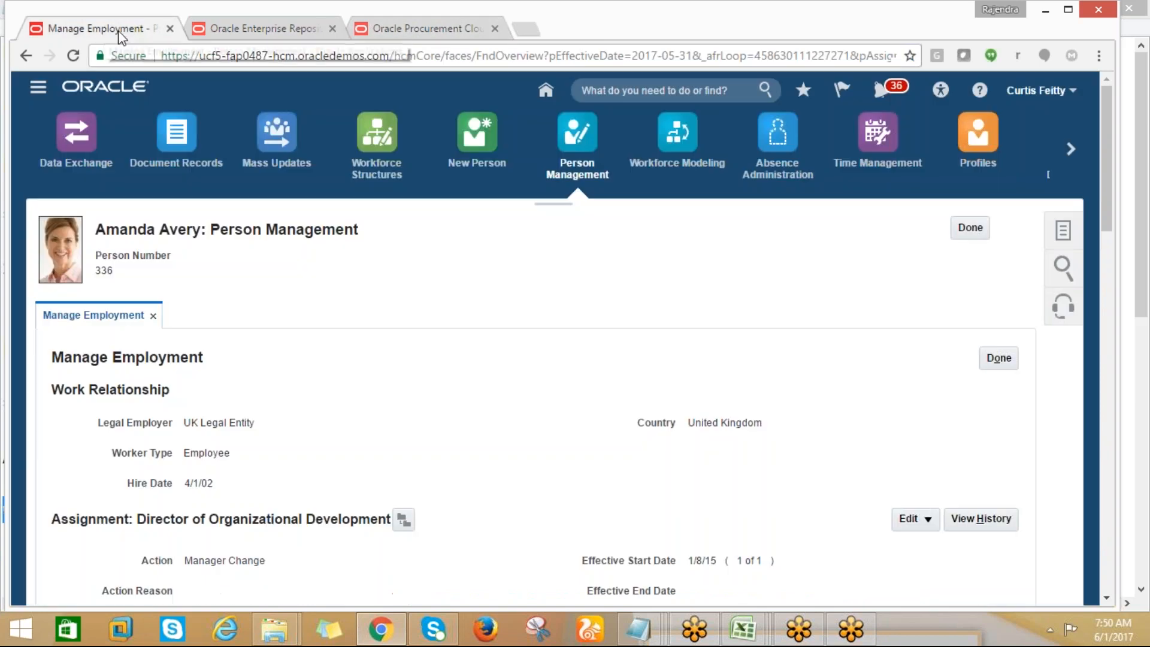
mouse_move(743, 626)
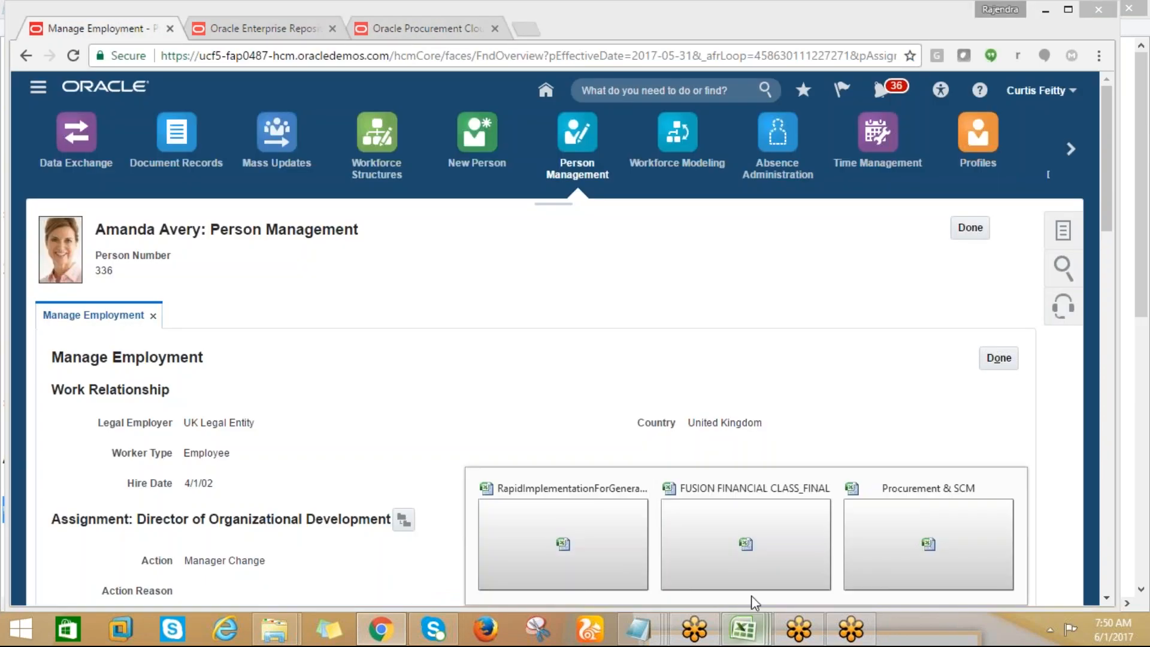
left_click(873, 555)
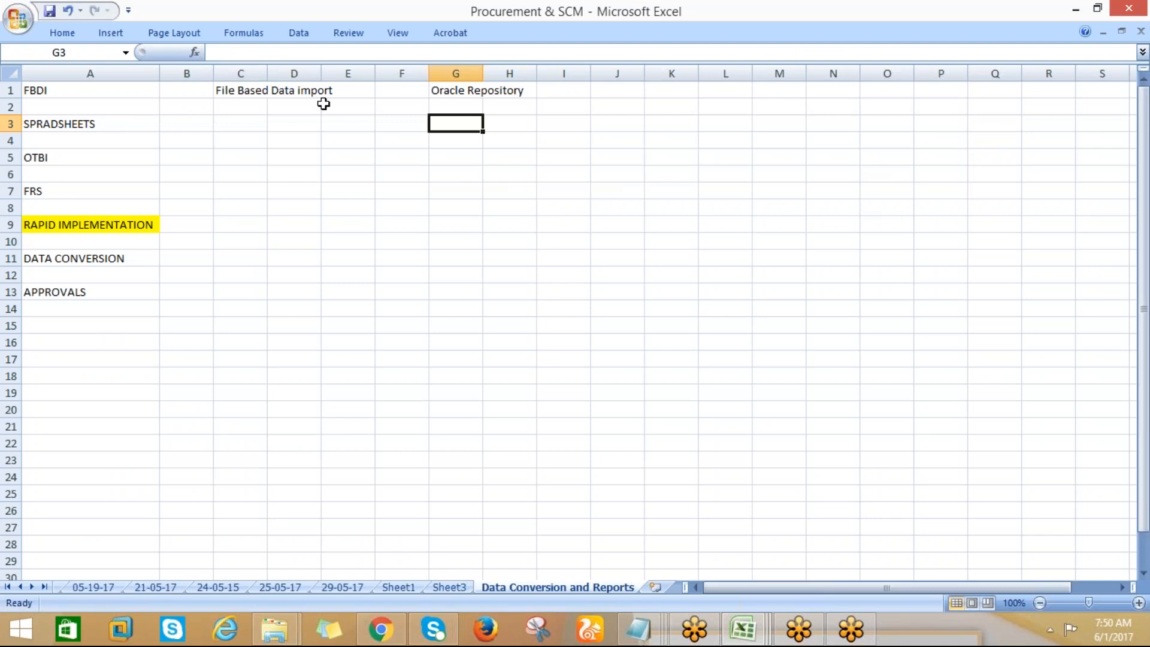
left_click(631, 92)
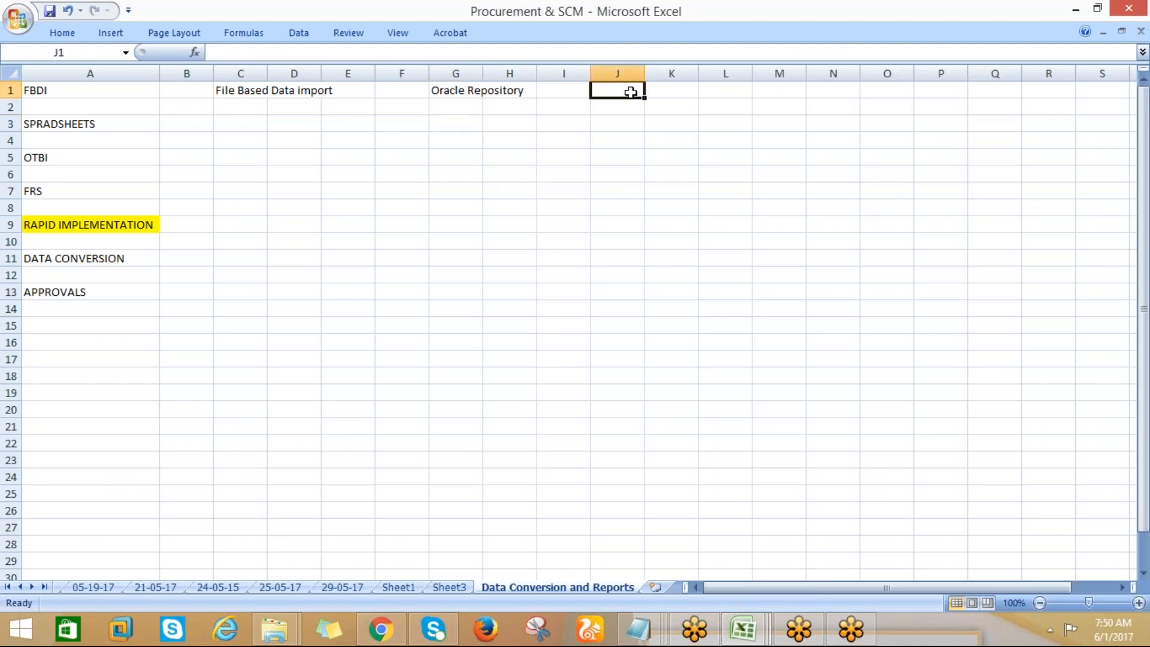
type("custom")
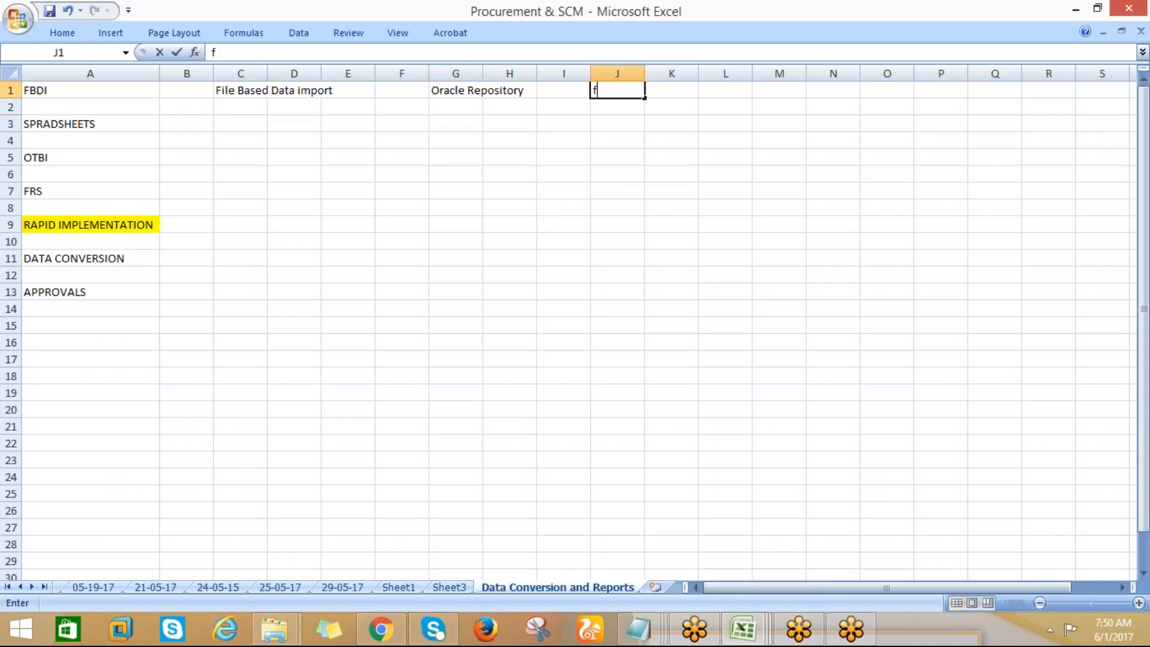
type("er")
key("BackSpace")
key("BackSpace")
type("mer")
key("Tab")
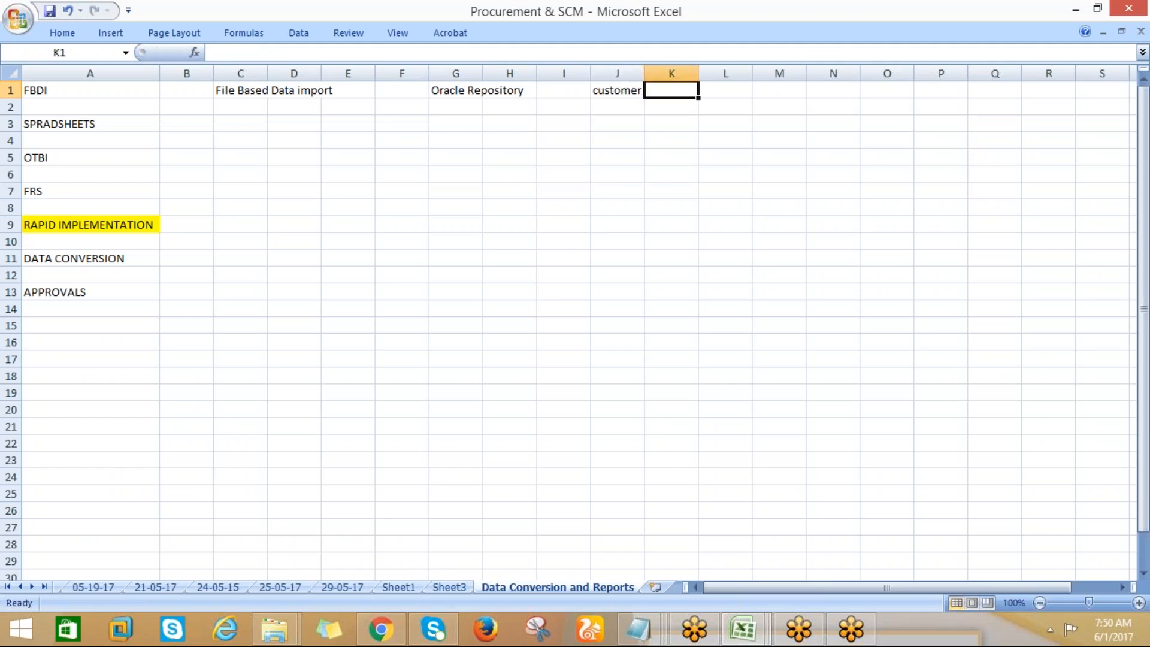
type("sup")
key("BackSpace")
key("BackSpace")
key("BackSpace")
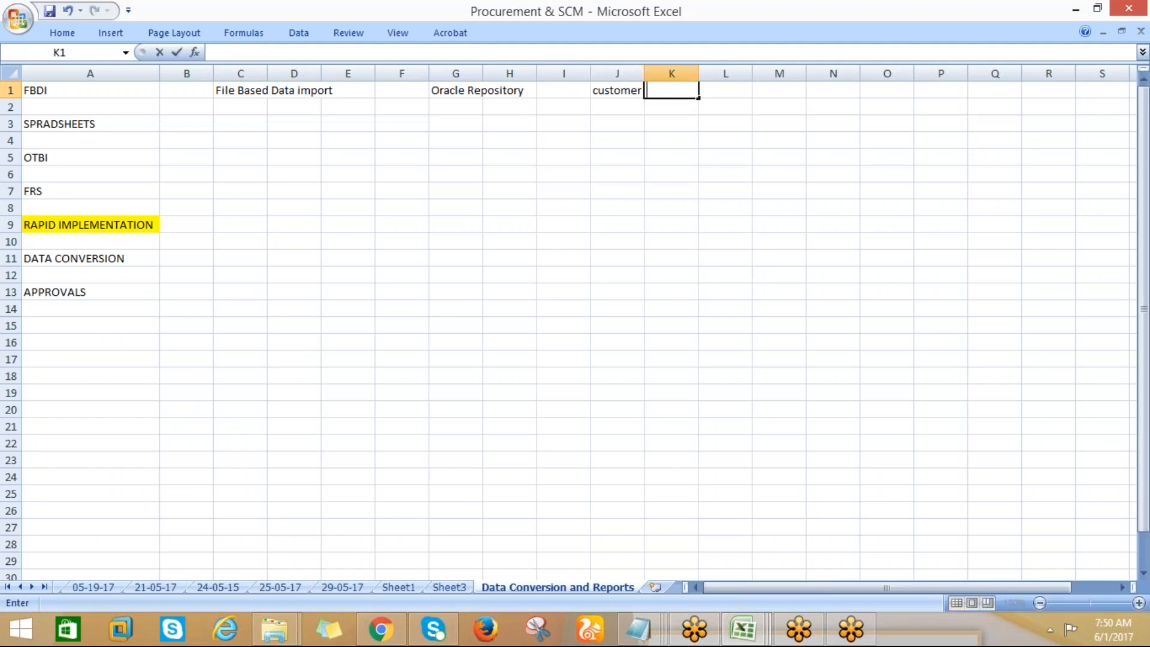
Enter "customer master data" in cell J1, in the FBDI row after Oracle Repository
key("Left")
type("csut")
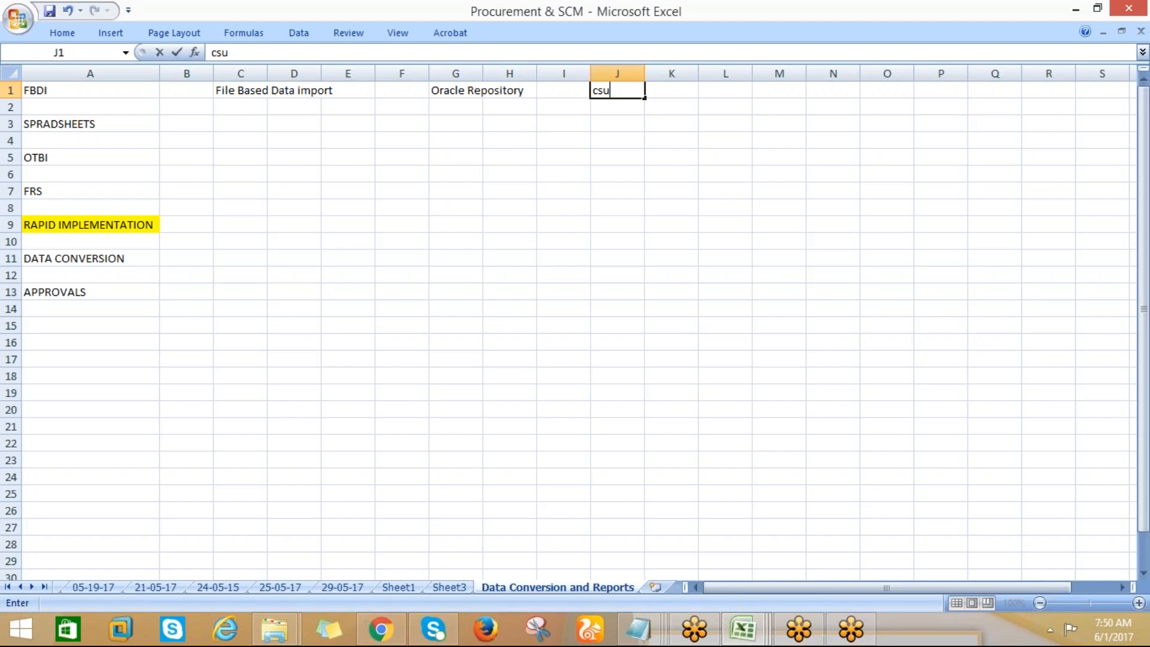
key("BackSpace")
key("BackSpace")
key("BackSpace")
type("ustomer")
key("BackSpace")
key("BackSpace")
type("mer")
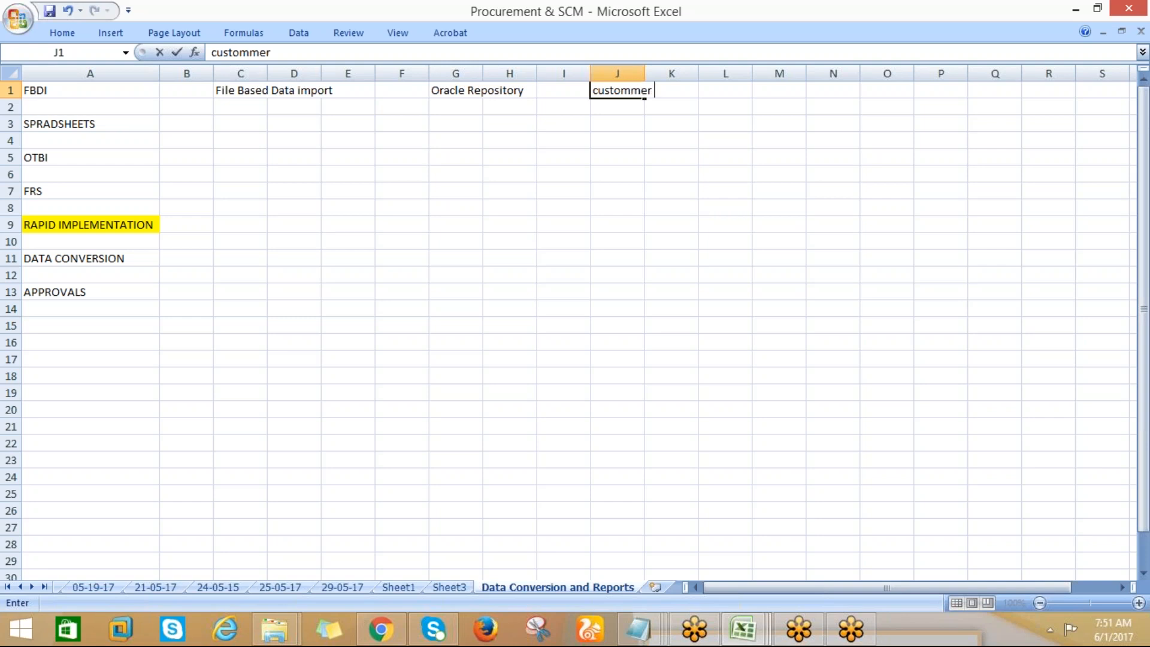
key("BackSpace")
key("BackSpace")
key("BackSpace")
key("BackSpace")
type("mer master data")
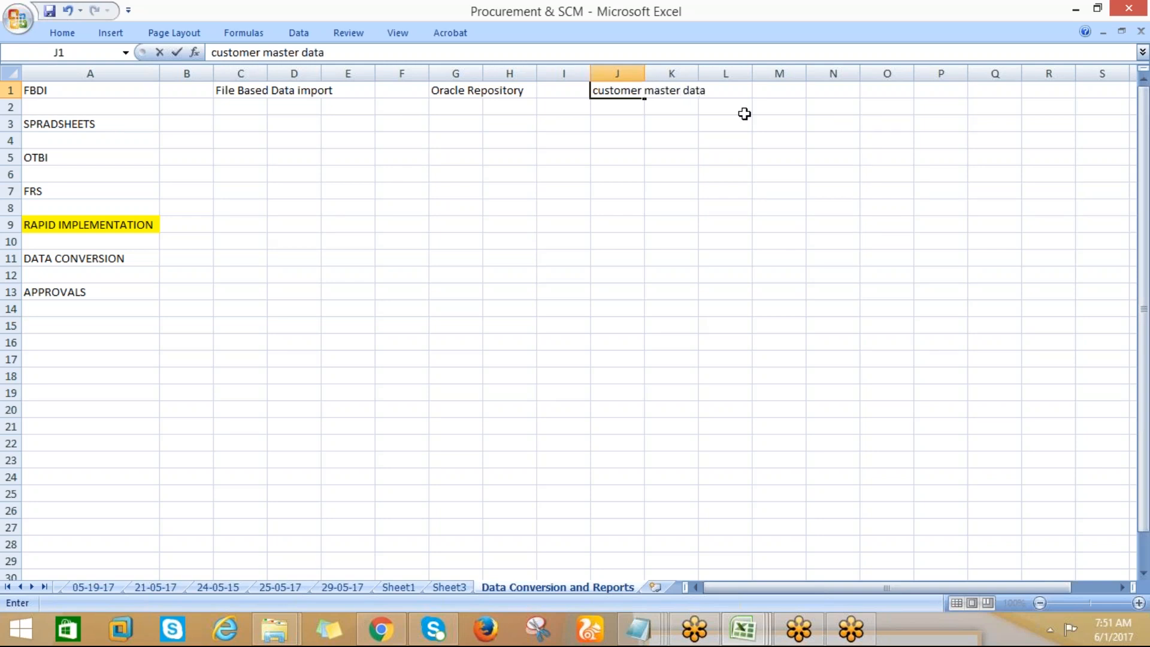
Enter "suppplier master data" in cell M1, in the FBDI row after the customer master data note
key("Tab")
key("Tab")
key("Tab")
type("aup")
key("BackSpace")
key("BackSpace")
key("BackSpace")
type("suppplier master data")
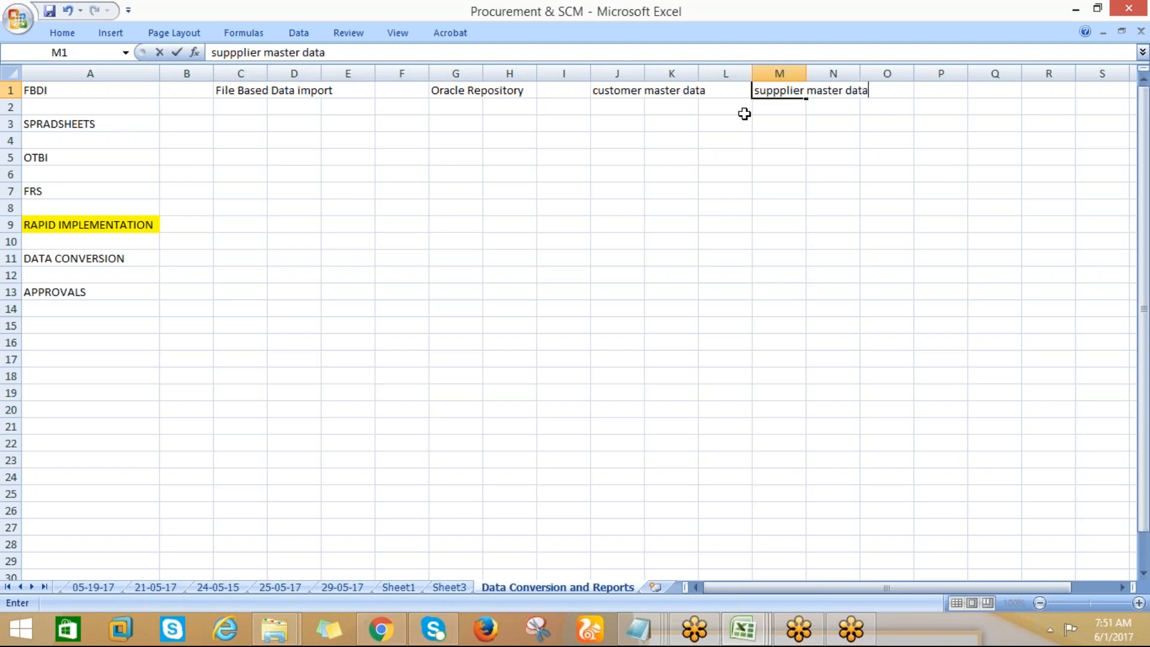
key("Return")
Enter "Transactions" in cell C3 as the note for the SPRADSHEETS topic
left_click(247, 121)
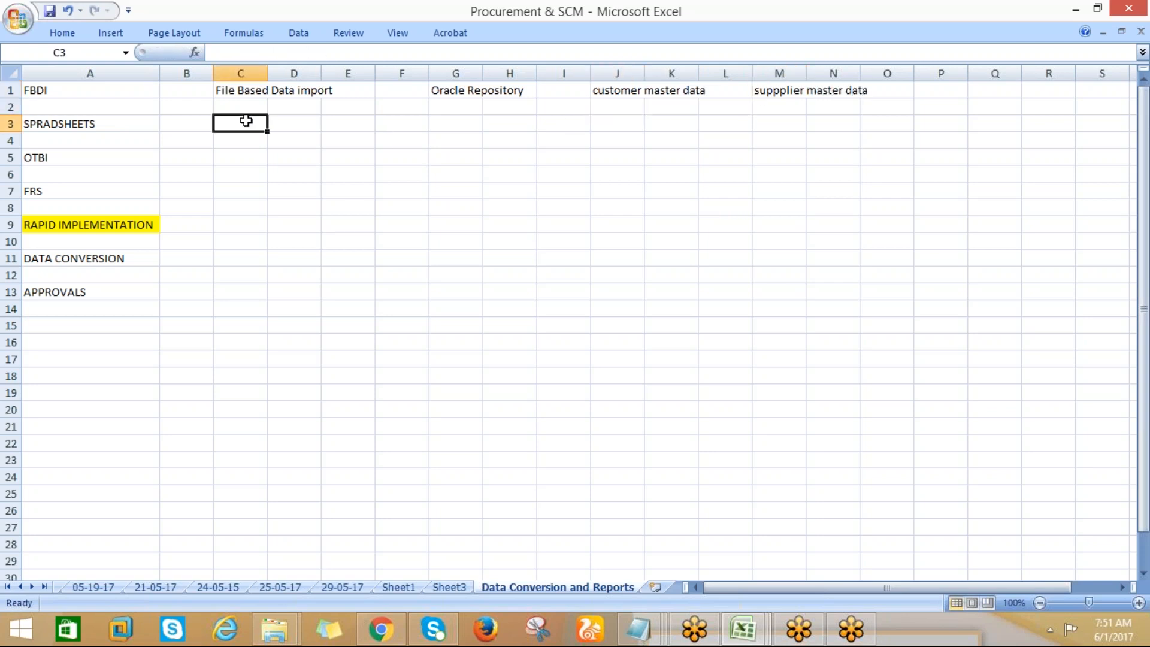
type("Transactions")
key("Return")
key("Return")
Enter "Reporting" in cells C5 and C7 as the notes for the OTBI and FRS topics
type("Reporitn")
key("BackSpace")
key("BackSpace")
key("BackSpace")
type("ting")
key("Return")
key("Return")
type("Reporting")
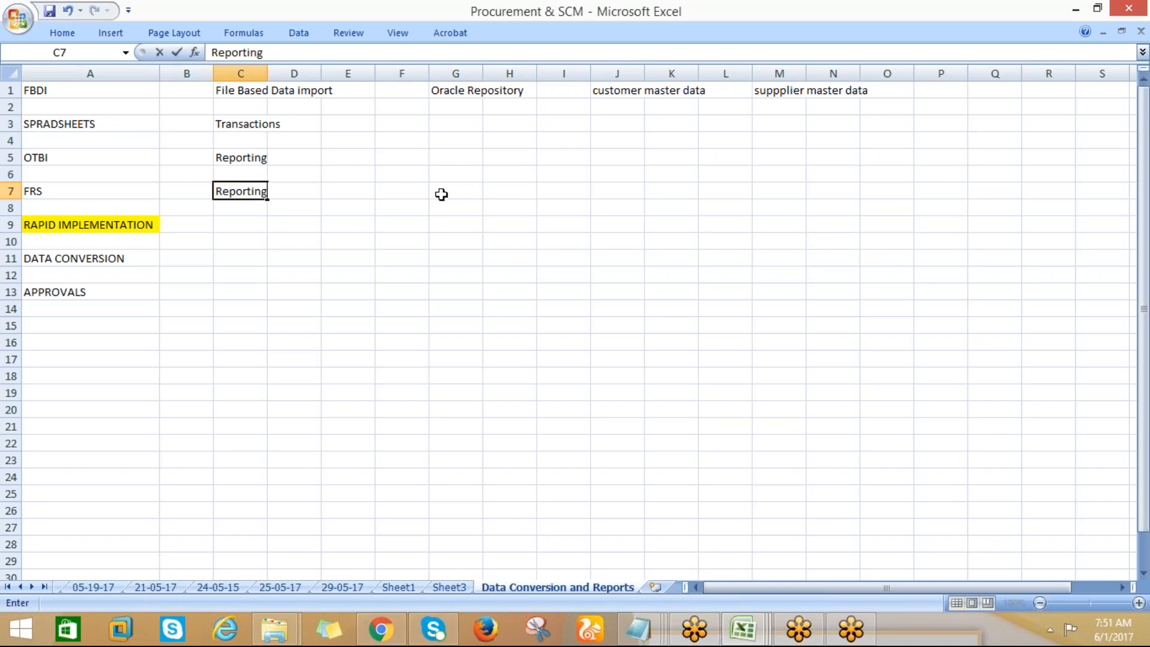
Enter "Financial Reporting Studio" in cell G7 to spell out the FRS topic
left_click(442, 194)
type("F")
type("ncial")
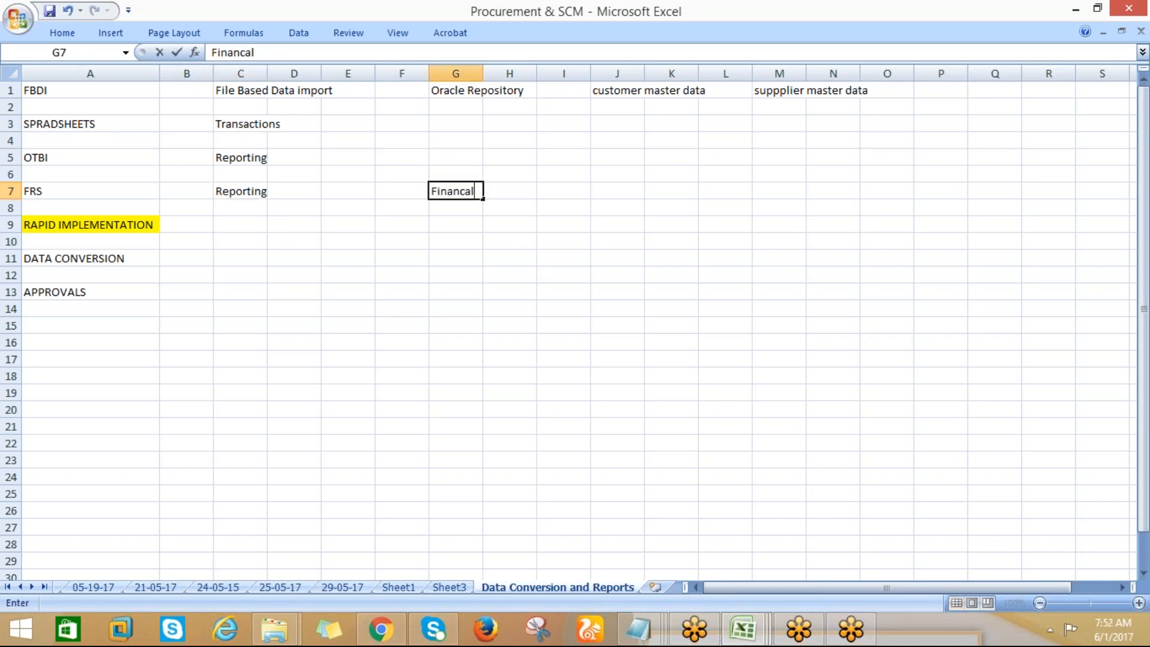
key("BackSpace")
key("BackSpace")
key("BackSpace")
type("ial Reporting ")
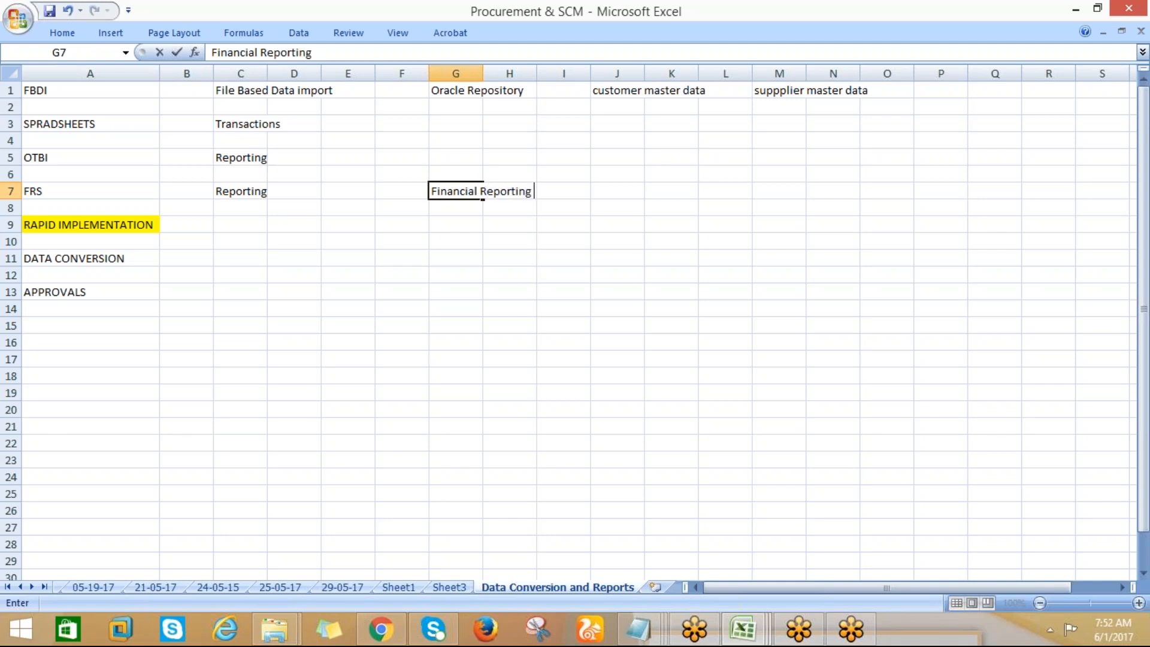
type("Studio")
key("Return")
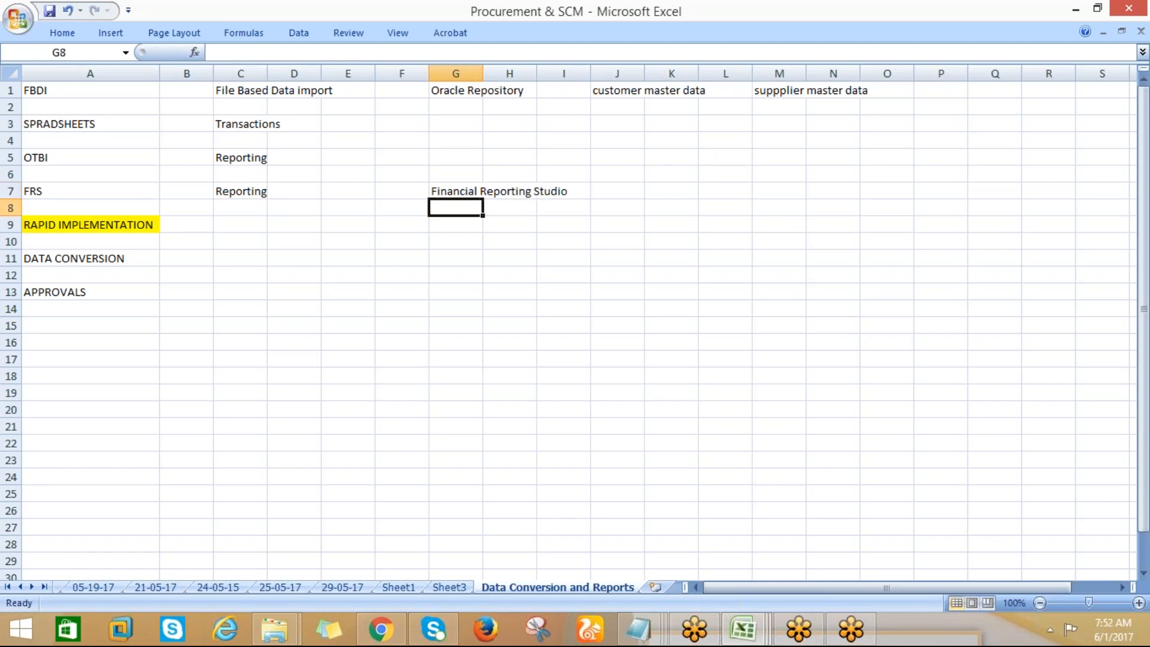
Enter "setups" in cell C9 as the note for the RAPID IMPLEMENTATION topic
left_click(254, 227)
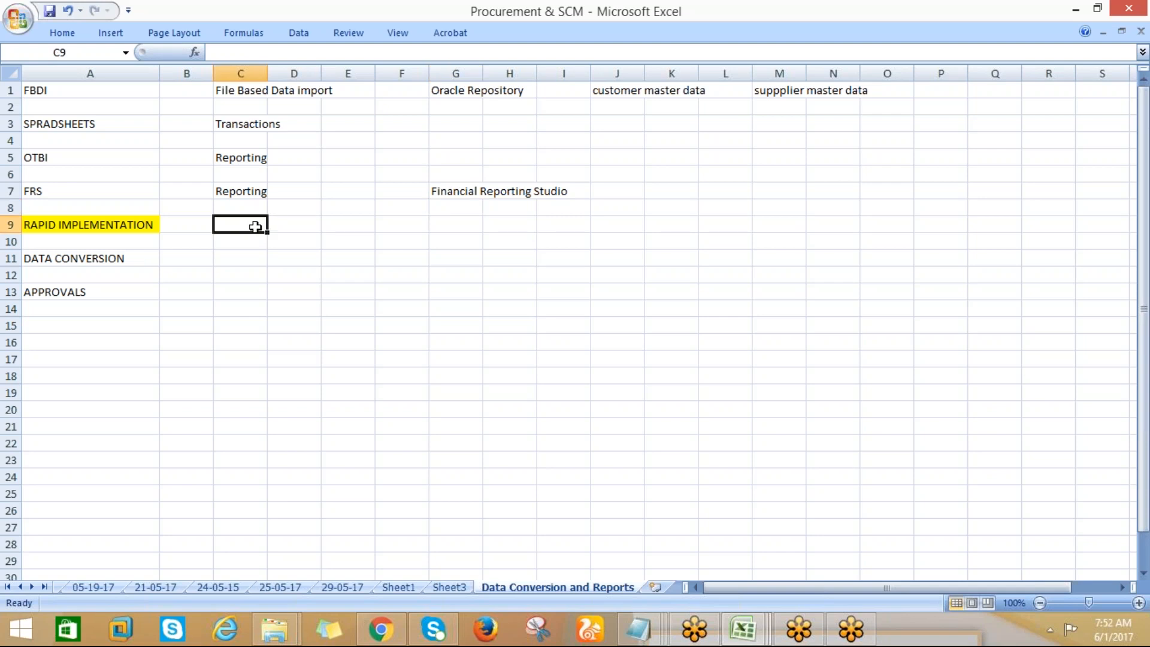
type("setups")
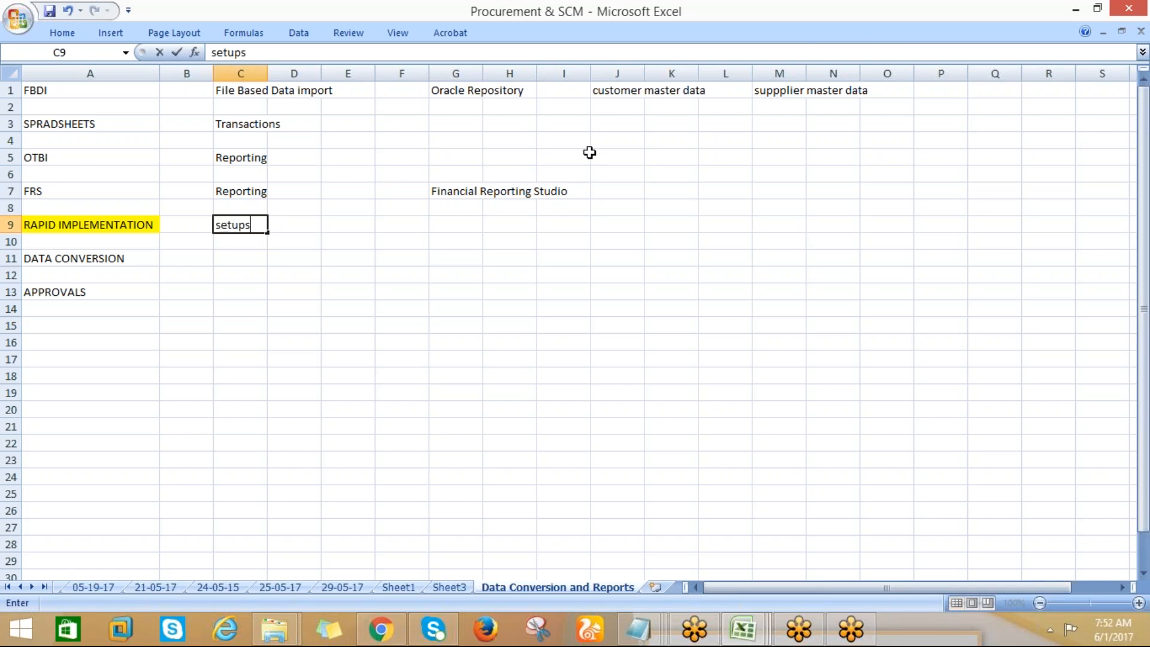
left_click(330, 222)
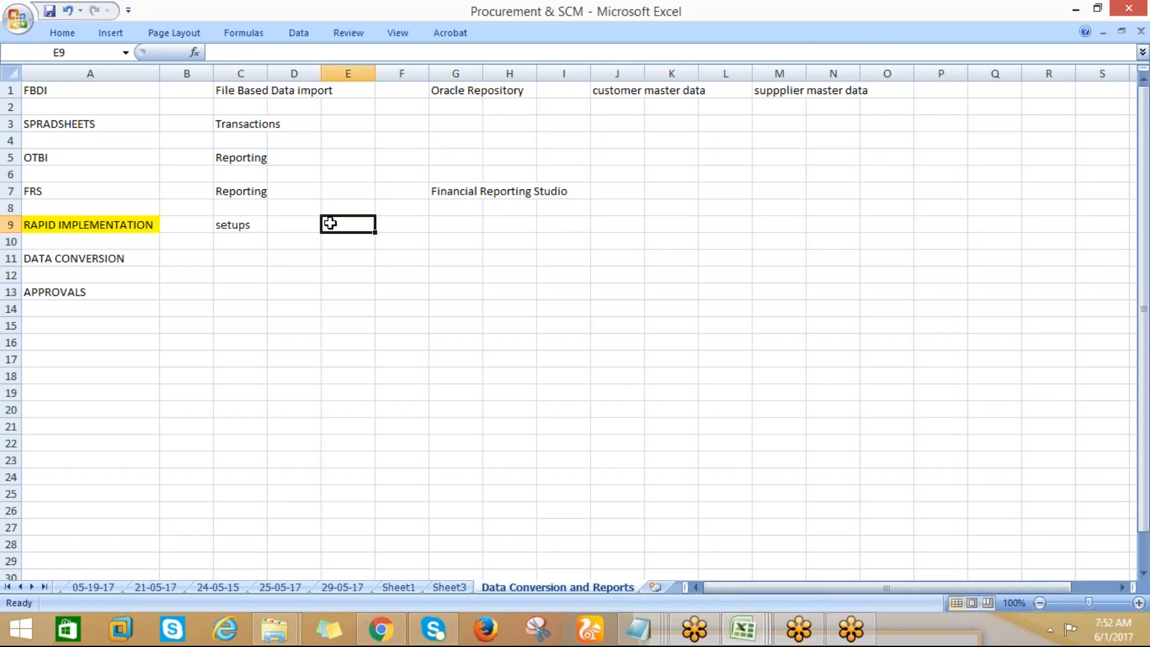
left_click(1076, 10)
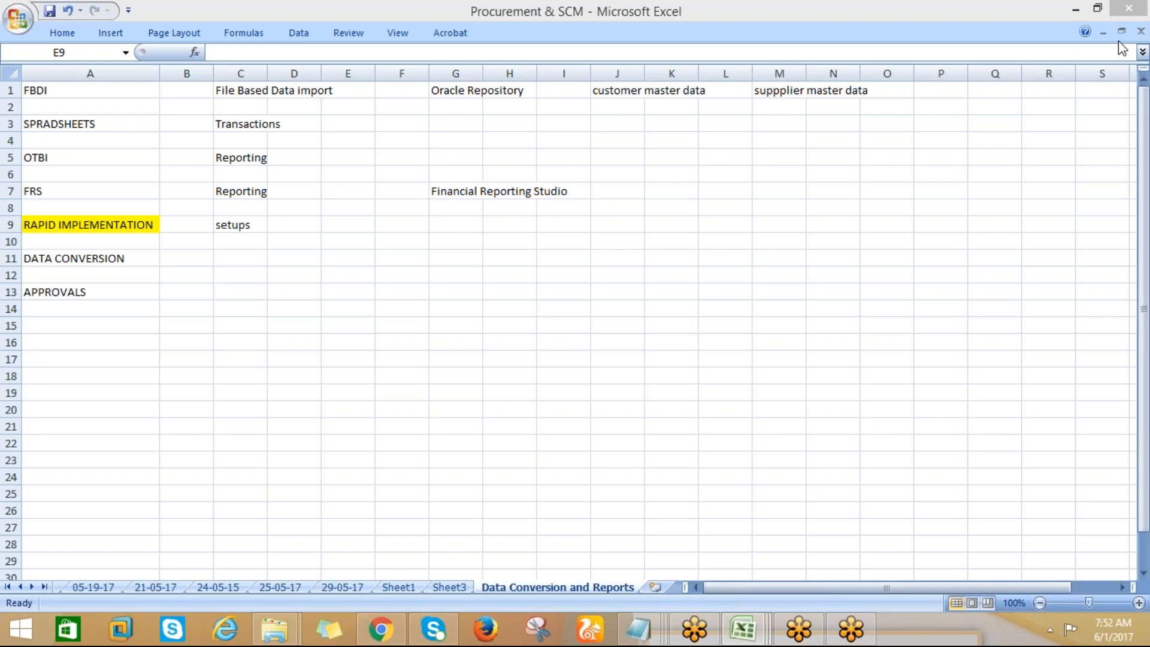
Add "30-40% setups" in cell F9 of the RAPID IMPLEMENTATION row
left_click(393, 220)
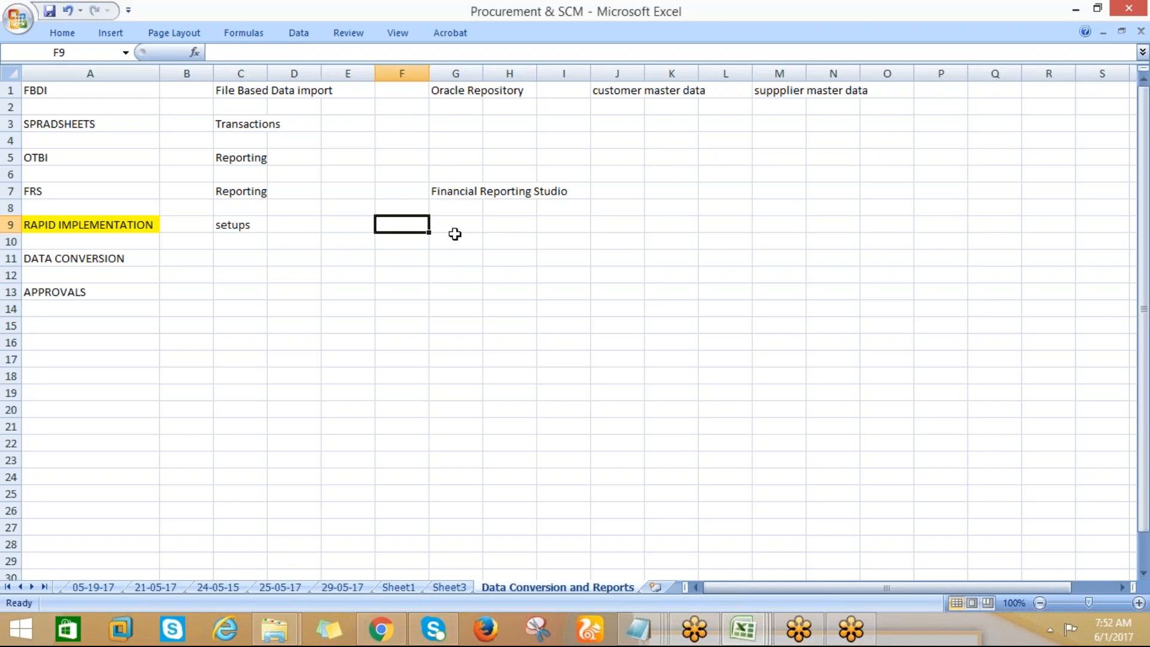
type("30-40")
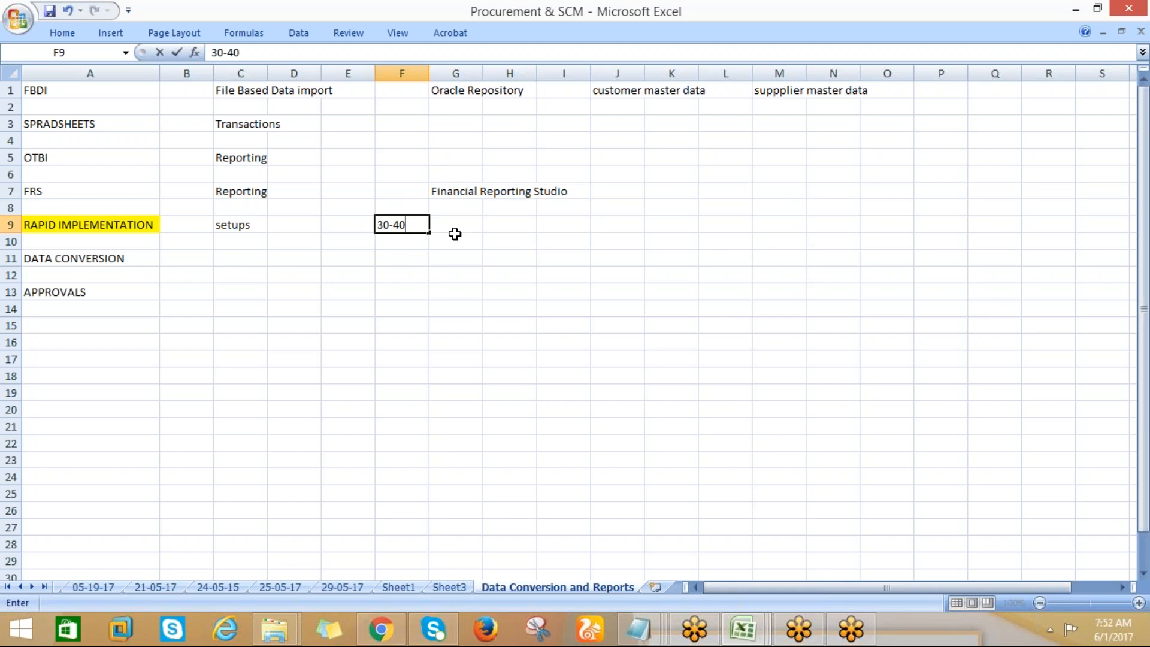
type("% setups")
key("Return")
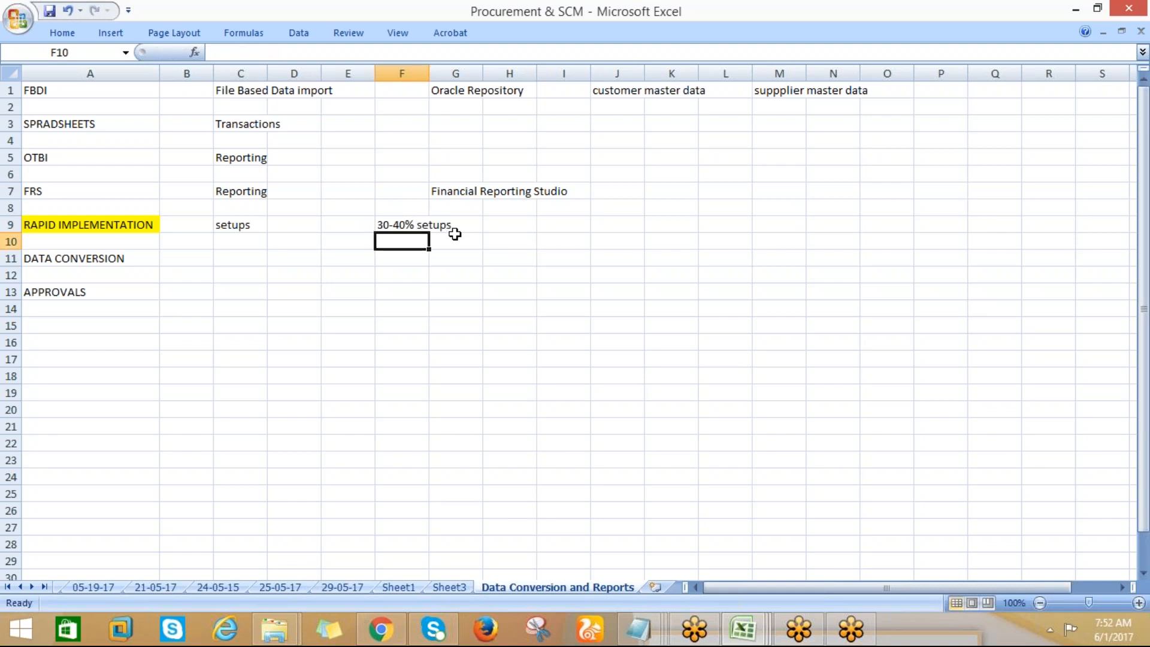
Move the DATA CONVERSION entry from cell A11 to cell Q1 in the FBDI row
left_click(87, 228)
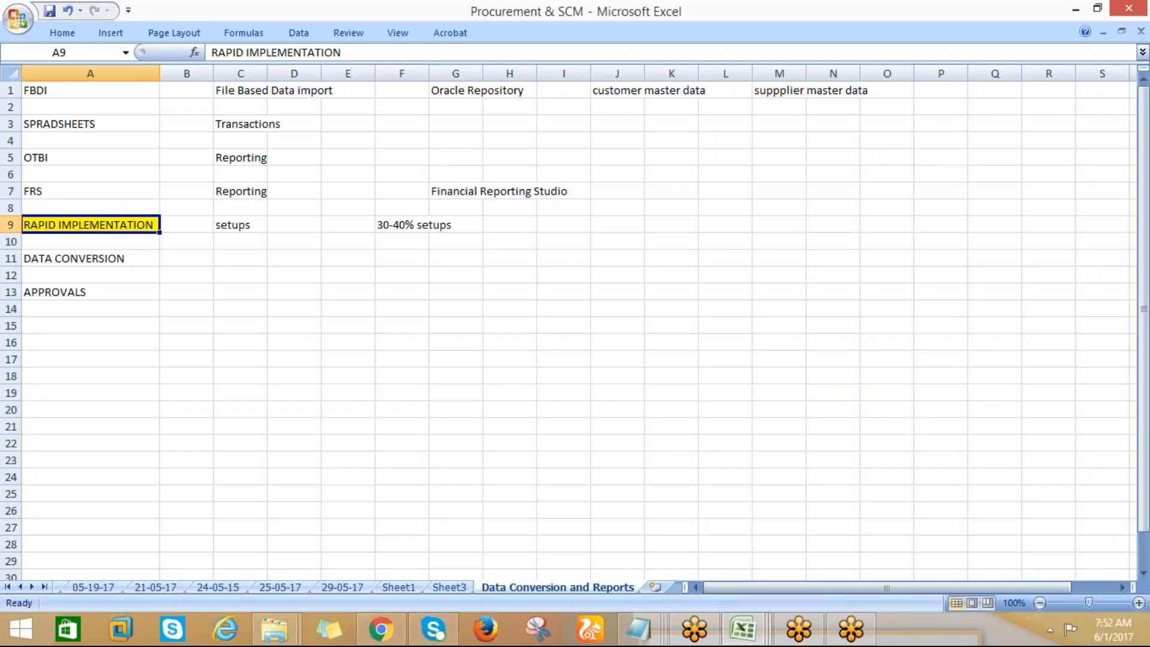
left_click(74, 258)
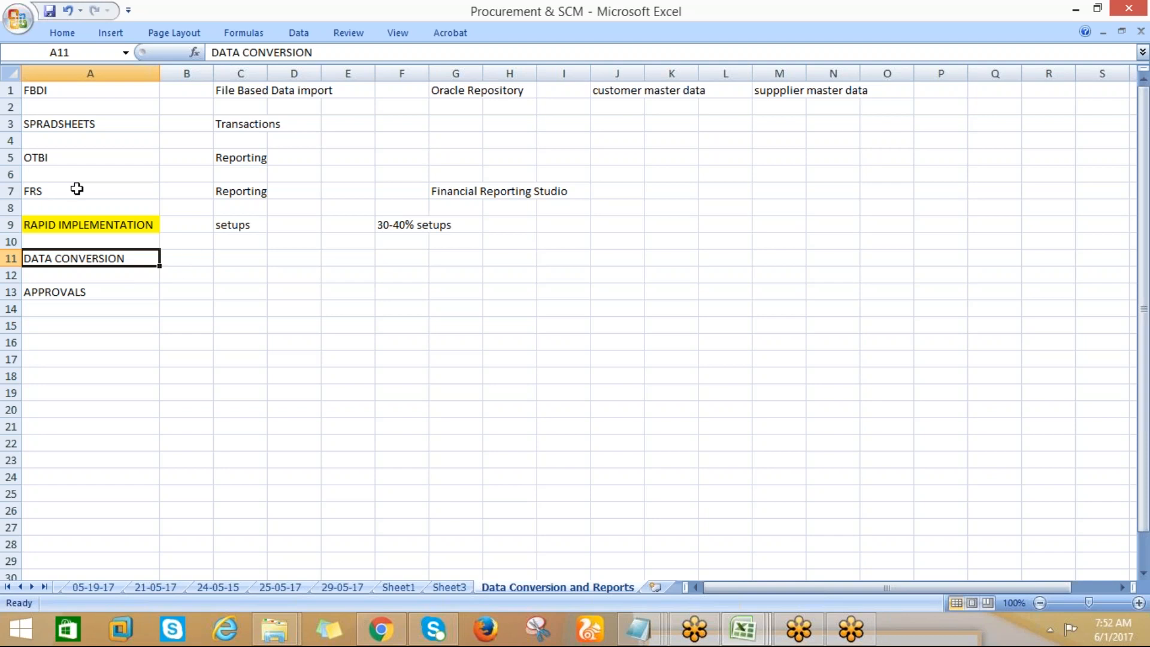
key("ctrl+c")
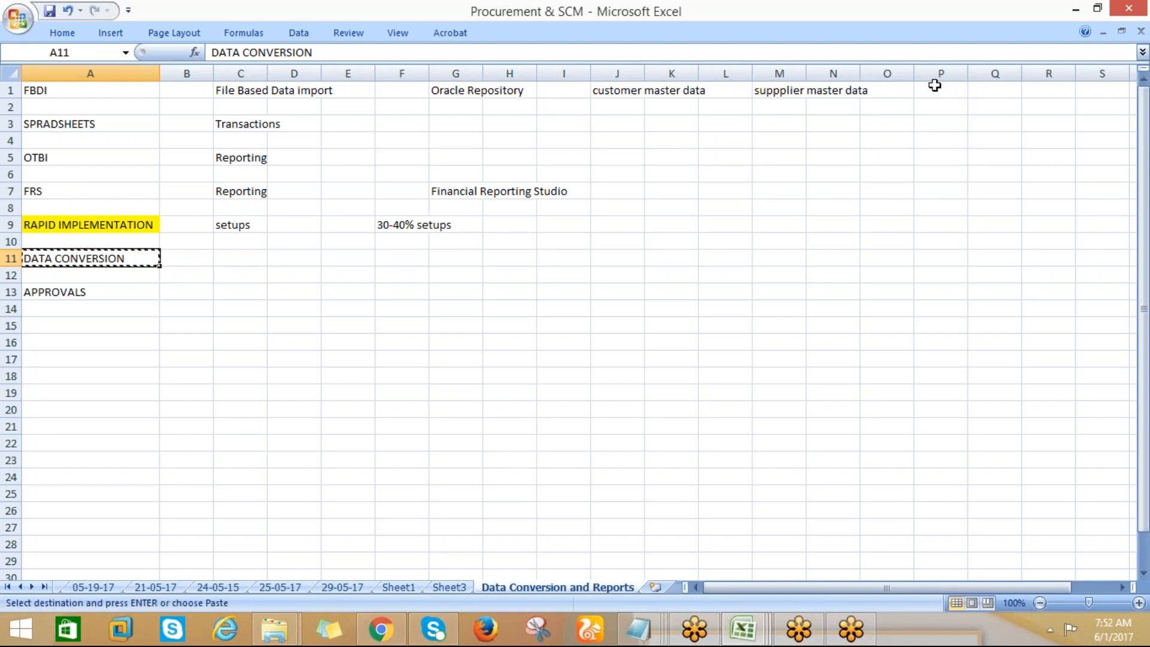
left_click(993, 93)
key("ctrl+v")
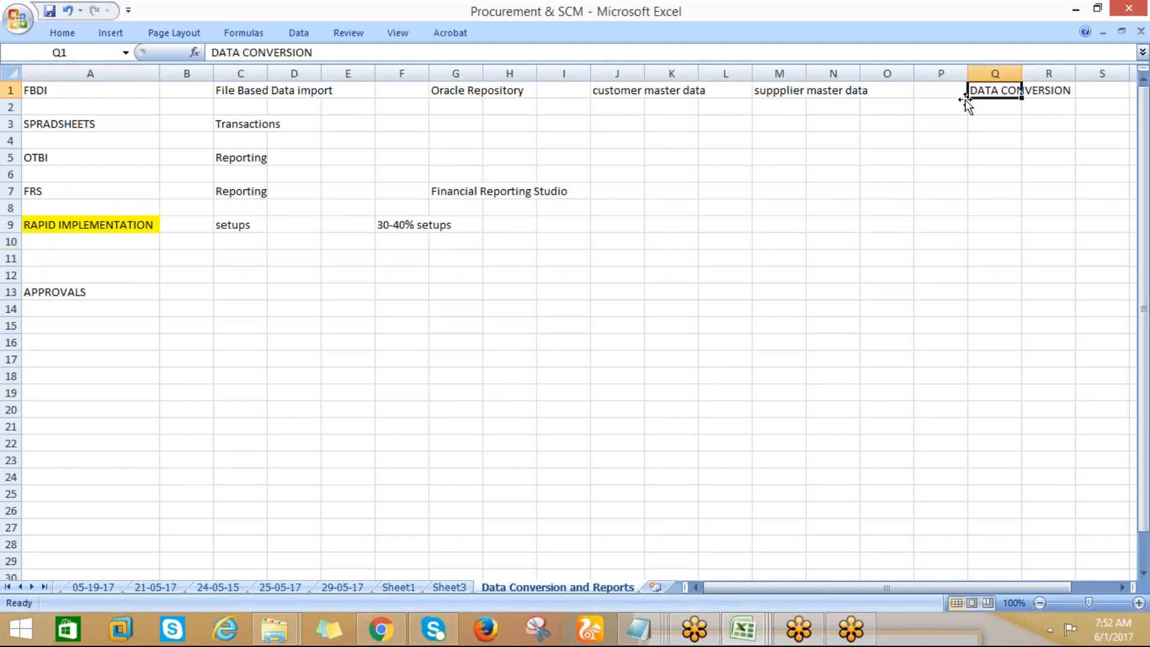
Move the APPROVALS entry from cell A13 up to the vacant cell A11
left_click(41, 292)
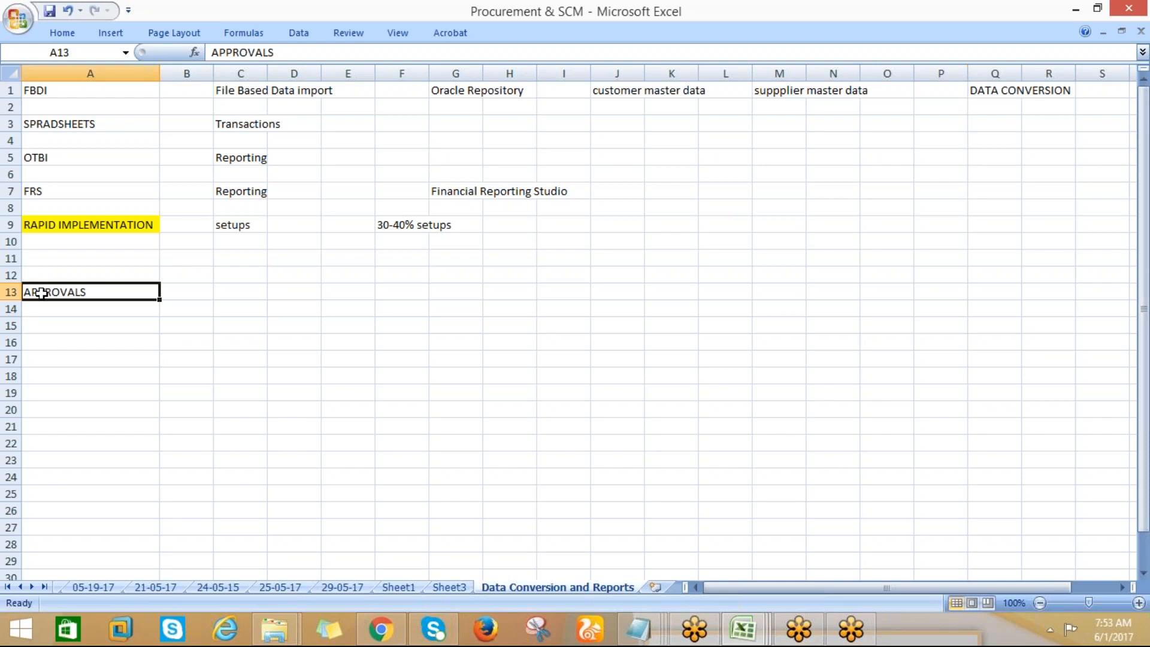
key("ctrl+x")
left_click(81, 272)
left_click(85, 257)
key("ctrl+v")
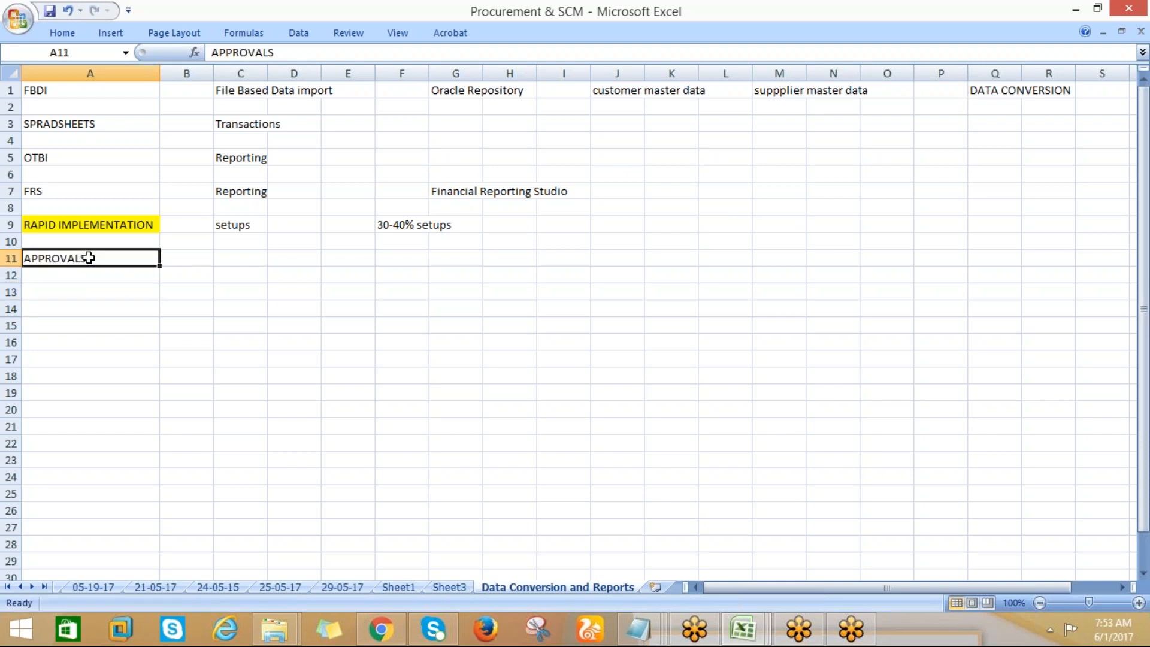
Enter "APM" in cell C11 for the APPROVALS topic and select the RAPID IMPLEMENTATION cell
left_click(244, 260)
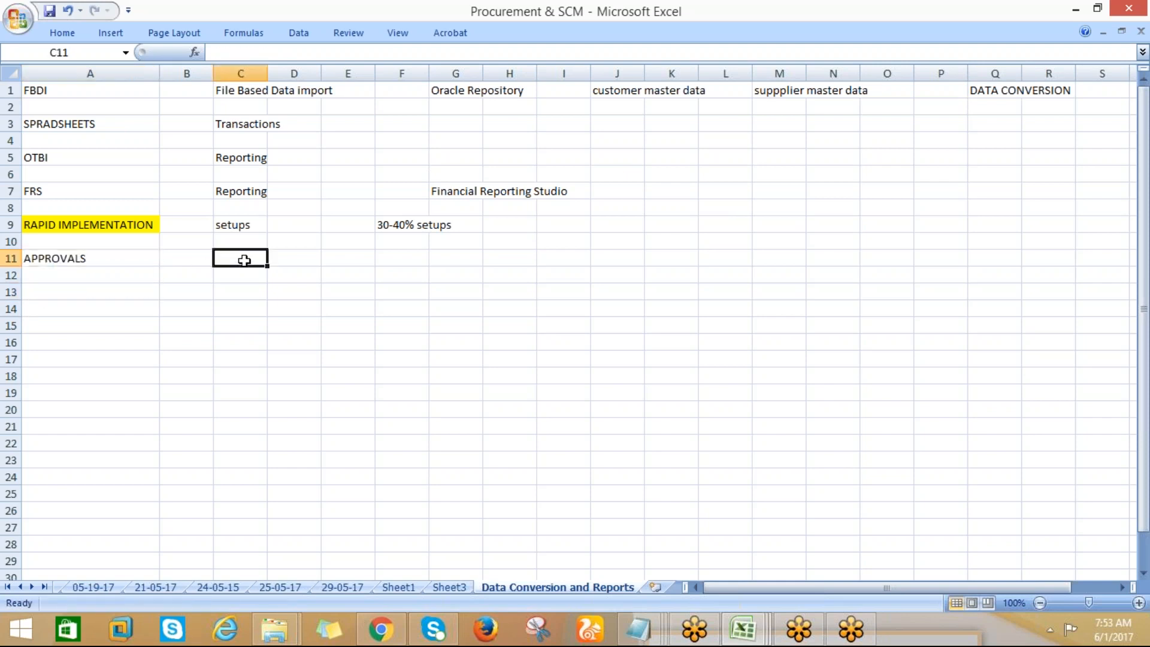
type("a")
key("BackSpace")
type("APM")
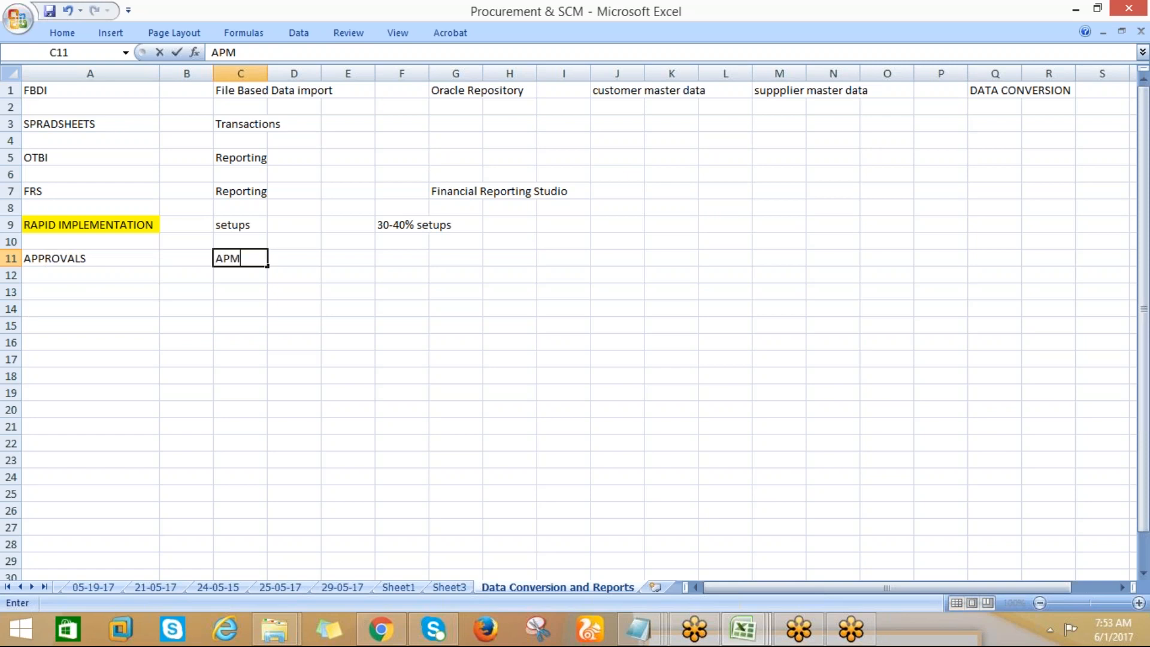
key("Return")
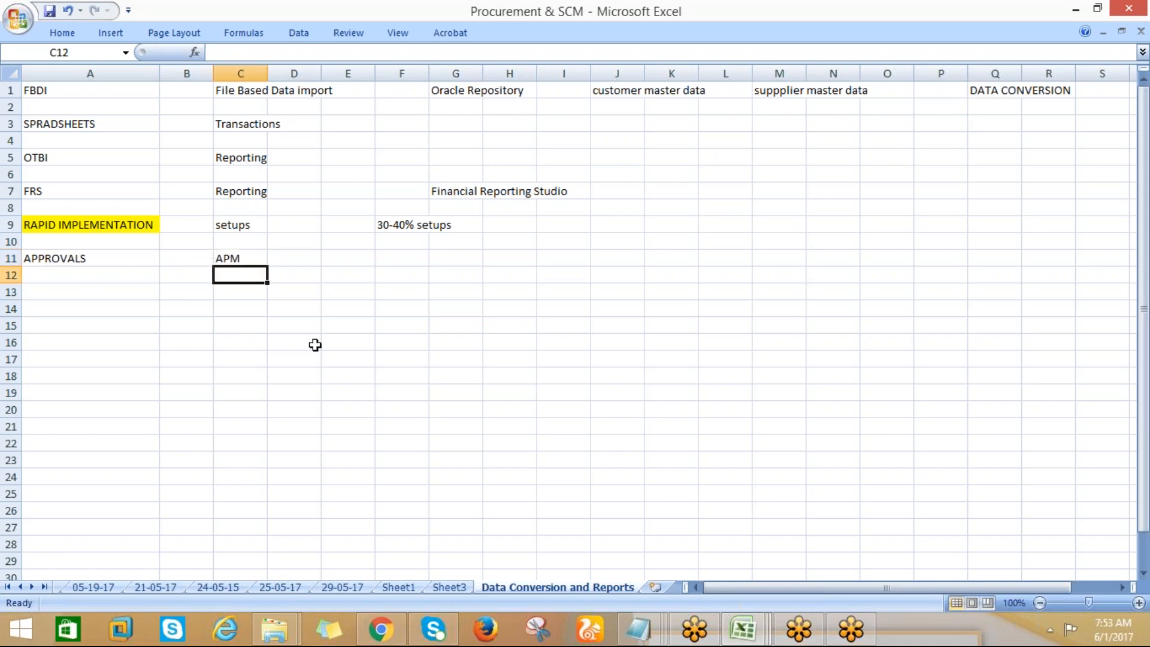
left_click(63, 226)
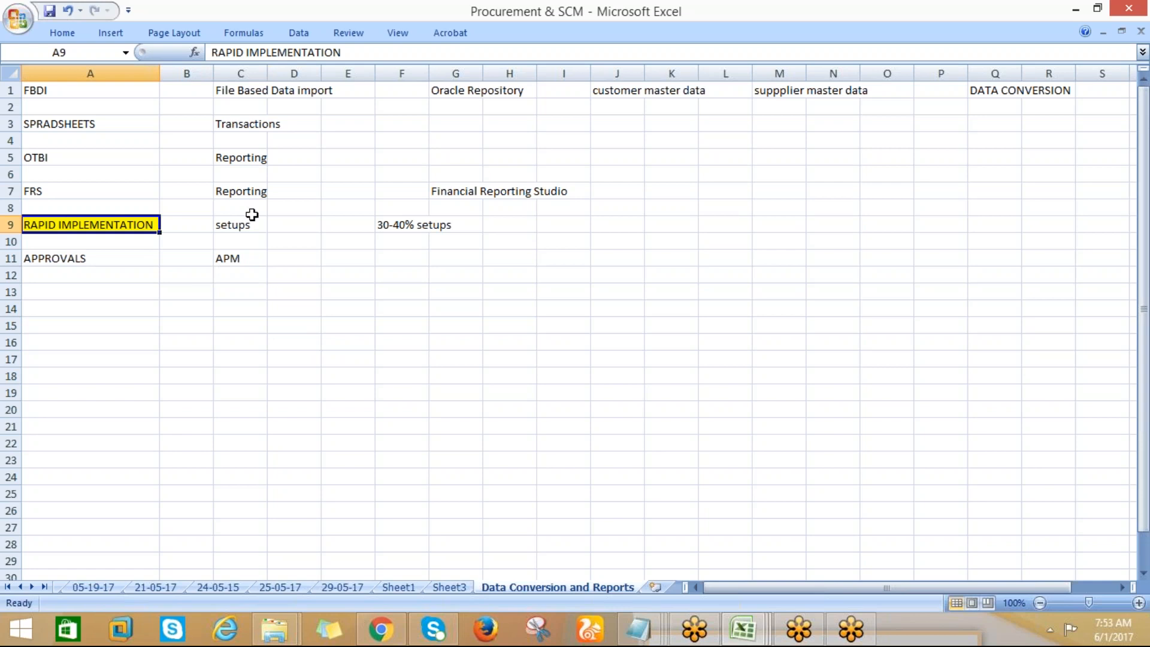
Enter "currency", "calenar" and "COA" in cells K9, L9 and M9 of the RAPID IMPLEMENTATION row
left_click(662, 224)
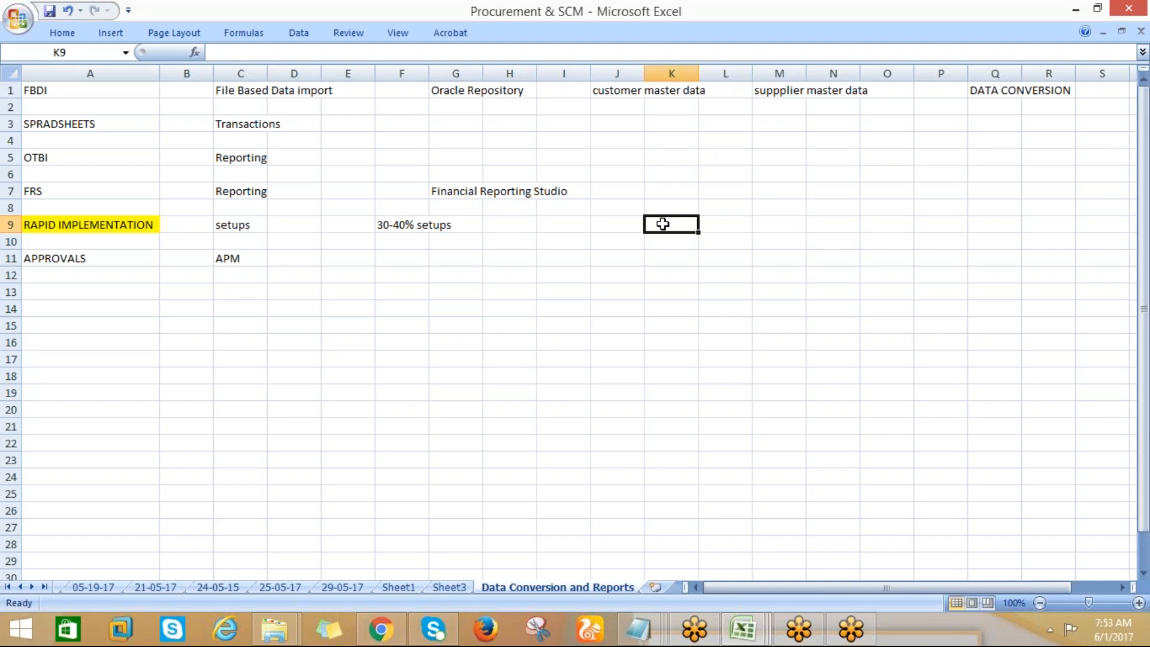
type("s")
key("BackSpace")
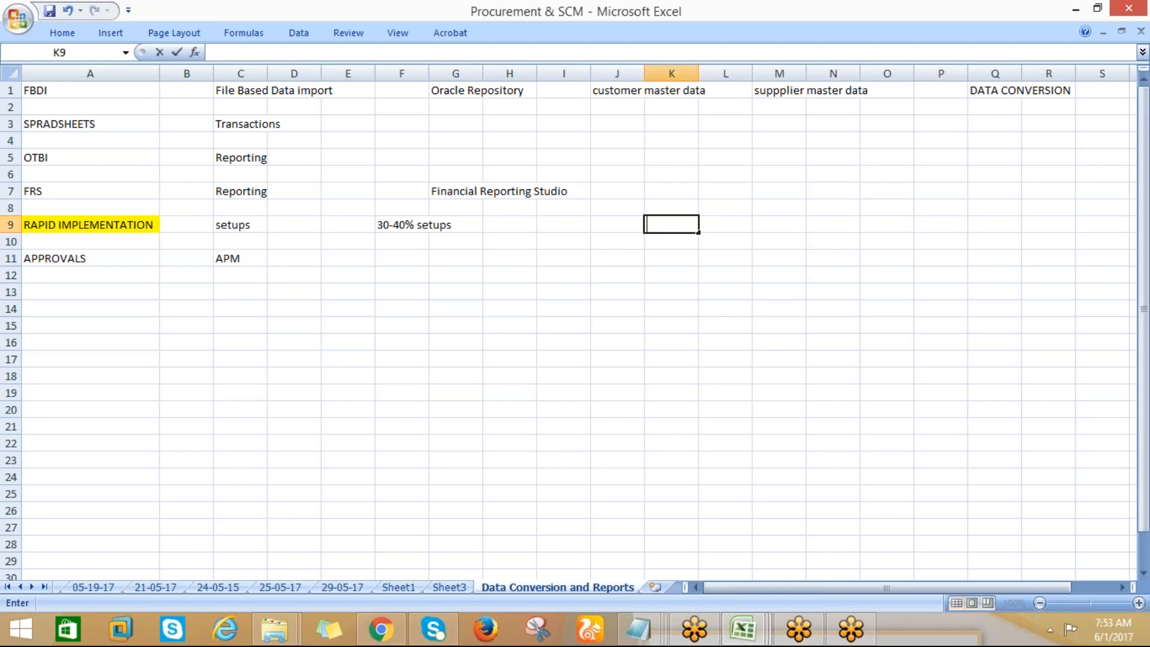
type("currenc")
key("Tab")
left_click(665, 229)
type("ca")
key("BackSpace")
type("urrency")
key("Tab")
type("calenar")
key("Tab")
type("CA")
key("BackSpace")
type("OA")
key("Tab")
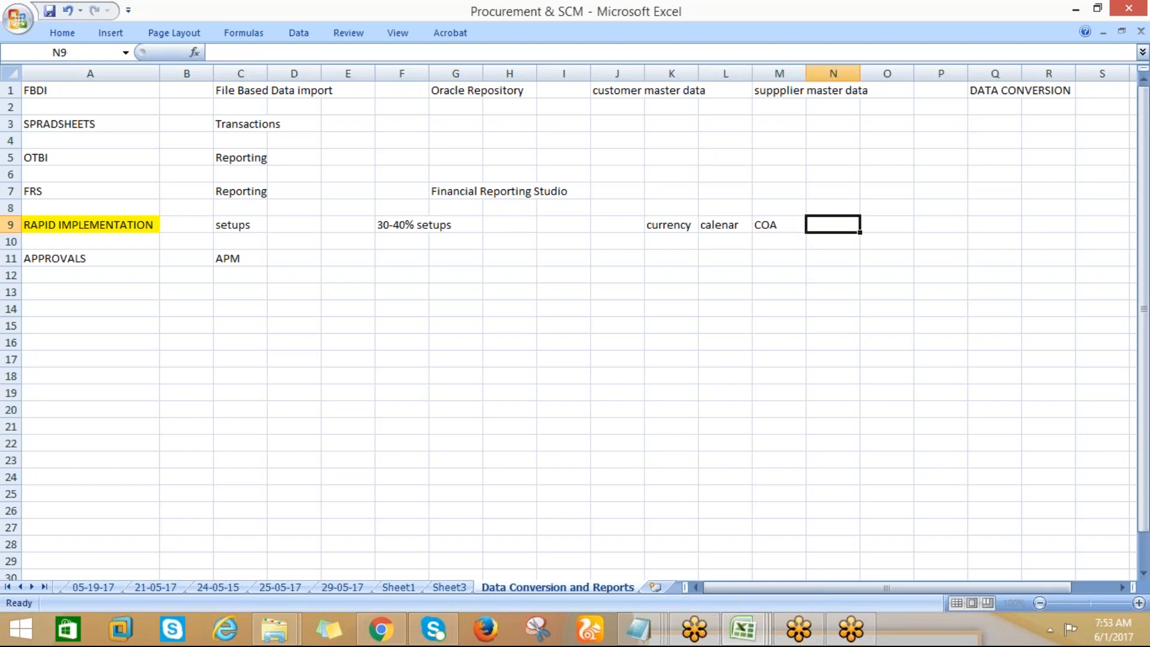
Add "accounts" in N9, "LE" in P9 and "ledger" in R9 of the RAPID IMPLEMENTATION row
type("accounts")
key("Tab")
key("Tab")
type("LE")
key("Tab")
key("Tab")
type("Iedger")
key("Tab")
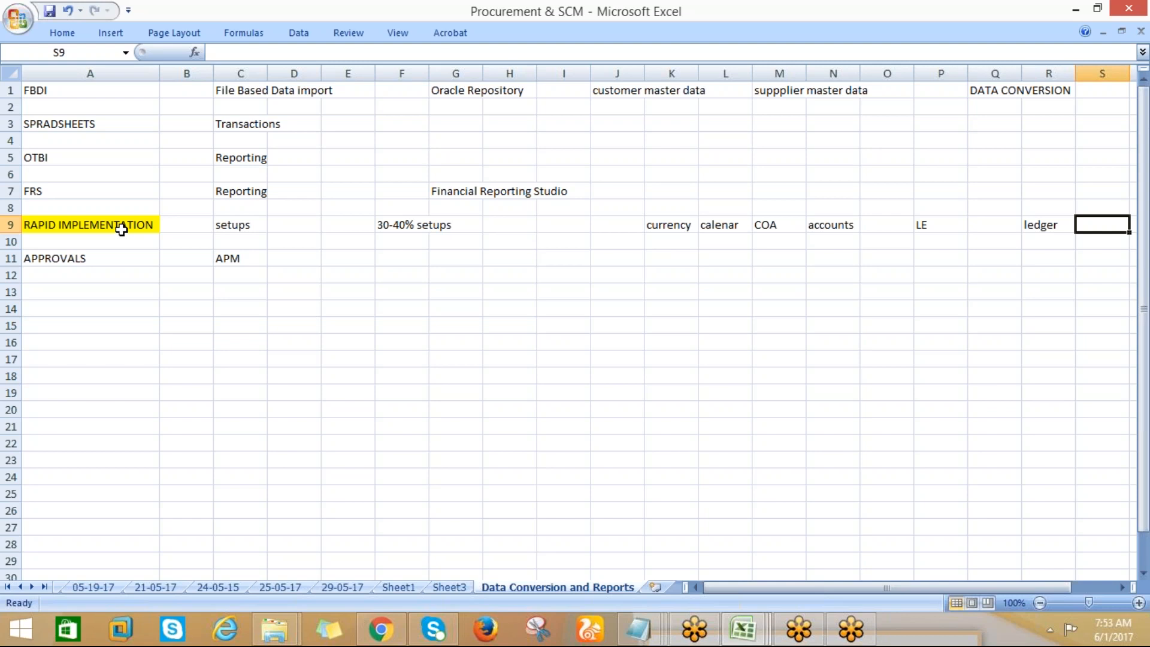
List Enterprise, LE, LED, BU and INV down column K in cells K12 to K16
left_click(679, 264)
left_click(679, 271)
type("Enterprise")
key("Return")
type("LE")
key("Return")
type("LED")
key("Return")
type("BU")
key("Return")
type("INV")
key("Return")
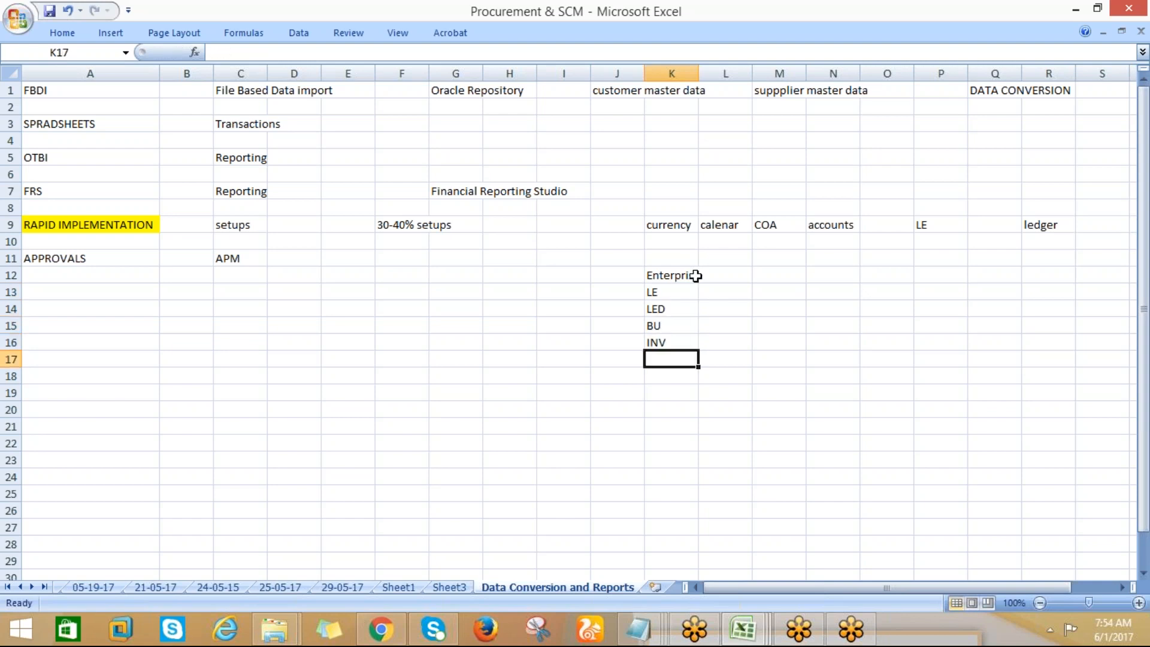
Enter 10, 10, 100 and 200 in M13 to M16 for LE, LED, BU and INV, and select those four cells
left_click(797, 294)
type("10")
key("Return")
type("10")
key("Return")
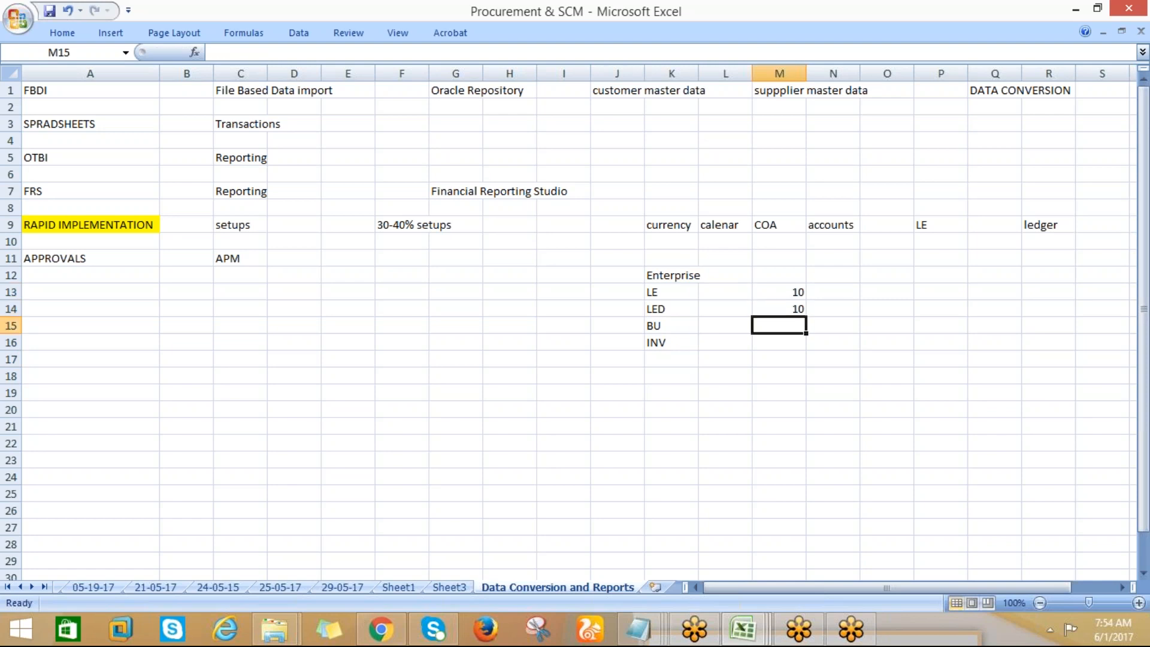
type("100")
key("Return")
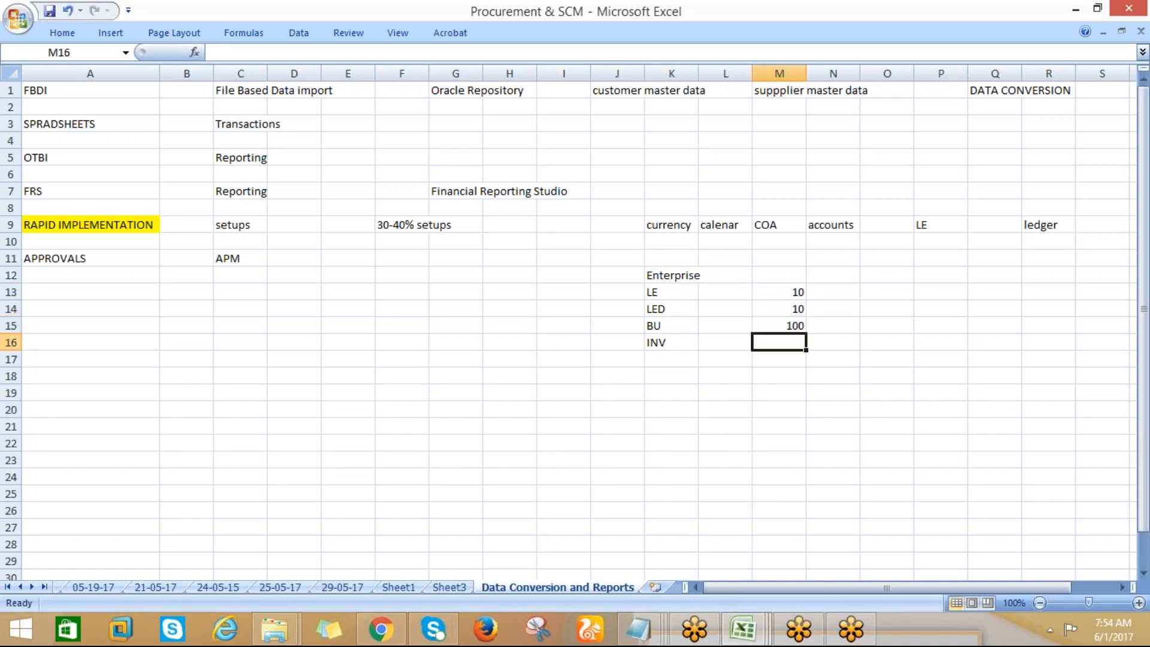
type("200")
key("Return")
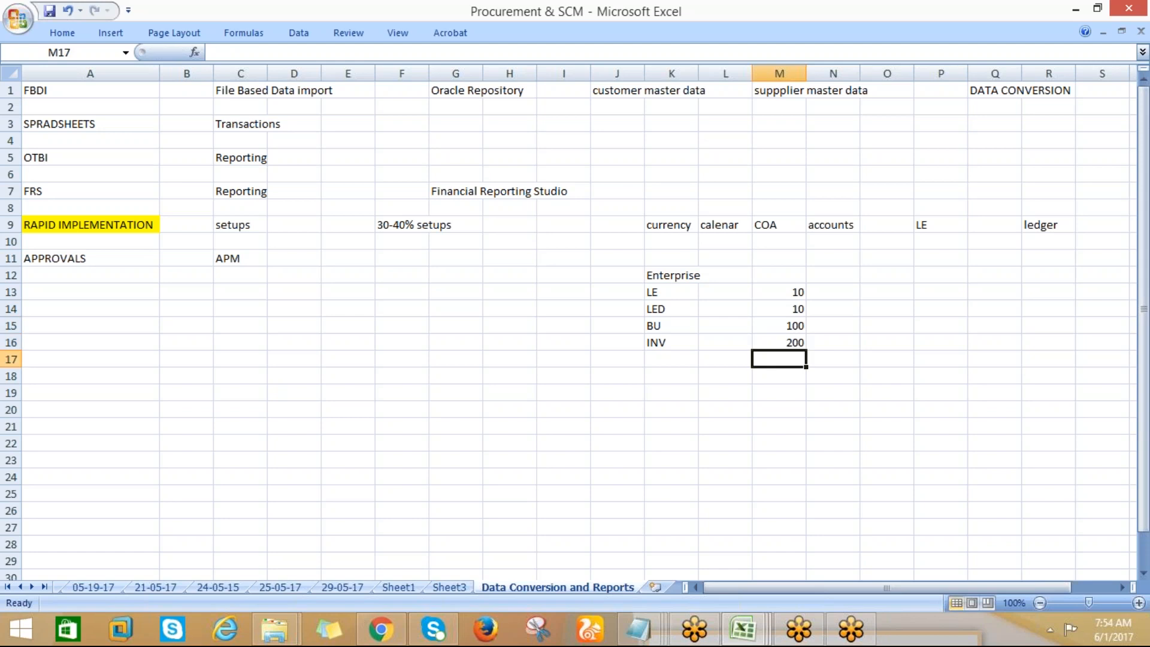
left_click_drag(799, 294, 801, 340)
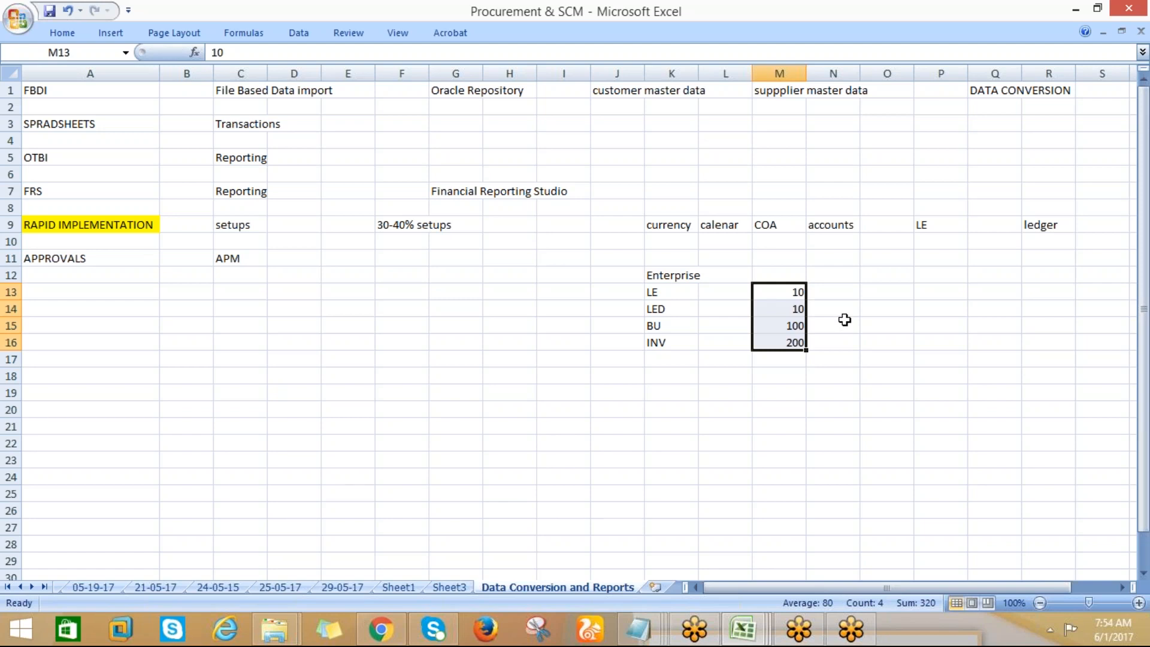
Switch to Chrome and sign out of the Oracle session, discarding the unsaved Manage Employment changes
left_click(405, 629)
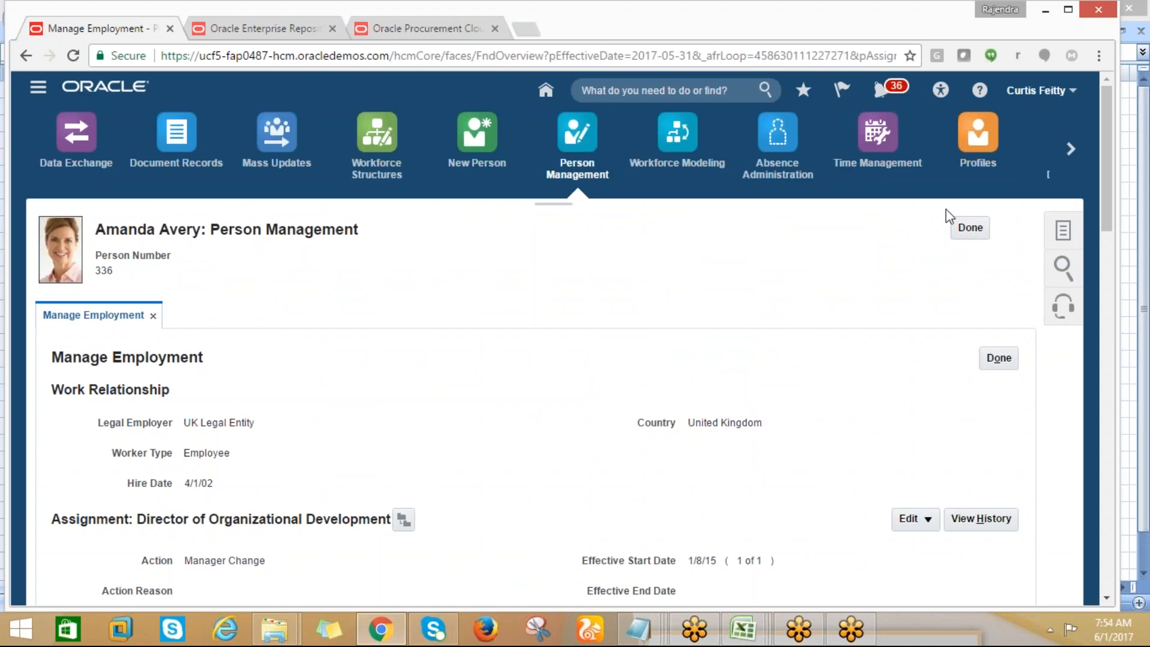
left_click(1070, 91)
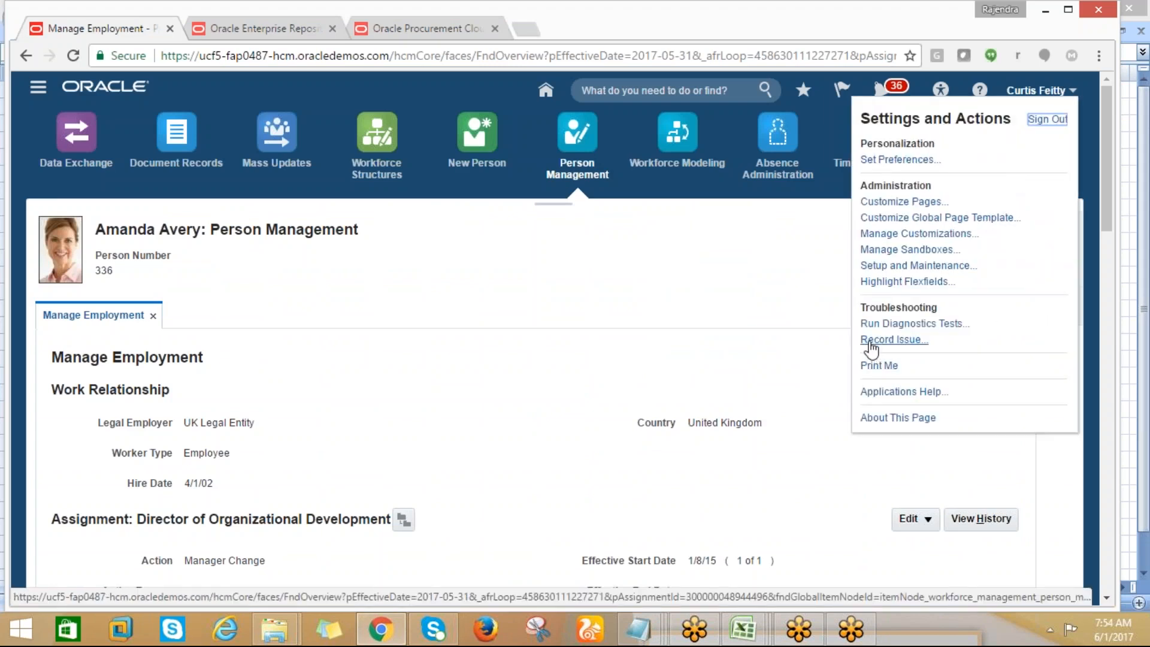
left_click(1045, 122)
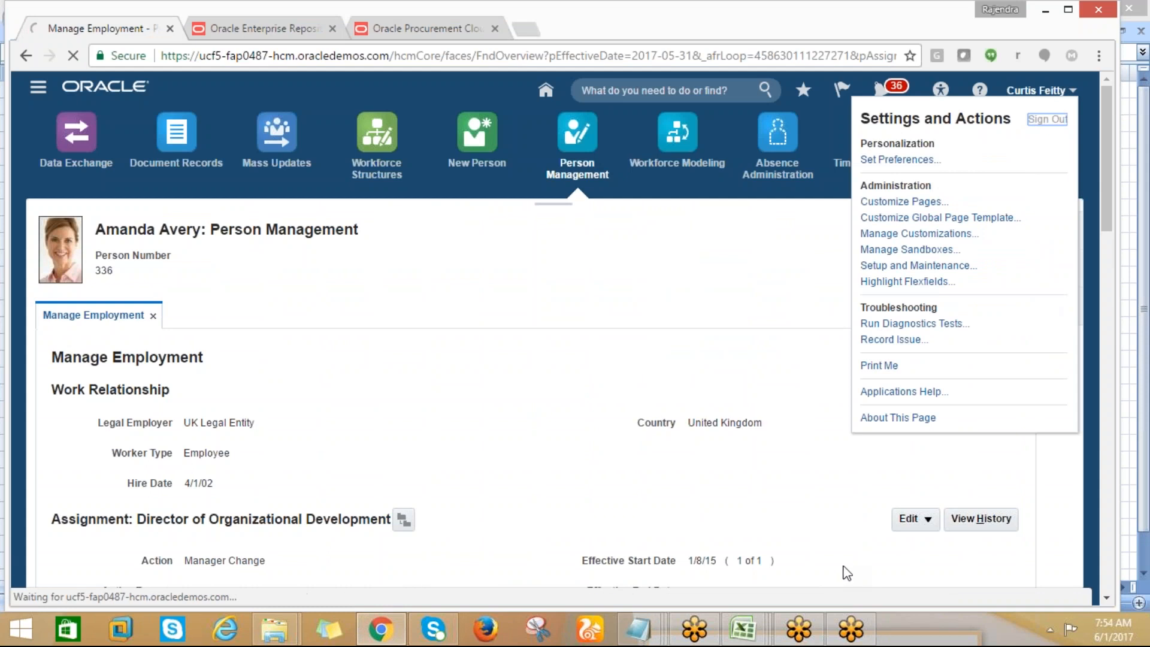
mouse_move(643, 634)
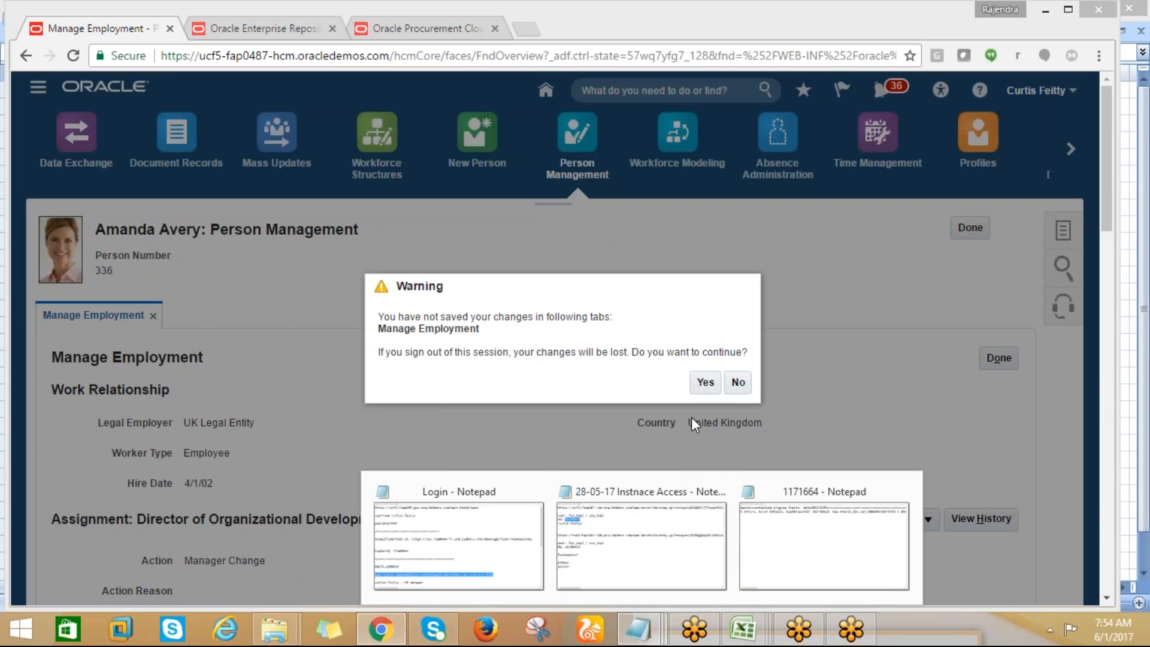
left_click(706, 383)
Copy the scm_impl user name from the 28-05-17 Instnace Access note into the User ID field of the Oracle sign-in page
left_click(730, 629)
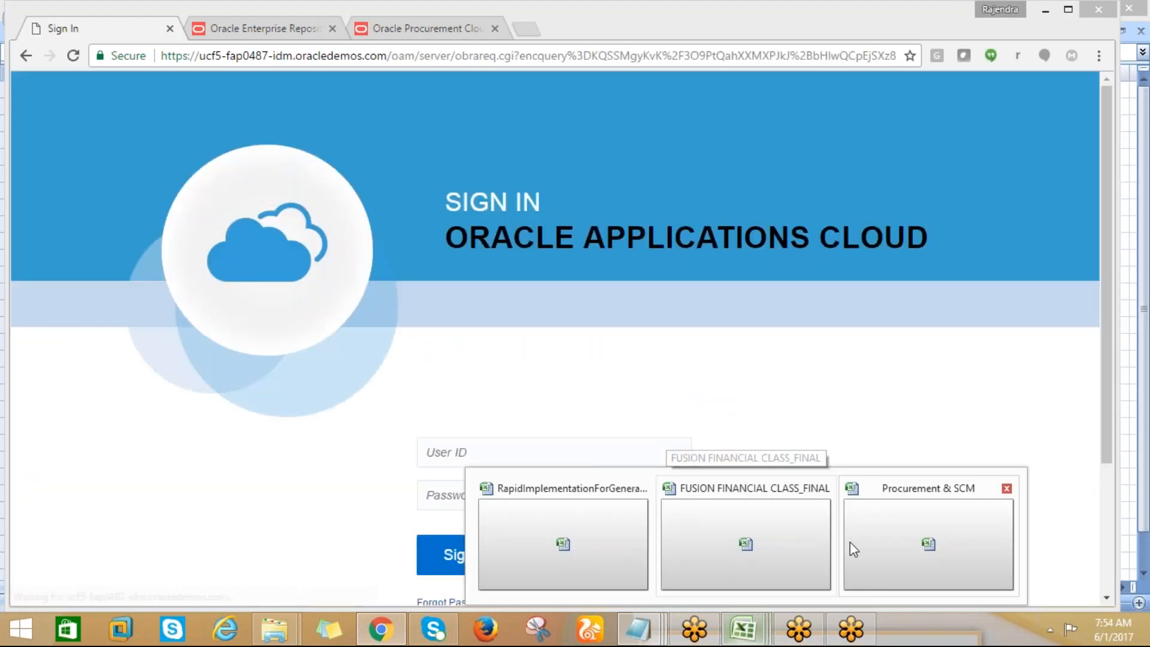
mouse_move(658, 612)
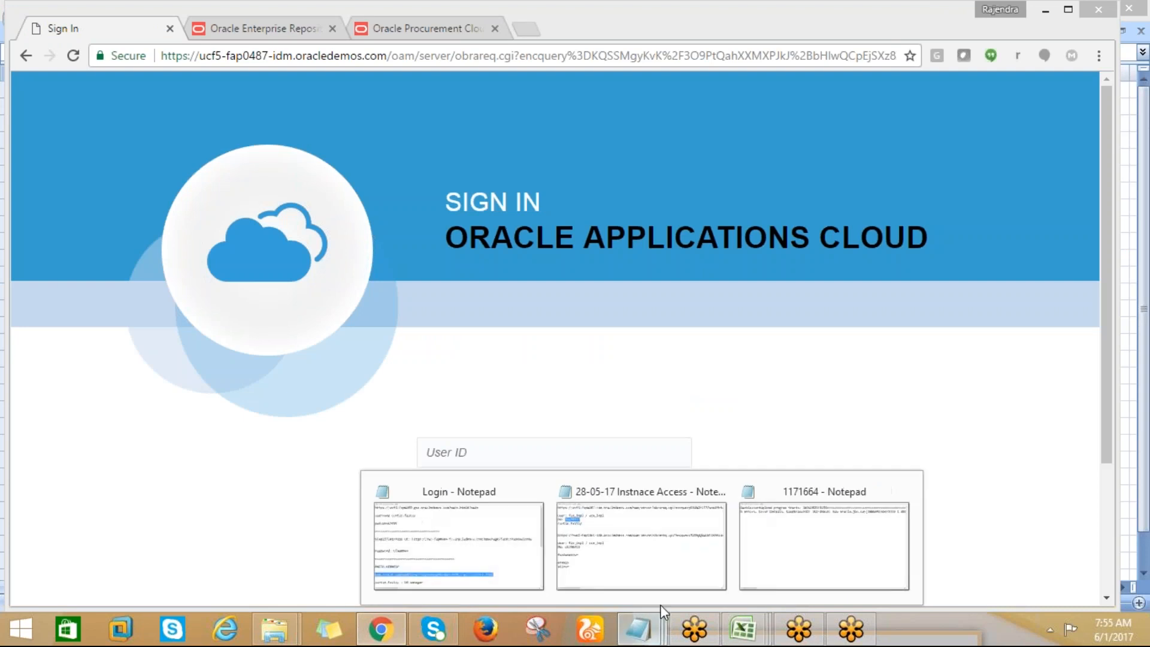
left_click(680, 569)
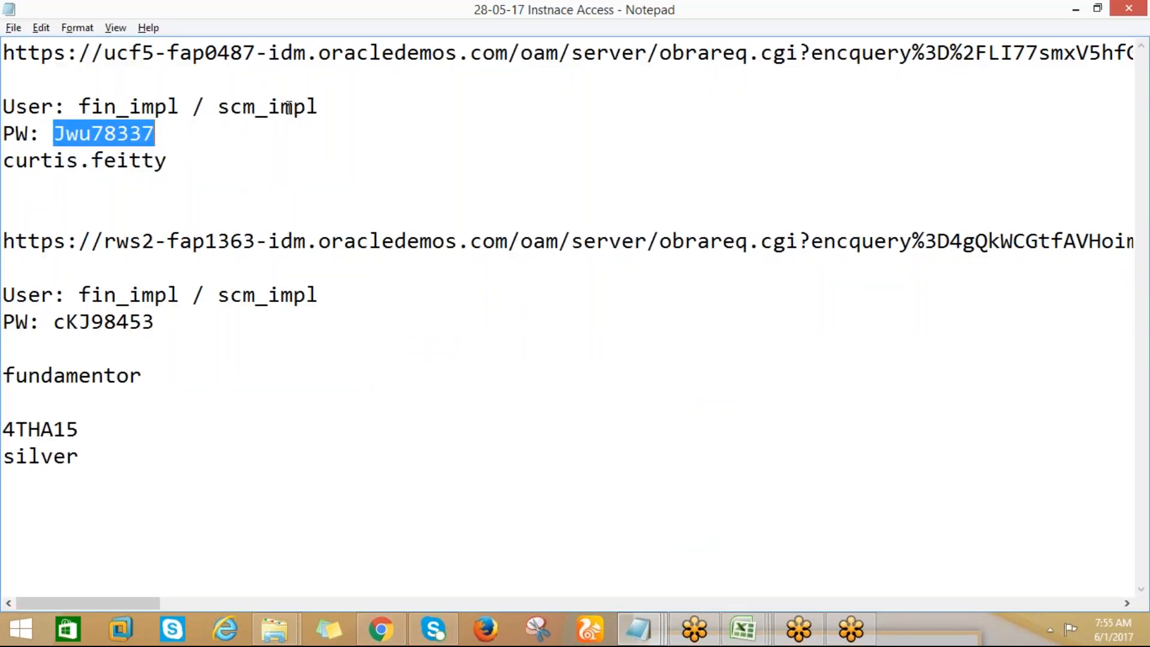
left_click_drag(322, 107, 226, 106)
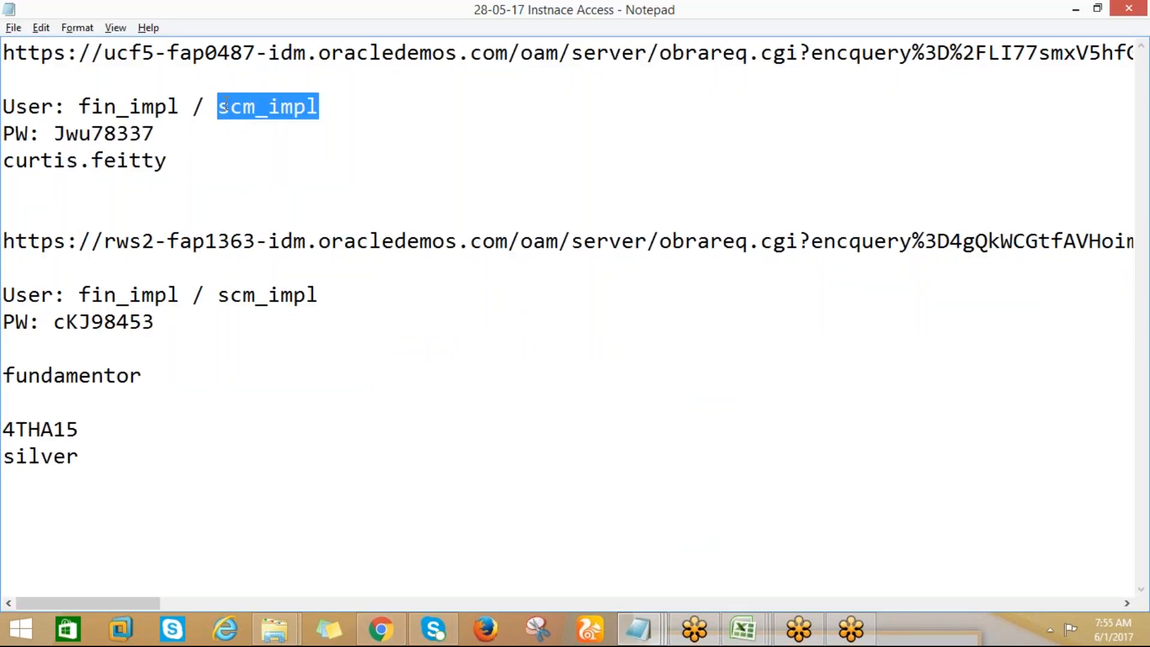
key("alt+Tab")
key("ctrl+v")
key("Tab")
Copy the matching account password from the Notepad note into the Password field and sign in to Oracle Applications Cloud
key("alt+Tab")
left_click_drag(156, 133, 60, 134)
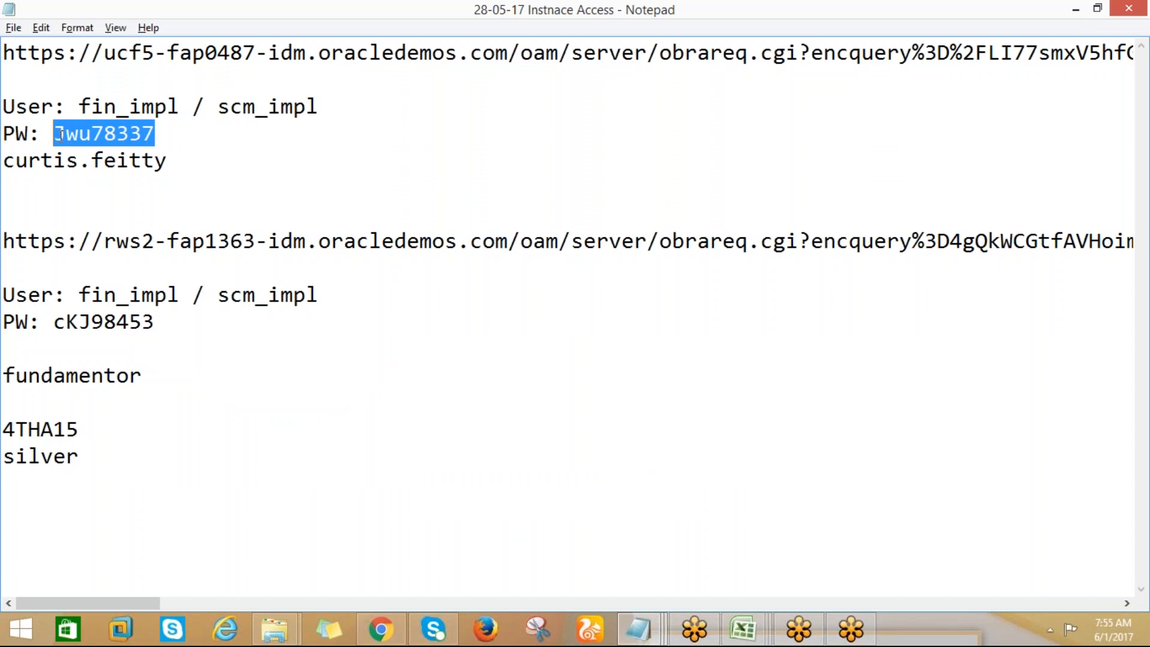
key("ctrl+c")
key("alt+Tab")
key("ctrl+v")
left_click(472, 571)
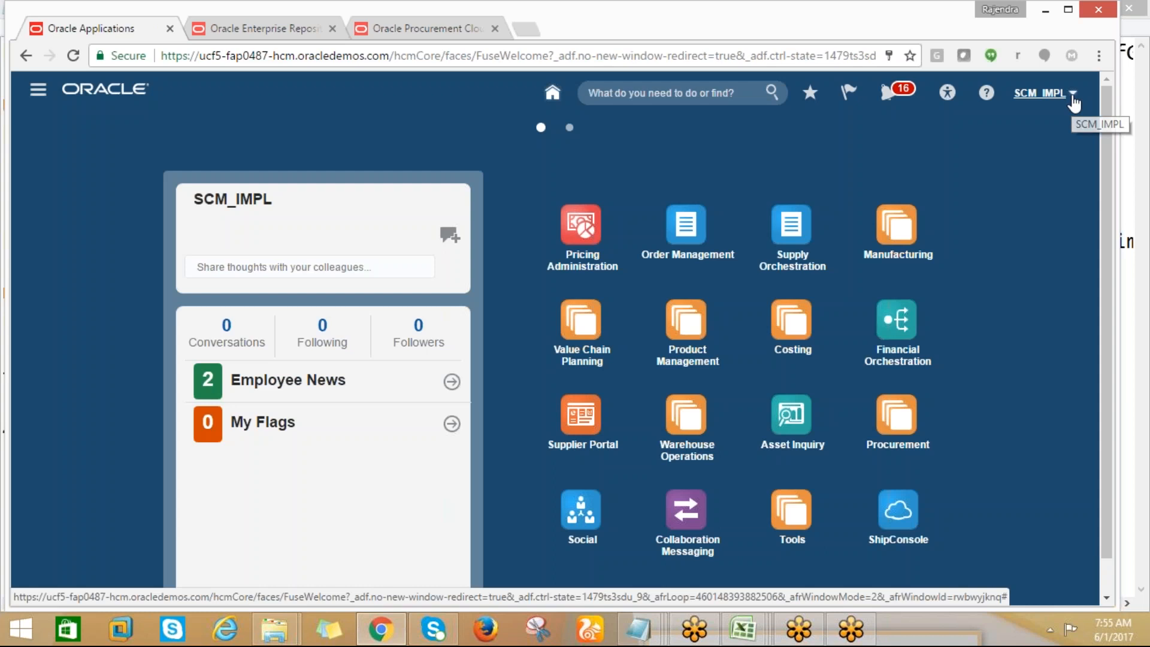
View the Instructions sheet of the RapidImplementationForGeneralLedger workbook and return to the Oracle home page
key("alt+Tab")
key("alt+Tab")
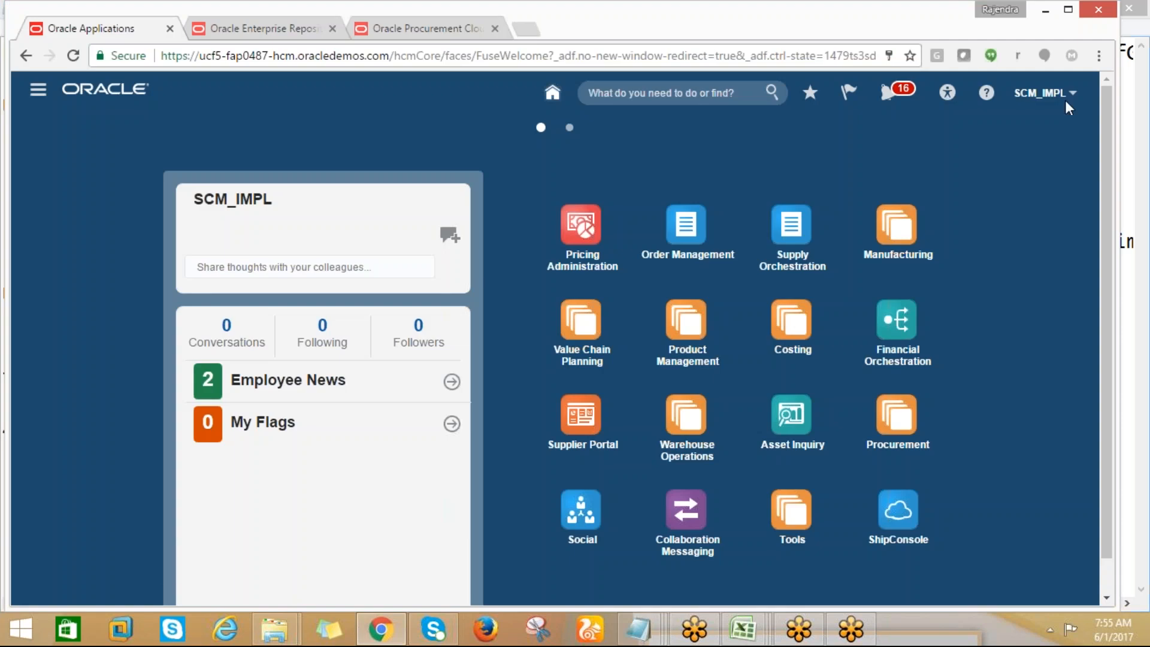
mouse_move(743, 637)
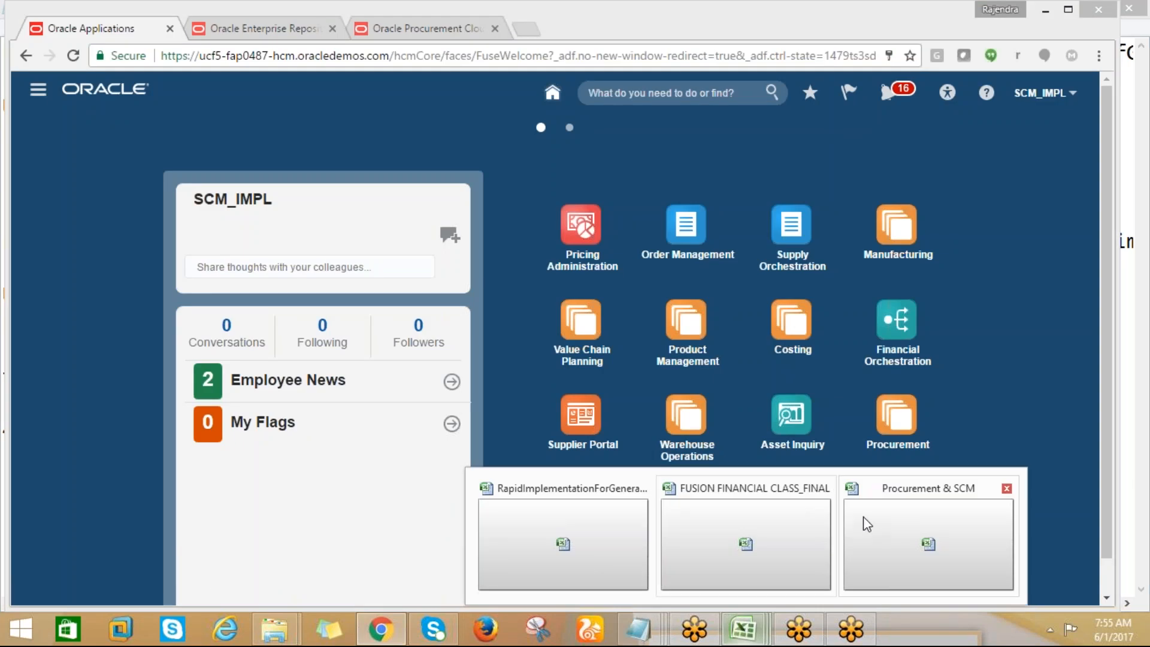
left_click(609, 532)
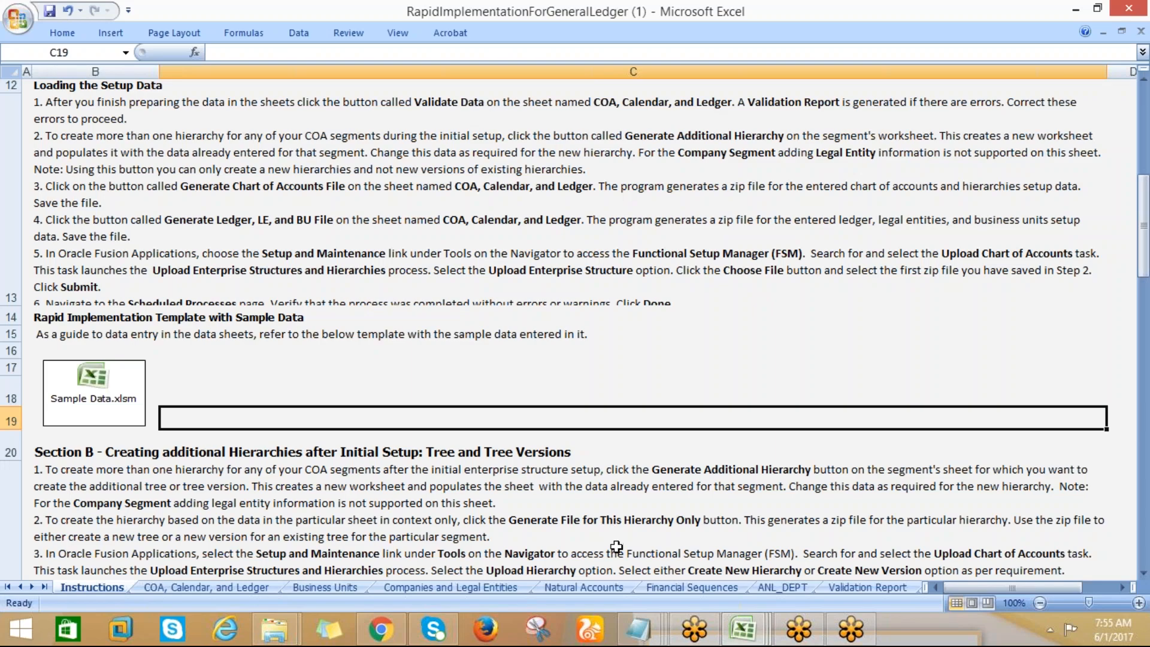
left_click(379, 634)
key("alt+Tab")
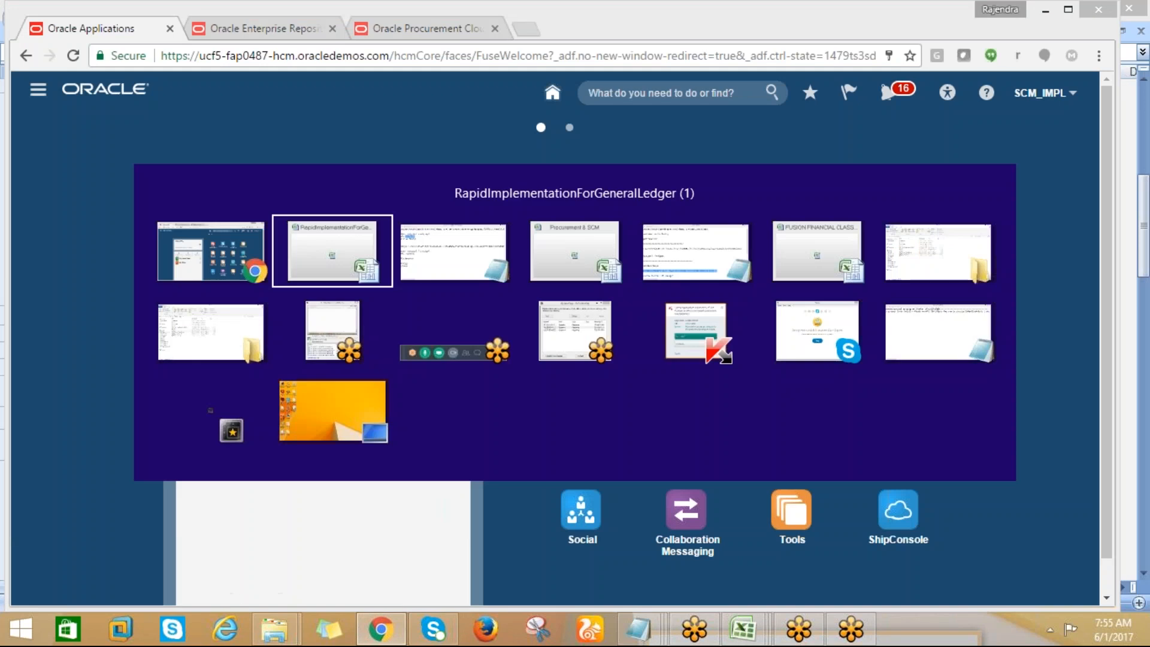
key("alt+Tab")
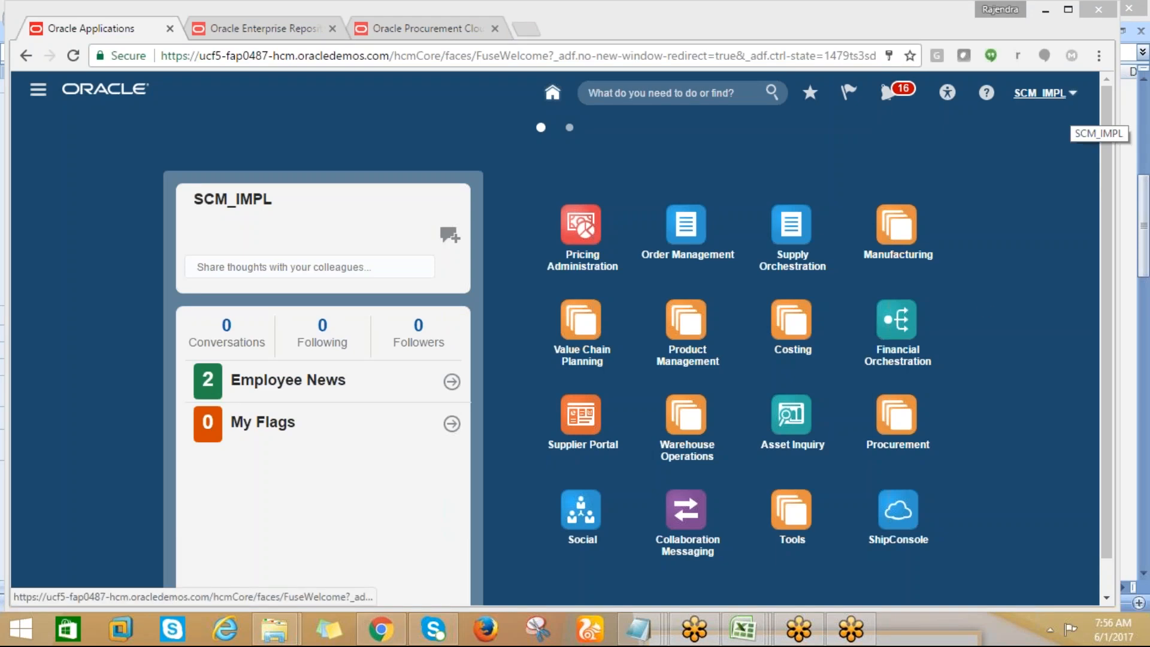
key("alt+Tab")
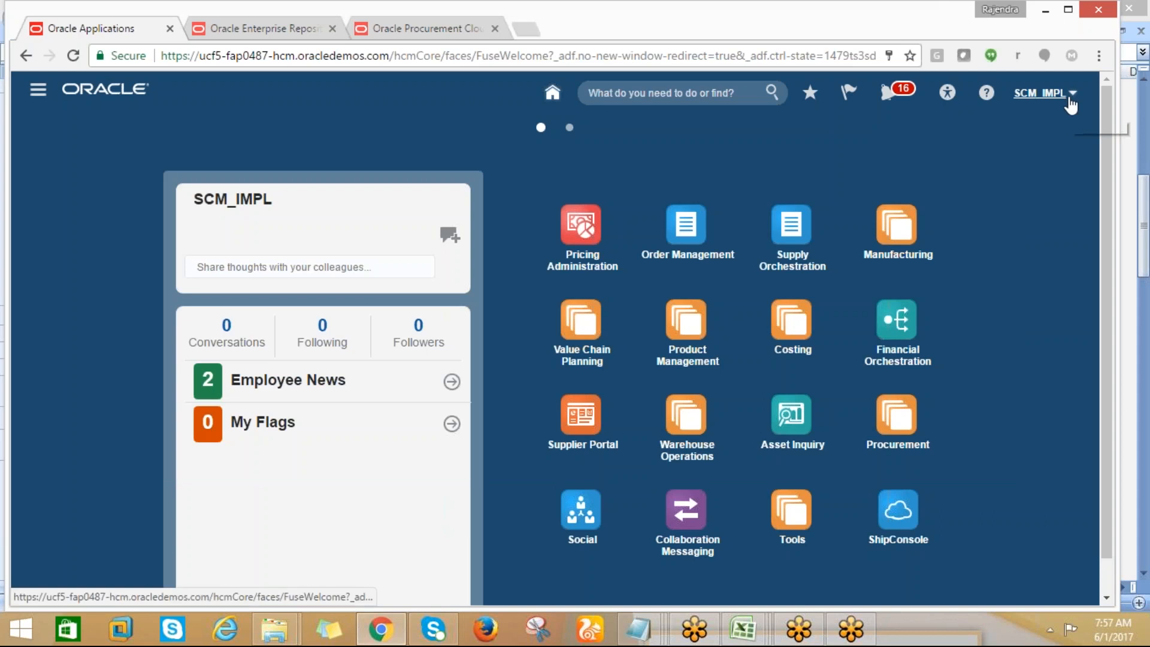
Open Setup and Maintenance and search its tasks for "rapid%"
left_click(1070, 94)
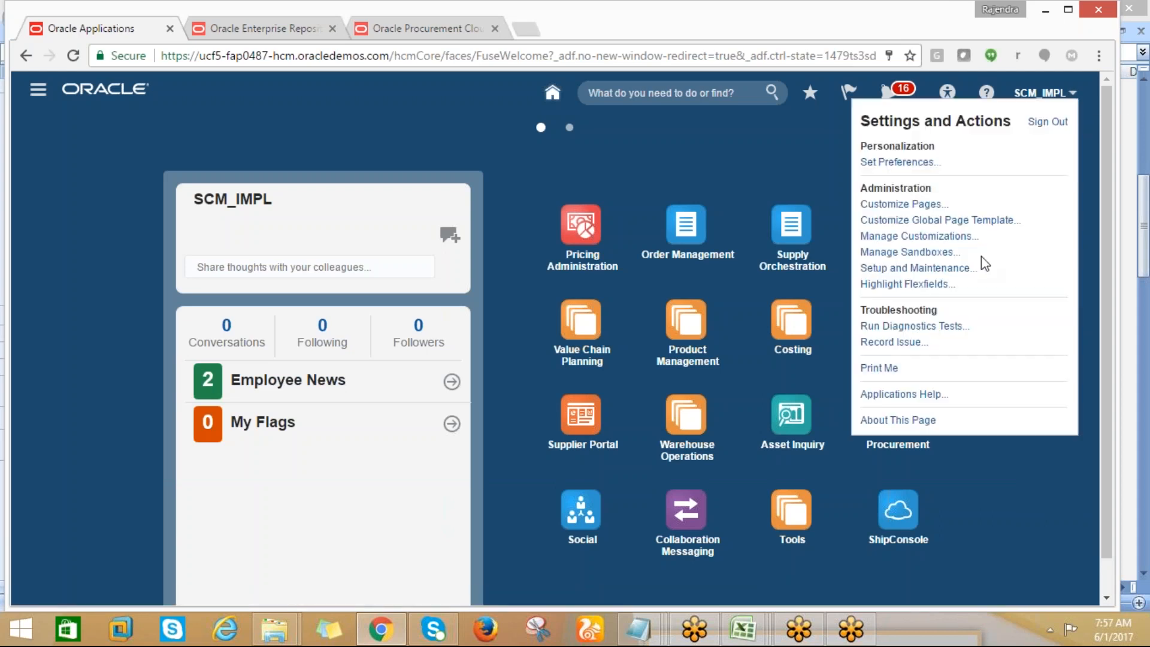
left_click(902, 268)
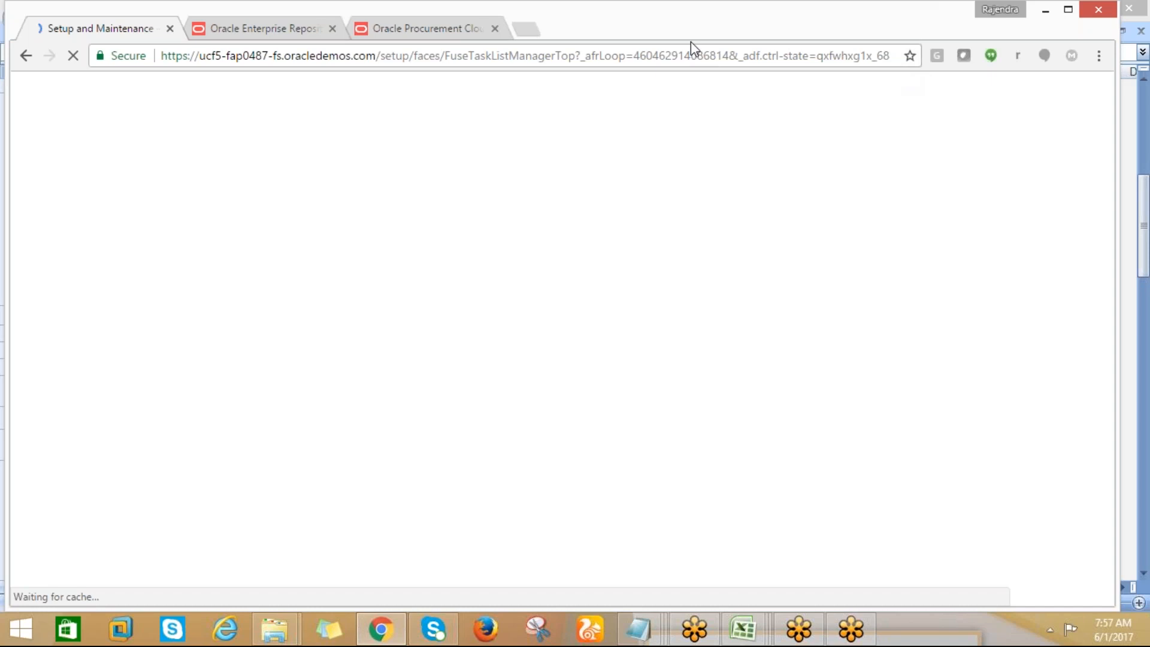
left_click(643, 127)
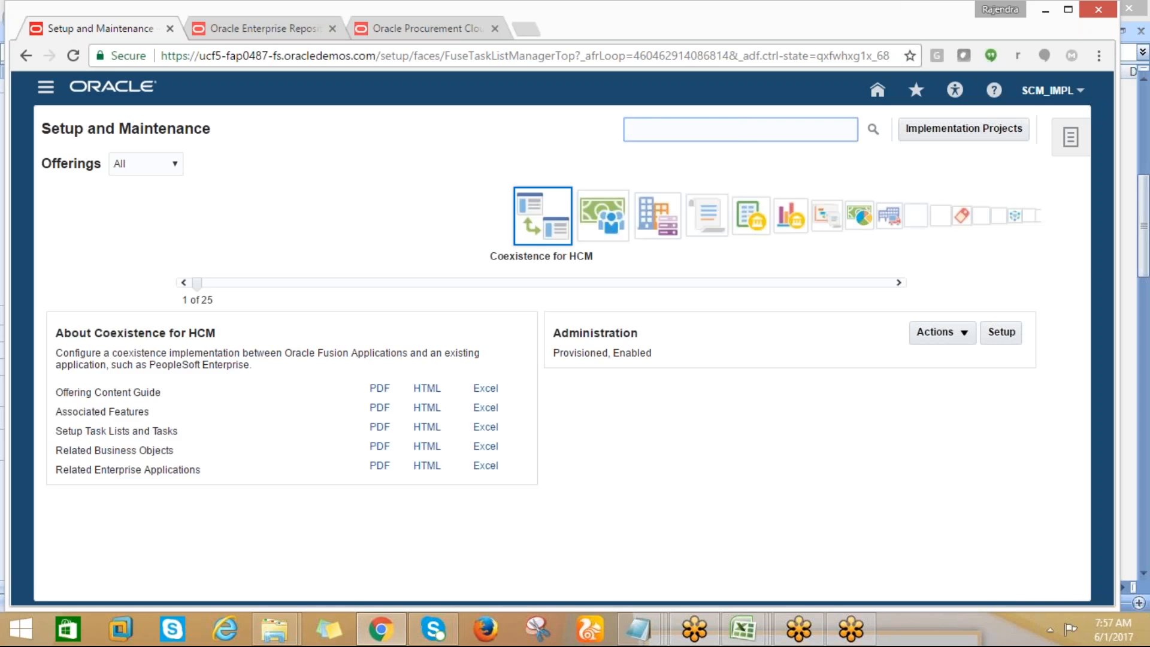
type("rap")
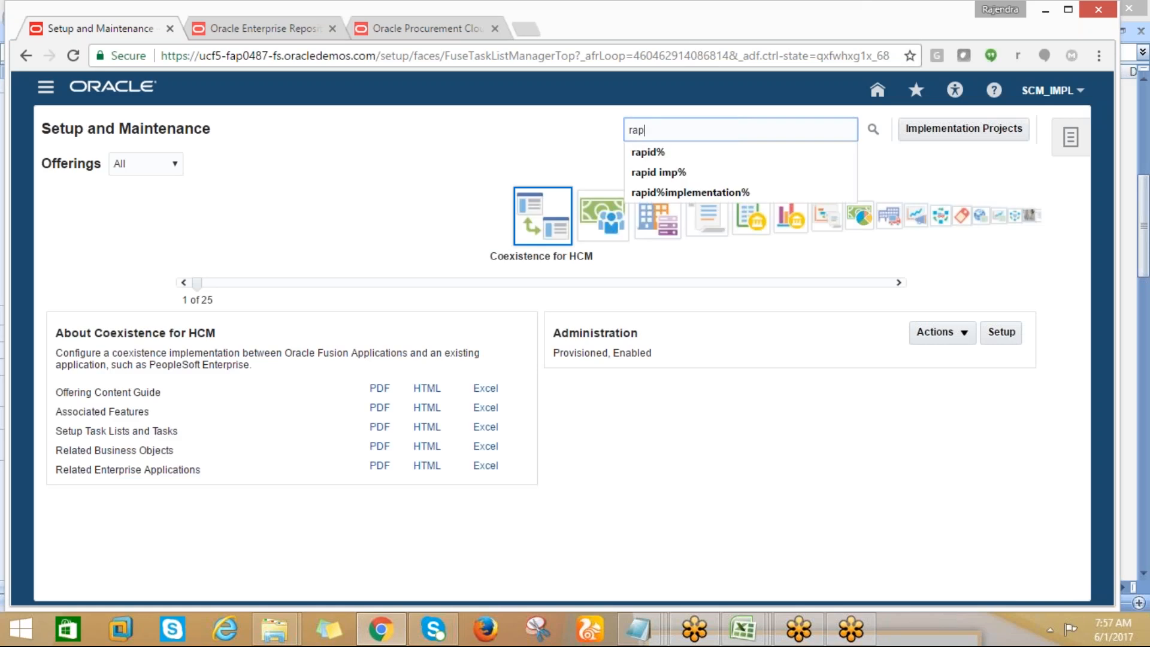
type("id%")
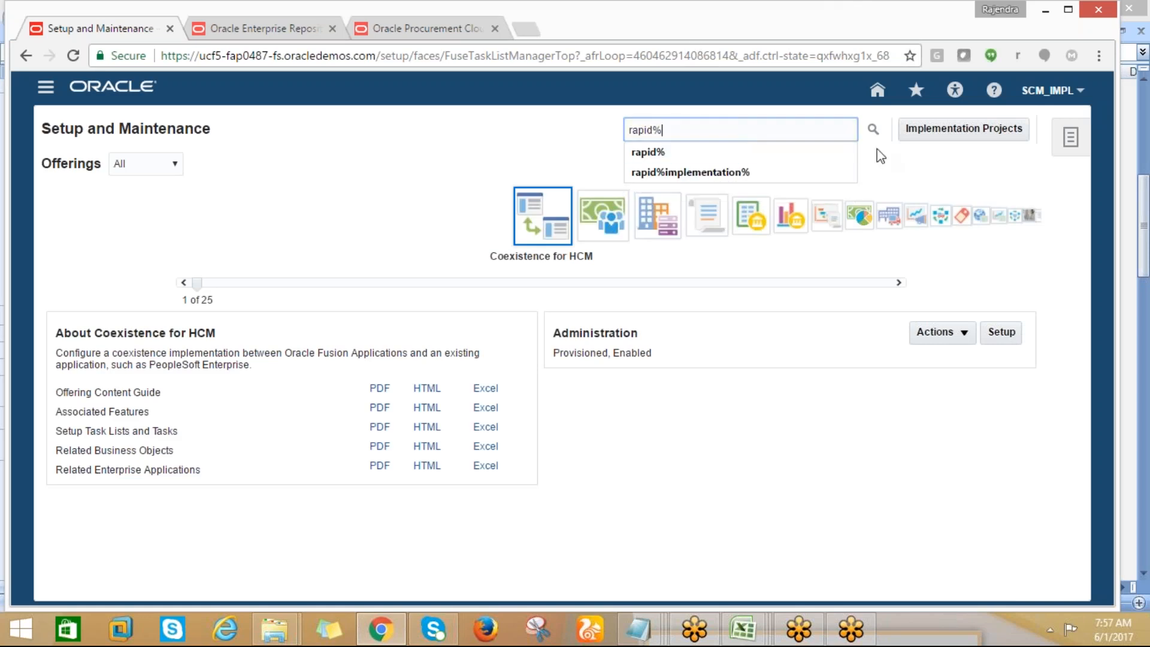
left_click(873, 129)
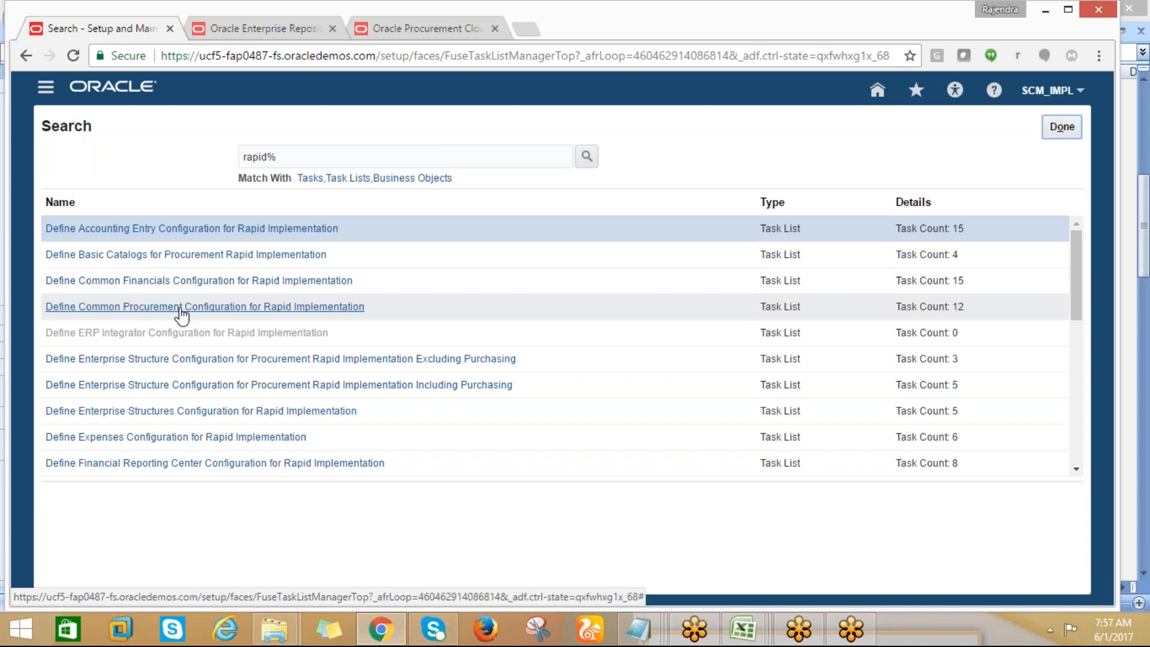
Open the Define Common Procurement Configuration for Rapid Implementation task list and examine its Manage Locations and Configure Basic Enterprise Structure for Procurement tasks
left_click(235, 308)
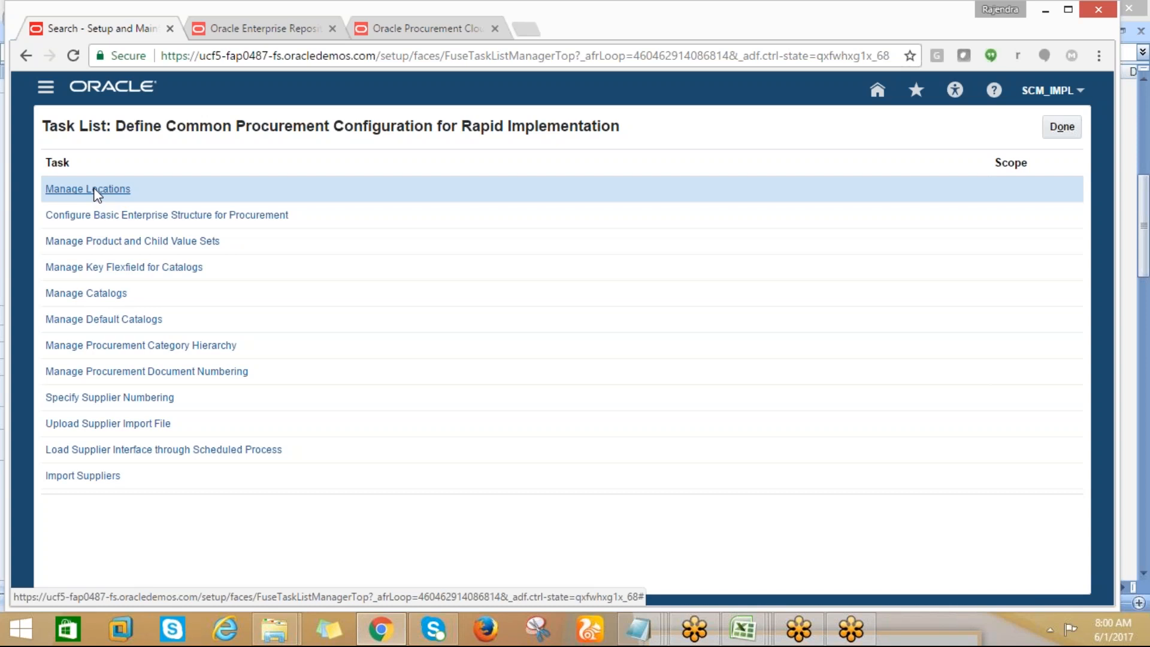
left_click(94, 189)
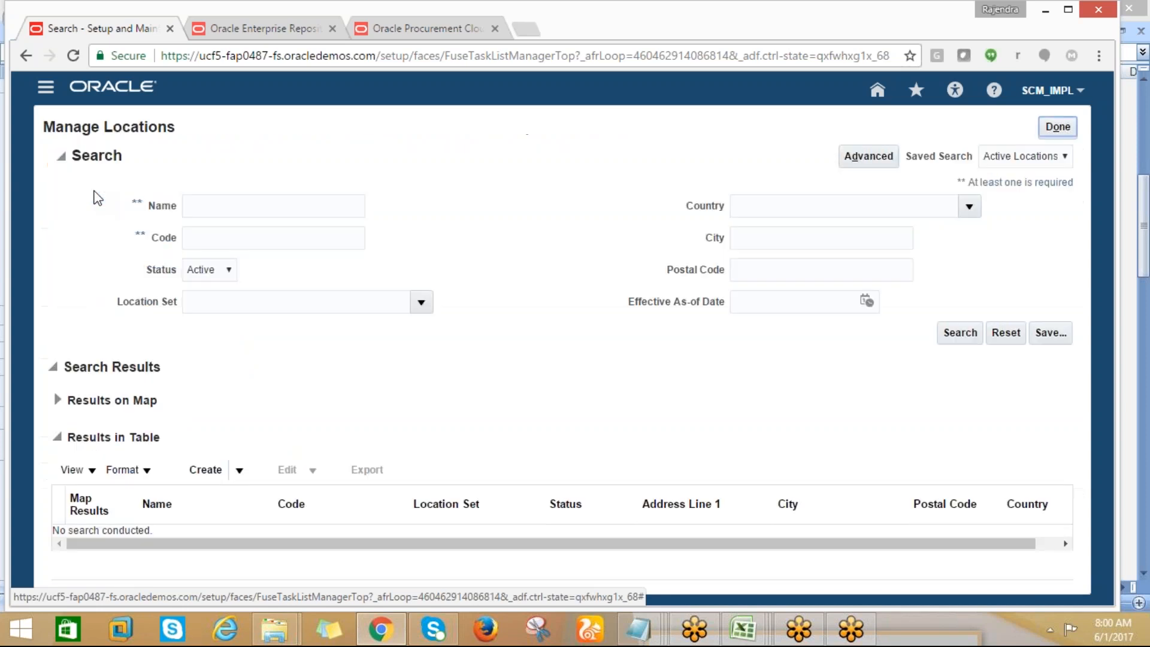
left_click(1055, 119)
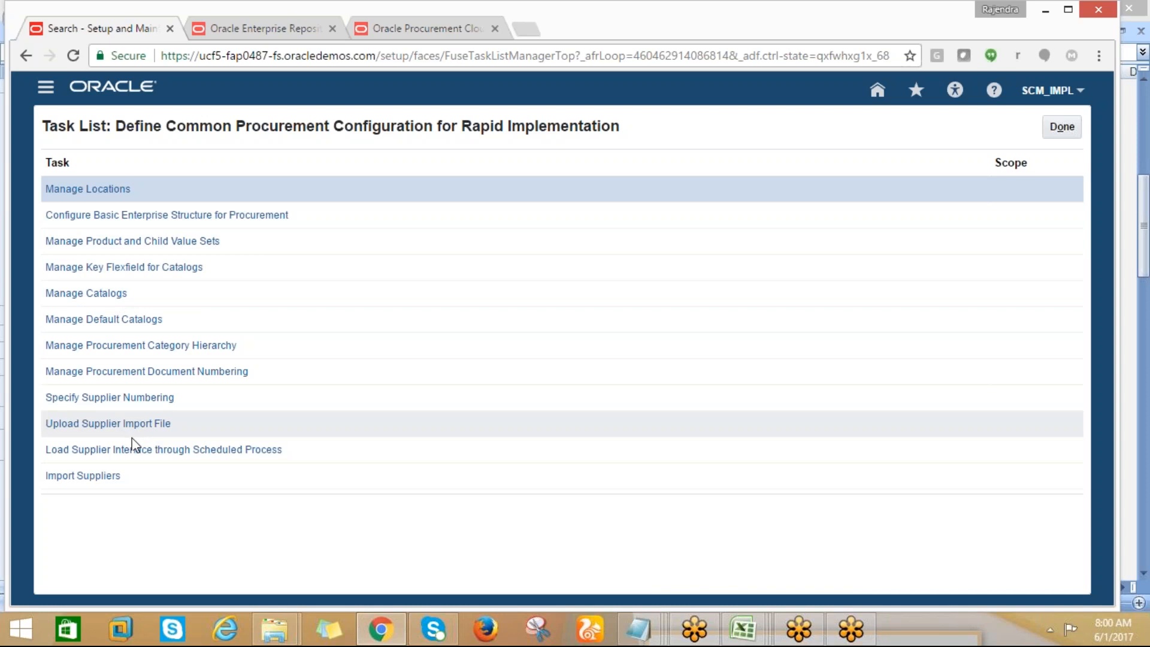
left_click(73, 223)
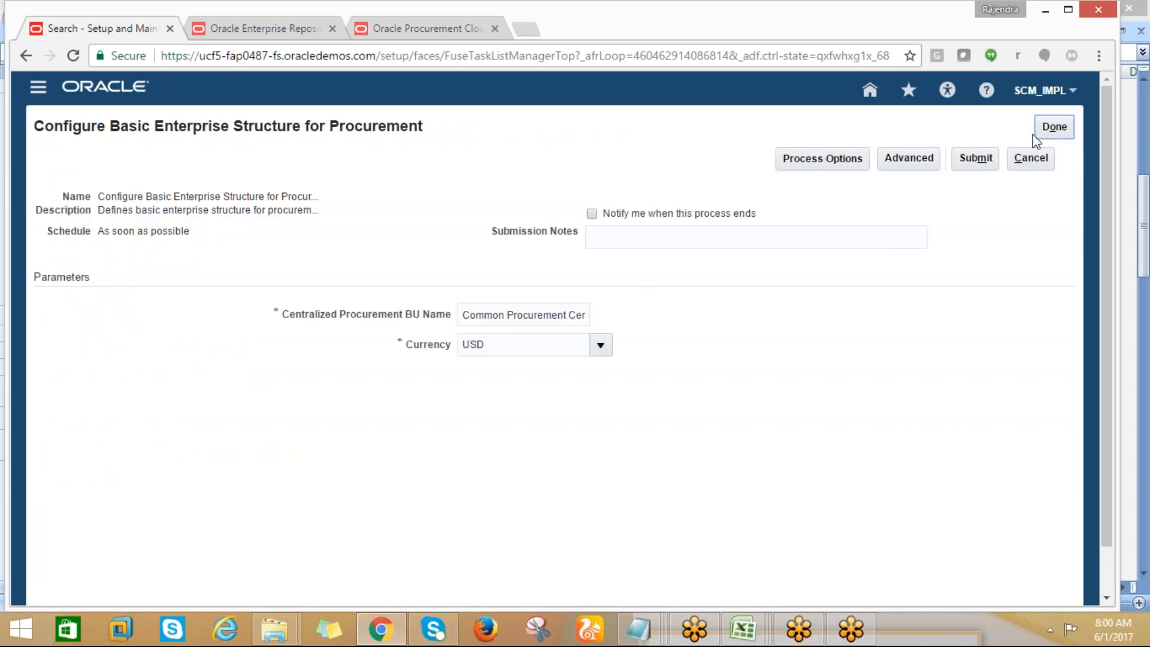
Cancel the Configure Basic Enterprise Structure for Procurement process submission and close its task list to return to the search results
left_click(1033, 165)
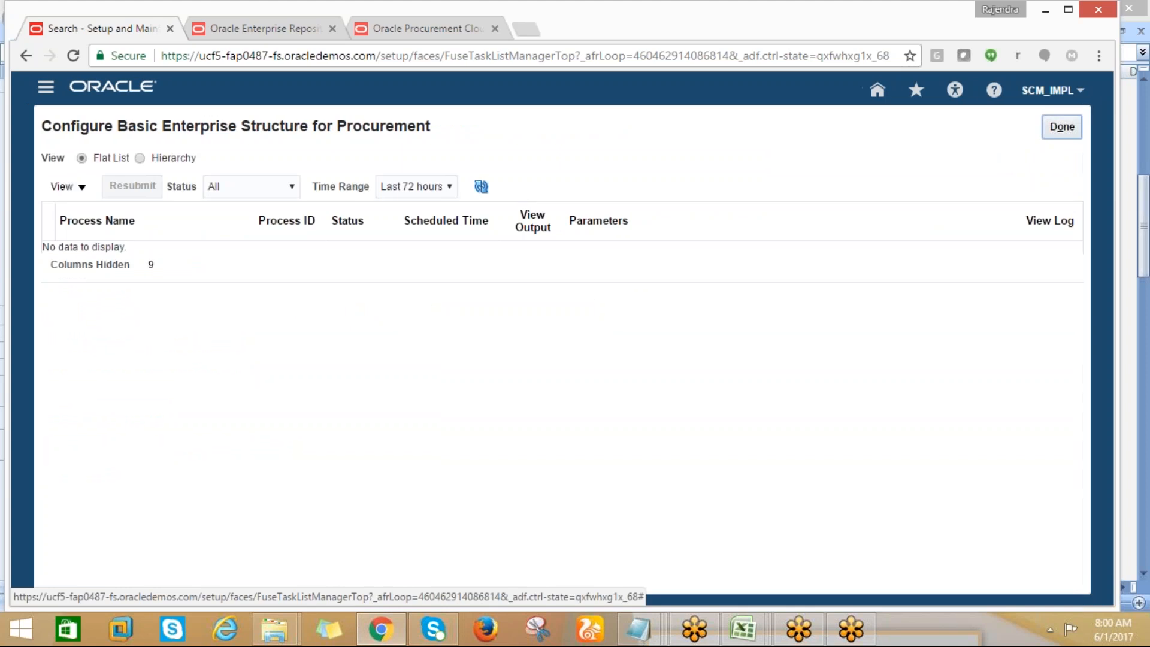
left_click(1062, 126)
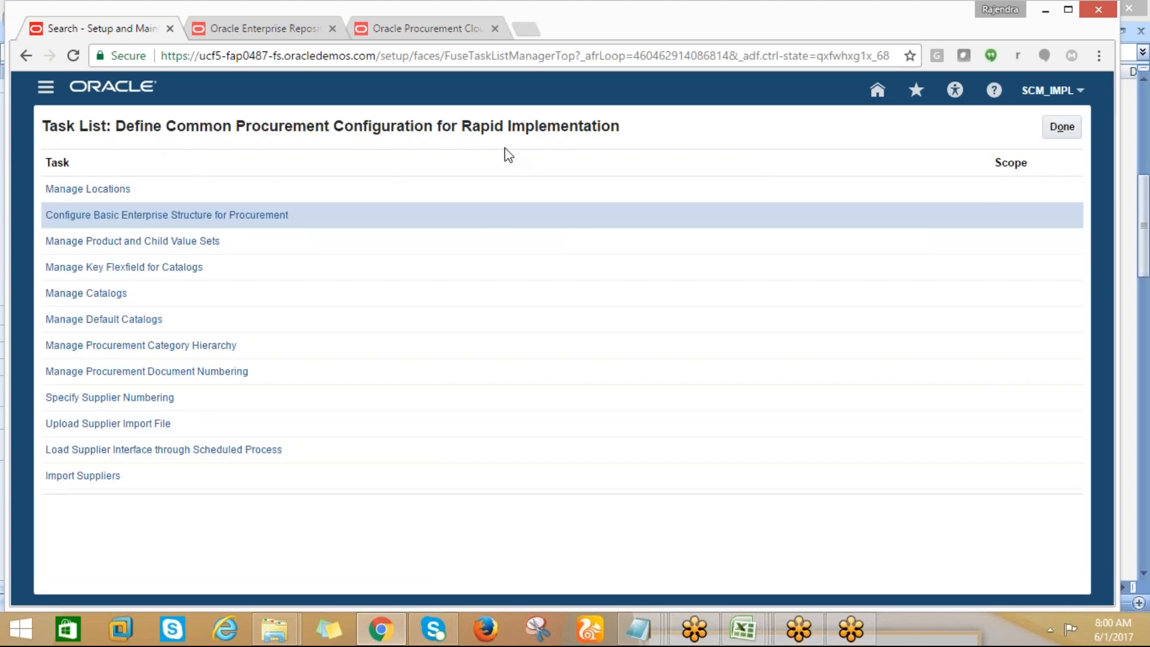
left_click(1062, 127)
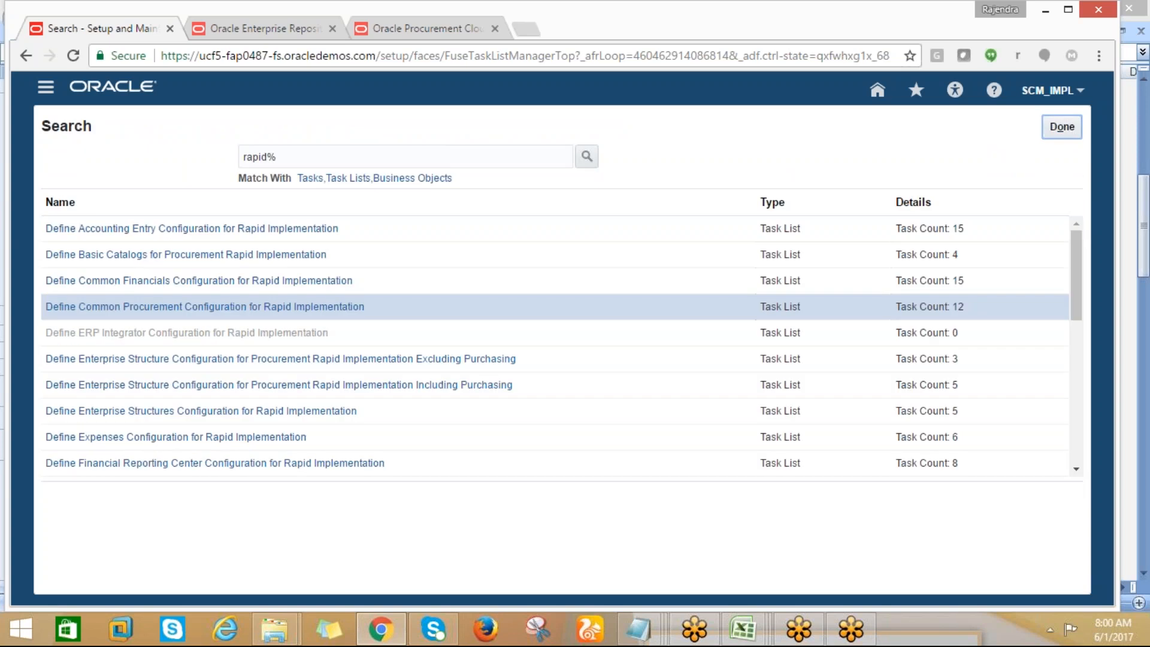
Search the setup tasks for "define%locat%" and open the Define Location Information task list
left_click_drag(288, 151, 235, 144)
type("defub")
key("BackSpace")
key("BackSpace")
type("u")
key("BackSpace")
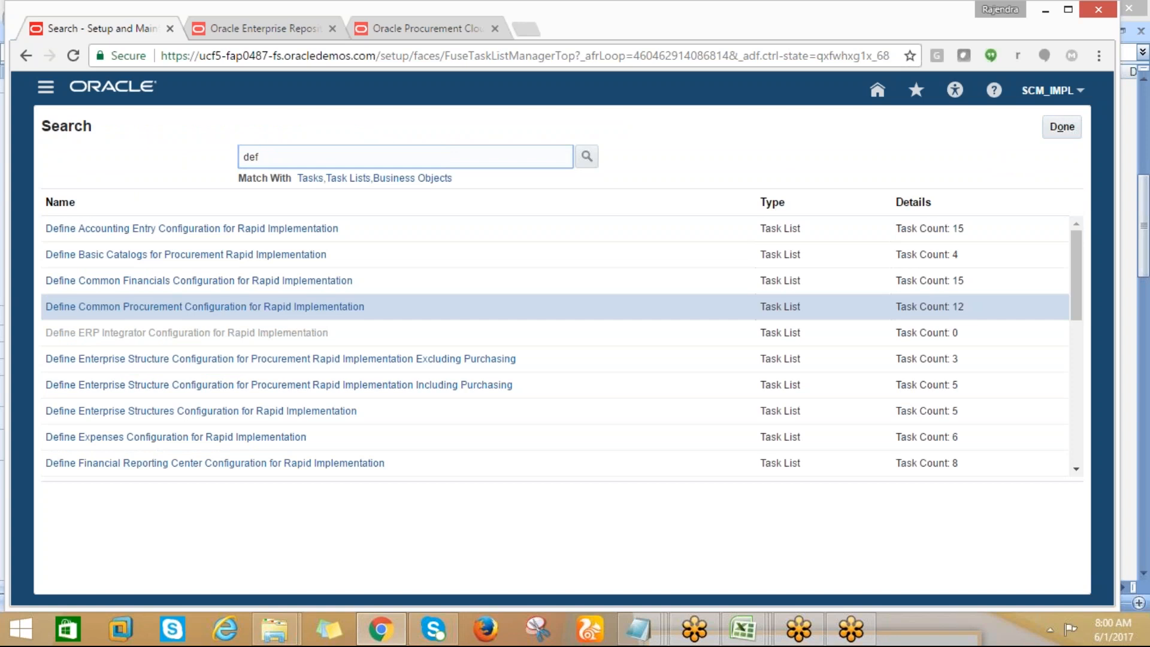
type("ine%locat%")
left_click(586, 157)
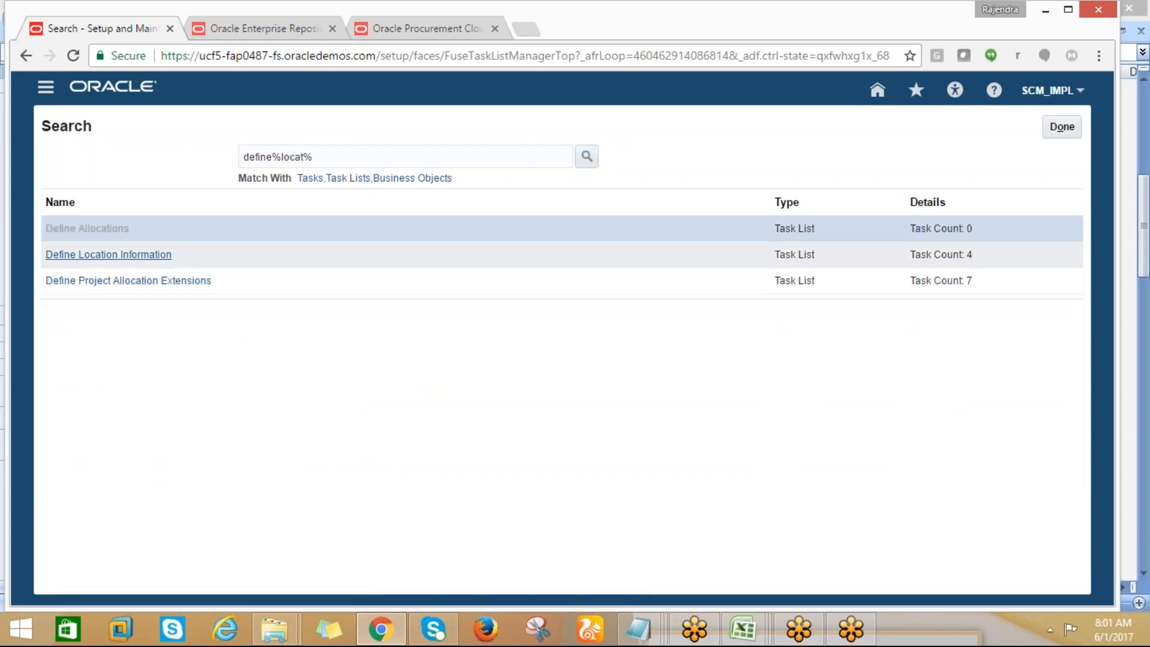
left_click(111, 256)
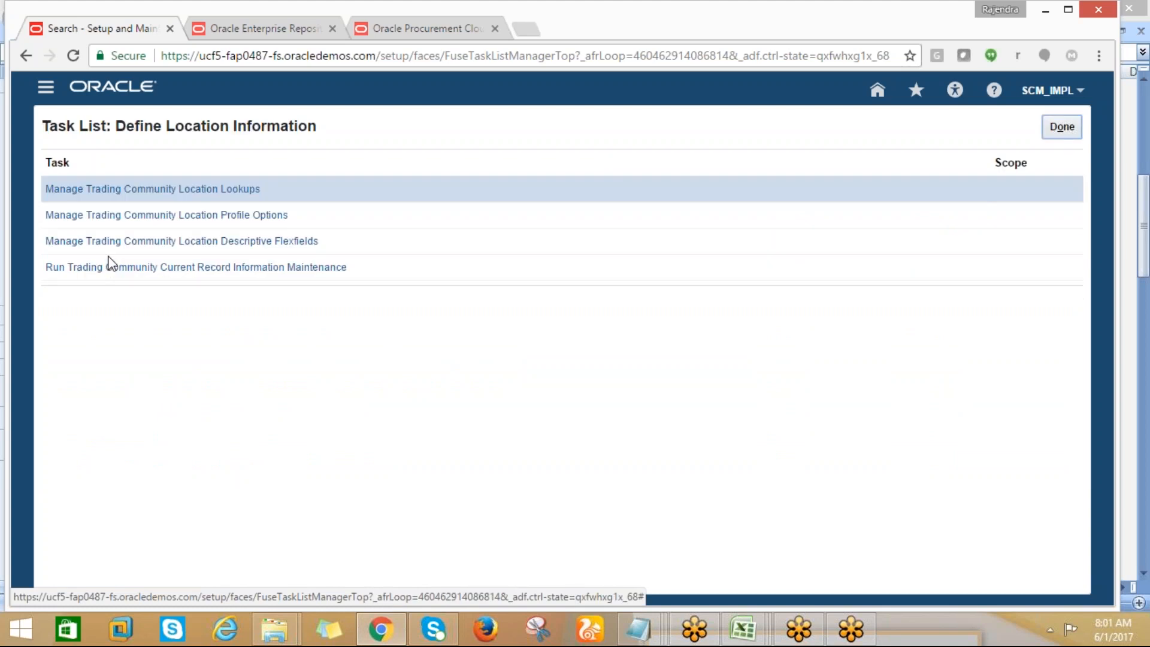
Return to the Oracle home page and reopen Setup and Maintenance
left_click(35, 56)
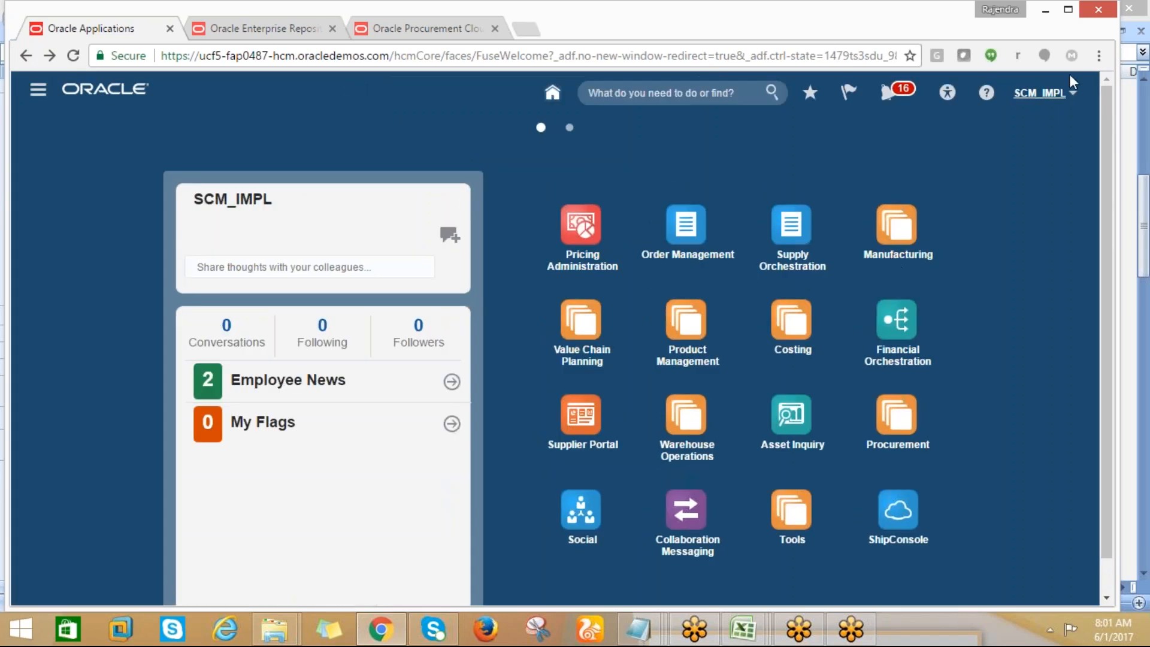
left_click(1072, 96)
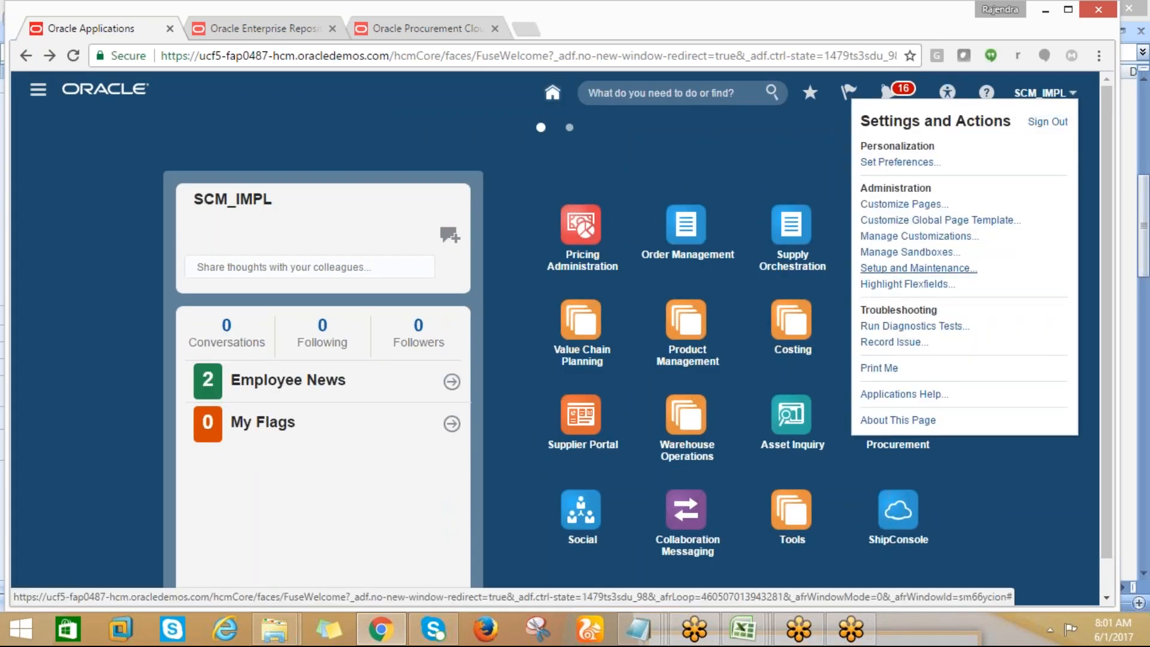
left_click(886, 271)
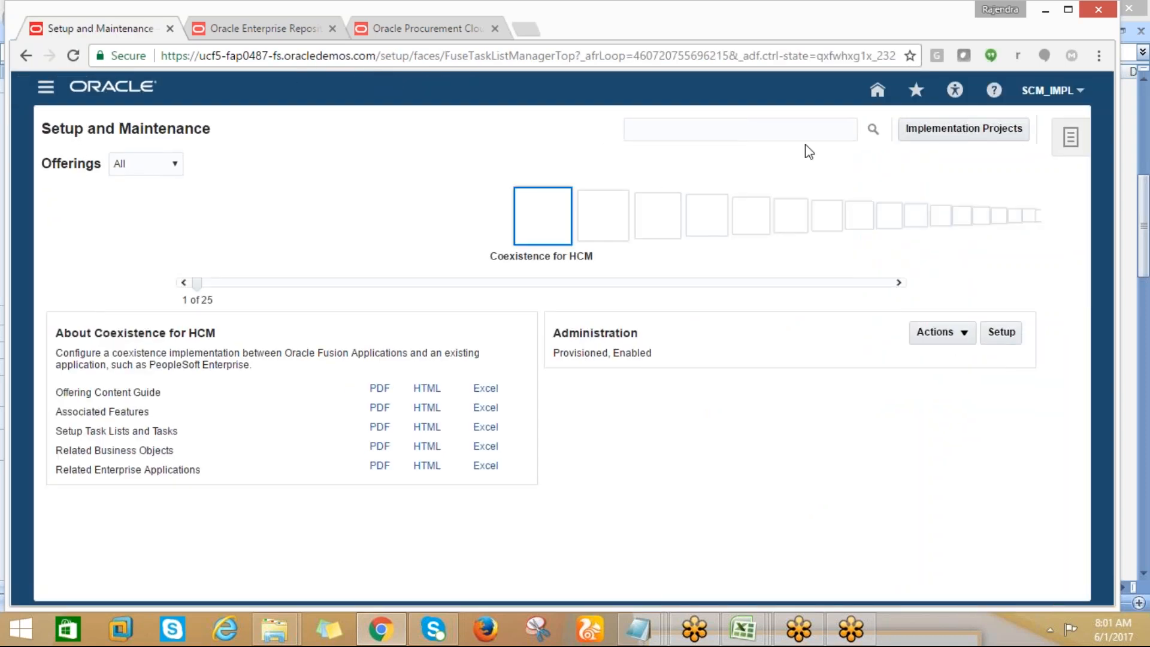
Browse the offerings through Obsolete: Price Management and Sales to Project Financial Management
left_click(743, 130)
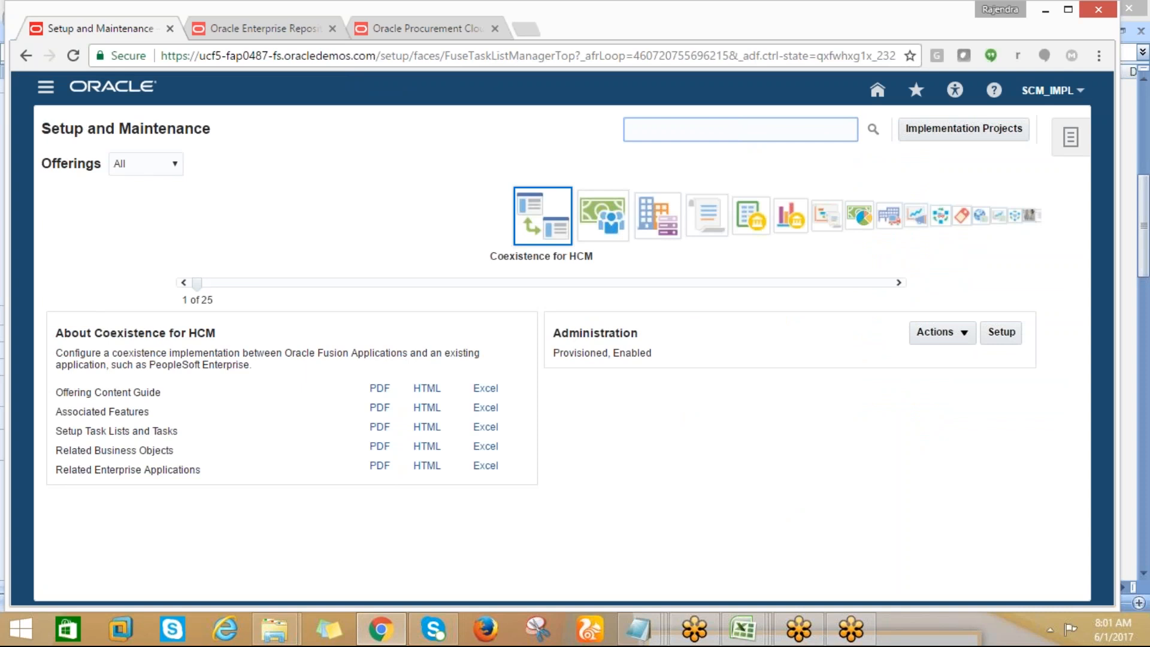
left_click(963, 217)
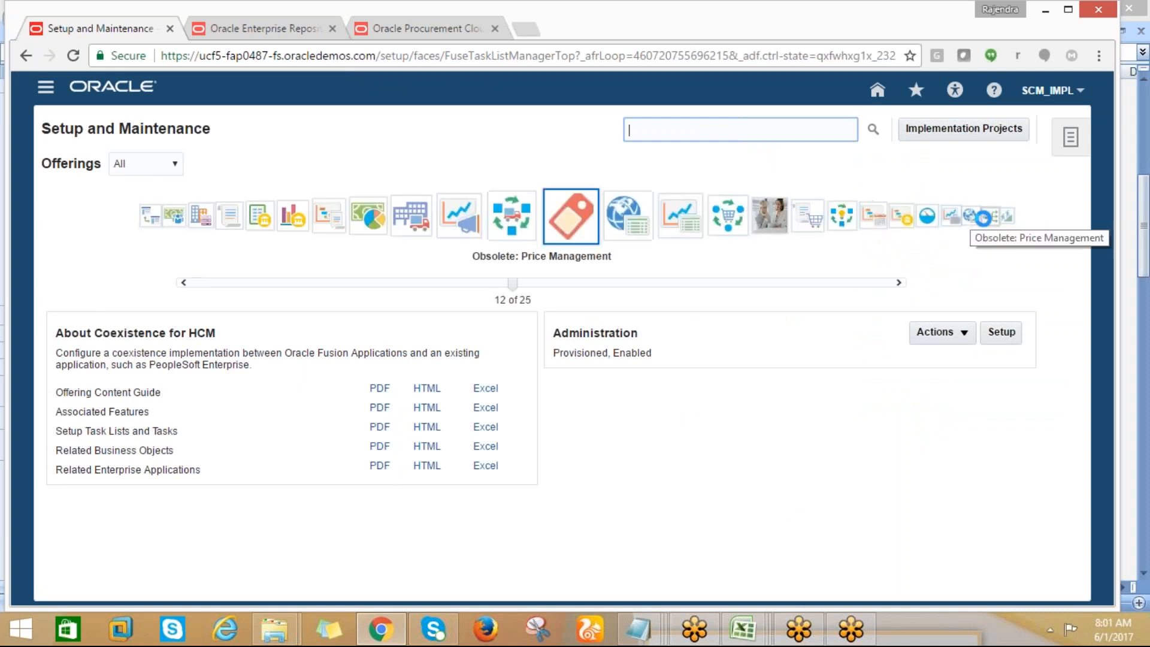
left_click(939, 217)
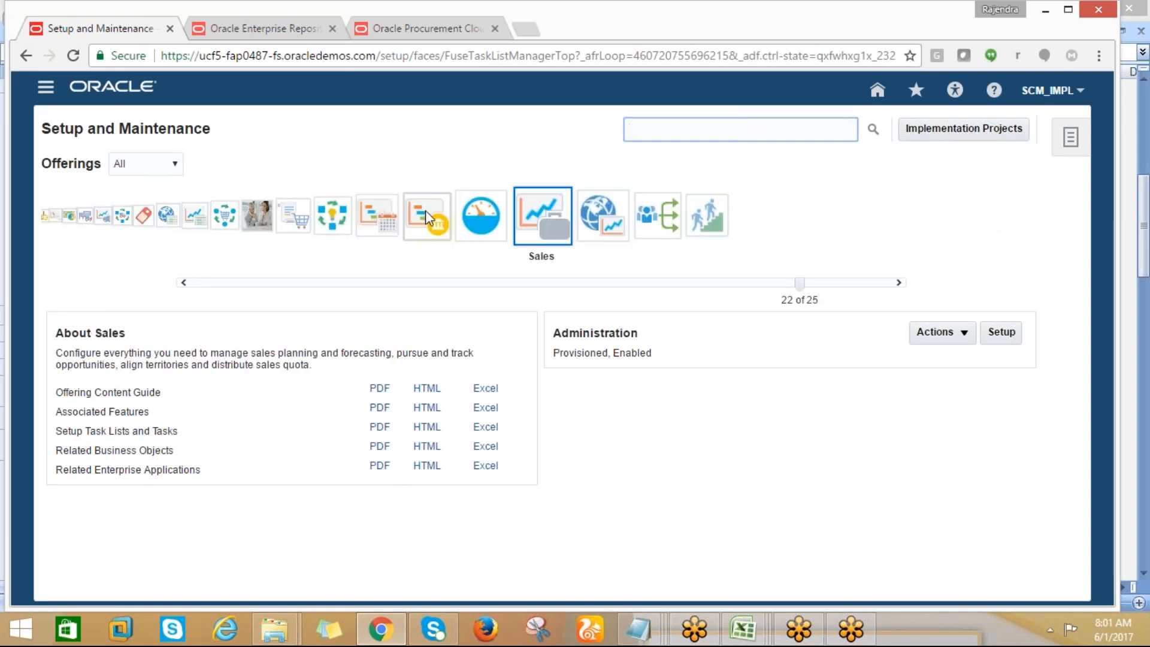
left_click(425, 210)
Search the setup tasks for "rapid%" and open the Define Common Financials Configuration for Rapid Implementation task list
left_click(653, 134)
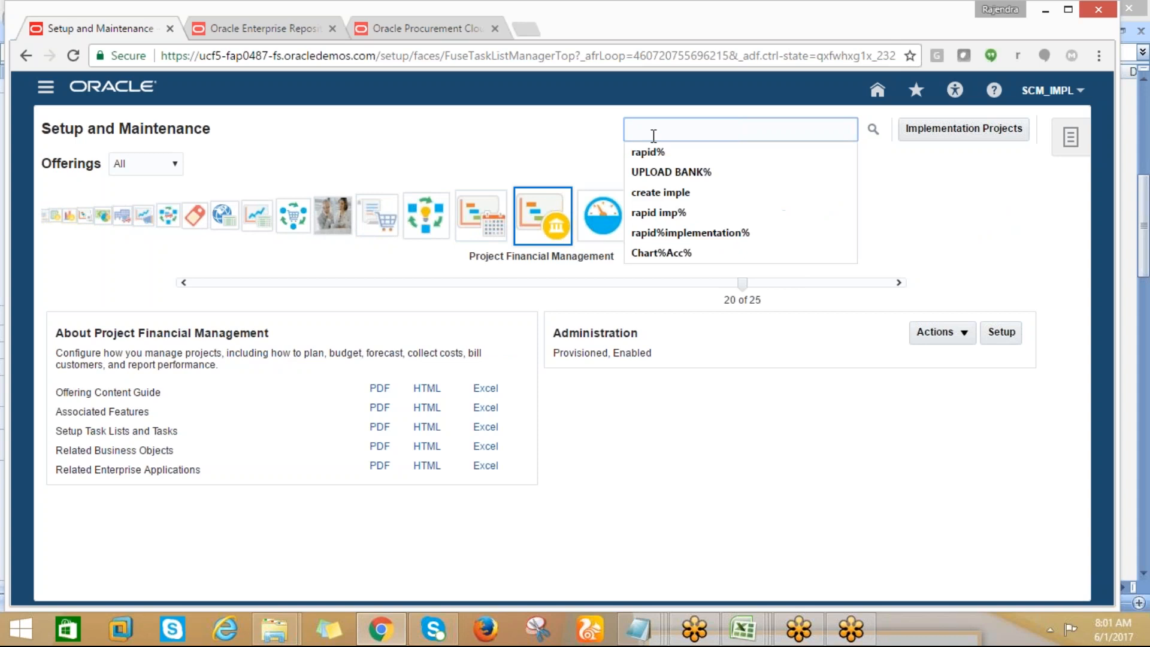
type("rapid%")
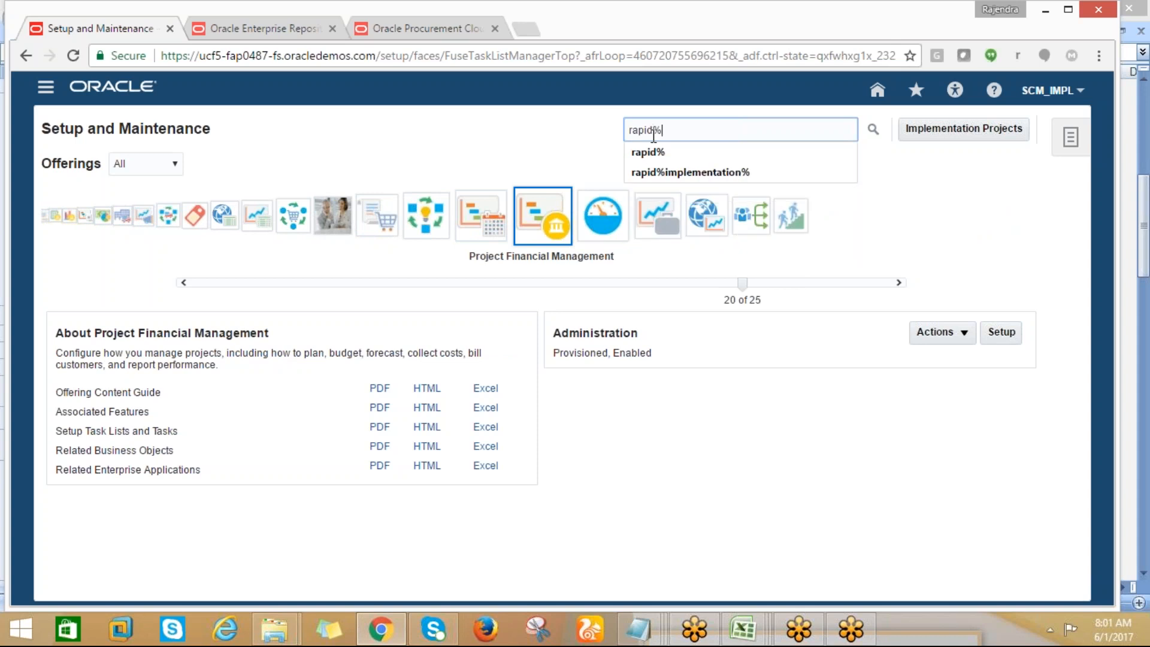
left_click(873, 129)
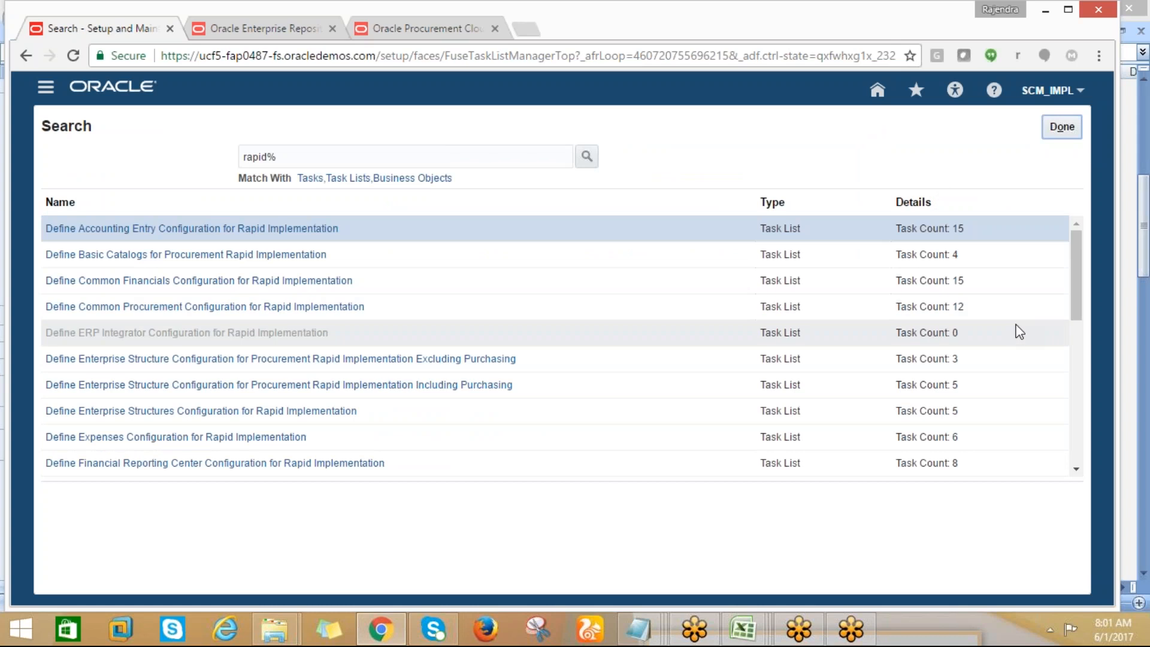
left_click(276, 285)
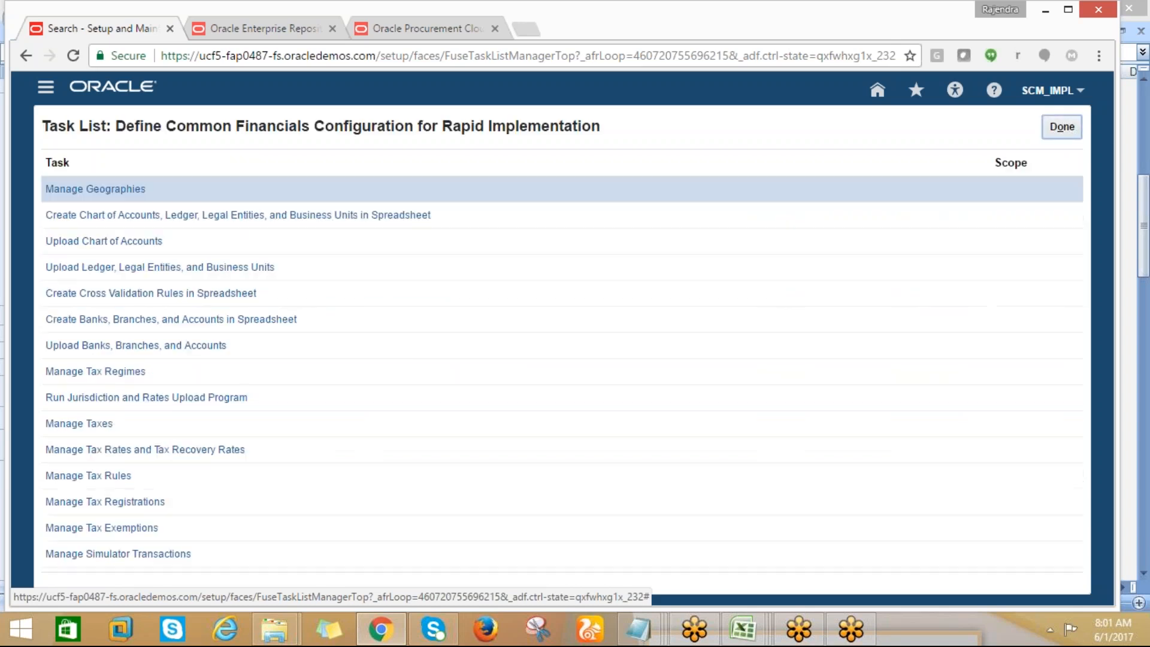
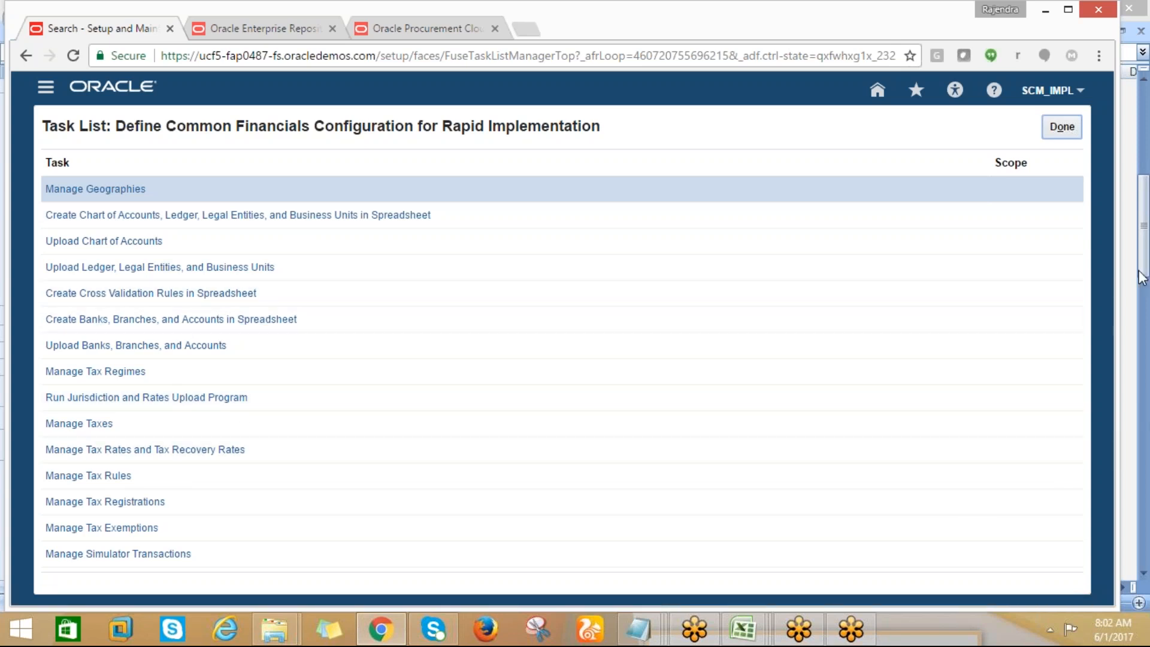
Download the Create Chart of Accounts, Ledger, Legal Entities, and Business Units spreadsheet and switch to the RapidImplementationForGeneralLedger (1) workbook in Excel
left_click(183, 216)
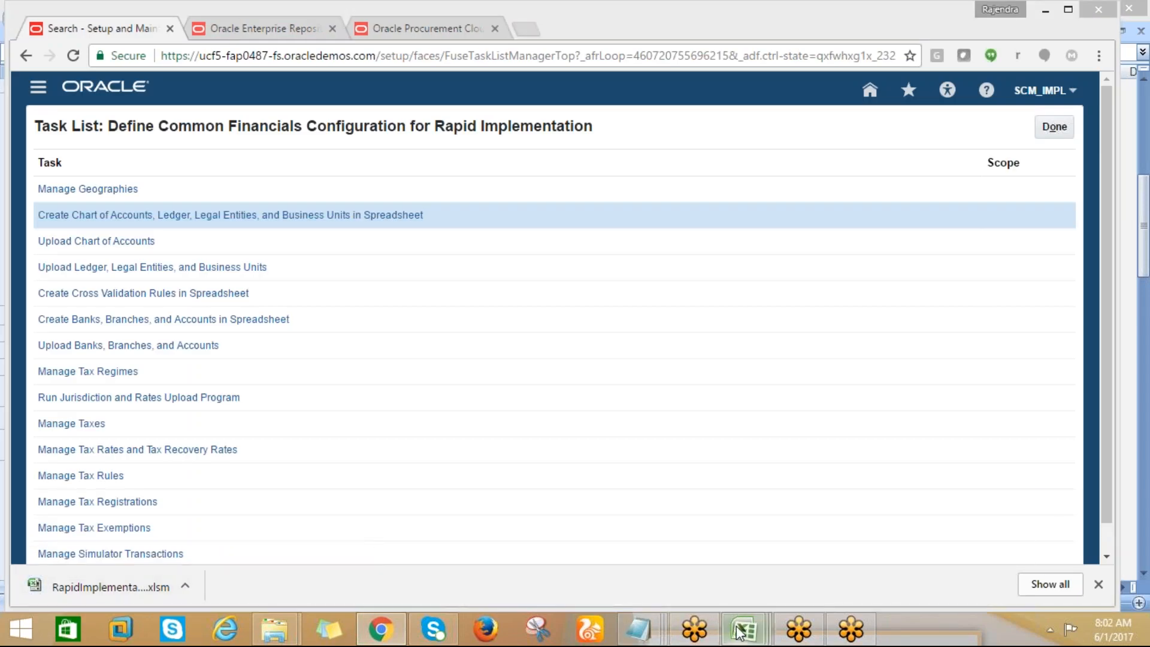
mouse_move(740, 630)
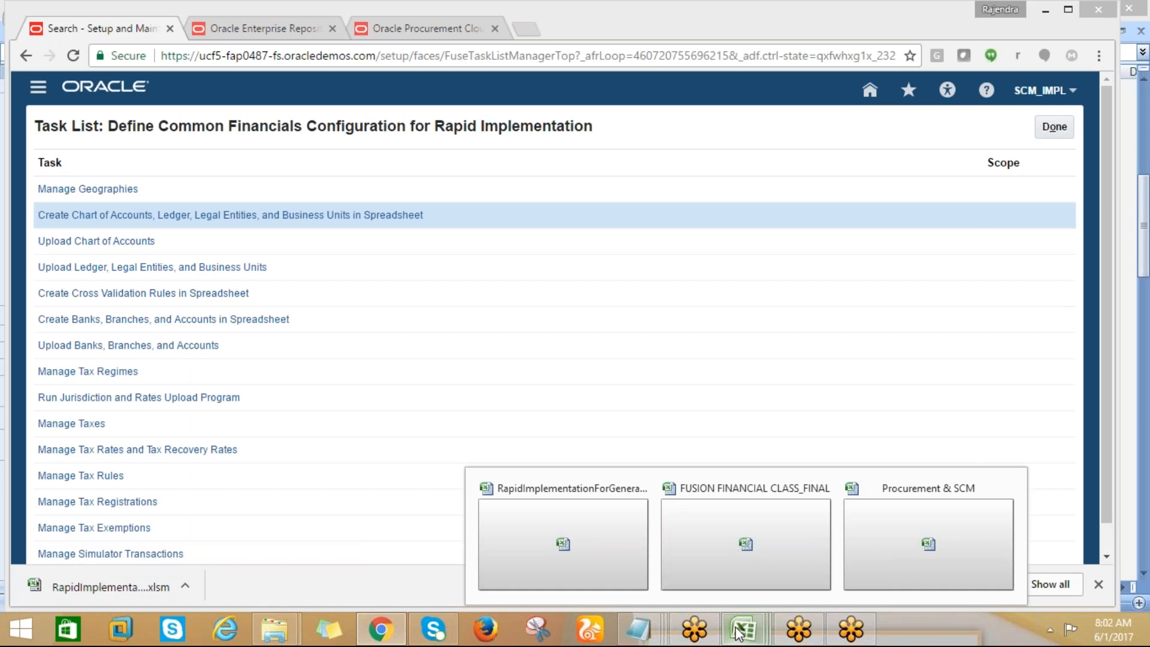
left_click(563, 543)
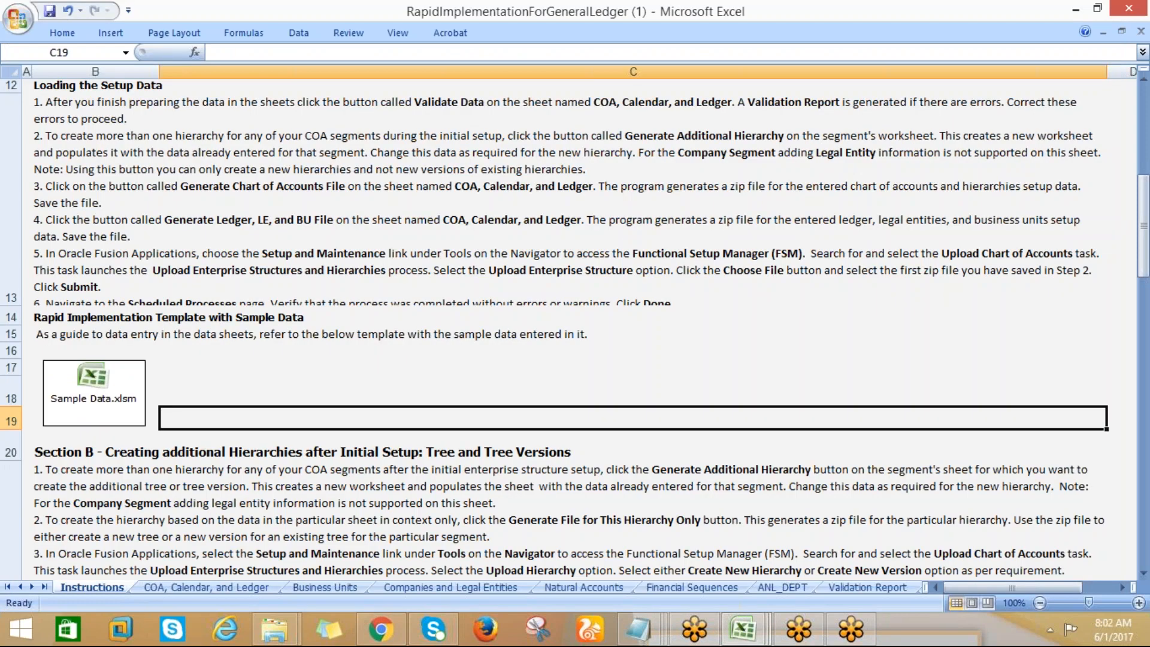
left_click(408, 260)
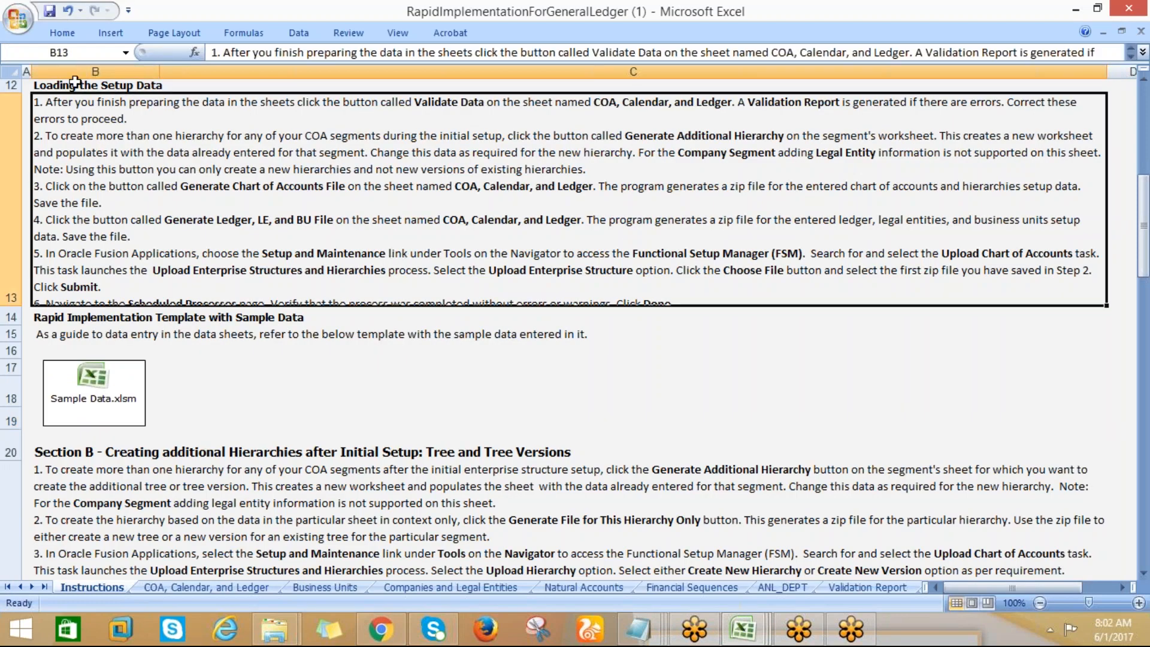
Save a copy of the workbook to the Desktop as RapidImplementationForGeneralLedger_AMD
left_click(17, 18)
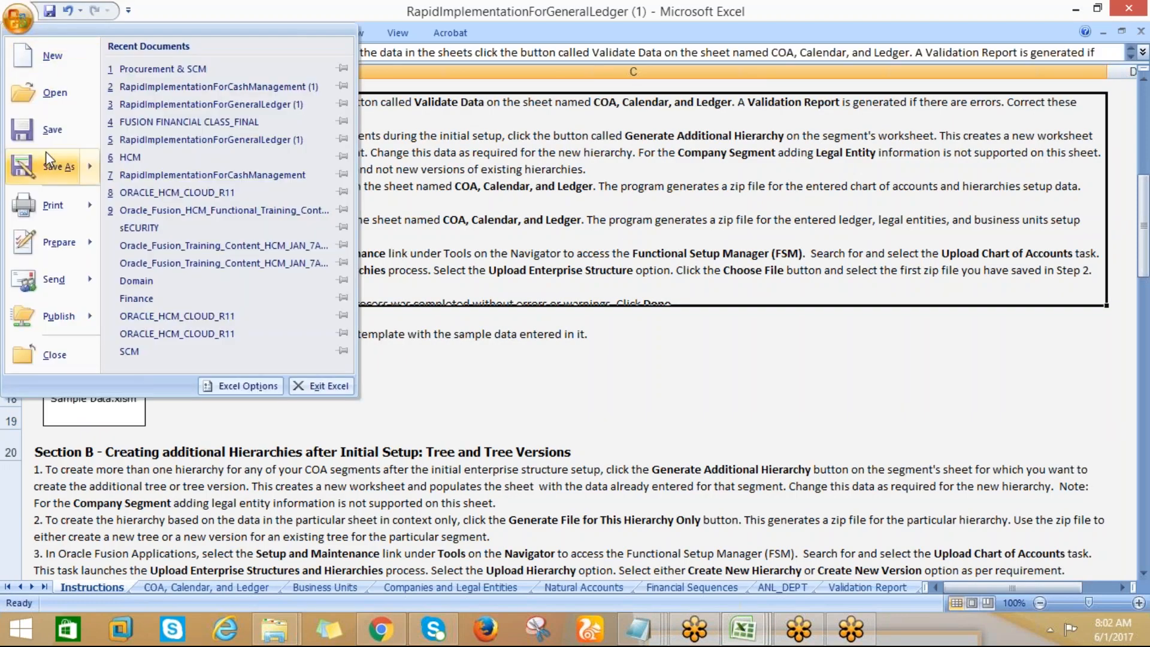
left_click(55, 165)
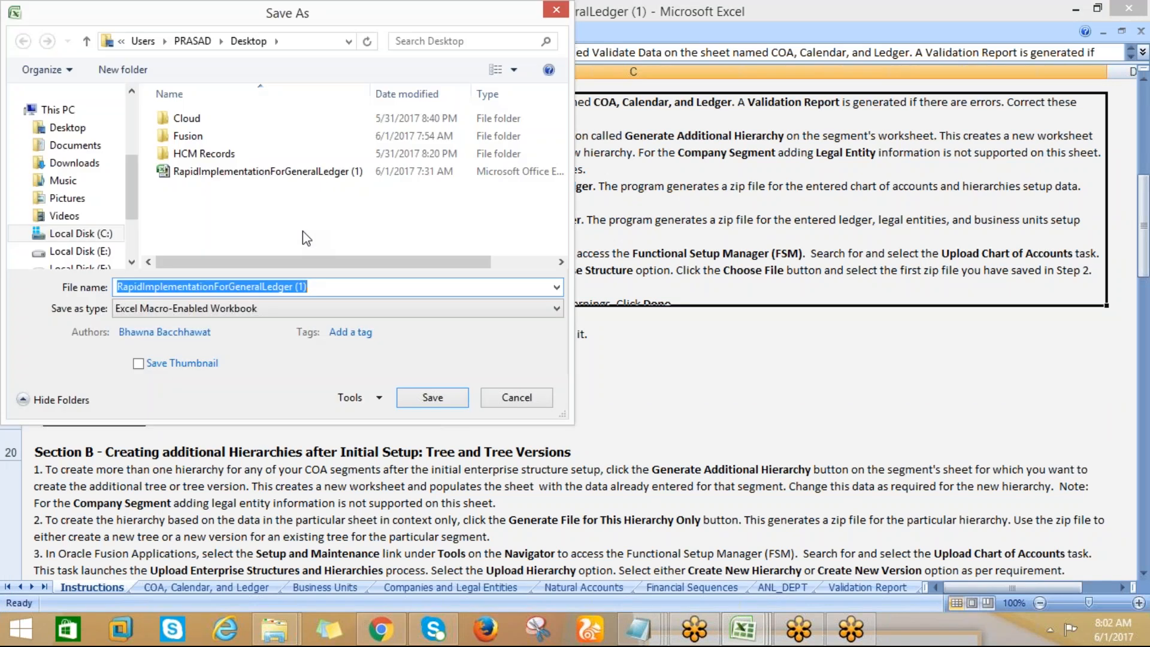
left_click(67, 127)
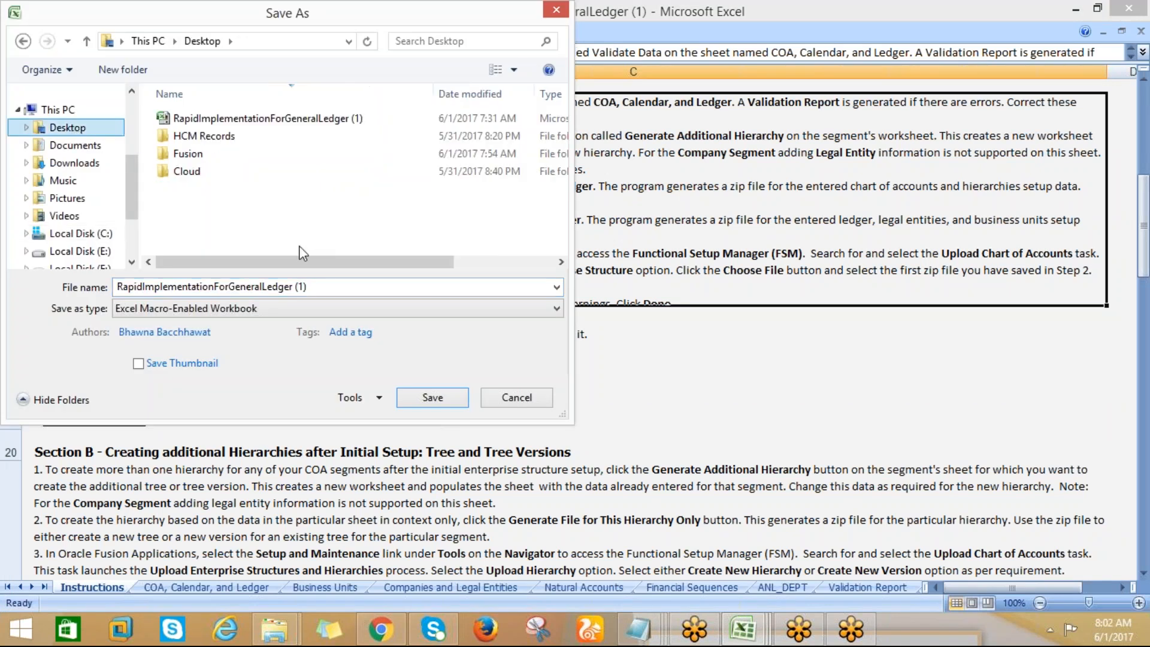
left_click(304, 286)
left_click(311, 288)
key("BackSpace")
key("BackSpace")
key("BackSpace")
key("BackSpace")
type("_")
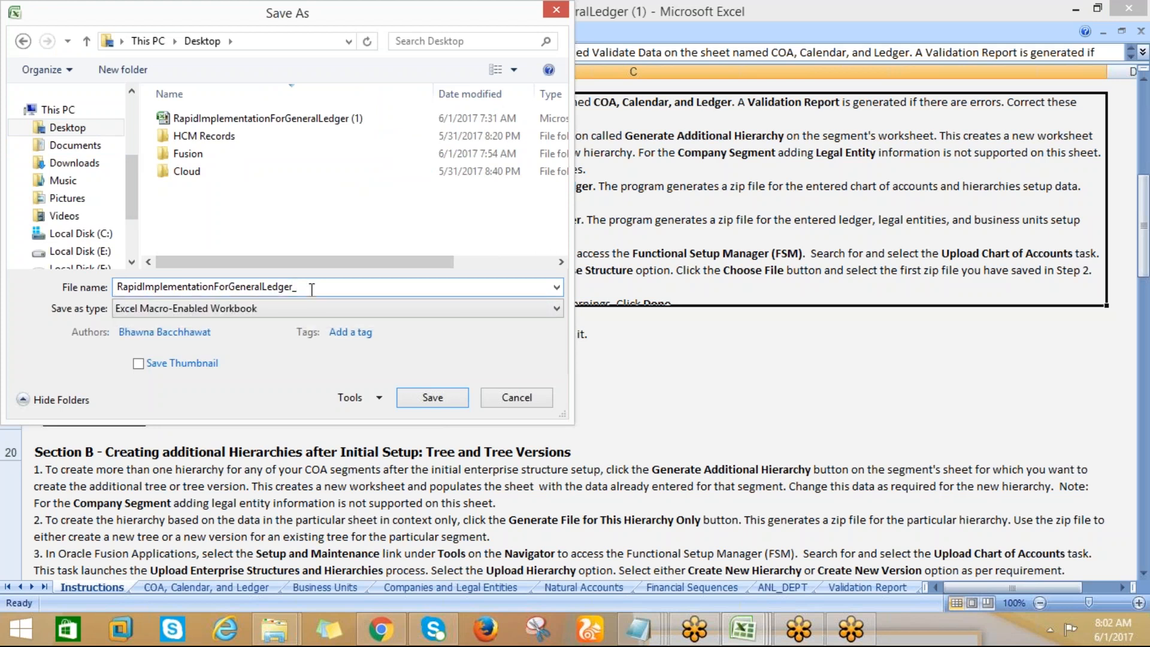
type("AMD")
left_click(441, 401)
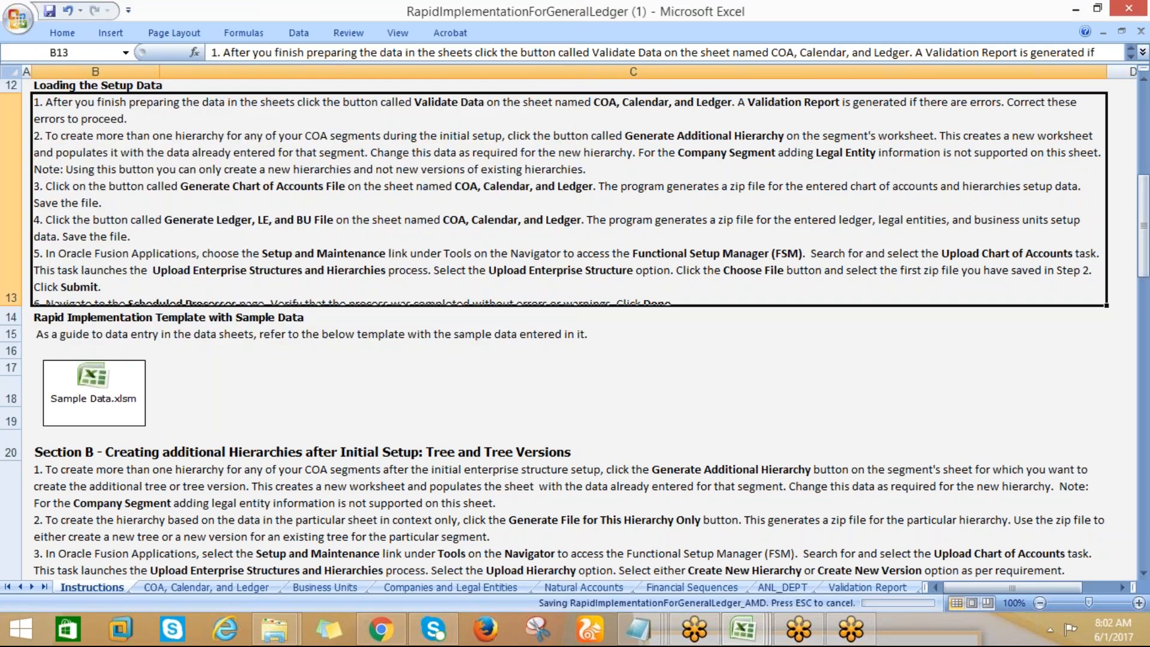
Close the RapidImplementationForGeneralLedger_AMD workbook
left_click(434, 392)
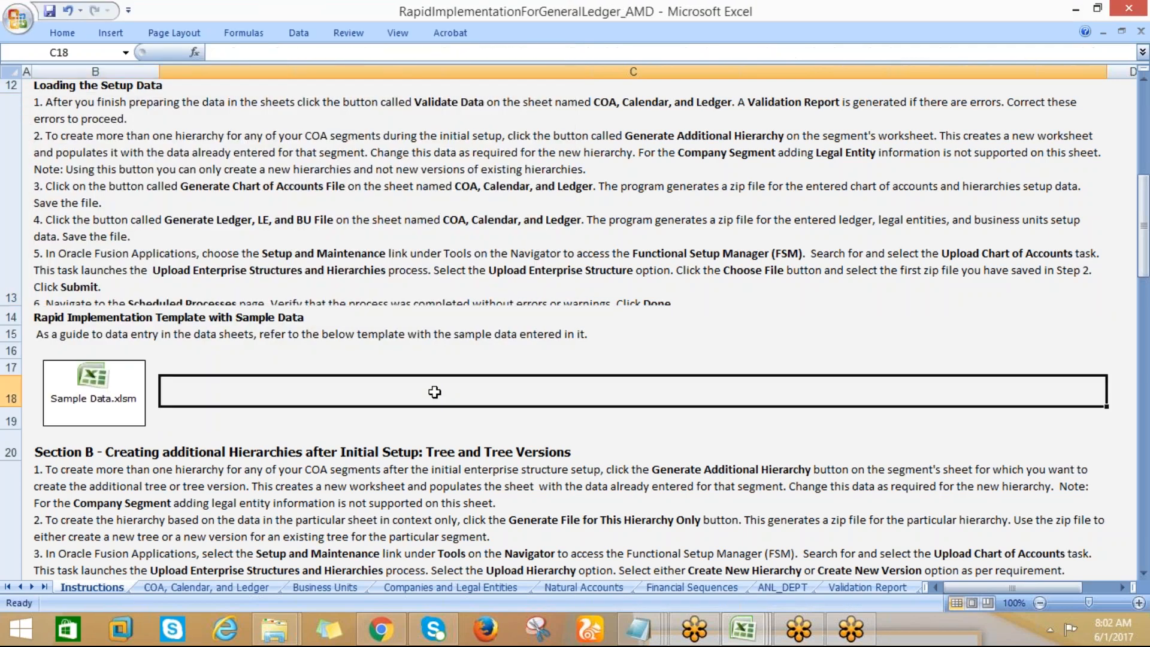
left_click(28, 22)
left_click(54, 355)
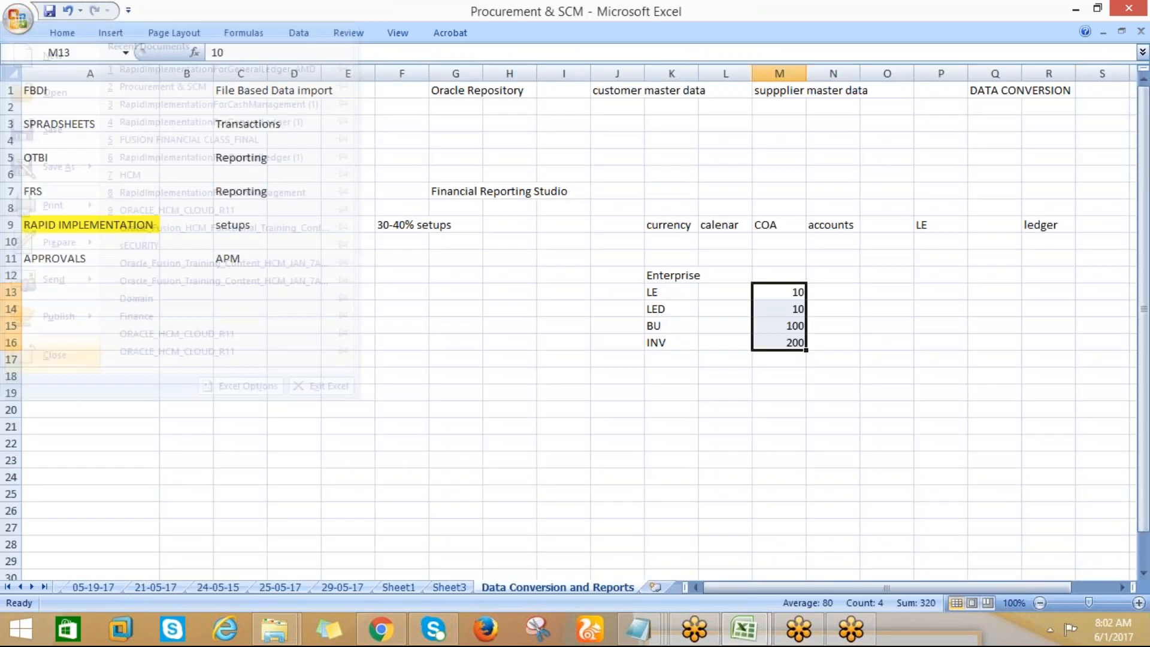
Return to Chrome and open the downloaded RapidImplementationForGeneralLedger (2) workbook in Excel
left_click(381, 629)
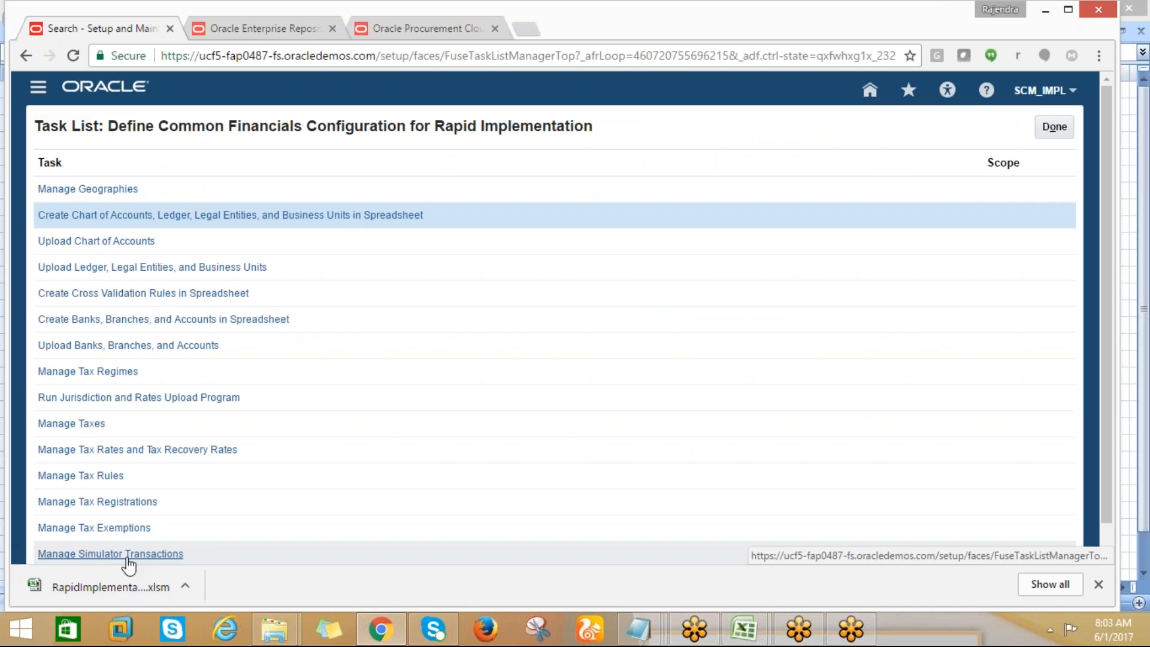
left_click(93, 587)
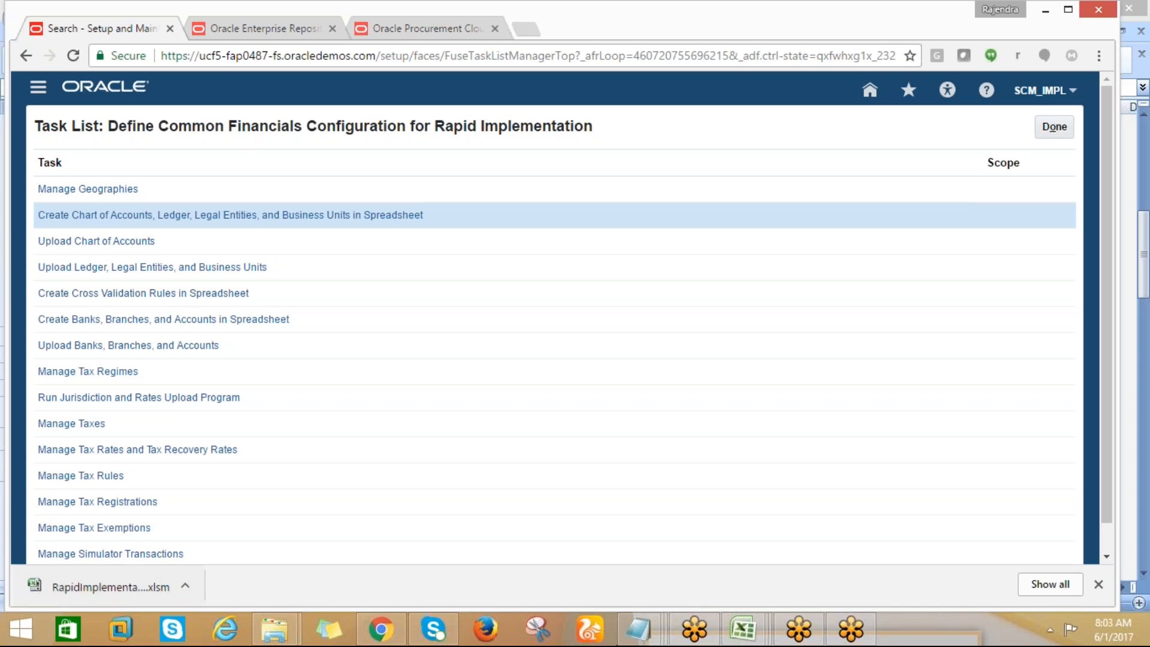
mouse_move(742, 640)
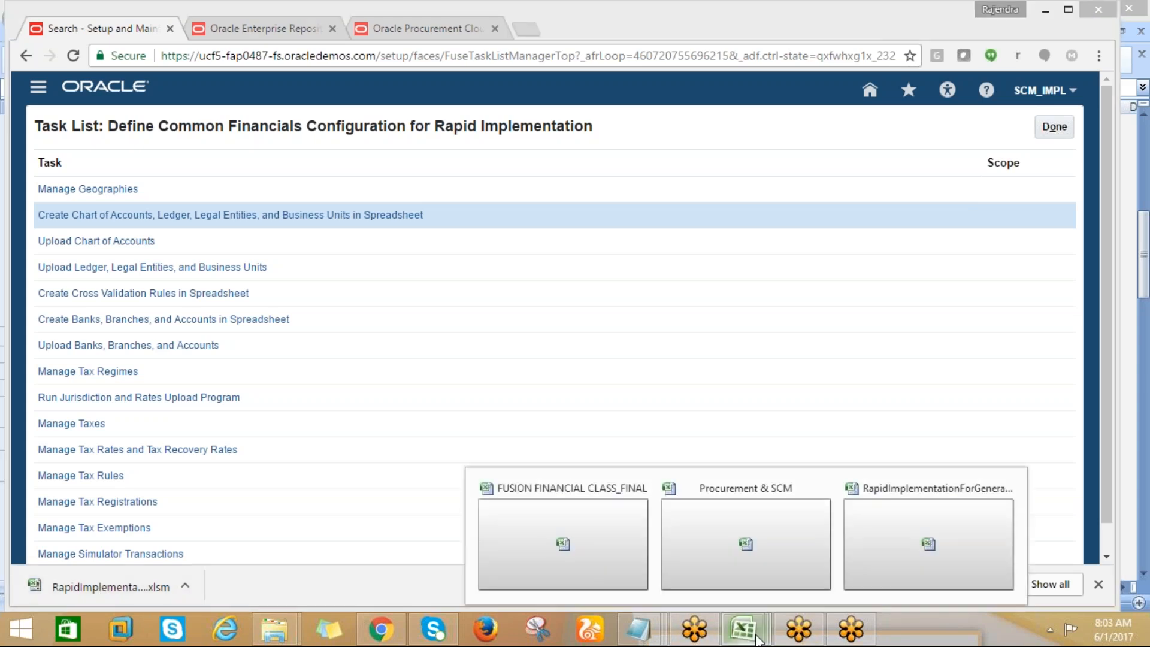
left_click(882, 567)
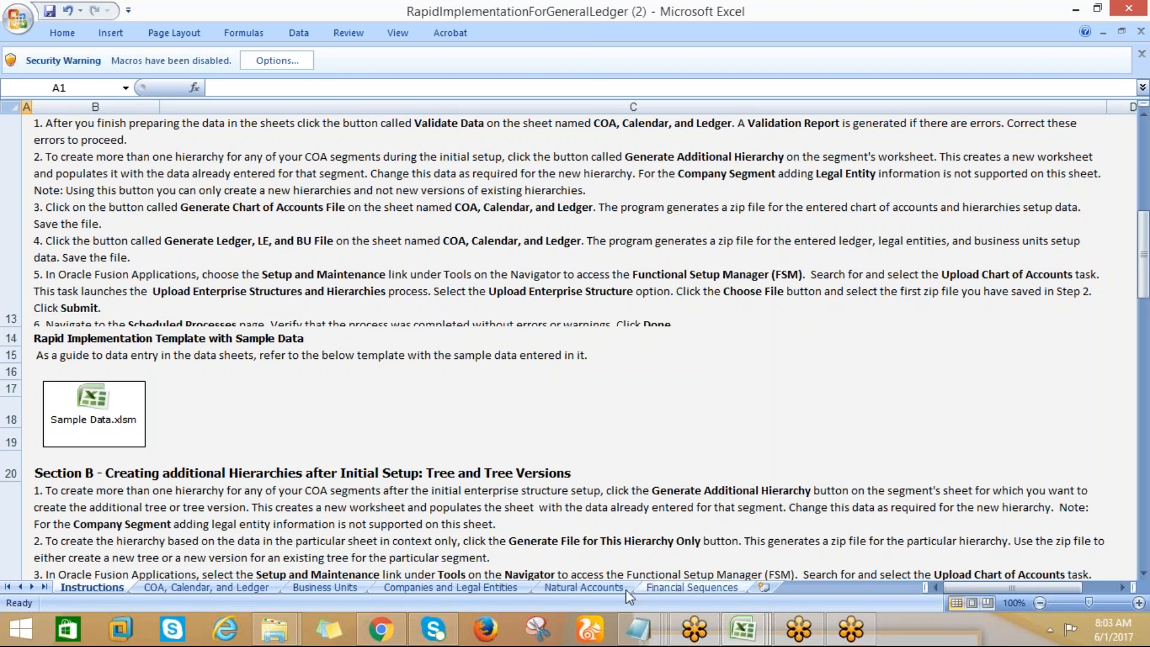
Read the Instructions sheet from its beginning after a brief look at the COA, Calendar, and Ledger sheet
left_click(217, 587)
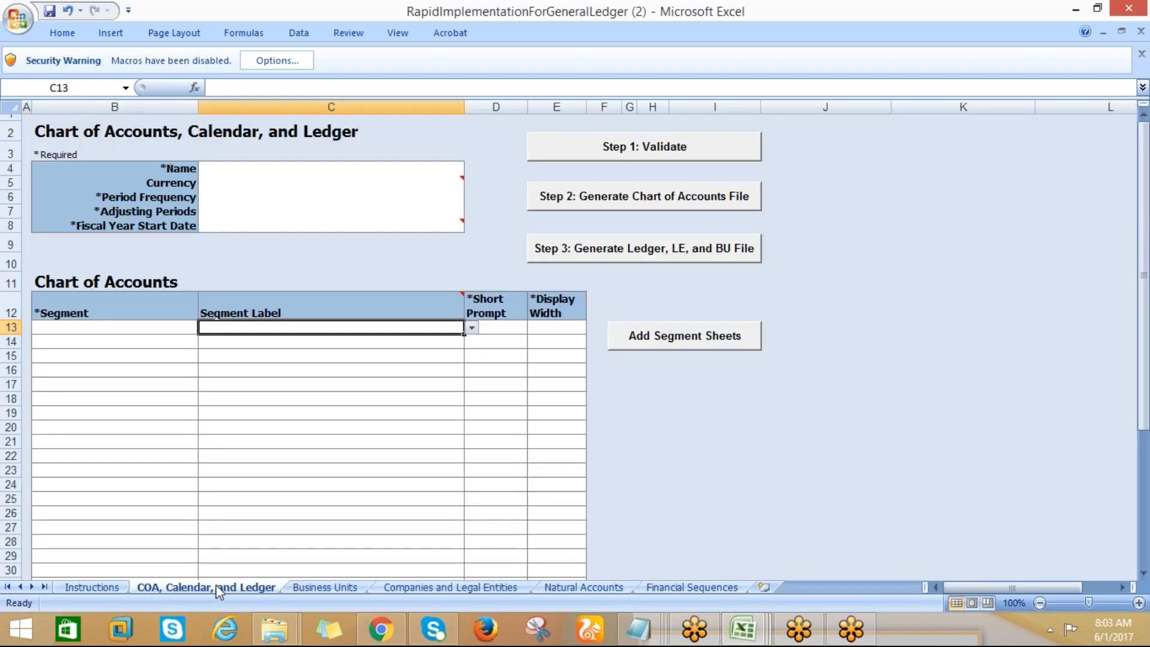
left_click(69, 588)
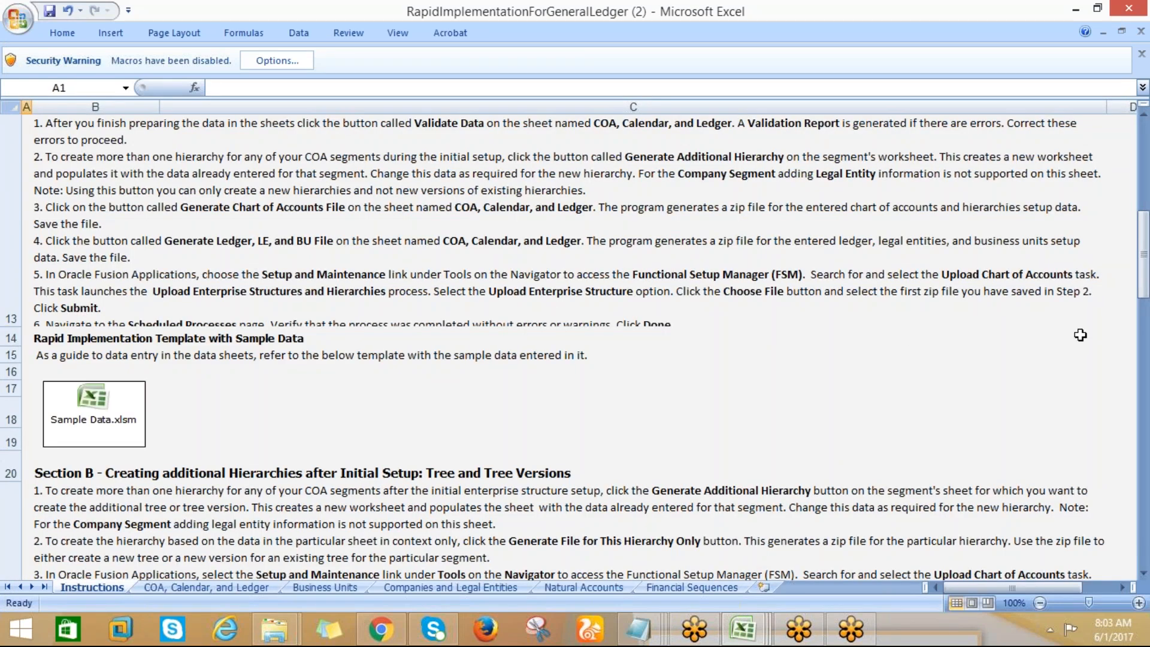
scroll(1136, 268, "up", 5)
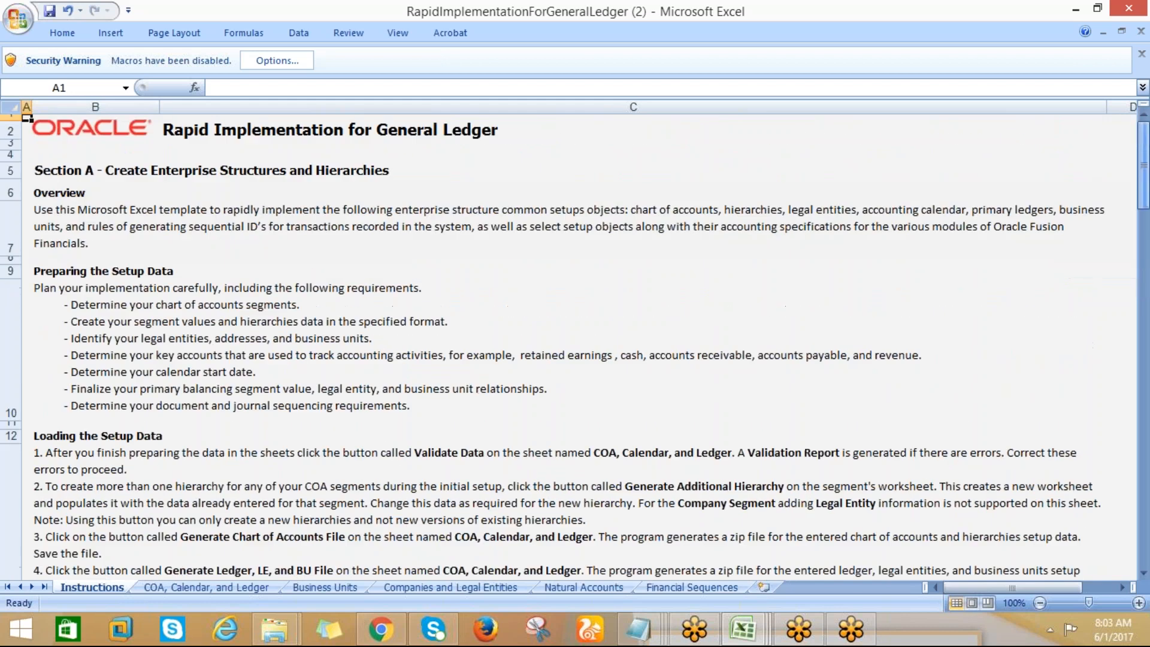
Examine the Name, Period Frequency and Segment entry cells on the COA, Calendar, and Ledger sheet
left_click(165, 588)
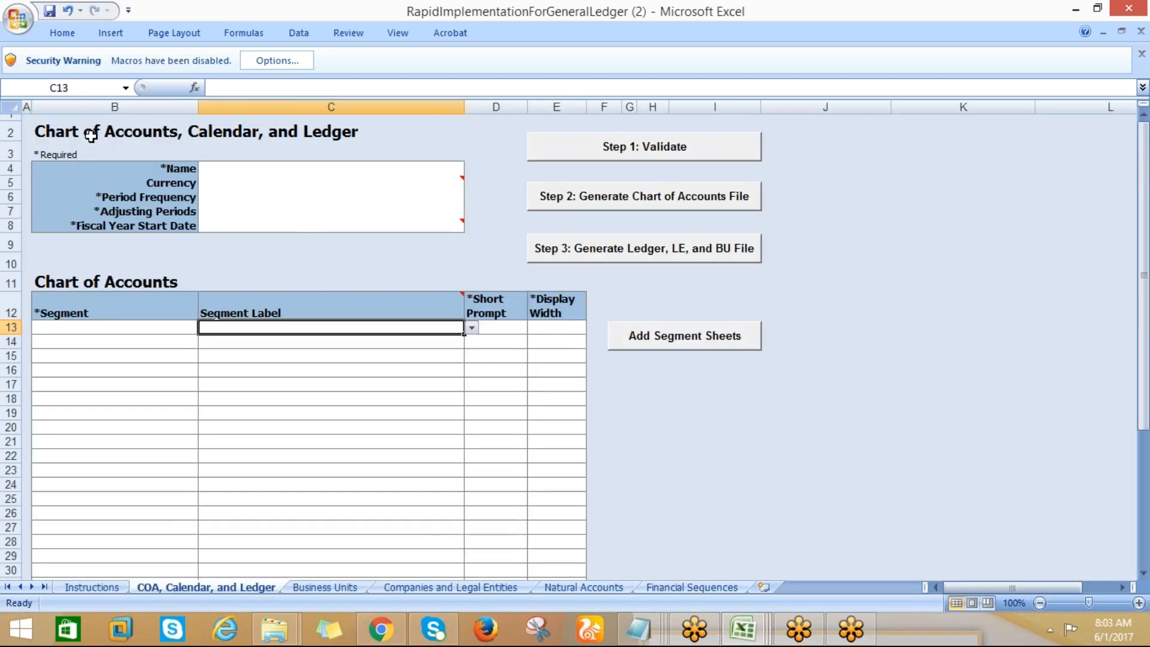
mouse_move(237, 178)
left_click(226, 173)
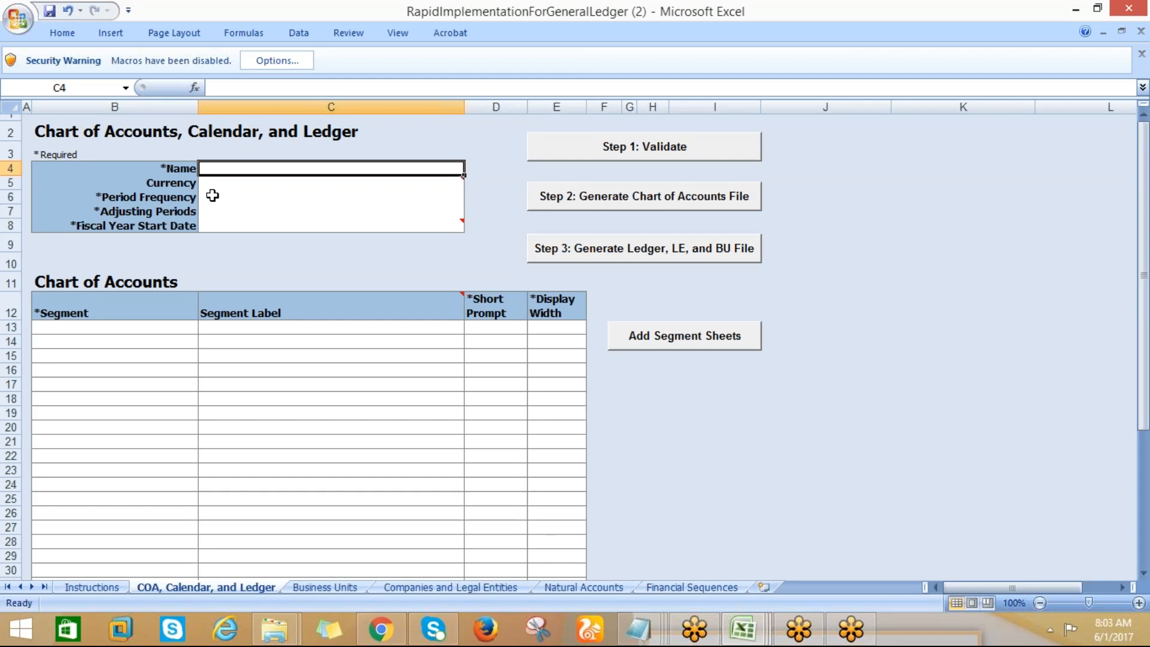
left_click(208, 191)
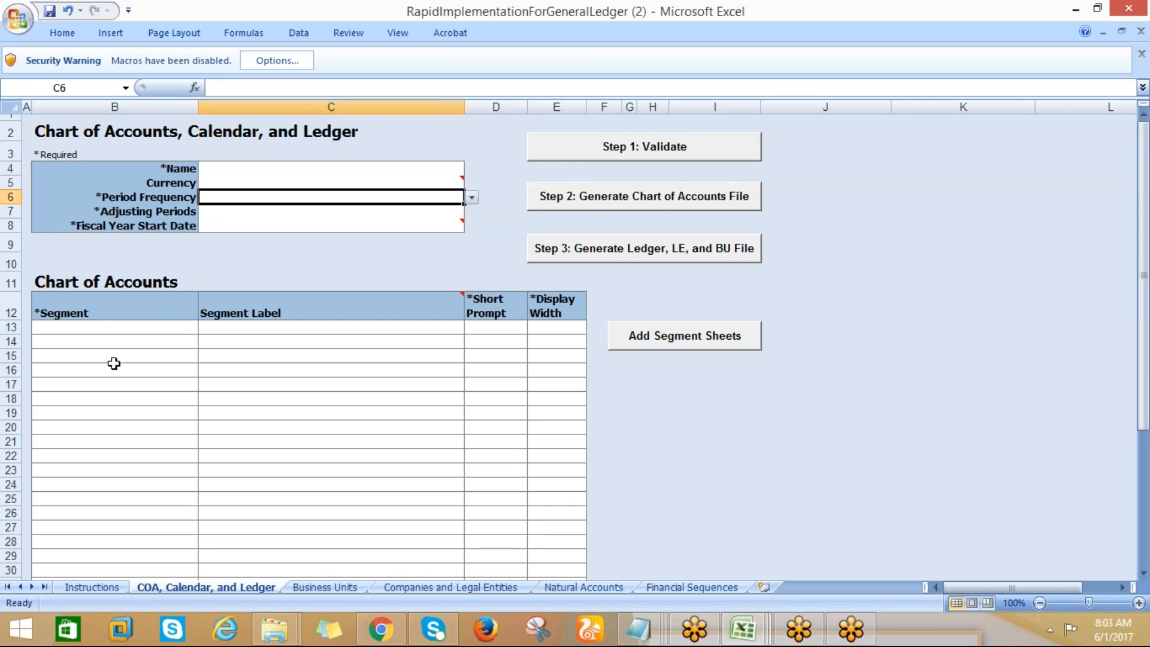
left_click(89, 329)
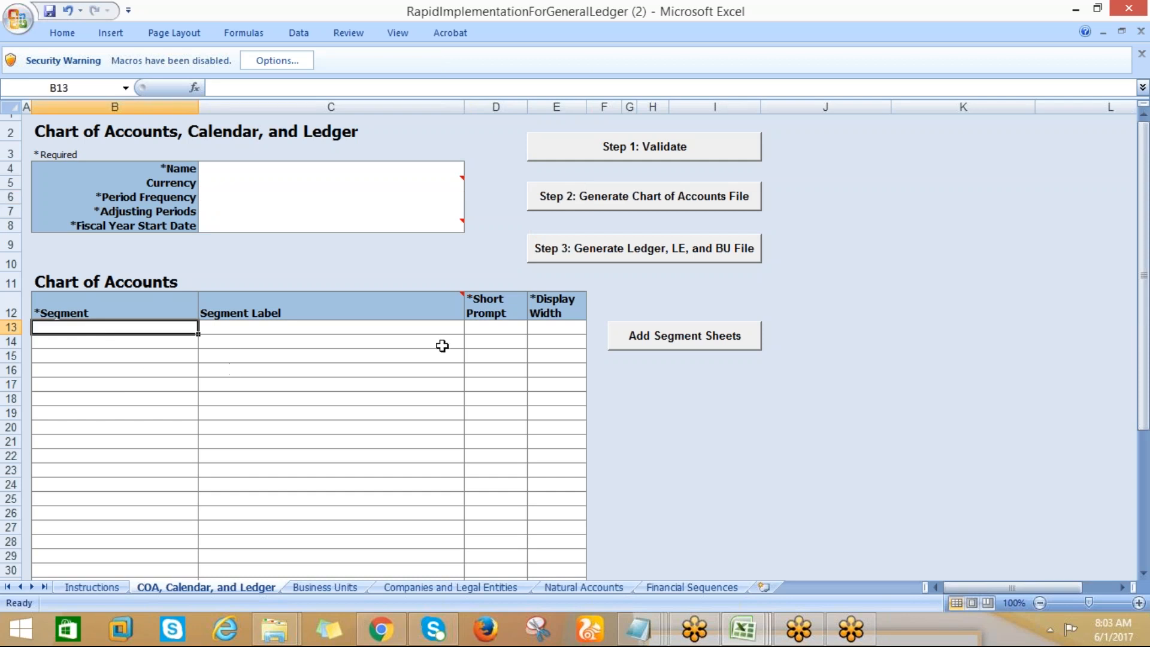
Look through the Business Units, Companies and Legal Entities, Natural Accounts and Financial Sequences sheets
left_click(297, 590)
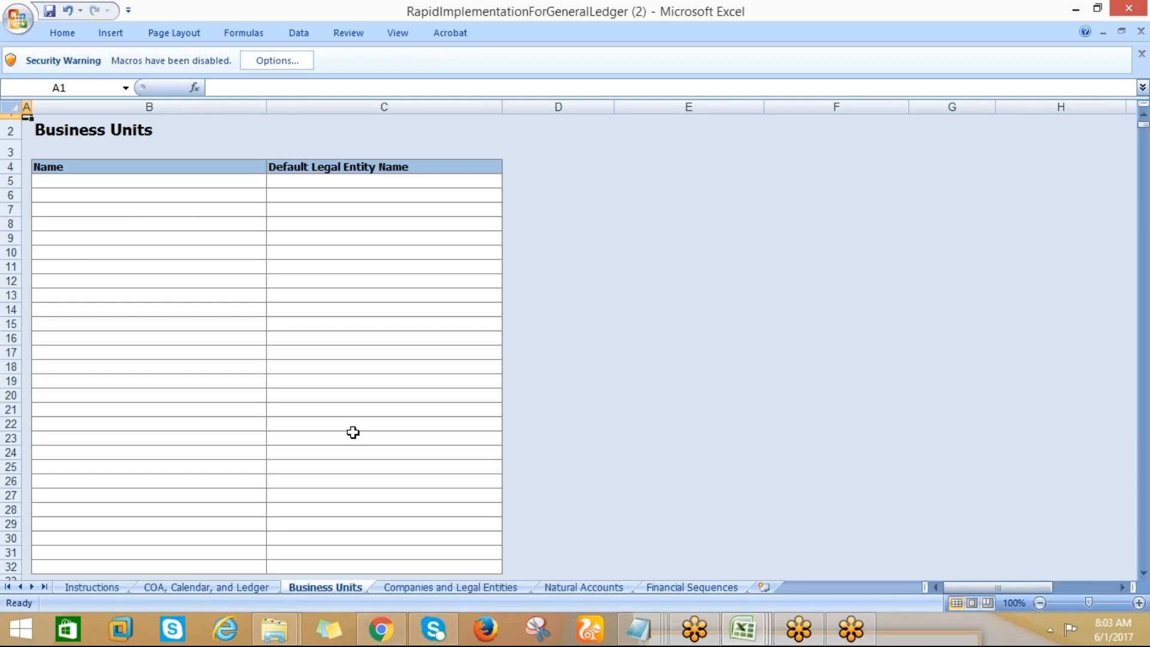
left_click(415, 589)
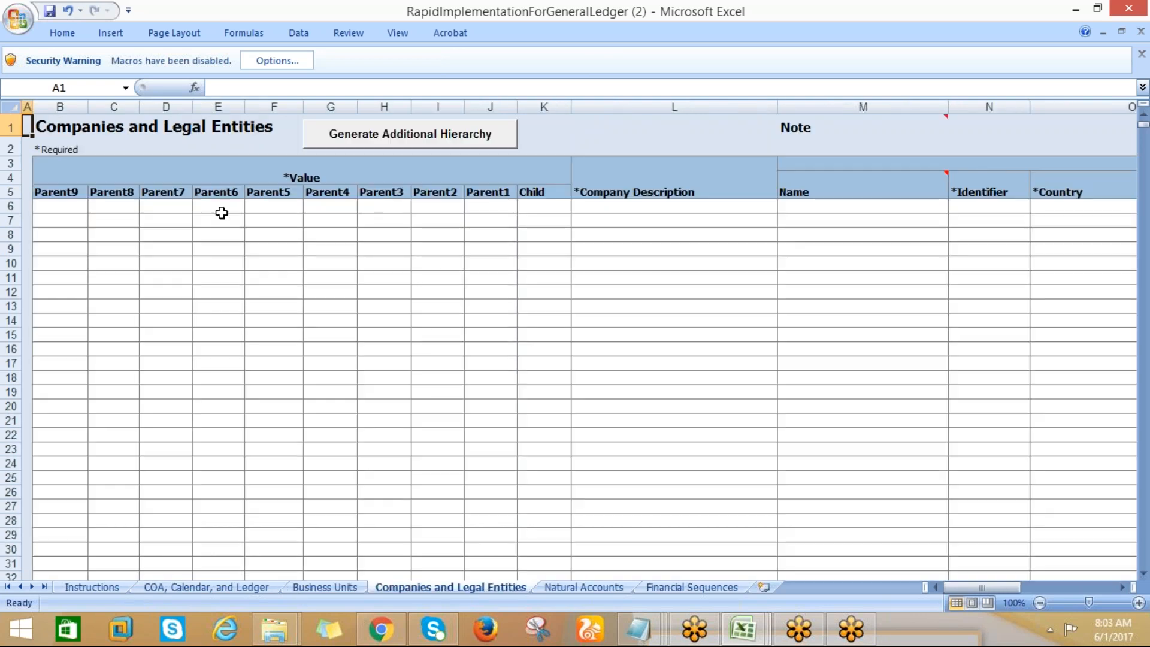
left_click(561, 589)
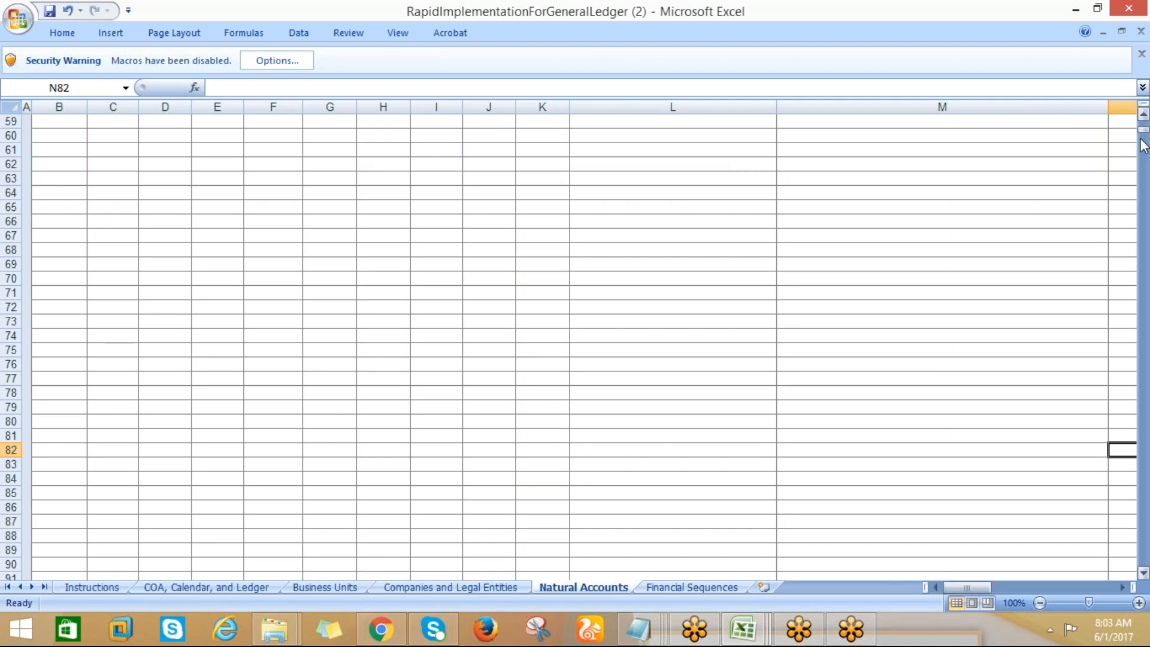
left_click_drag(1144, 138, 1144, 122)
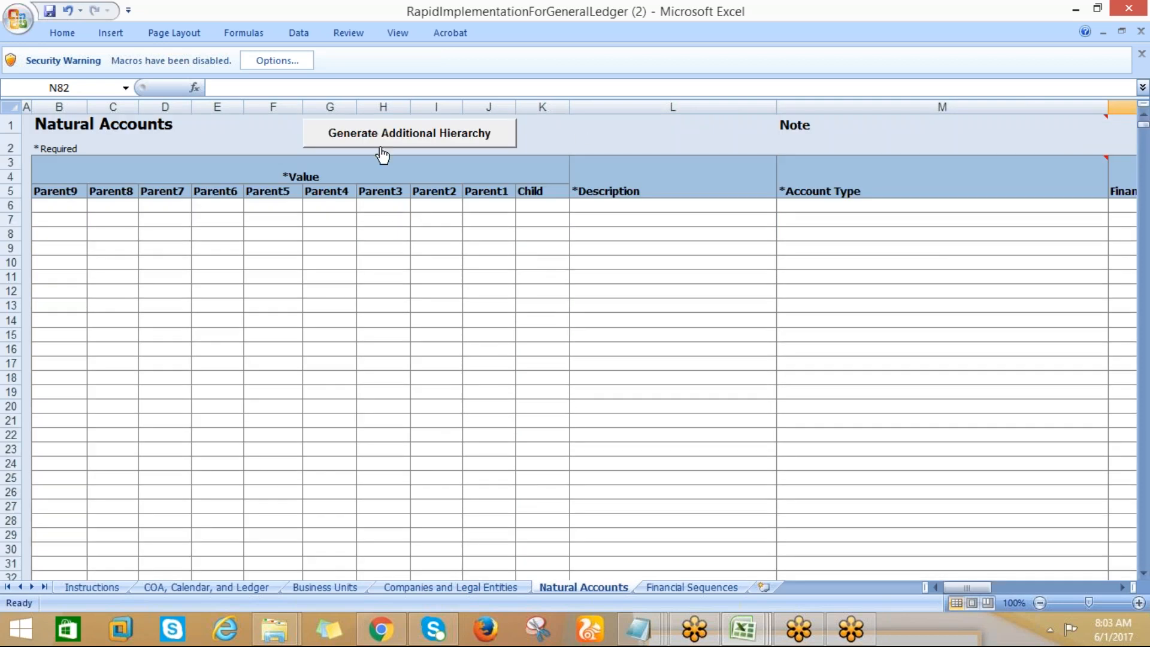
left_click(663, 584)
left_click(570, 588)
Enable the blocked macro content in the RapidImplementationForGeneralLedger (2) workbook
left_click(270, 60)
left_click(433, 343)
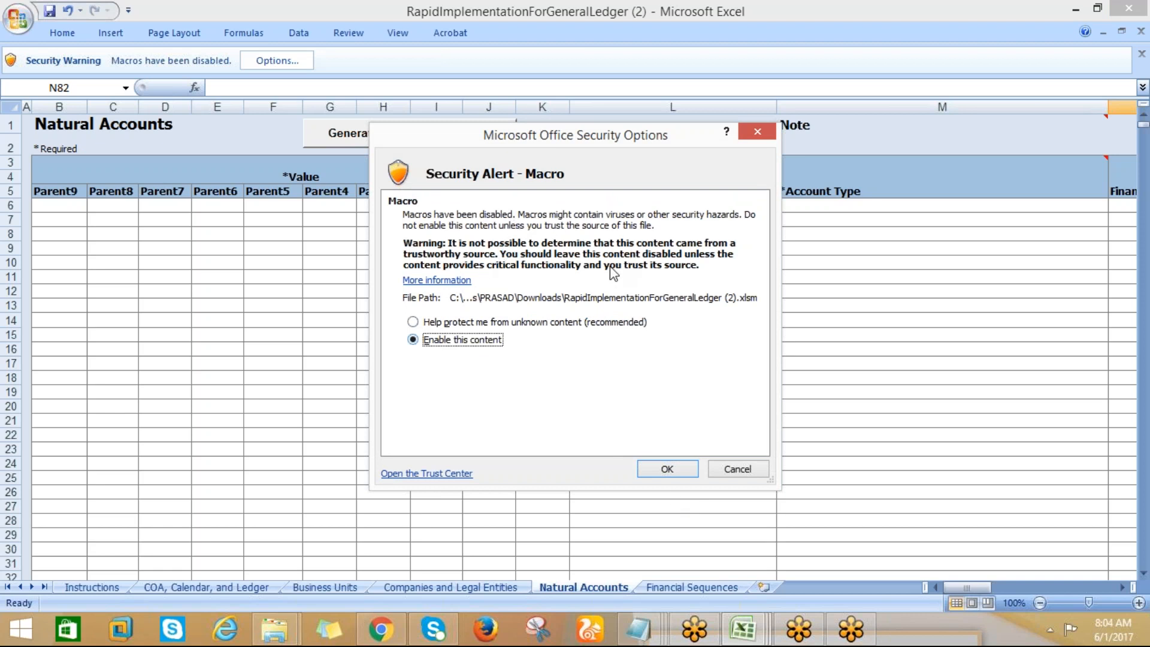
left_click(674, 472)
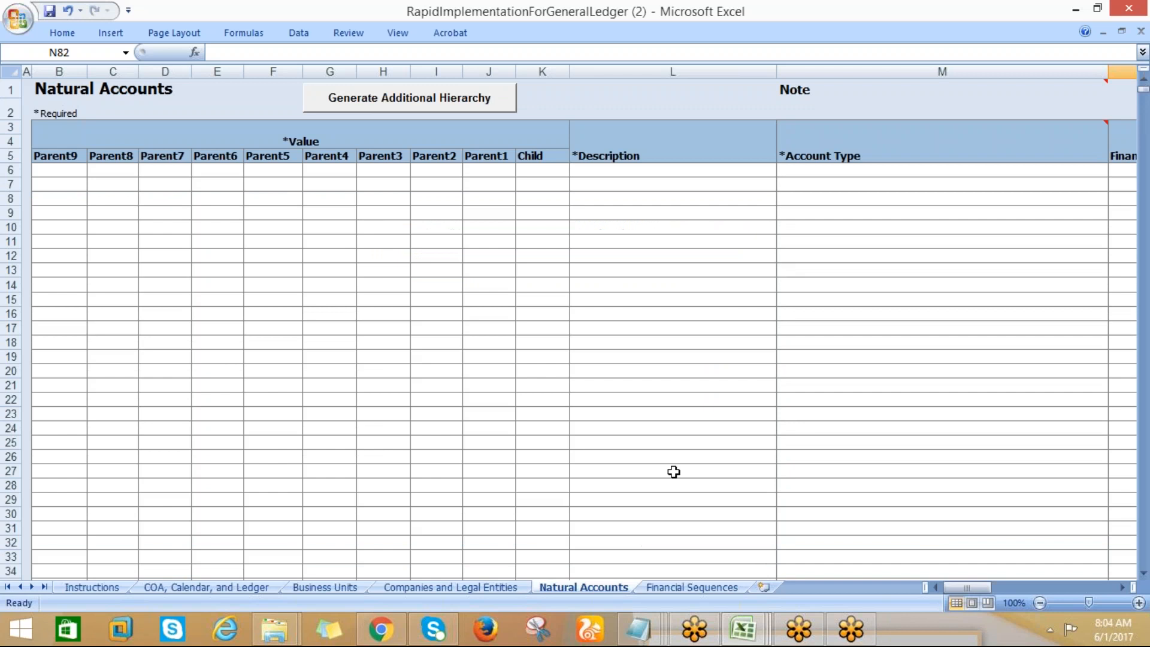
Recheck the Natural Accounts, Instructions, and COA, Calendar, and Ledger sheets with macros enabled
left_click(340, 226)
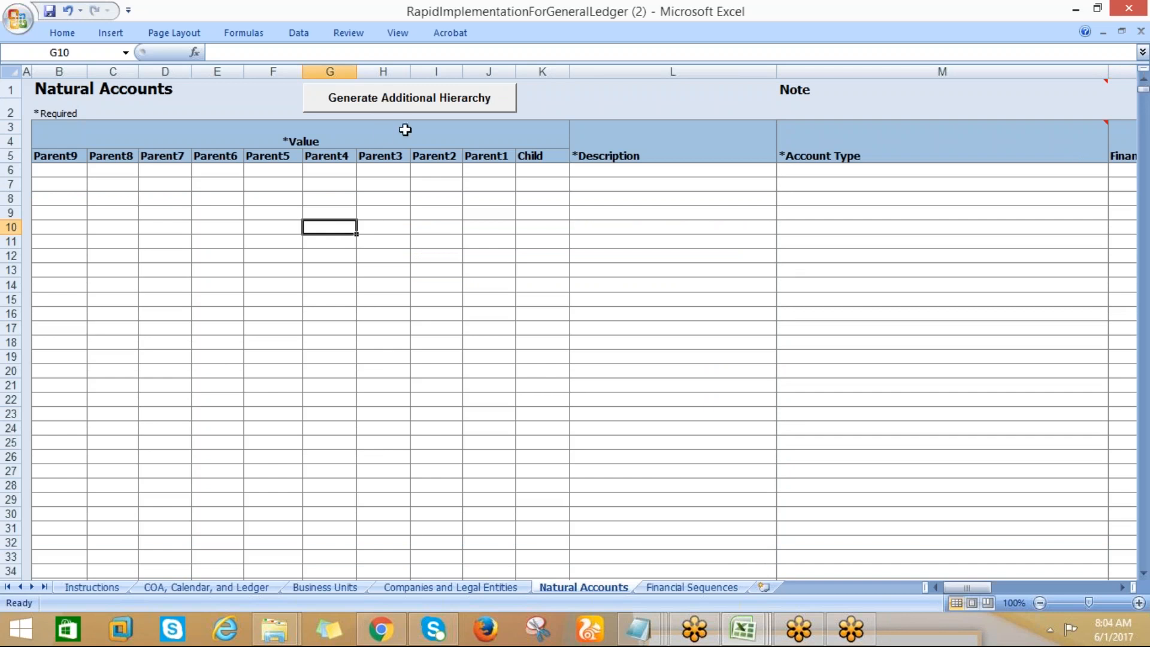
left_click(443, 35)
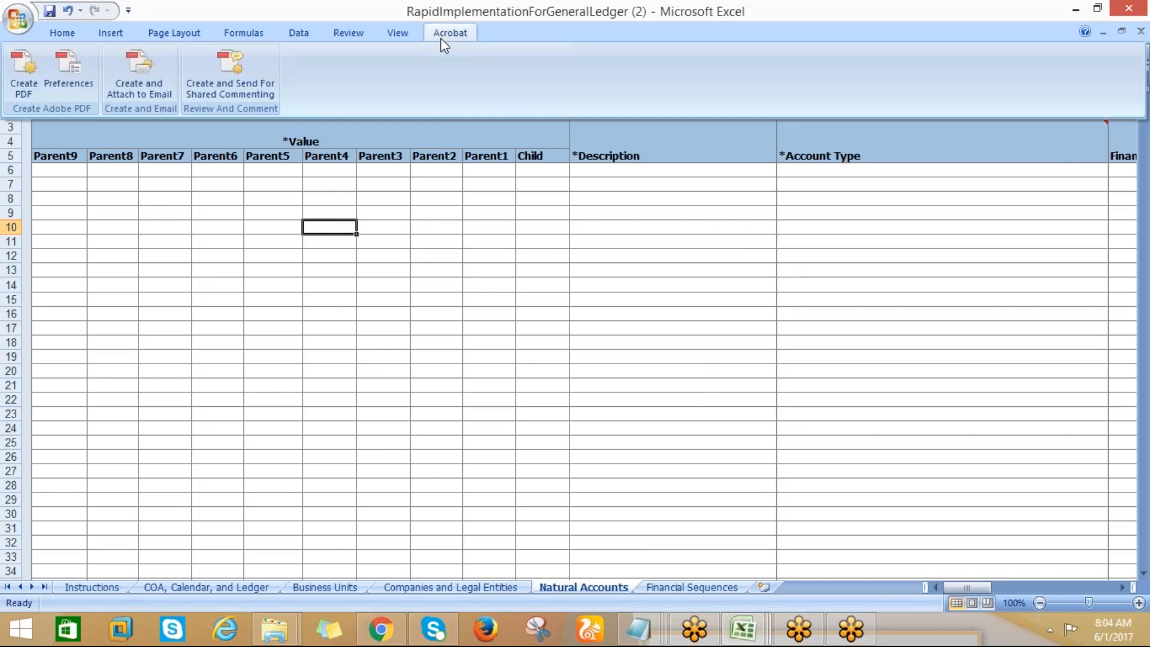
left_click(159, 210)
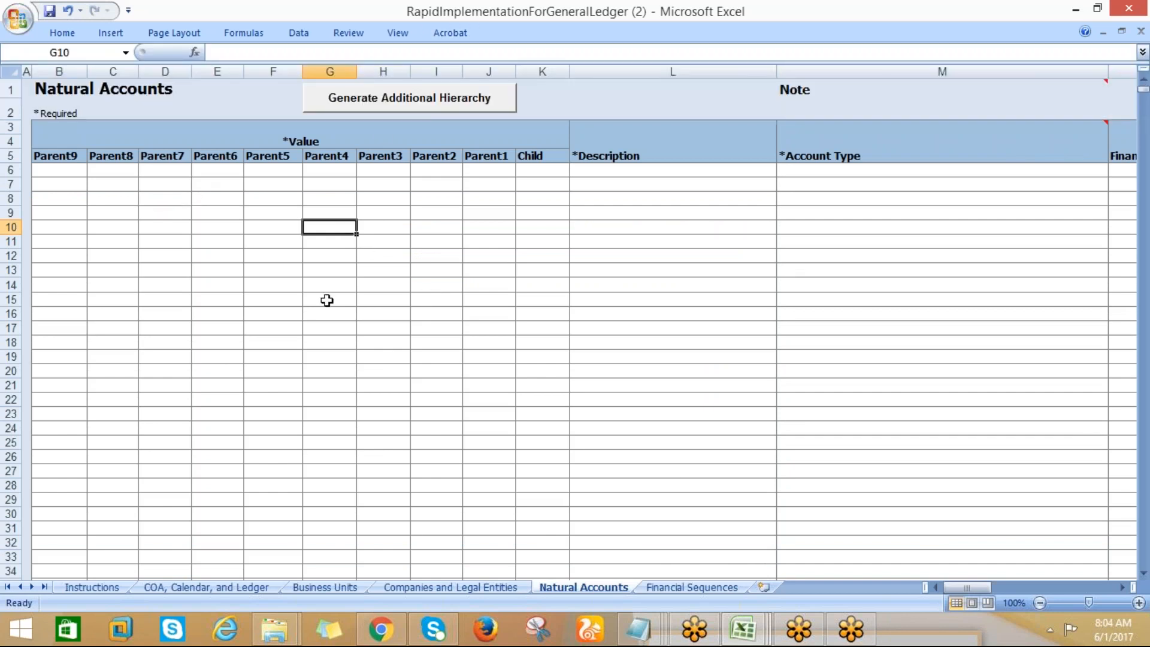
left_click(76, 585)
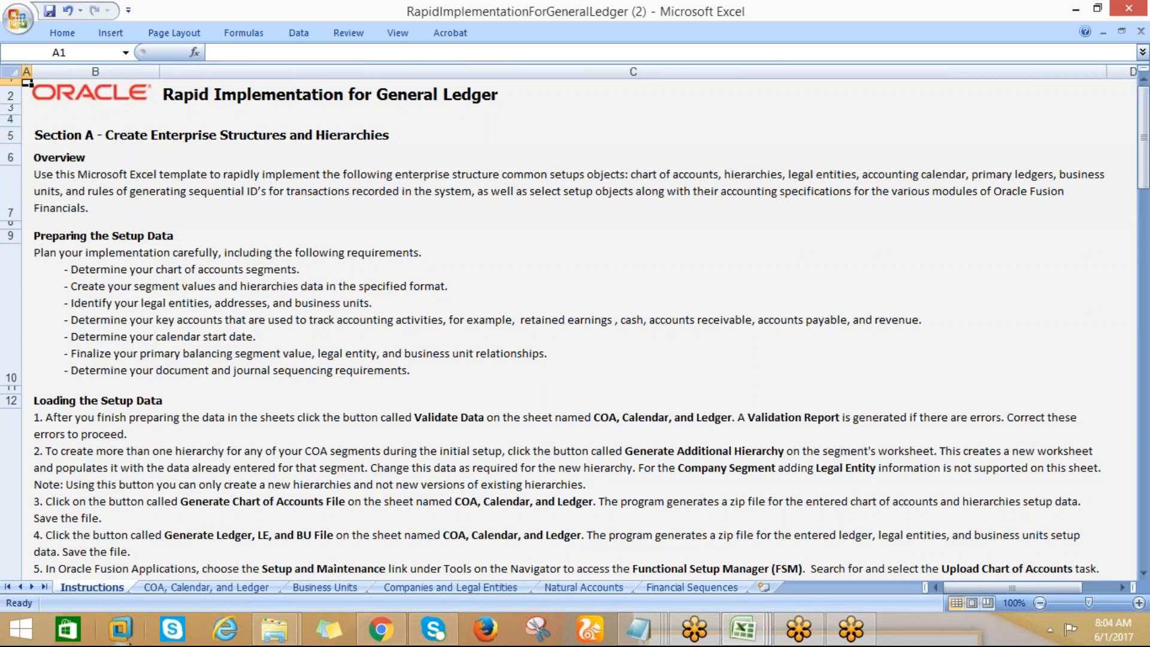
left_click(146, 590)
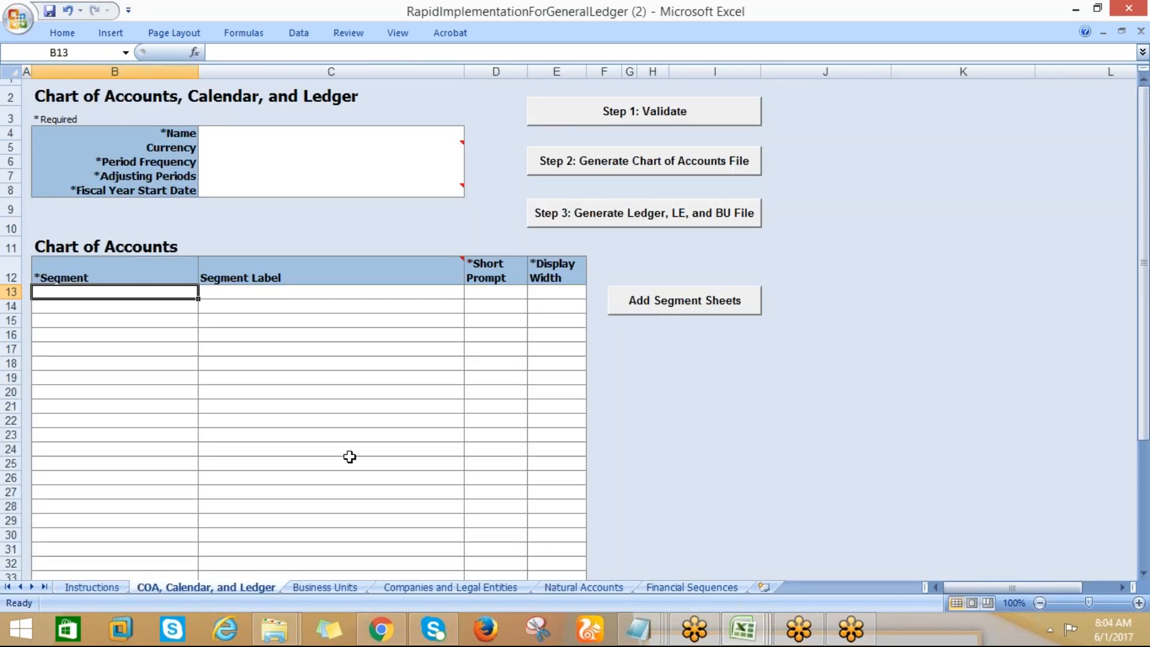
Show the Windows desktop and select the saved RapidImplementationForGeneralLedger_AMD workbook
left_click(941, 632)
right_click(941, 634)
left_click(980, 550)
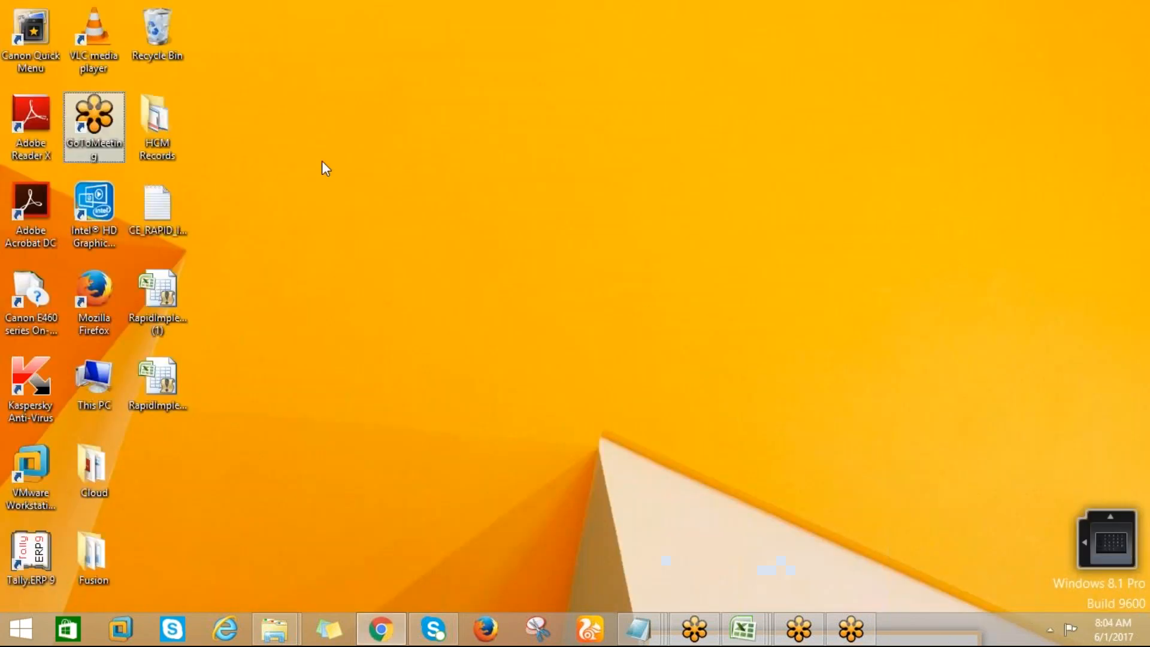
left_click(158, 375)
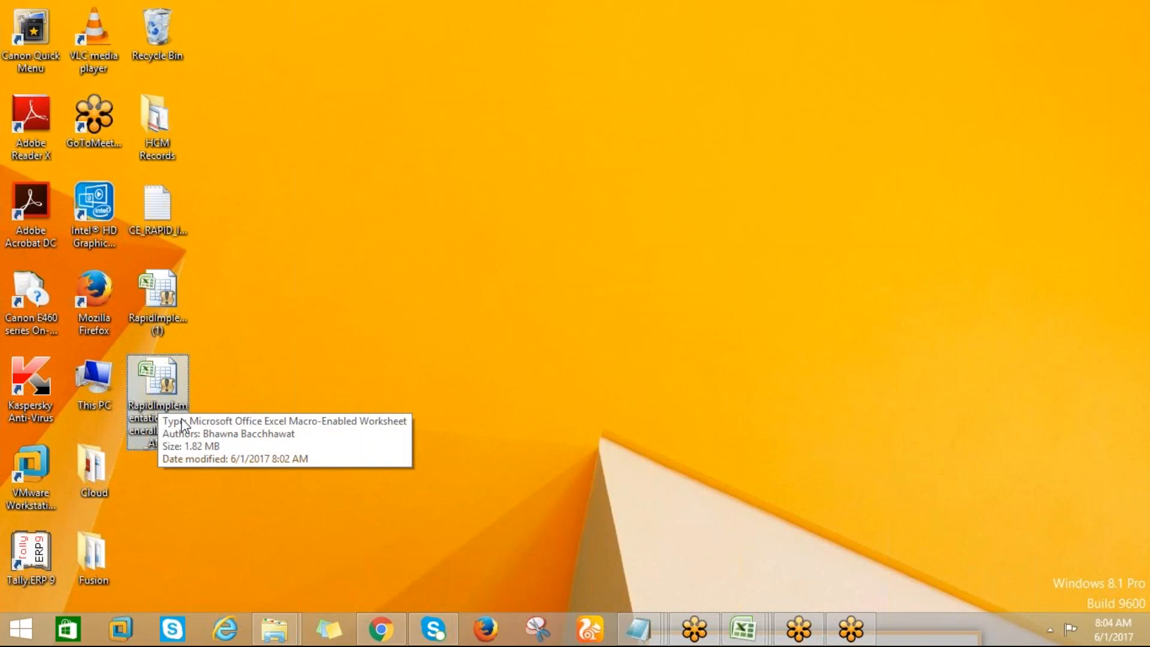
Open the saved RapidImplementationForGeneralLedger_AMD workbook, compare its Instructions sheet with COA, Calendar, and Ledger, and stay on the latter
double_click(172, 403)
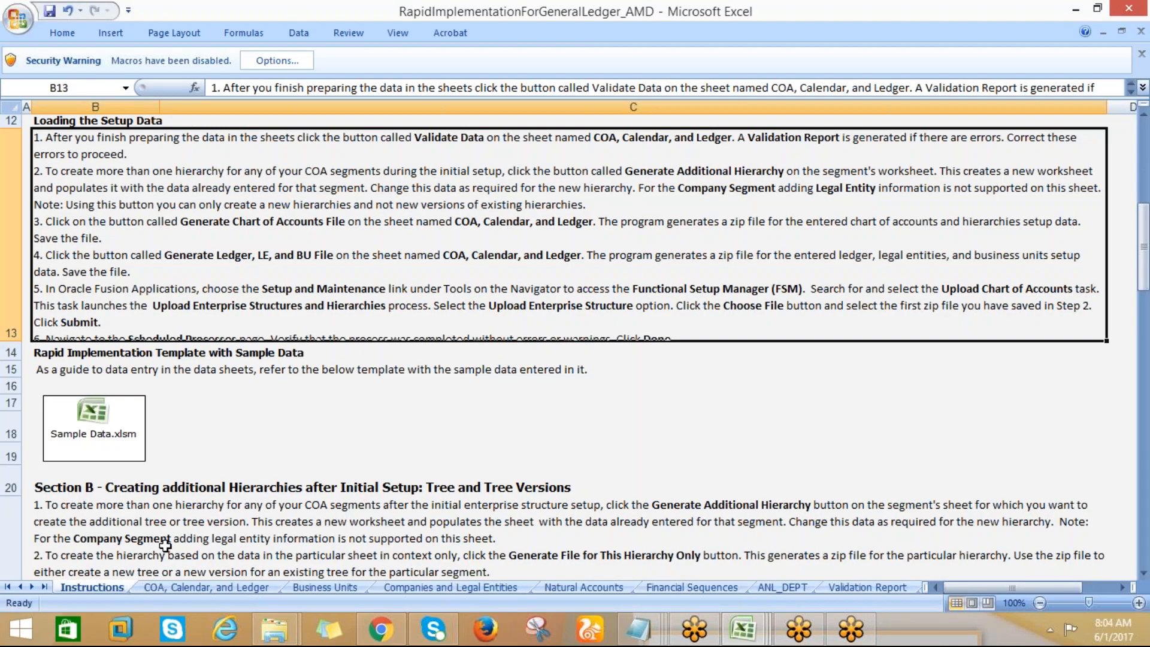
left_click(159, 587)
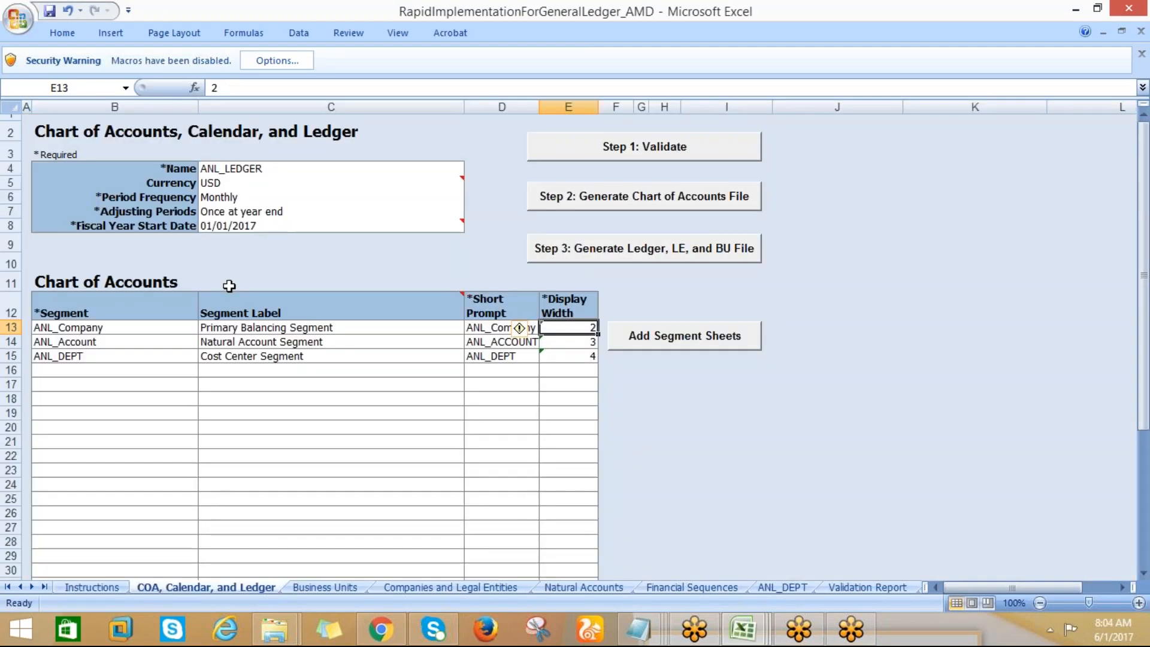
left_click(84, 587)
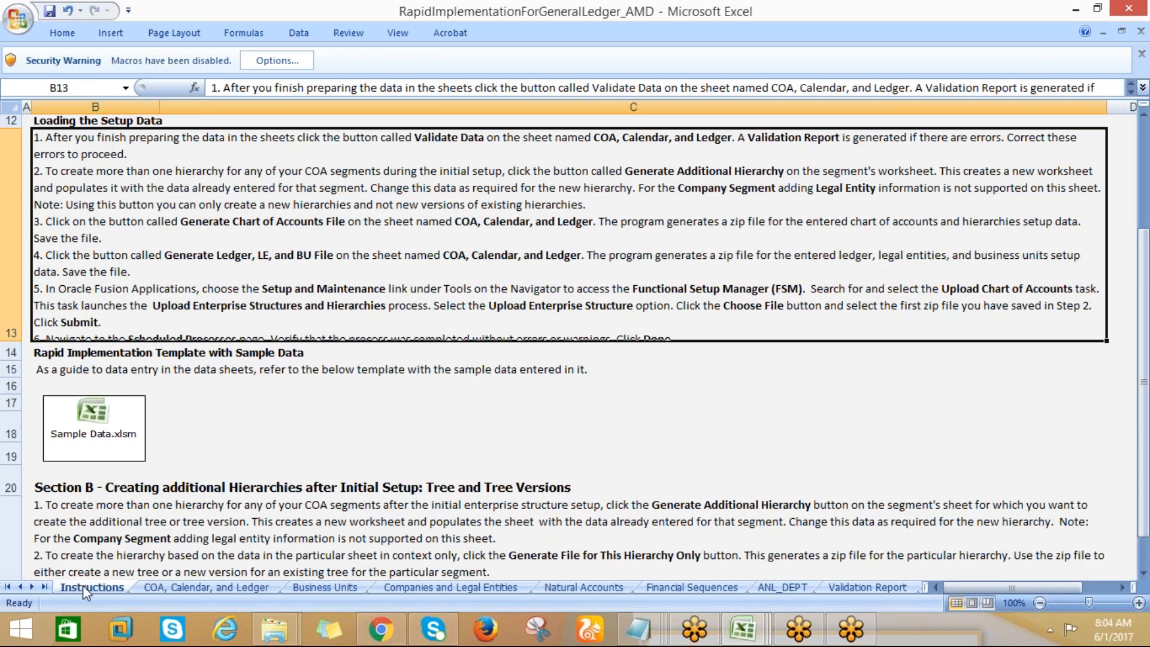
left_click(163, 587)
Review the ledger's name, currency, period frequency, adjusting period options and fiscal year start date
left_click(247, 167)
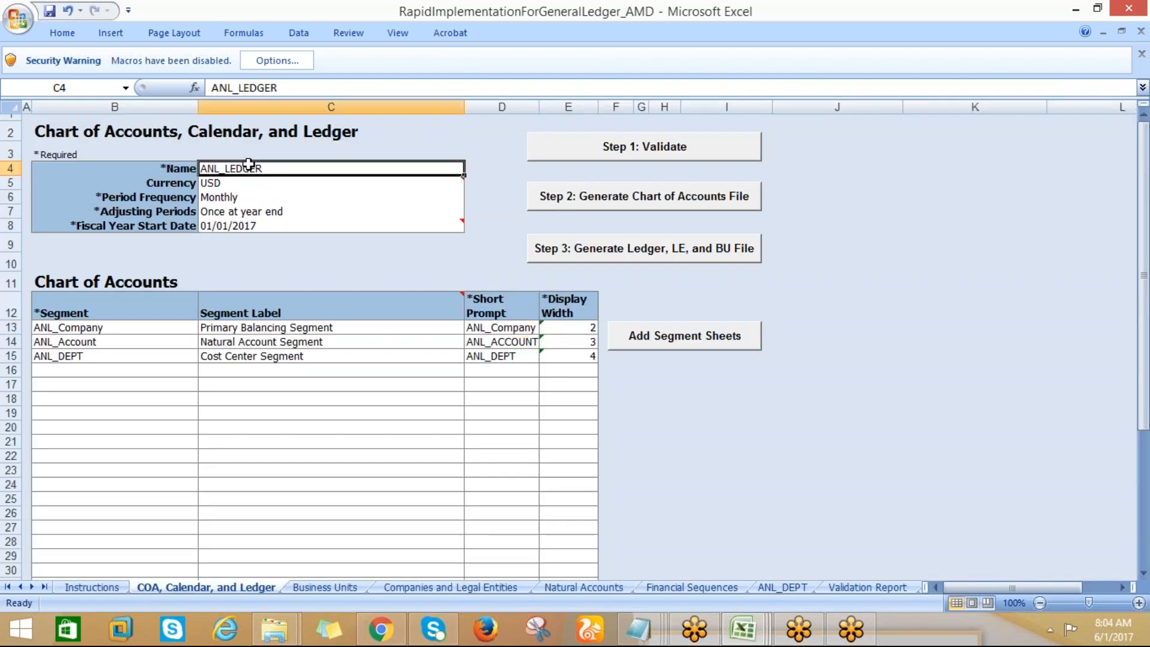
left_click(262, 179)
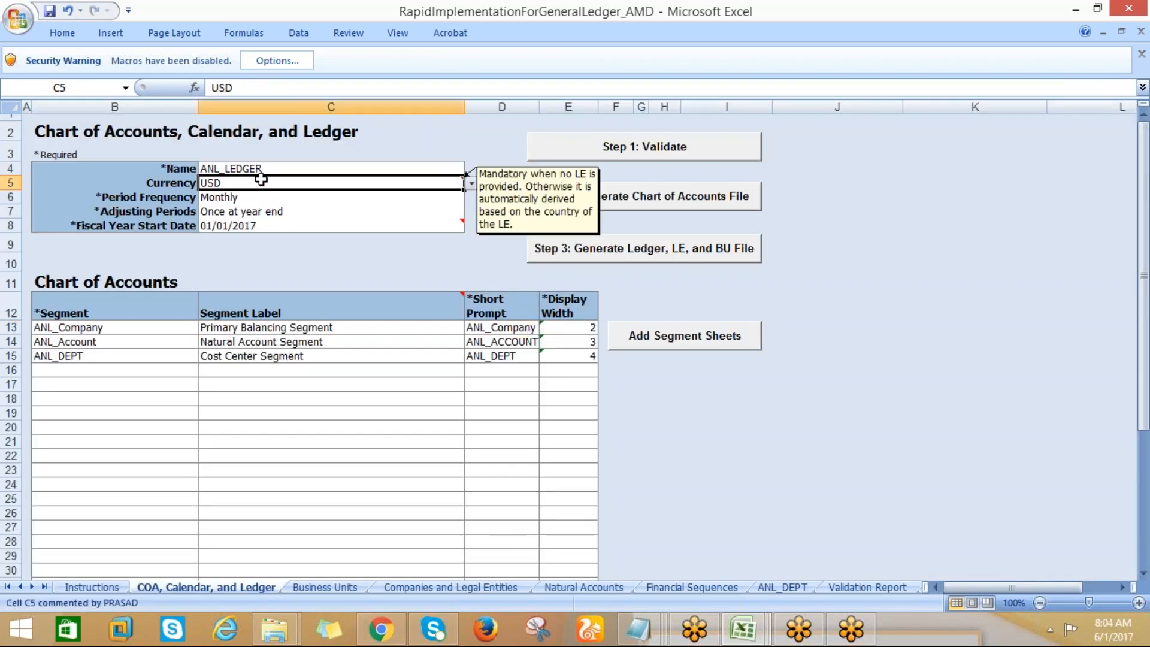
key("Up")
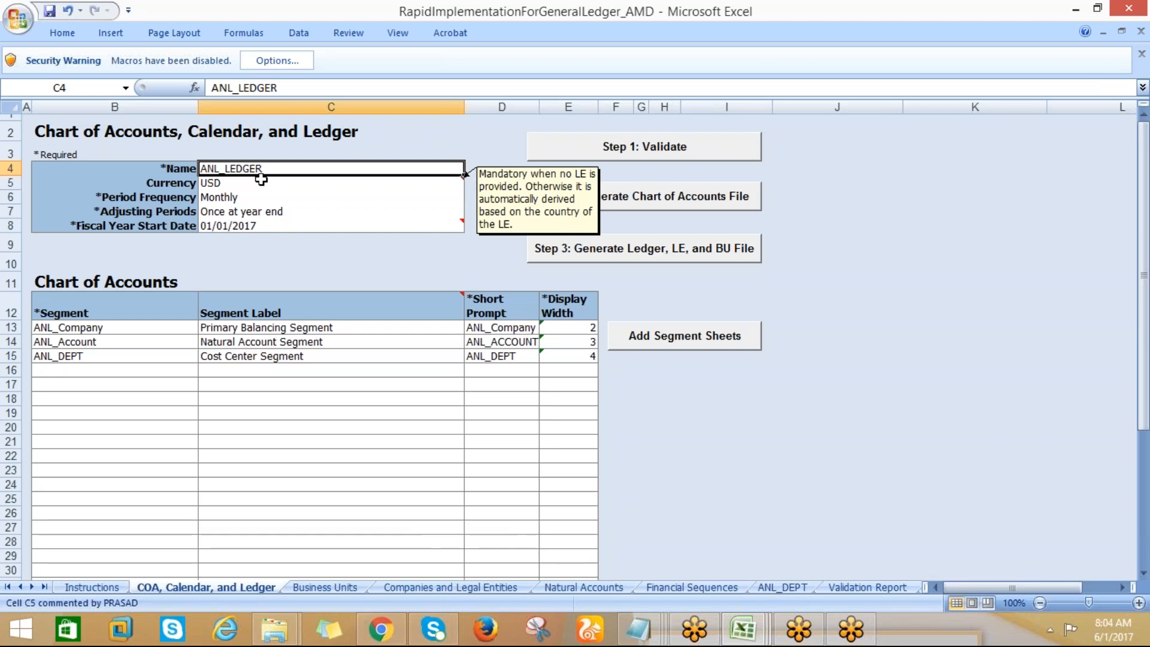
left_click(261, 179)
key("Down")
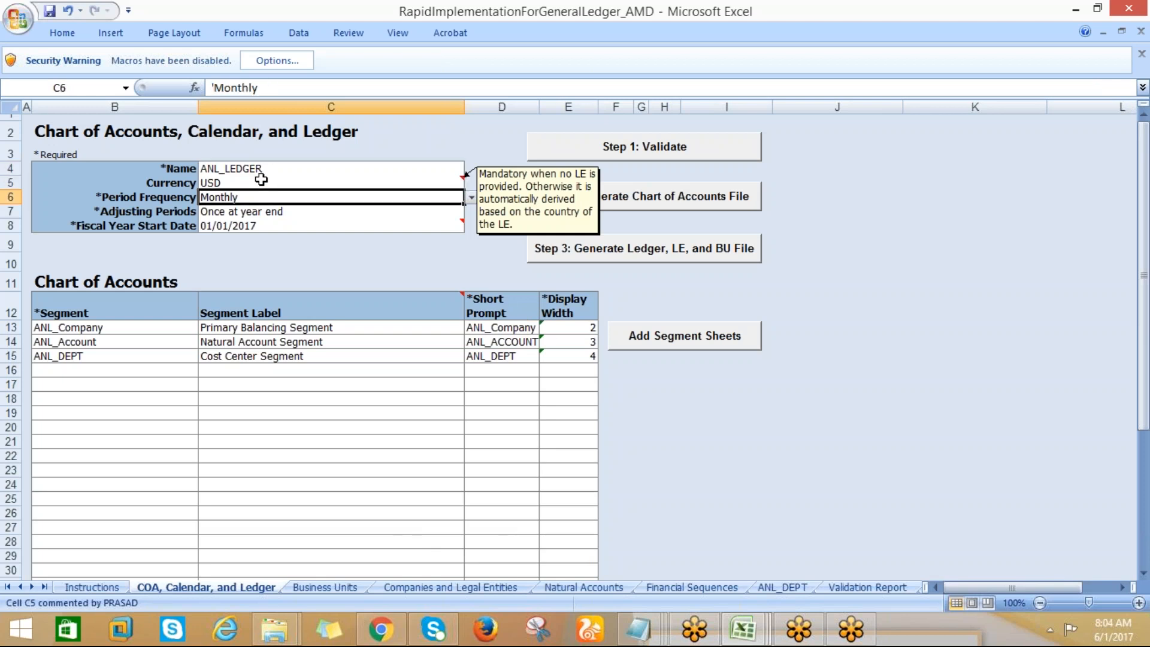
key("Down")
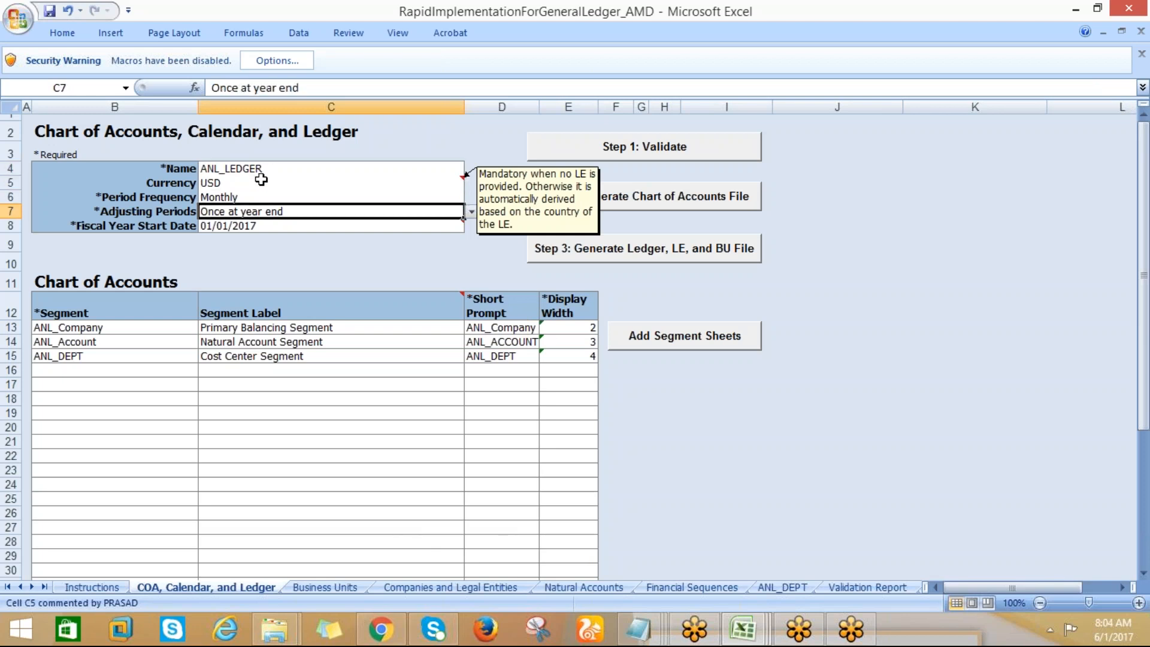
left_click(472, 209)
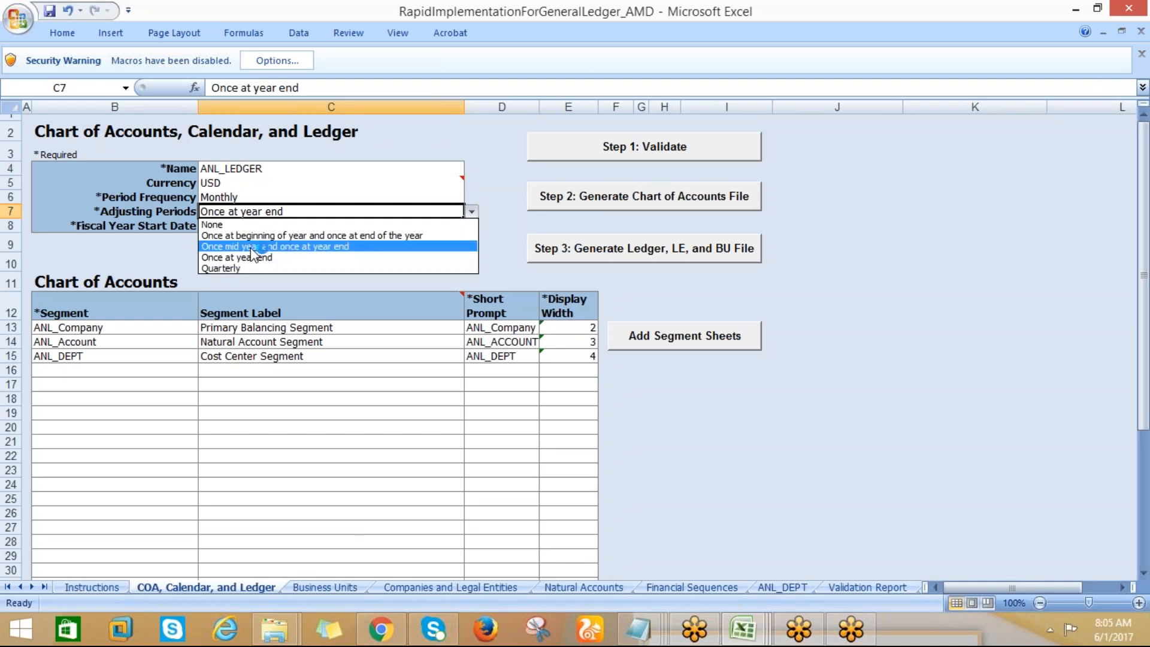
left_click(470, 135)
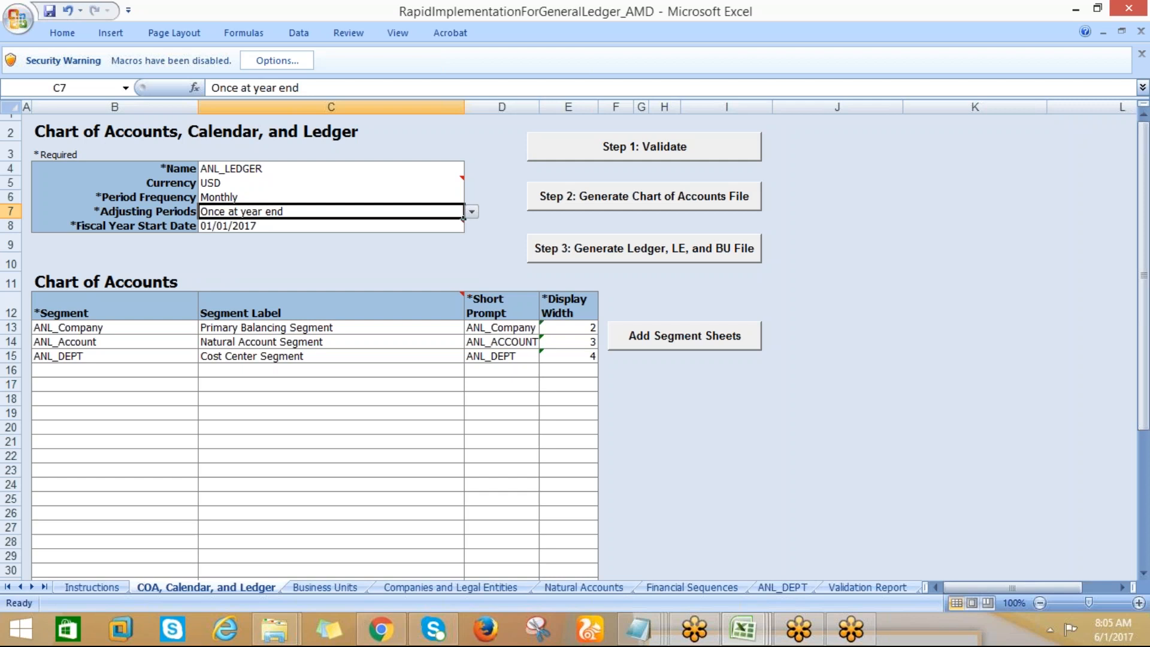
left_click(462, 224)
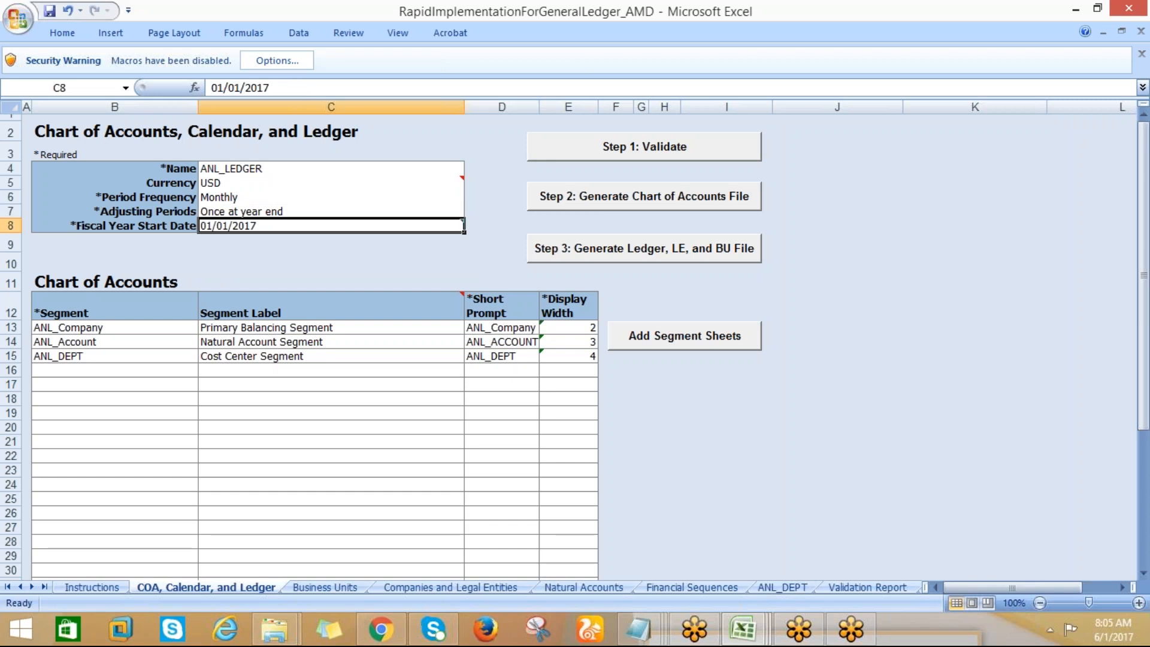
Examine the company segment's name, label and short prompt in the Chart of Accounts table
key("Down")
key("Down")
key("Down")
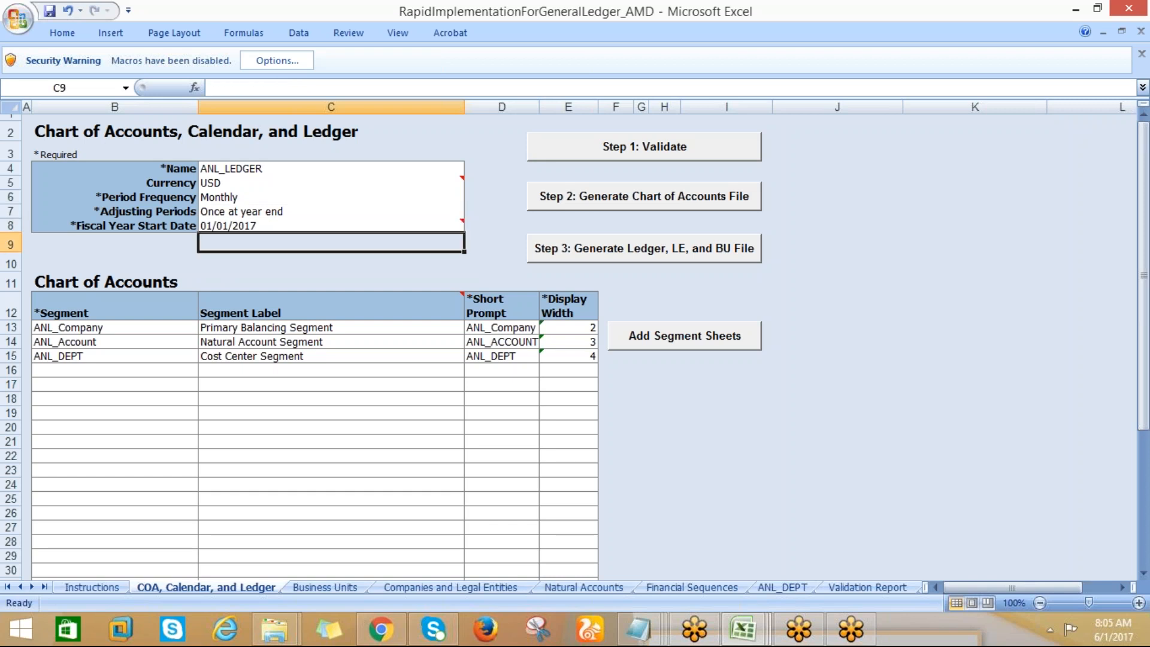
key("Left")
key("Left")
key("Down")
key("Down")
key("Down")
key("Right")
key("Up")
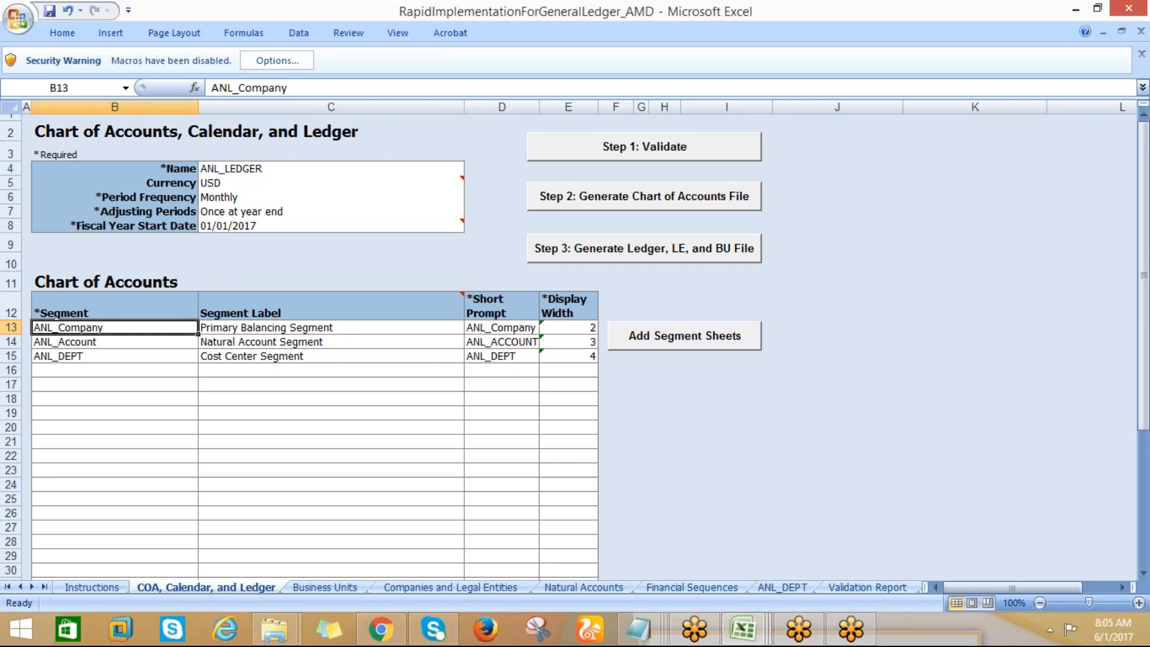
key("Right")
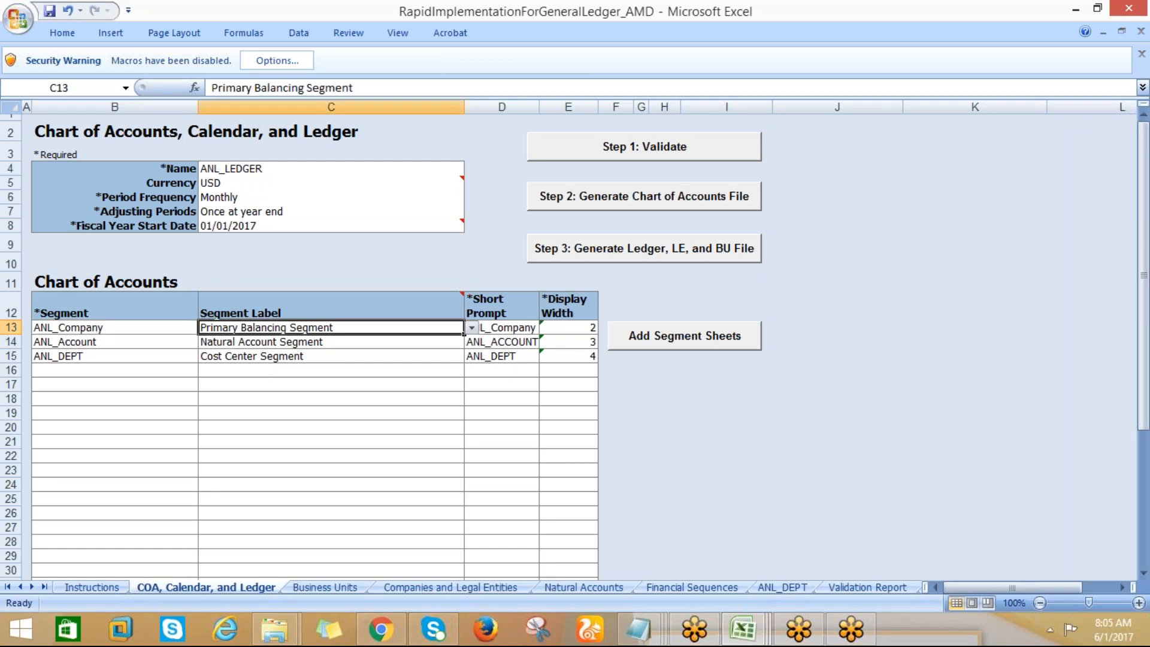
key("Right")
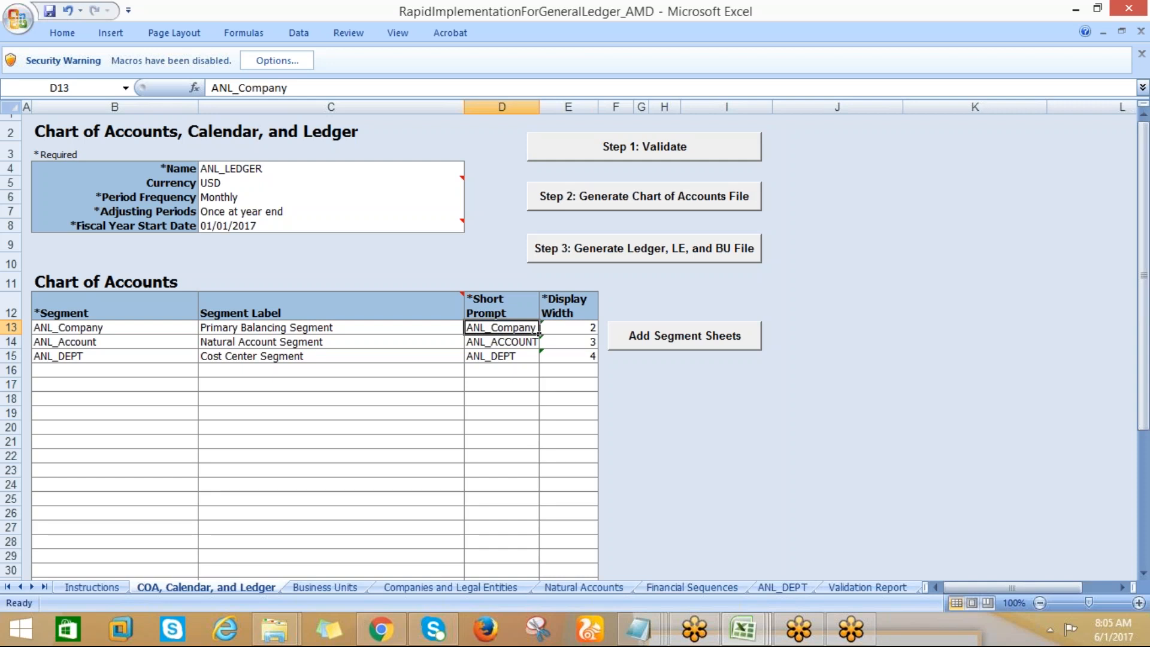
Compare the segment labels assigned to the company, account and department segments
key("Left")
key("Left")
key("Right")
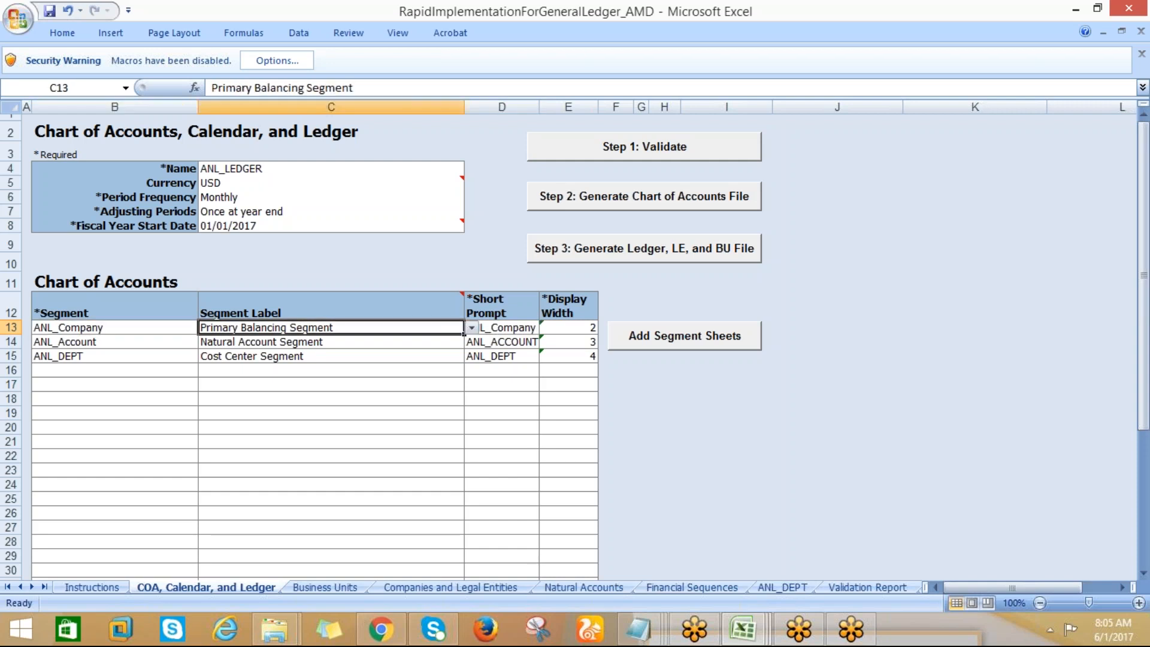
key("Left")
key("Down")
key("Right")
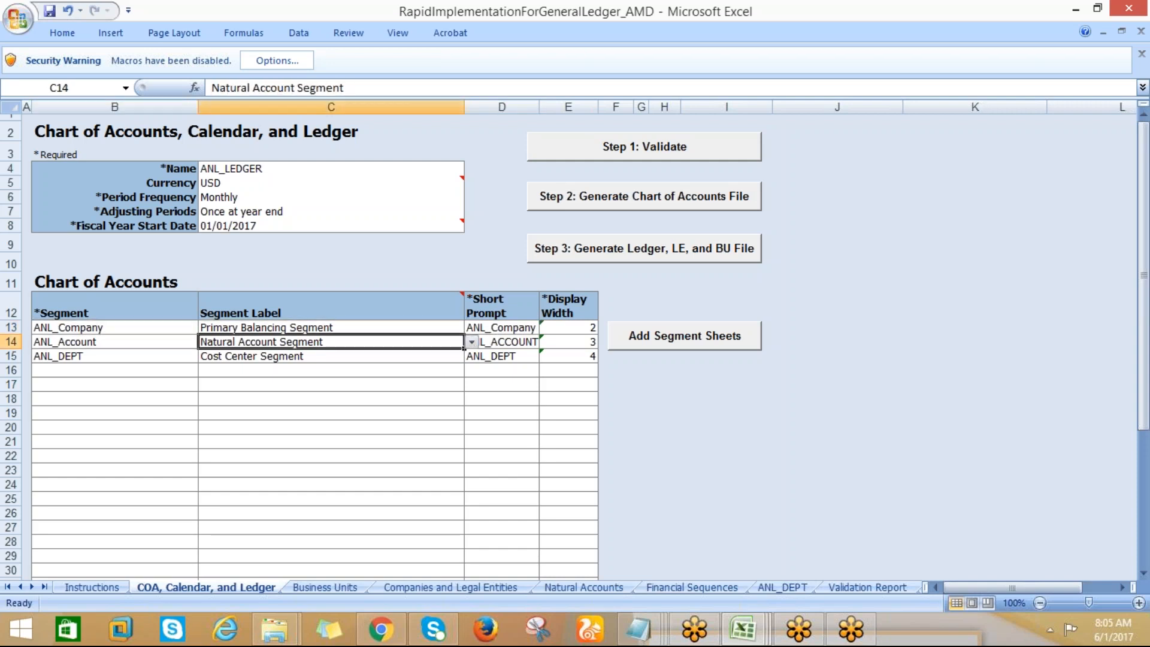
key("Left")
key("Down")
key("Right")
Check the display widths of the chart of accounts segments
key("Right")
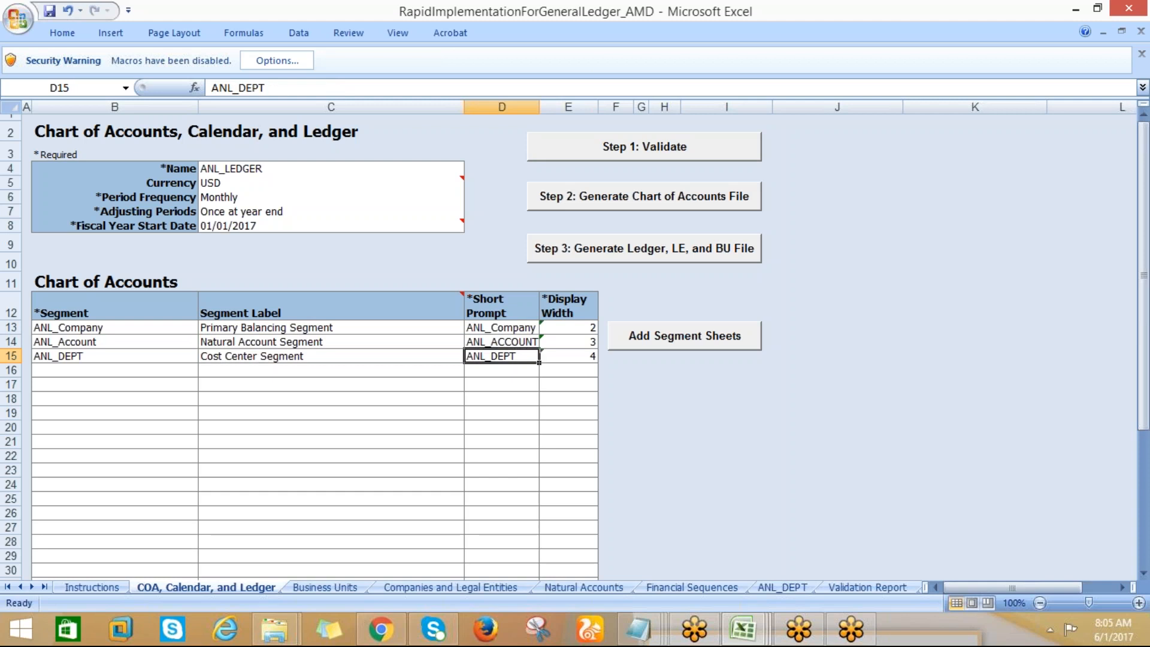
key("Up")
key("Up")
key("Right")
key("Down")
key("Up")
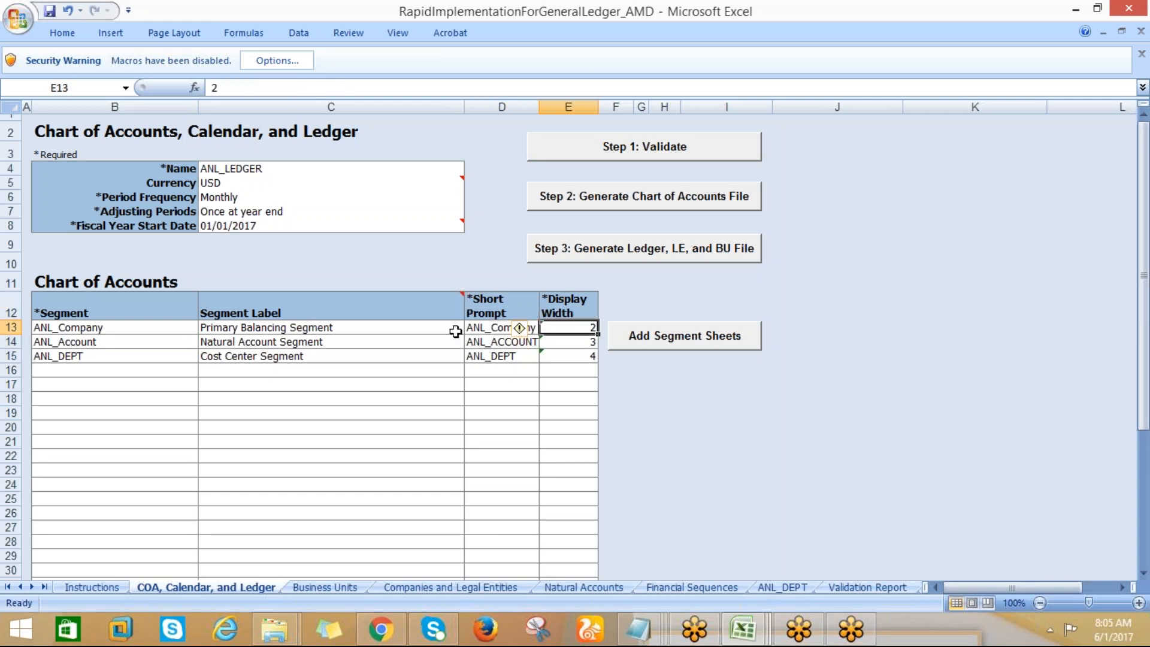
Check the Business Units sheet entry and the company and legal entity columns on the Companies and Legal Entities sheet
left_click(312, 591)
left_click(95, 183)
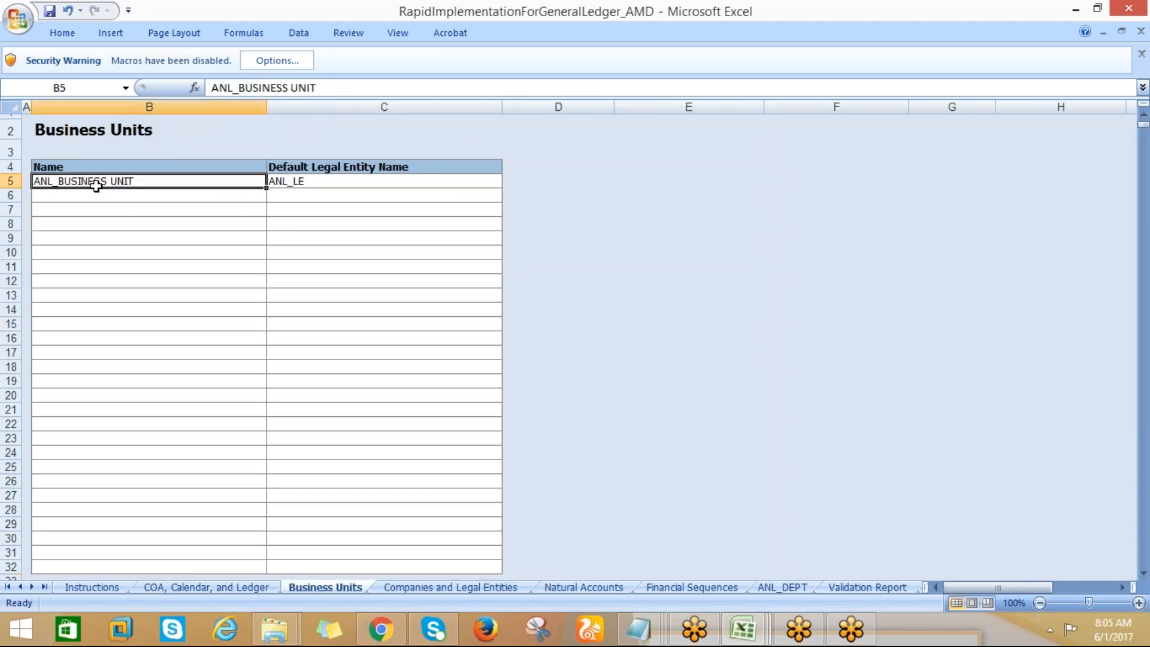
left_click(400, 589)
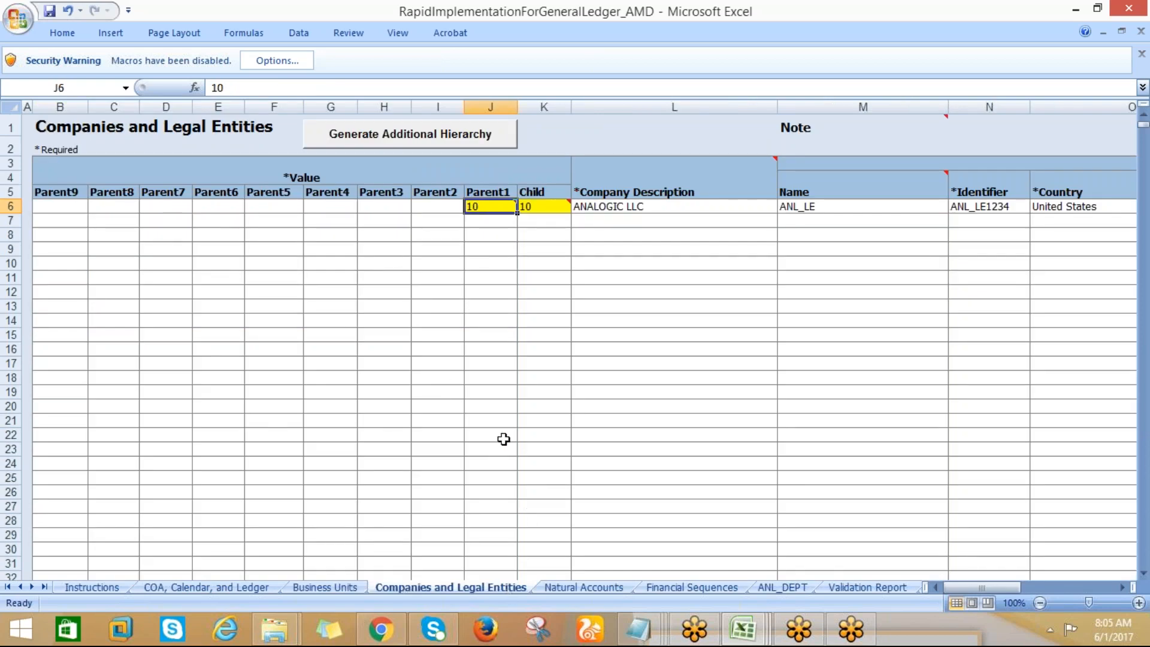
left_click_drag(965, 590, 1005, 596)
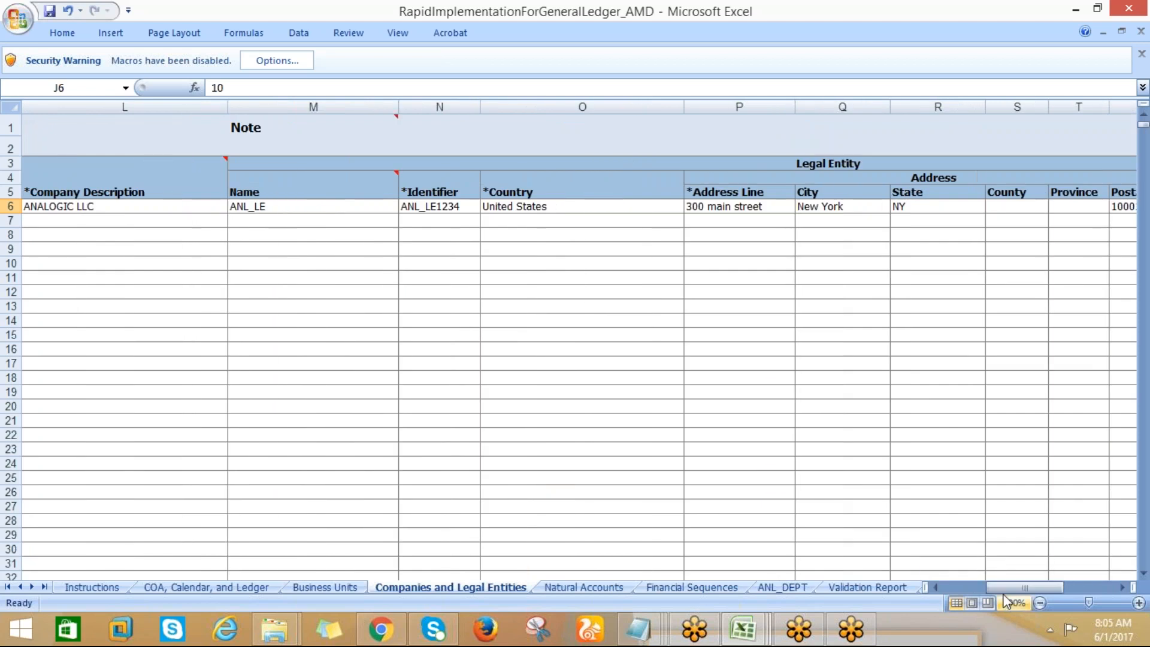
left_click(307, 205)
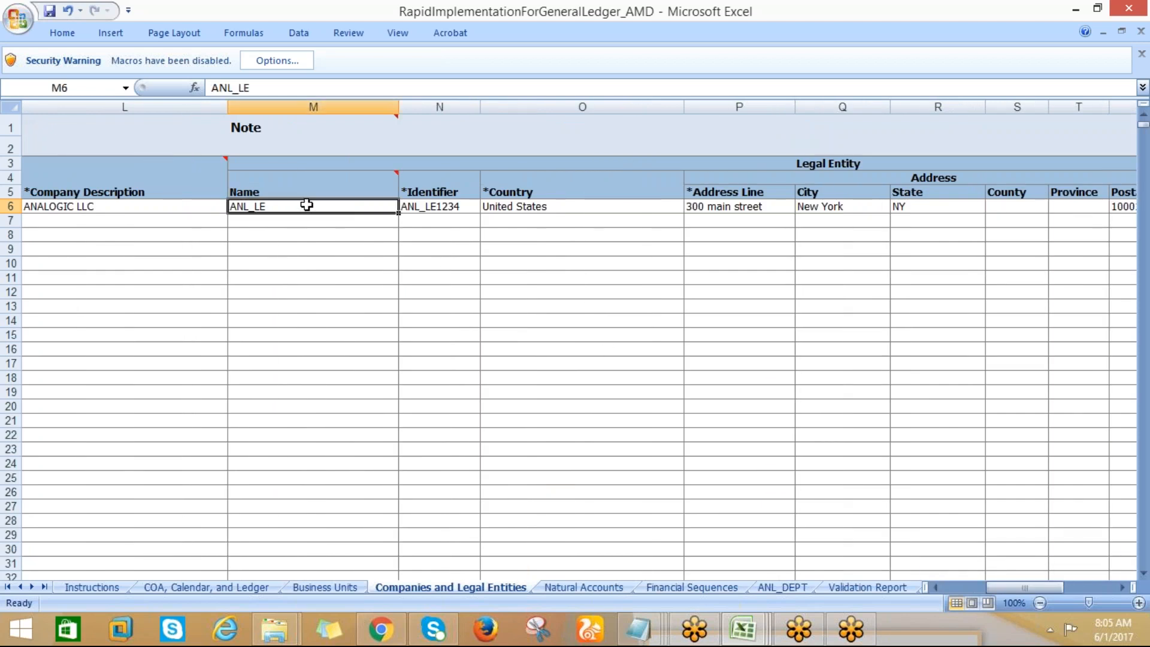
key("Up")
key("Up")
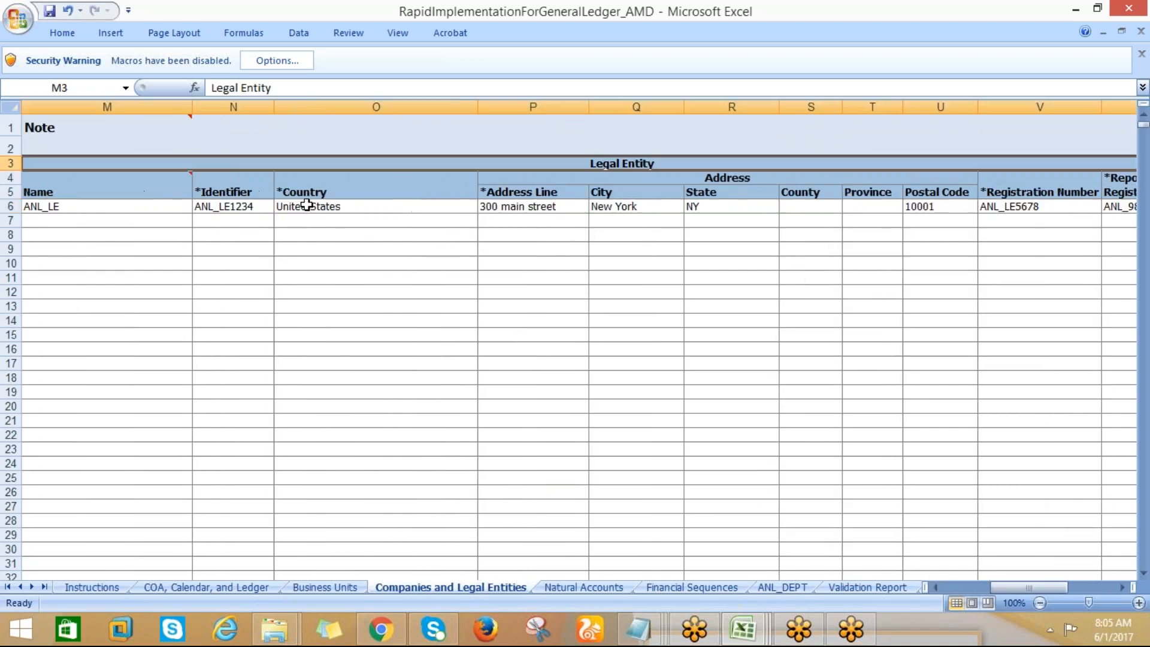
key("Left")
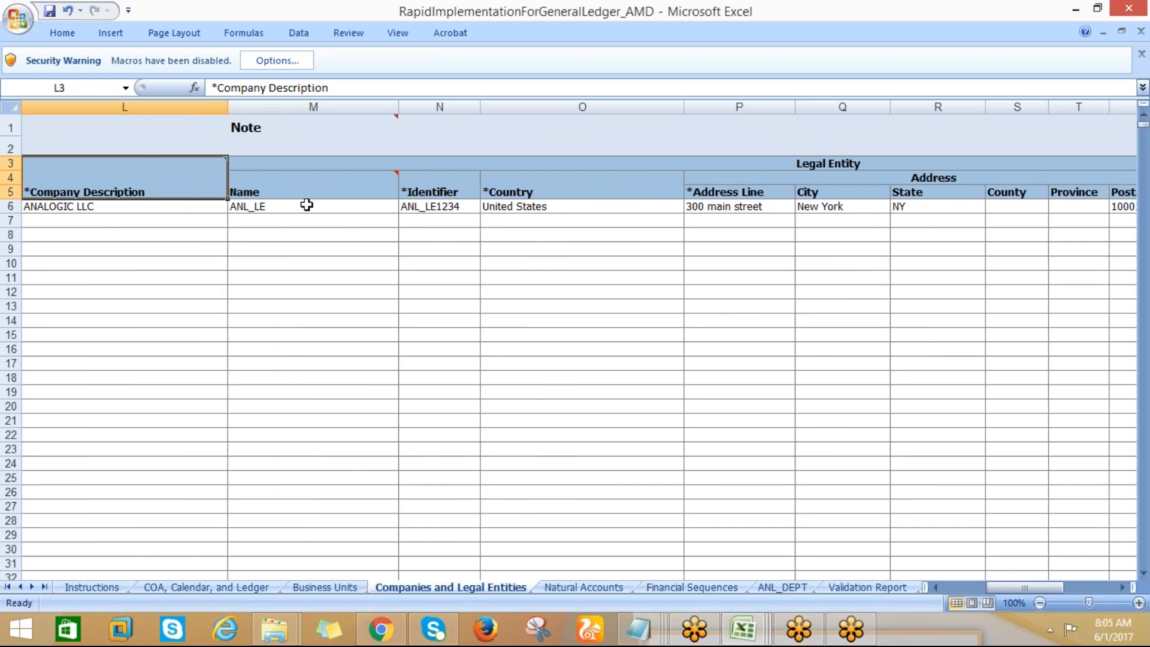
Examine the company description and child value columns on the Companies and Legal Entities sheet
key("Left")
key("Left")
key("Right")
key("Right")
key("Right")
key("Right")
key("Left")
key("Down")
key("Left")
key("Left")
key("Down")
key("Down")
key("Left")
key("Left")
key("Left")
key("Left")
key("Left")
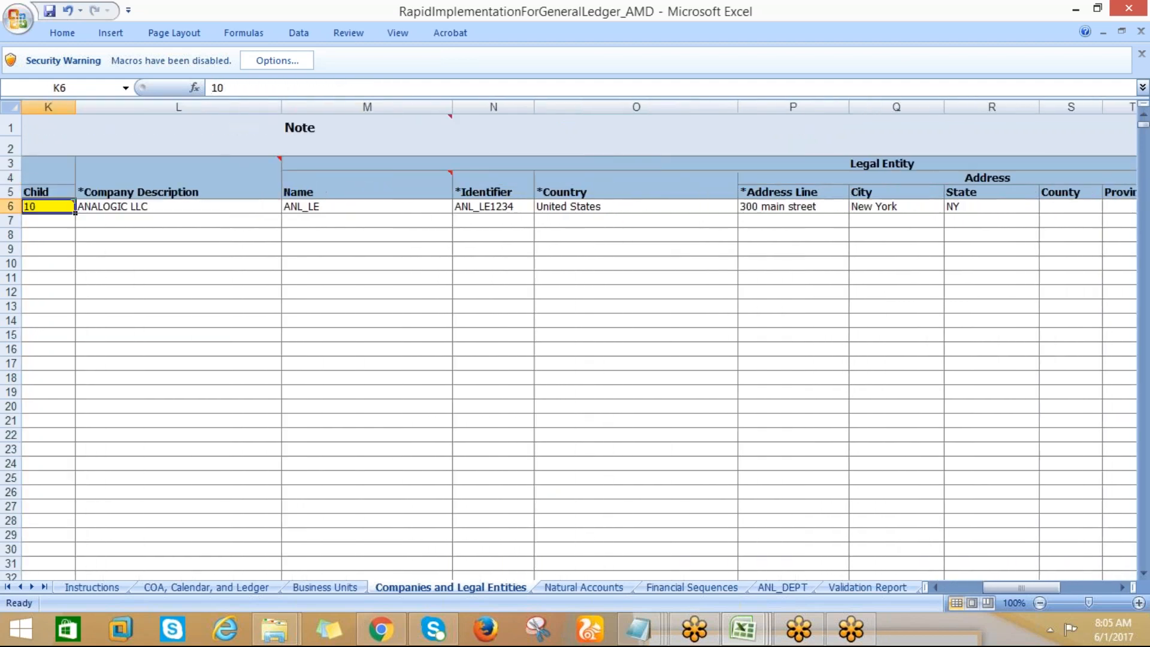
Read across the legal entity row through its name, identifier, country, address and registration number fields
key("Right")
key("Right")
key("Right")
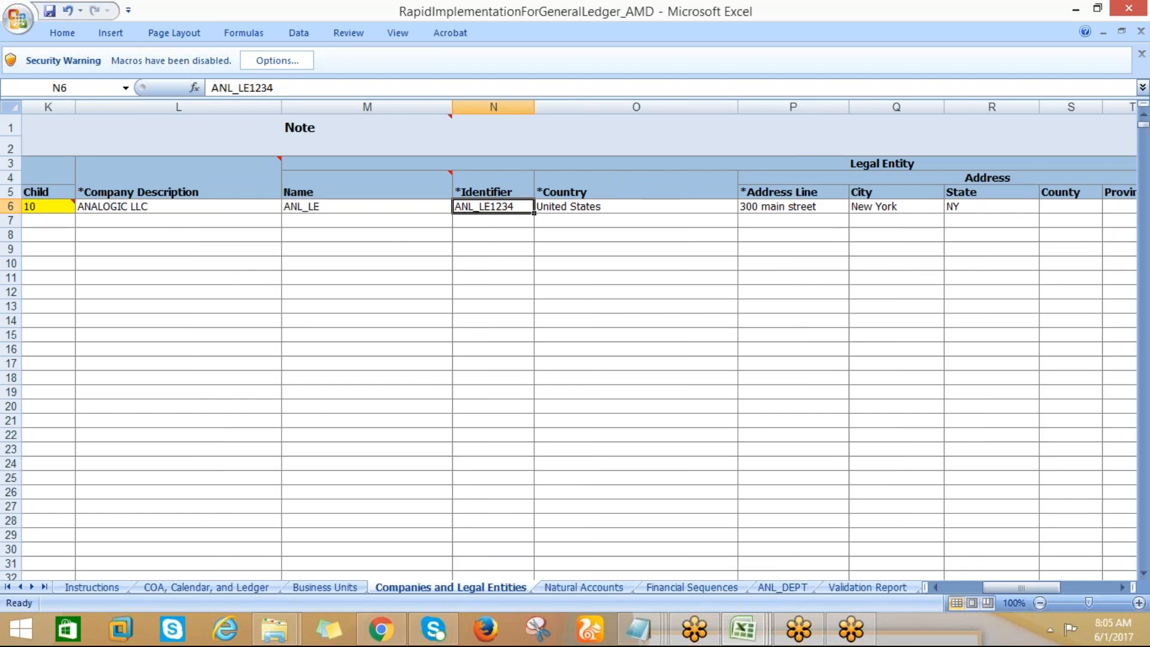
key("Right")
key("Right")
key("Right")
key("Right")
key("Right")
key("Right")
key("Right")
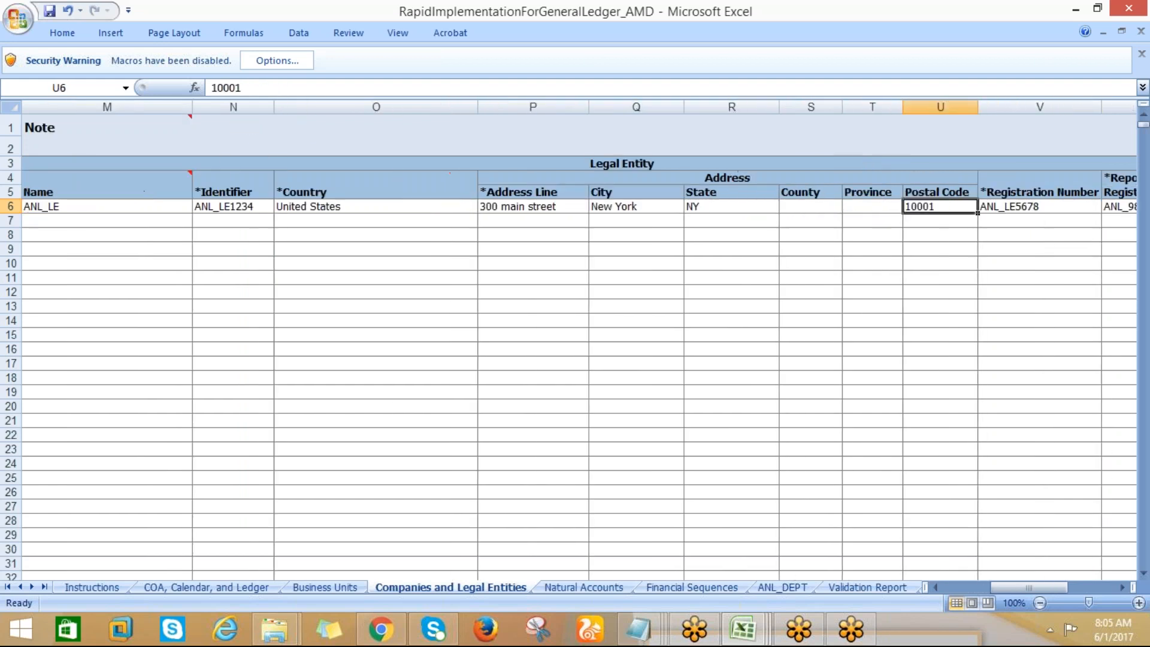
key("Right")
key("Right")
key("Left")
Go back over the legal entity's address, country and identifier fields
key("Left")
key("Right")
key("Right")
key("Right")
key("Left")
key("Left")
key("Left")
key("Left")
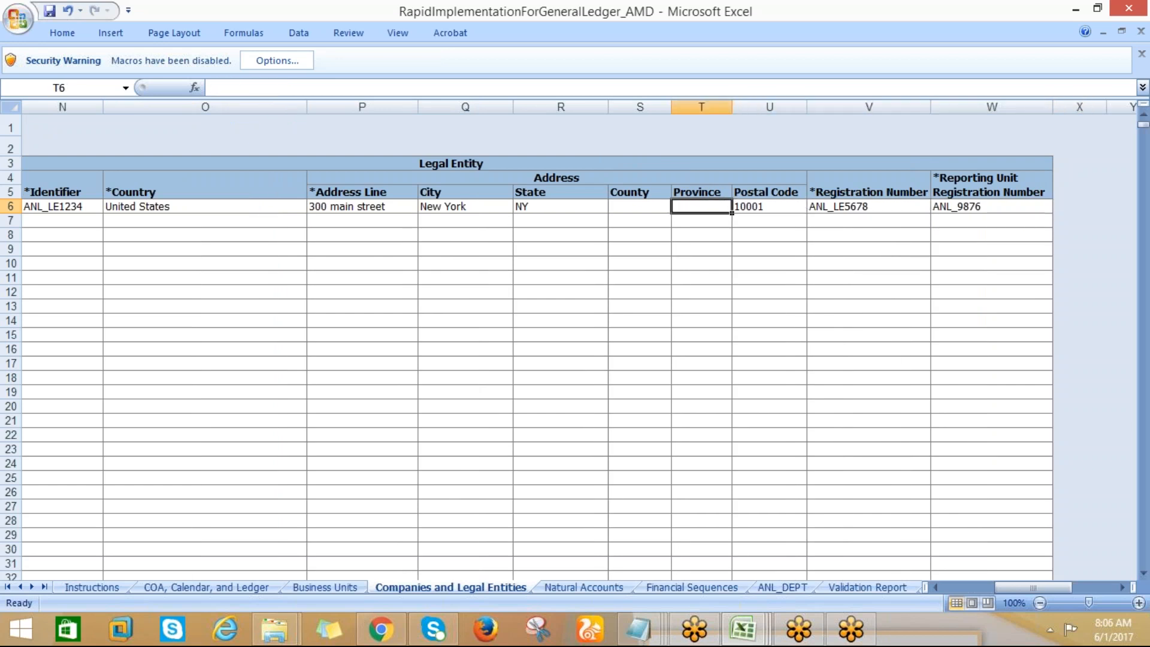
key("Left")
key("Left")
key("Left")
key("Left")
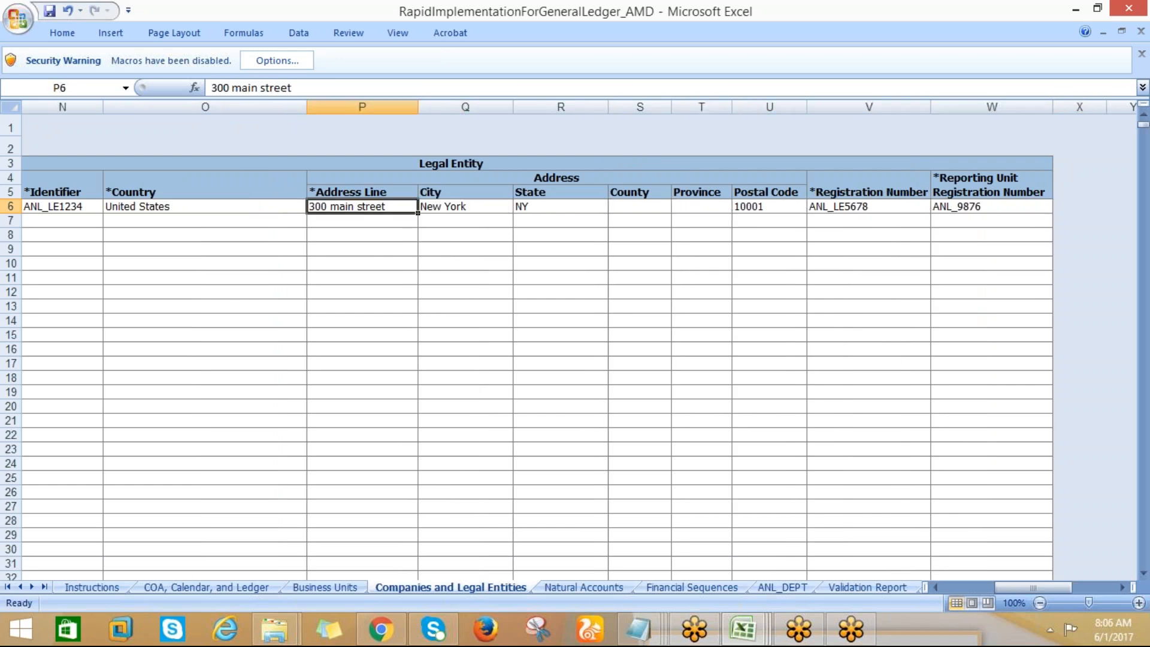
Inspect the company's parent and child hierarchy value columns from Parent9 through Child
key("Left")
key("Left")
key("Left")
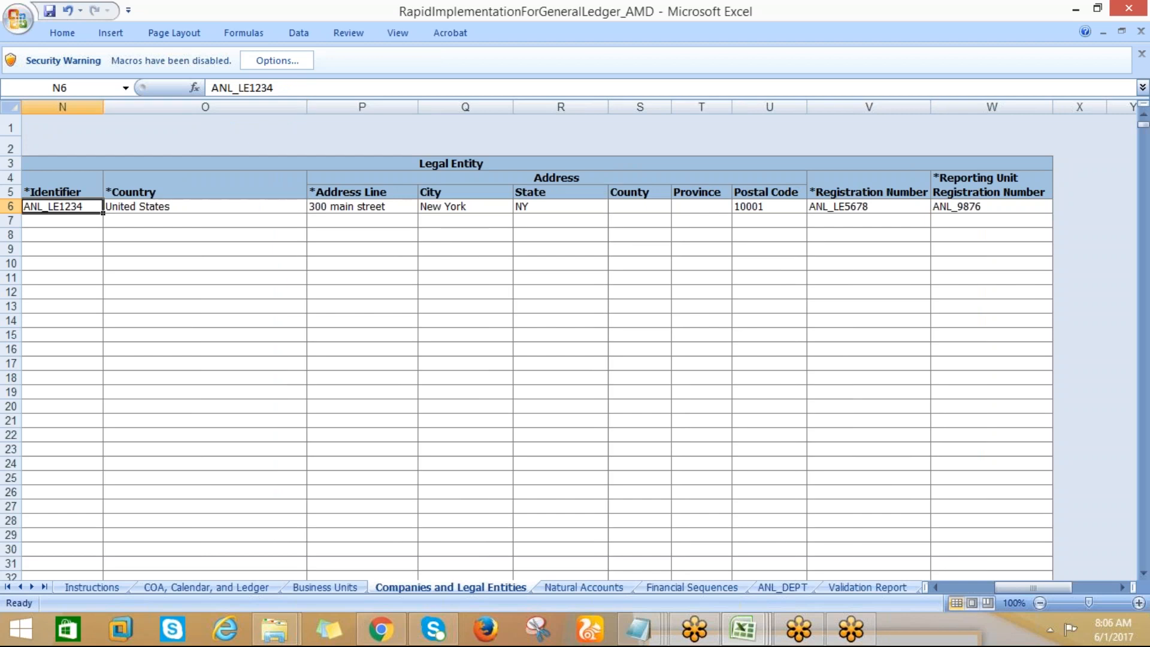
key("Left")
key("Left")
key("Left")
key("Left")
key("Left")
key("Left")
key("Left")
key("Right")
key("Right")
key("Right")
key("Right")
key("Left")
key("Left")
key("Left")
key("Left")
key("Left")
key("Left")
key("Left")
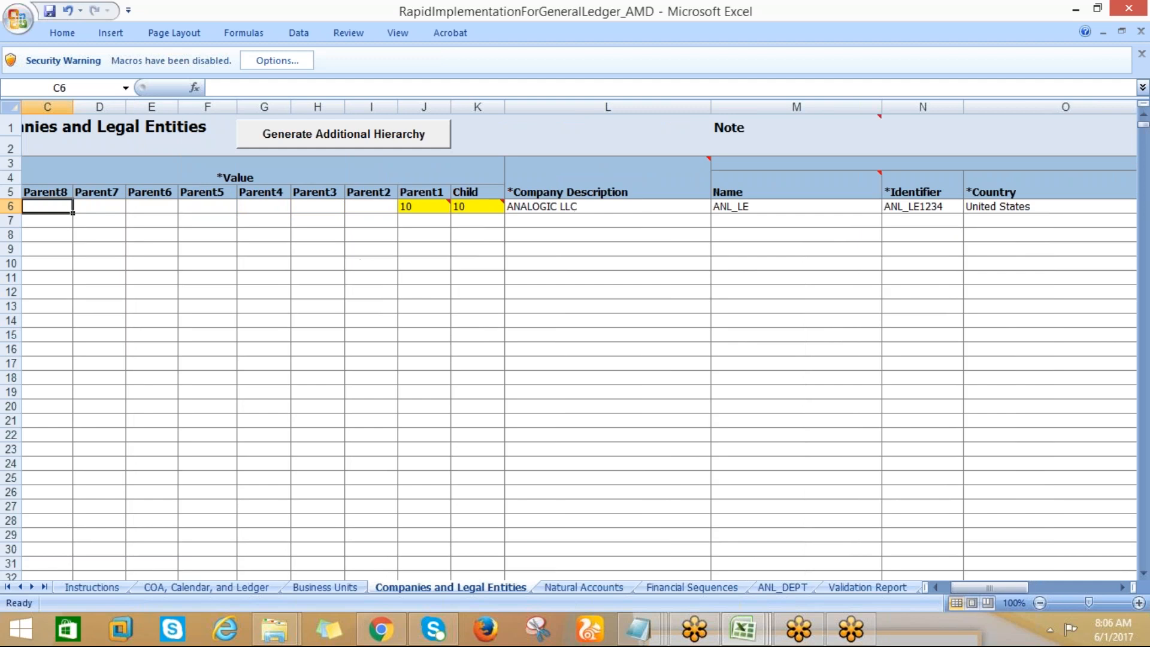
key("Left")
key("Right")
key("Right")
key("Right")
key("Right")
key("Right")
key("Right")
key("Right")
key("Right")
key("Right")
key("Right")
key("Left")
key("Left")
key("Left")
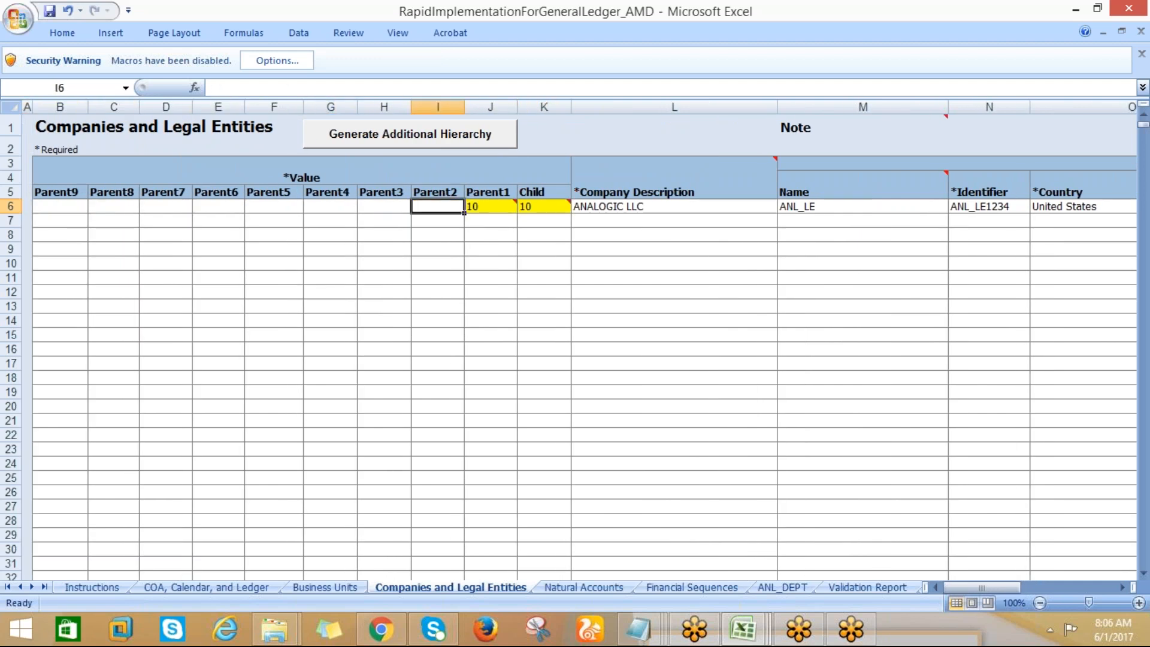
Review the account type assigned to each natural account on the Natural Accounts sheet
left_click(557, 589)
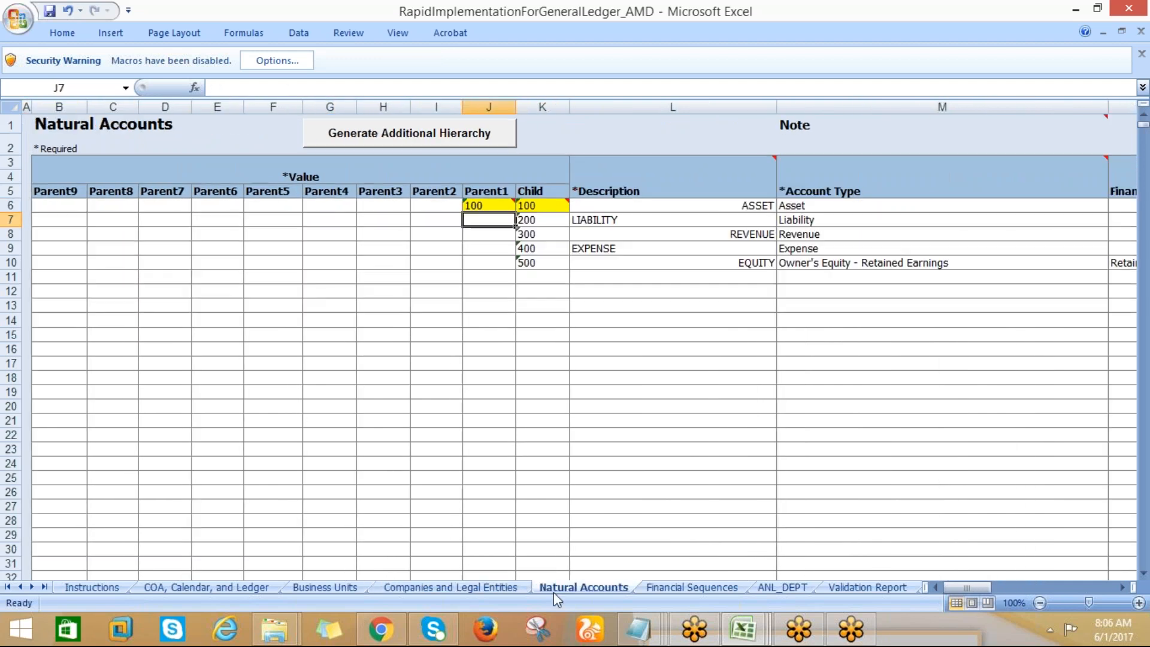
left_click(794, 209)
key("Down")
key("Down")
key("Down")
key("Down")
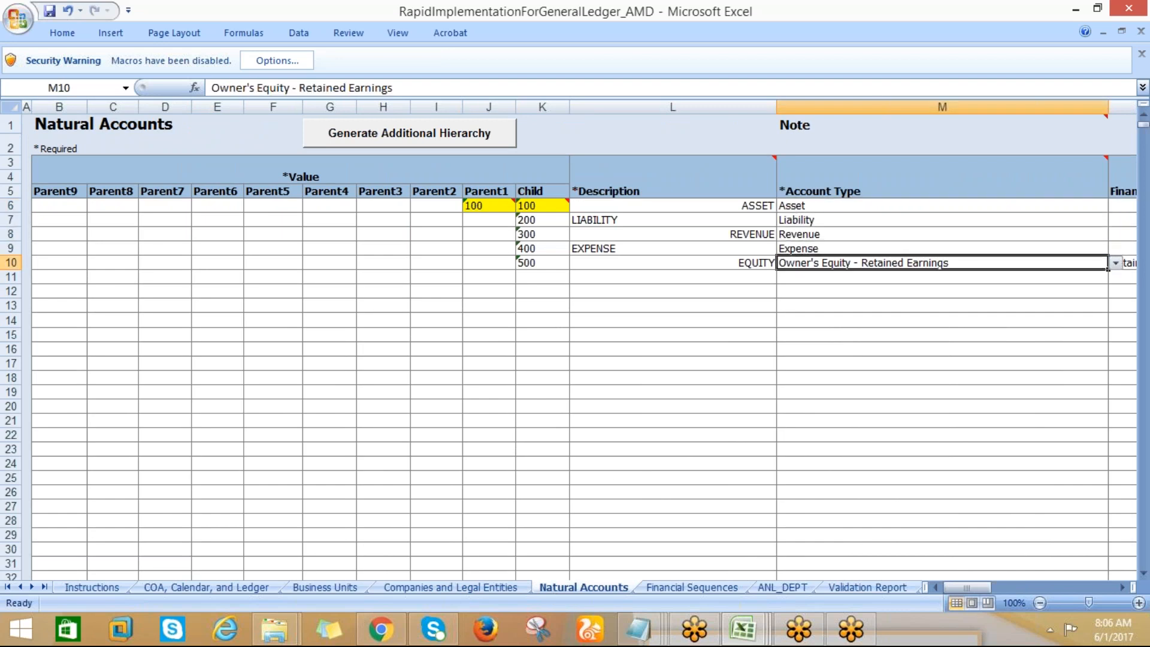
Review the financial category and additional information of the retained earnings account, then go back across to its hierarchy columns
key("Right")
key("Right")
key("Right")
key("Left")
key("Left")
key("Left")
key("Left")
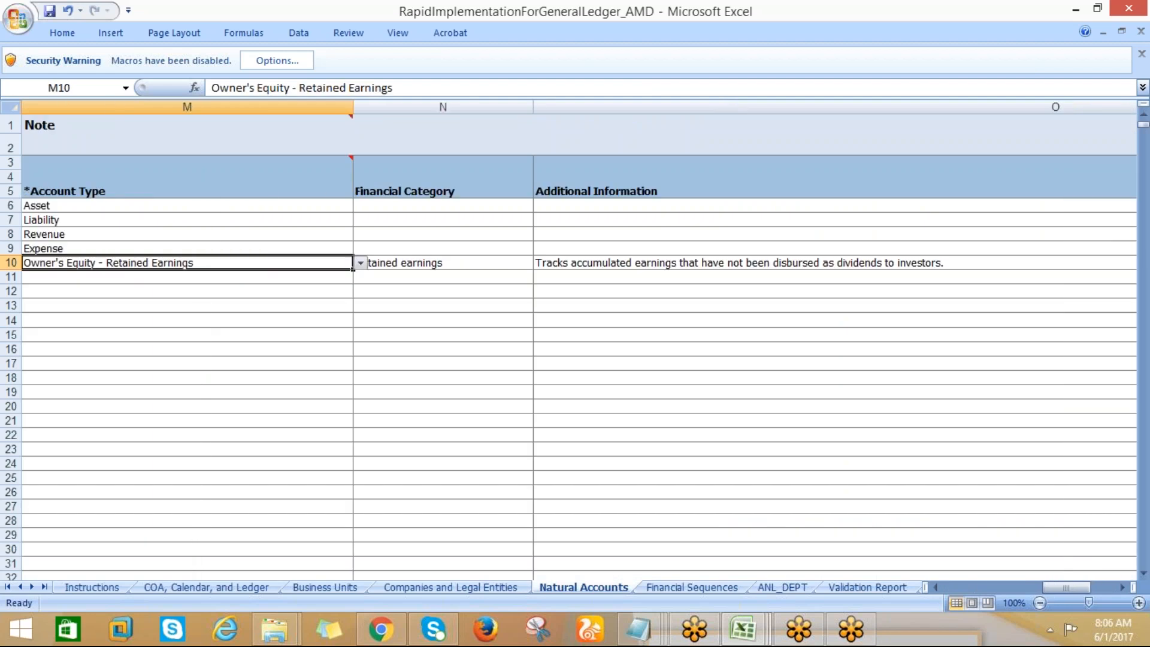
key("Left")
key("Left")
key("Left")
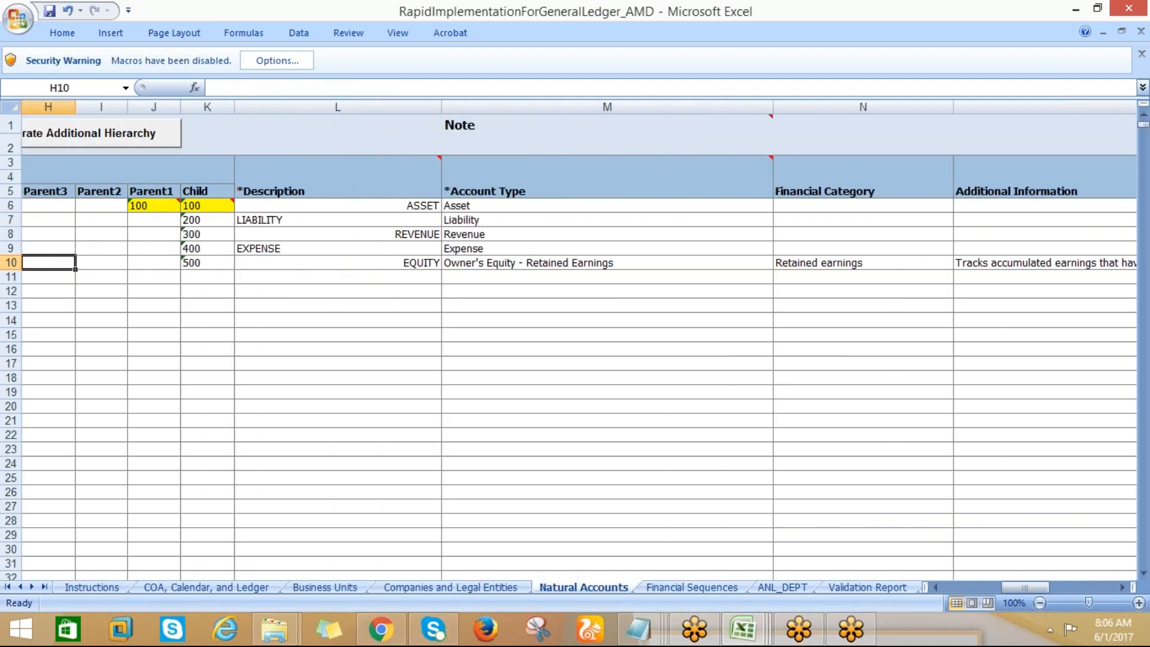
Review the transaction types on the Financial Sequences sheet, from Payables Invoices through General Ledger Journals
left_click(689, 589)
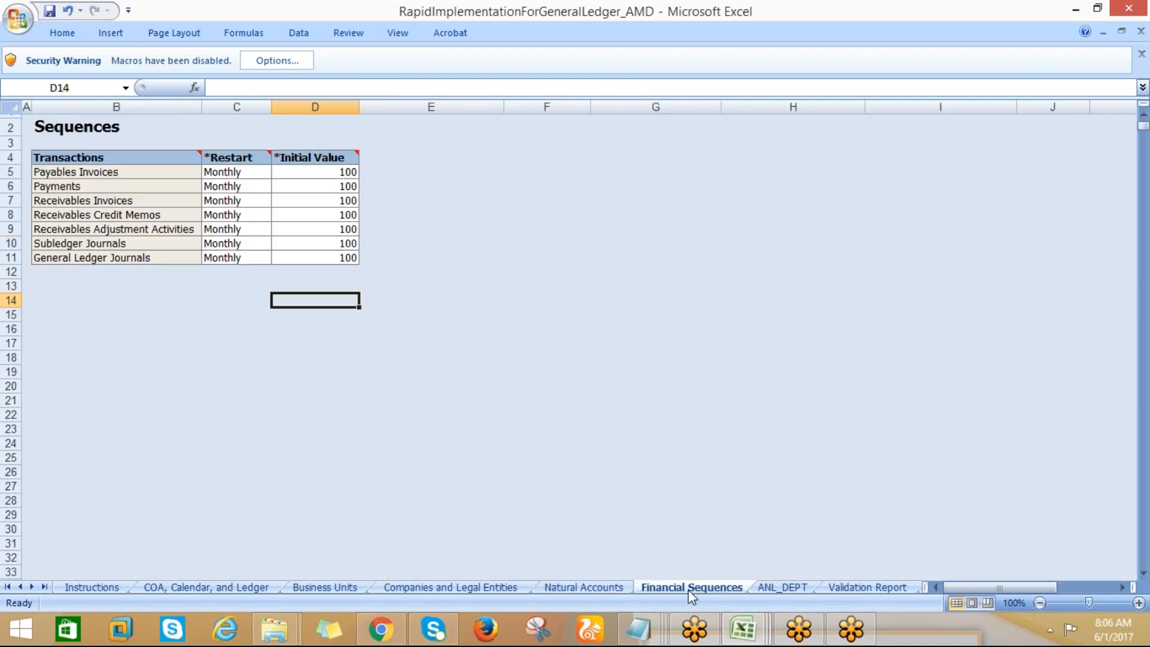
left_click(114, 174)
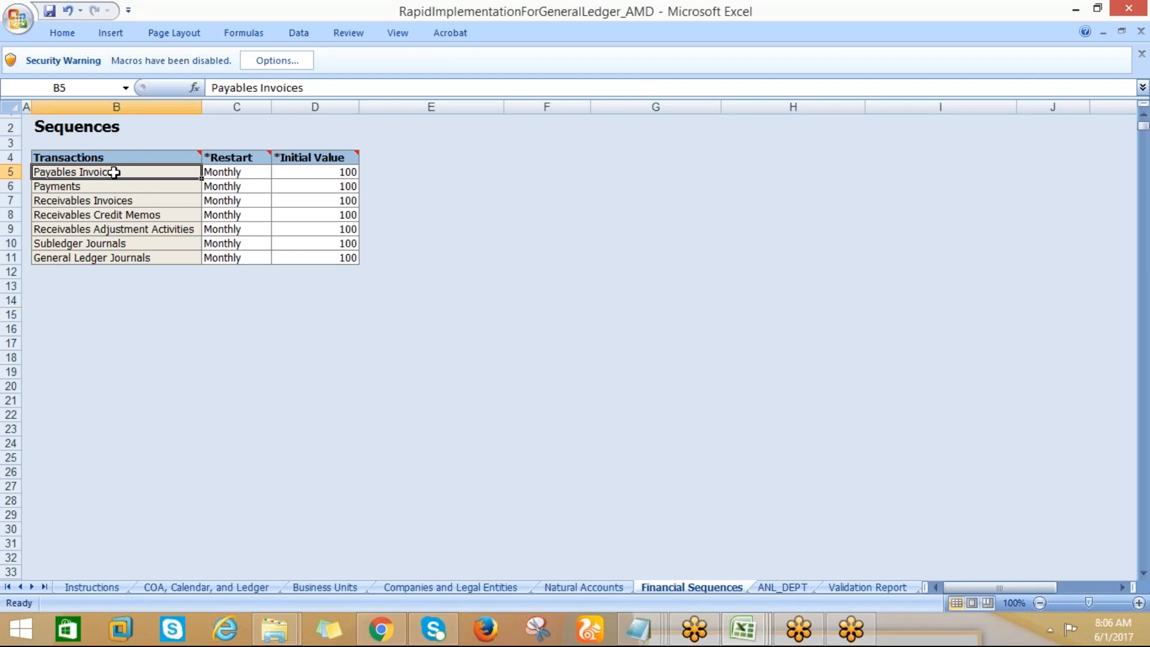
left_click(95, 200)
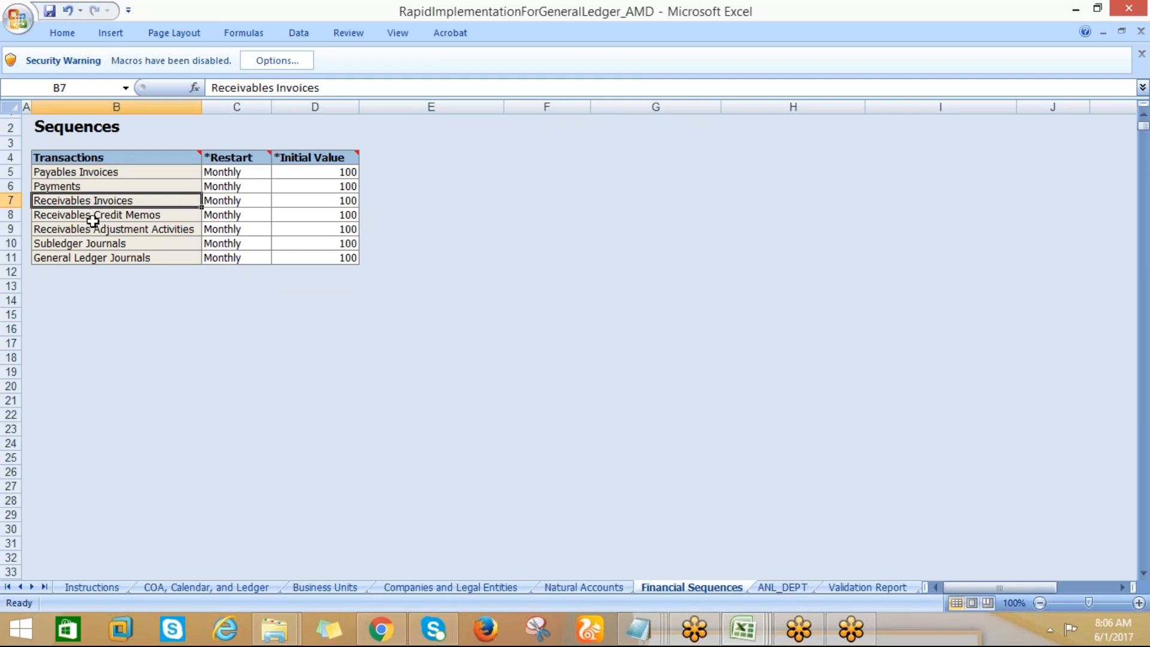
left_click(89, 240)
left_click(115, 259)
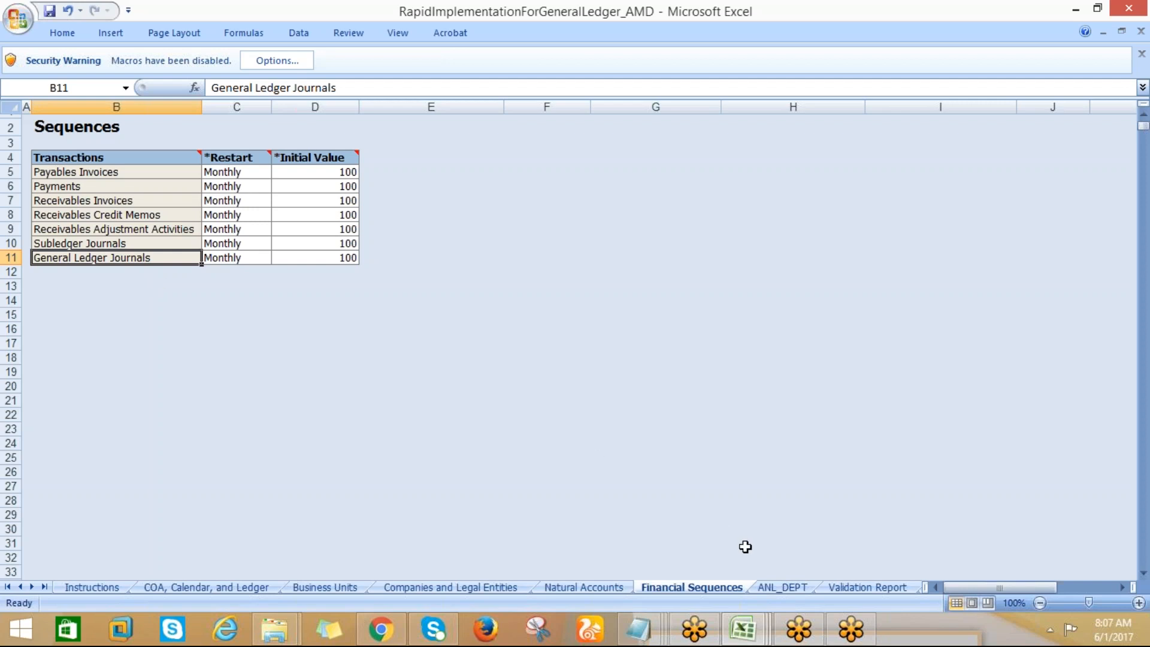
View the department values and descriptions on the ANL_DEPT sheet
key("ctrl+Page_Down")
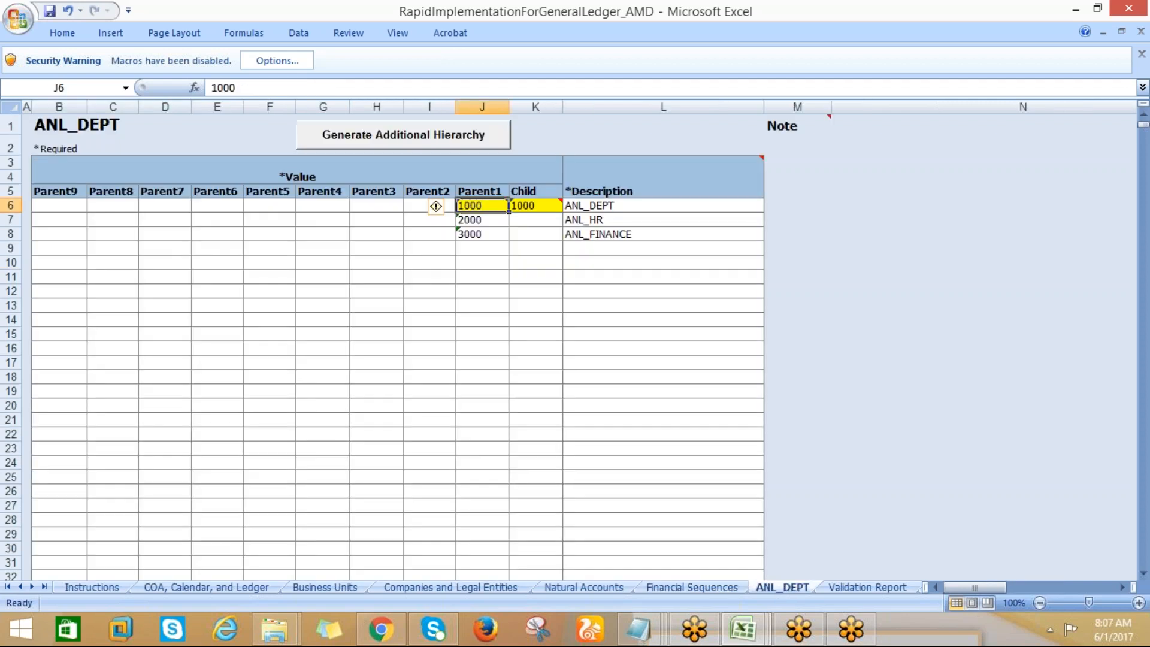
left_click(753, 590)
left_click(766, 592)
Compare the ANL_Company segment in the chart of accounts with its values on the Companies and Legal Entities sheet
left_click(157, 590)
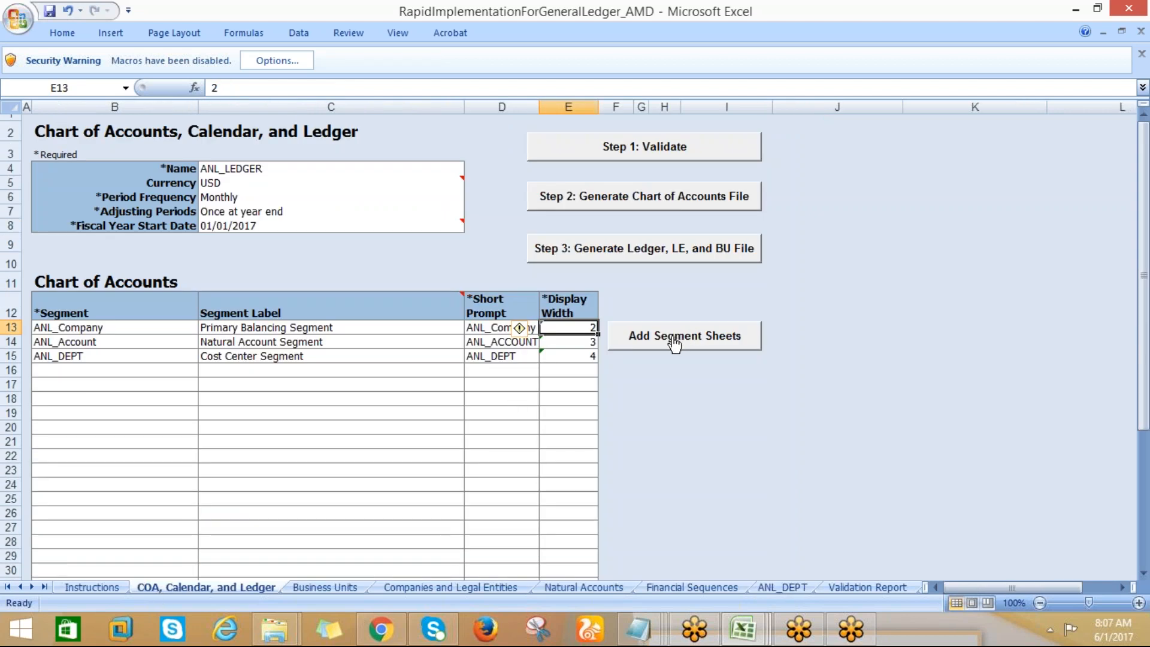
left_click(483, 326)
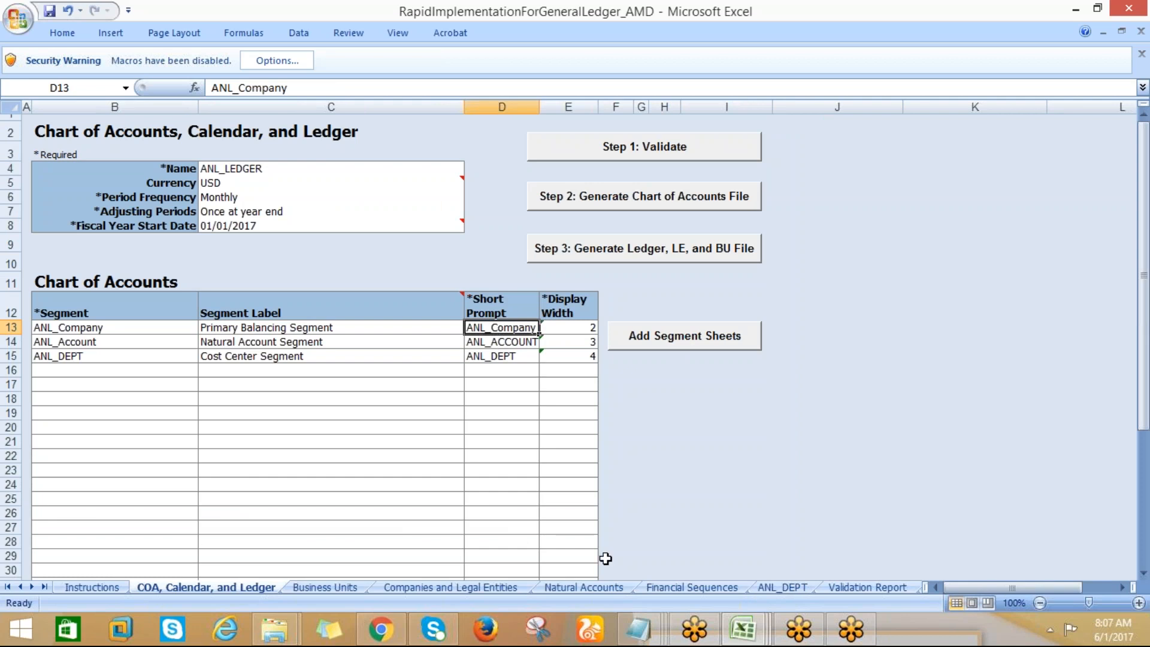
left_click(417, 588)
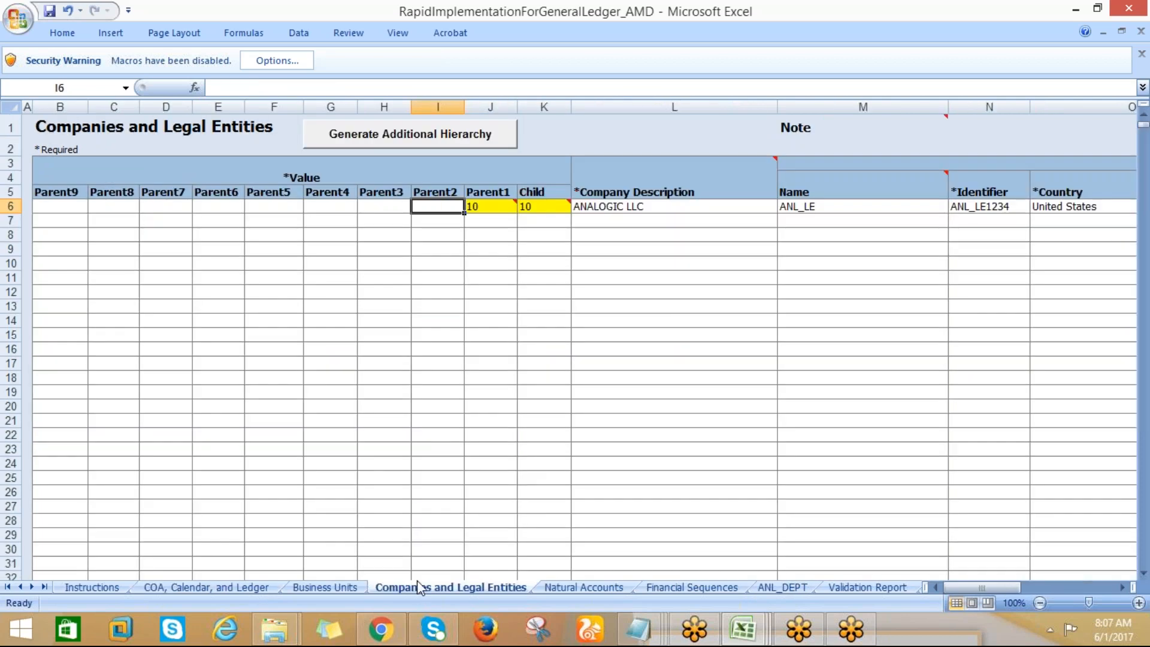
left_click(85, 206)
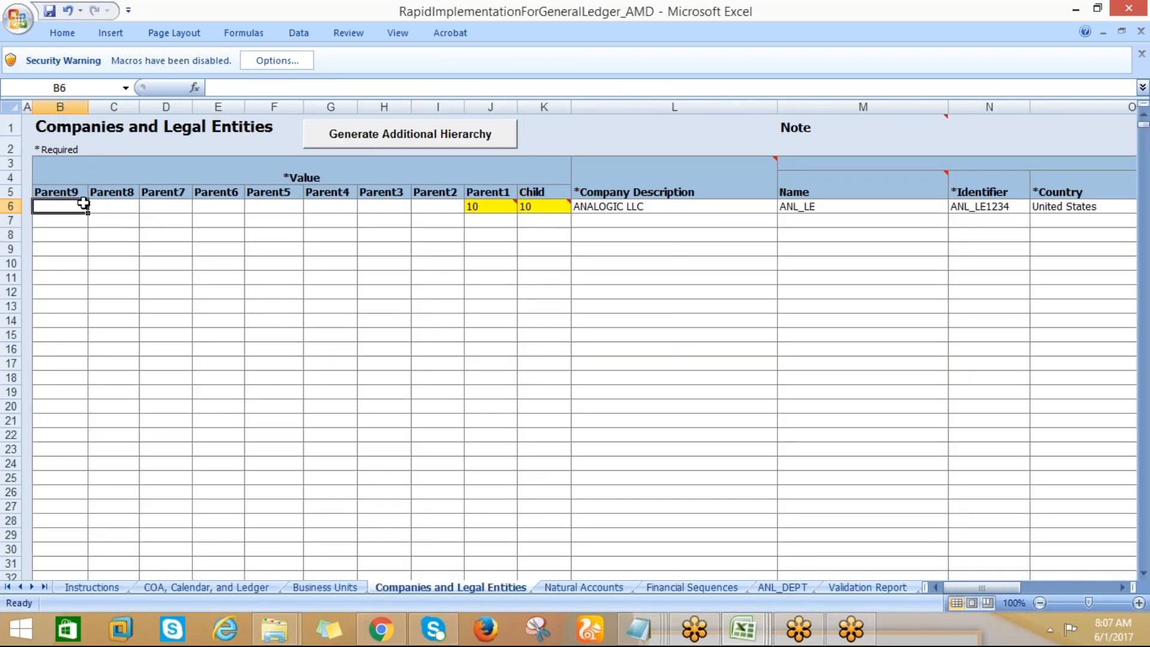
Compare the ANL_ACCOUNT segment in the chart of accounts with its values on the Natural Accounts sheet
left_click(191, 590)
left_click(508, 346)
left_click(584, 587)
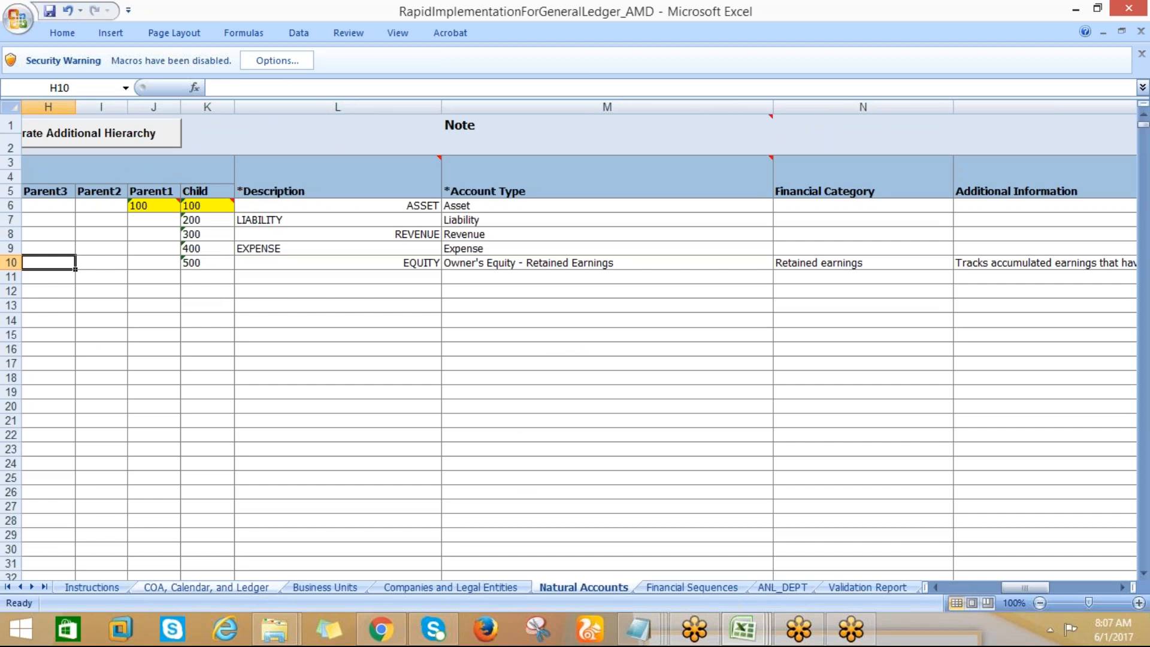
Recheck the chart of accounts segments against the Companies and Legal Entities and Natural Accounts sheets
left_click(200, 588)
left_click(492, 358)
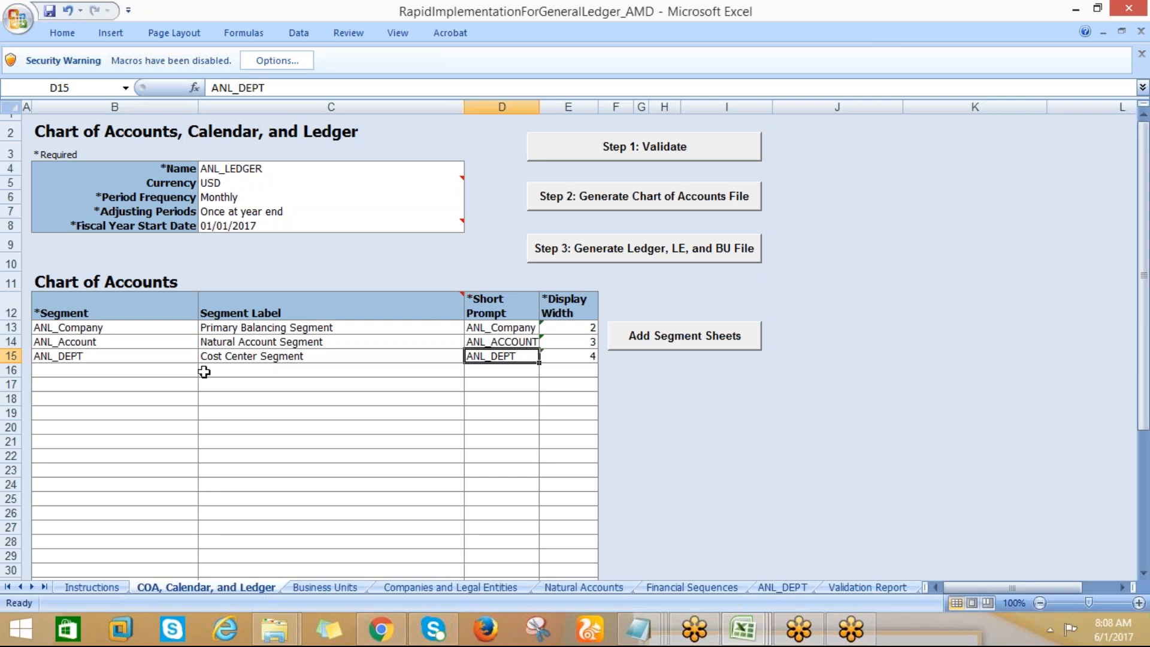
left_click(84, 329)
left_click(83, 347)
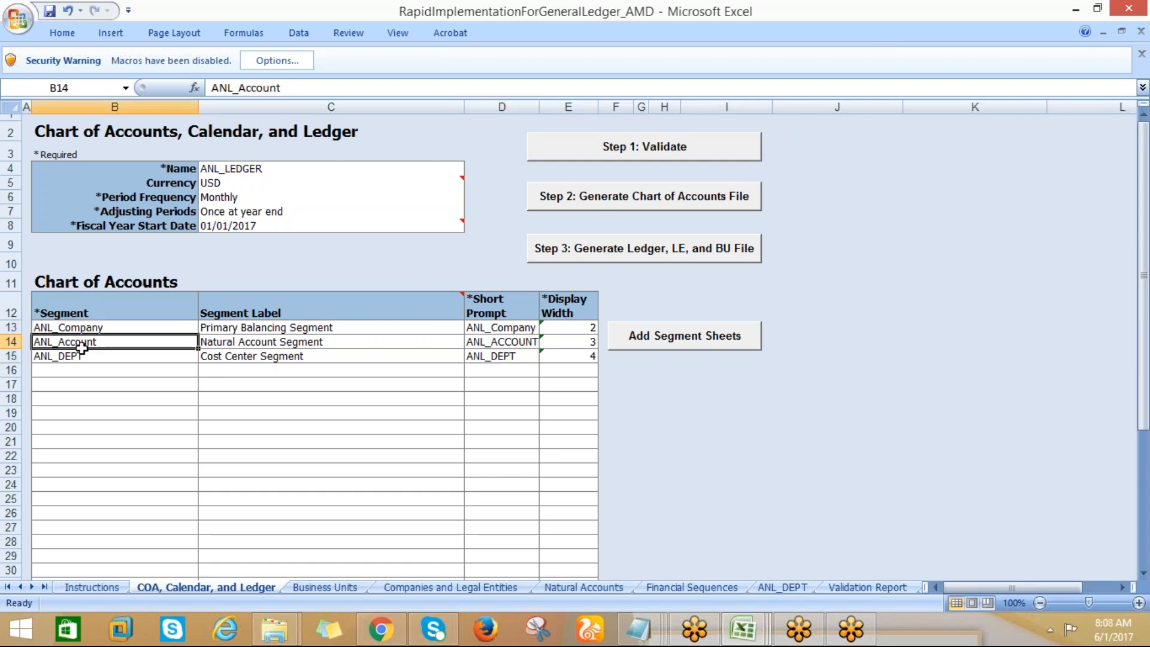
left_click(437, 589)
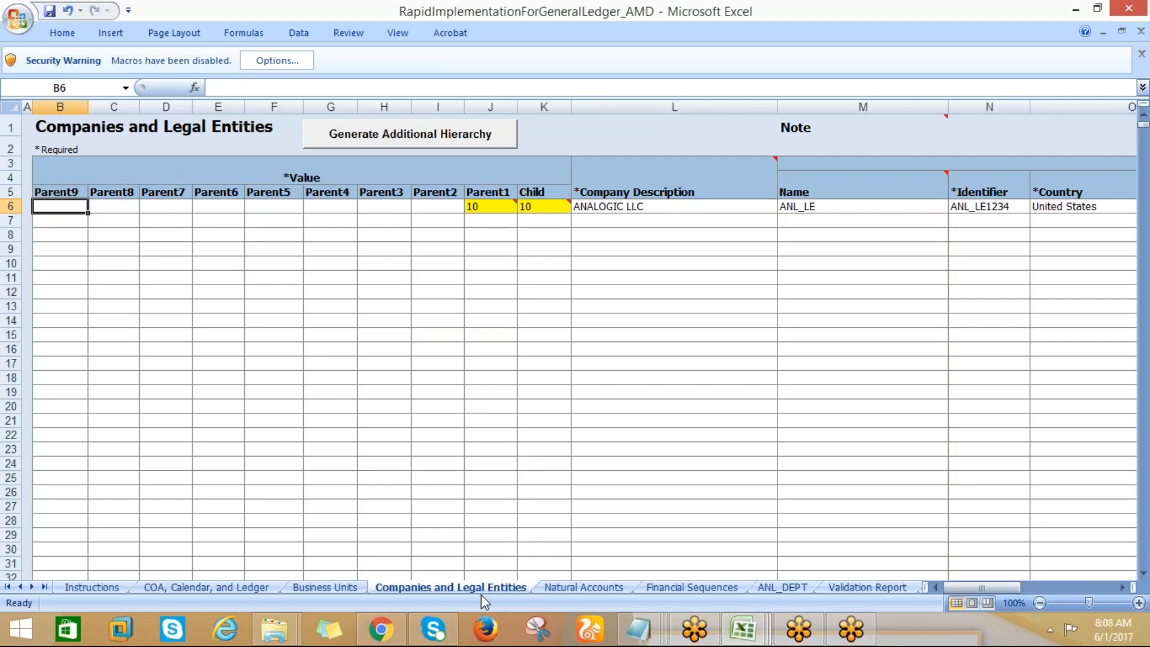
left_click(623, 588)
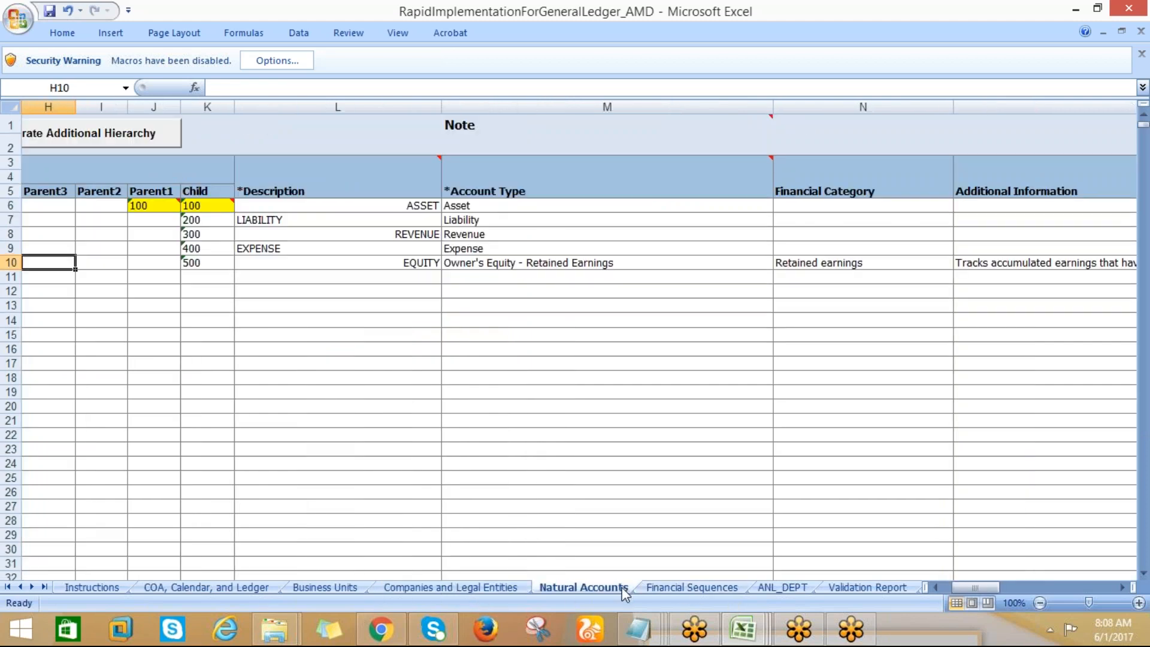
Compare the chart of accounts segment list with the separate ANL_DEPT sheet that holds the cost center values
left_click(157, 587)
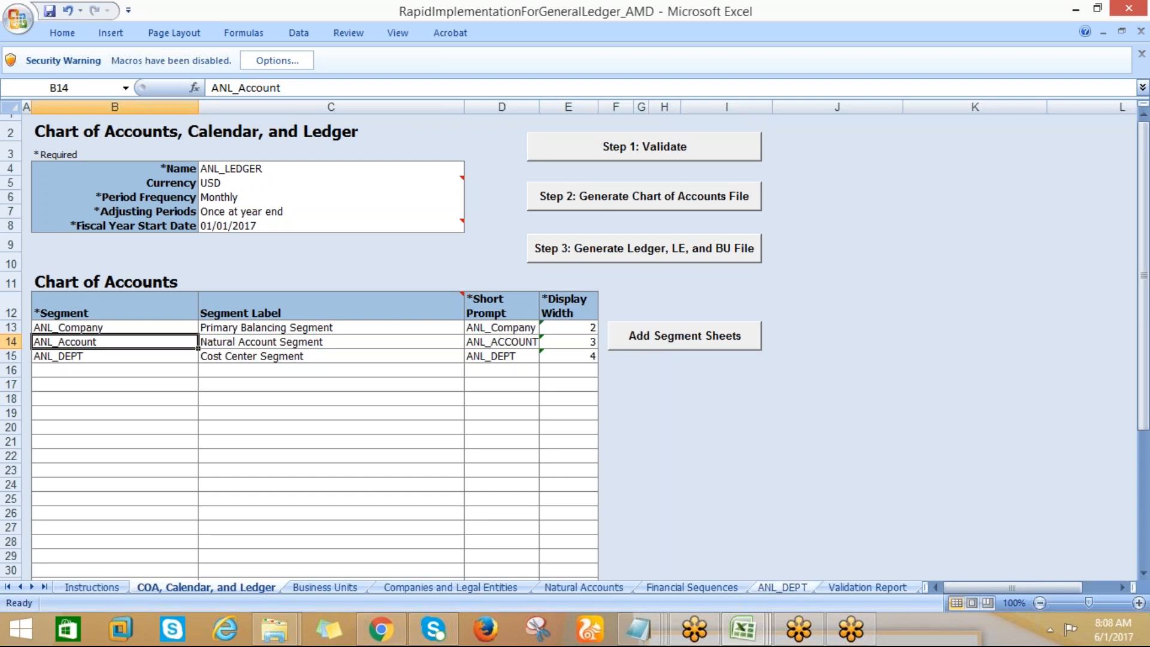
left_click(779, 589)
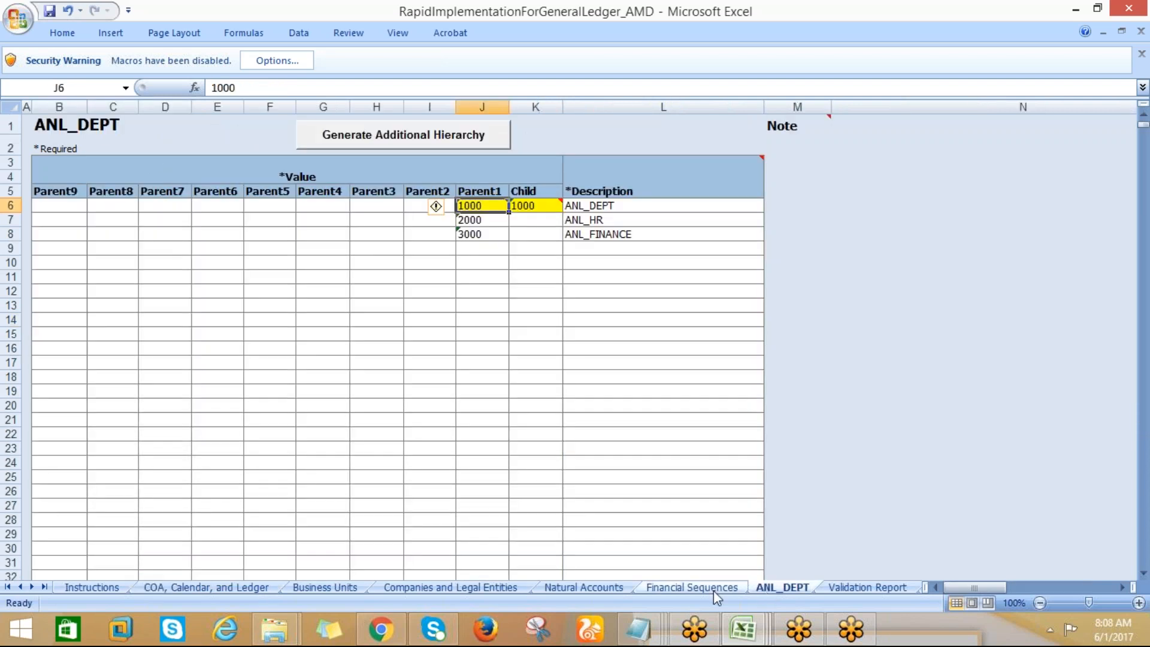
left_click(717, 589)
left_click(762, 590)
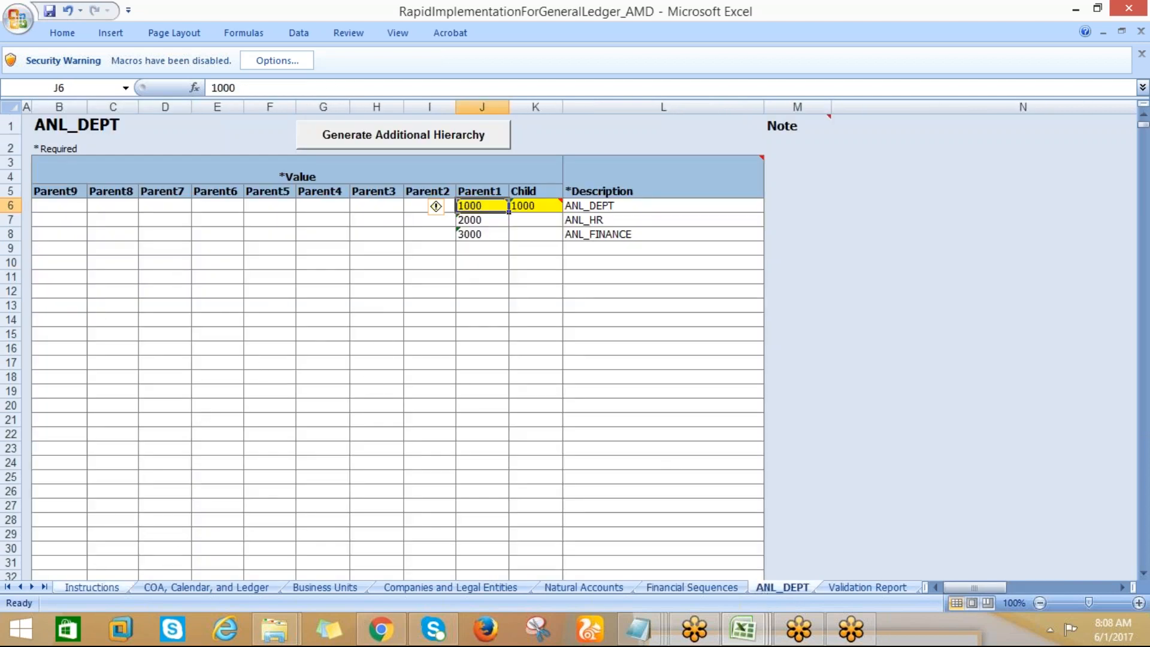
left_click(120, 587)
left_click(180, 586)
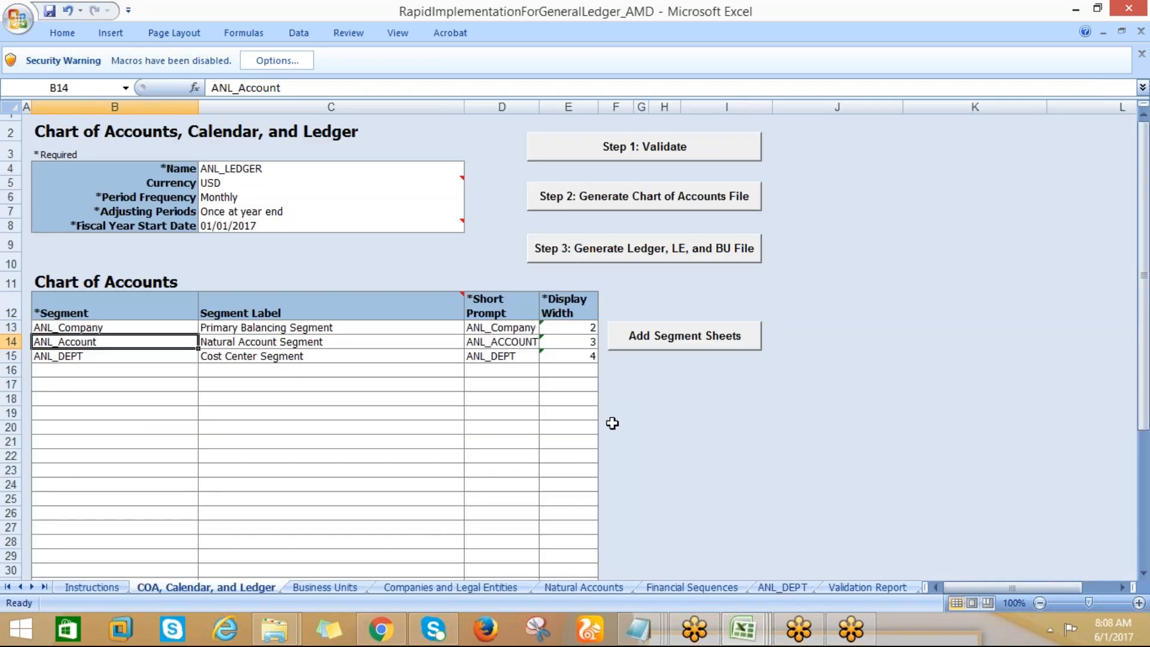
left_click(786, 585)
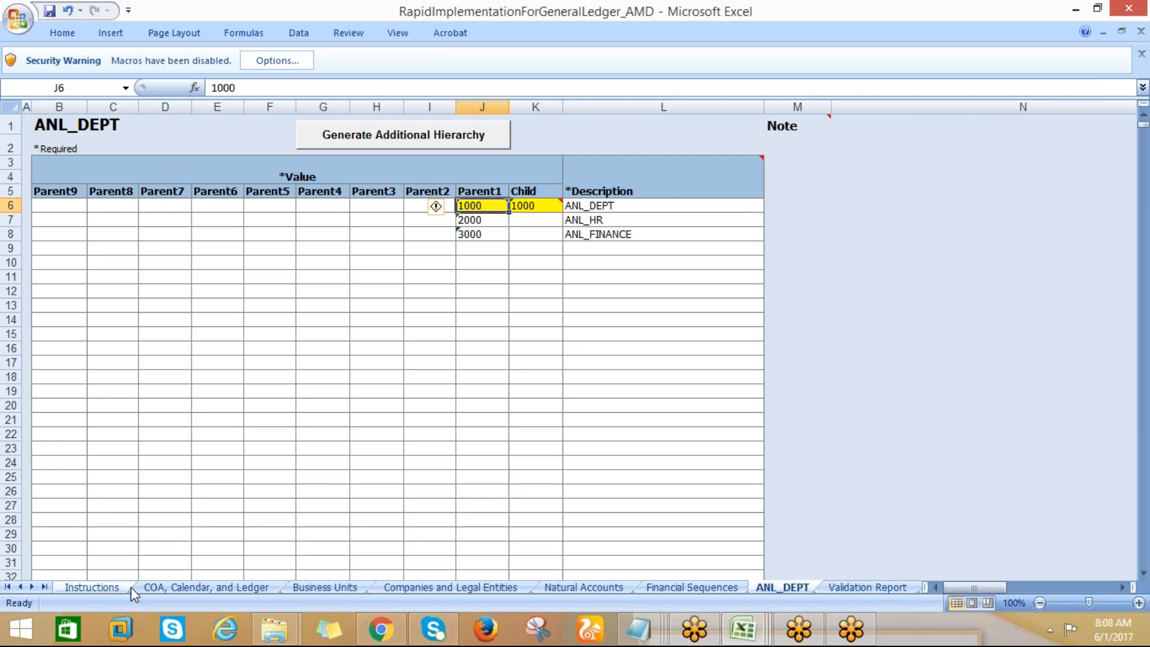
Try to run the Step 1 validation from the COA, Calendar, and Ledger sheet
left_click(156, 588)
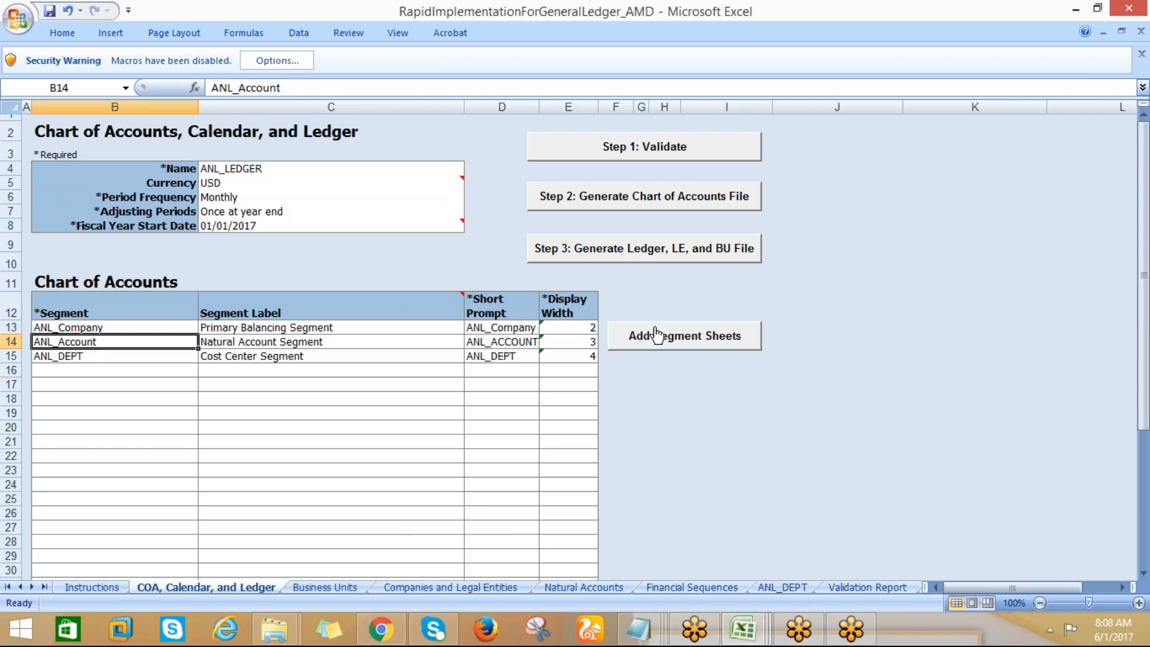
left_click(617, 152)
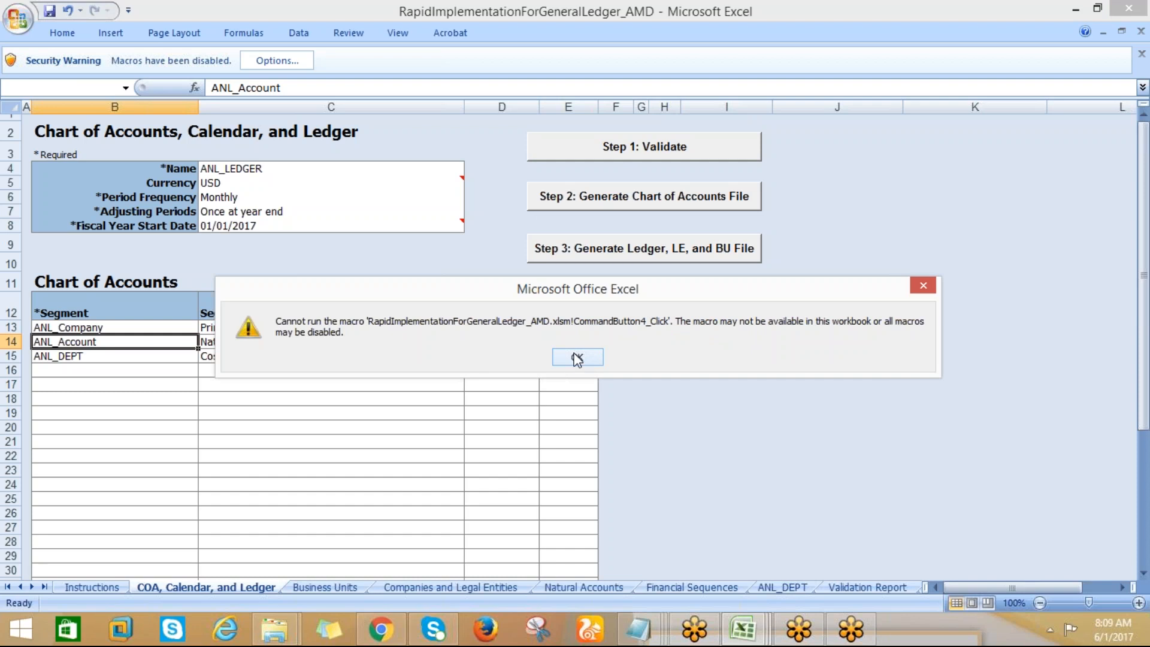
left_click(577, 358)
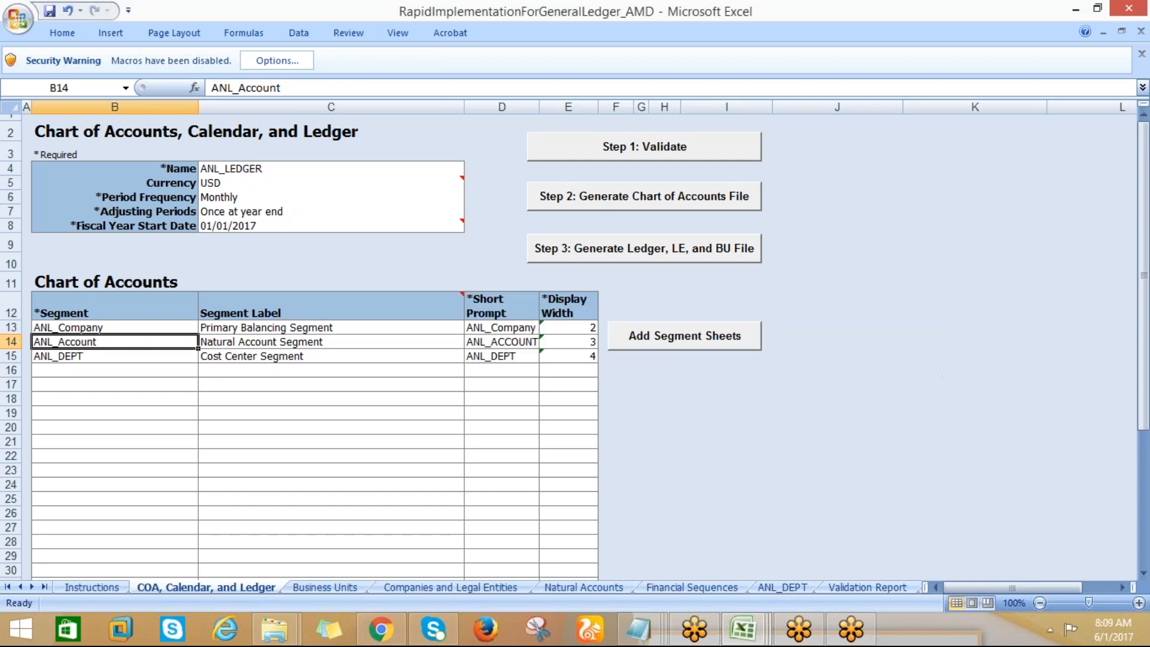
Enable the blocked macro content for the workbook
left_click(282, 62)
left_click(495, 339)
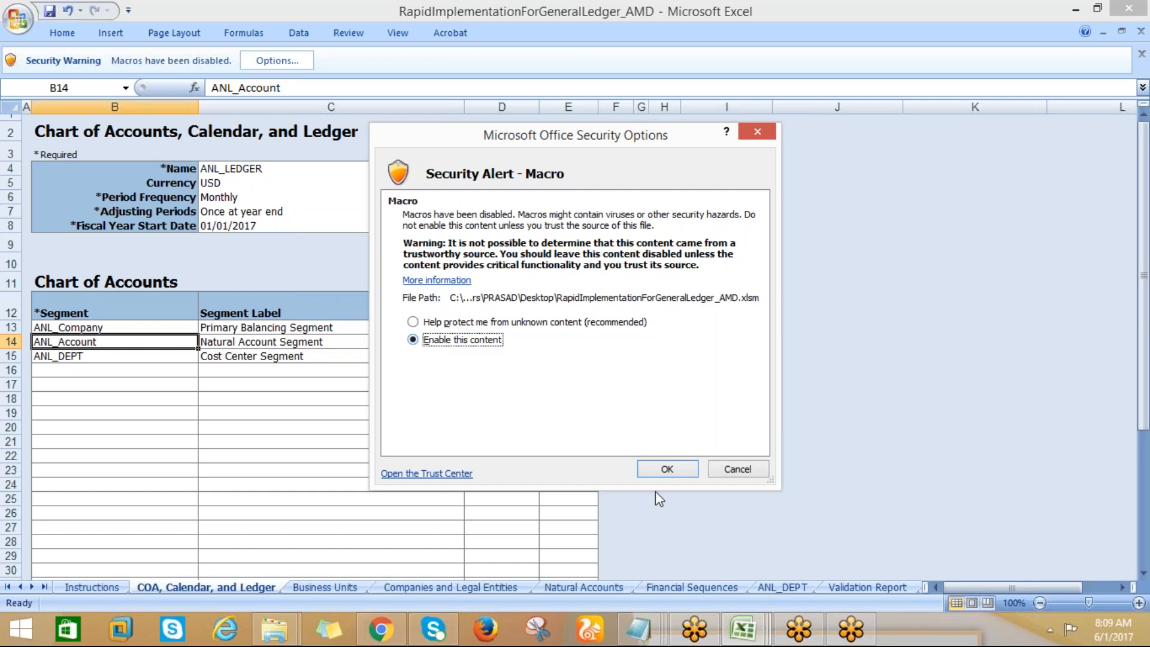
left_click(665, 468)
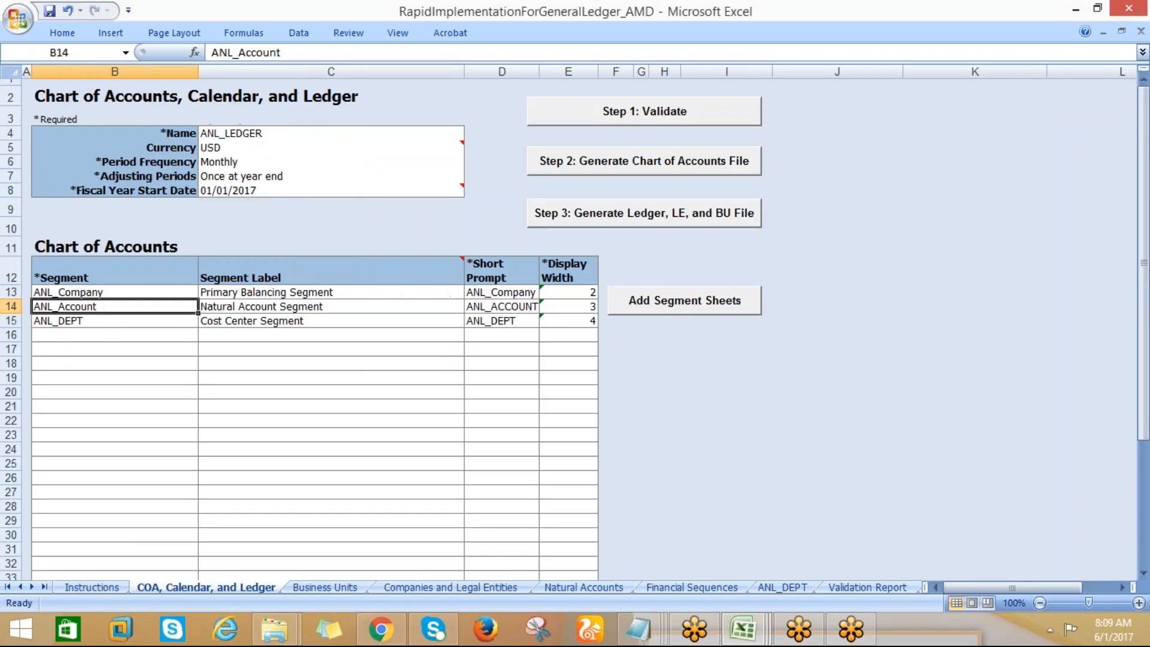
Run the Step 1 validation and review the errors listed in the Validation Report
left_click(615, 116)
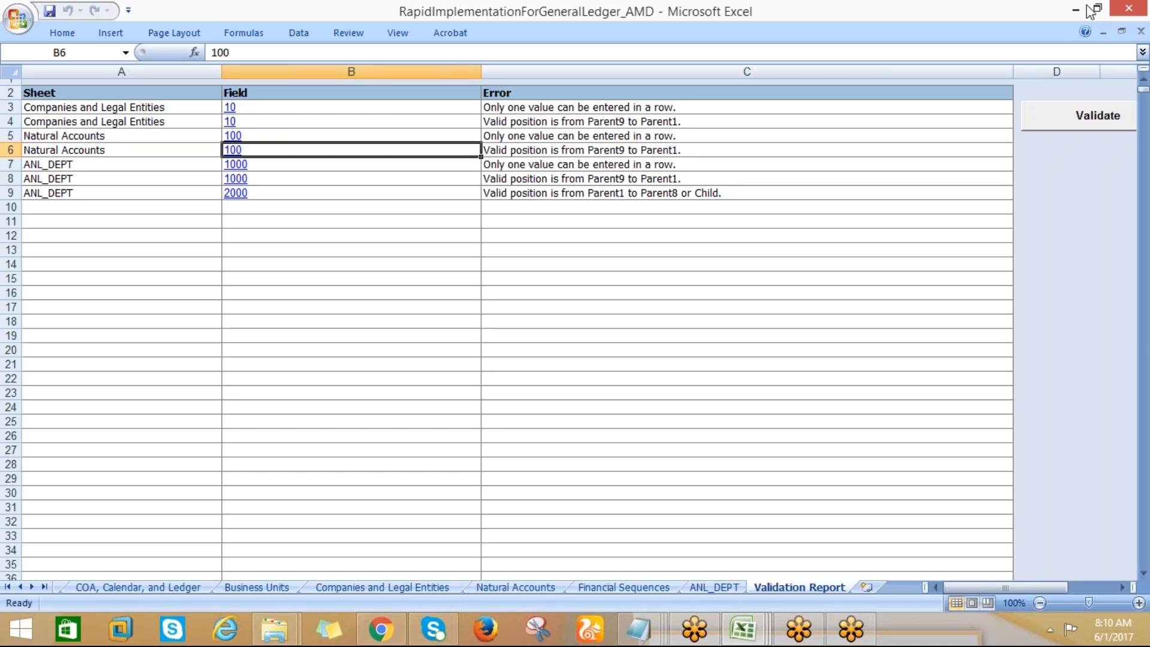
left_click(523, 96)
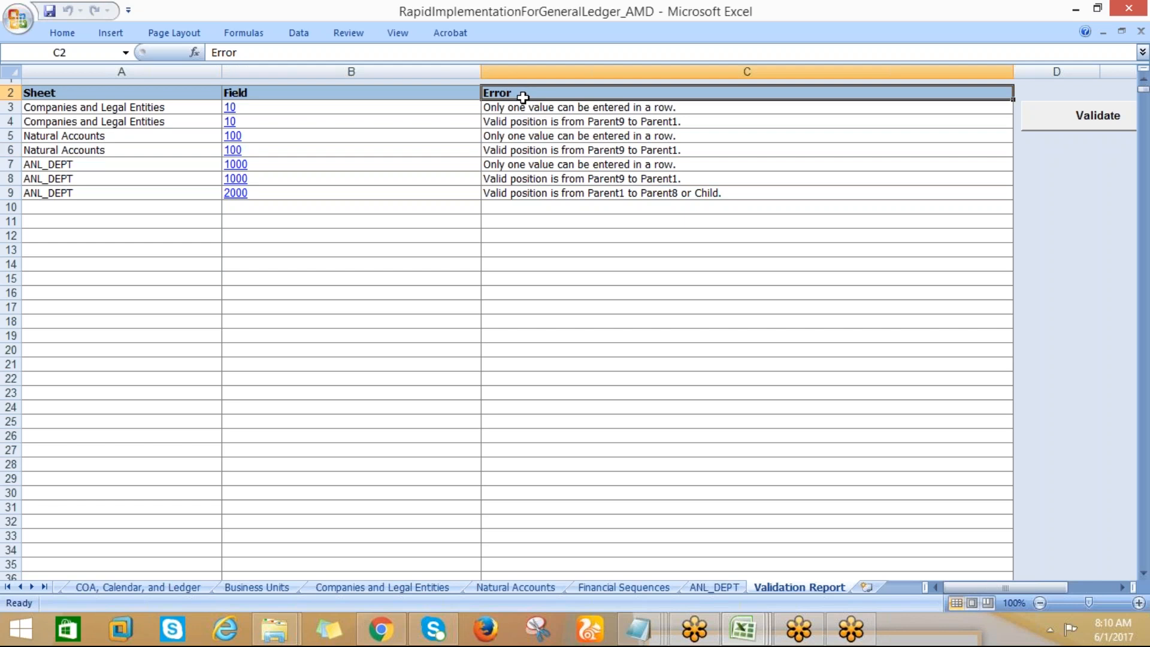
left_click(514, 106)
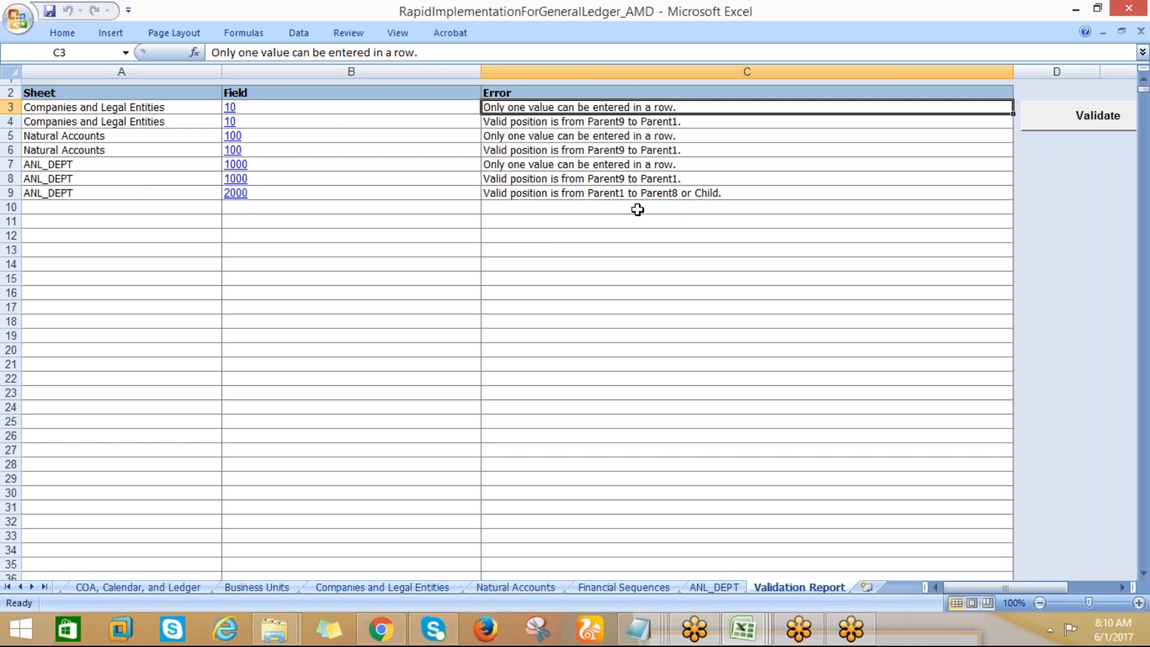
Follow the ANL_DEPT error for value 2000 to its source cell and return to the Validation Report
left_click(244, 200)
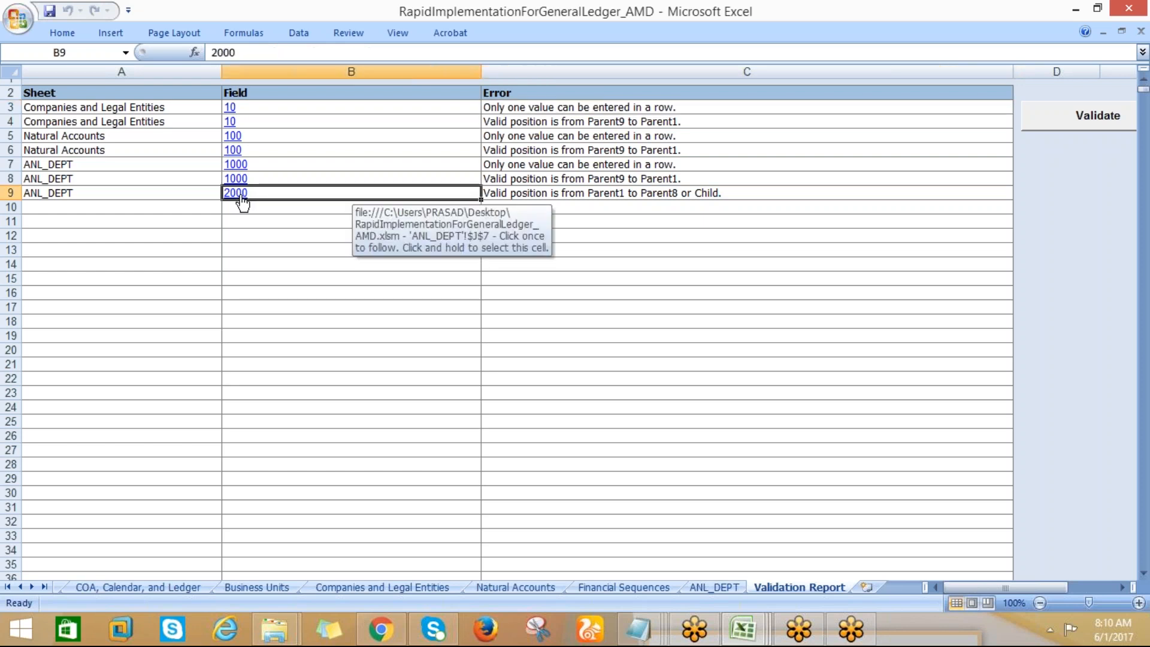
left_click(242, 200)
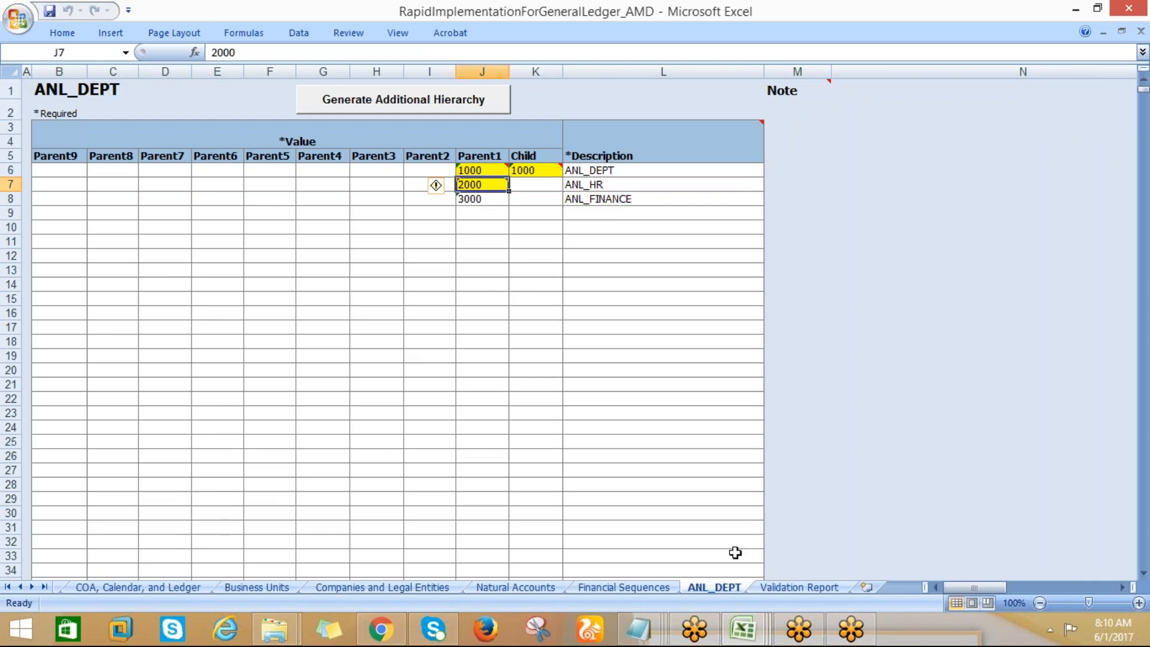
left_click(771, 588)
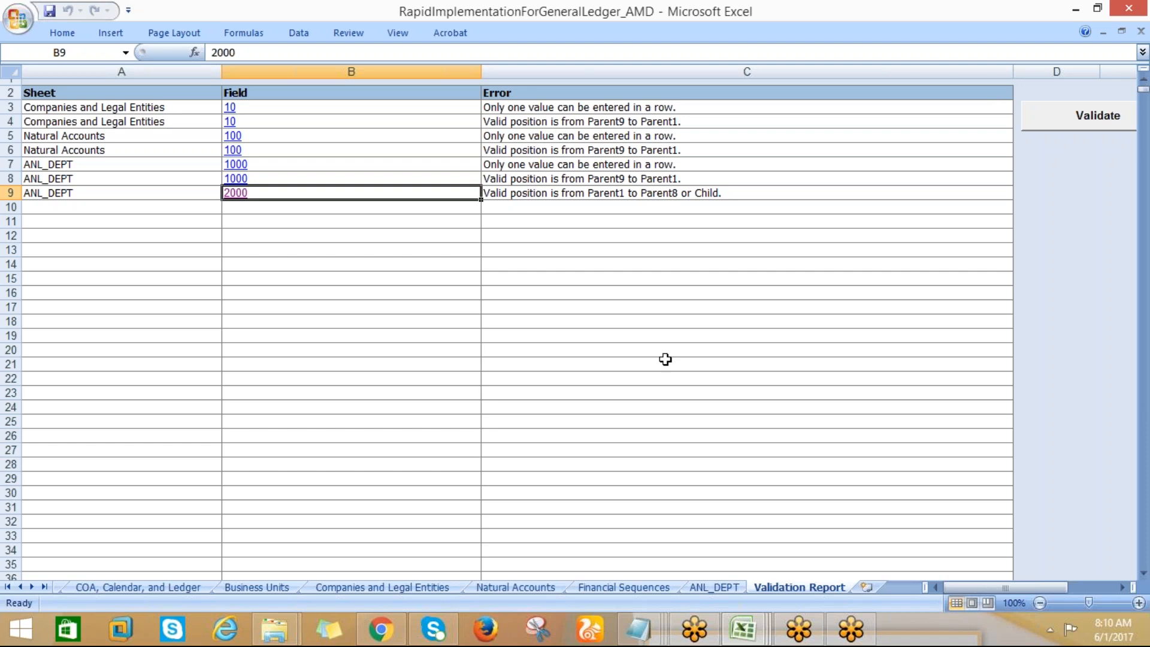
Move the value 2000 for ANL_HR from Parent1 to Child on the ANL_DEPT sheet and reopen the Validation Report
left_click(697, 588)
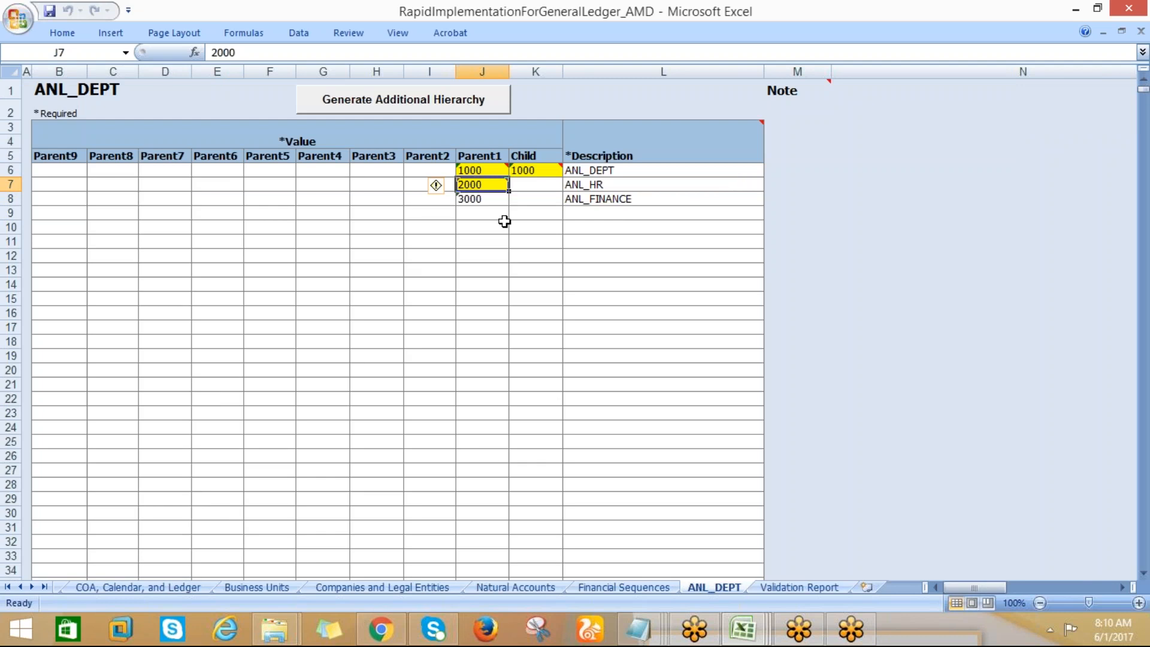
mouse_move(509, 187)
left_mouse_down()
mouse_move(524, 171)
mouse_move(527, 183)
left_mouse_up()
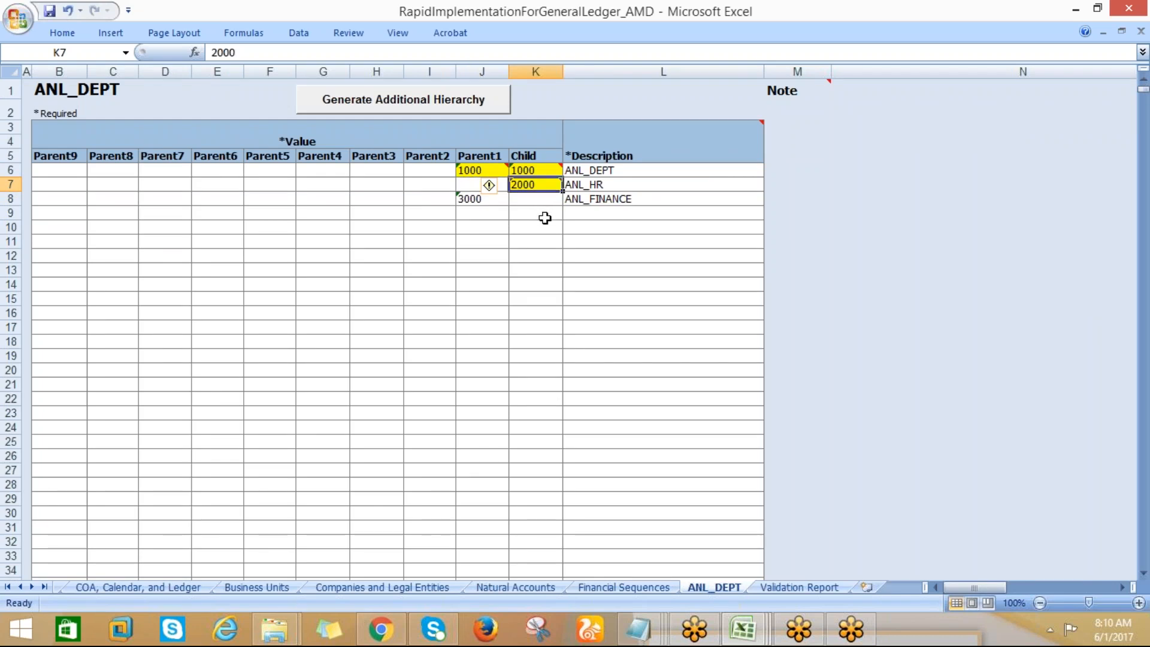
left_click(792, 588)
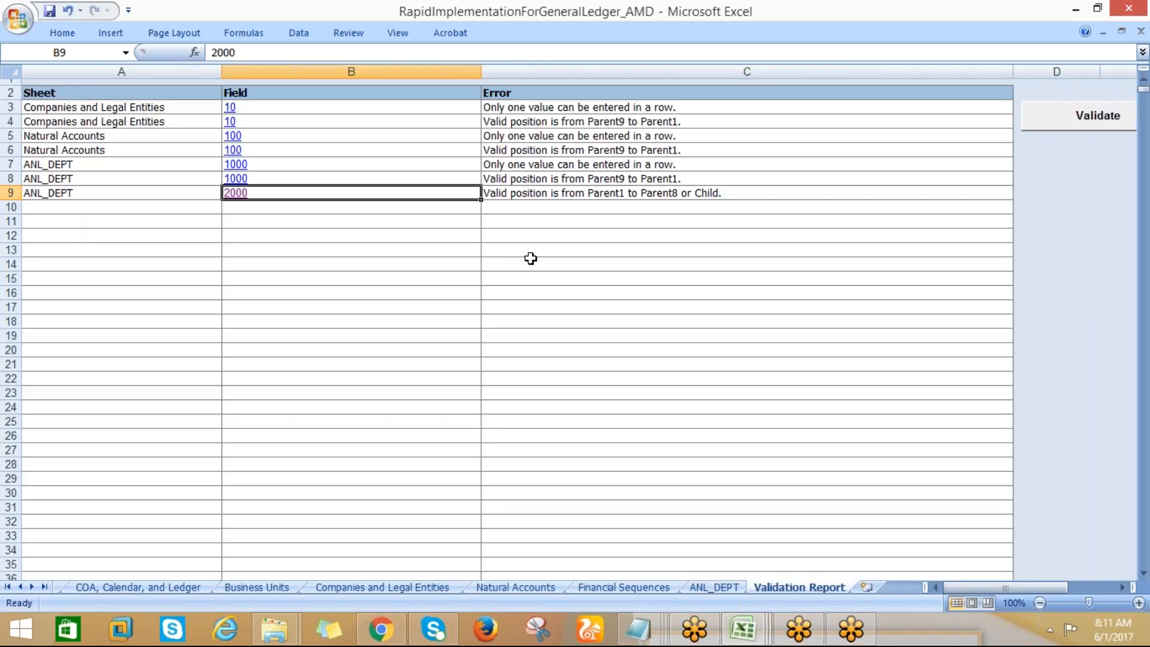
Follow the ANL_DEPT position error for value 1000, clear that value from the Child column, and return to the Validation Report
left_click(245, 178)
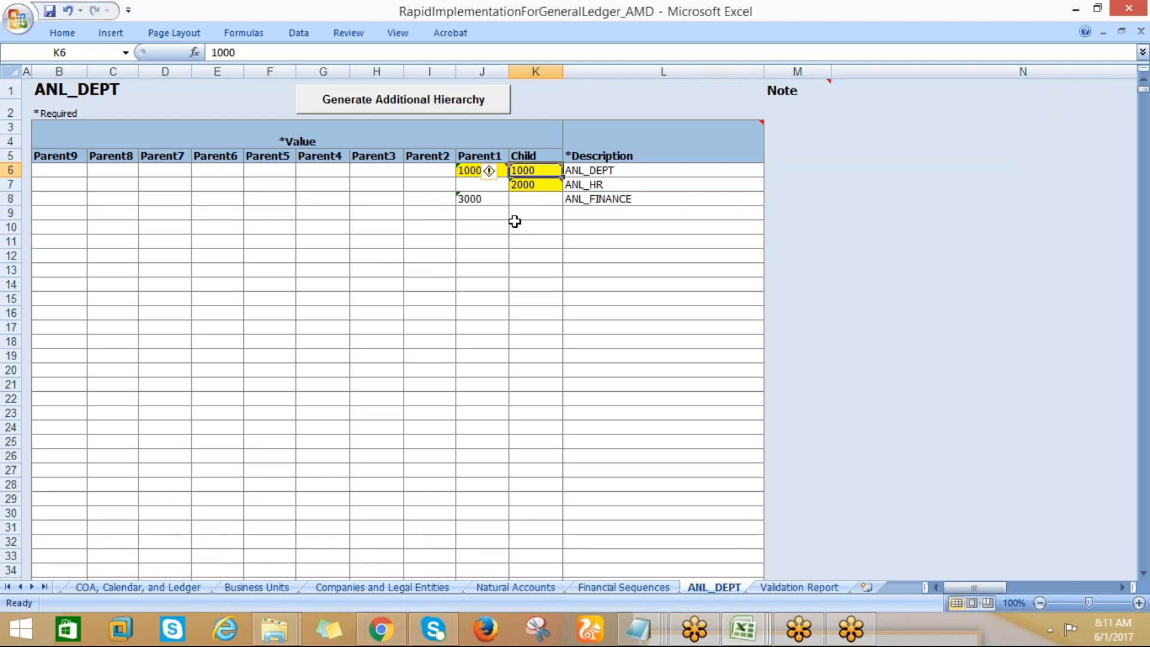
key("Delete")
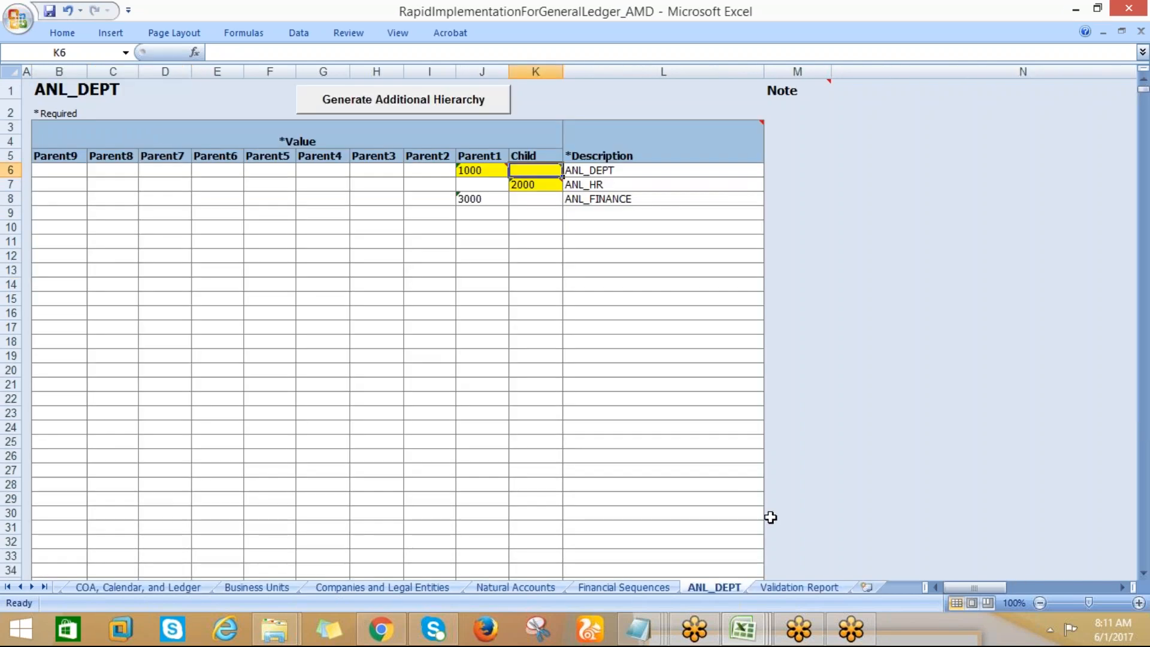
left_click(775, 587)
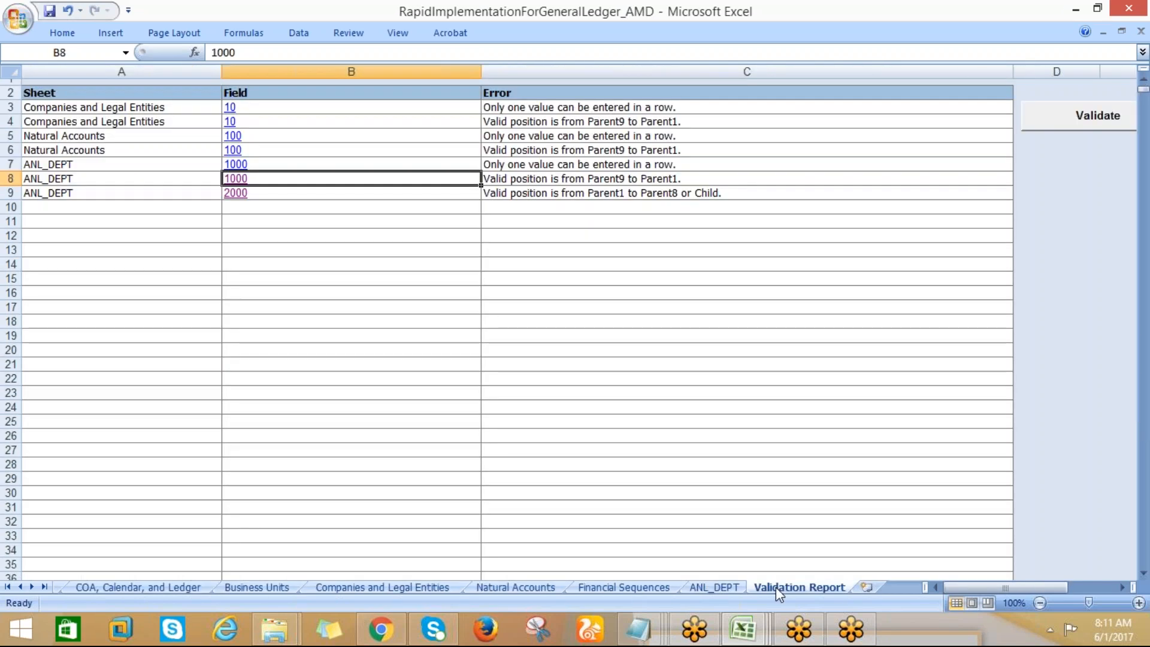
Follow the ANL_DEPT duplicate-value error for 1000 to its source cell and return to the Validation Report
left_click(241, 165)
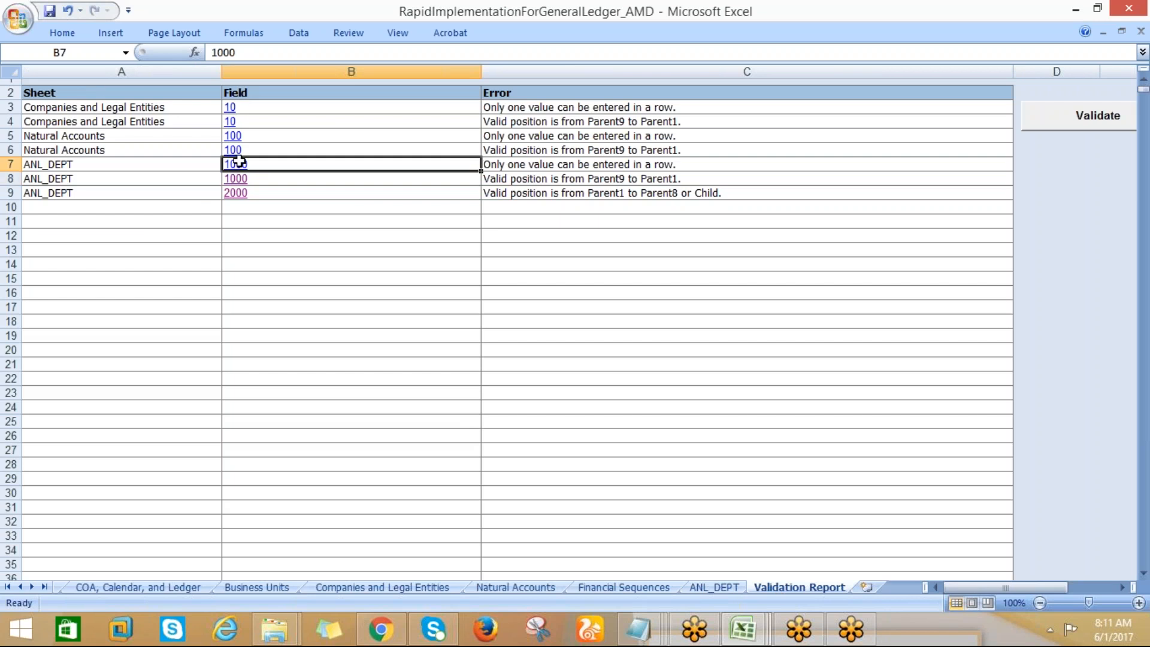
left_click(239, 162)
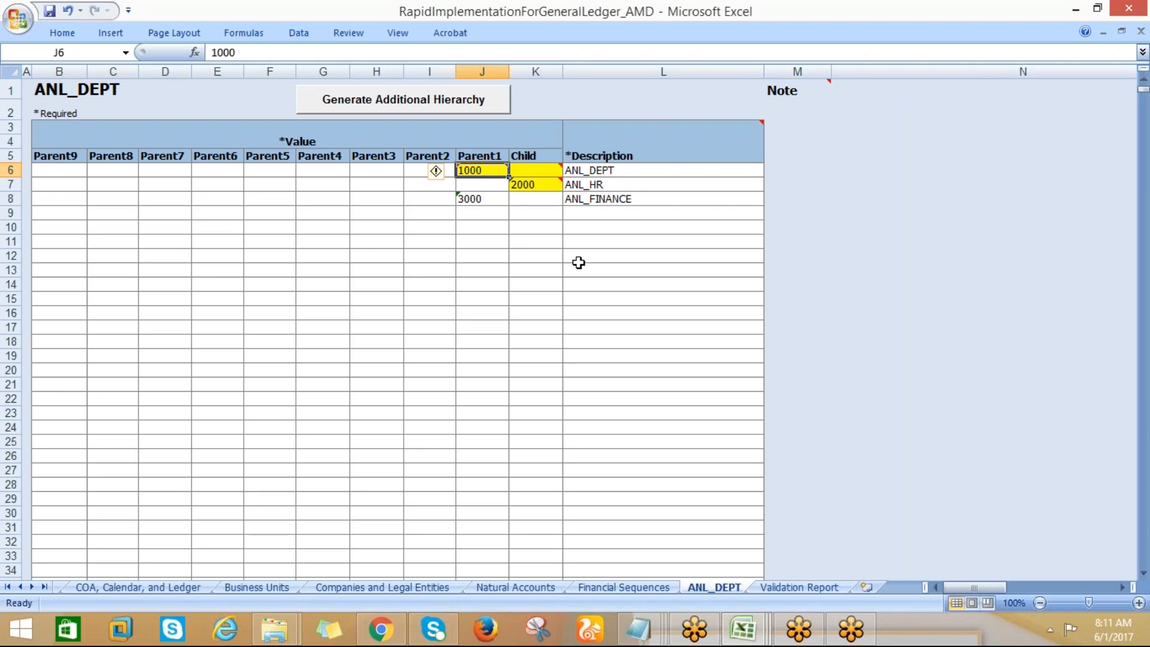
key("alt+Tab")
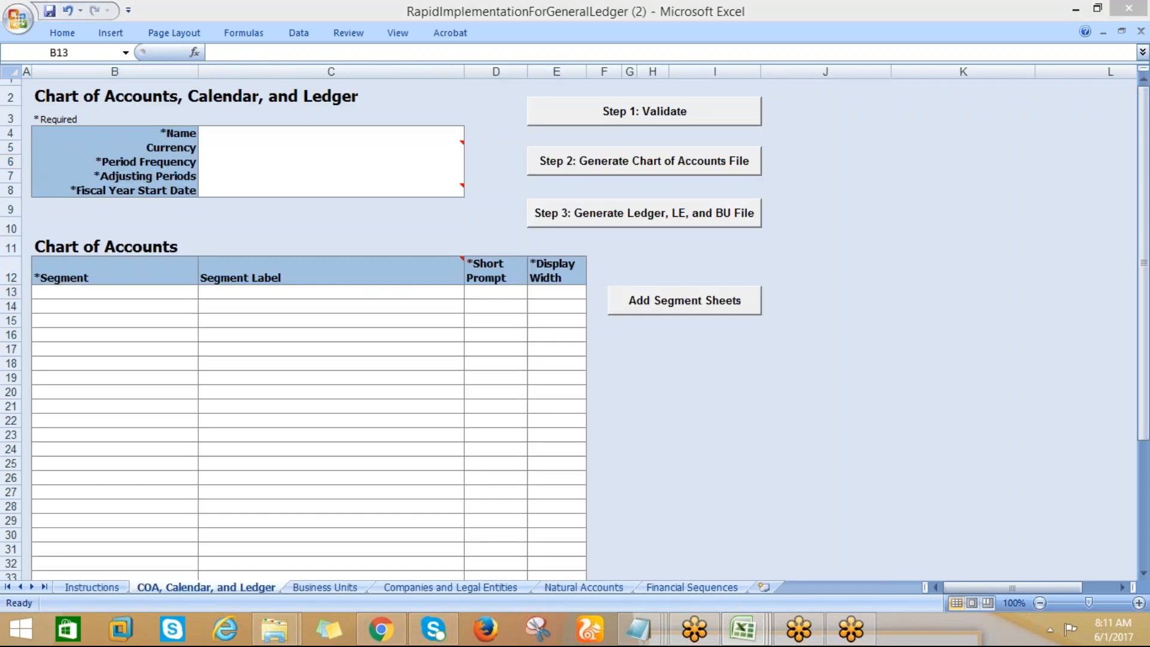
key("alt+Tab")
left_click(805, 589)
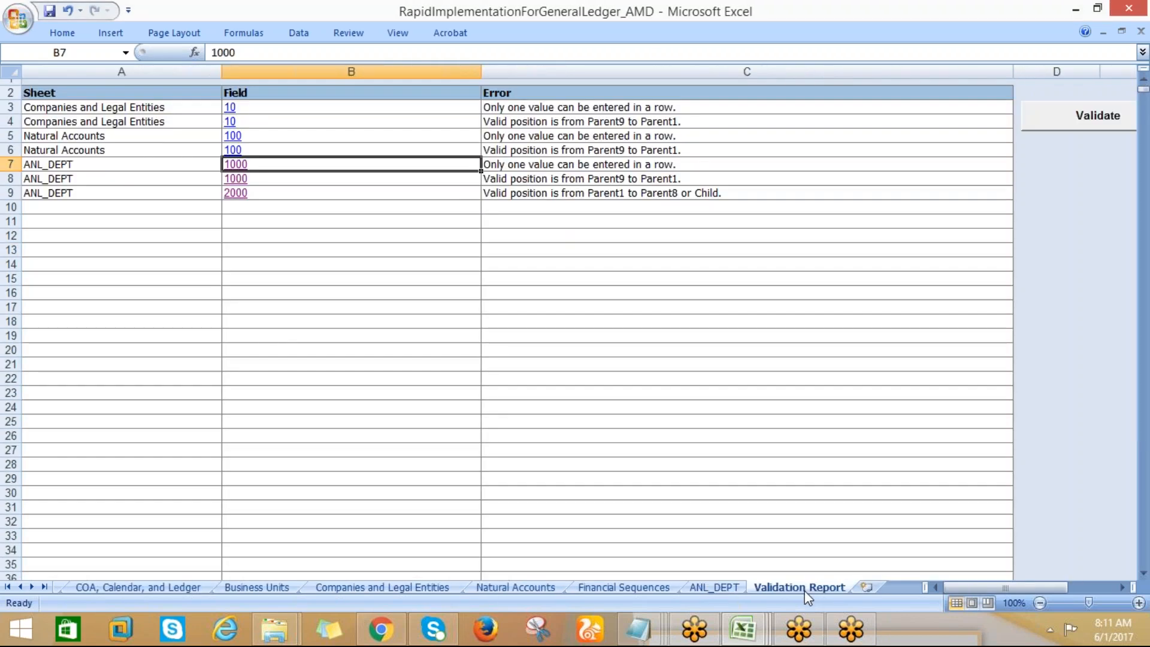
Follow the Natural Accounts position error for 100, clear the ASSET row's Child value, and return to the Validation Report
left_click(235, 149)
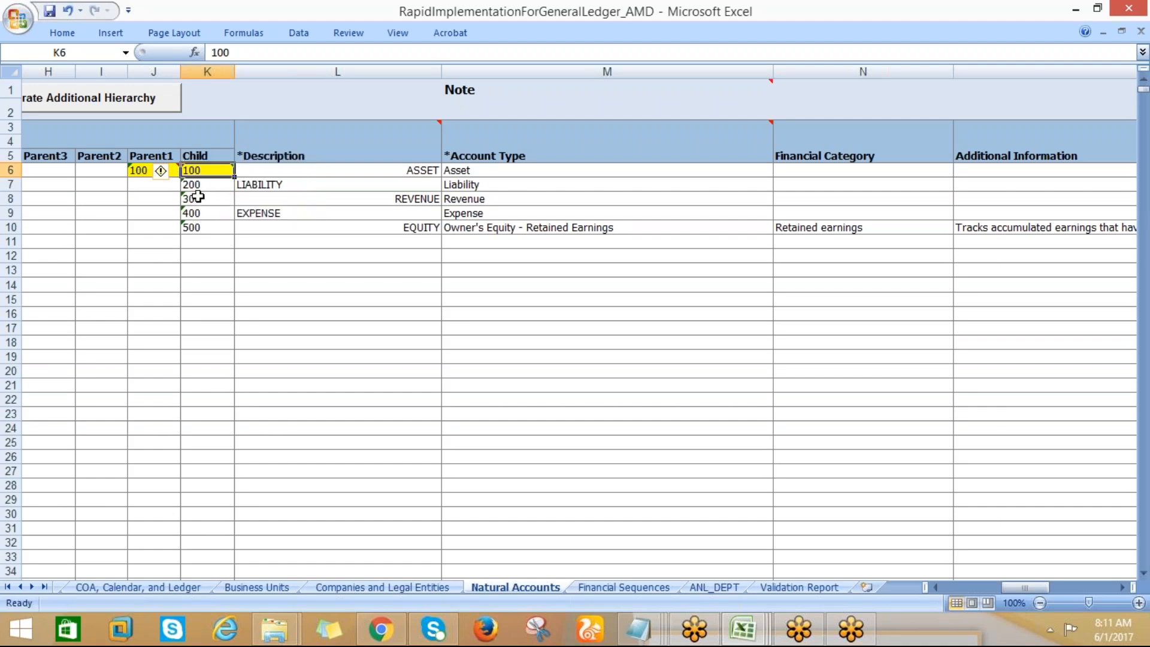
key("Delete")
key("alt+Tab")
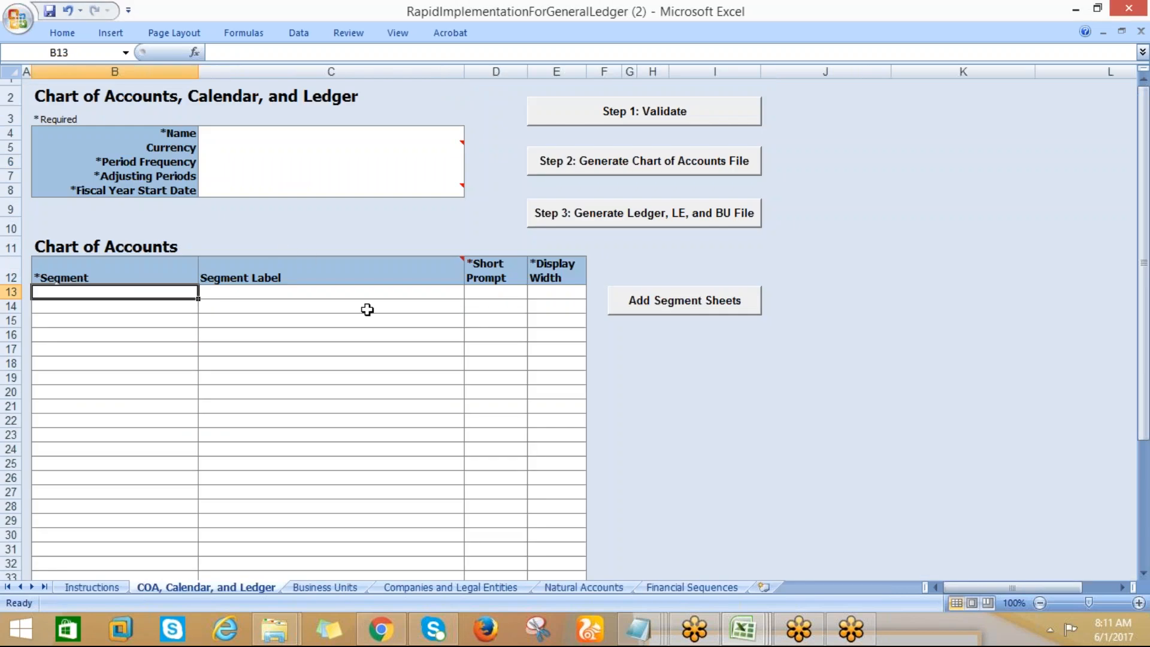
key("alt+Tab")
left_click(780, 586)
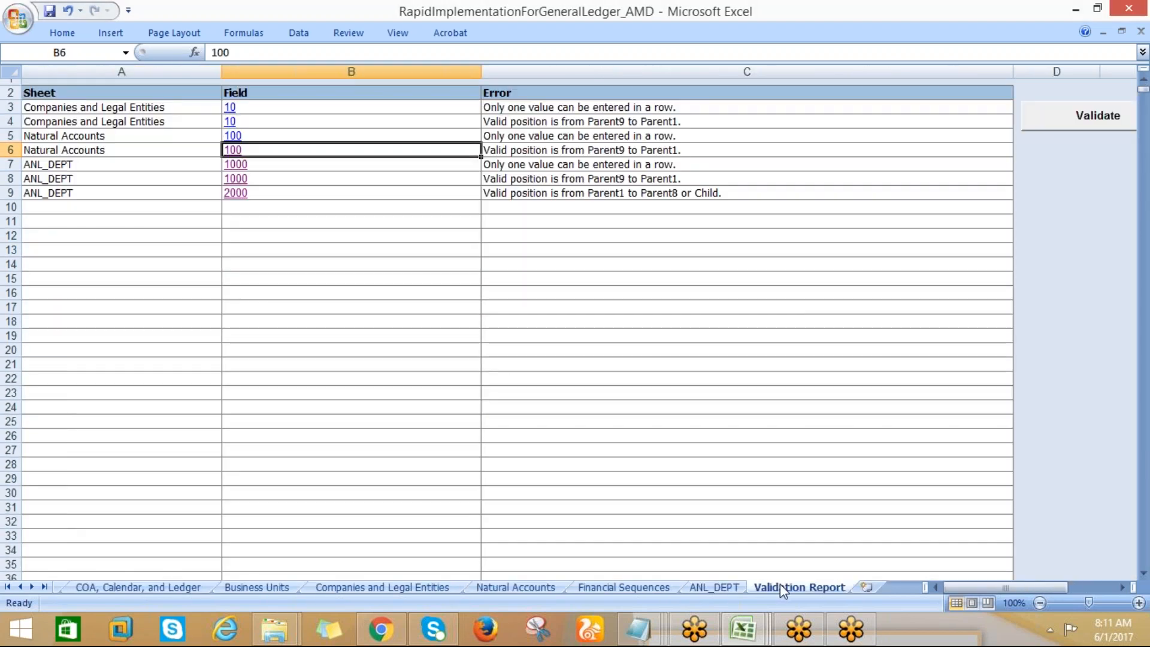
Check the source cell of the Natural Accounts duplicate-value error for 100 and return to the Validation Report
left_click(230, 121)
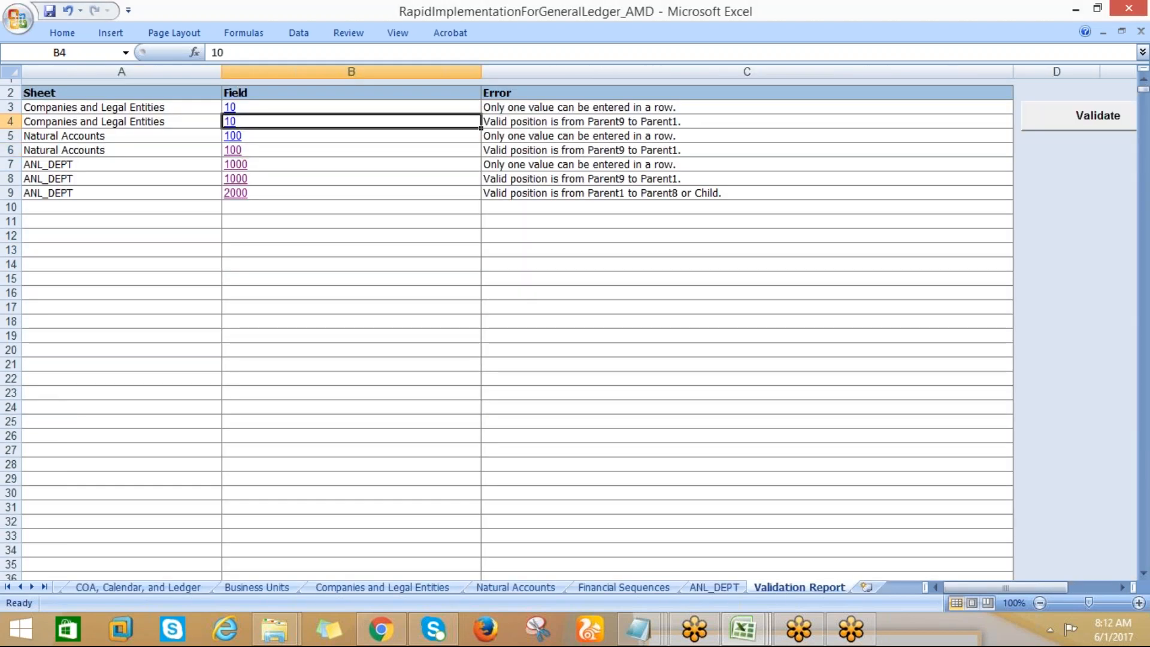
left_click(789, 586)
left_click(231, 136)
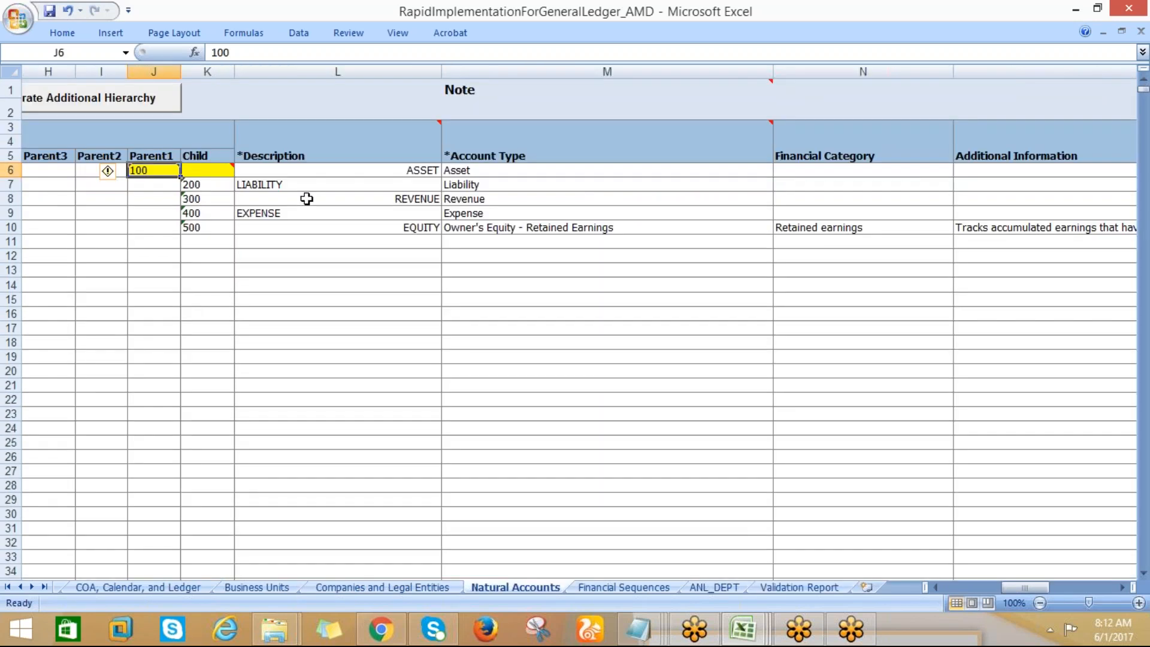
left_click(778, 588)
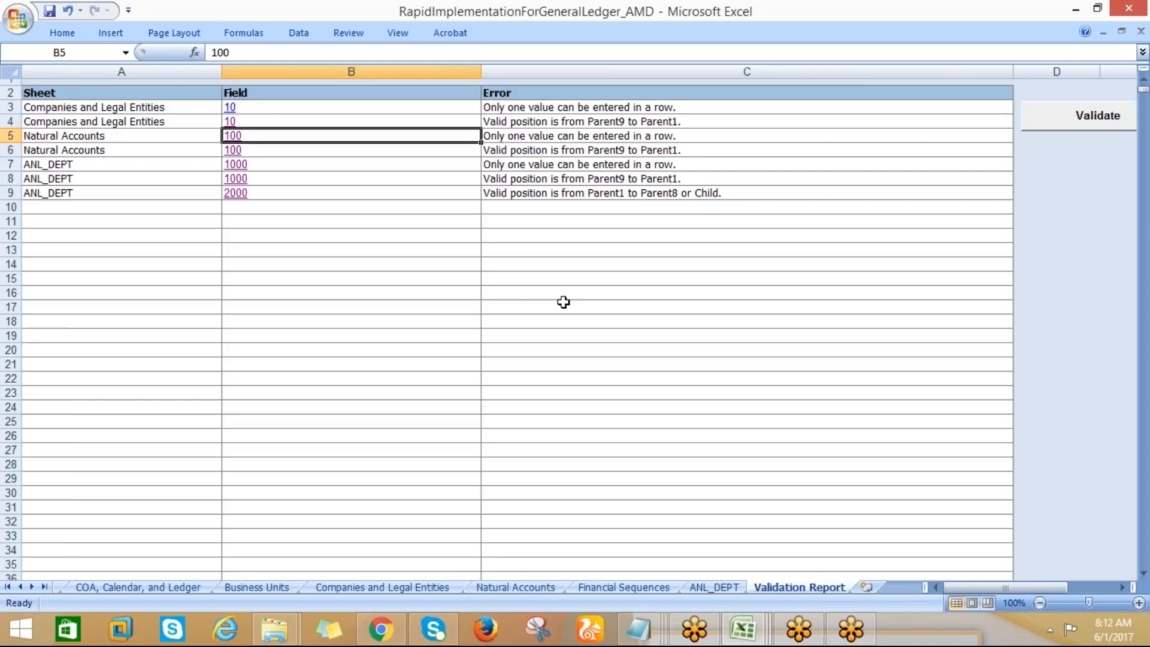
Clear the Child value 10 for ANALOGIC LLC on the Companies and Legal Entities sheet, keeping 10 under Parent1
left_click(423, 588)
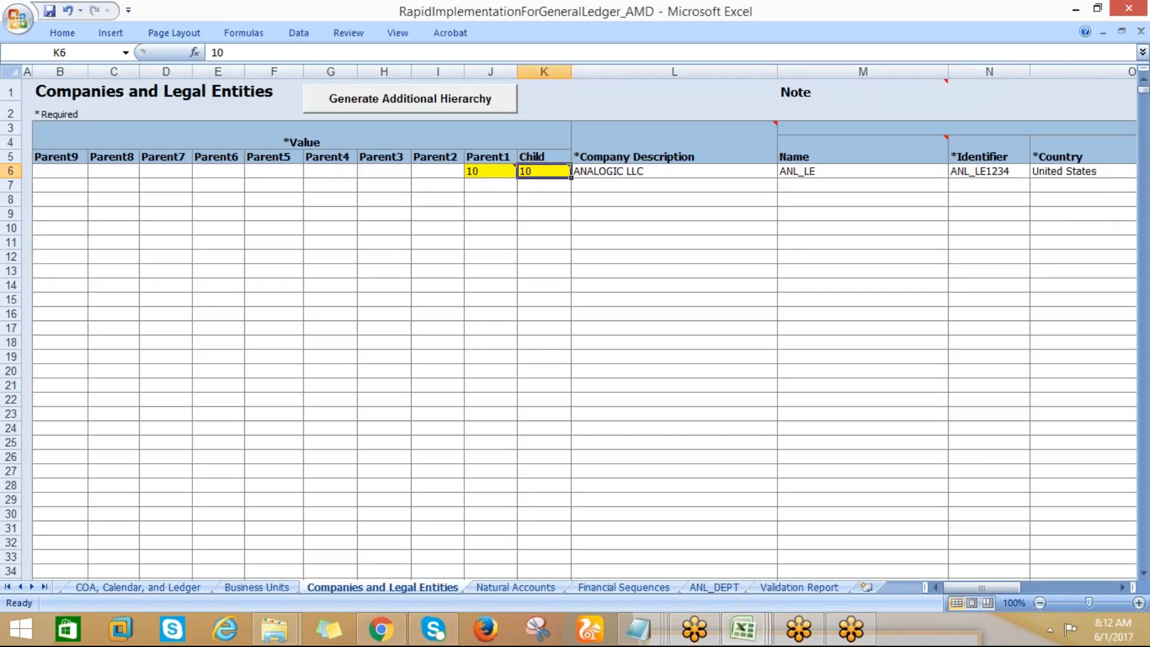
left_click(496, 175)
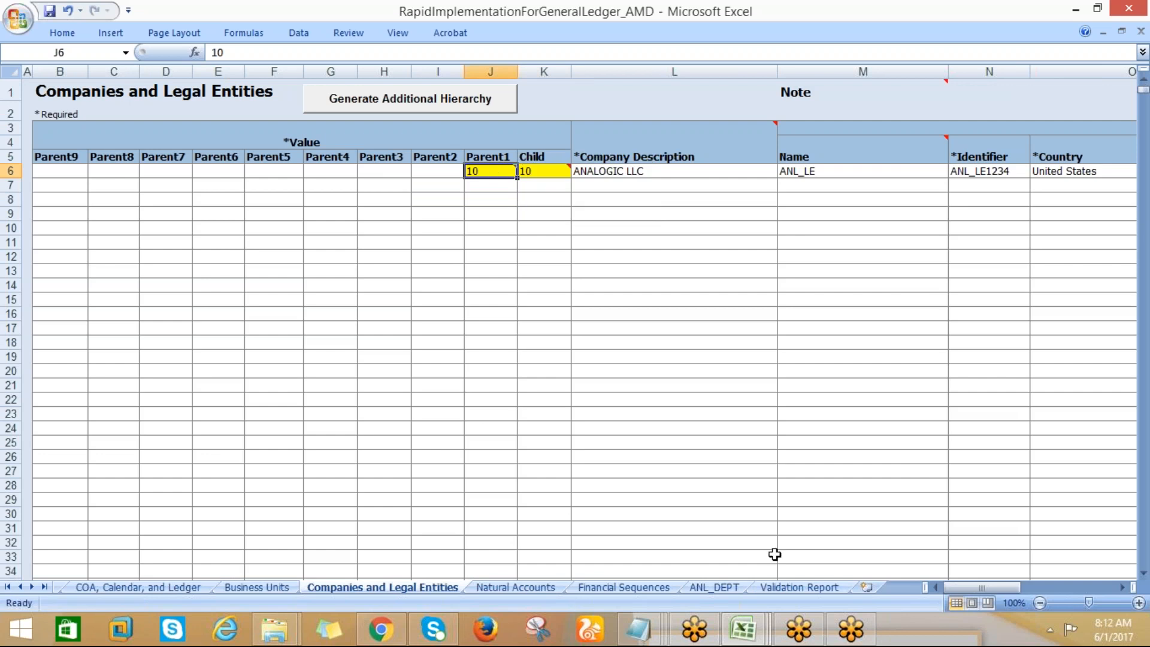
left_click(552, 174)
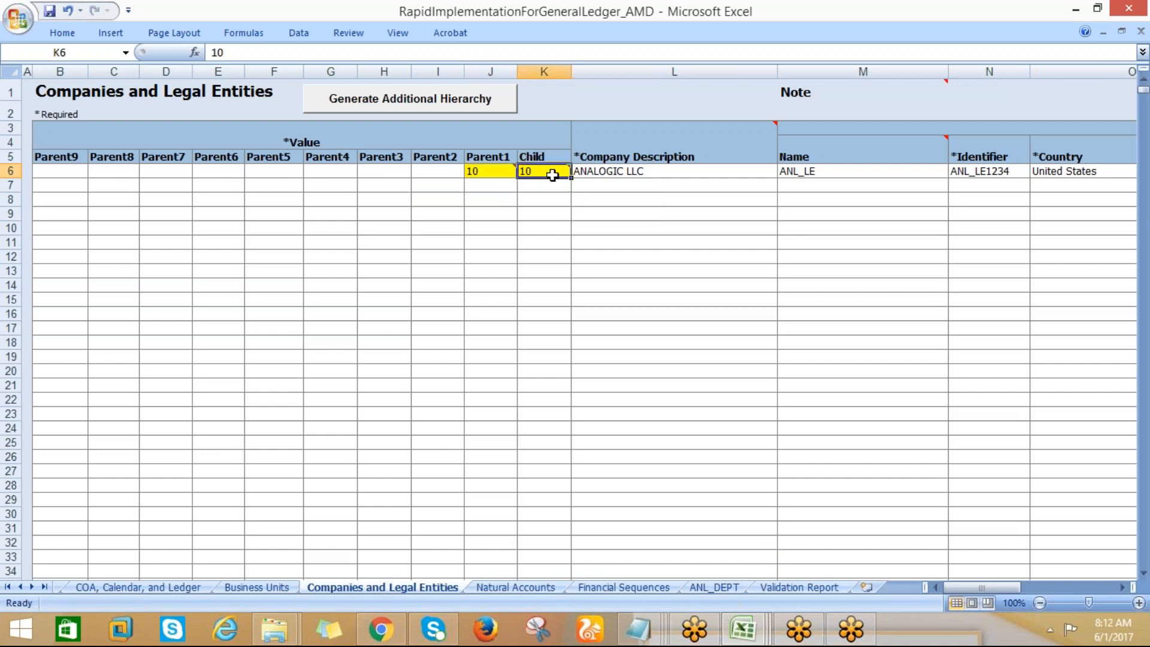
mouse_move(552, 173)
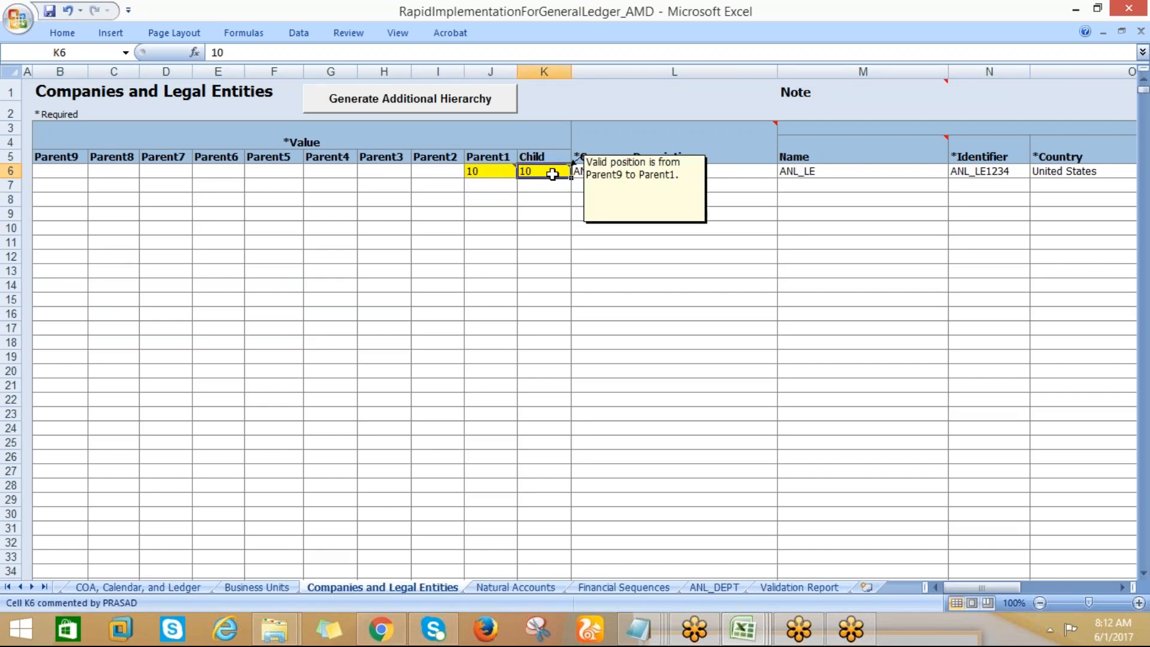
key("Delete")
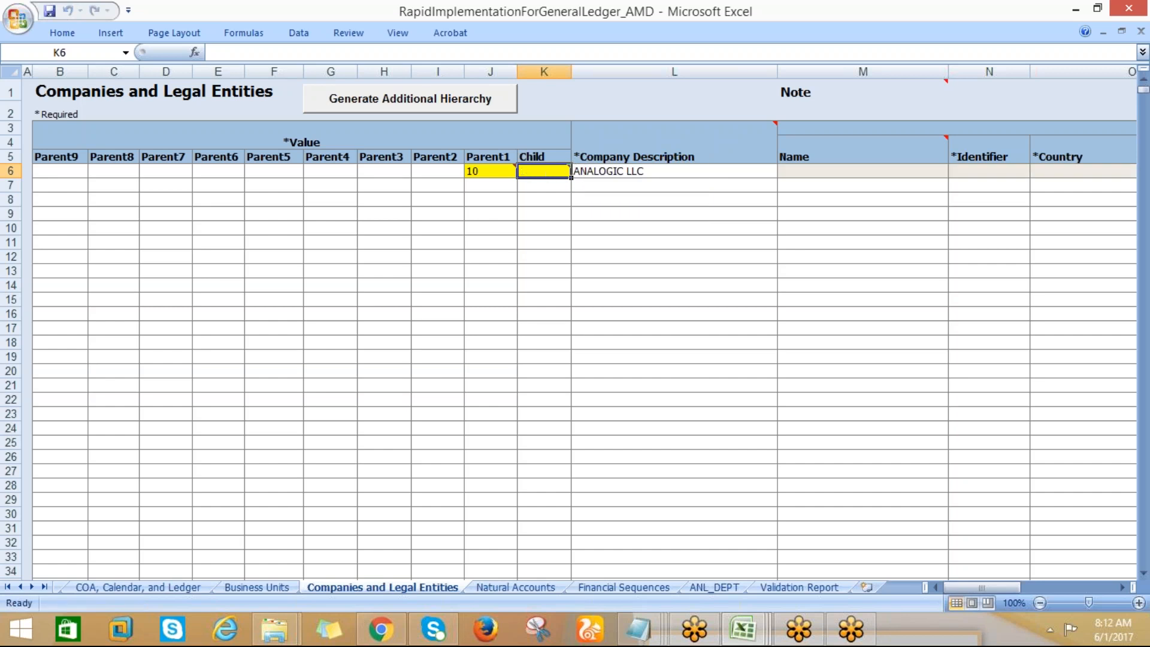
left_click(495, 210)
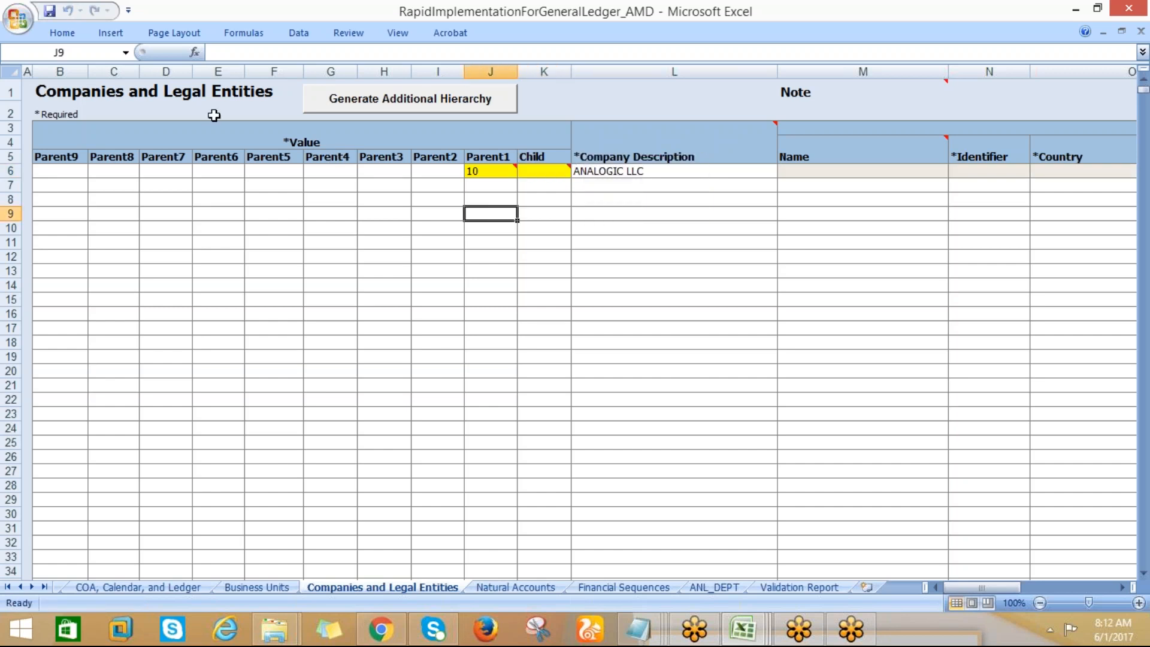
Rerun the Step 1 validation and follow the missing Child value error to the Companies and Legal Entities sheet
left_click(100, 588)
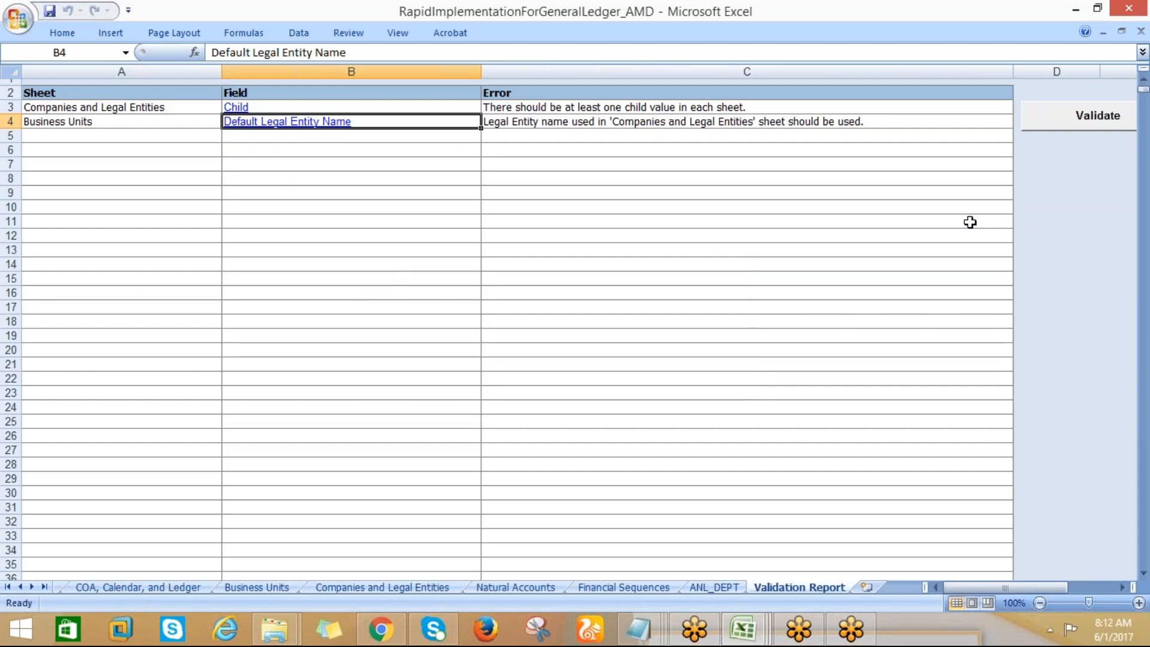
left_click(292, 108)
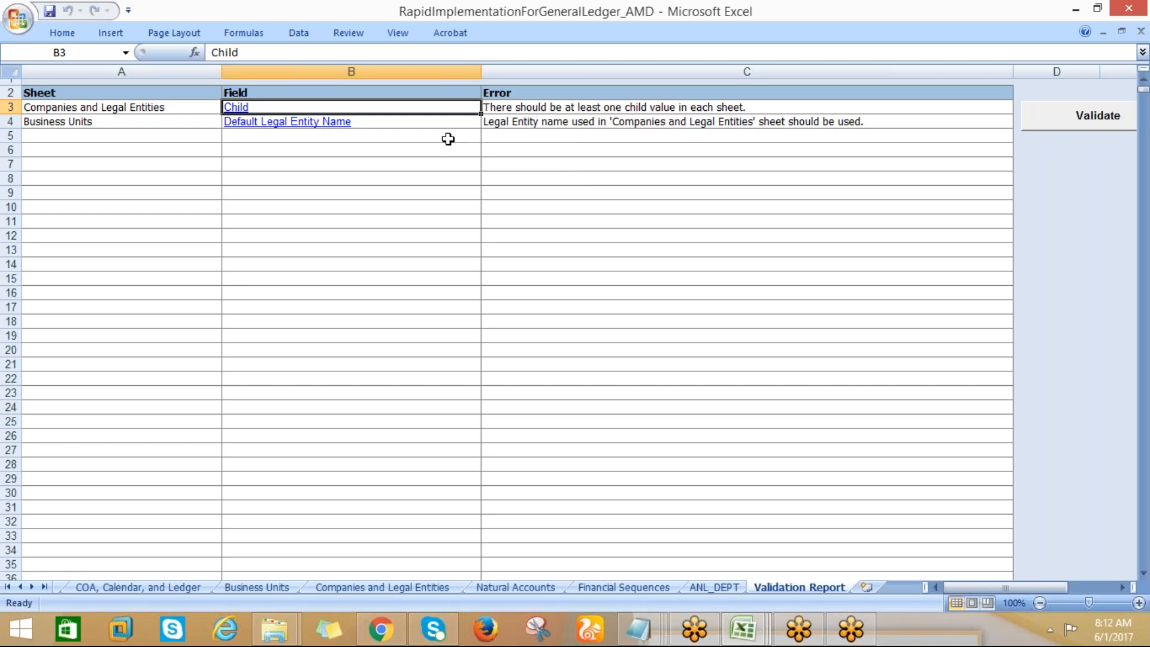
left_click(229, 109)
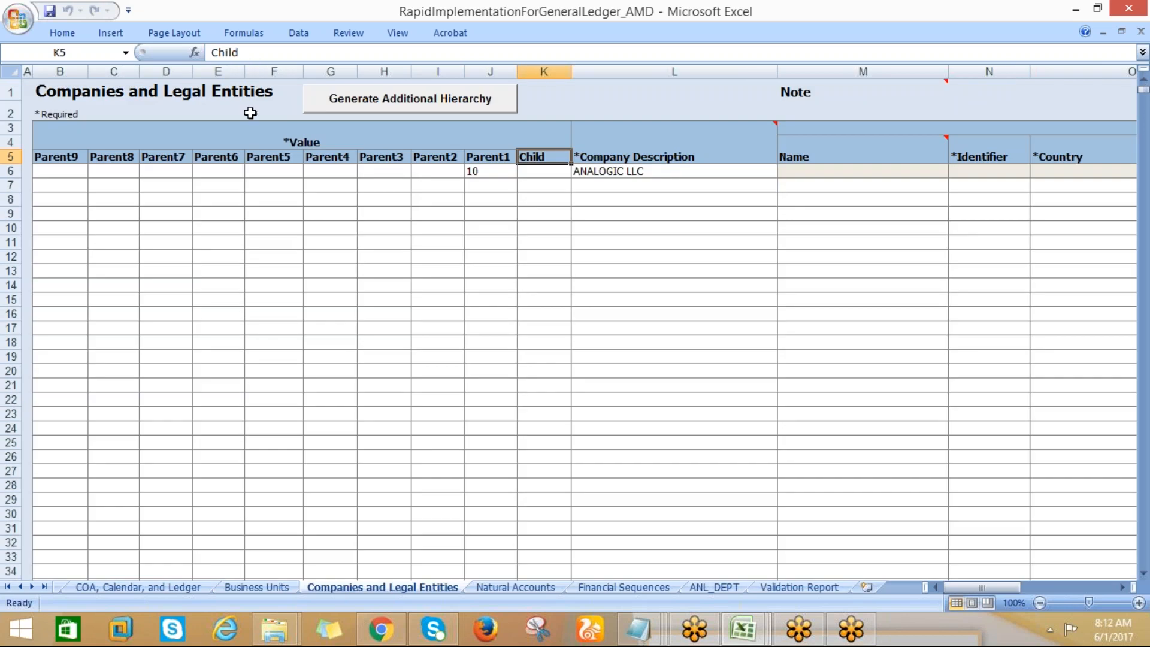
Enter 10 as the Child value for ANALOGIC LLC on the Companies and Legal Entities sheet
left_click(535, 171)
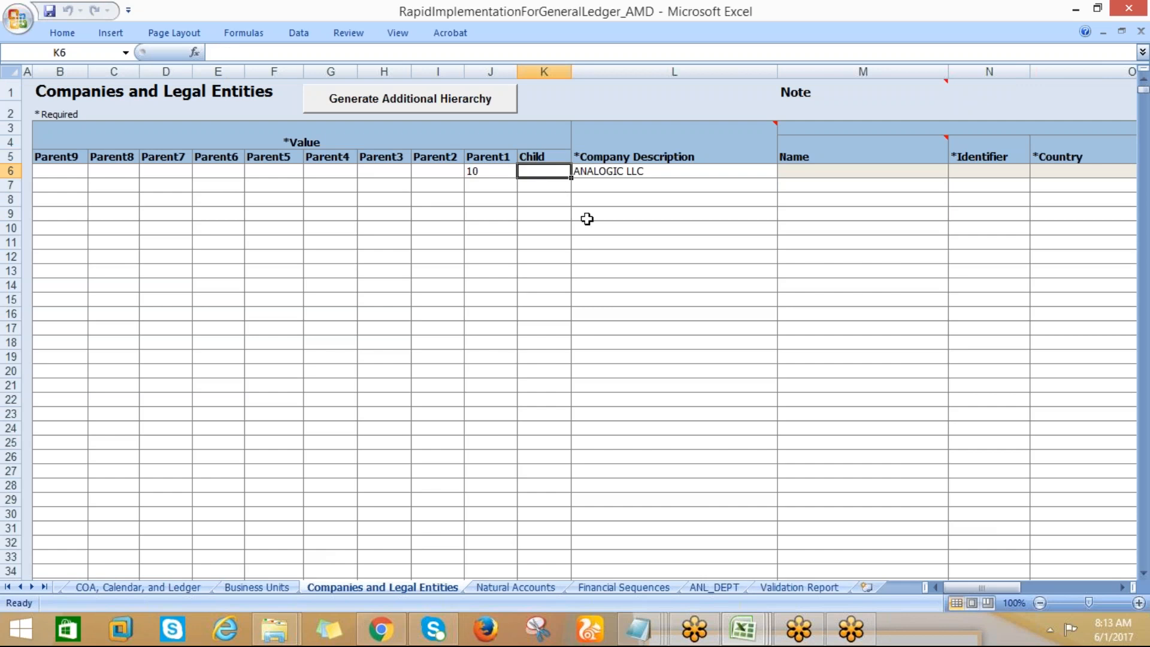
type("10")
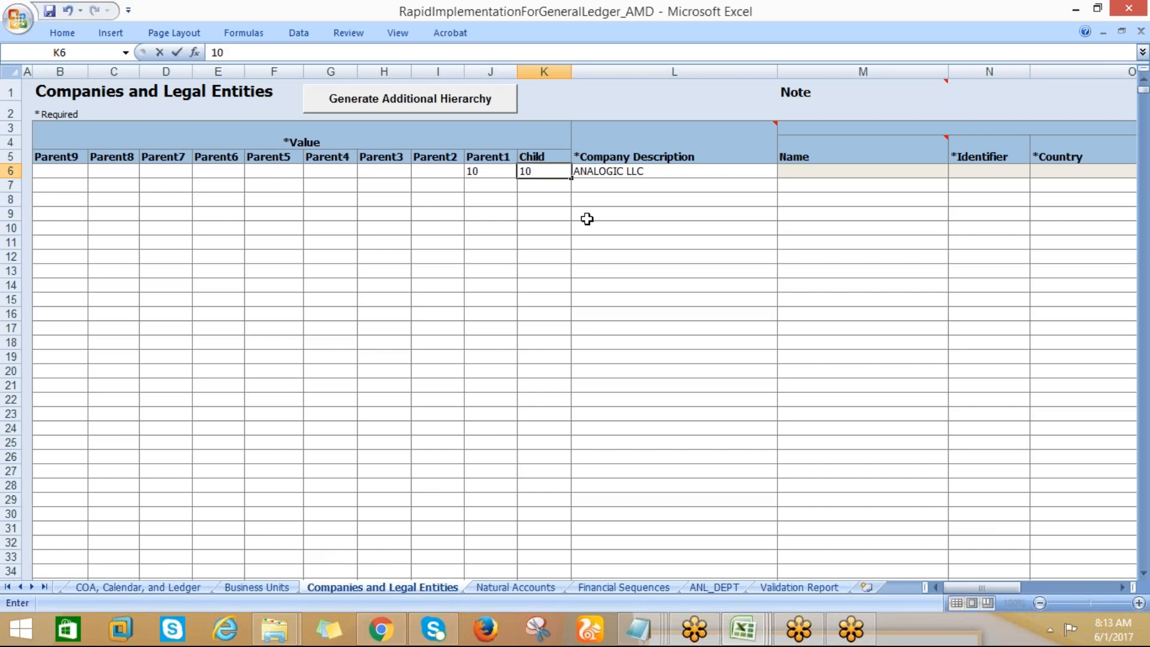
left_click(532, 202)
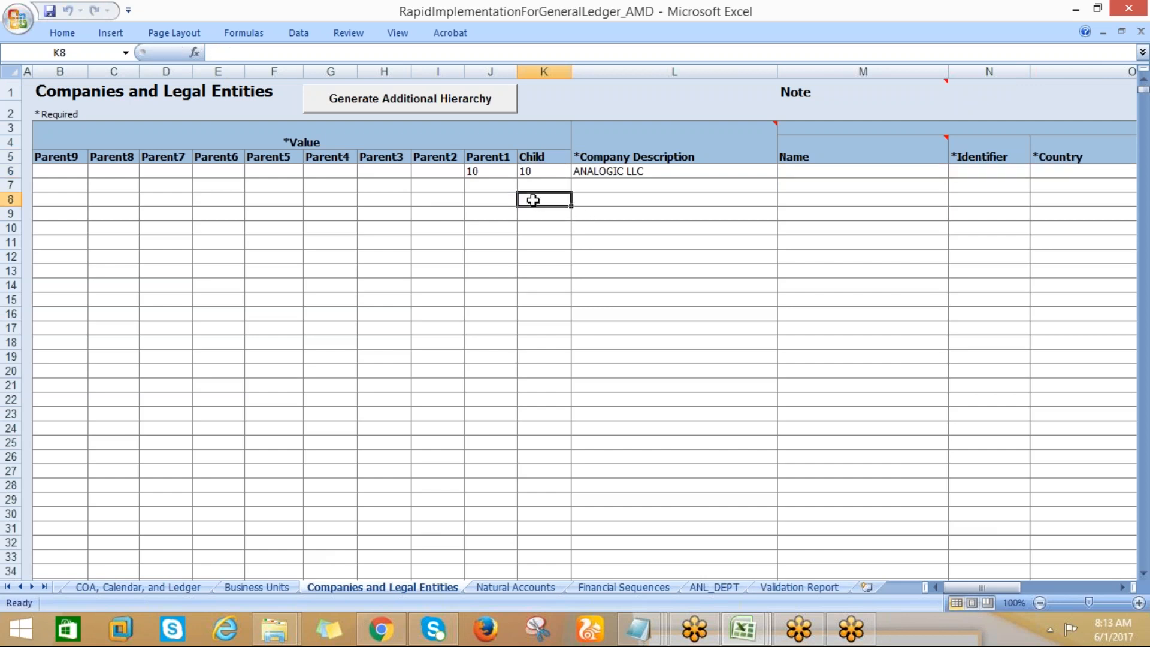
Review the Default Legal Entity Name error and inspect the legal entity fields across the ANALOGIC LLC row
left_click(784, 586)
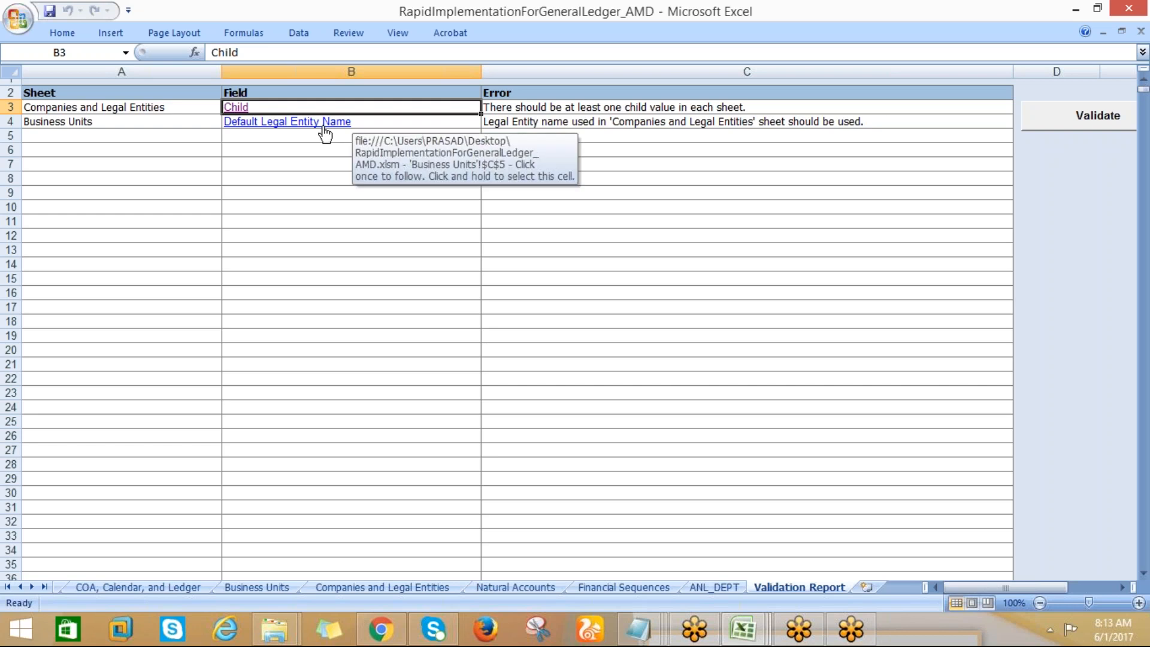
left_click(361, 589)
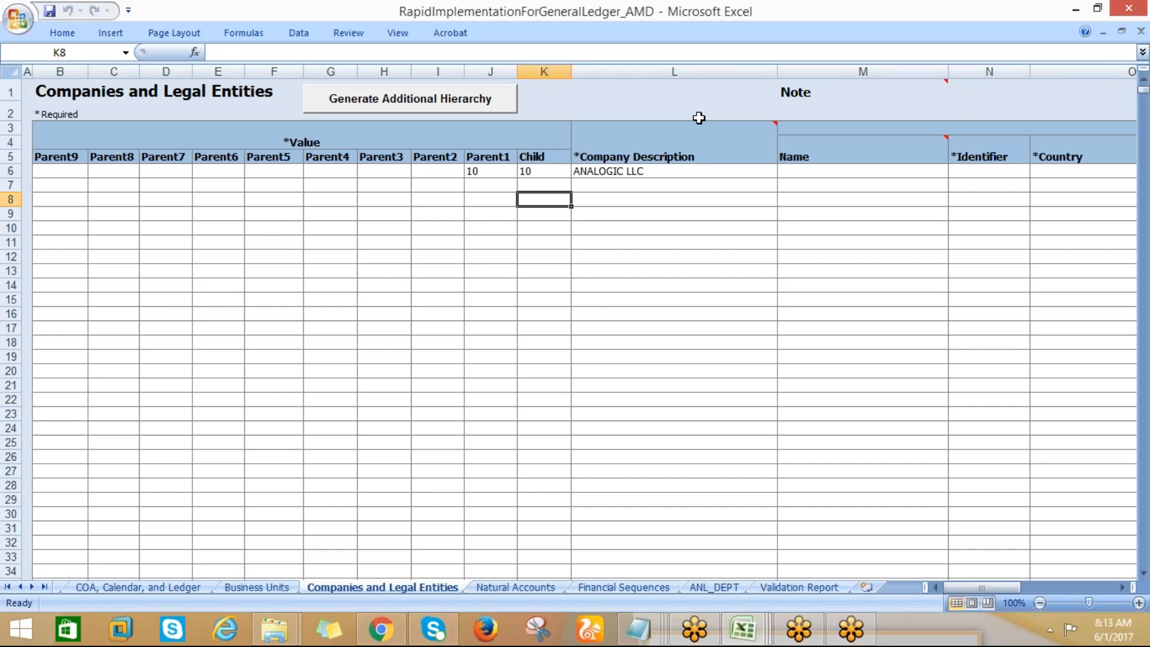
left_click(650, 170)
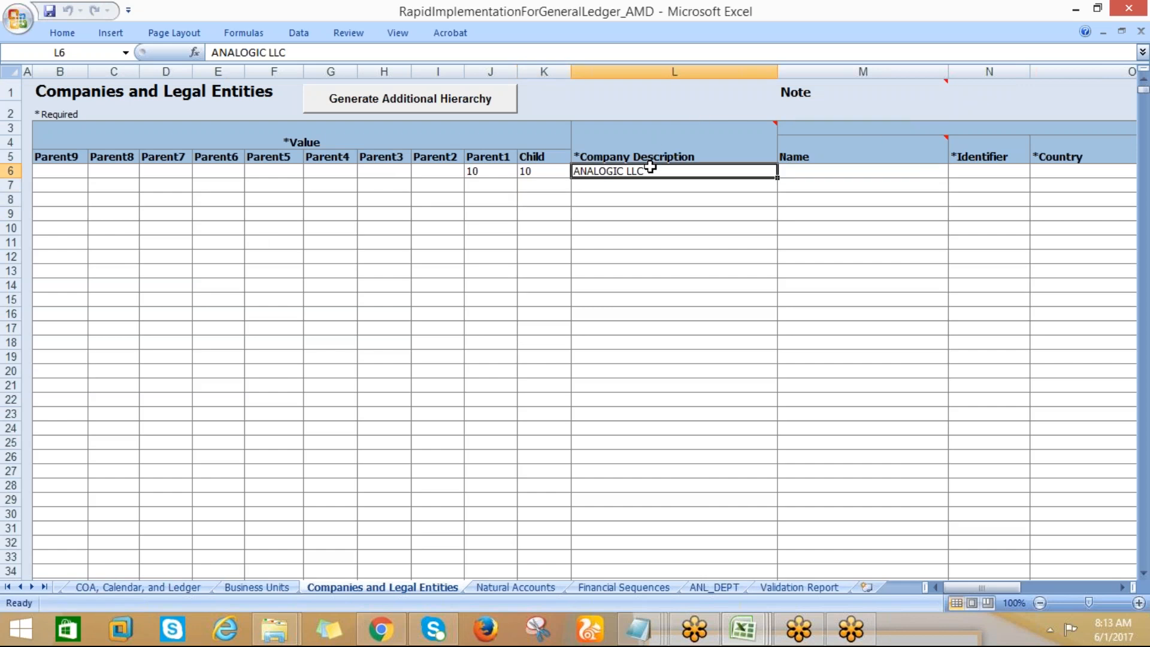
key("Tab")
key("Tab")
key("Tab")
key("Tab")
key("Tab")
key("Tab")
key("Tab")
key("Tab")
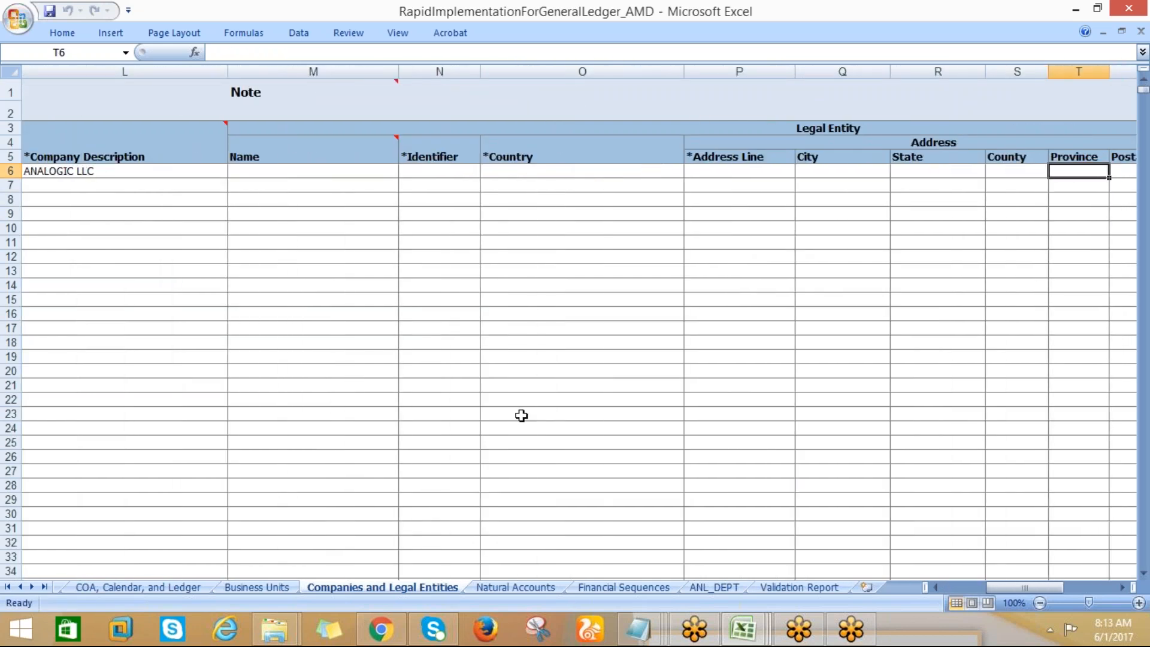
Compare the default legal entity on the Business Units sheet with the legal entity details on the Companies and Legal Entities sheet
left_click(248, 589)
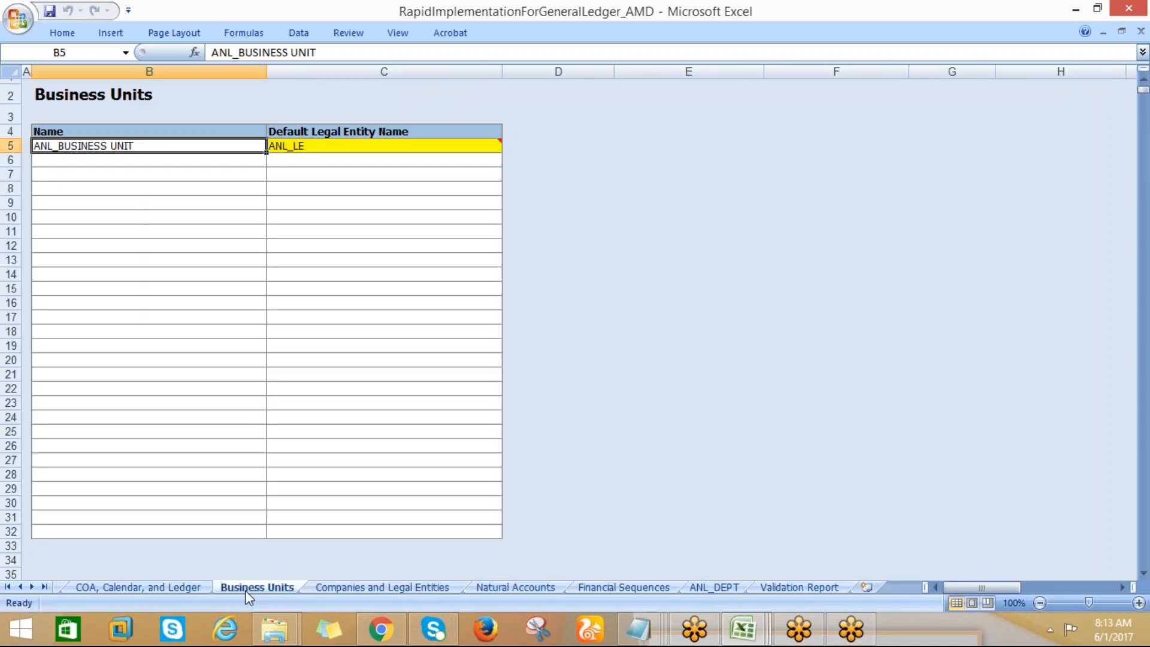
left_click(318, 586)
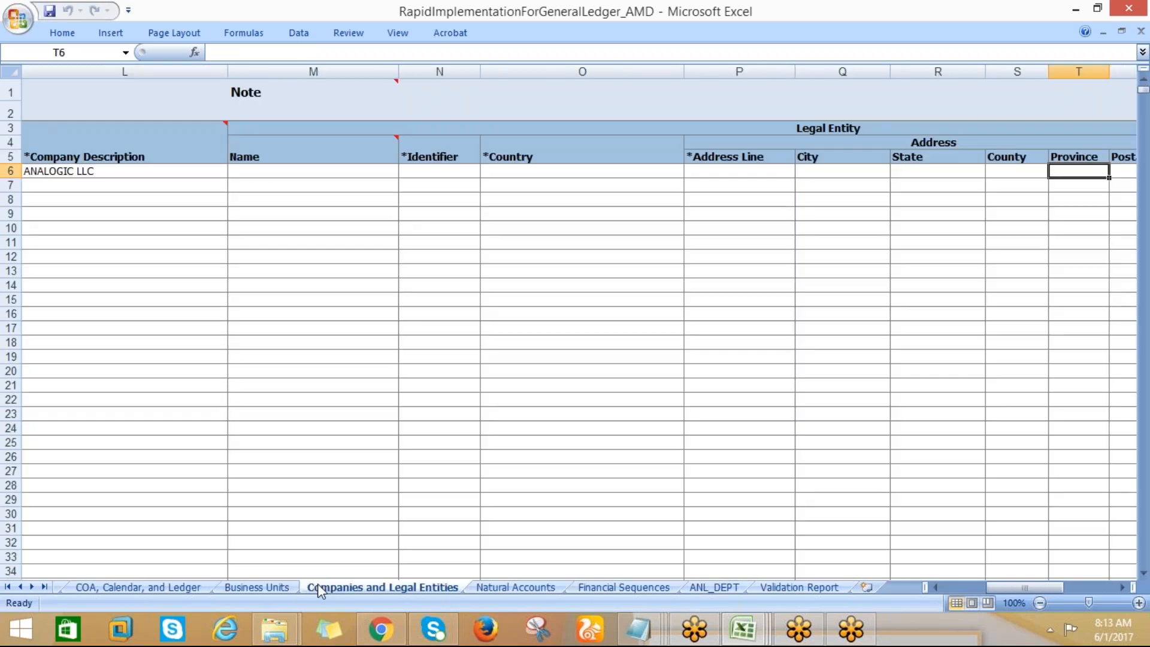
left_click(263, 590)
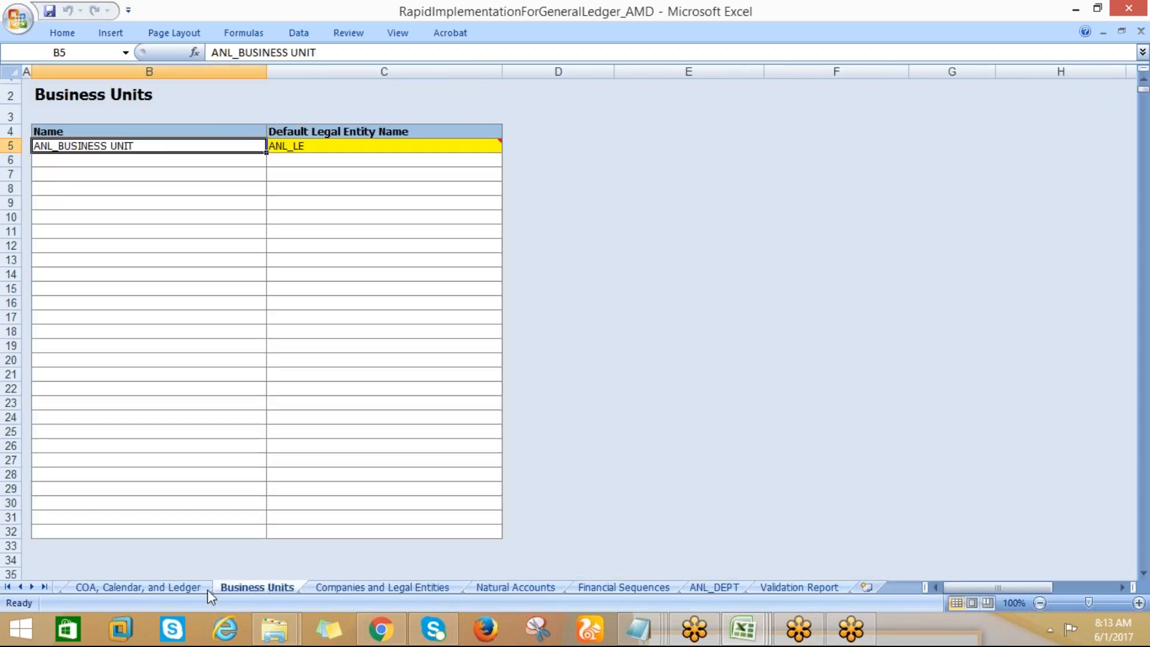
left_click(207, 590)
left_click(242, 589)
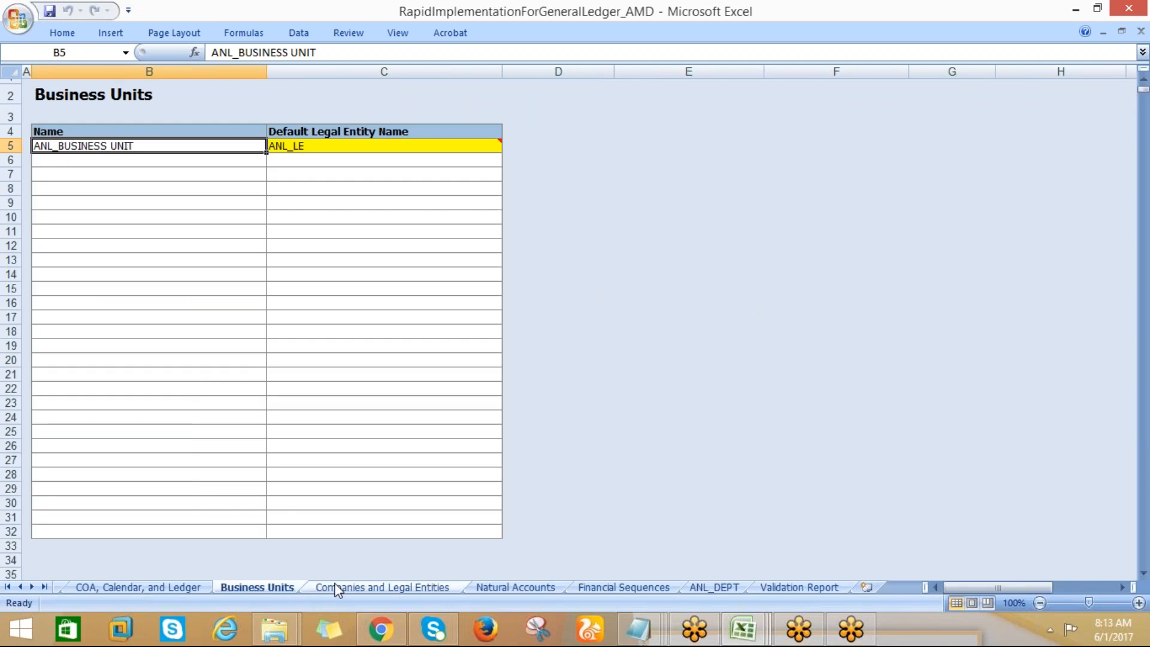
left_click(334, 588)
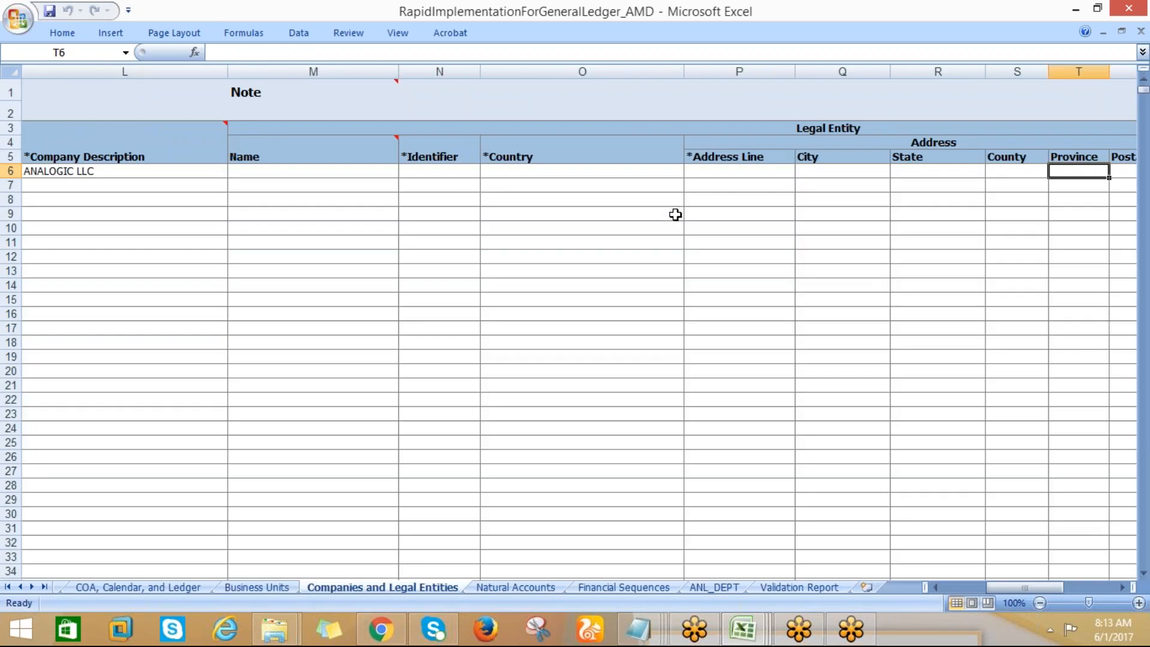
left_click(442, 175)
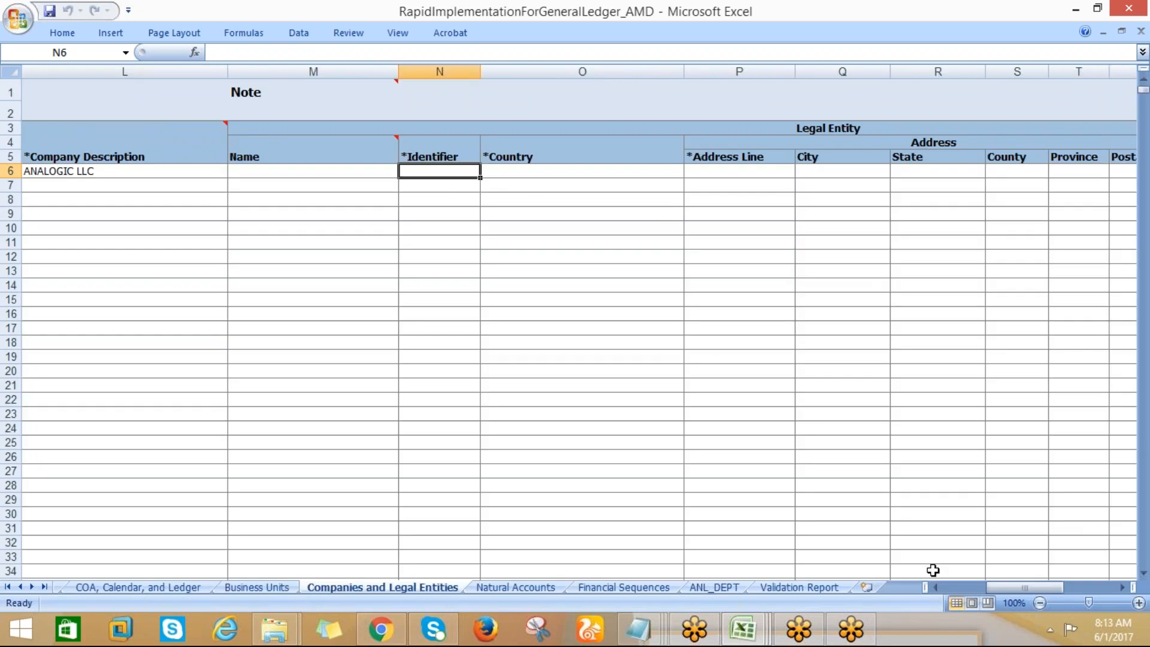
Enter ANL_LE as the legal entity Name and ANL_LE1234 as its Identifier in the ANALOGIC LLC row
mouse_move(1006, 588)
left_mouse_down()
mouse_move(1026, 578)
mouse_move(1001, 580)
mouse_move(1012, 582)
left_mouse_up()
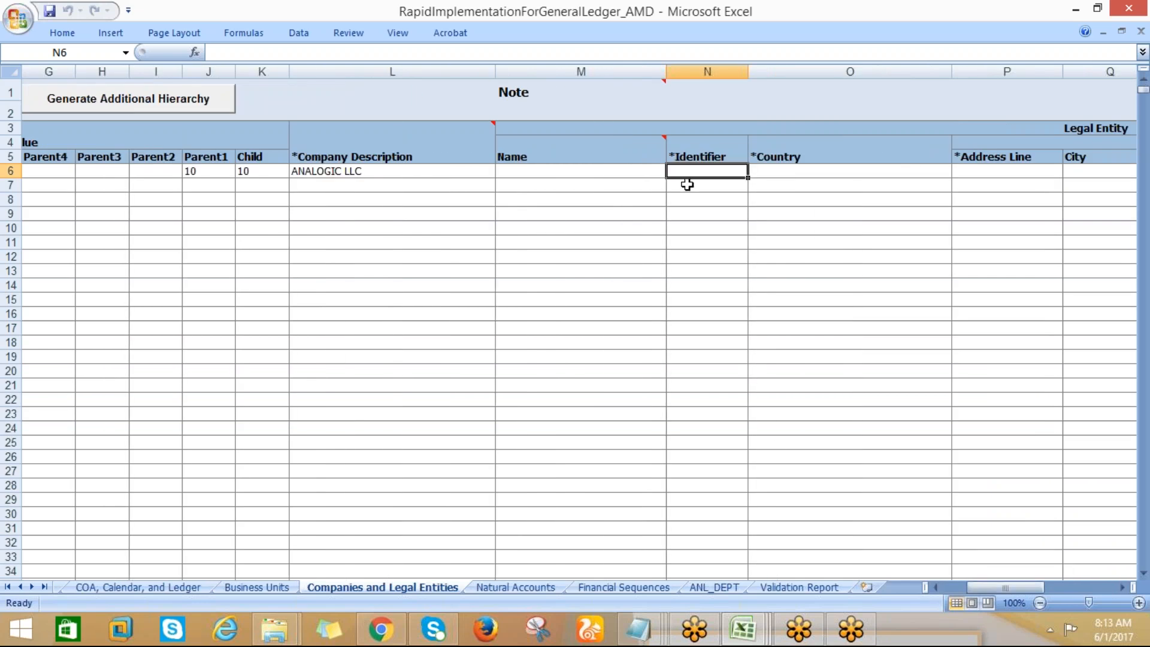
type("AN")
key("BackSpace")
key("BackSpace")
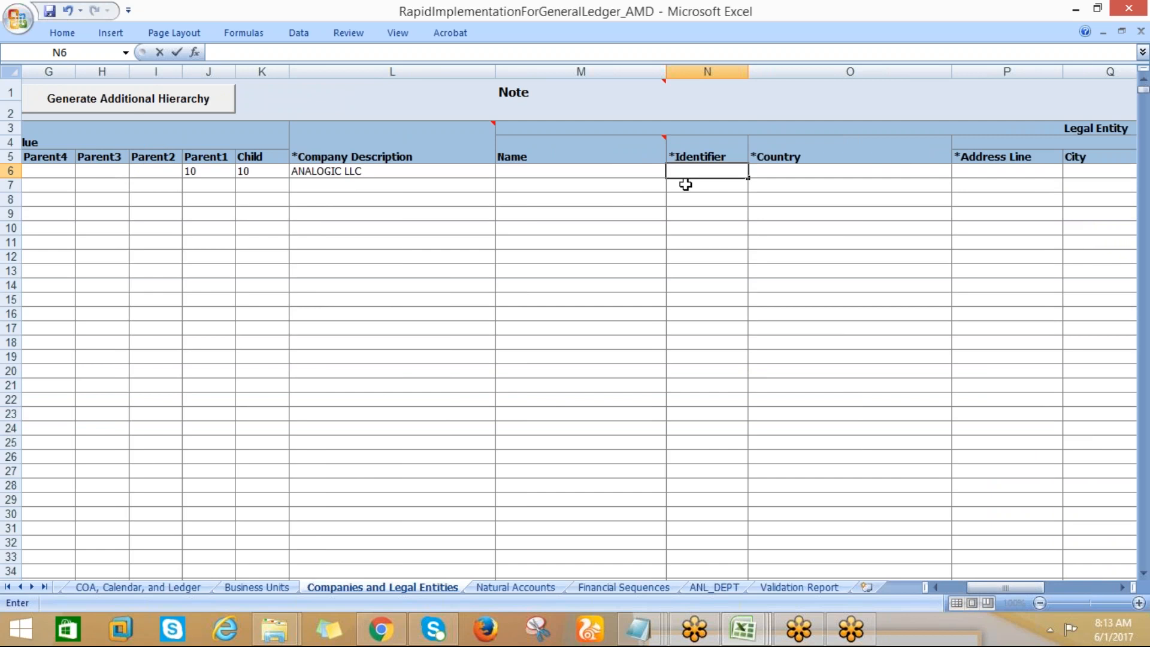
left_click(573, 173)
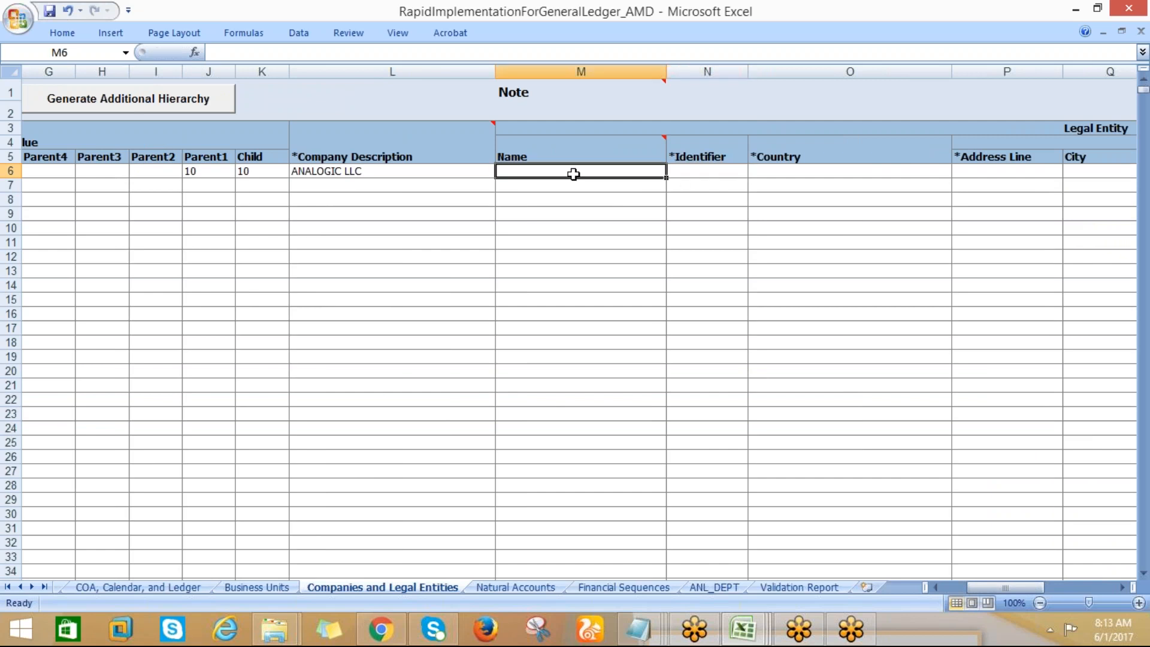
type("ANL_LE")
left_click(698, 171)
type("ANL_LE123")
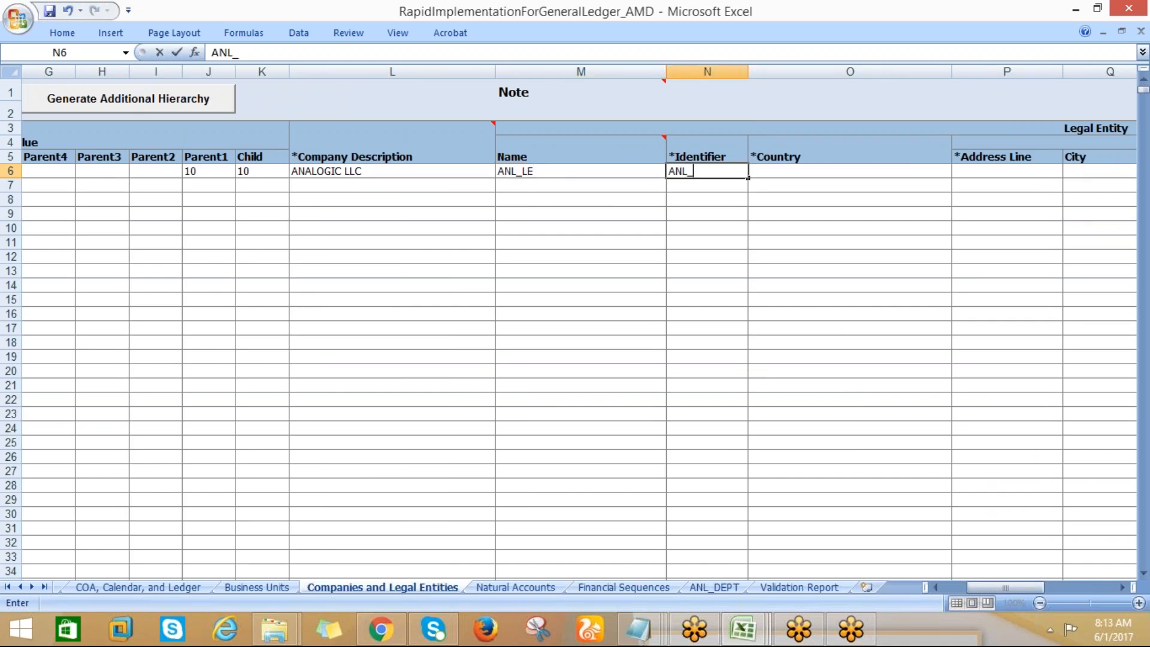
type("4")
key("Tab")
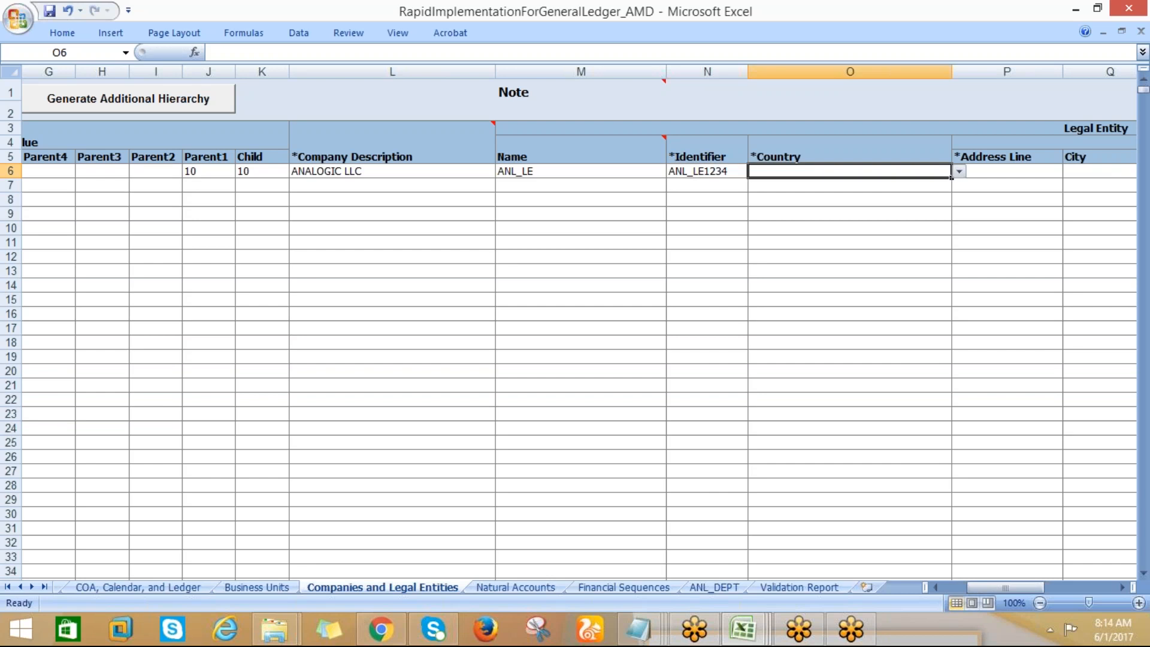
Set the ANL_LE legal entity's Country to United States and fill in its street address in Address Line
left_click(959, 171)
left_click_drag(961, 196, 961, 249)
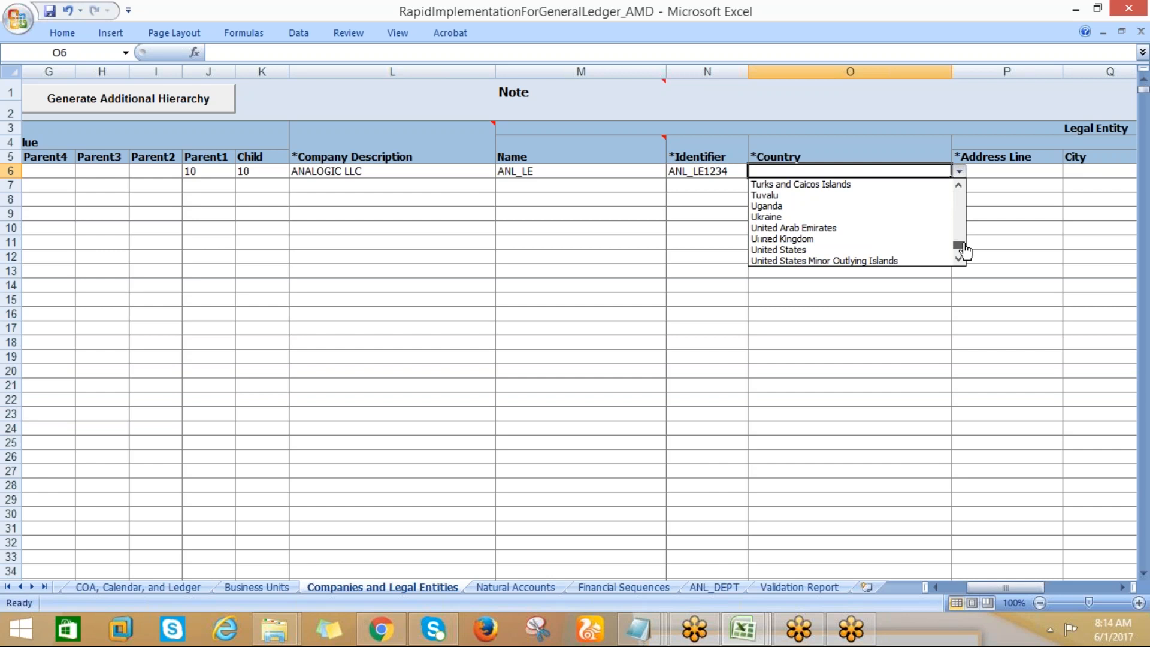
left_click(864, 252)
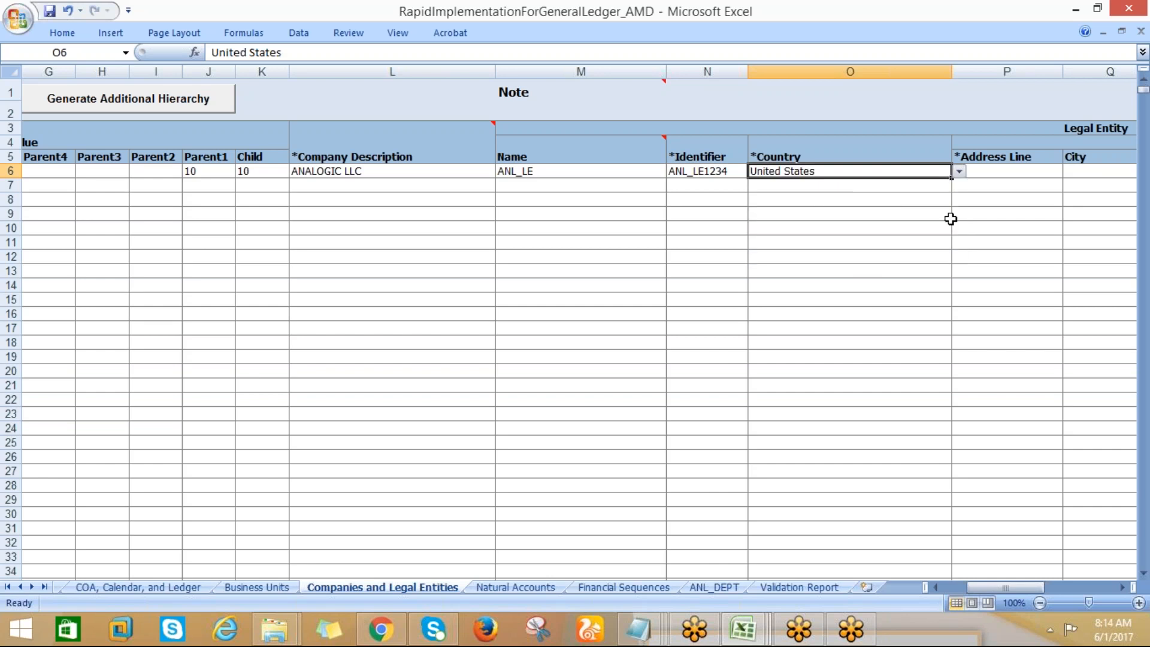
left_click(983, 175)
type("300 MAIN STREET")
key("Tab")
key("Tab")
key("Tab")
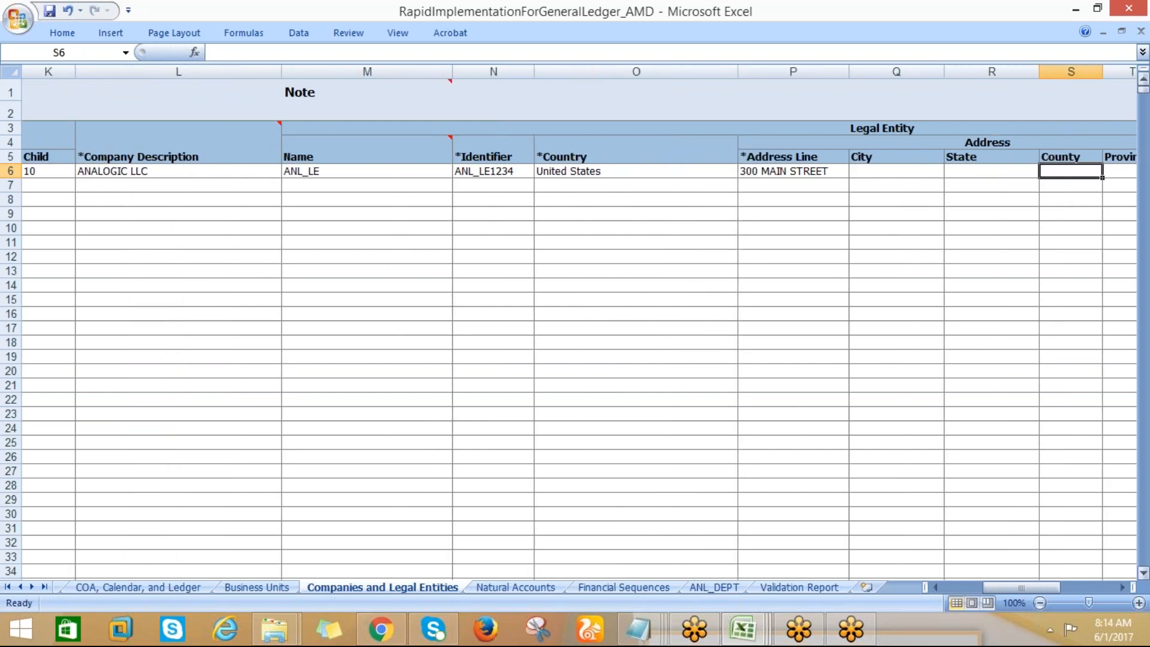
Fill in the city, state and postal code of the ANL_LE legal entity's address
left_click(876, 173)
type("New York")
key("Tab")
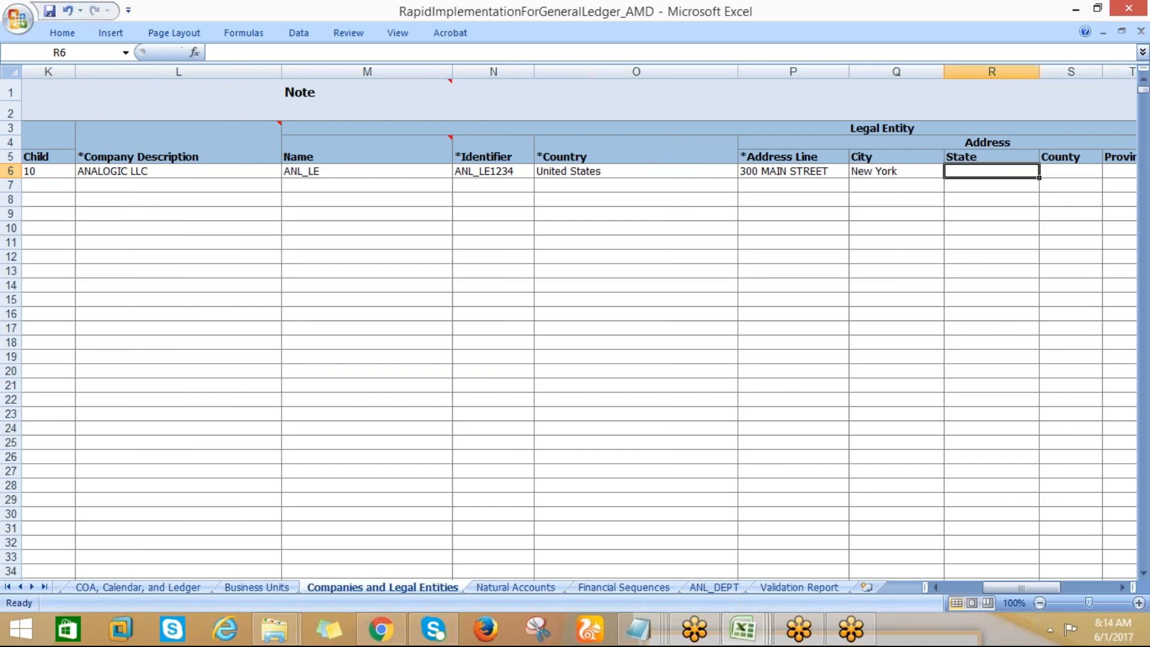
type("NY")
key("Tab")
key("Tab")
key("Tab")
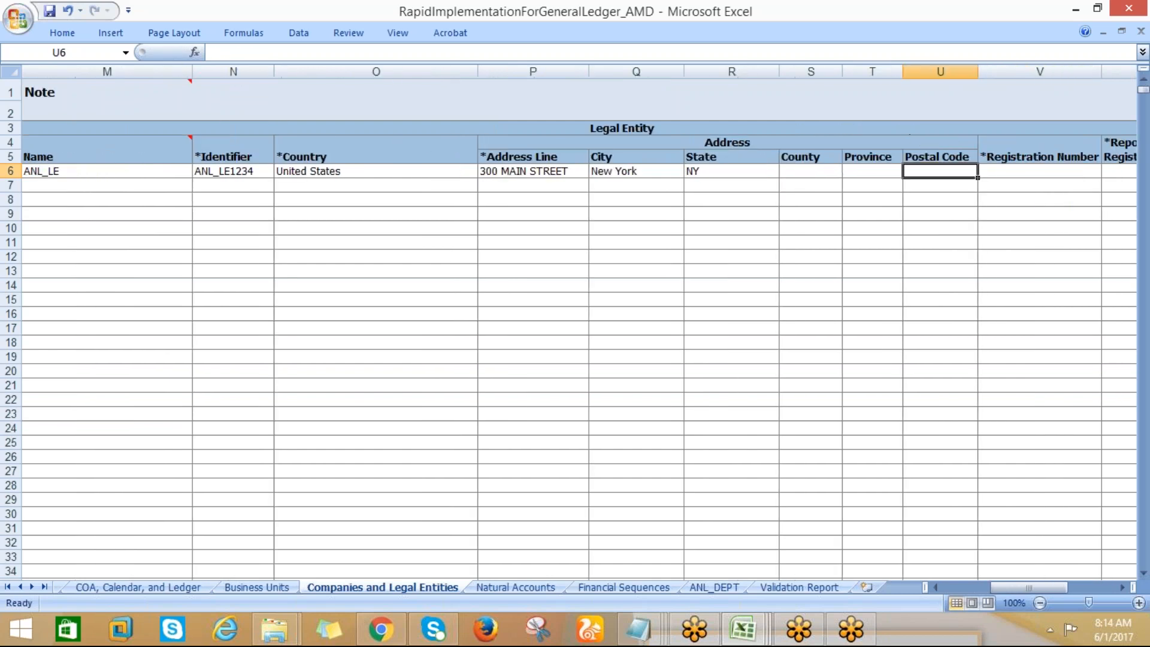
type("10001")
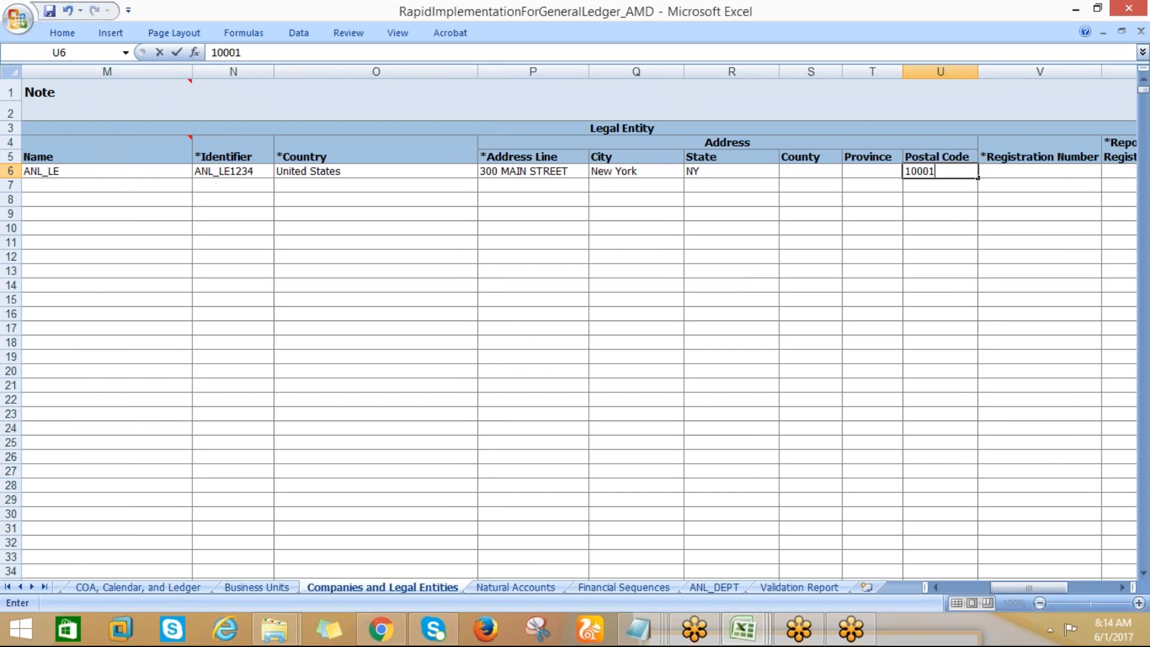
key("Tab")
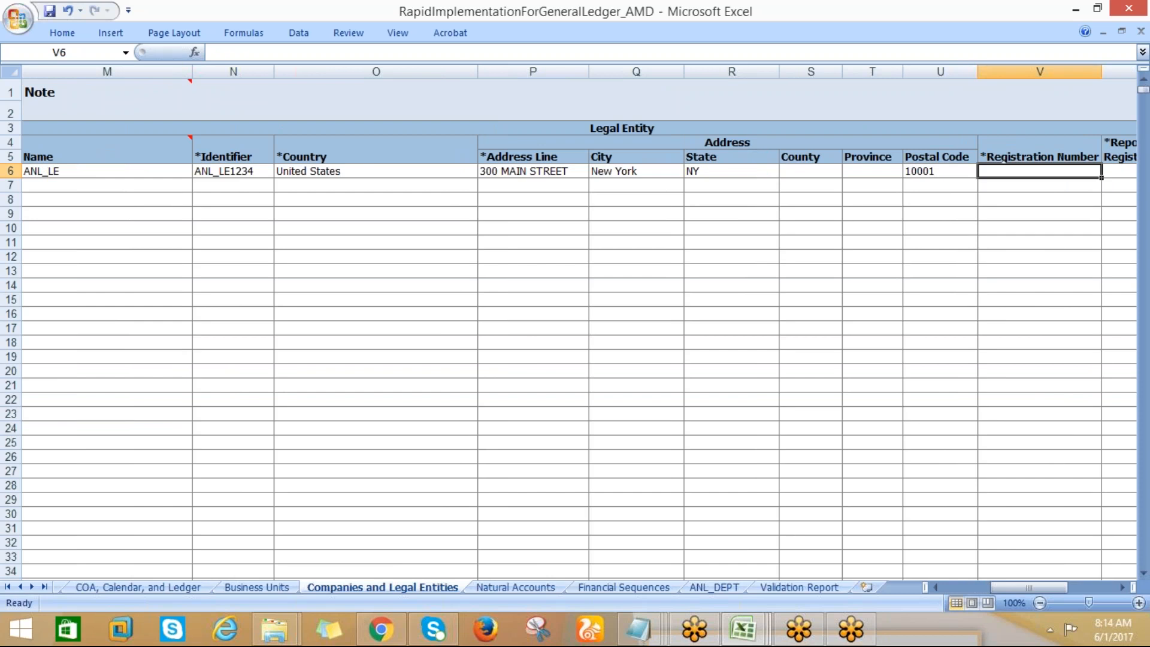
Enter ANL1234 as the Registration Number and ANL4567 as the Reporting Unit Registration Number for ANL_LE
type("ANL1234")
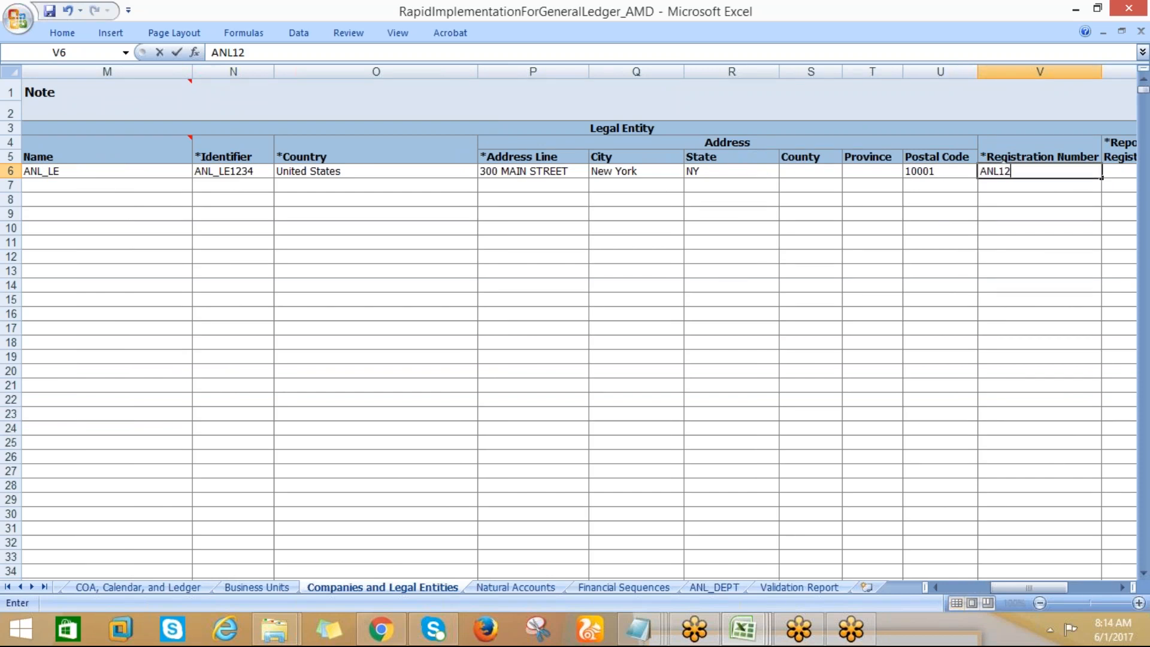
key("Tab")
type("ANL")
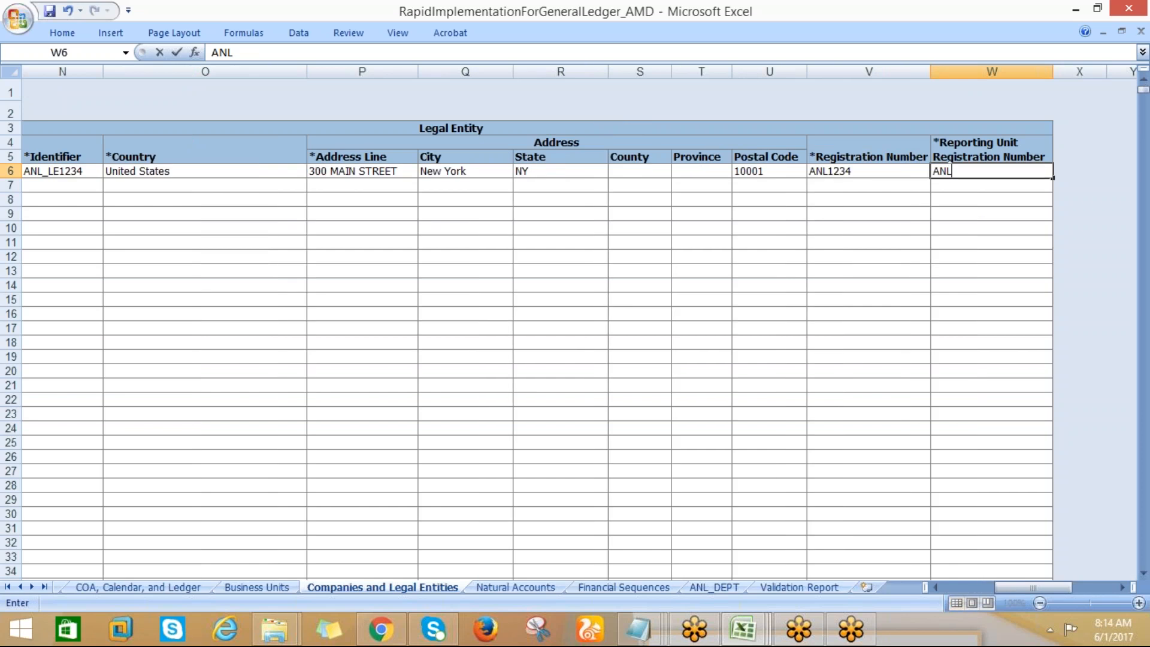
type("4567")
left_click_drag(1005, 587, 959, 589)
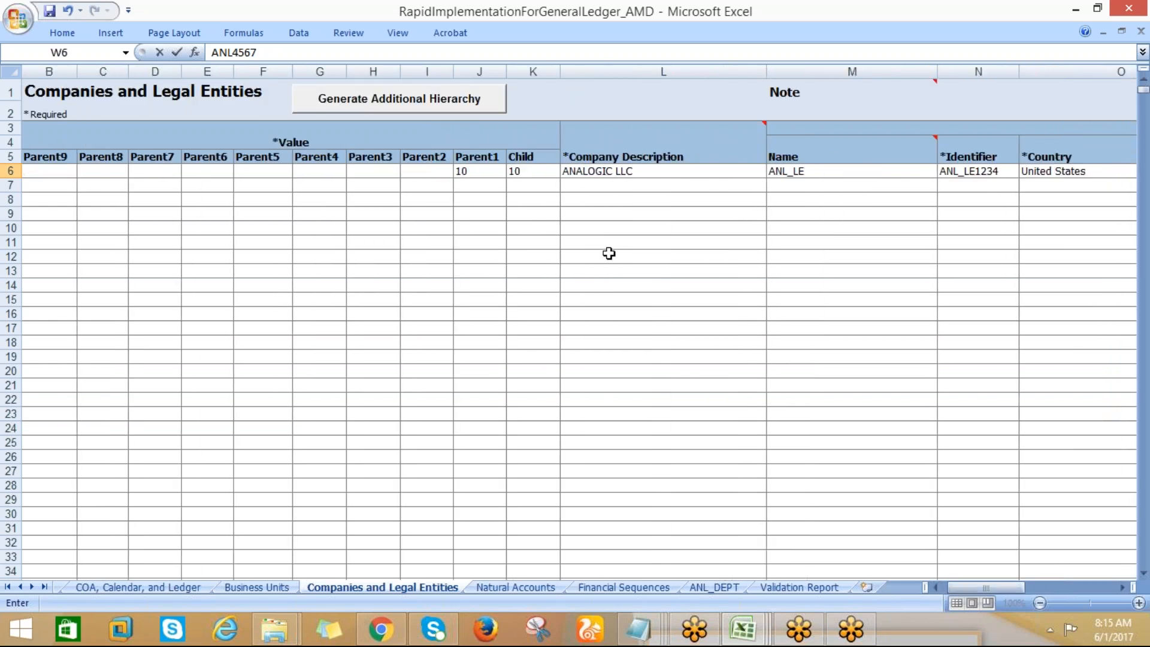
left_click(589, 183)
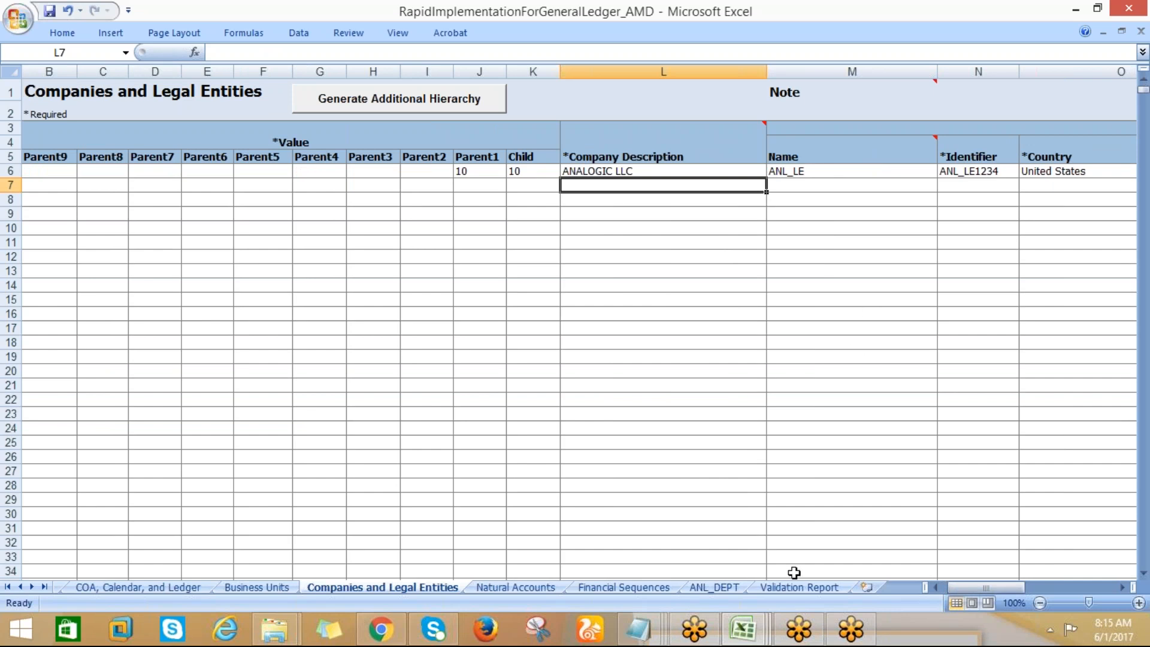
Review the remaining sheets and the Validation Report, comparing the Business Units default legal entity with the Companies and Legal Entities sheet
left_click(487, 590)
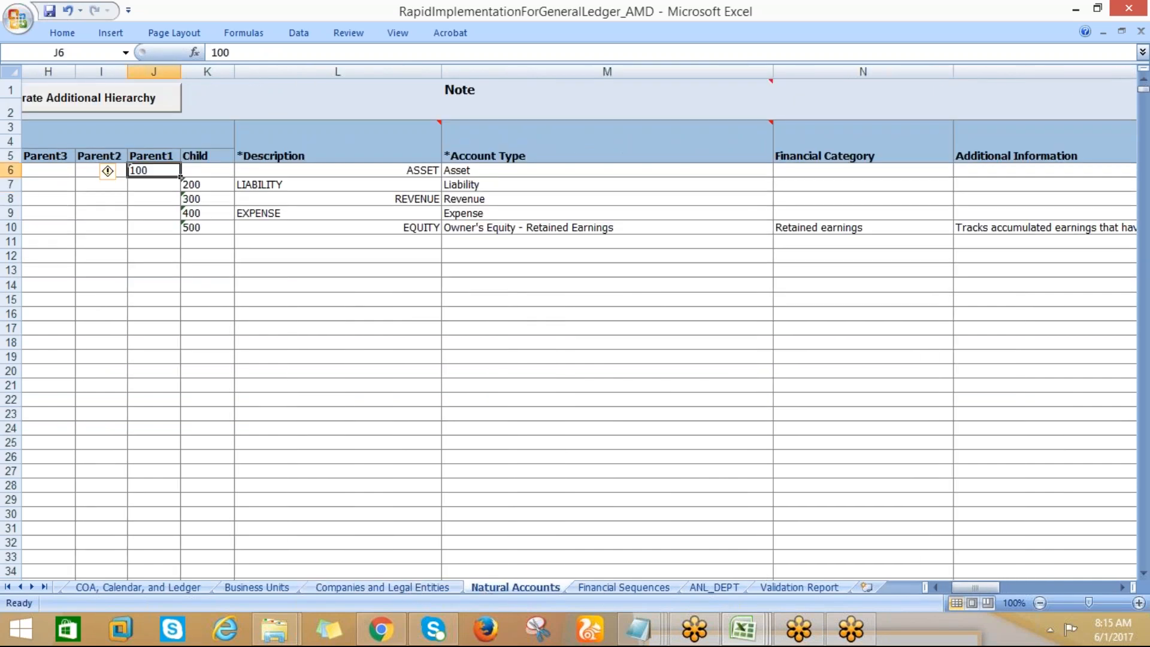
left_click(594, 586)
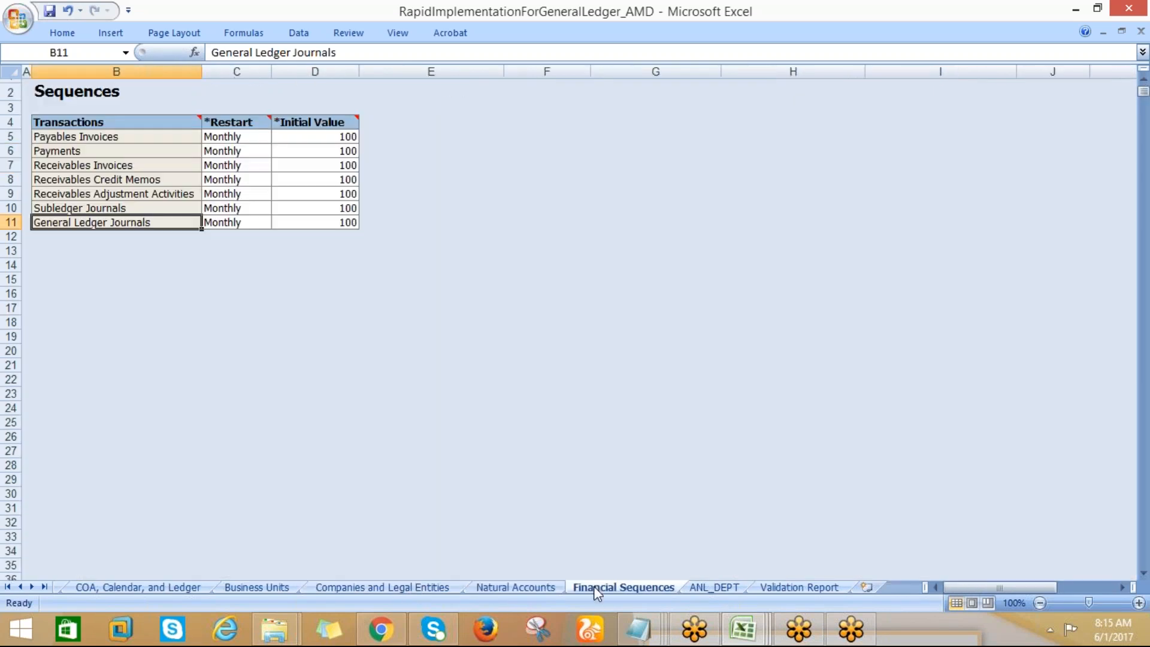
left_click(775, 590)
left_click(298, 123)
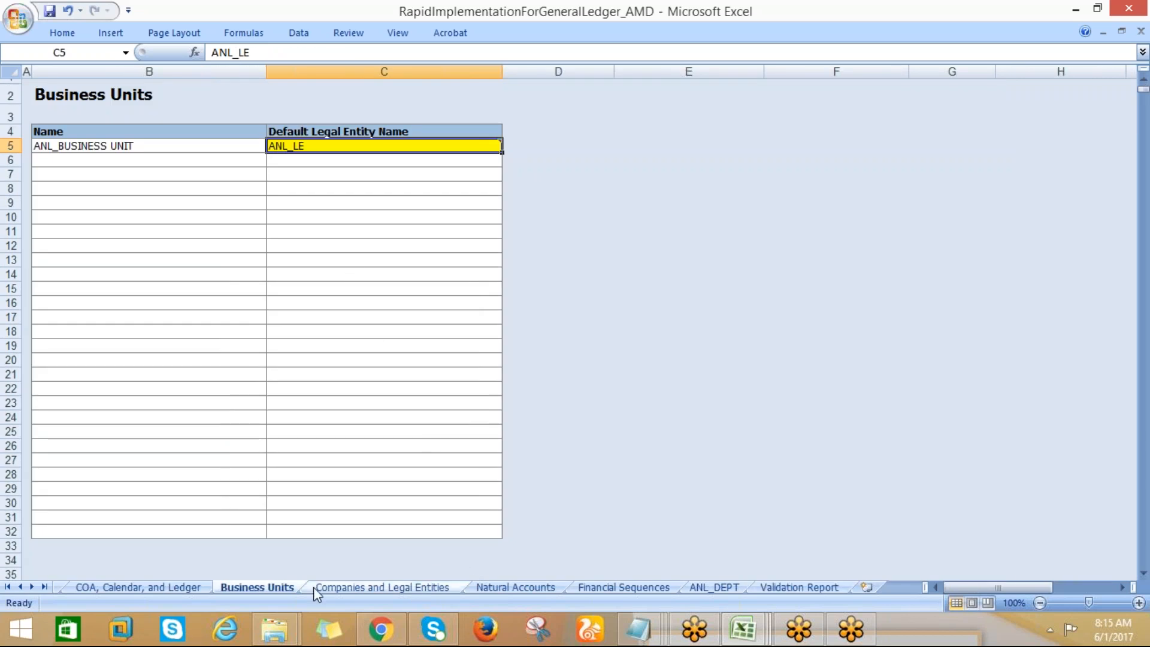
left_click(331, 590)
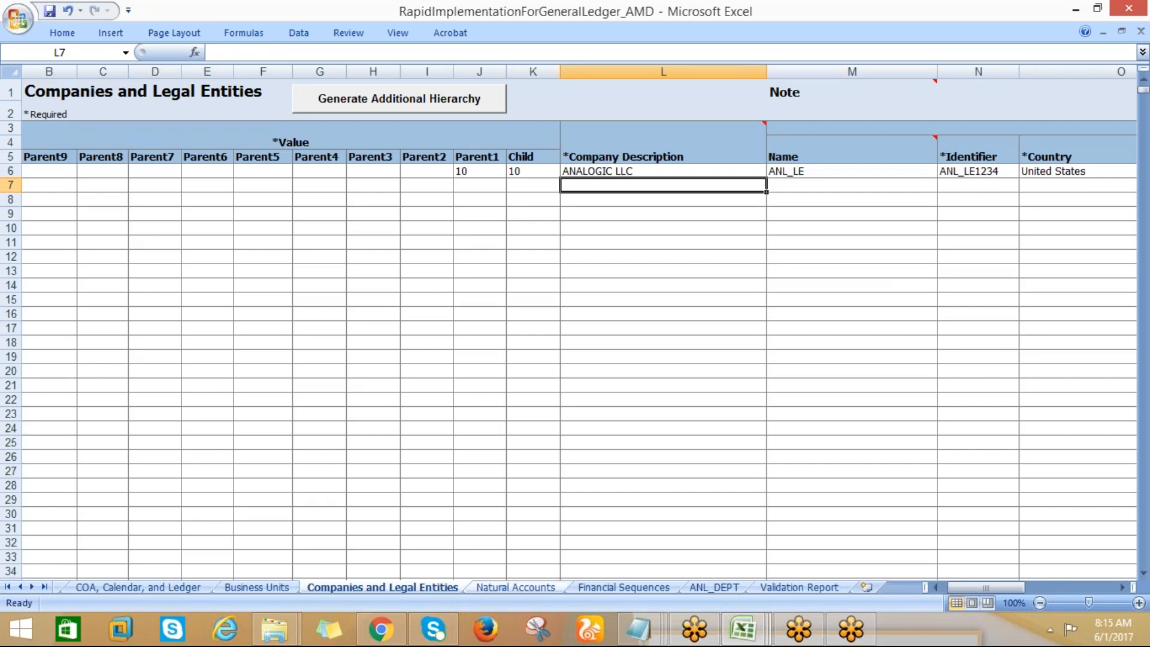
left_click(883, 33)
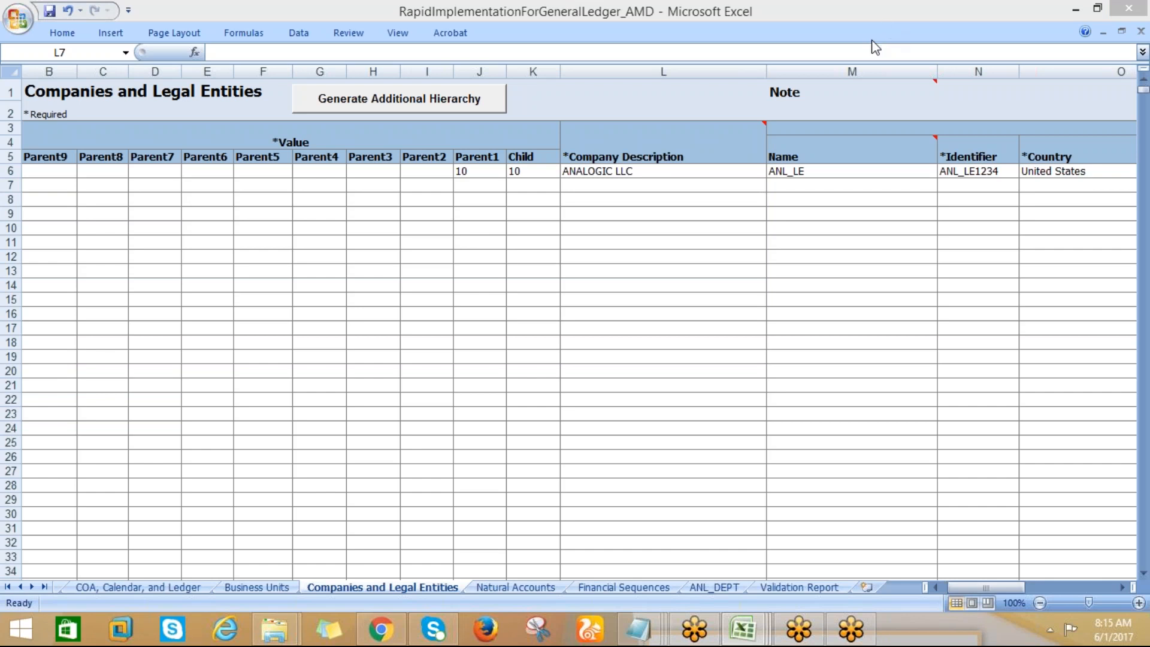
left_click(261, 586)
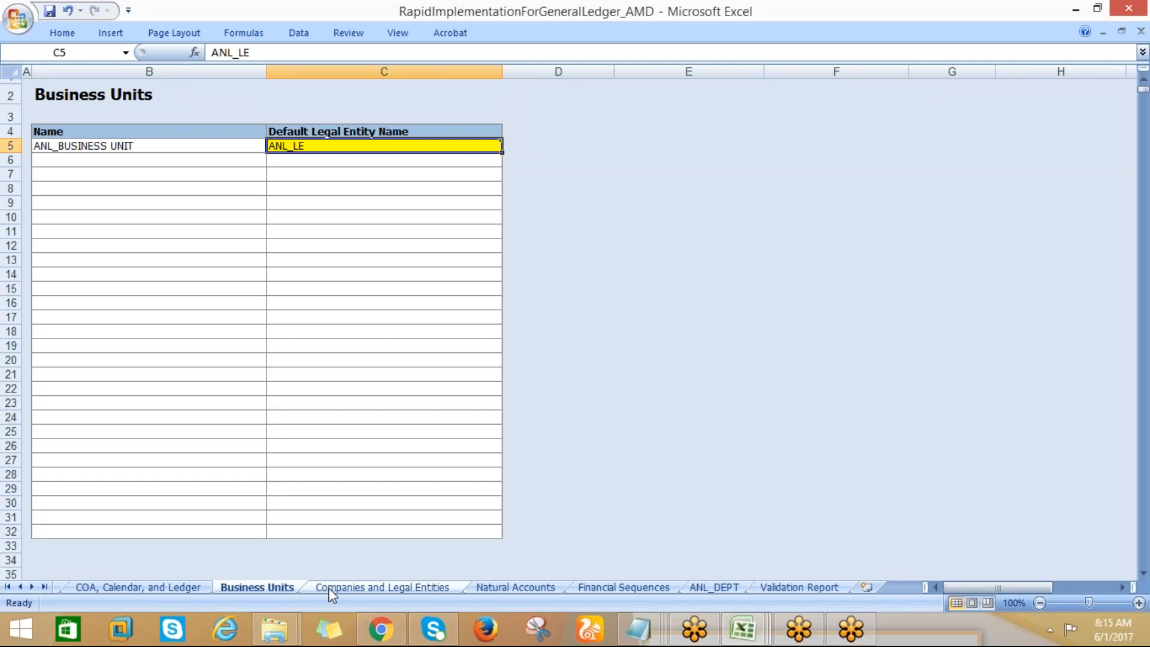
left_click(773, 585)
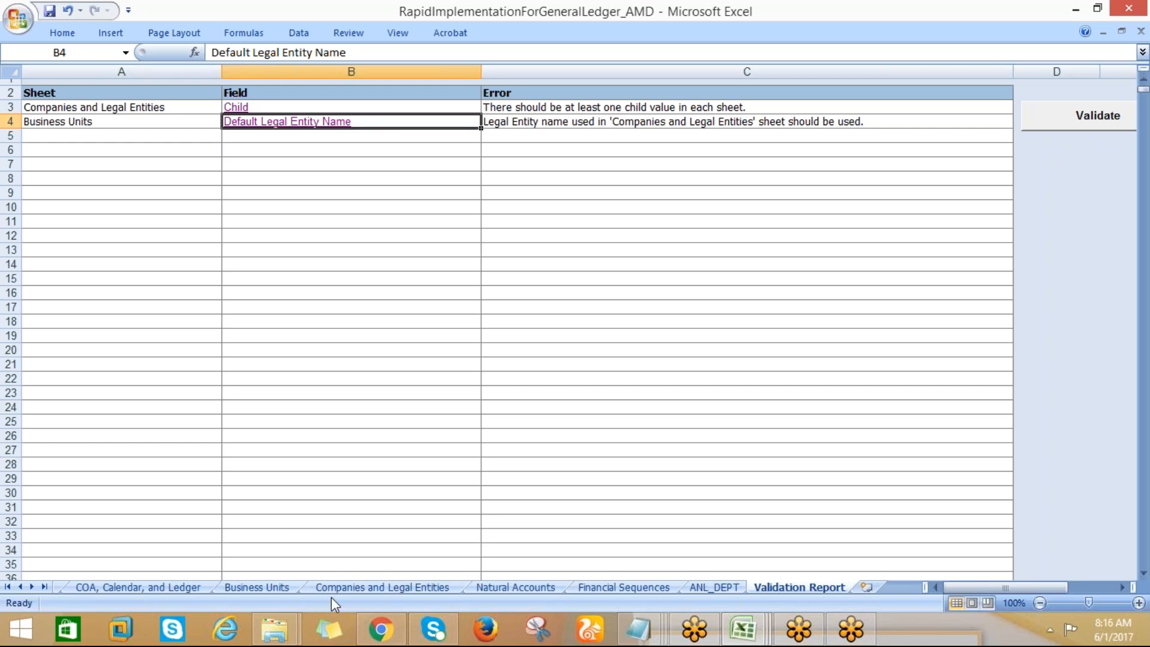
left_click(238, 587)
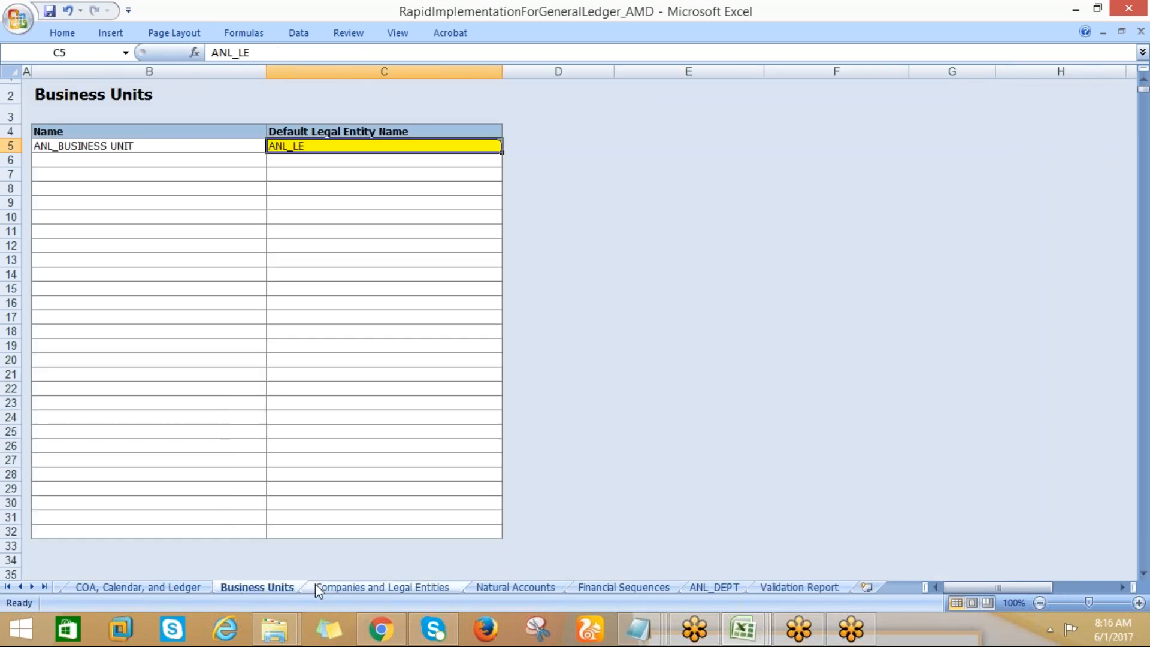
left_click(332, 587)
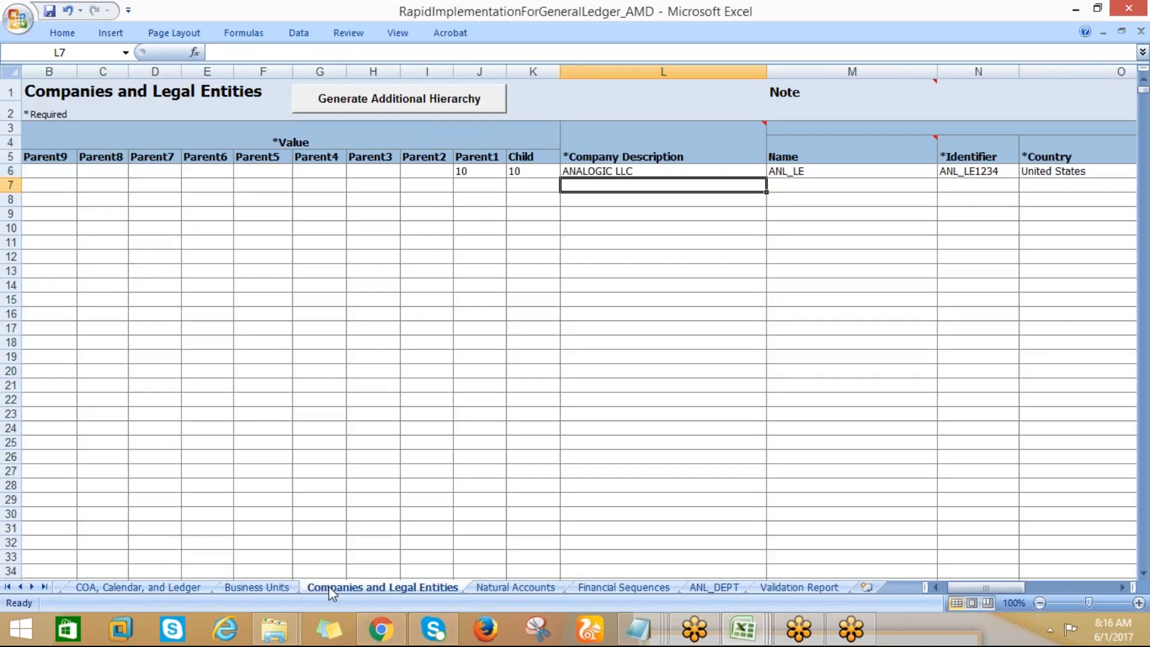
left_click(284, 586)
Rerun the Step 1 validation, follow the error on value 10, and clear the Child value in the ANALOGIC LLC row
left_click(164, 587)
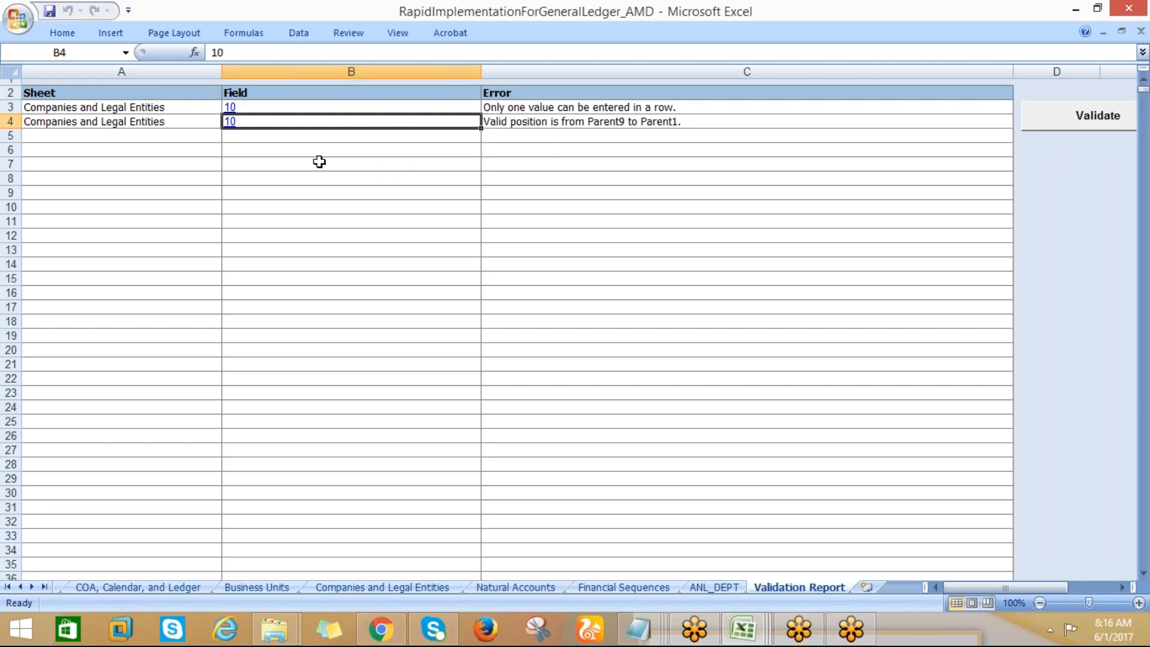
left_click(235, 123)
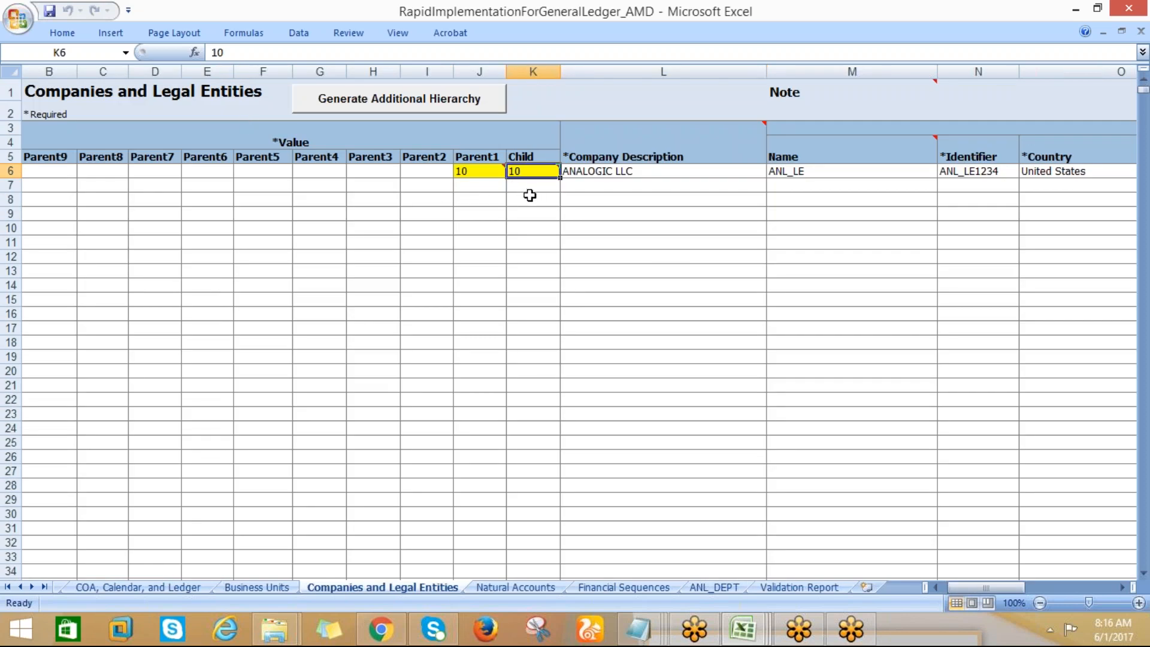
key("Delete")
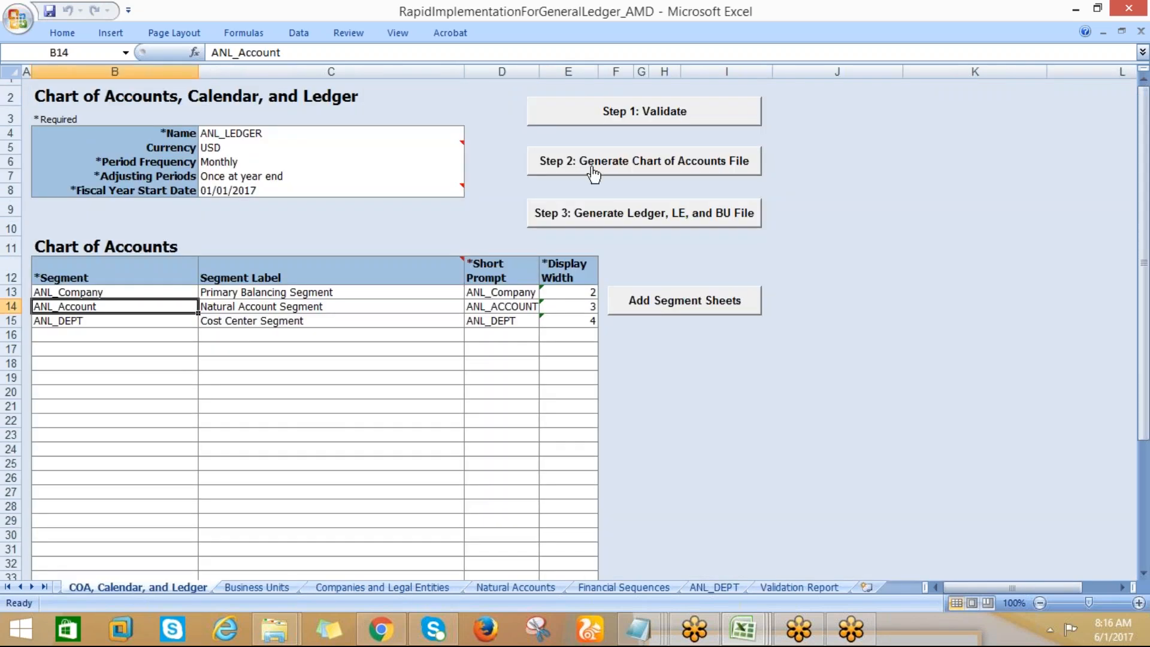
Rerun the Step 1 validation, follow the Child error, and enter 10 as the Child value in row 7 below ANALOGIC LLC
left_click(617, 112)
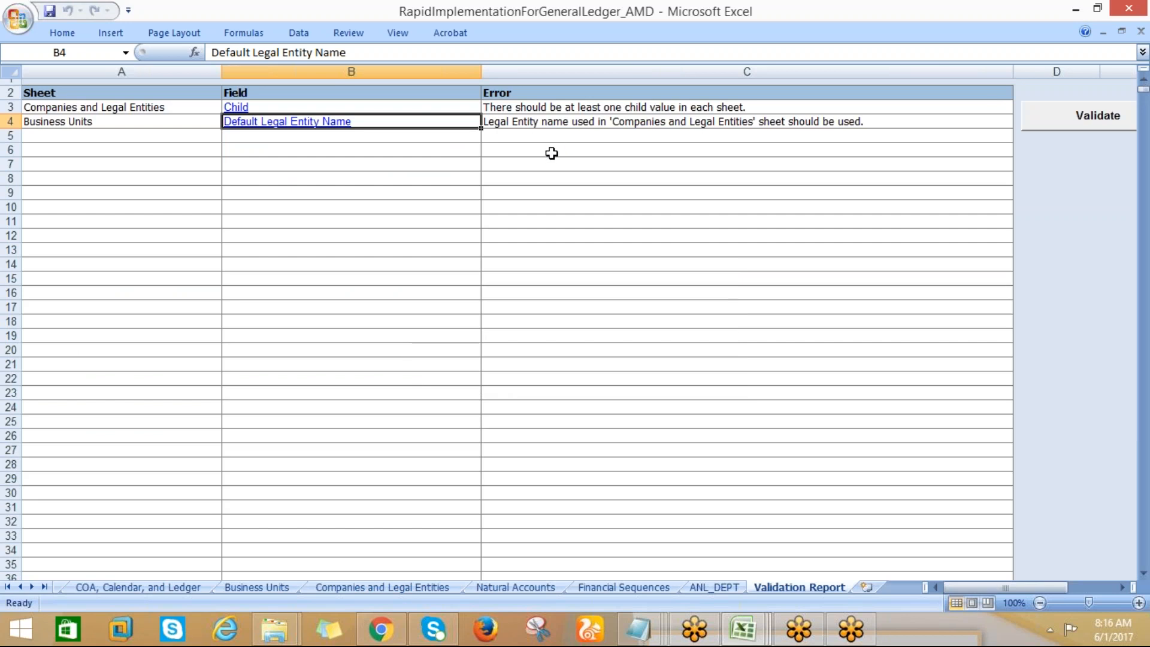
left_click(234, 117)
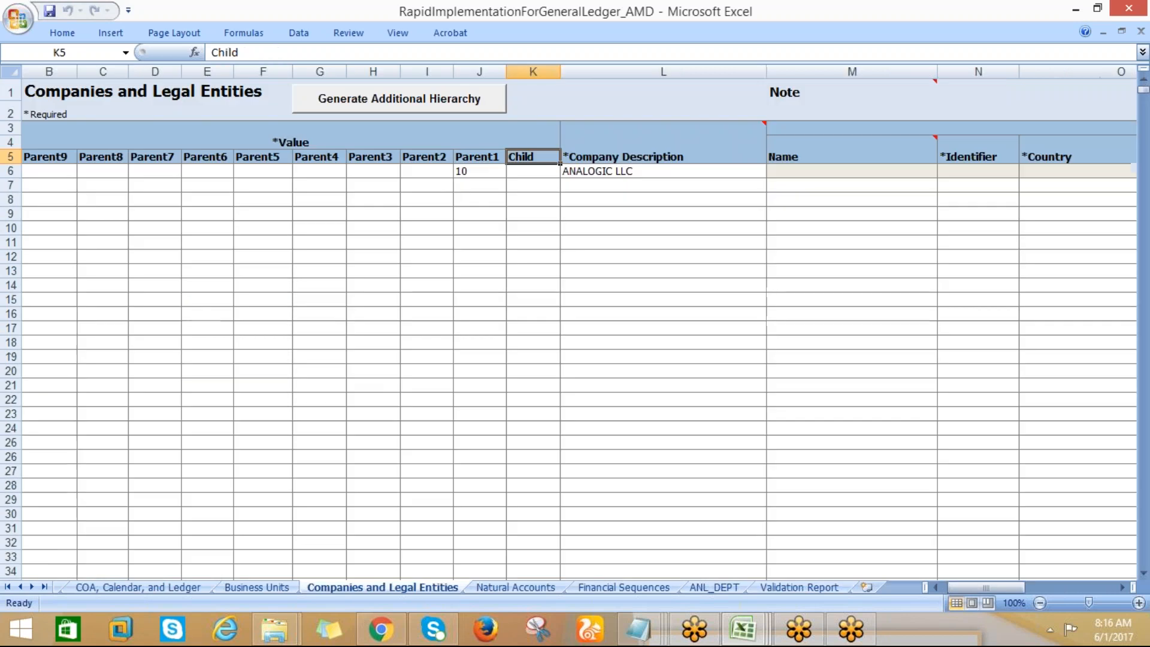
left_click(523, 187)
type("10")
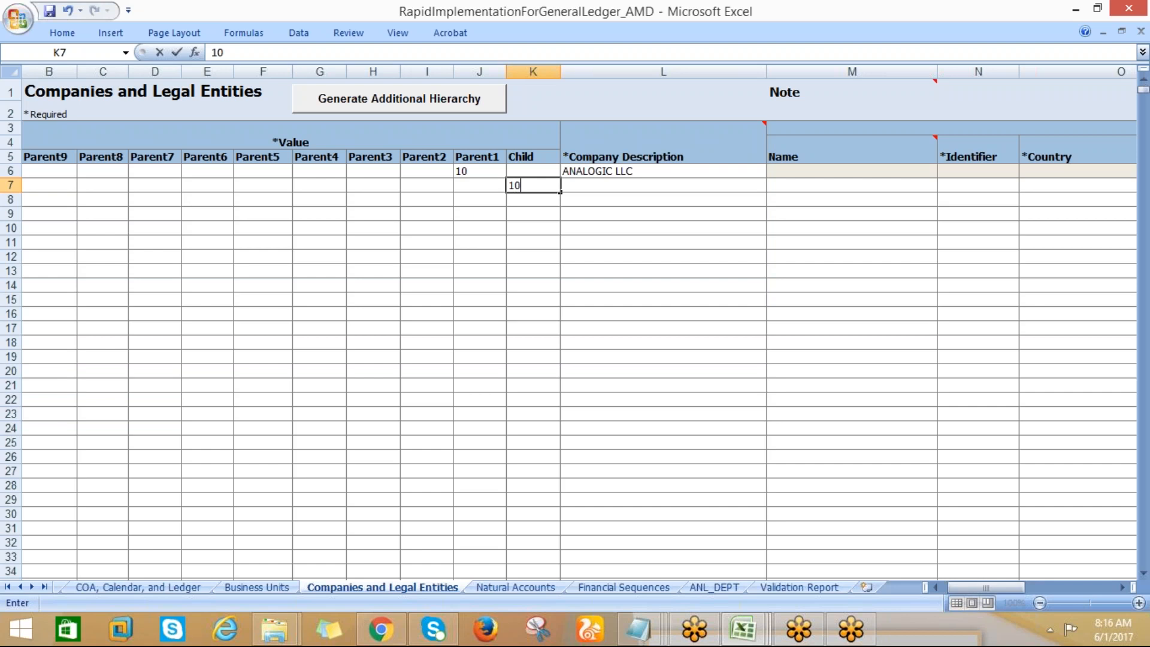
left_click(465, 172)
left_click(512, 185)
Move the value 10 from Parent1 to Child in the ANALOGIC LLC row and clear the Child value in row 7
left_click(471, 175)
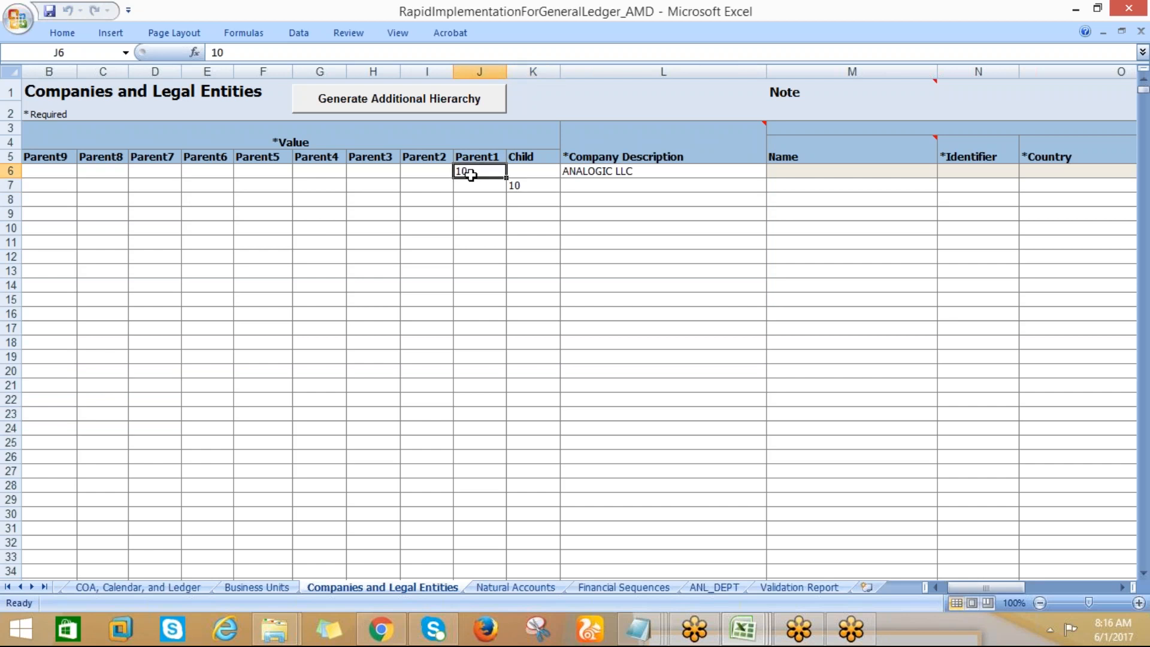
left_click_drag(471, 175, 511, 172)
left_click(518, 186)
key("Delete")
In the ANALOGIC LLC row, enter ANL_LE as the legal entity Name and ANL1234 as the Identifier
left_click(710, 135)
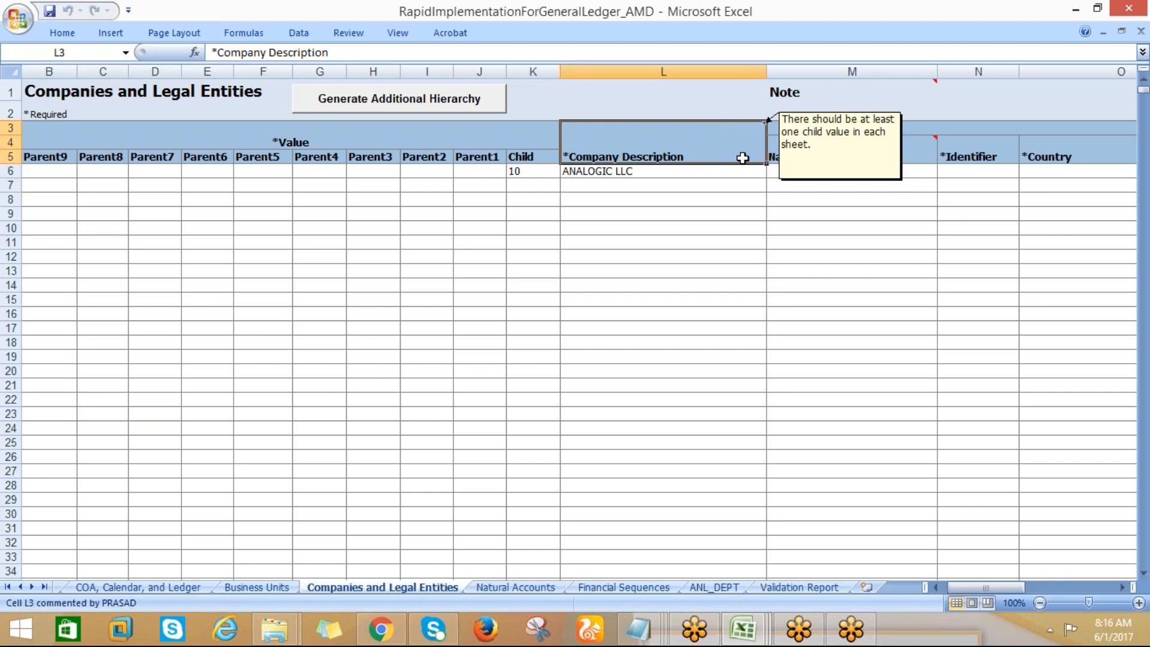
left_click(662, 182)
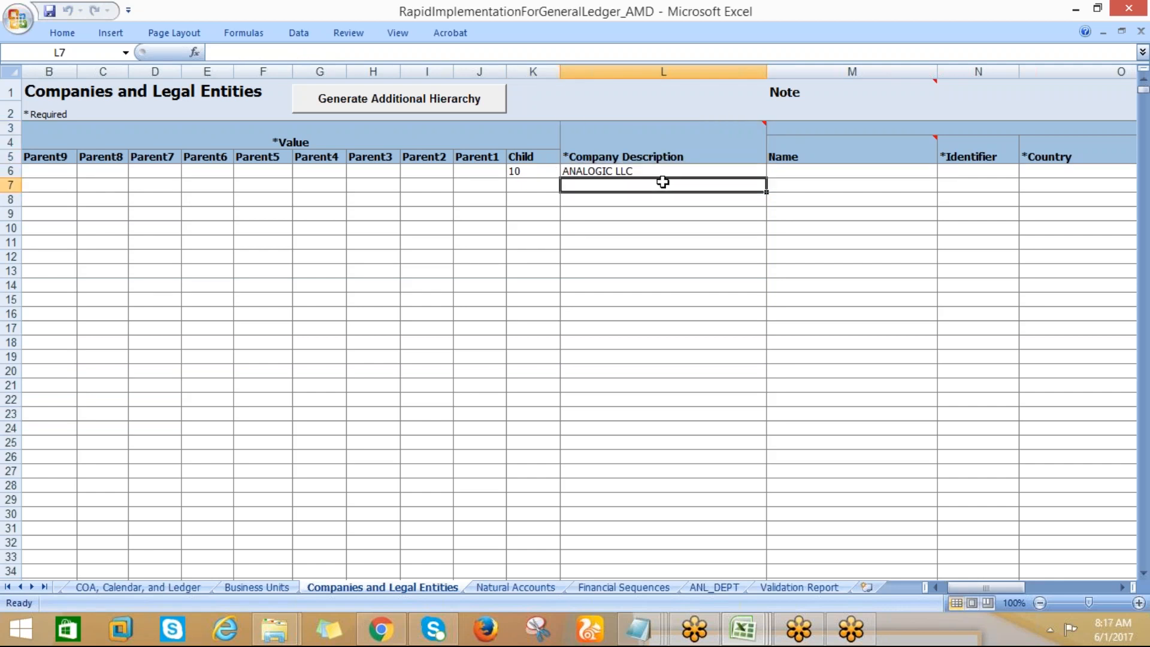
key("Tab")
key("Tab")
key("Tab")
left_click(717, 171)
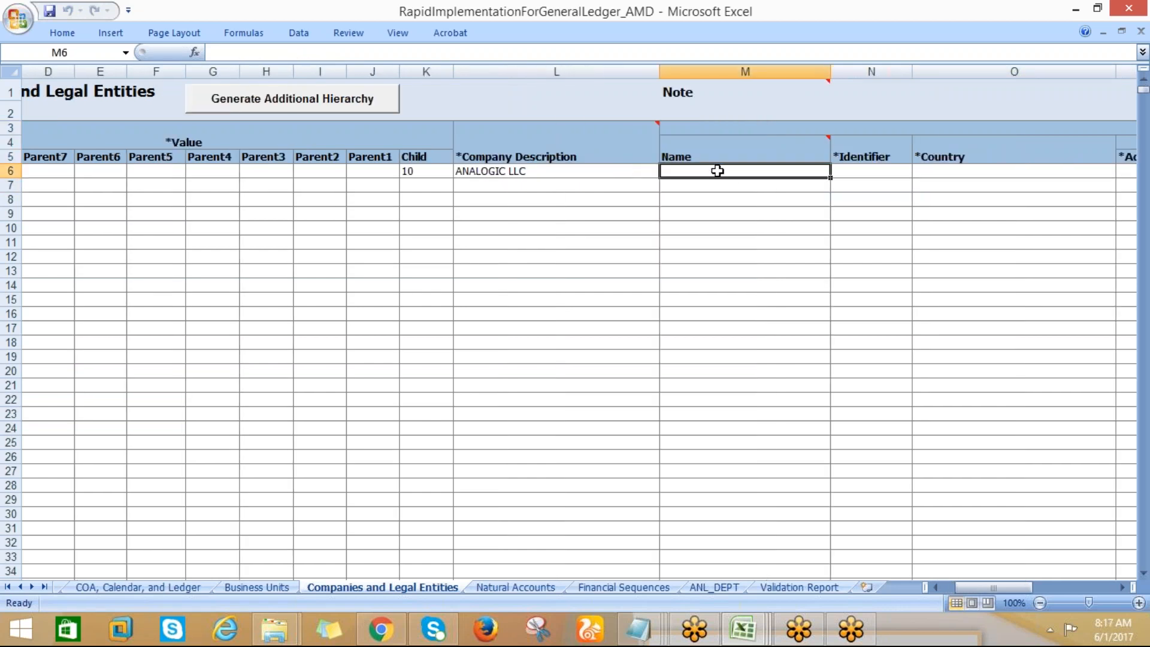
type("ANL_")
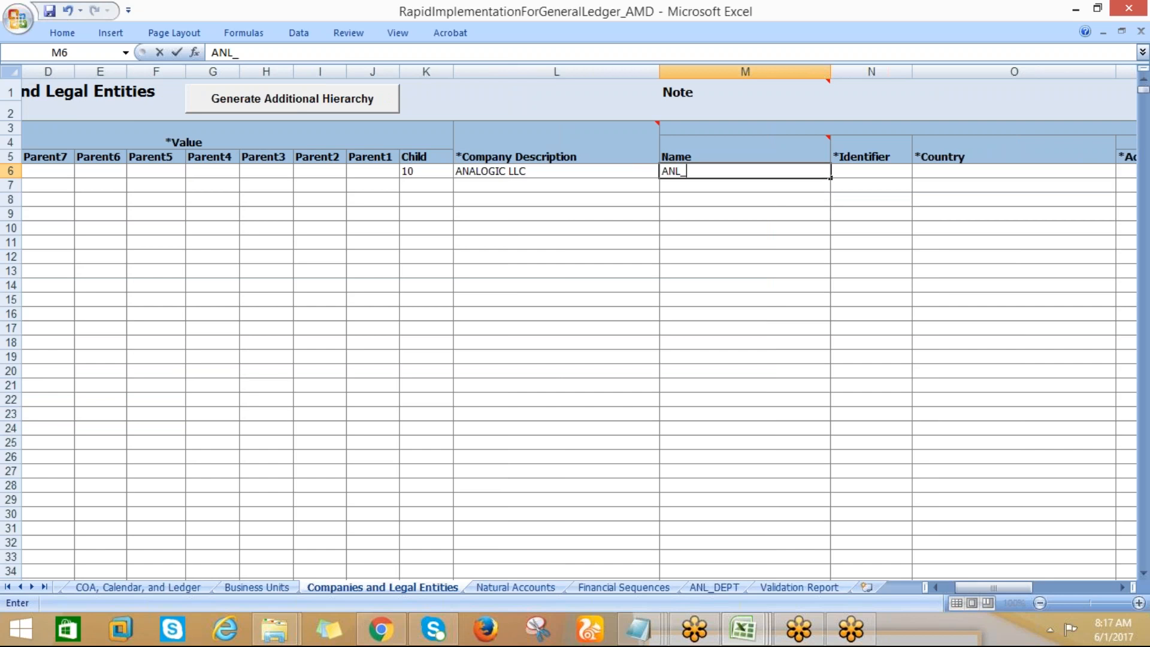
type("LE")
key("Tab")
type("ANL1234")
key("Tab")
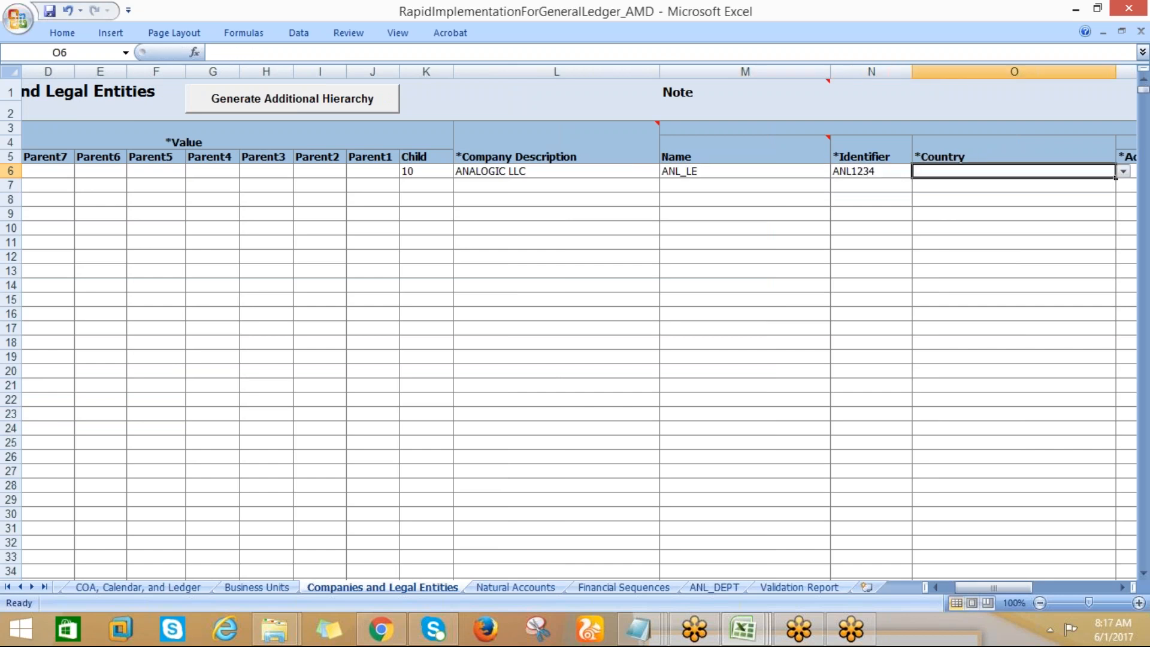
type("UN")
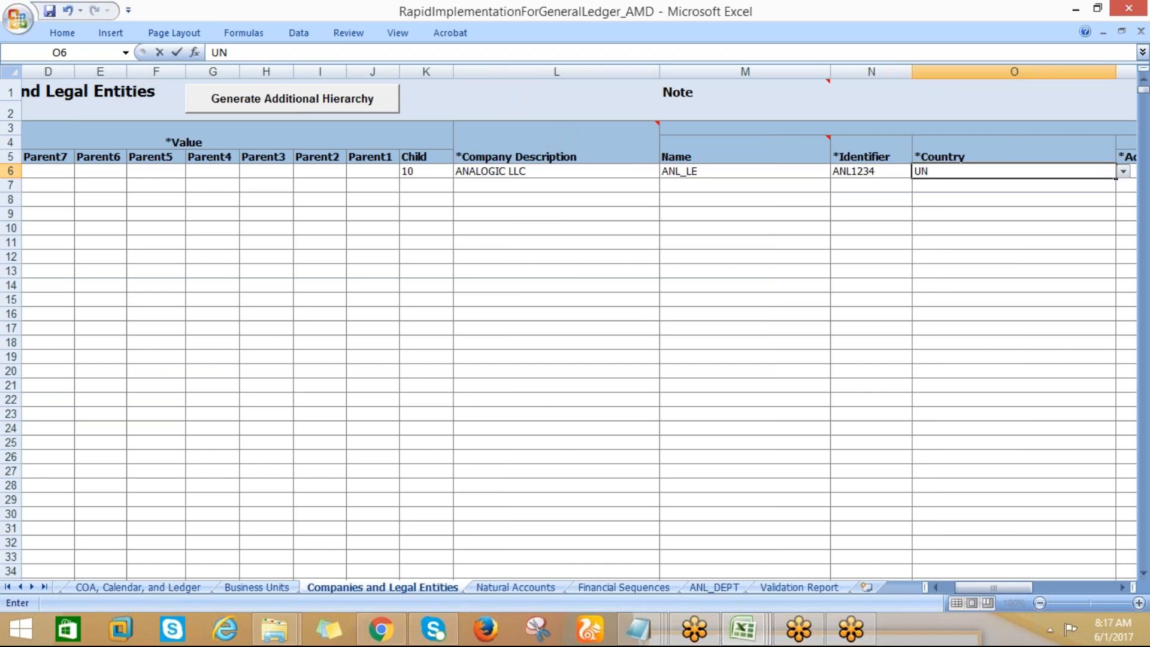
key("Tab")
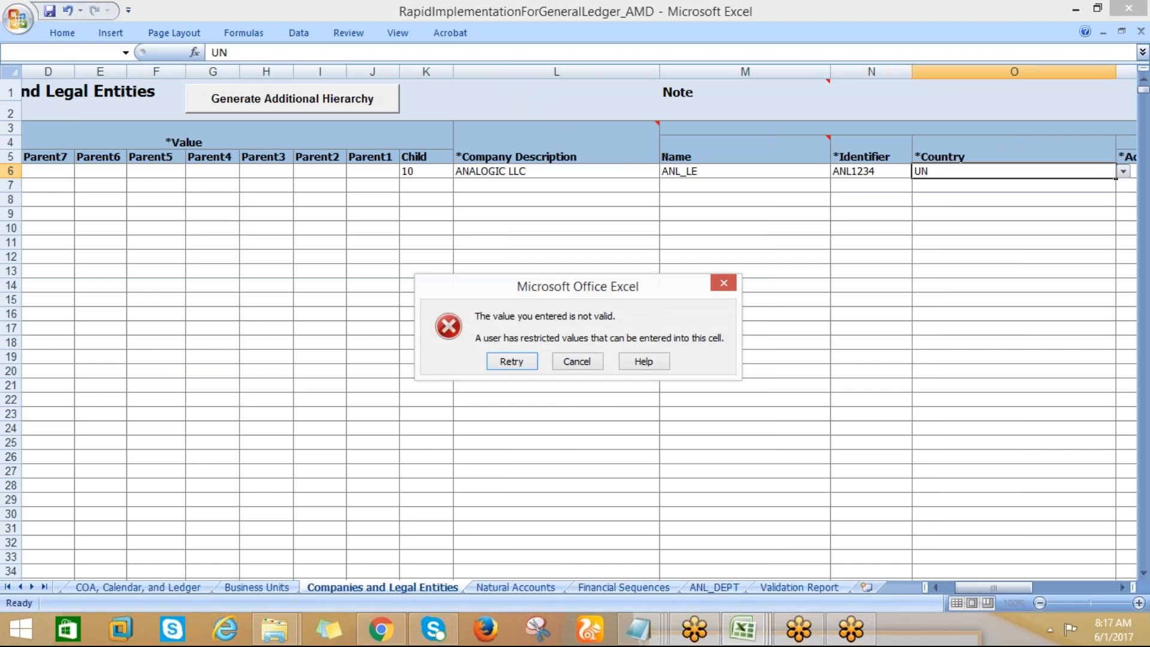
left_click(578, 362)
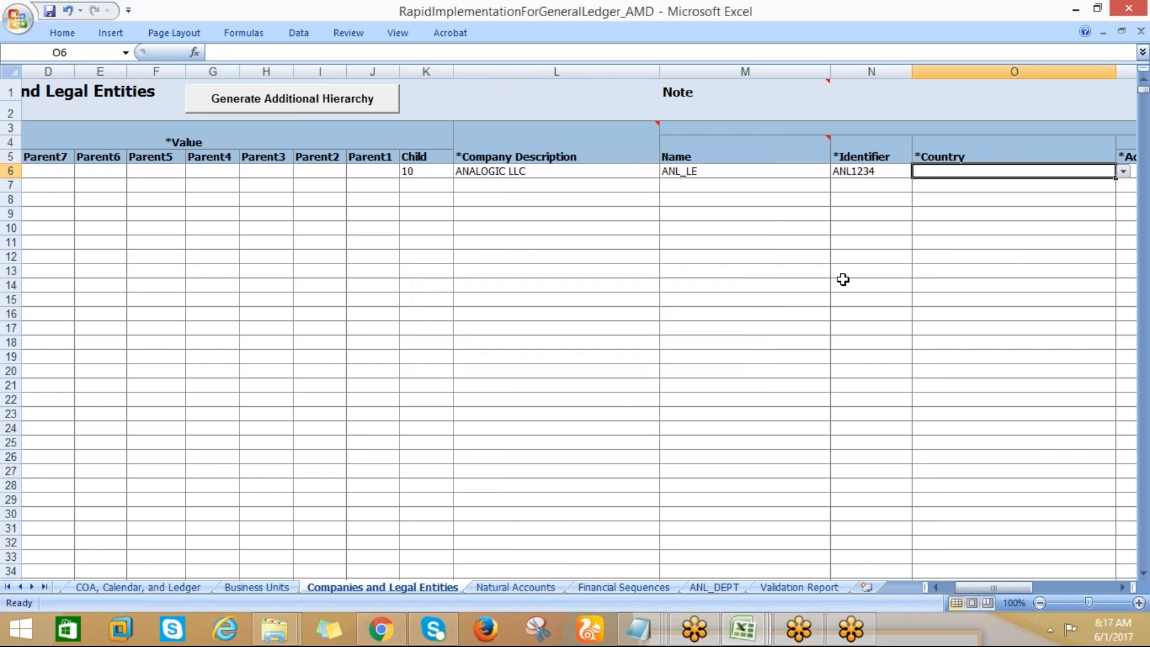
Choose United States as the legal entity's Country in the ANALOGIC LLC row
left_click(1122, 173)
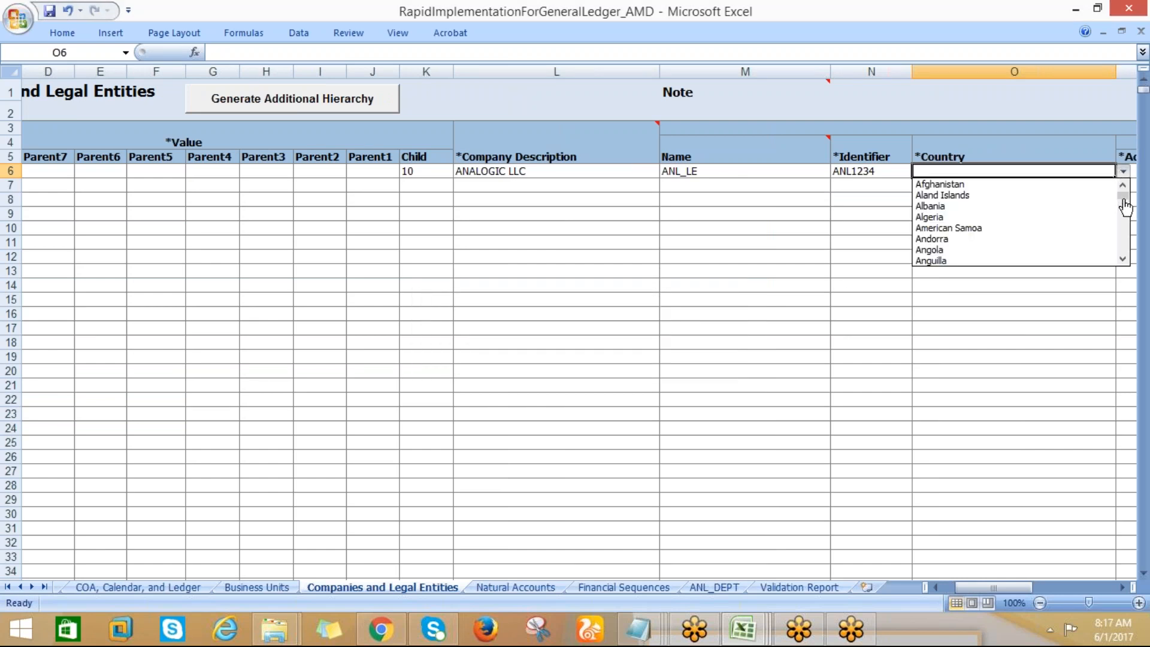
left_click_drag(1125, 205, 1126, 250)
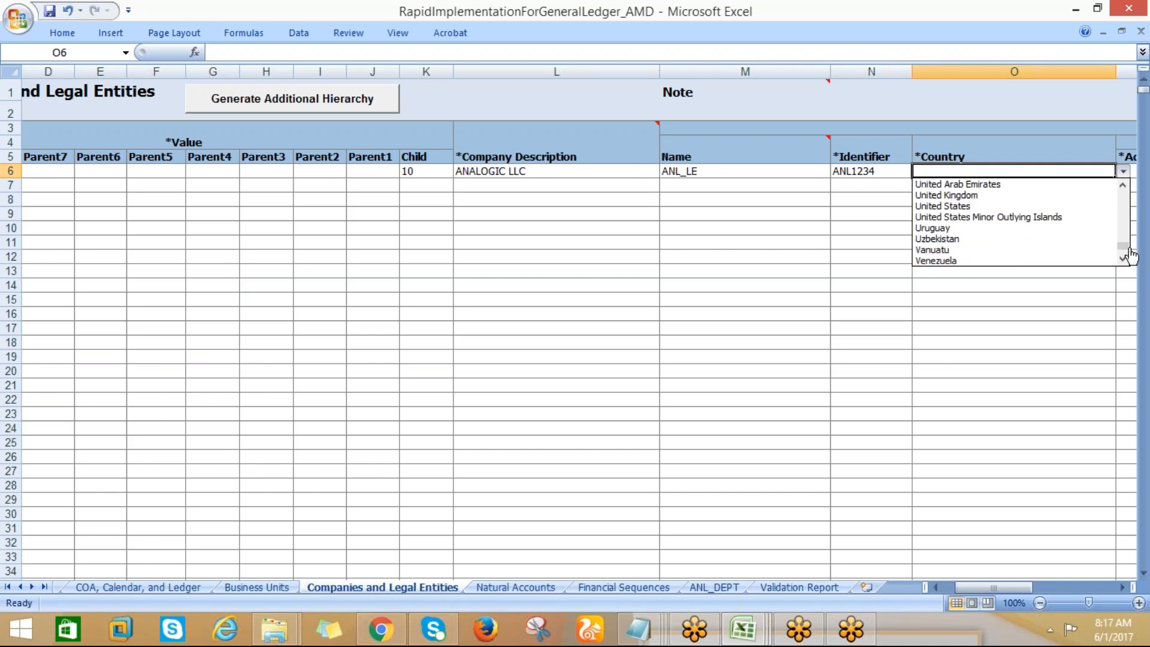
left_click(980, 207)
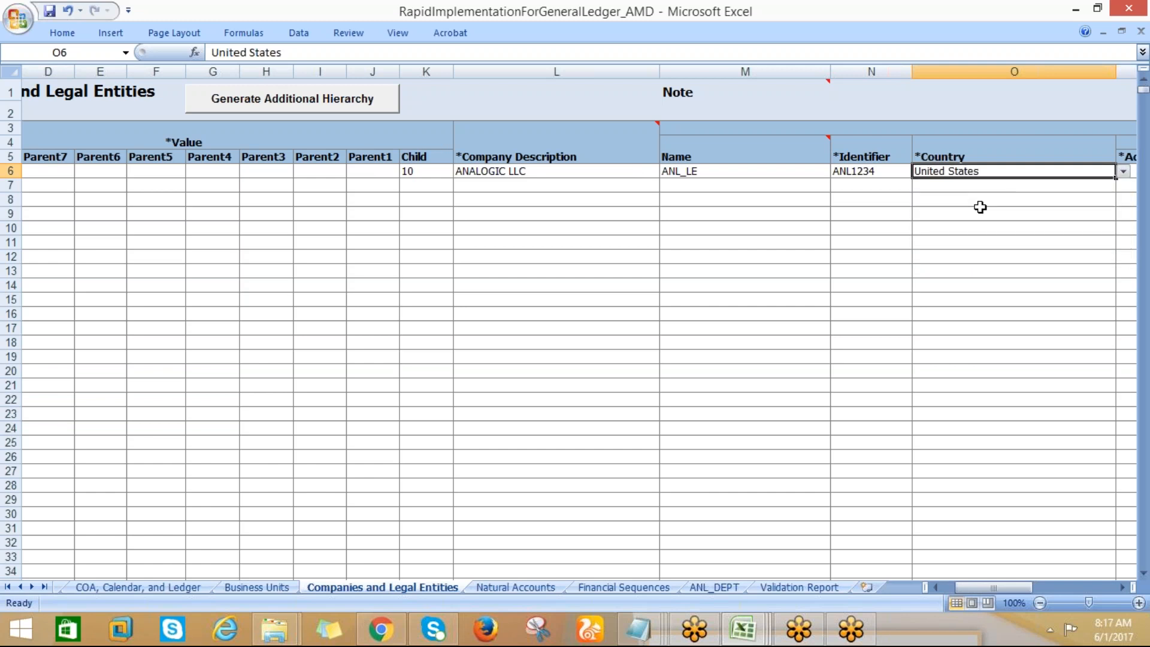
Enter the legal entity's street address in the Address Line column of the ANALOGIC LLC row
key("Tab")
key("Tab")
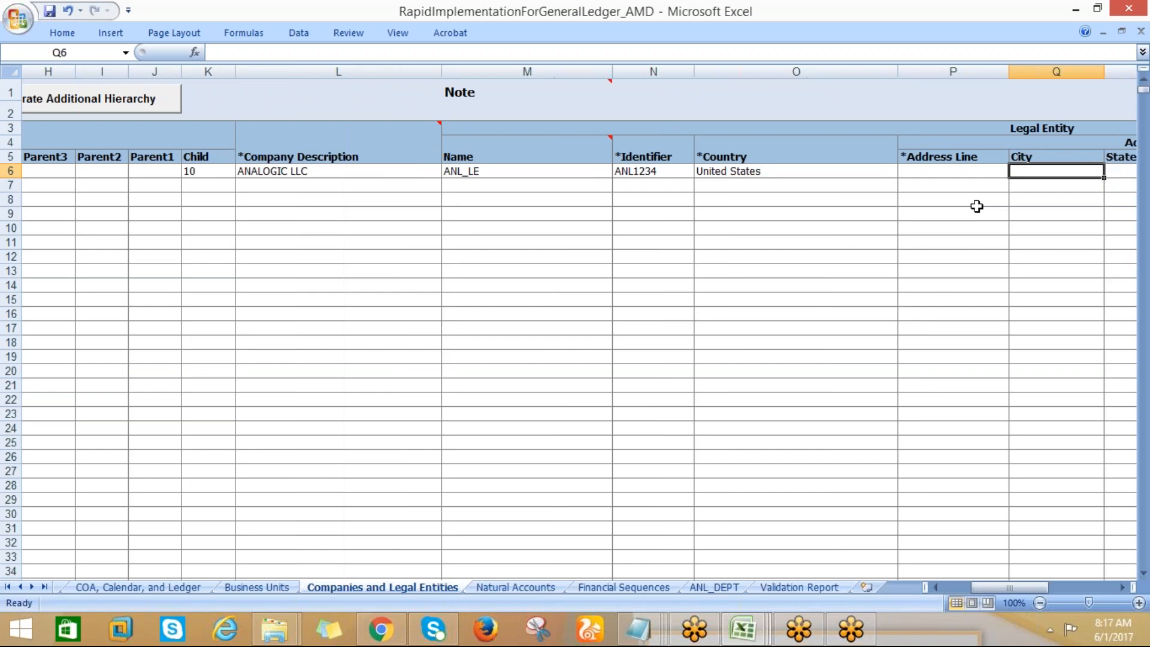
left_click(946, 169)
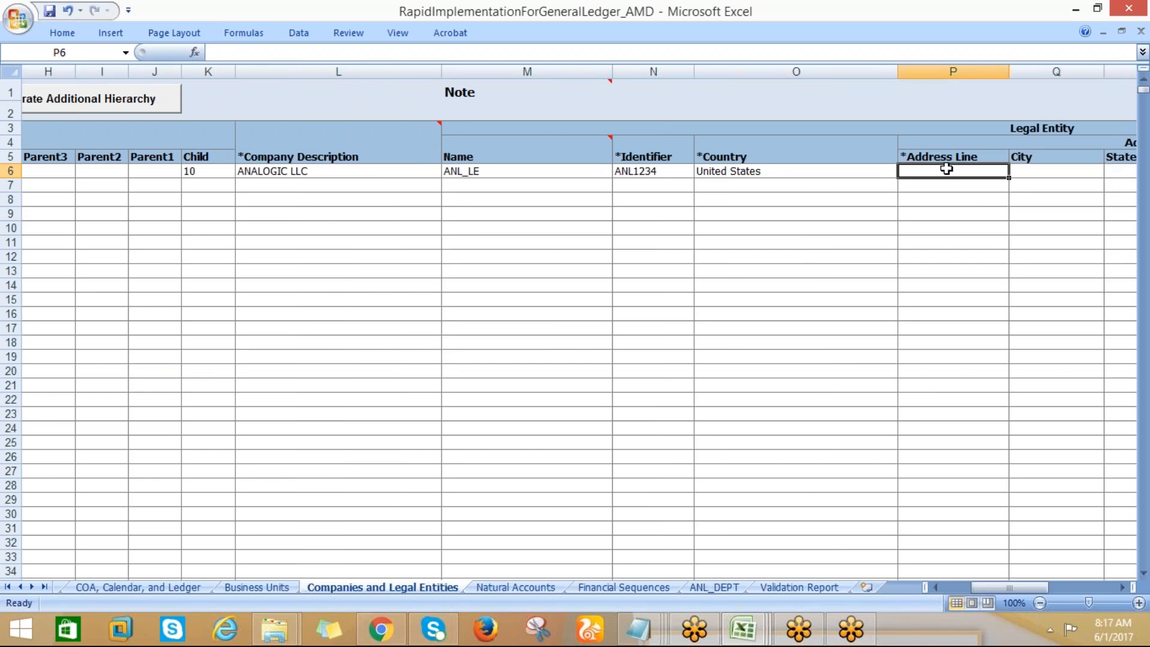
type("A")
key("BackSpace")
key("BackSpace")
type("New York")
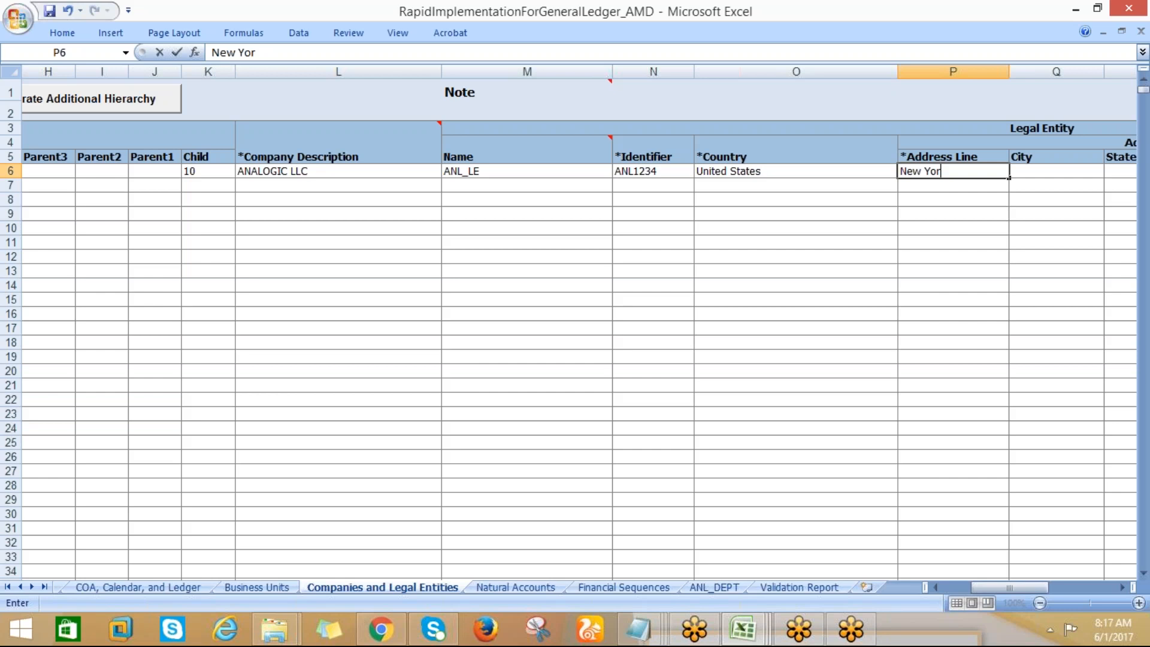
key("BackSpace")
key("BackSpace")
key("BackSpace")
key("BackSpace")
key("BackSpace")
key("BackSpace")
key("BackSpace")
key("BackSpace")
type("Main Street")
Set the legal entity's City to New York and its State to NY
key("Tab")
type("N")
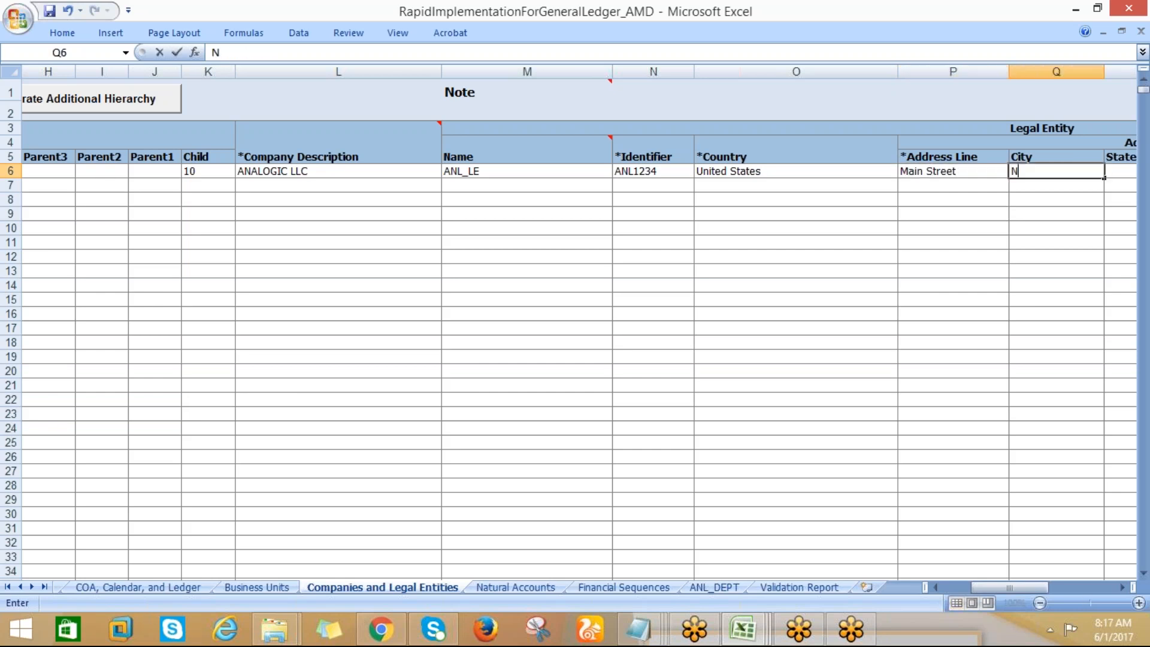
type("ew York")
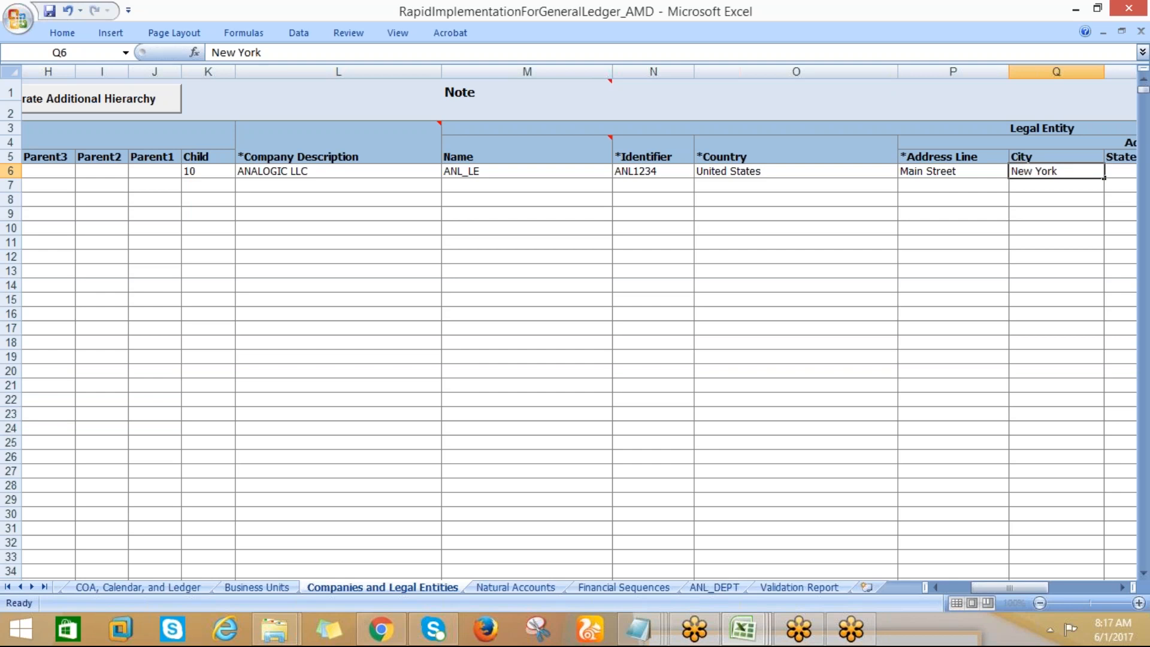
key("Tab")
type("NY")
key("Tab")
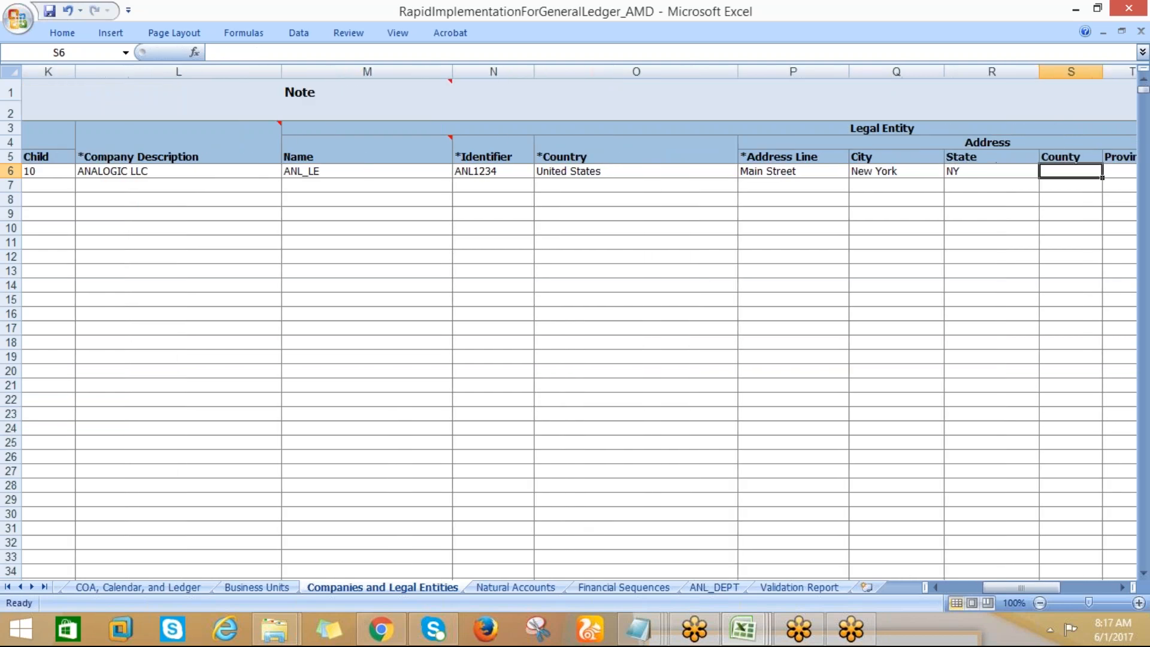
Leave County and Province blank and fill in the legal entity's Postal Code
key("Tab")
key("Tab")
type("10001")
key("Tab")
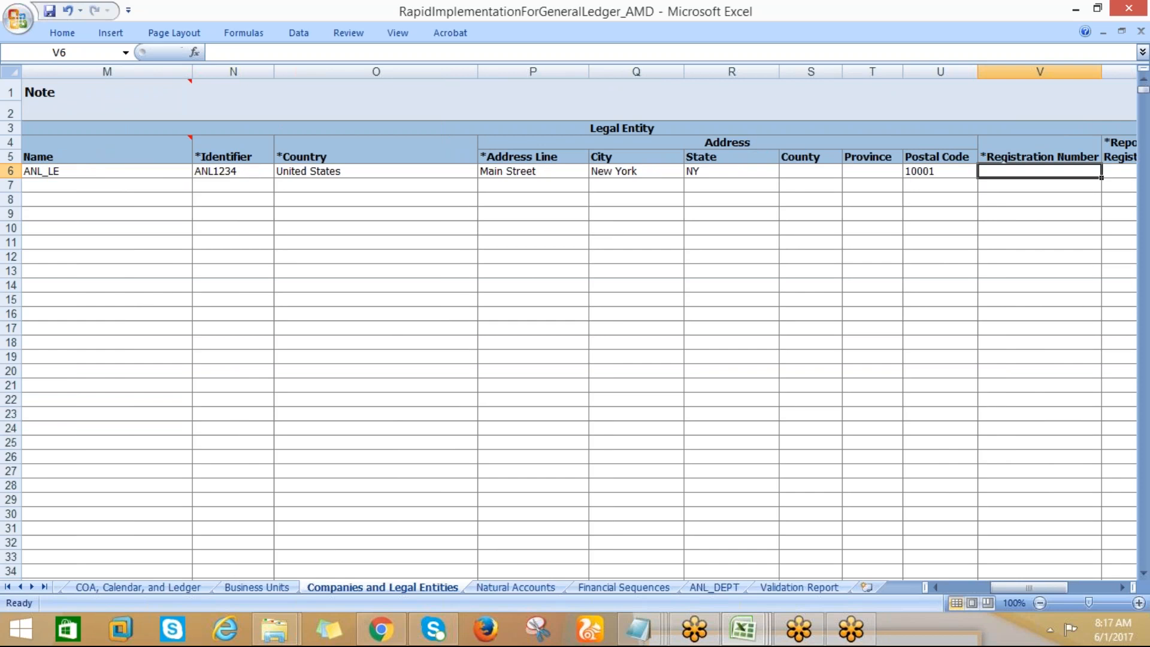
Set the legal entity's Registration Number to ANL1234
type("A")
key("BackSpace")
type("ANL")
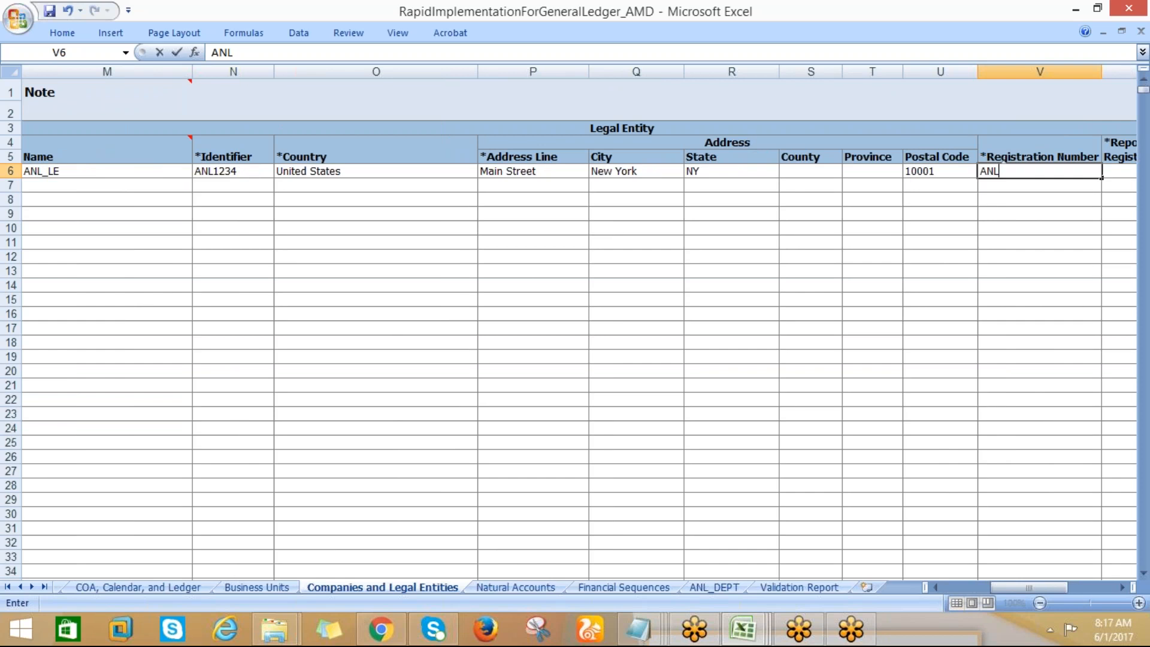
type("1234")
key("Tab")
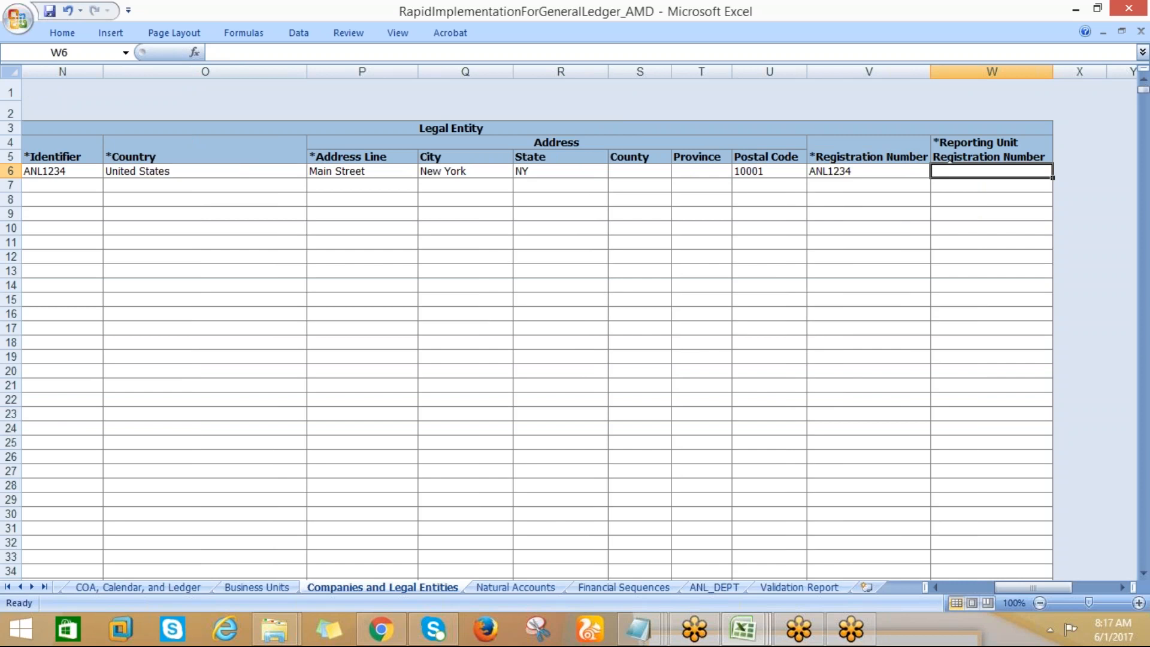
Change the legal entity's Registration Number to ANL7689
left_click(886, 167)
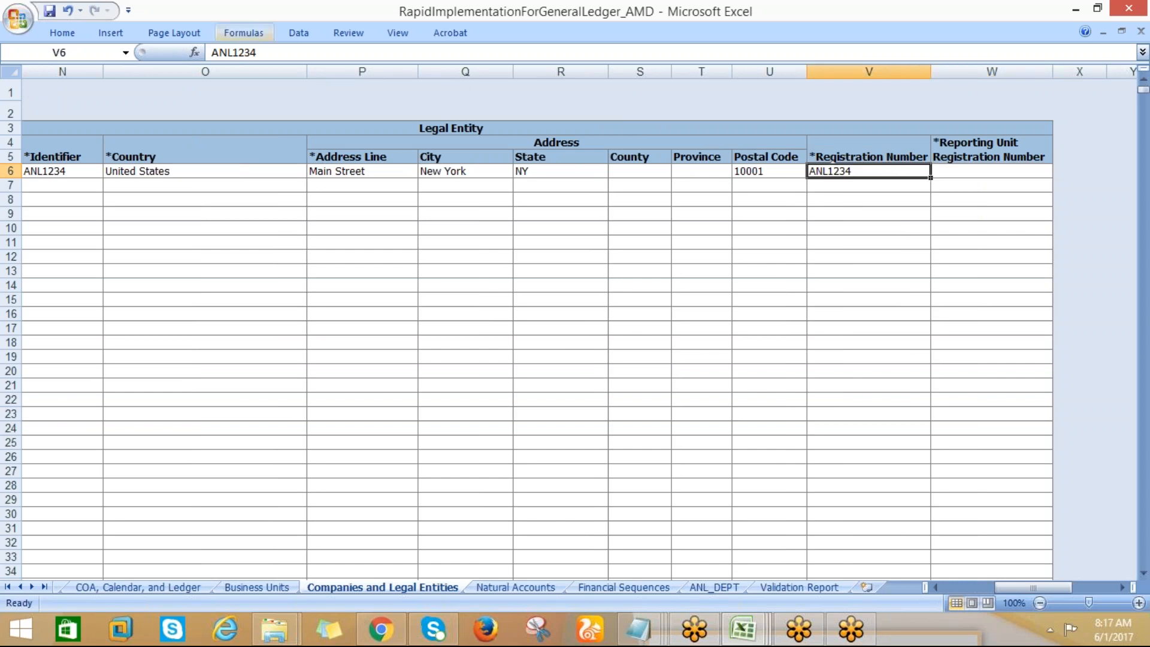
left_click(265, 54)
key("BackSpace")
key("BackSpace")
key("BackSpace")
key("BackSpace")
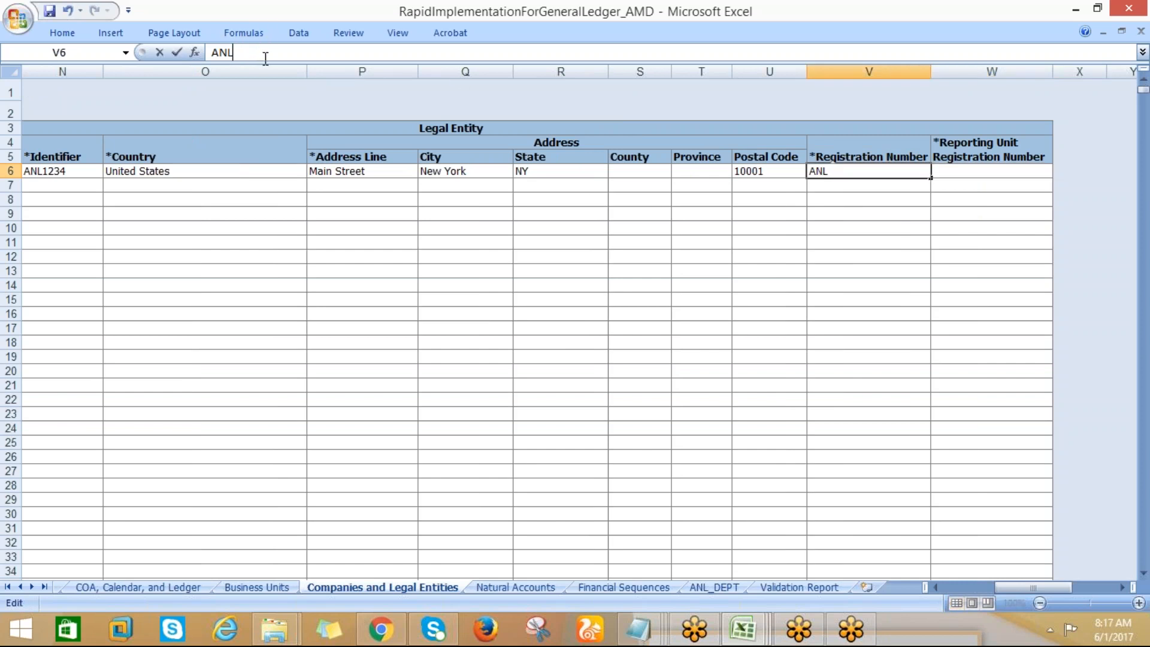
type("7689")
Enter ANL9876 as the legal entity's Reporting Unit Registration Number
key("Tab")
type("ANL")
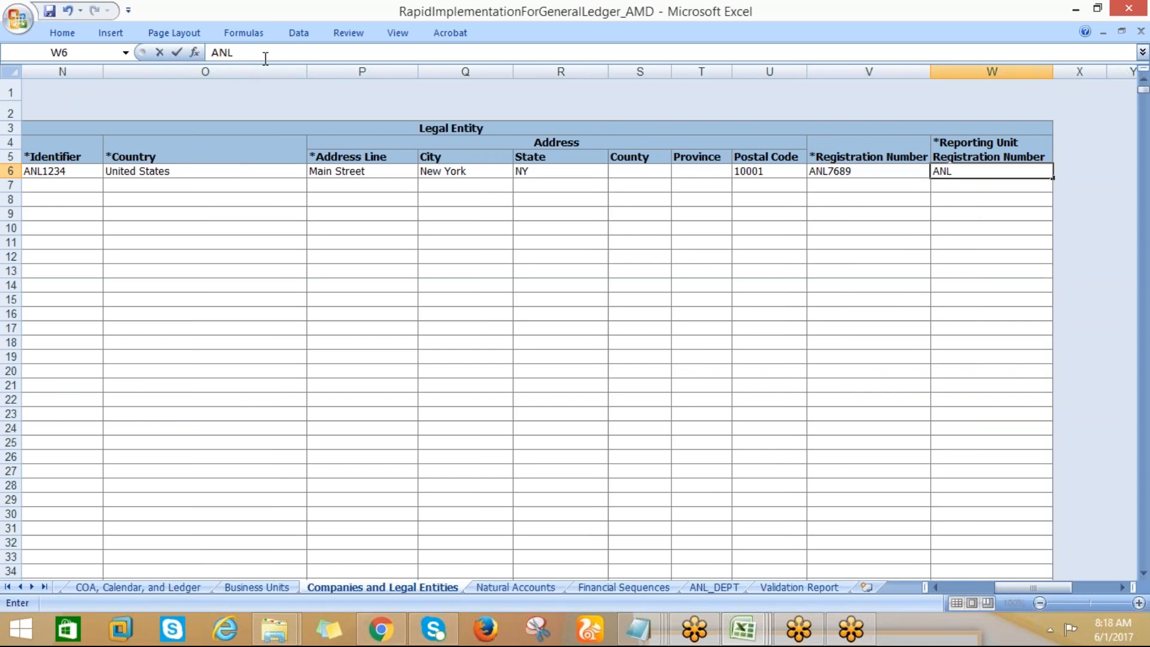
type("9876")
key("Return")
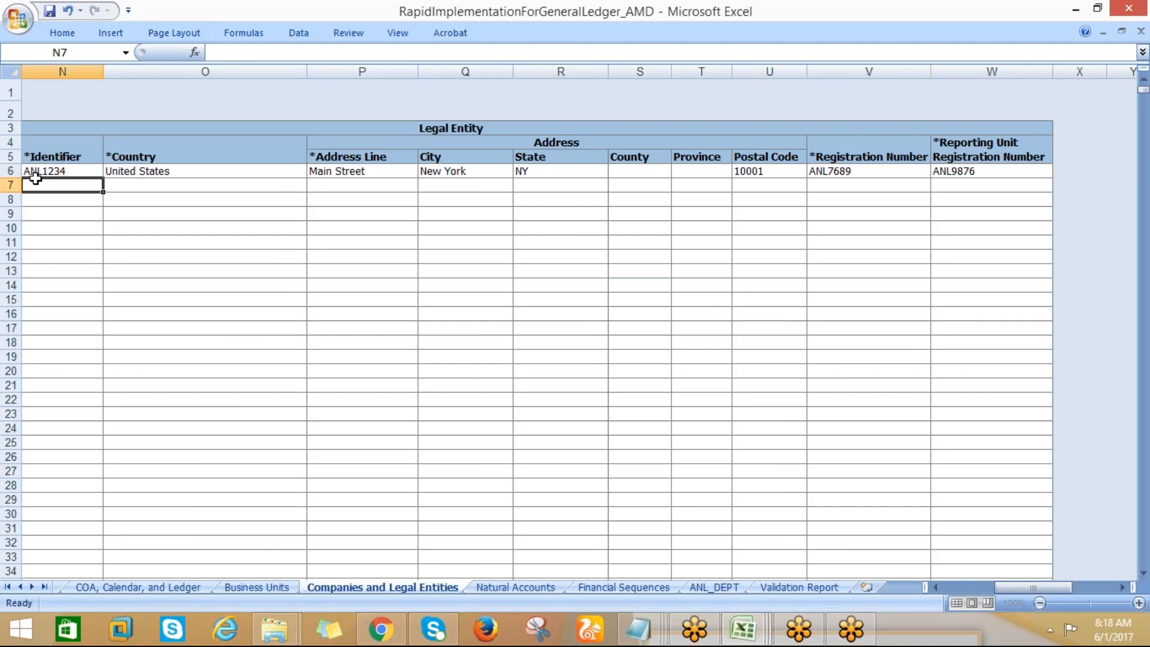
Copy the ANL_LE legal entity details in row 6, from Name through Reporting Unit Registration Number
key("Left")
key("Up")
key("Left")
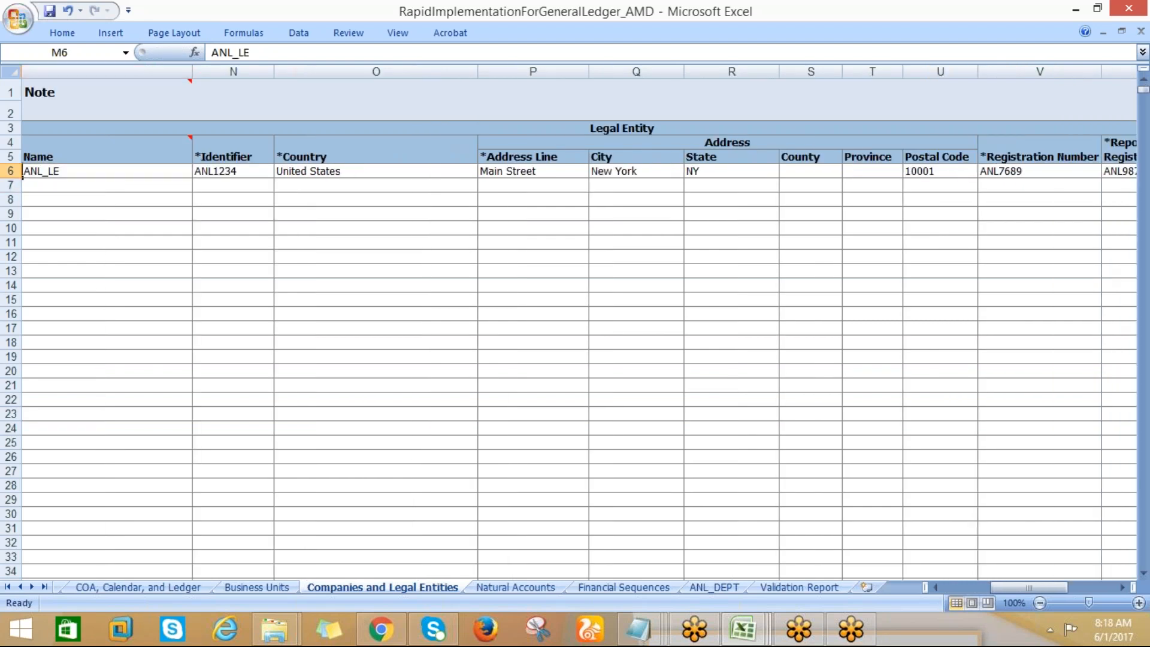
key("Right")
key("shift+Right")
key("shift+Right")
key("shift+Right")
key("shift+Right")
key("shift+Right")
key("shift+Right")
key("shift+Right")
key("shift+Right")
key("shift+Right")
key("shift+Right")
key("shift+Right")
key("shift+Right")
key("shift+Right")
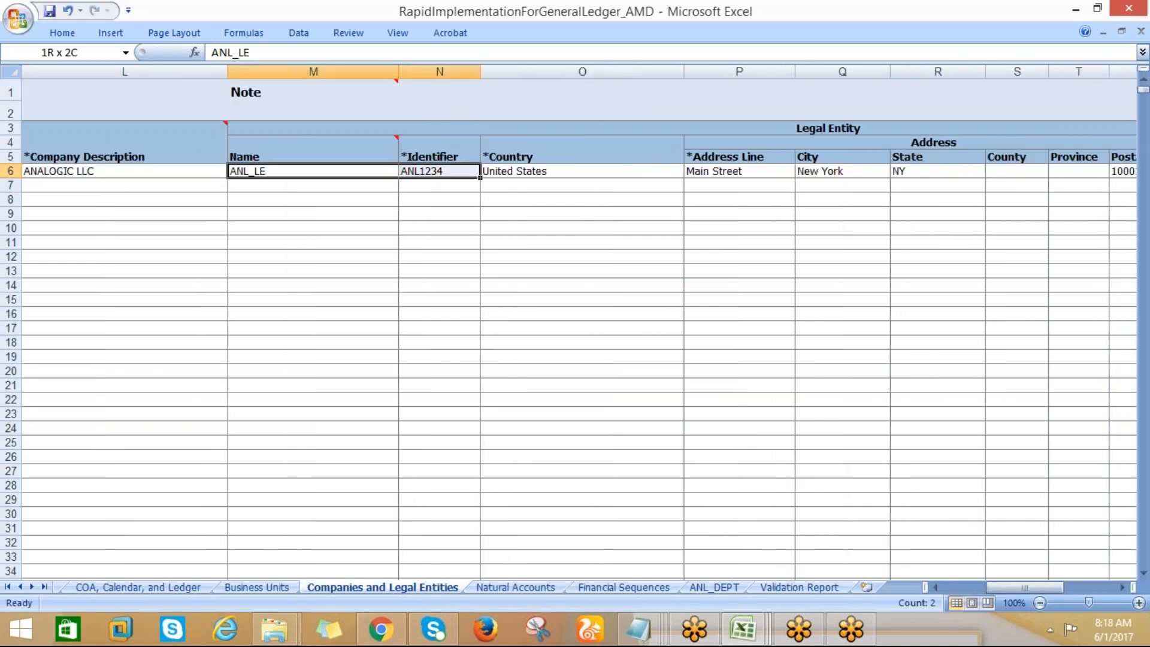
key("ctrl+c")
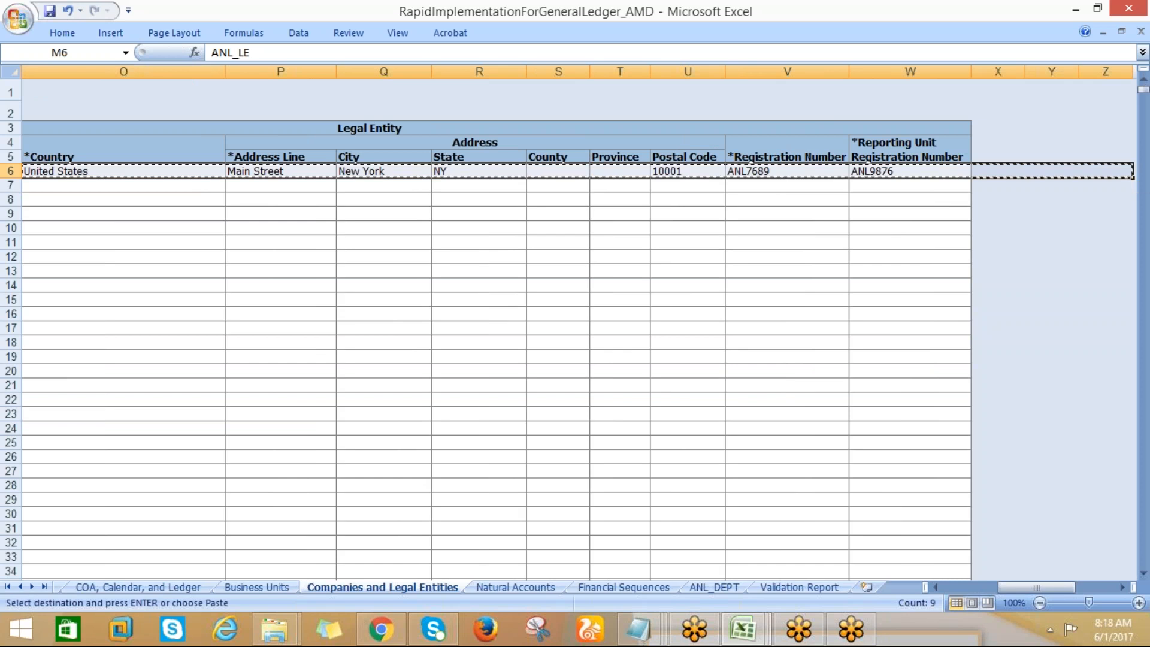
Paste the legal entity details at I24 of the Procurement & SCM workbook's Data Conversion and Reports sheet, and return to the AMD workbook
mouse_move(755, 629)
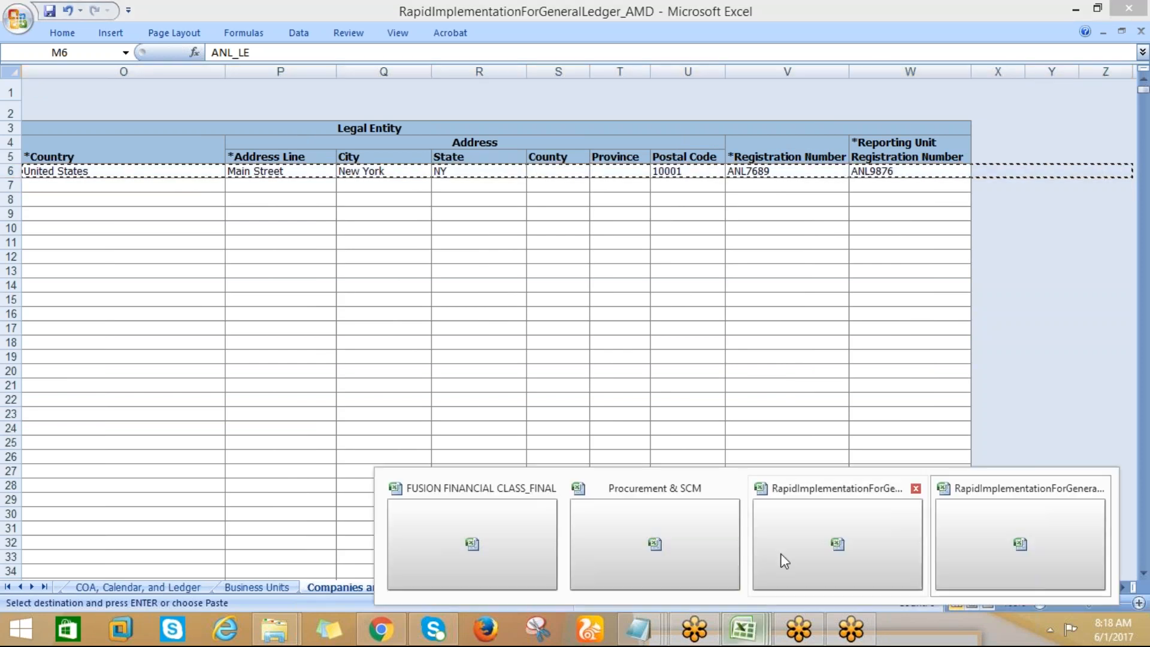
left_click(680, 534)
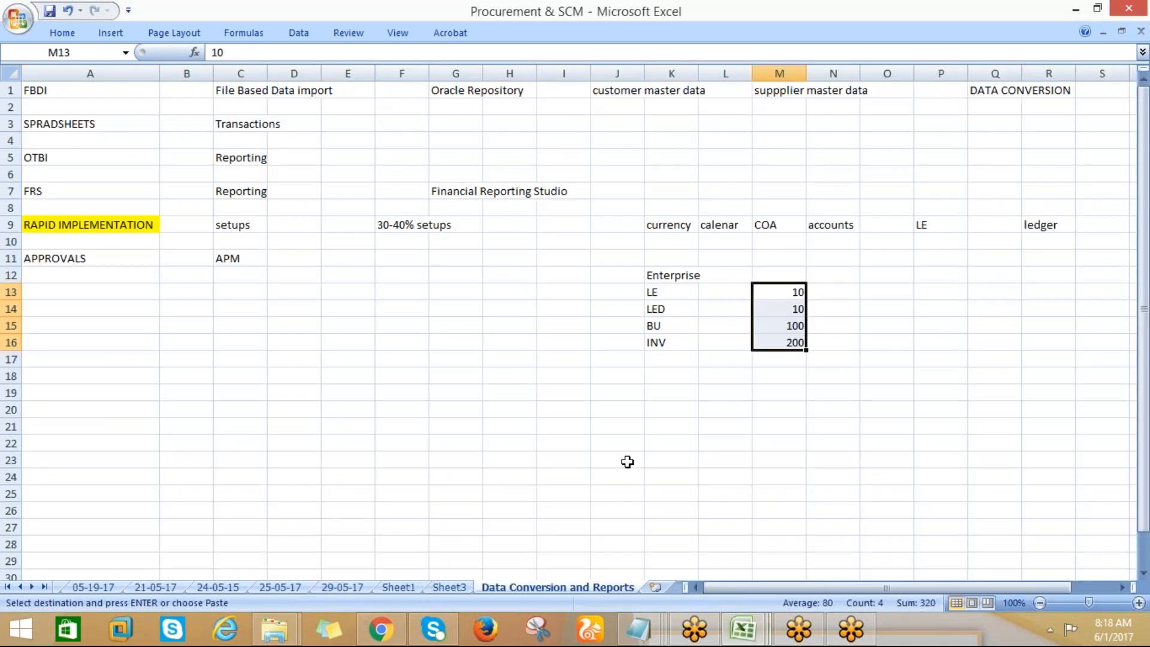
left_click(544, 474)
key("ctrl+v")
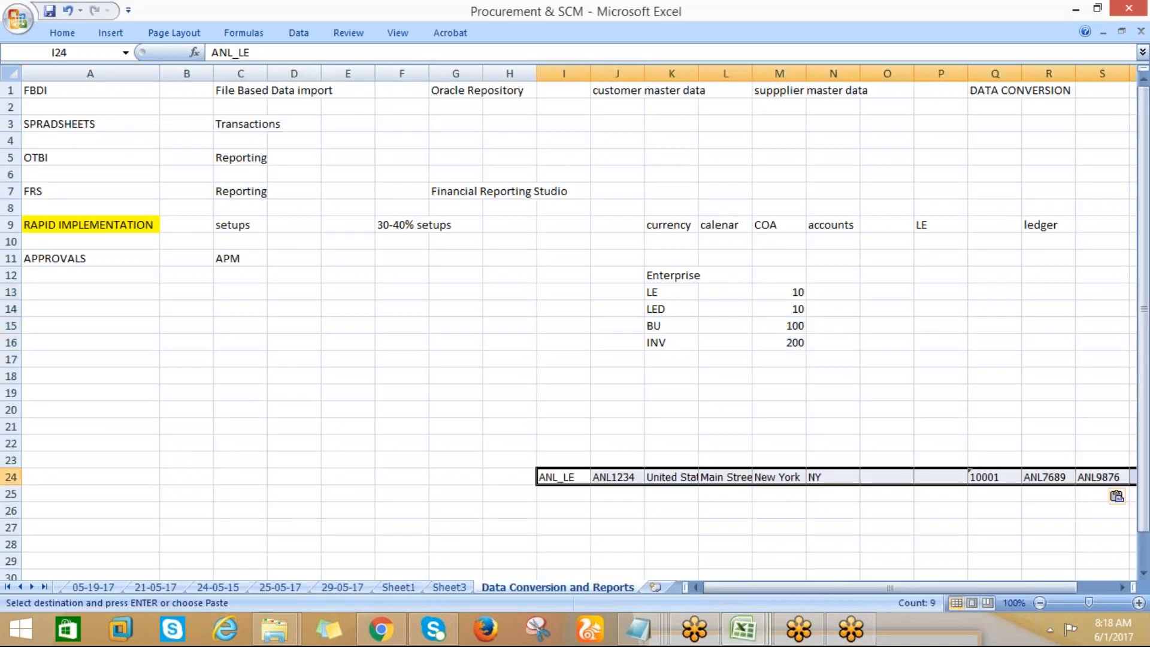
key("Escape")
key("ctrl+Tab")
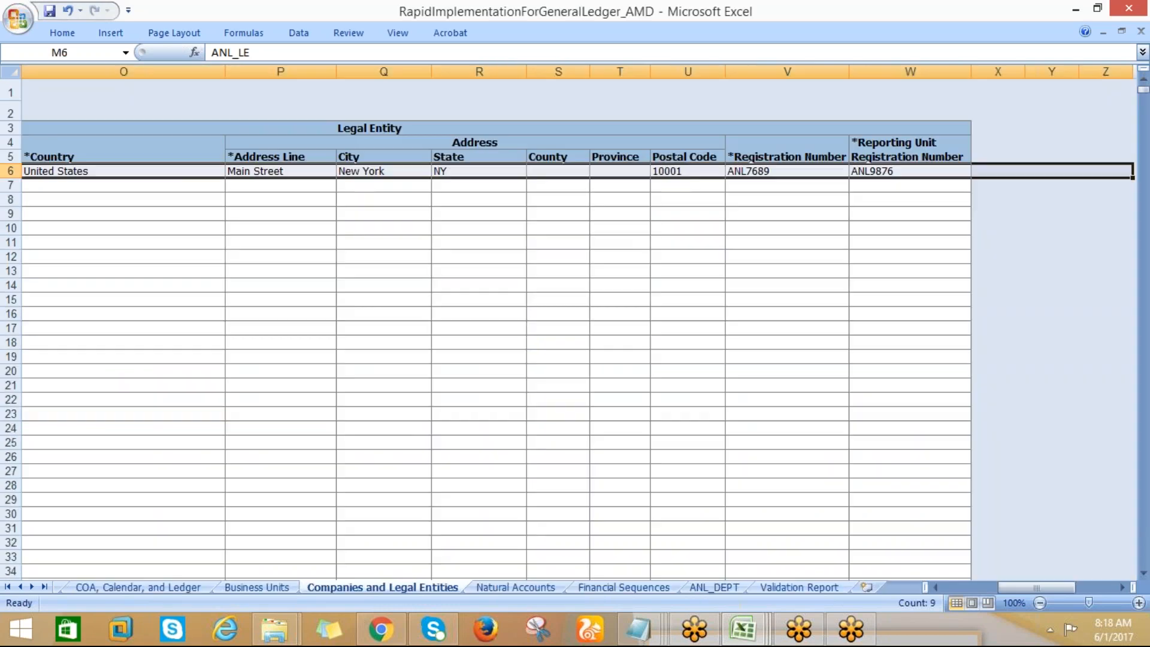
Save the workbook and rerun the Step 1 validation from the COA, Calendar, and Ledger sheet
left_click(232, 227)
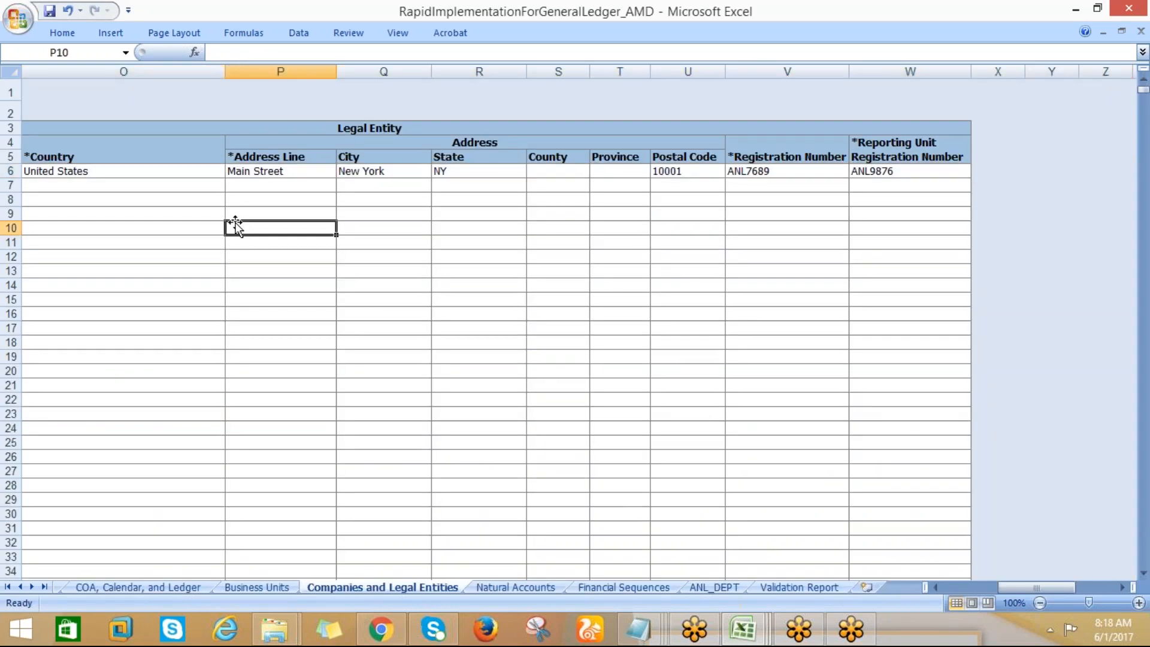
left_click(49, 11)
left_click(177, 587)
left_click(601, 160)
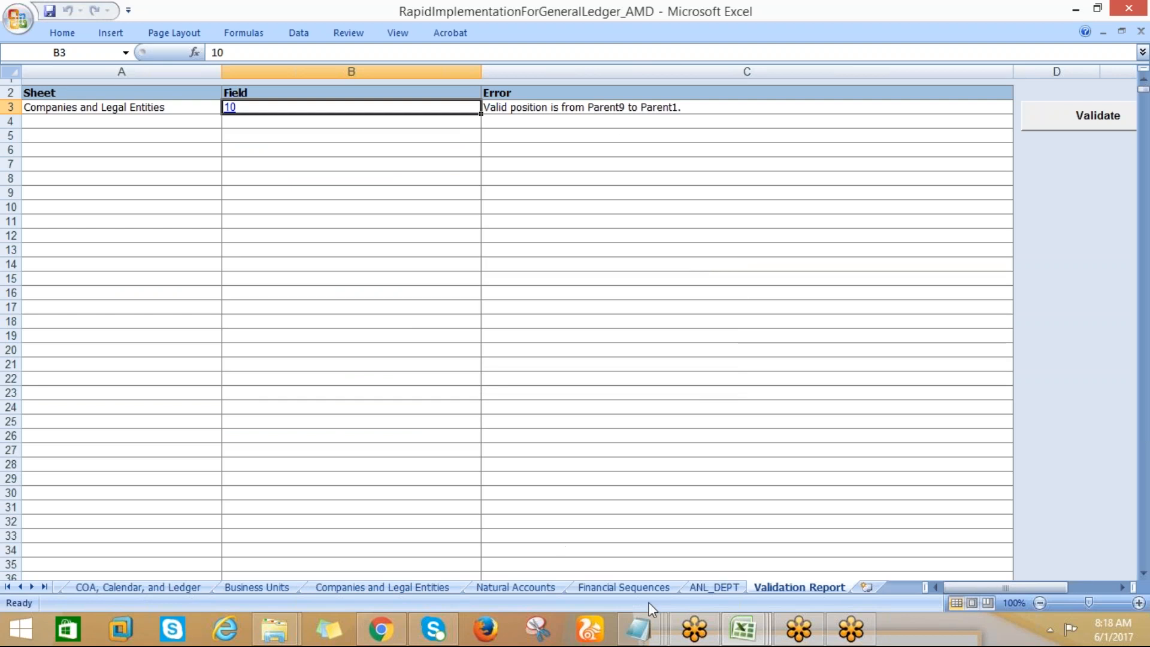
Follow the Validation Report error on value 10 to its cell and check the neighbouring Parent1 cell
left_click(231, 109)
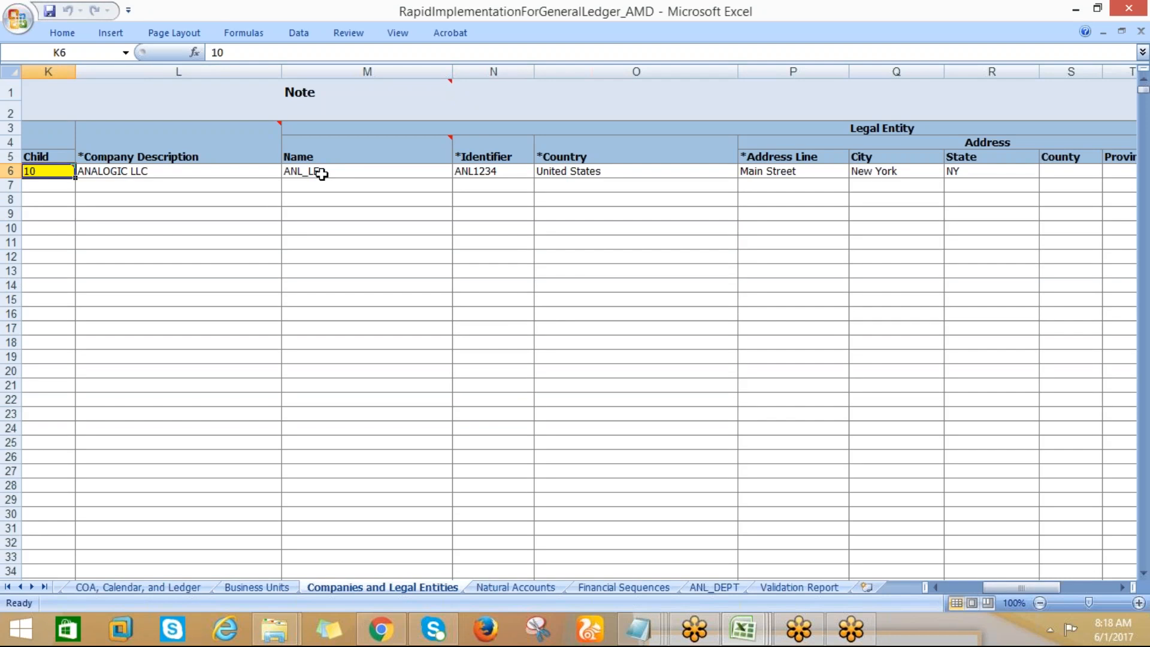
key("Left")
key("Right")
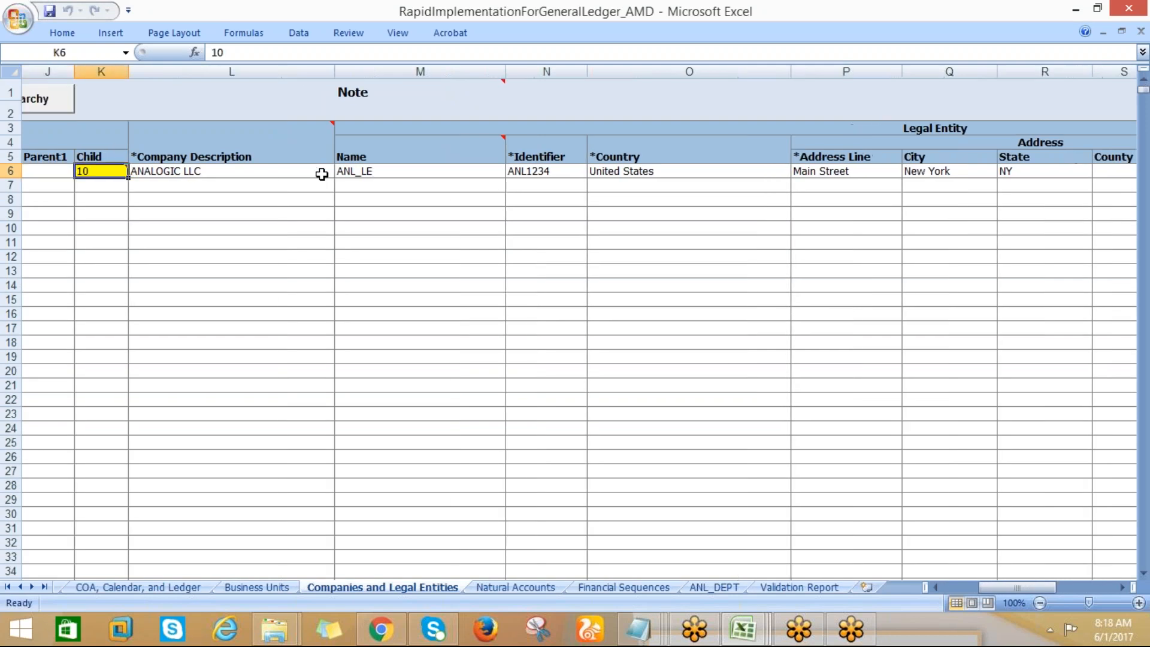
Move the value 10 from the Child cell to the Parent1 cell in row 6 of the Companies and Legal Entities sheet
key("ctrl+c")
key("Left")
key("Left")
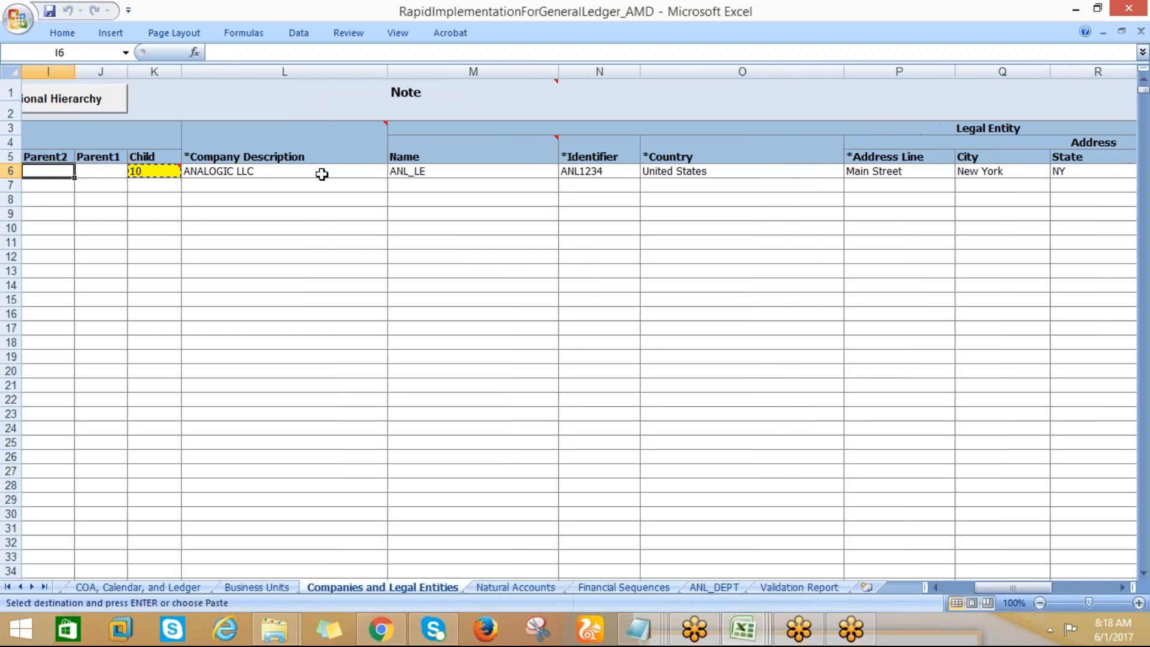
key("Right")
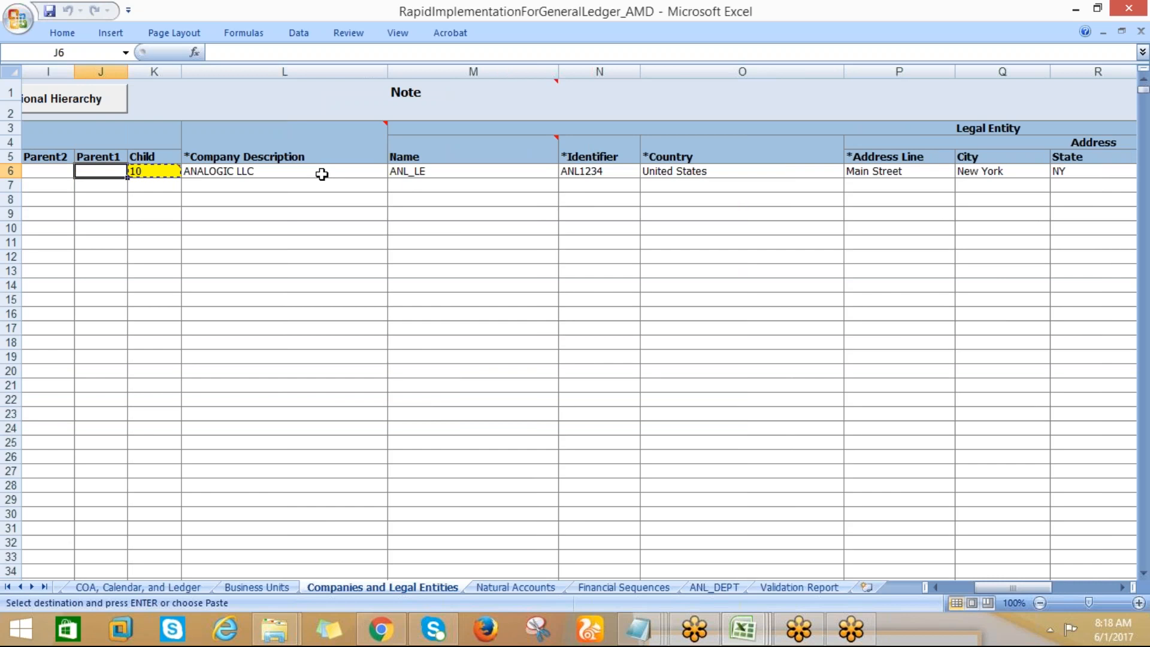
key("Return")
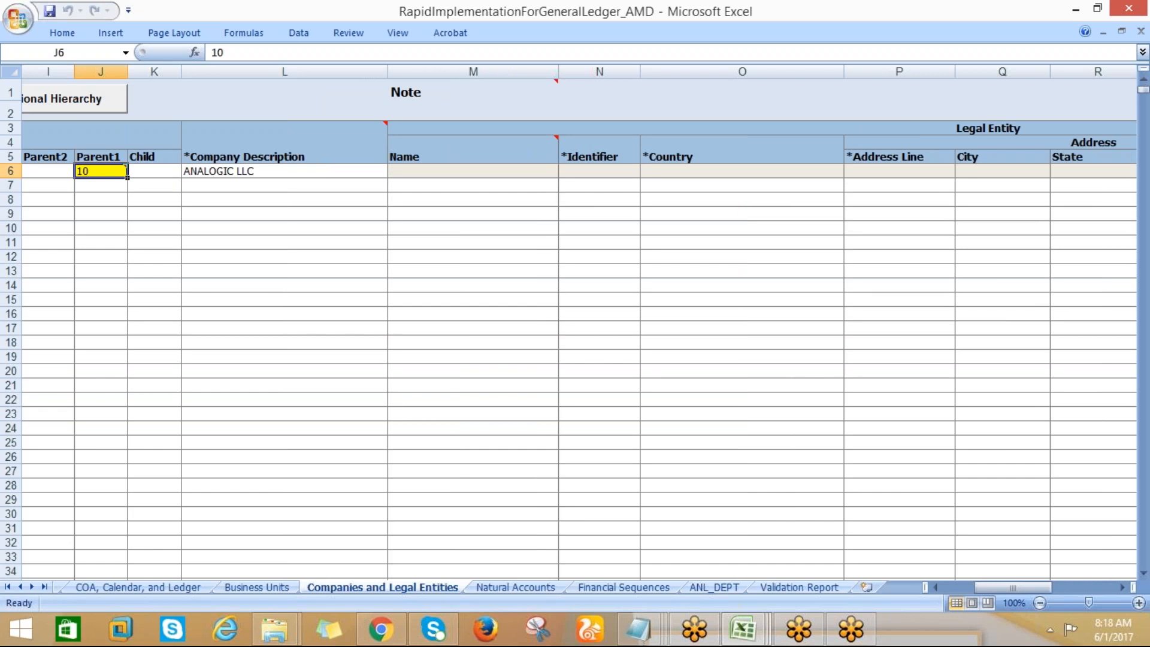
key("Right")
key("Down")
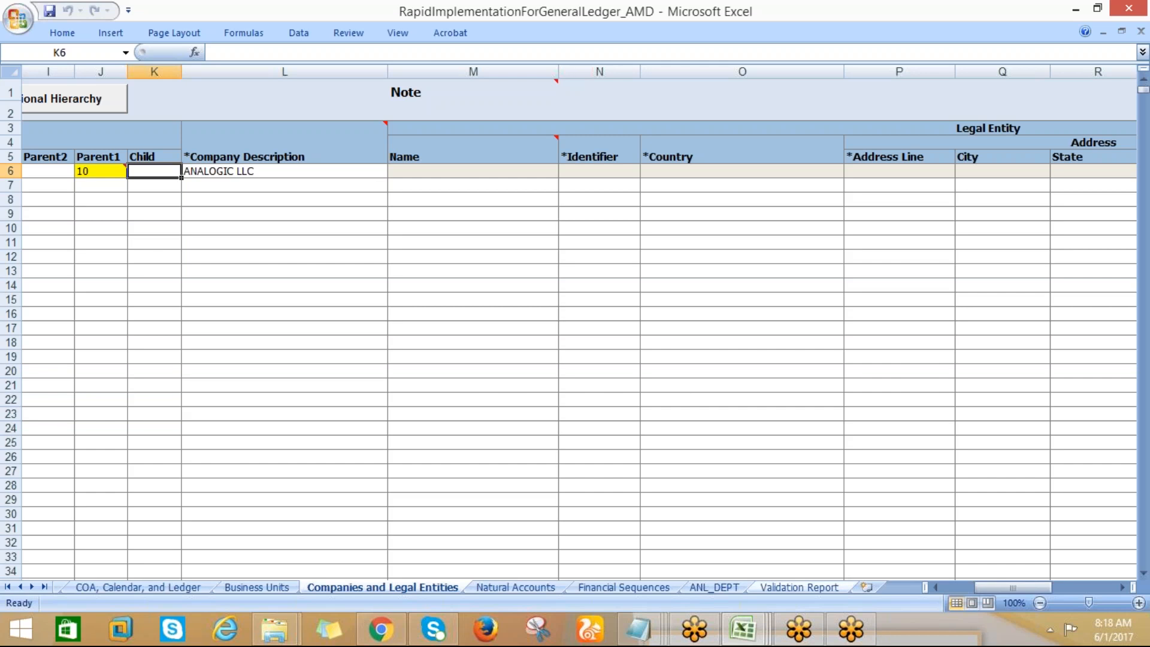
Revisit the Validation Report error on value 10 and enter 10 as the Child value in row 7 of Companies and Legal Entities
left_click(787, 587)
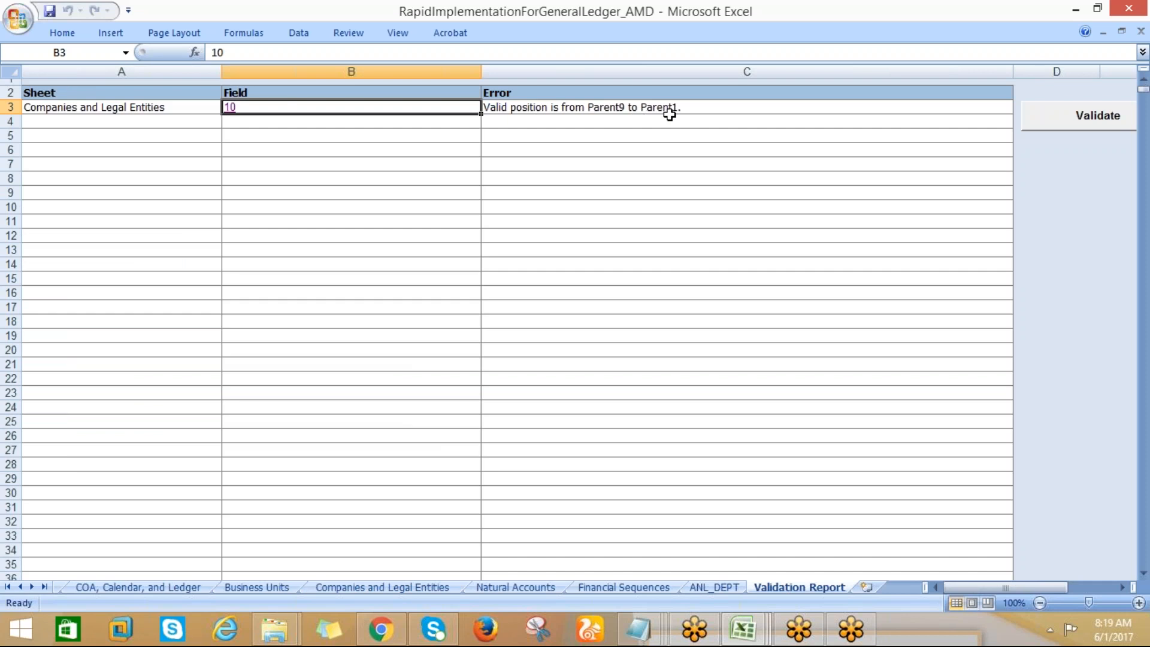
left_click(231, 109)
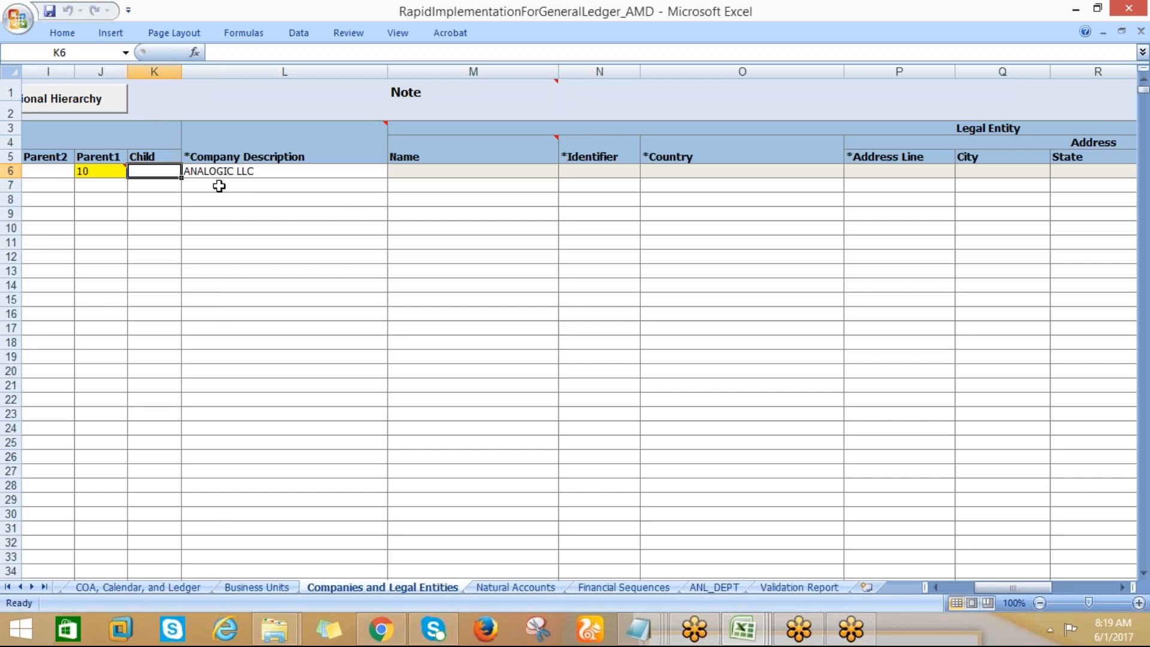
left_click(145, 191)
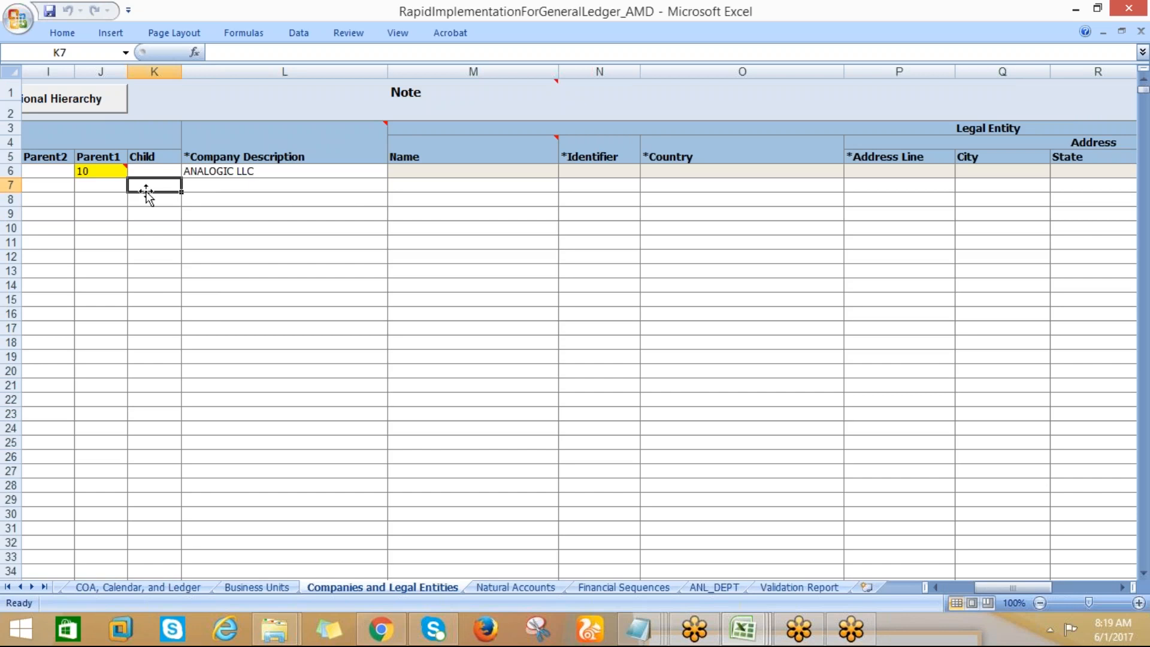
type("10")
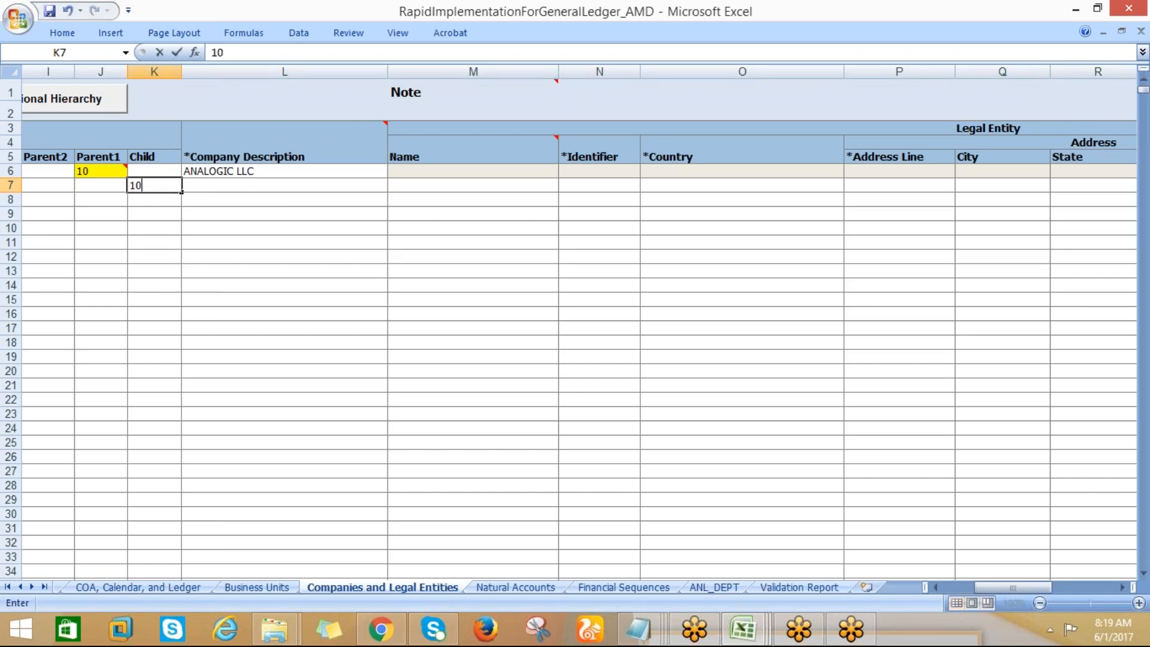
key("Tab")
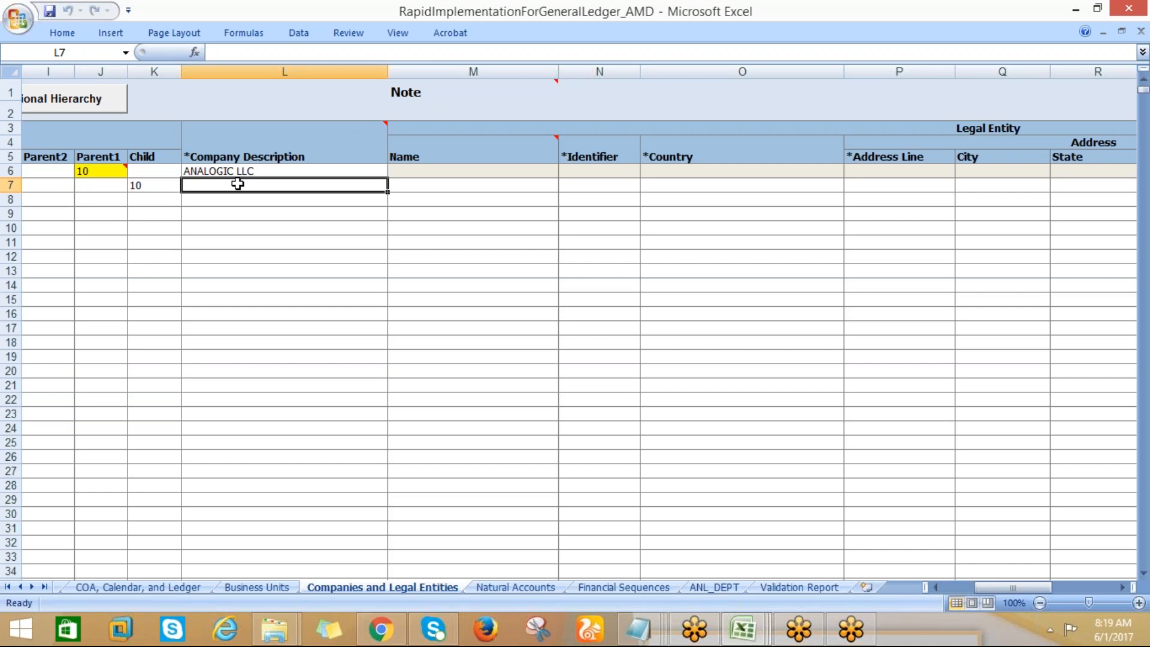
Copy the legal entity details in row 24 of the Procurement & SCM workbook and try to paste them at the AMD workbook's row 6 Name cell
left_click(216, 172)
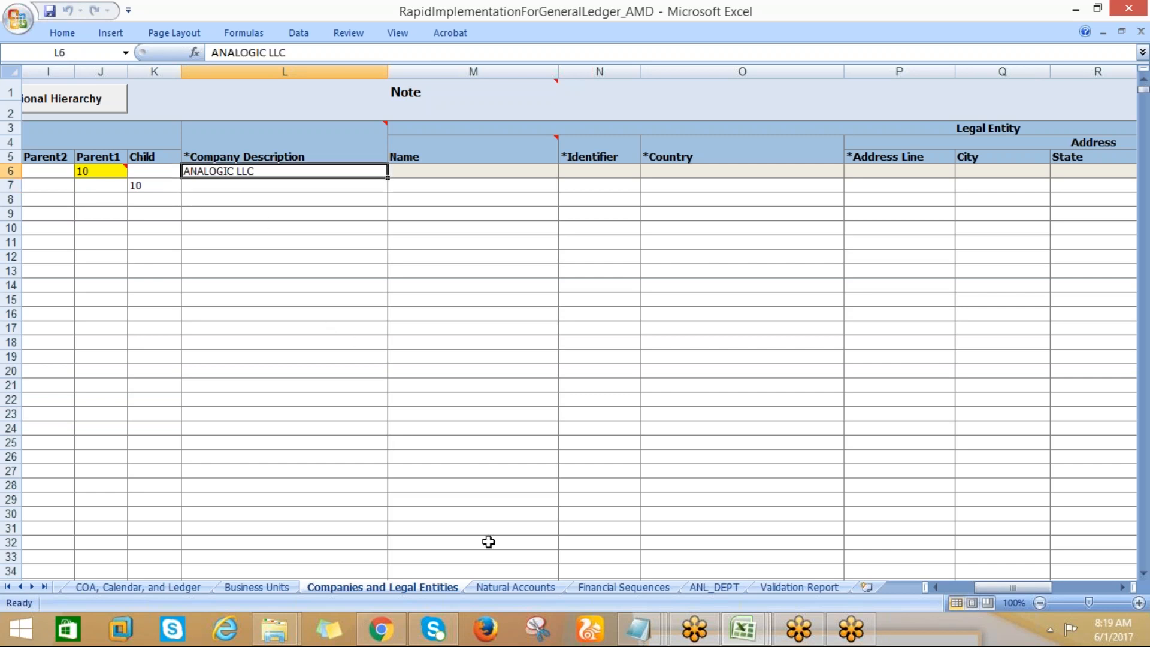
key("alt+Tab")
key("ctrl+c")
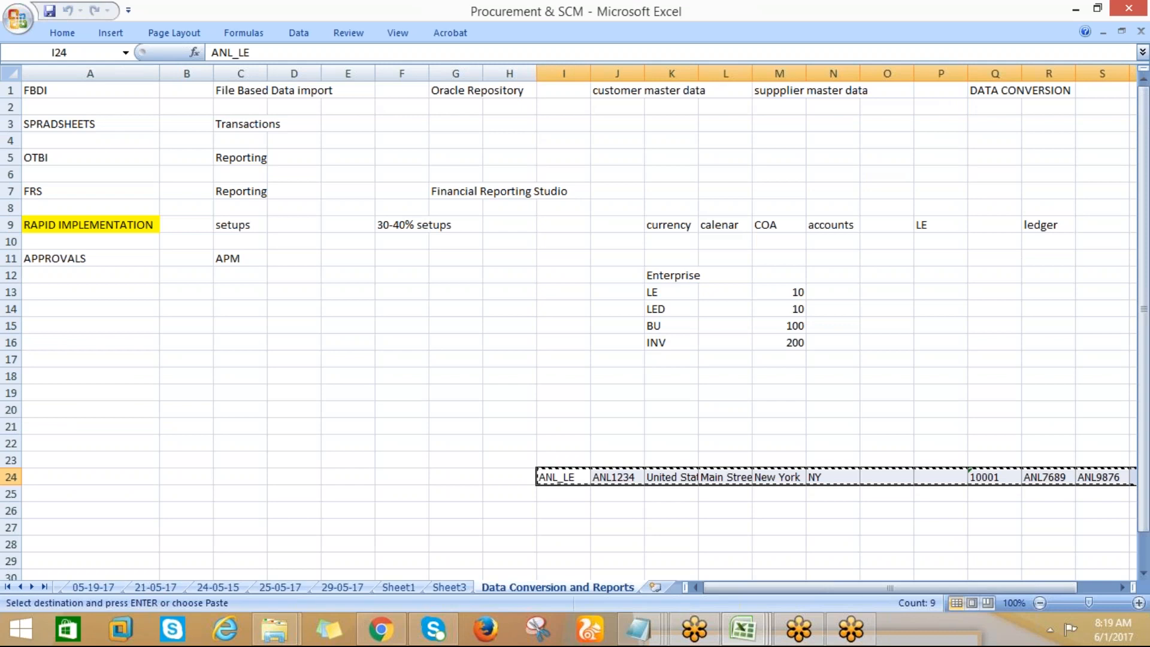
key("alt+Tab")
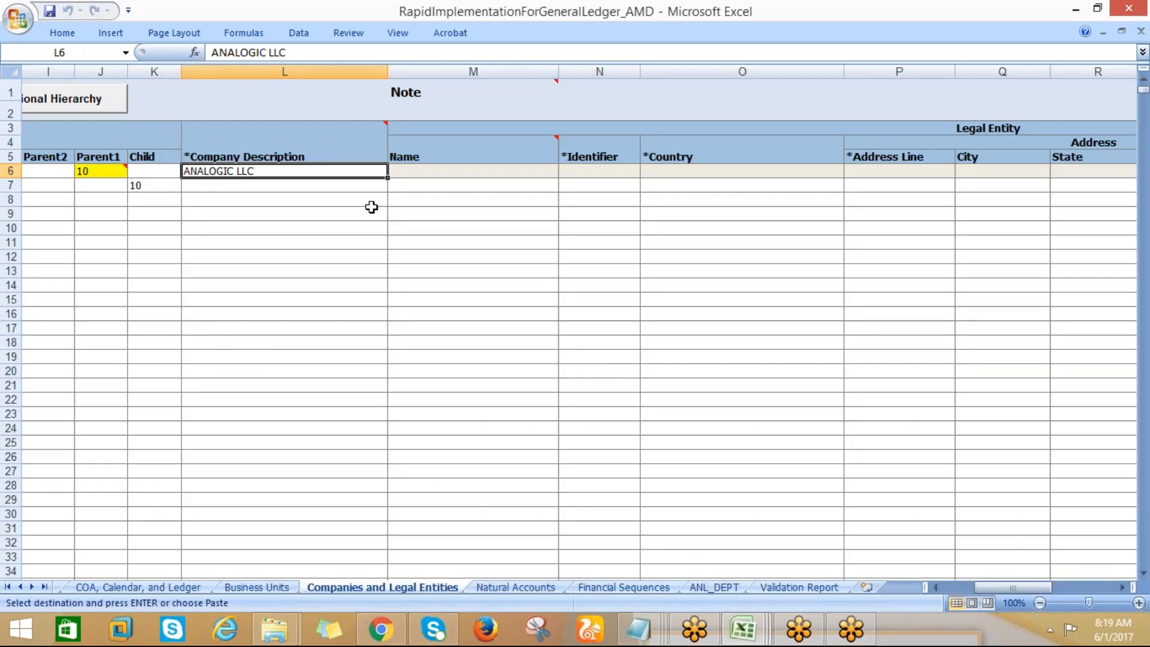
left_click(405, 170)
key("ctrl+v")
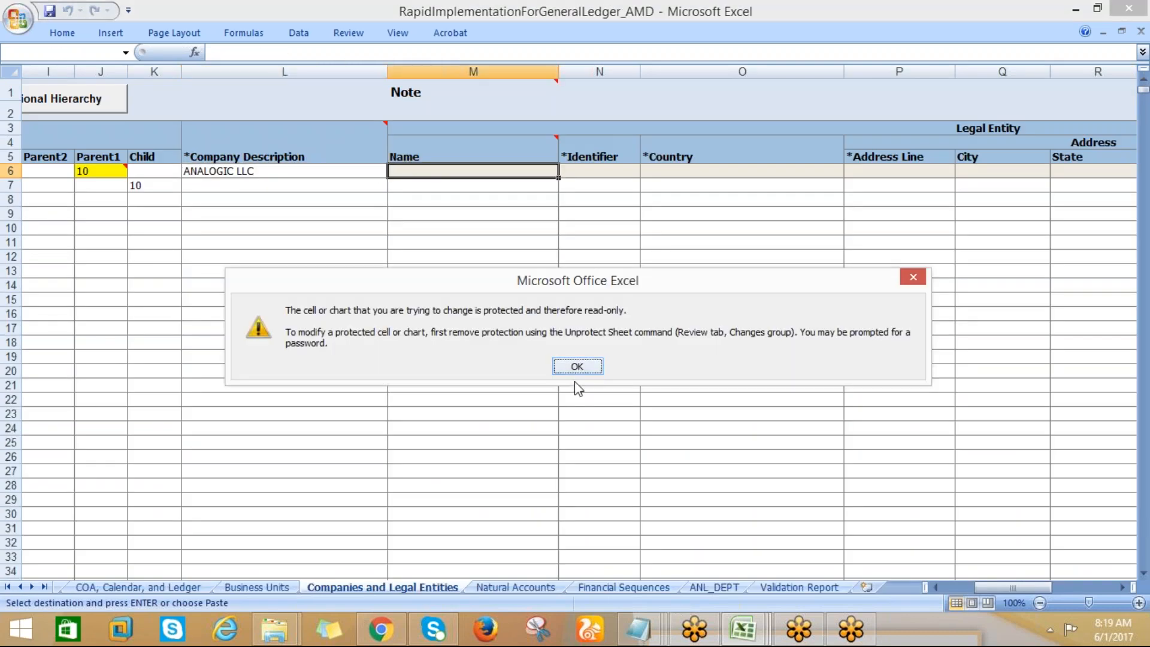
left_click(574, 366)
Bring the ANL_LE legal entity details from the Procurement & SCM workbook into row 7 of Companies and Legal Entities, starting at Name
key("alt+Tab")
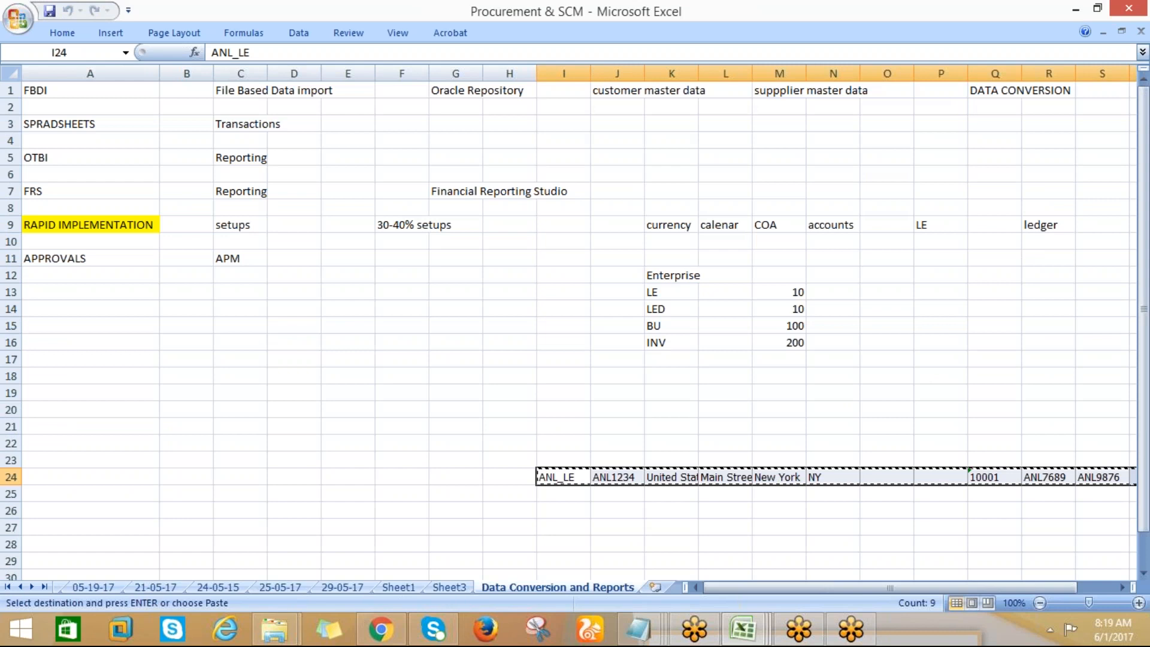
key("alt+Tab")
key("Escape")
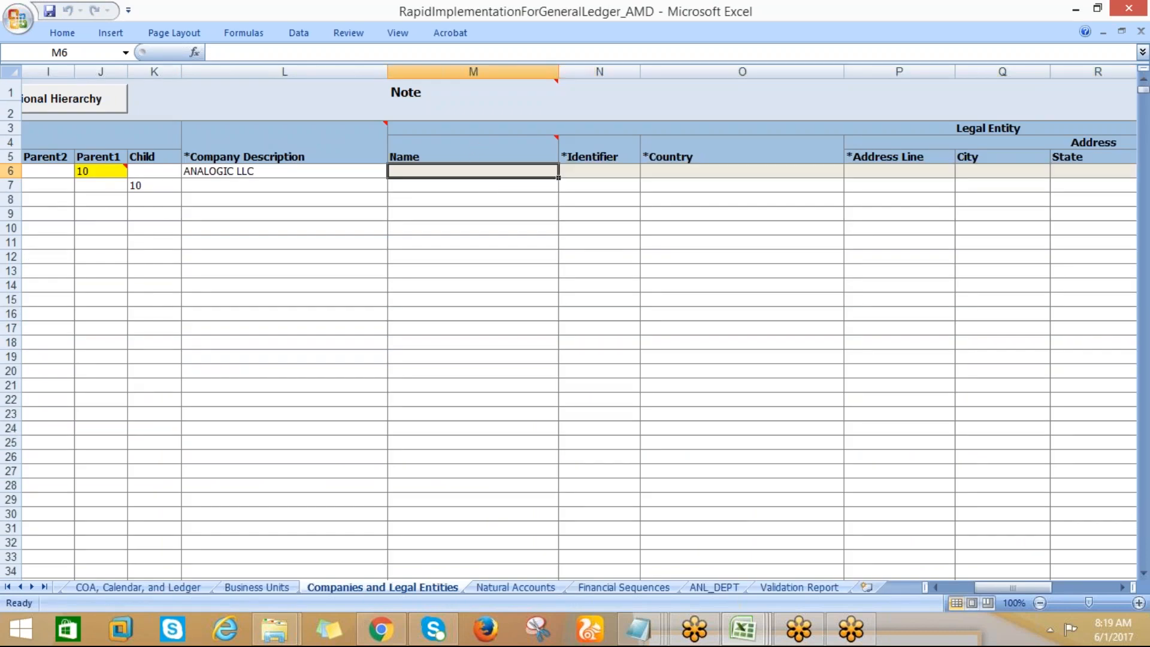
left_click(440, 187)
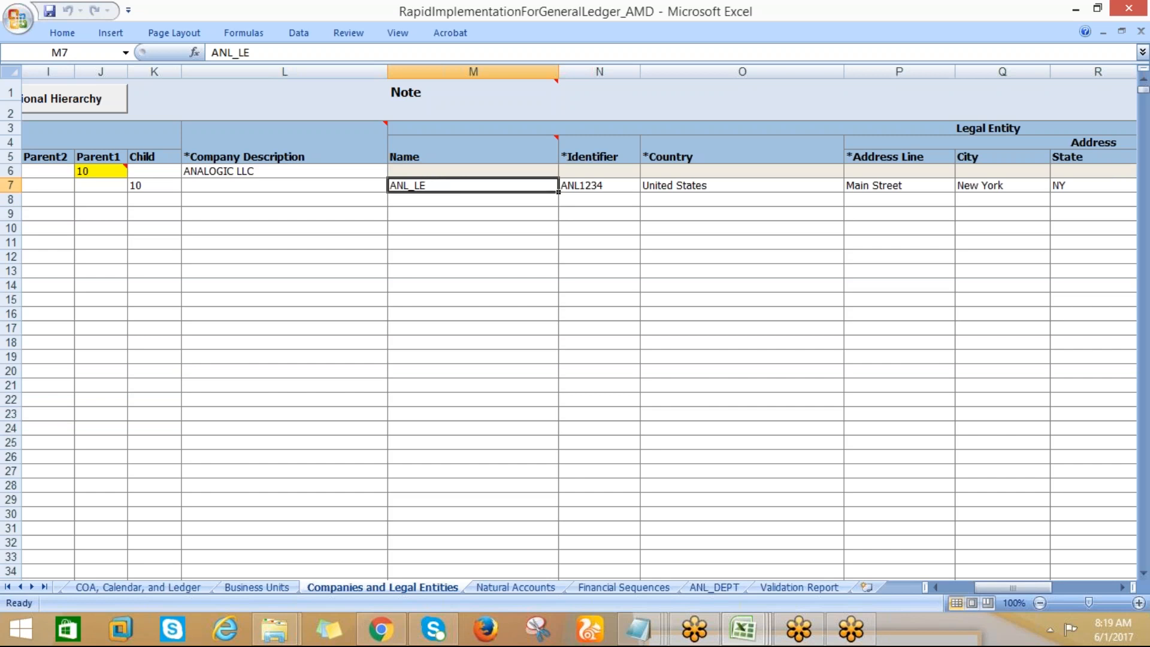
left_click(439, 215)
left_click(432, 181)
left_click(430, 154)
left_click(430, 172)
left_click(427, 184)
Try to copy the legal entity name ANL_LE from row 7 into the Name cell of row 6
key("ctrl+c")
key("Up")
key("ctrl+v")
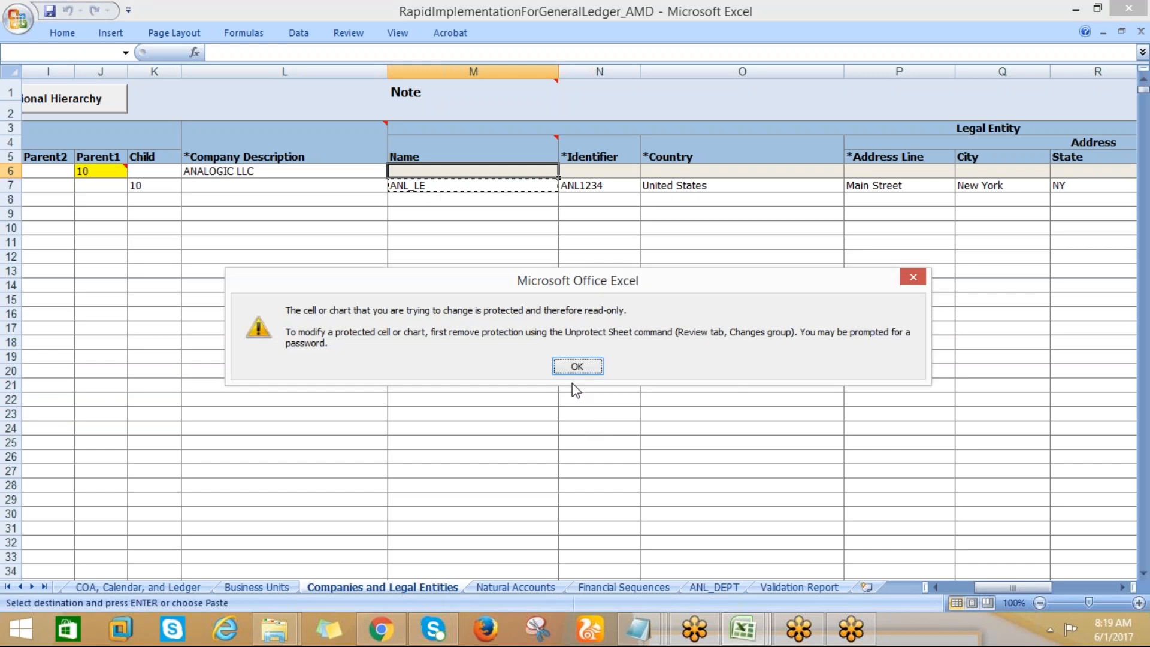
left_click(575, 367)
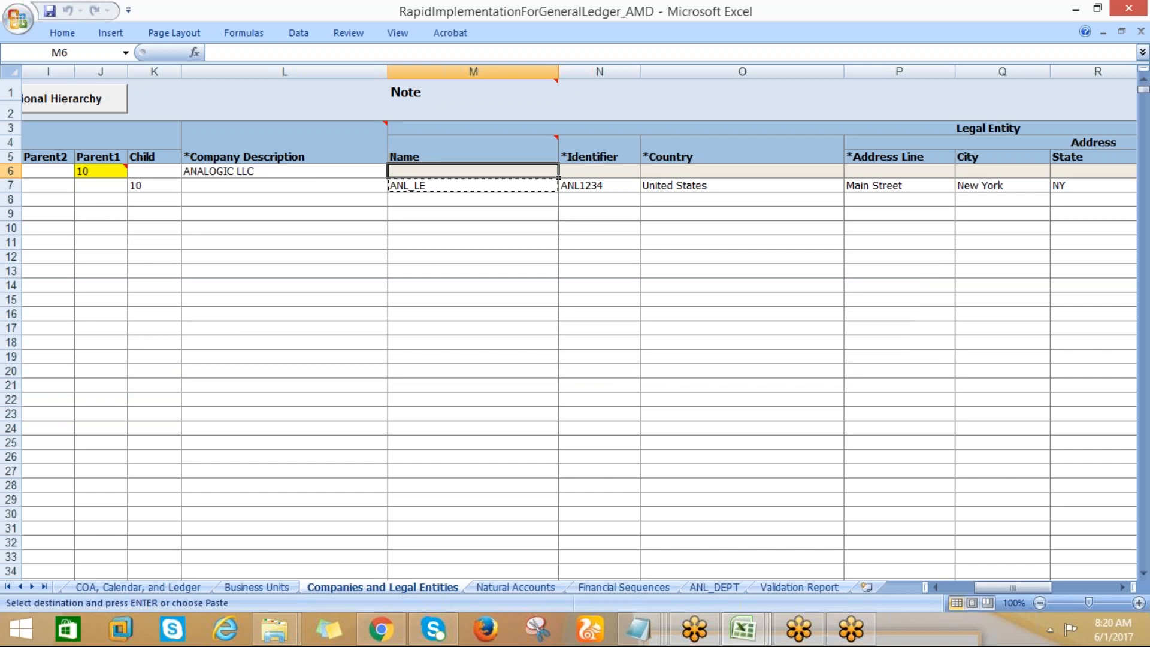
key("ctrl+v")
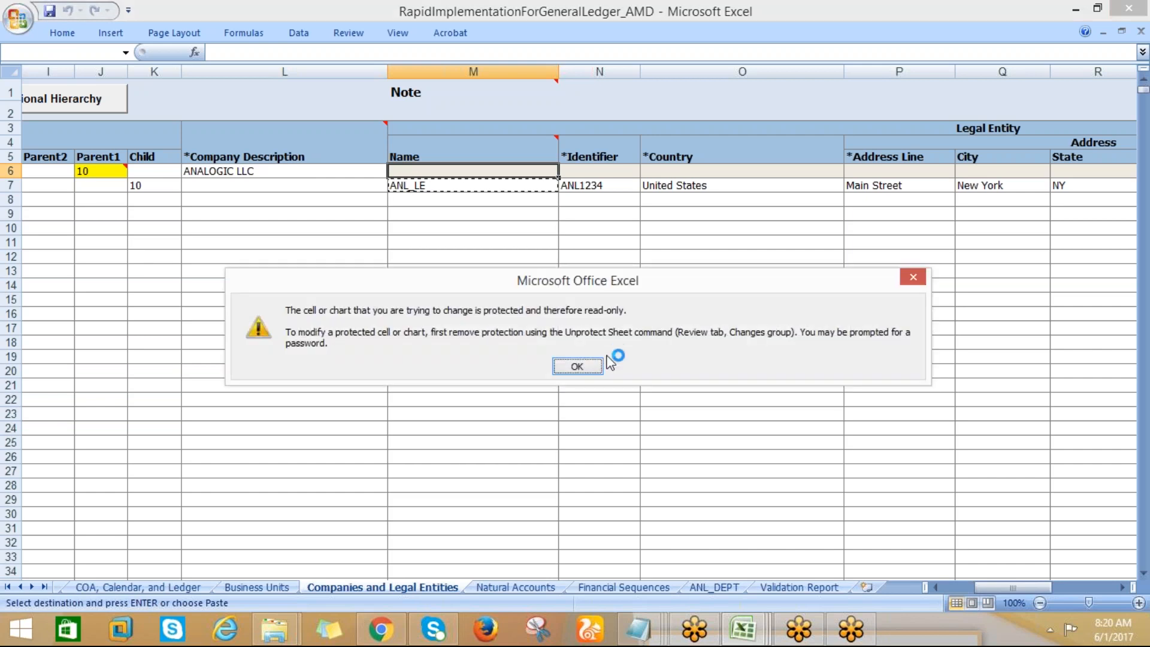
left_click(576, 366)
Examine rows 6 and 7 across the legal entity address and registration columns and back through the parent value columns
left_click(323, 162)
key("Down")
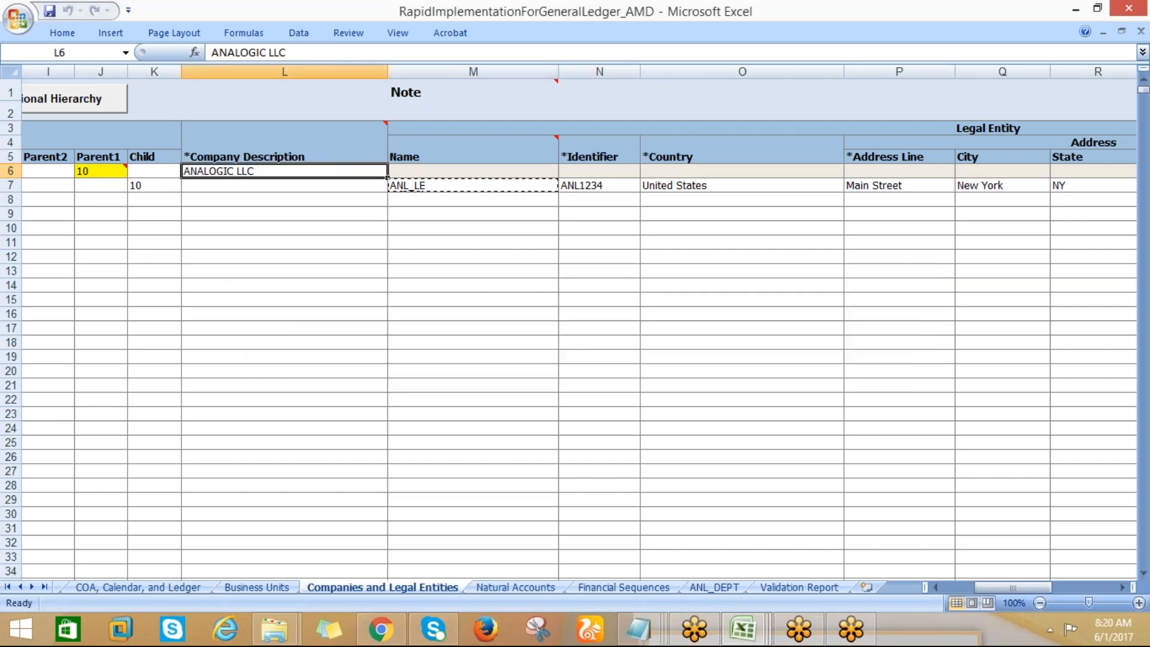
key("ctrl+Right")
left_click(409, 170)
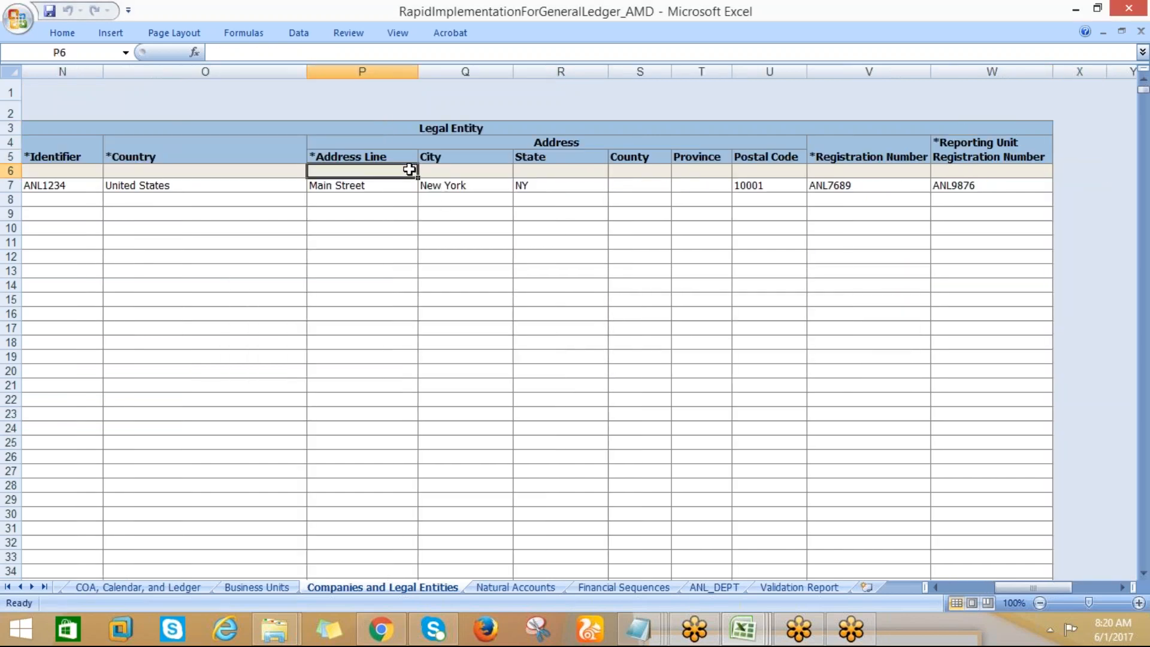
key("Left")
key("Left")
key("Left")
key("Left")
key("Left")
key("Left")
key("Left")
key("Left")
key("Left")
key("Left")
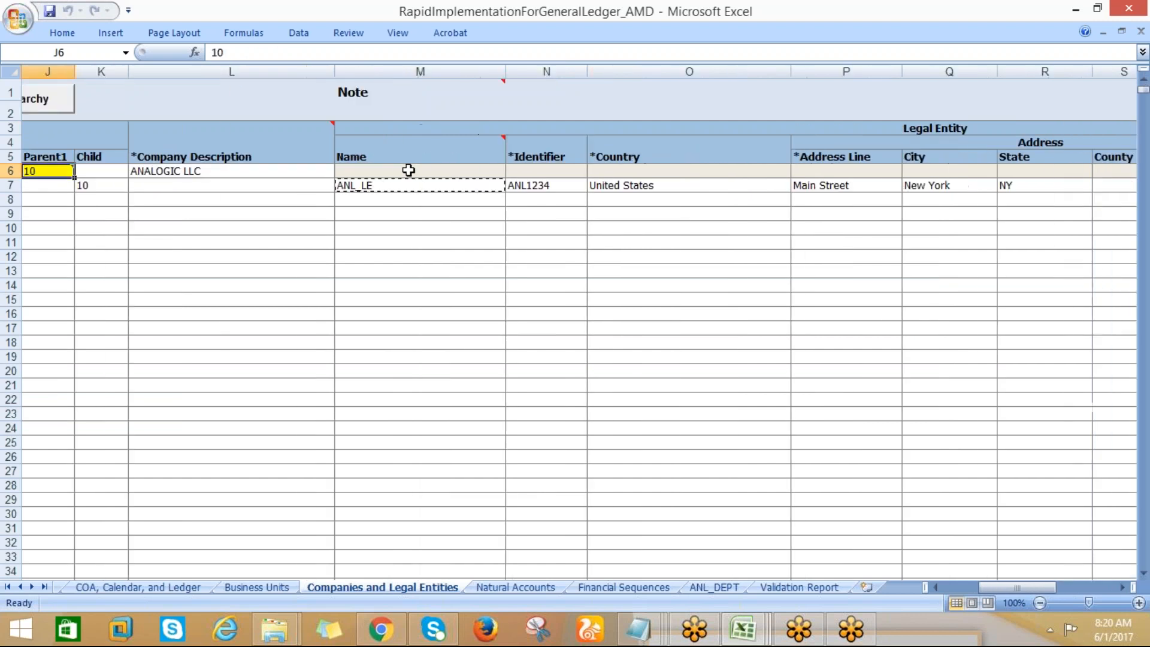
key("Left")
key("Left")
key("Left")
key("Left")
key("Left")
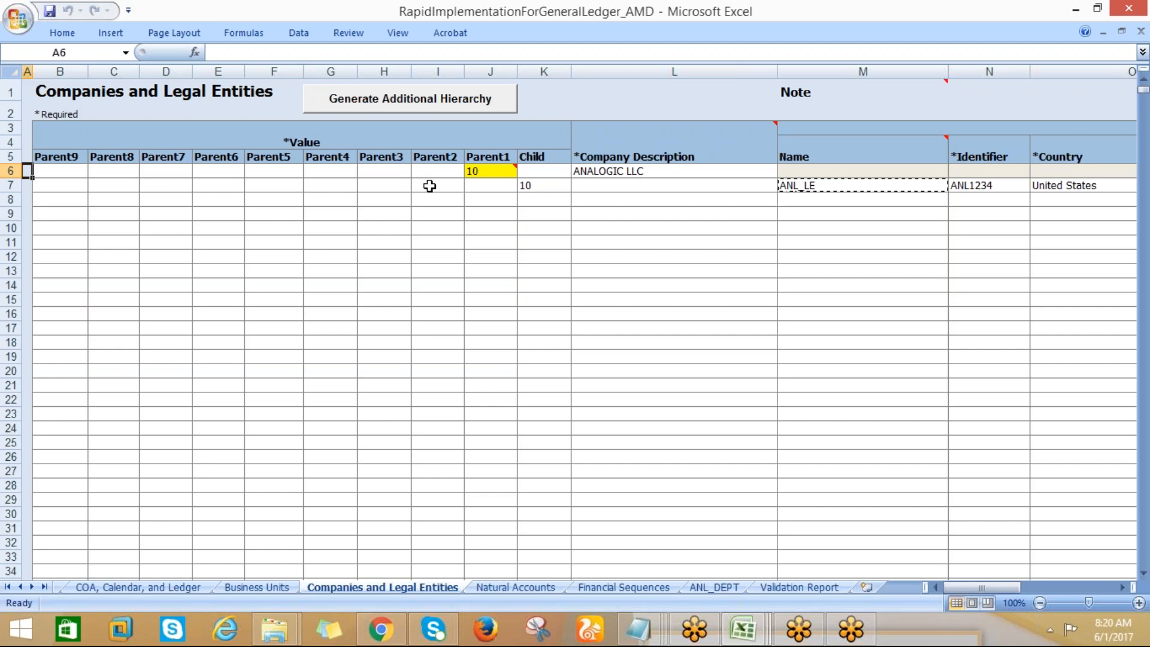
Rerun the Step 1 validation and check the Business Units field behind the Default Legal Entity Name error
left_click(112, 586)
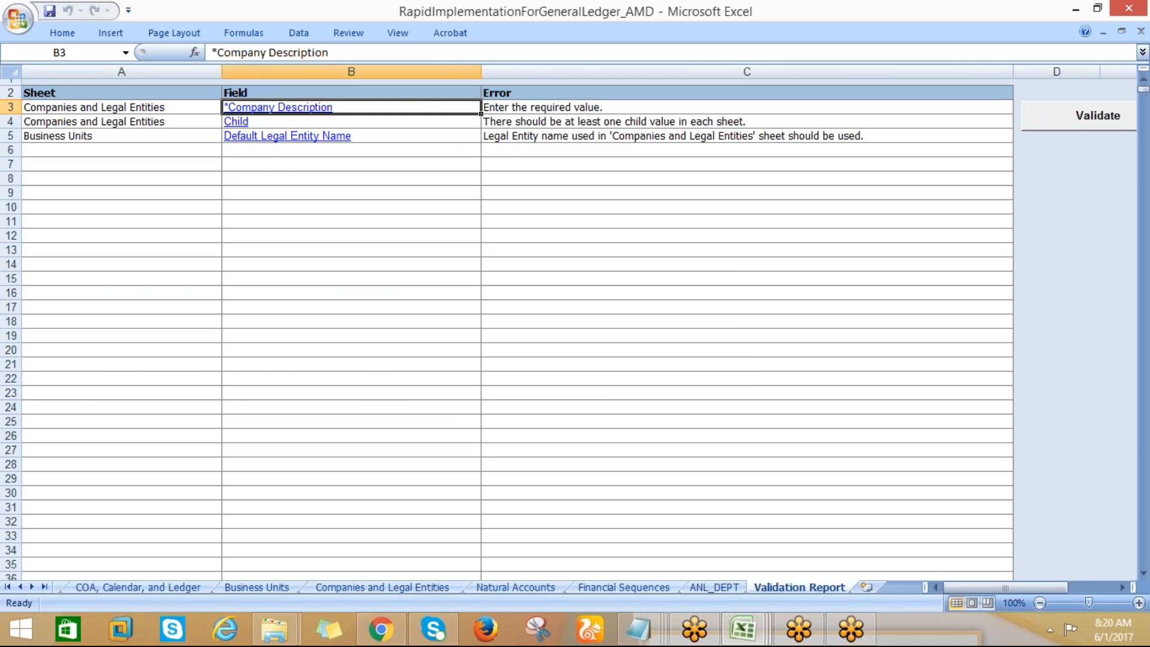
left_click(268, 142)
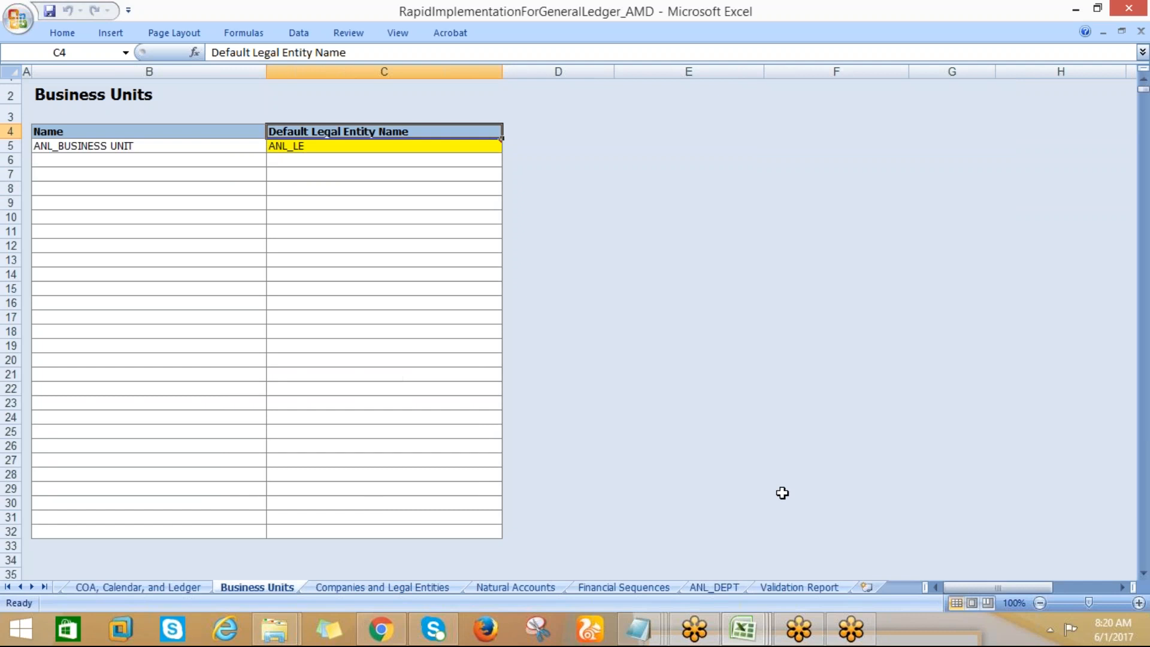
left_click(804, 587)
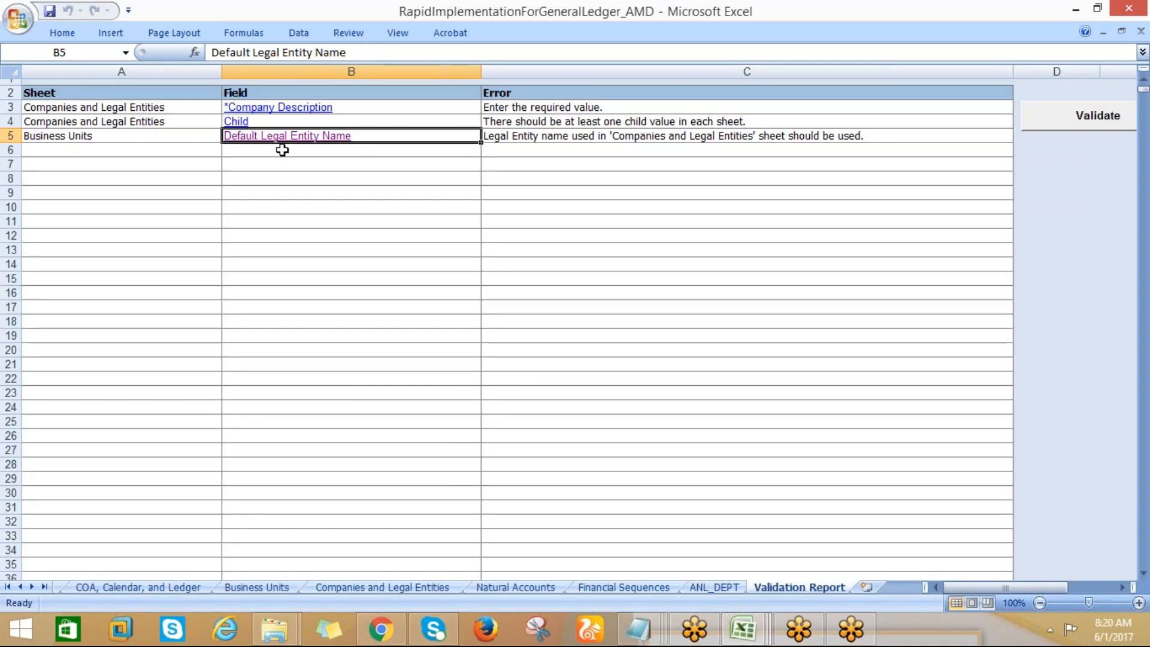
Follow the report's Child error to Companies and Legal Entities and enter ANALOGIC LLC as the Company Description in row 7
left_click_drag(230, 109, 230, 117)
left_click(233, 121)
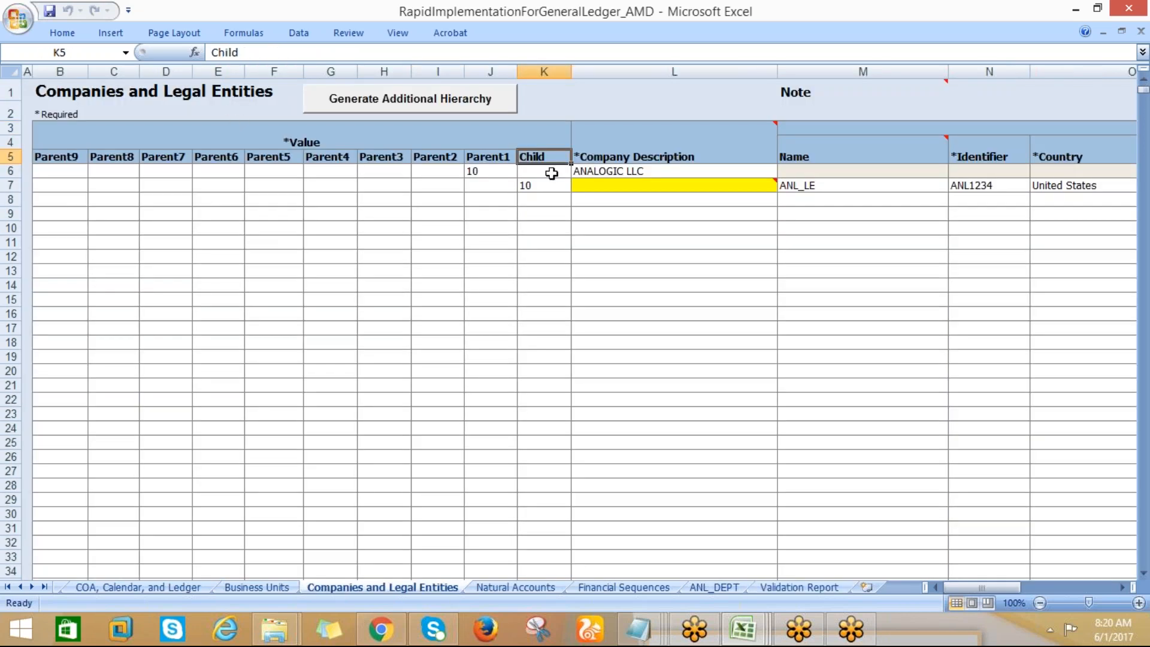
left_click(593, 191)
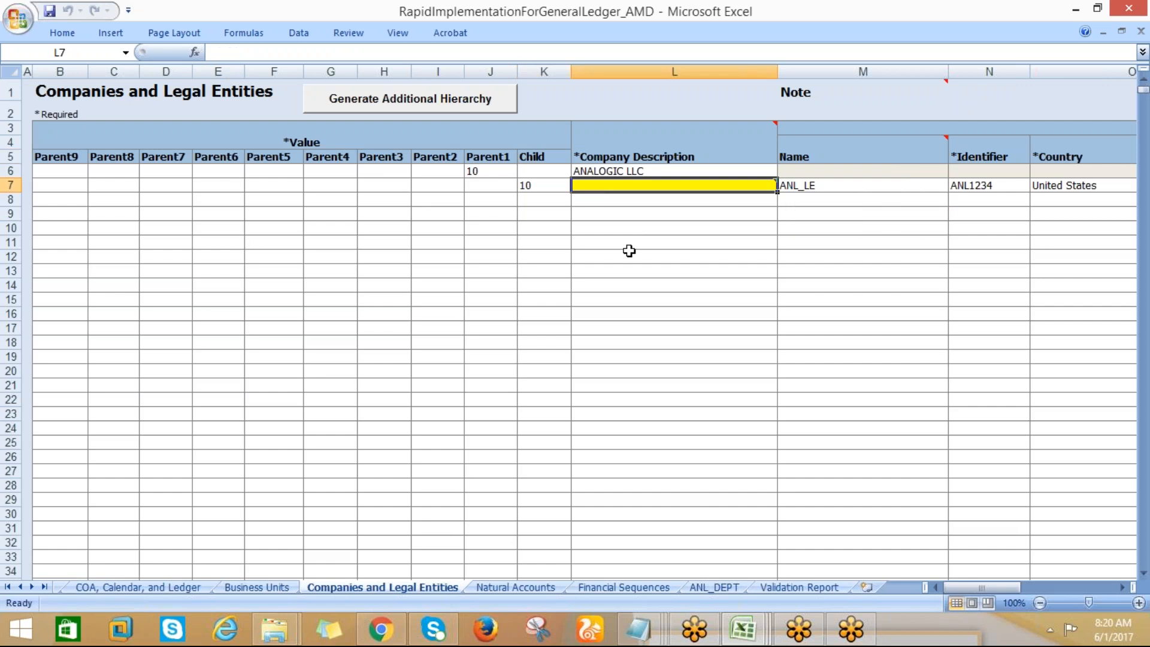
type("a")
key("BackSpace")
key("BackSpace")
type("A")
key("Tab")
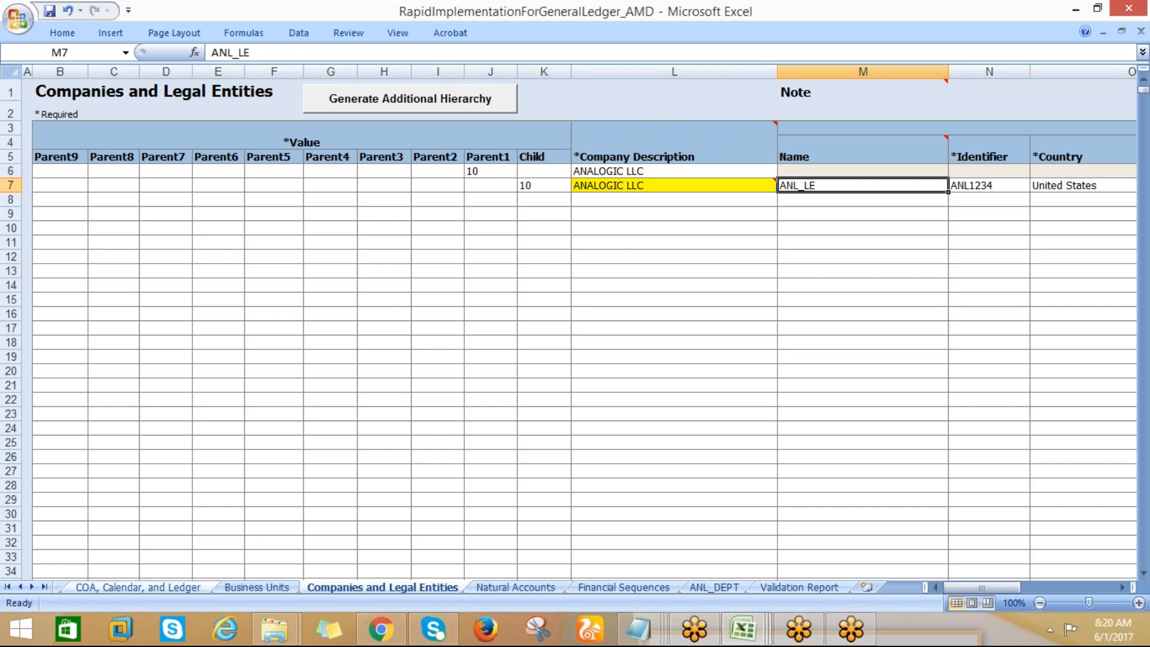
Rerun the Step 1 validation, then follow the duplicate value error to row 7 and set its Child value to 20
left_click(159, 588)
left_click(641, 114)
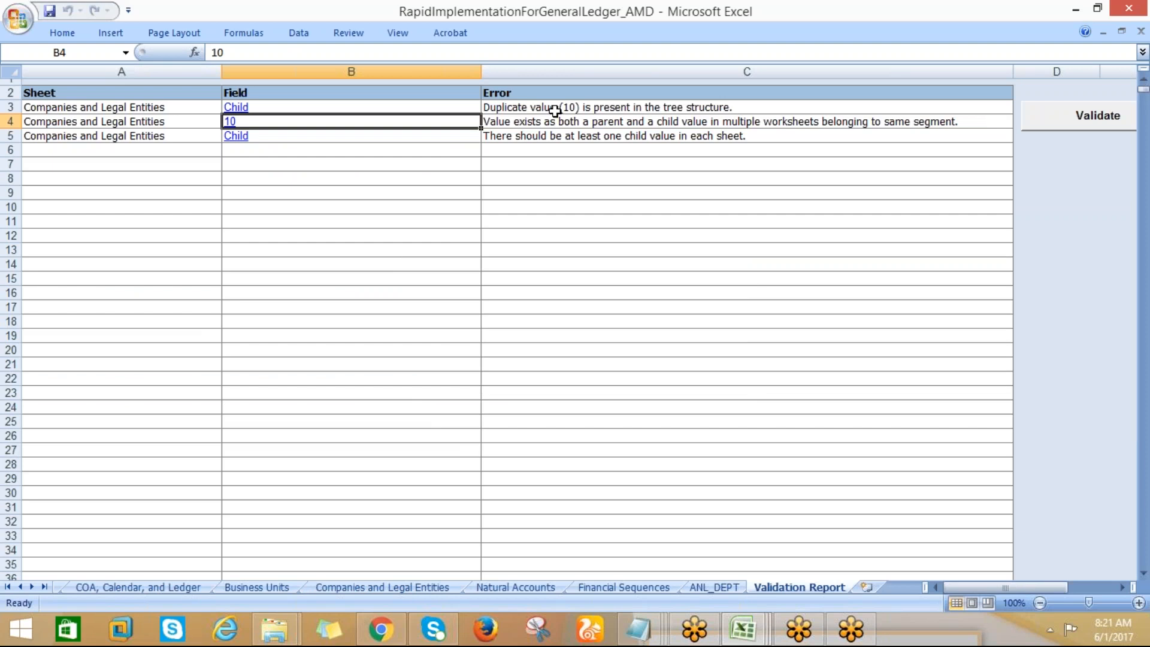
left_click(245, 111)
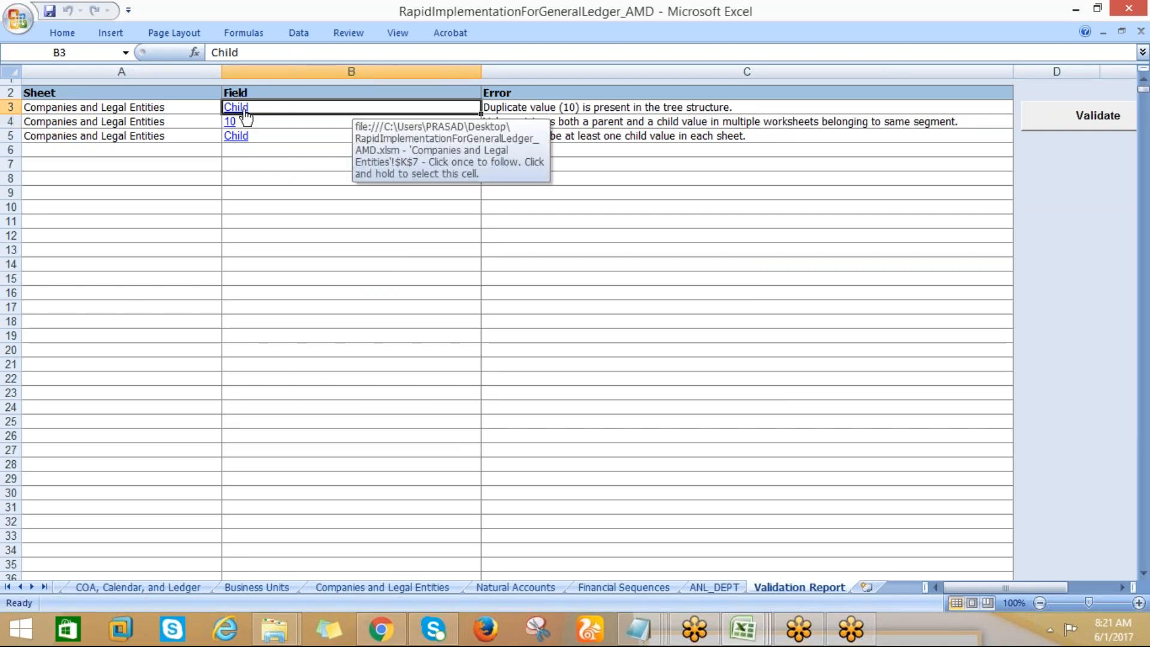
type("20")
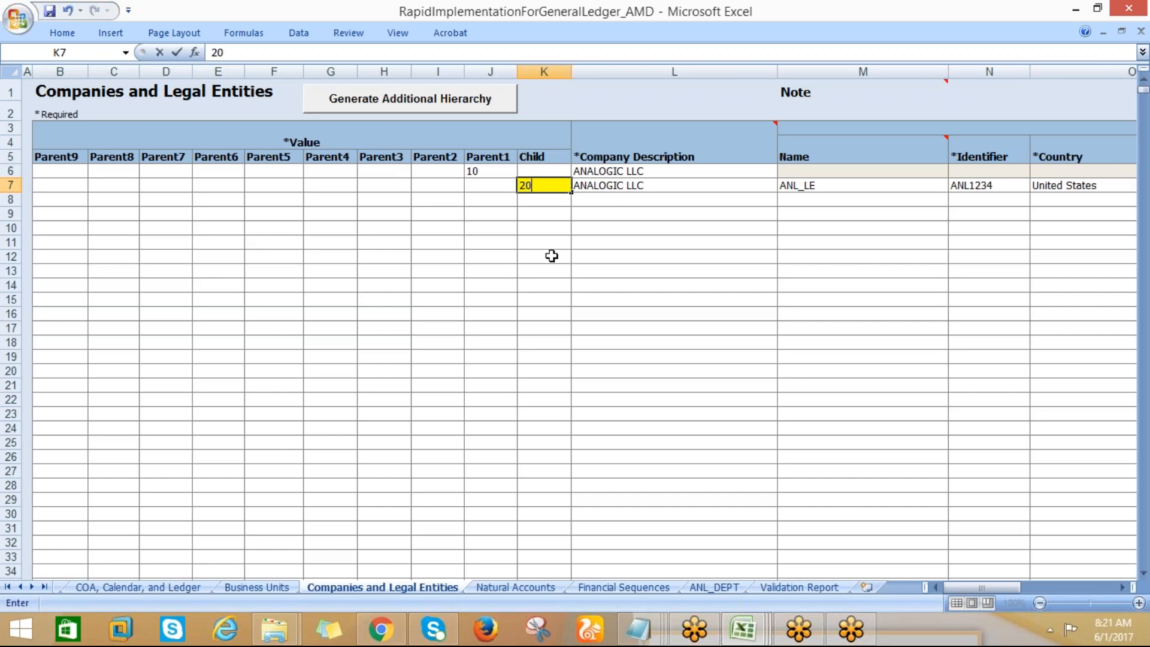
left_click(550, 240)
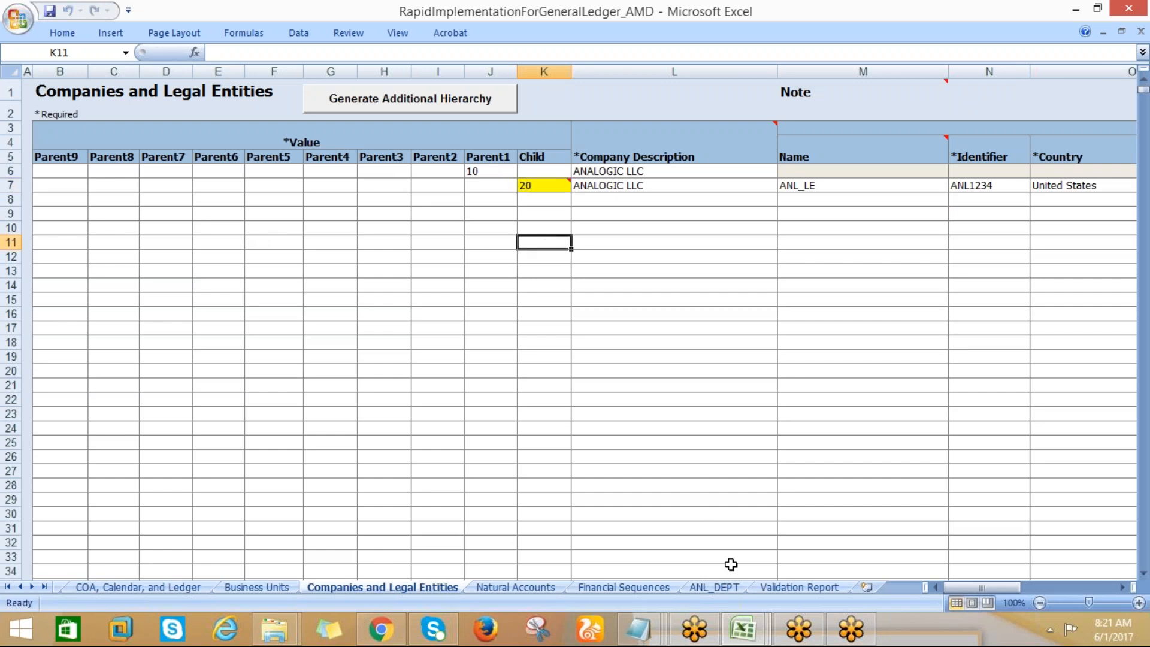
Check the remaining validation report errors, rerun the Step 1 validation on the COA, Calendar, and Ledger sheet, and close the result message
left_click(769, 590)
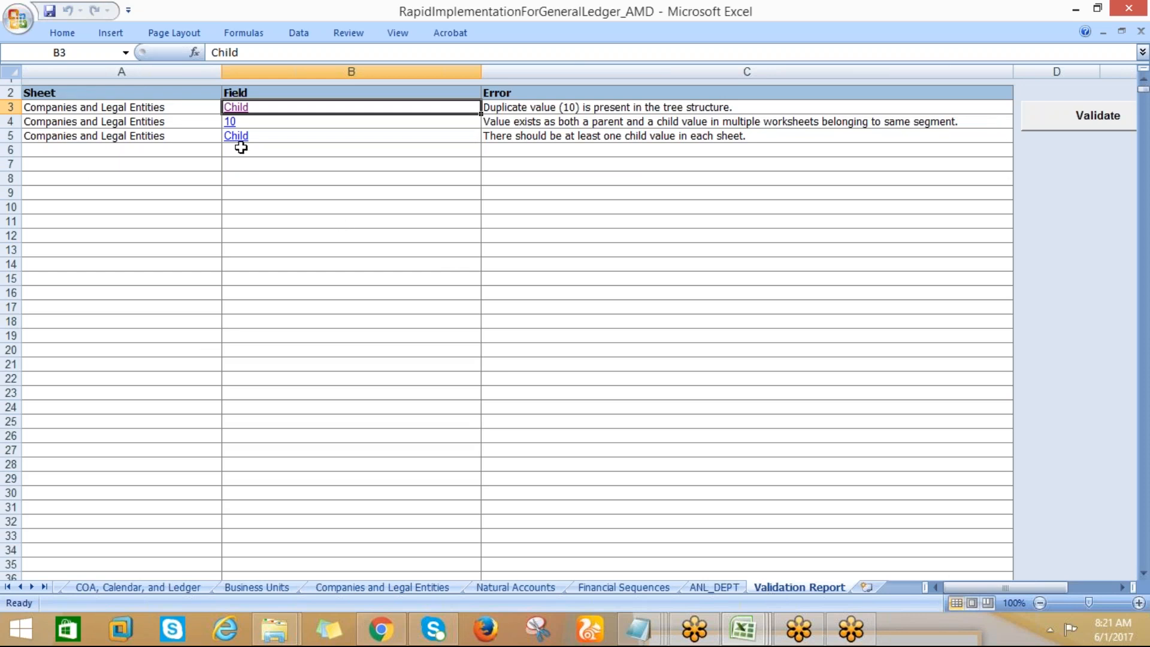
left_click(139, 587)
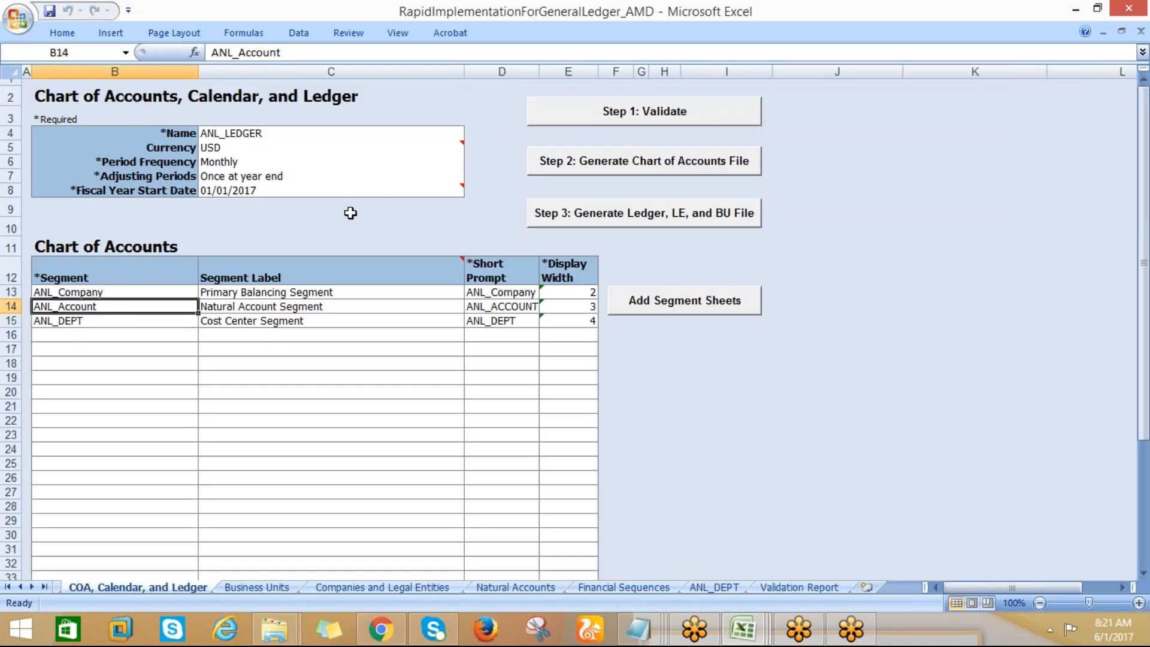
left_click(577, 113)
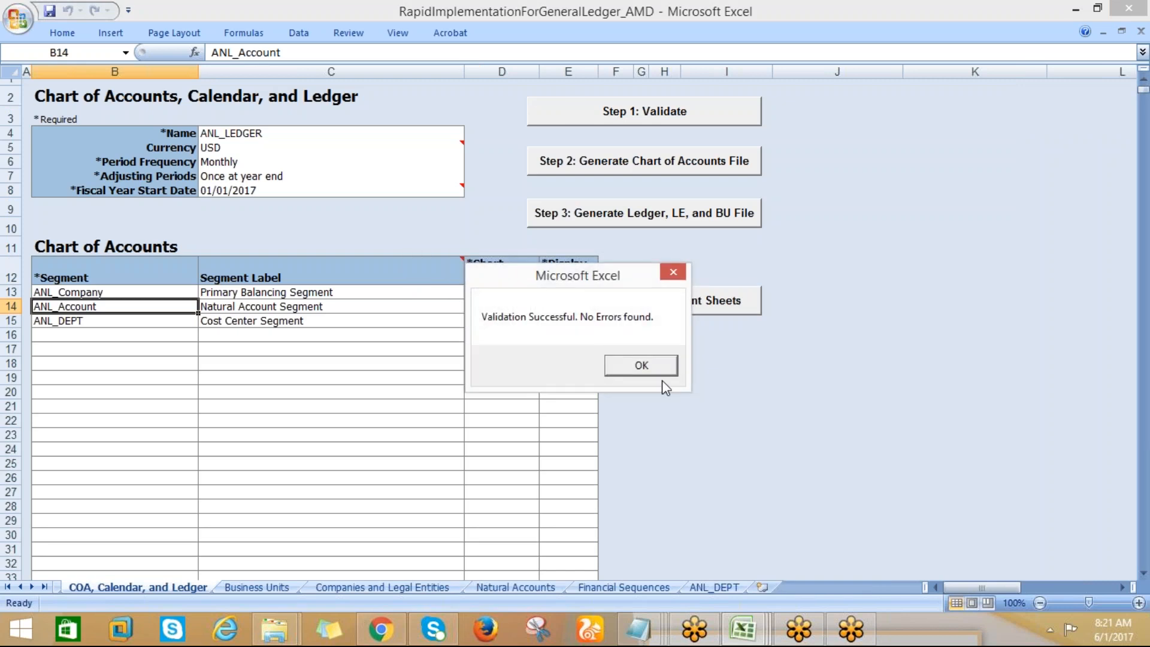
left_click(638, 365)
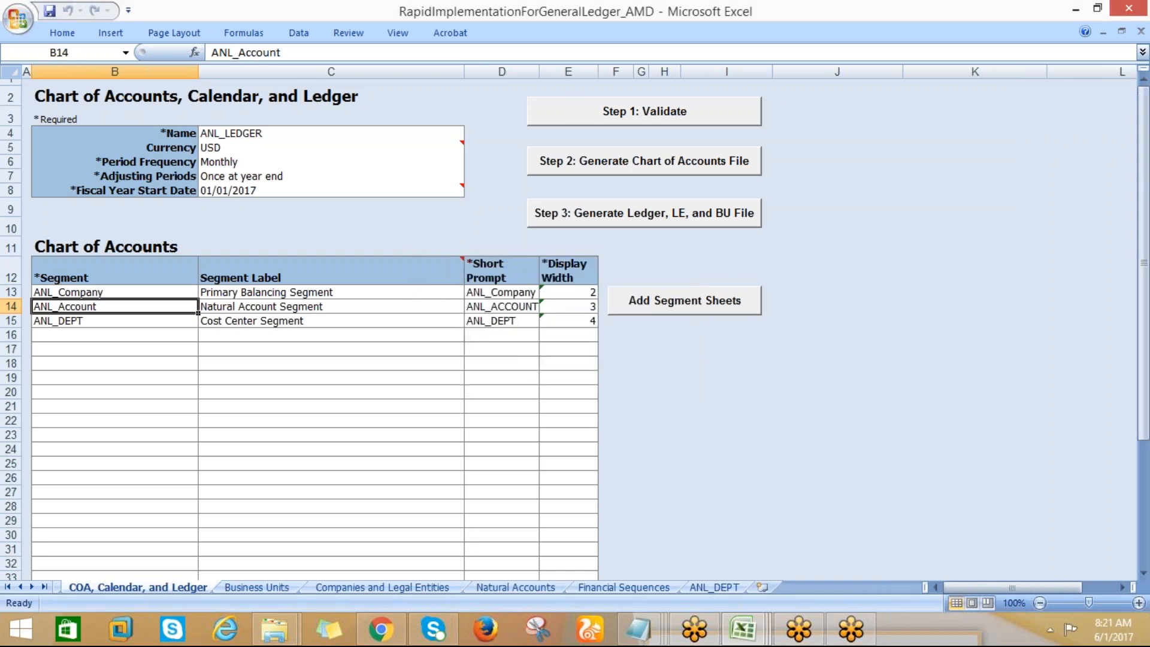
Review the chart of accounts segments and the parent and child values in rows 6 and 7 of Companies and Legal Entities
left_click(472, 384)
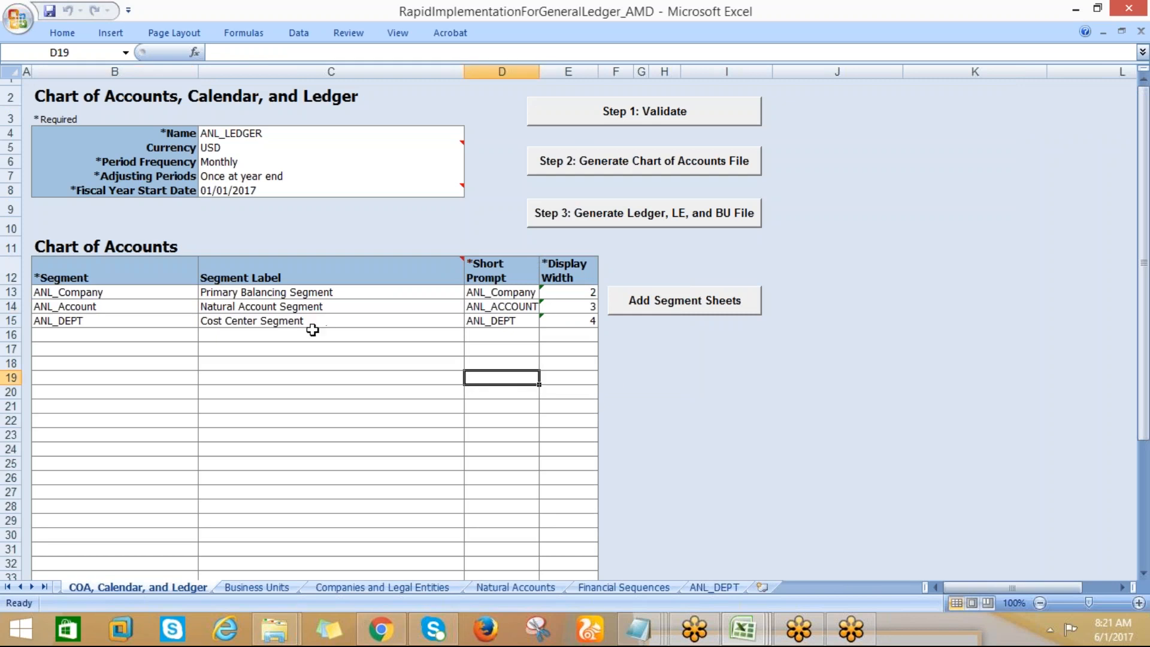
left_click(327, 372)
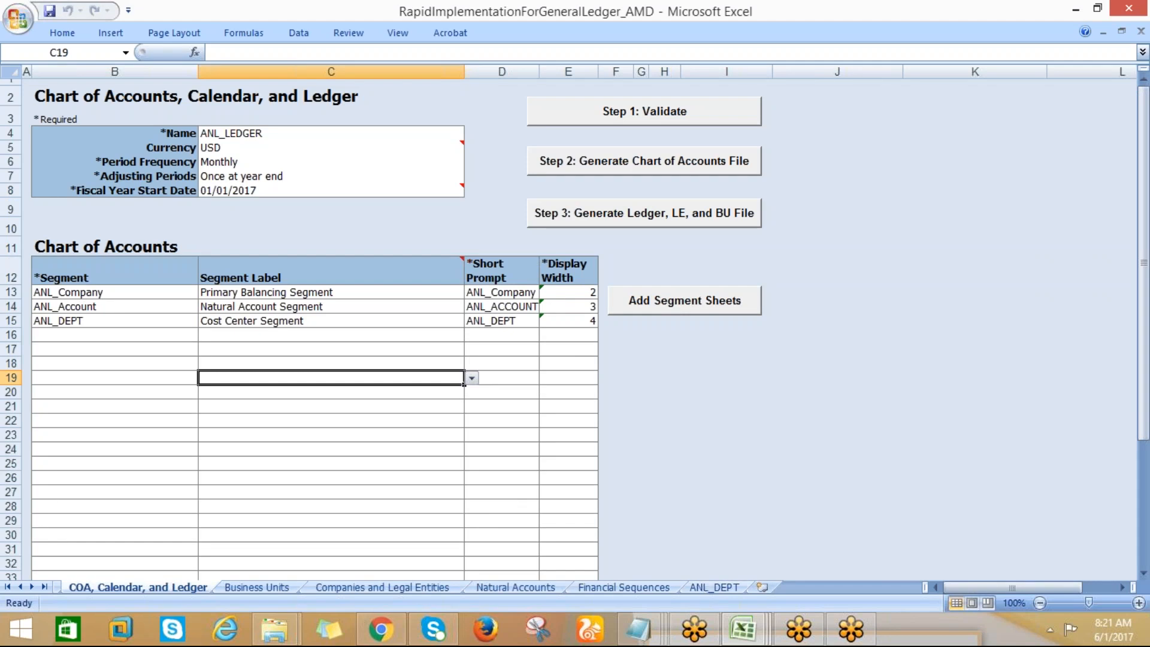
left_click(369, 588)
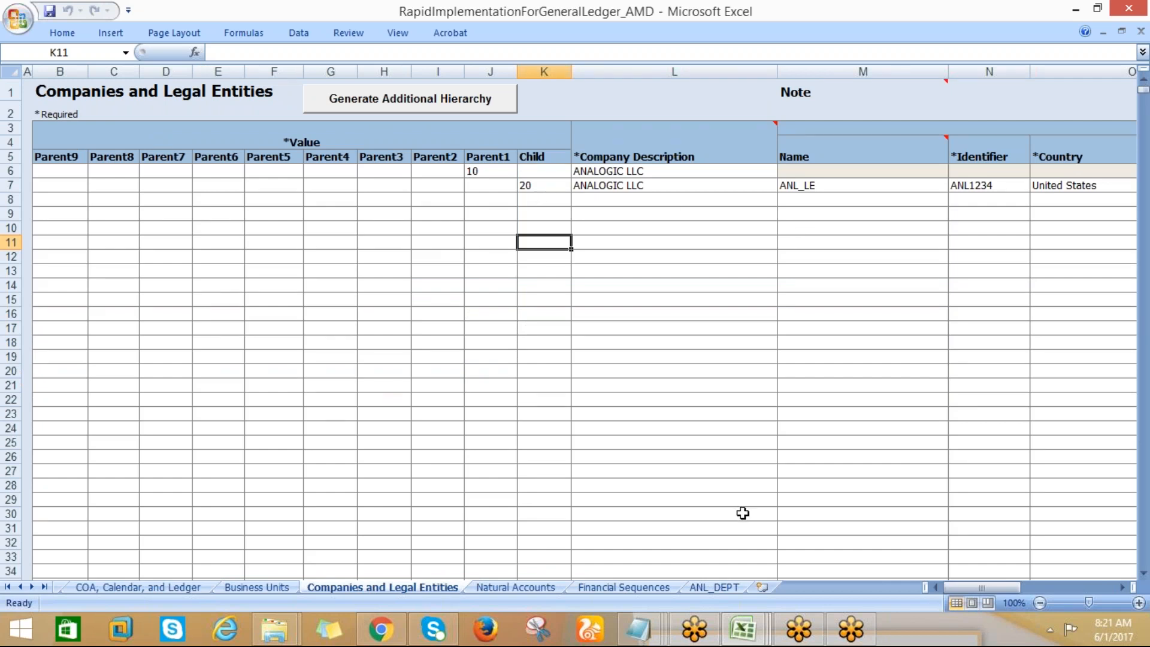
mouse_move(980, 588)
left_mouse_down()
mouse_move(1034, 588)
mouse_move(958, 585)
left_mouse_up()
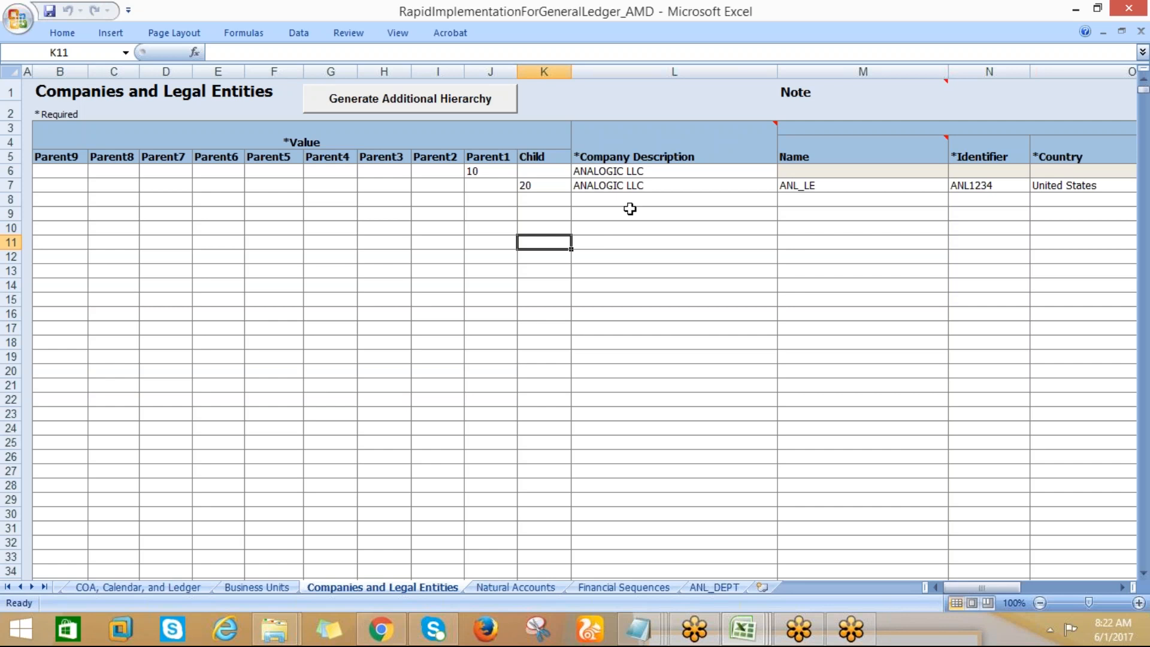
Review the company description, legal entity name, identifier, and country in row 7 of Companies and Legal Entities
left_click(599, 185)
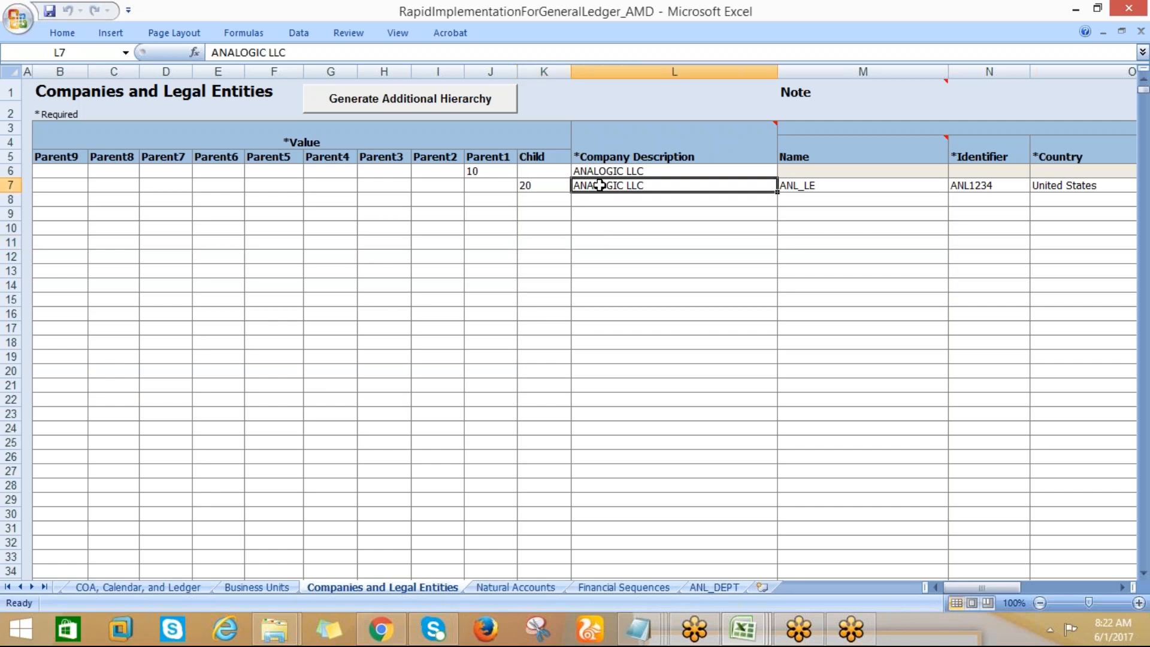
key("Tab")
key("Tab")
key("Tab")
key("Tab")
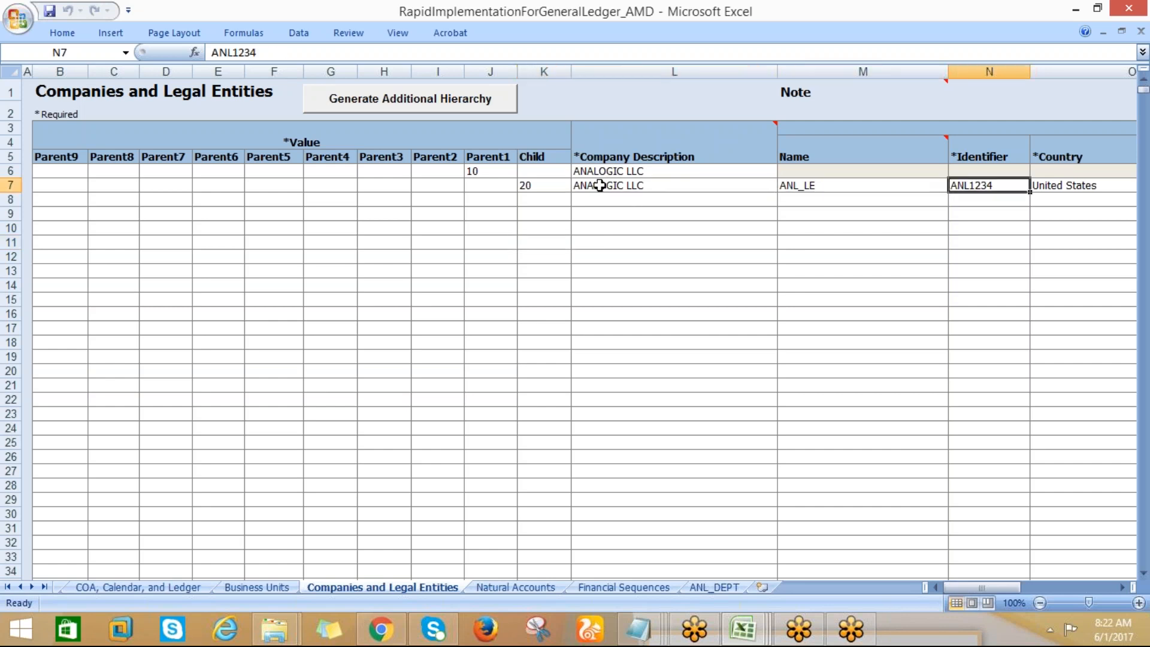
key("shift+Tab")
key("shift+Tab")
key("shift+Tab")
key("shift+Tab")
key("shift+Tab")
key("shift+Tab")
key("shift+Tab")
key("shift+Tab")
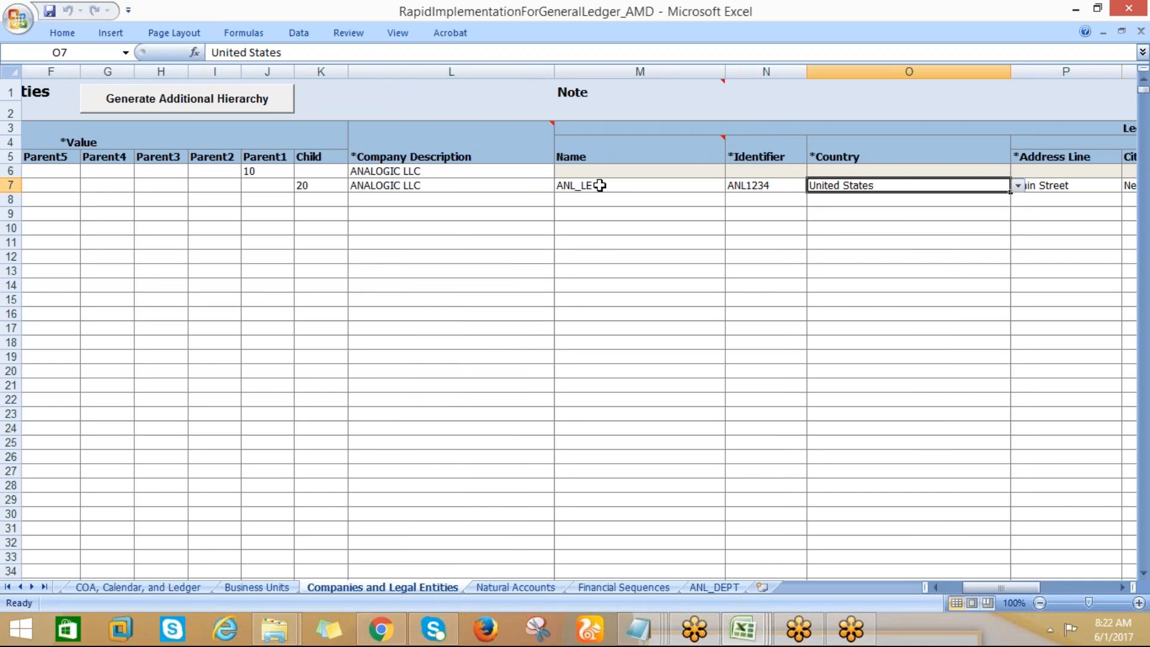
Examine the parent value, company description, and legal entity cells across row 6
key("Up")
key("Up")
key("Right")
key("Right")
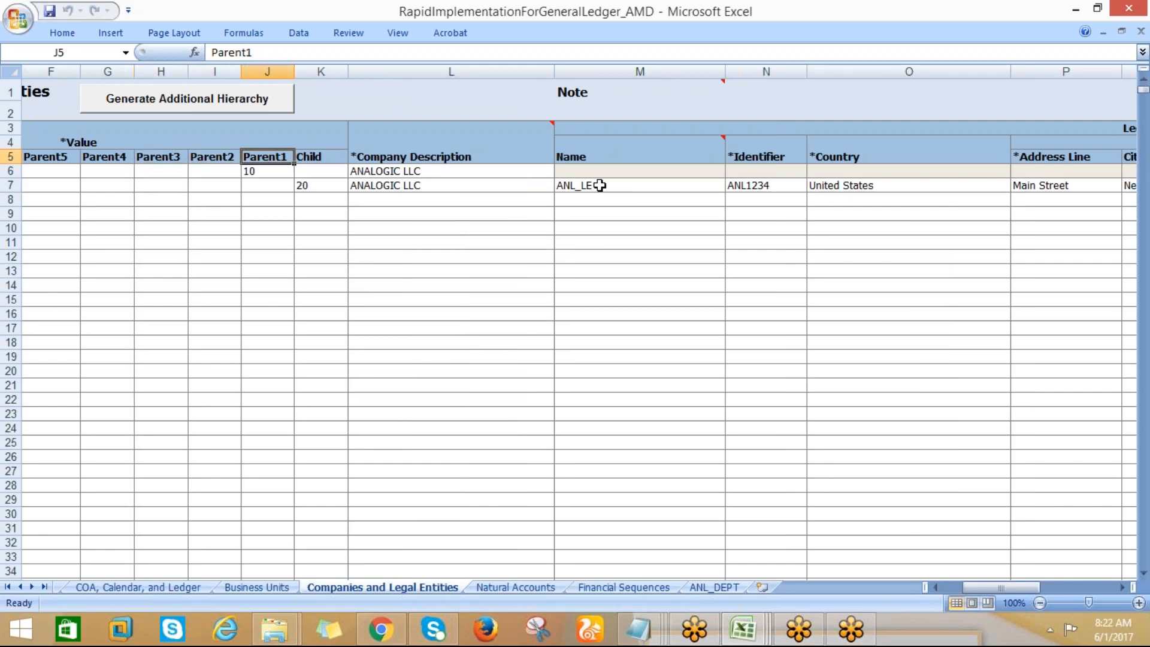
key("Right")
key("Right")
key("Down")
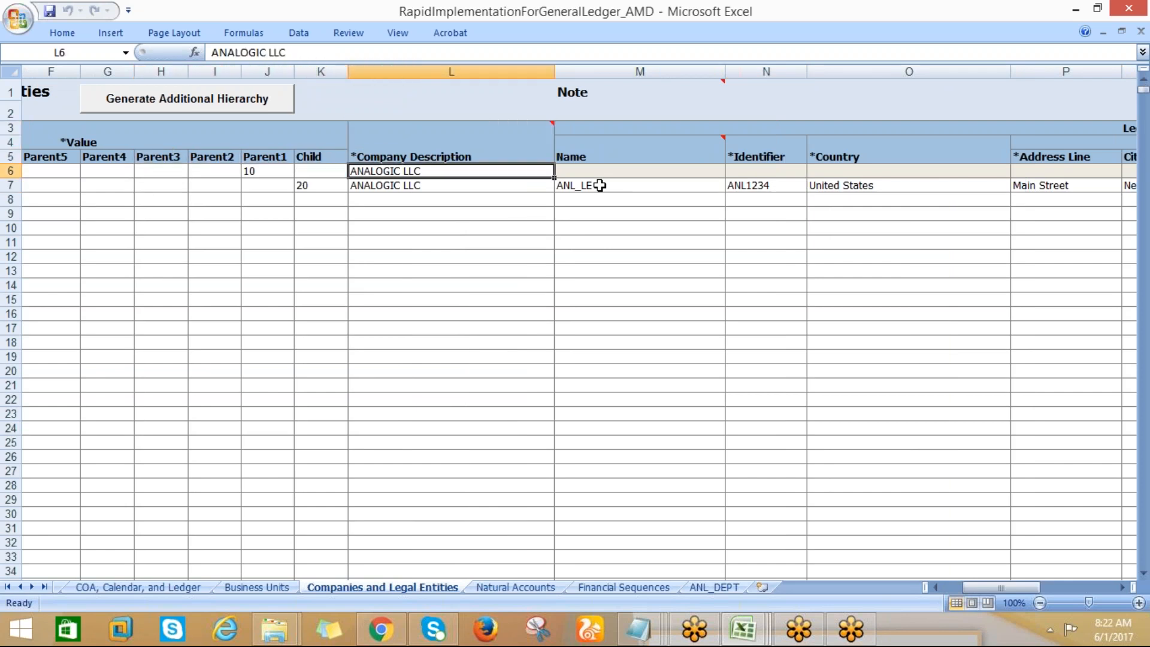
key("Left")
key("Left")
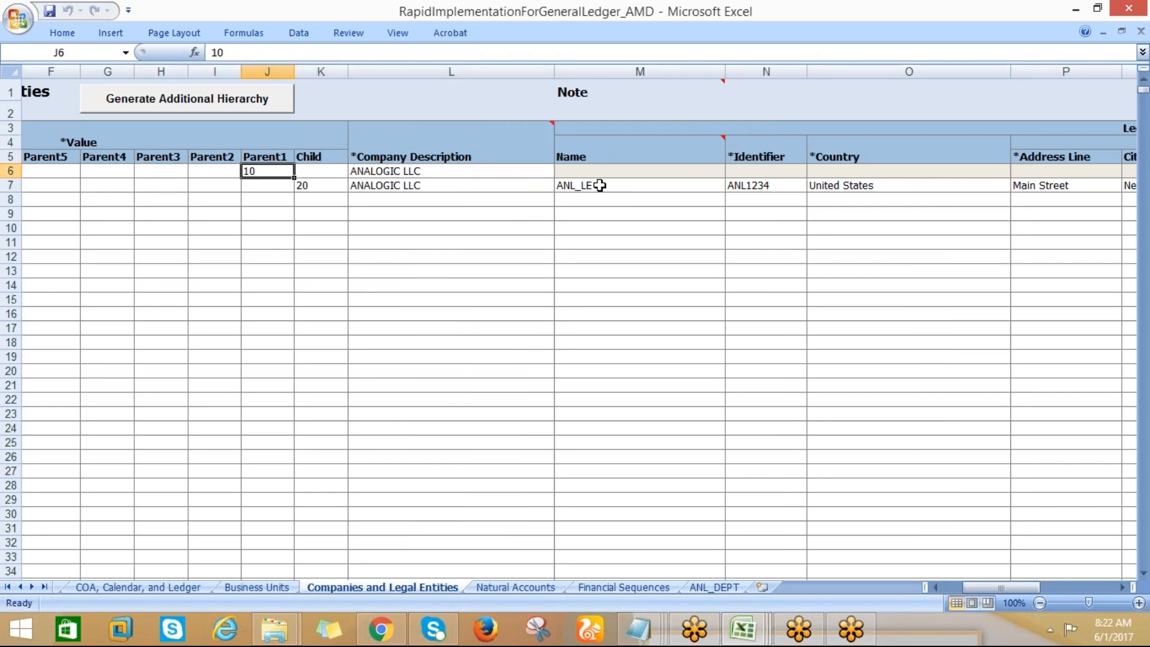
key("Right")
key("Right")
key("Right")
key("Right")
key("Right")
key("Right")
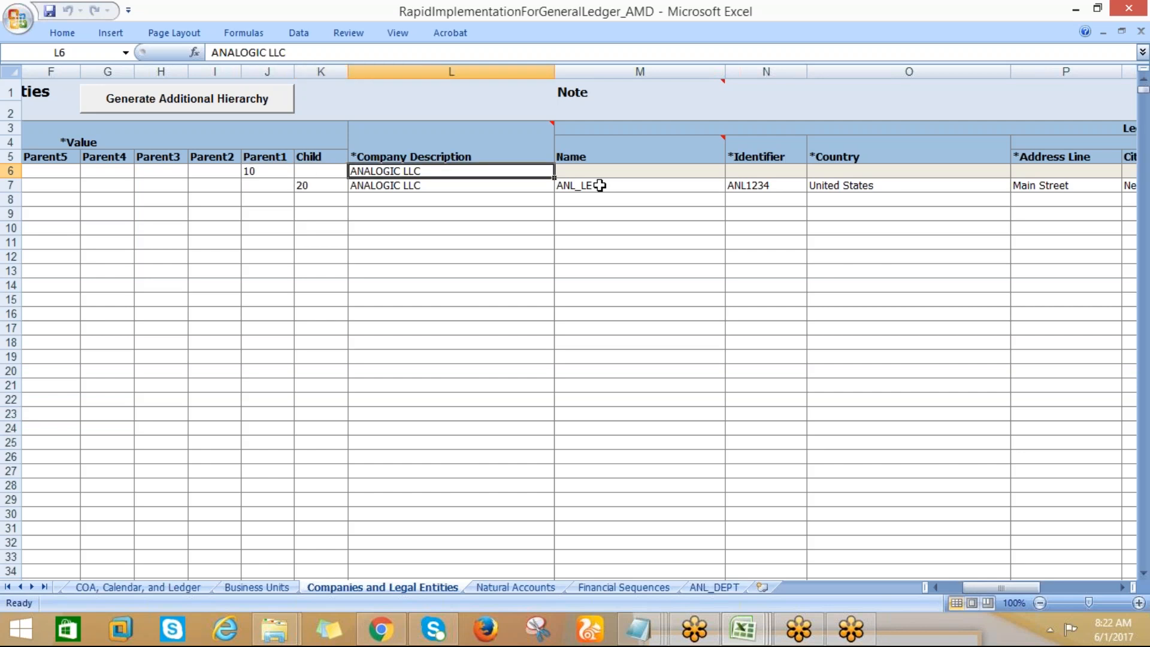
key("Right")
key("Right")
key("Right")
key("Right")
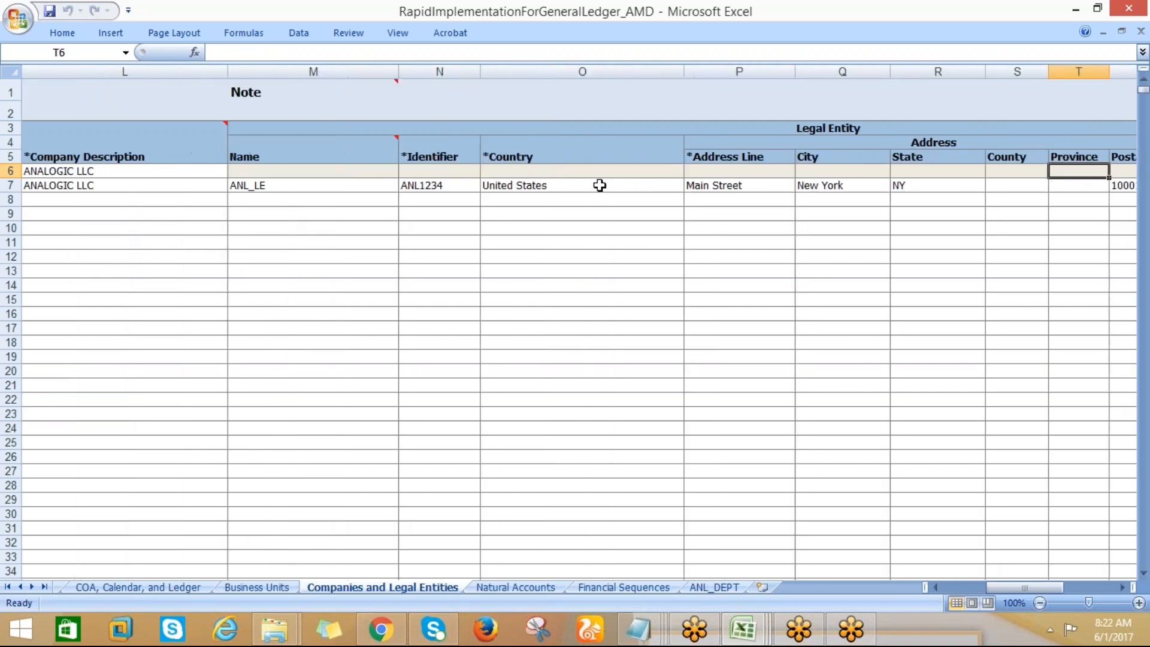
key("Left")
key("Left")
key("Left")
key("Left")
Examine the child company's entries across row 7, from the parent value columns to the legal entity details
key("Left")
key("Left")
key("Left")
key("Left")
key("Left")
key("Left")
key("Left")
key("Left")
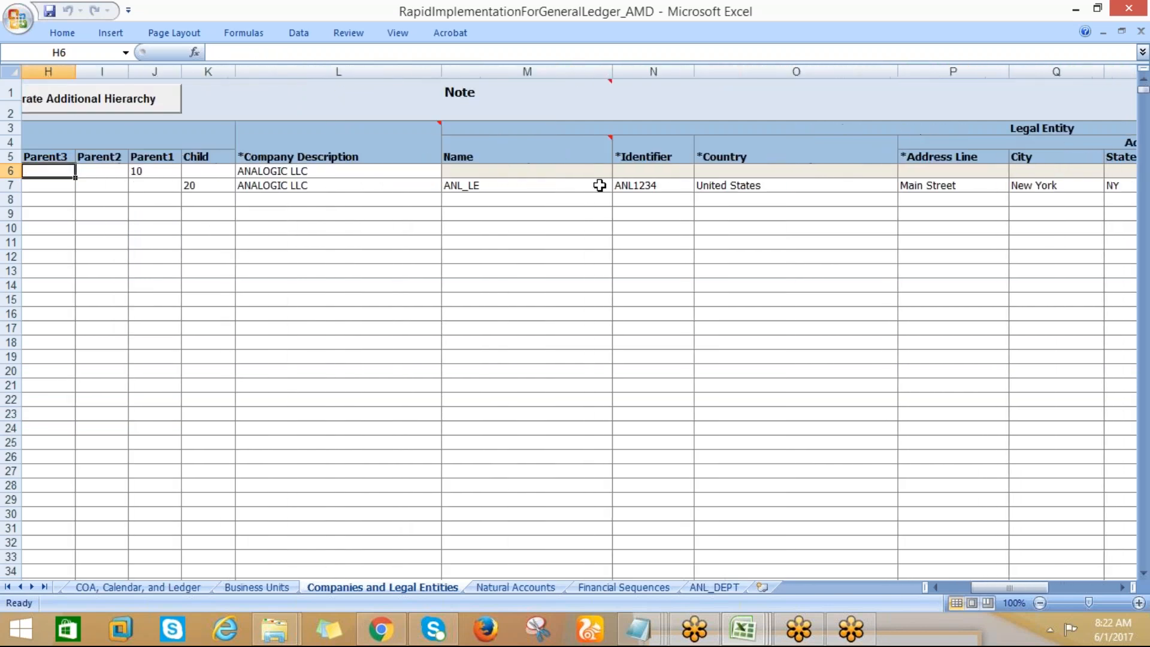
key("Down")
key("Down")
key("Up")
key("Left")
key("Right")
key("Right")
key("Right")
key("Right")
key("Right")
key("Right")
key("Right")
key("Right")
key("Right")
key("Right")
key("Right")
key("Right")
key("Right")
key("Right")
key("Right")
key("Right")
key("Left")
key("Left")
key("Left")
key("Left")
key("Left")
key("Left")
key("Left")
key("Left")
key("Left")
key("Left")
key("Left")
key("Left")
key("Left")
key("Left")
key("Left")
key("Left")
key("Left")
key("Left")
key("Left")
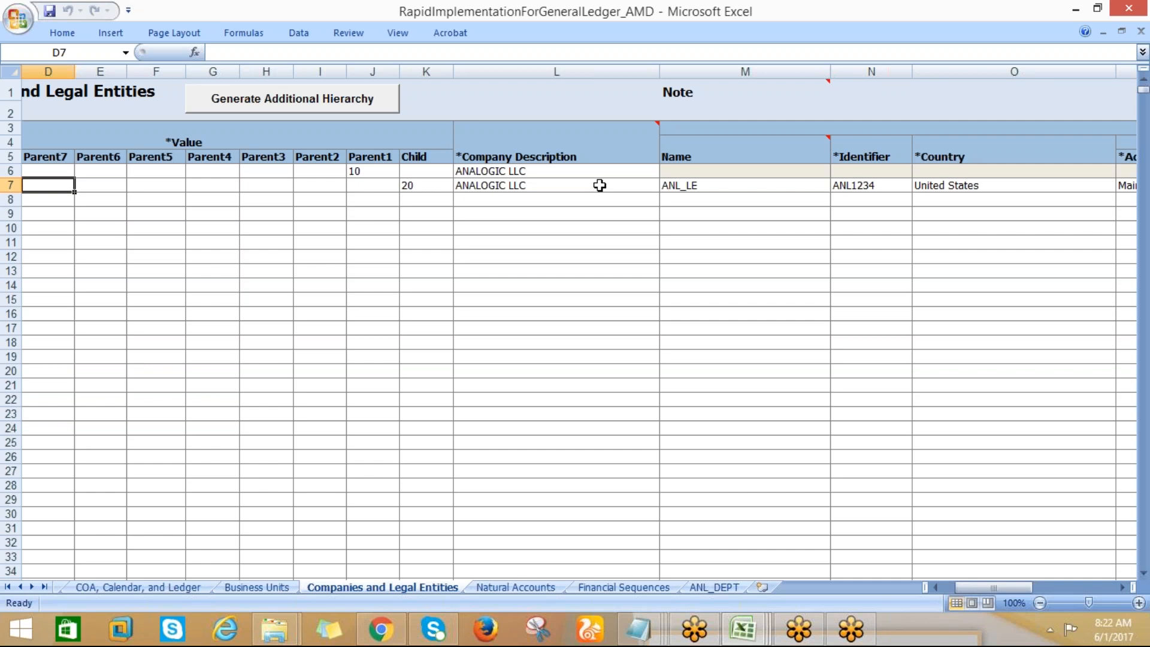
key("Down")
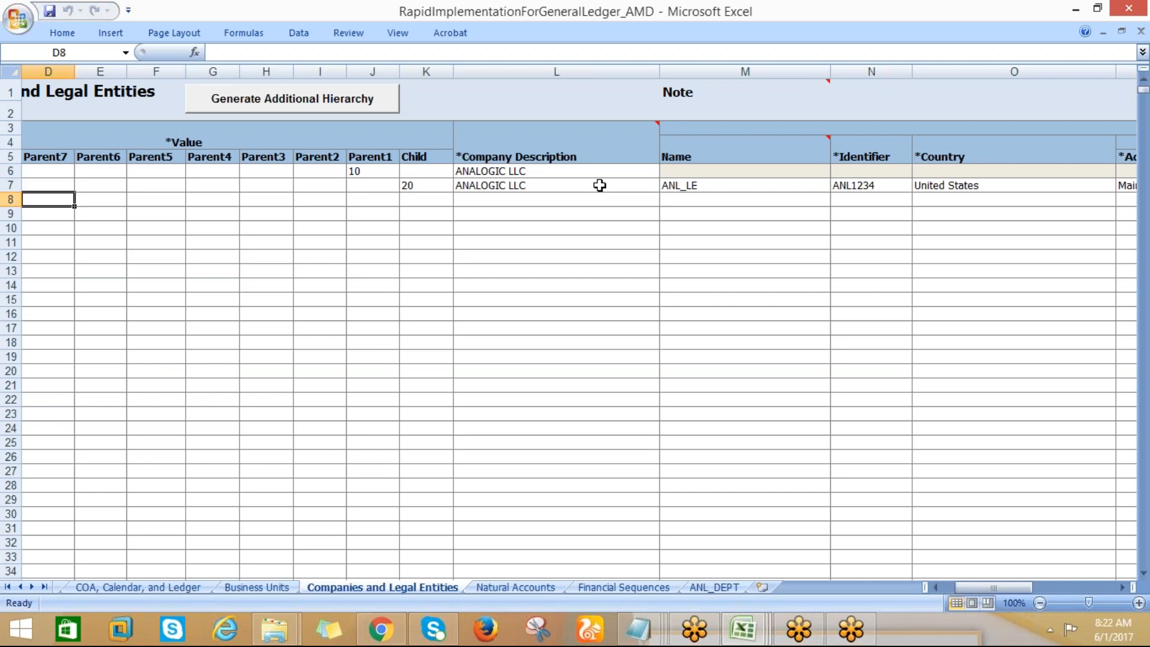
key("Left")
key("Left")
key("Left")
key("Right")
key("Right")
key("Right")
key("Right")
key("Right")
key("Right")
key("Right")
key("Right")
key("Right")
key("Right")
Compare the company descriptions in rows 6 and 7 and inspect the legal entity Name column for both rows
key("Right")
key("Right")
key("Left")
key("Left")
key("Up")
key("Up")
key("Right")
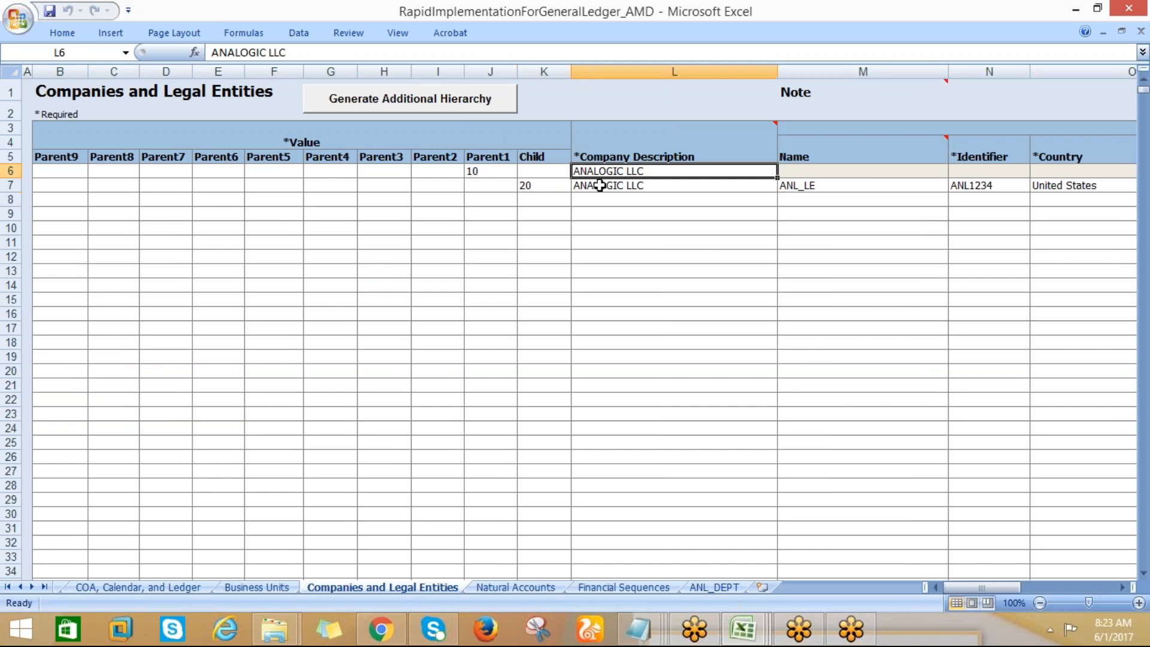
key("Down")
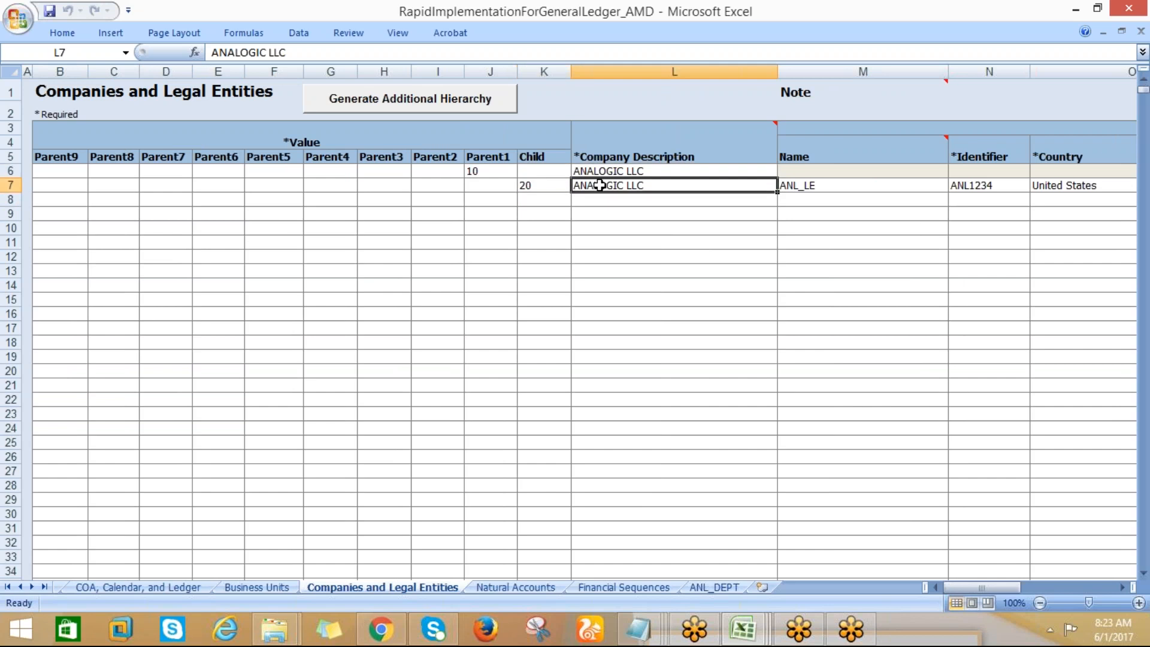
key("Right")
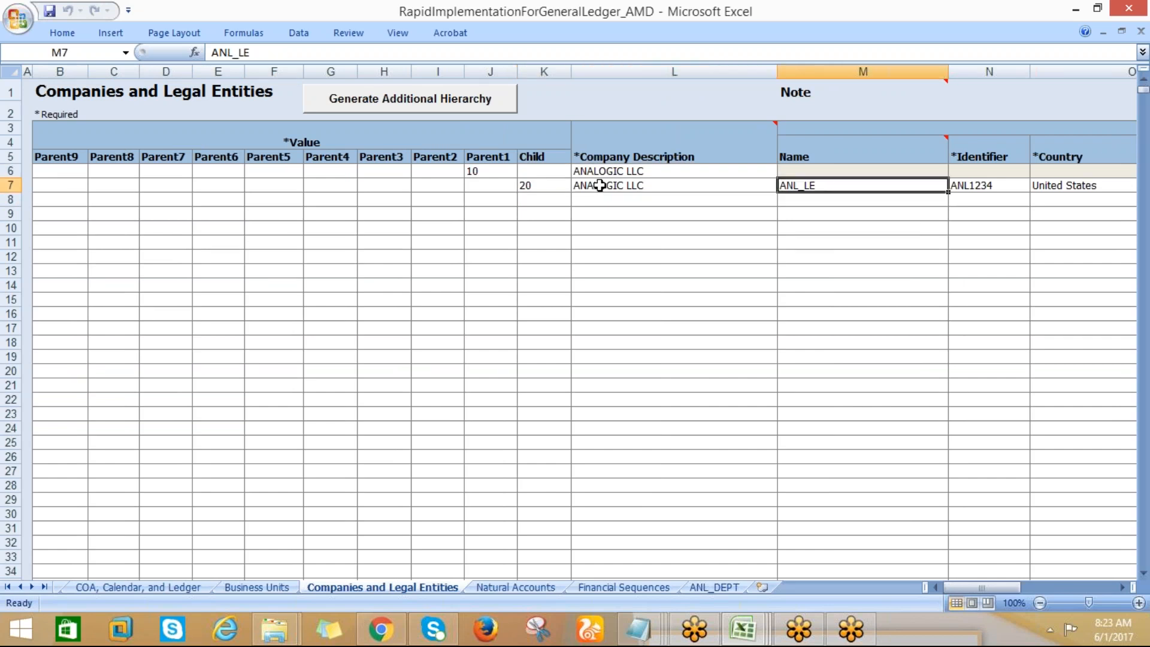
left_click(816, 171)
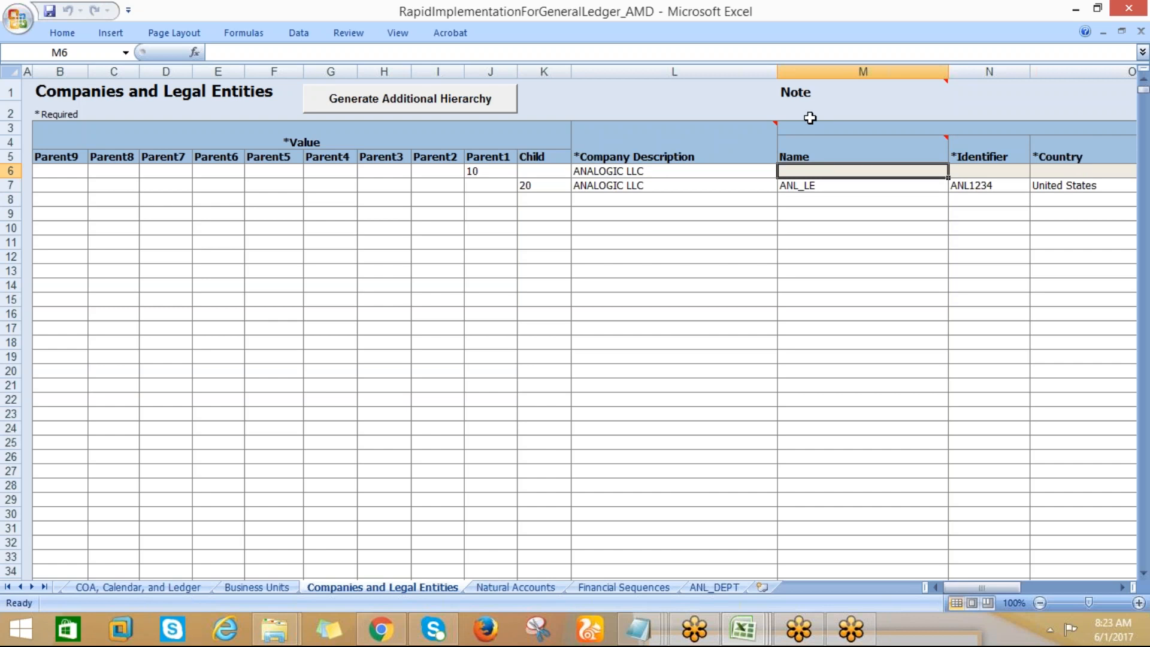
left_click(814, 71)
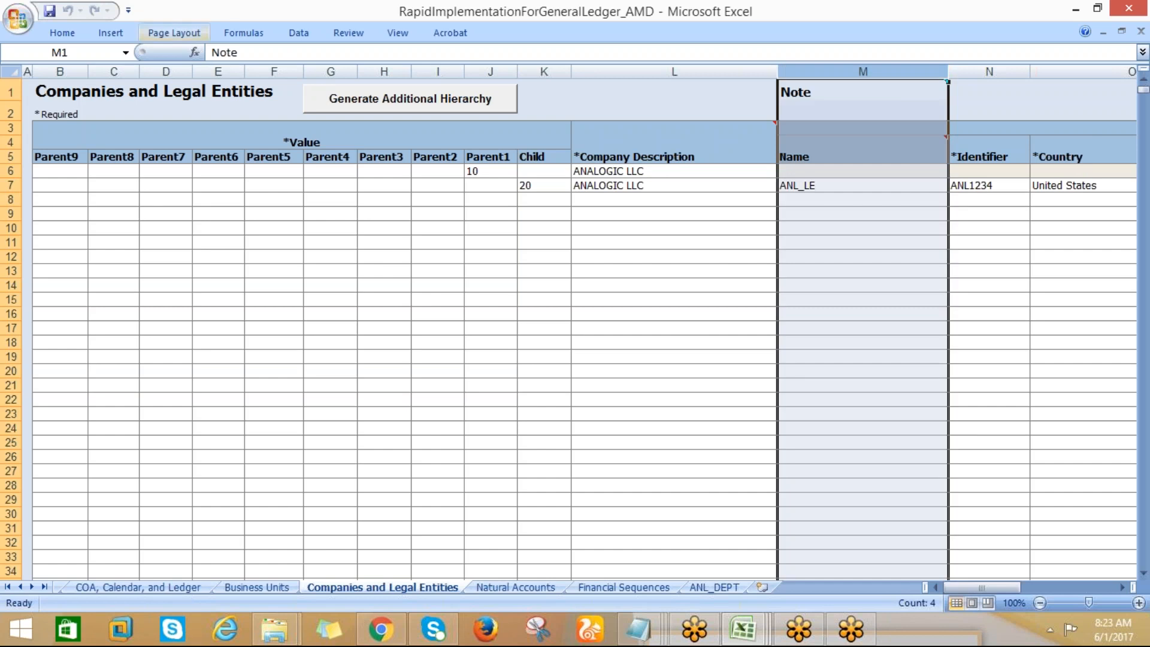
left_click(62, 34)
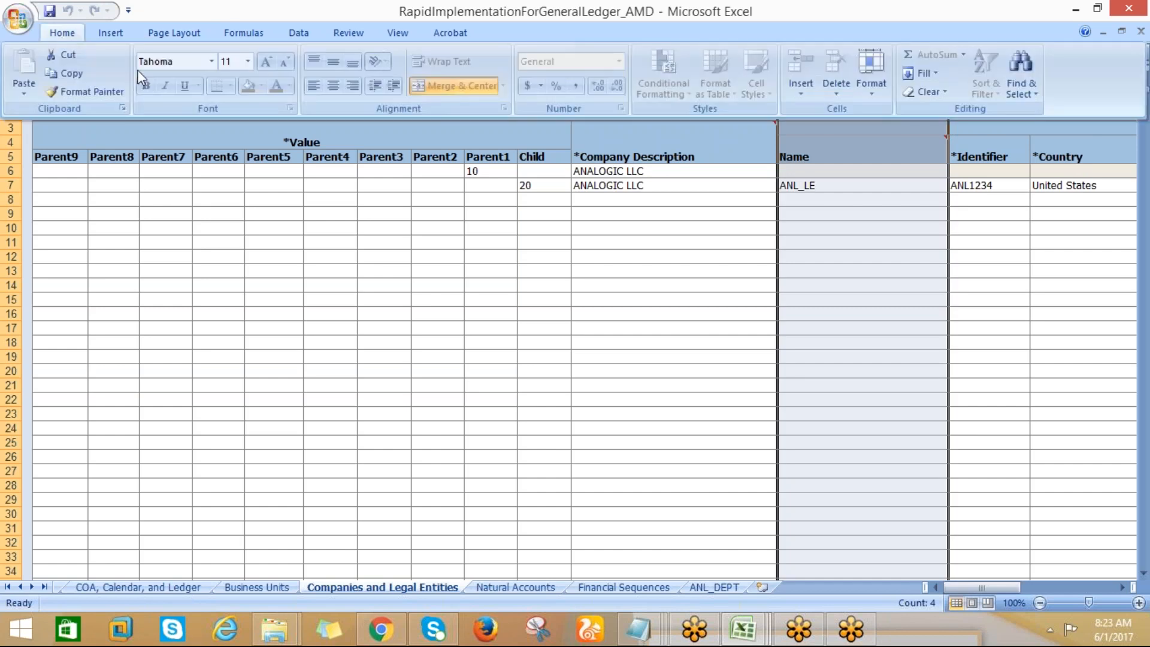
left_click(249, 197)
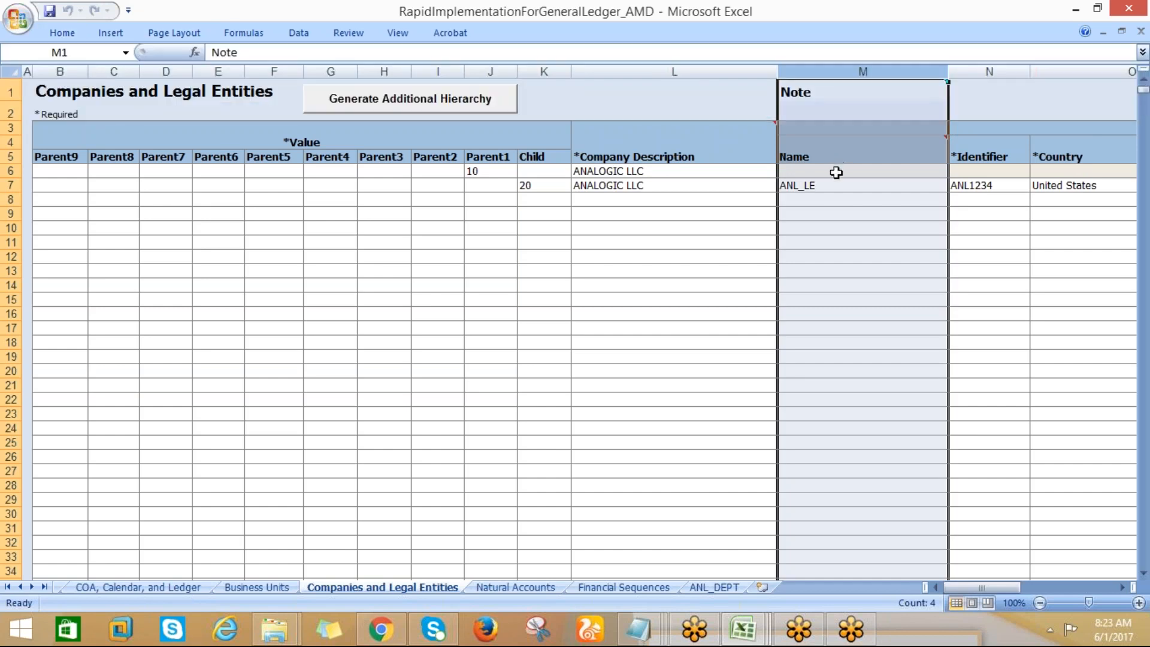
left_click(832, 185)
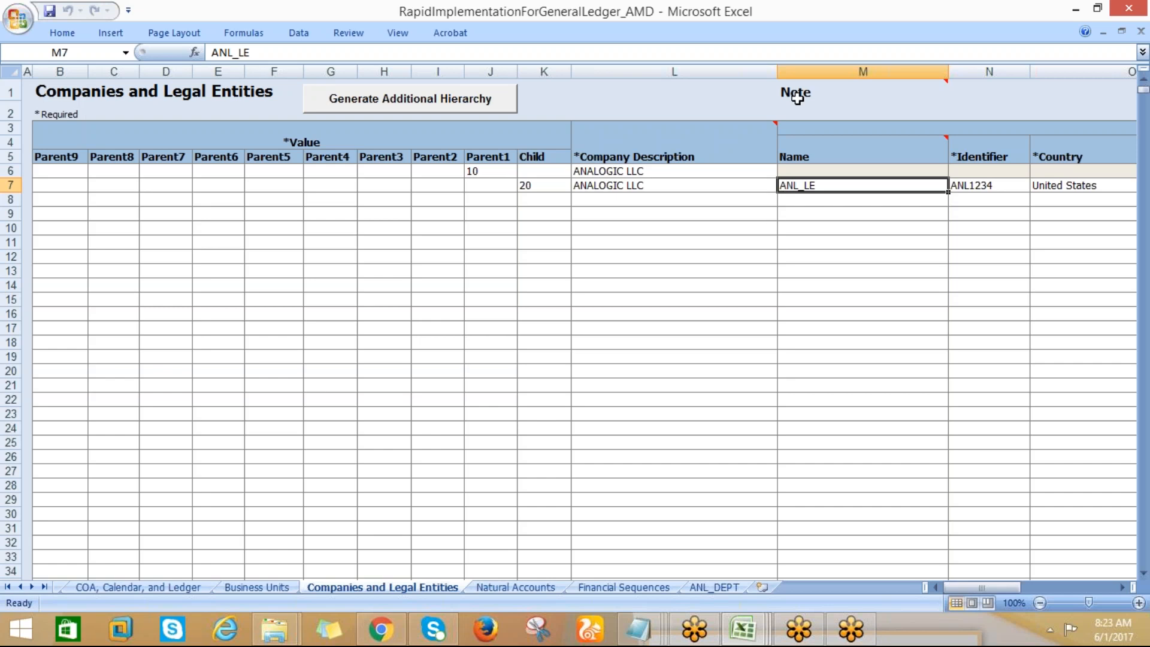
mouse_move(780, 91)
left_click(797, 78)
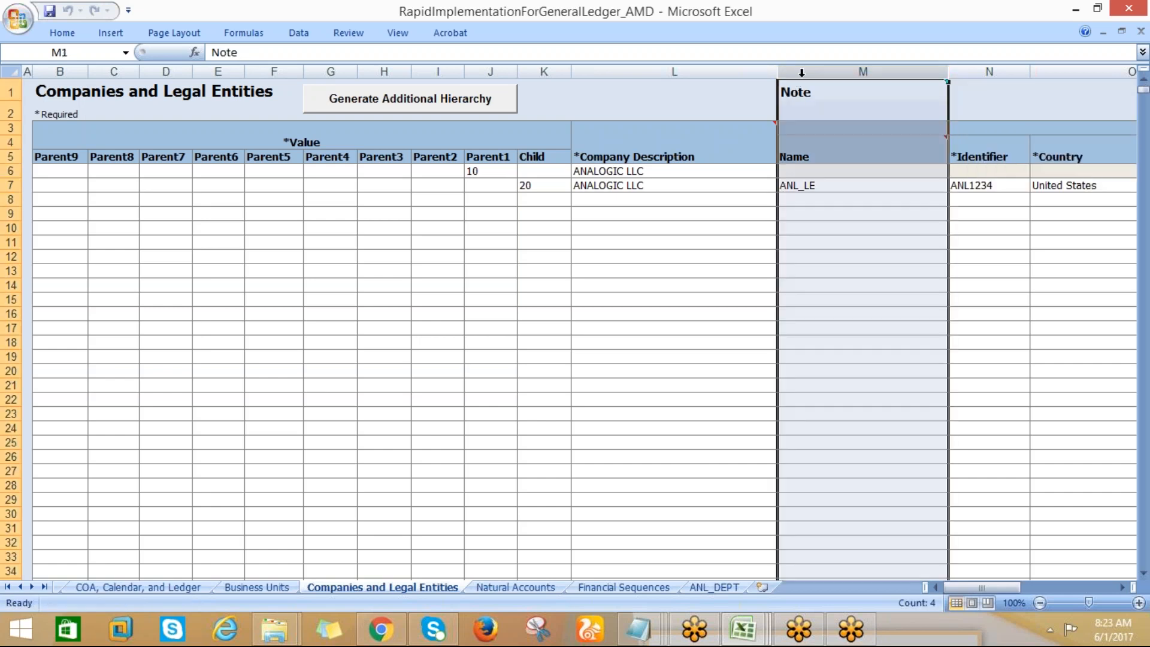
left_click(806, 186)
Review row 7's legal entity identifier, country, address, and registration number, and return to its Child value
key("Right")
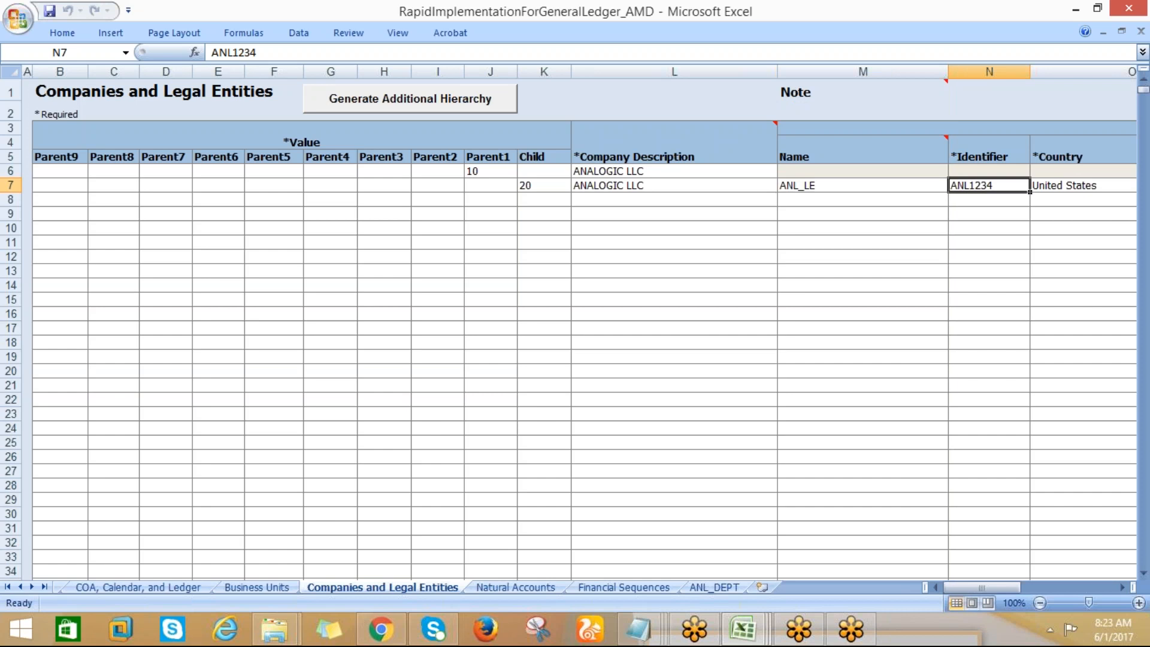
key("Right")
key("Right")
key("Right")
key("Right")
key("Right")
key("Right")
key("Right")
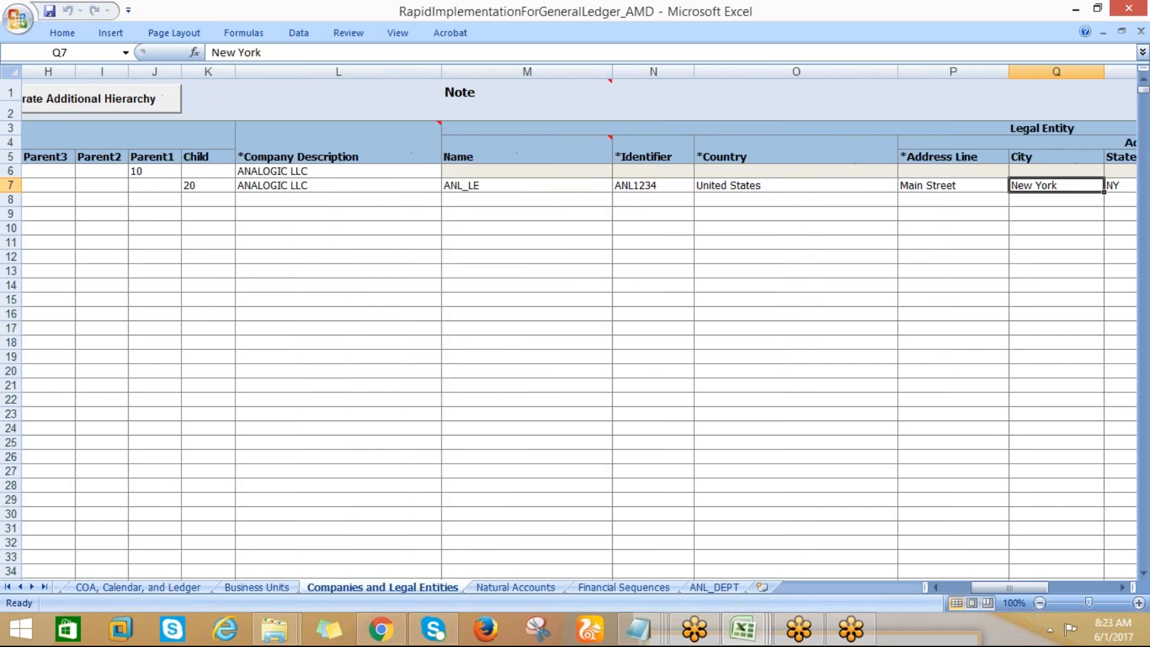
key("Right")
key("Right")
key("Right")
key("Right")
key("Right")
key("Left")
key("Left")
key("Left")
key("Left")
key("Left")
key("Left")
key("Left")
key("Left")
key("Left")
key("Left")
key("Left")
key("Left")
key("Left")
key("Left")
key("Left")
key("Left")
key("Left")
key("Left")
key("Left")
key("Right")
key("Right")
key("Right")
key("Right")
key("Right")
key("Right")
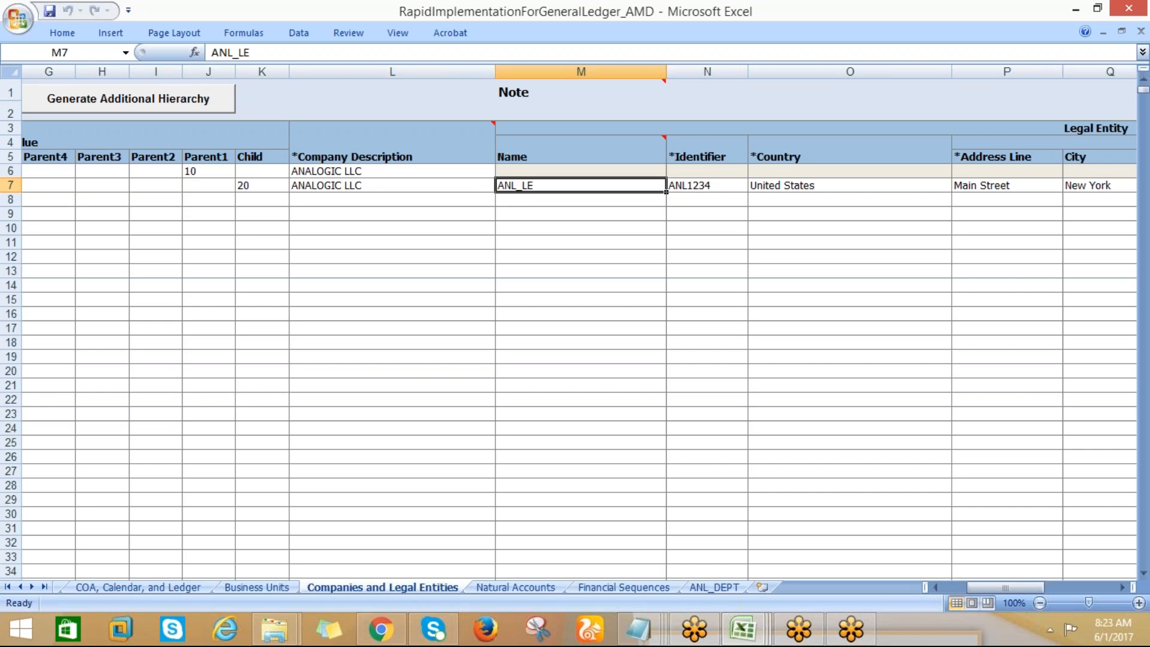
key("Right")
key("Right")
key("Right")
key("Right")
key("Right")
key("Right")
key("Right")
key("Right")
key("Right")
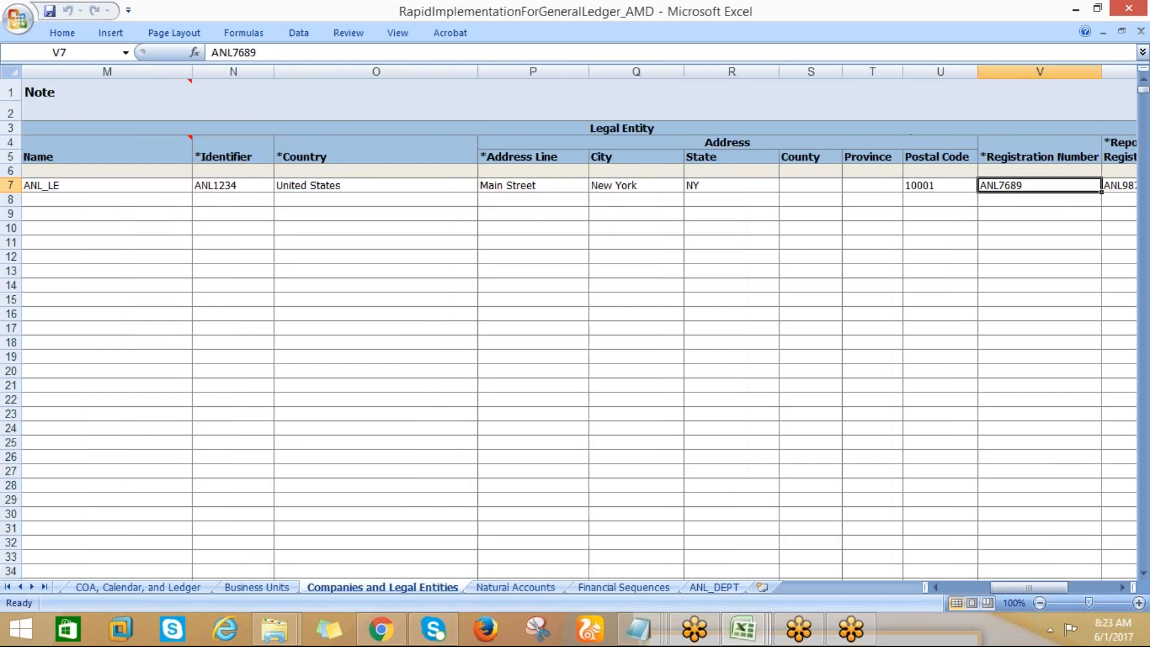
key("Left")
key("Left")
key("Left")
key("Left")
key("Left")
key("Left")
key("Left")
key("Left")
key("Left")
key("Left")
key("Left")
key("Left")
key("Left")
key("Left")
key("Left")
key("Left")
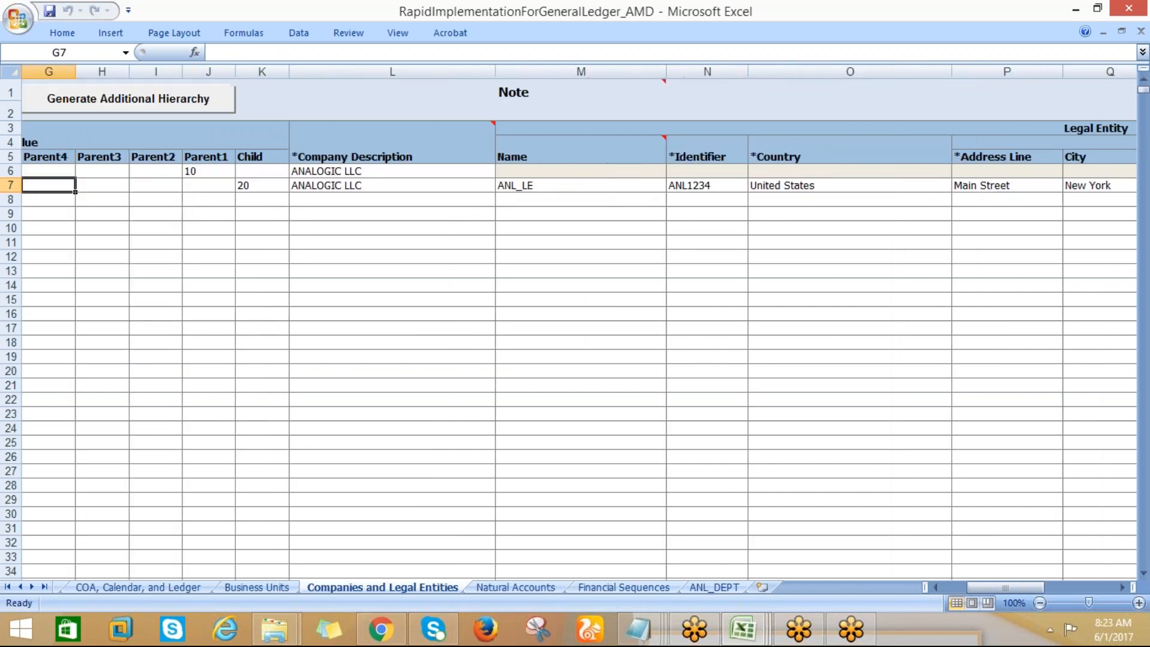
key("Right")
key("Right")
key("Right")
key("Right")
key("Right")
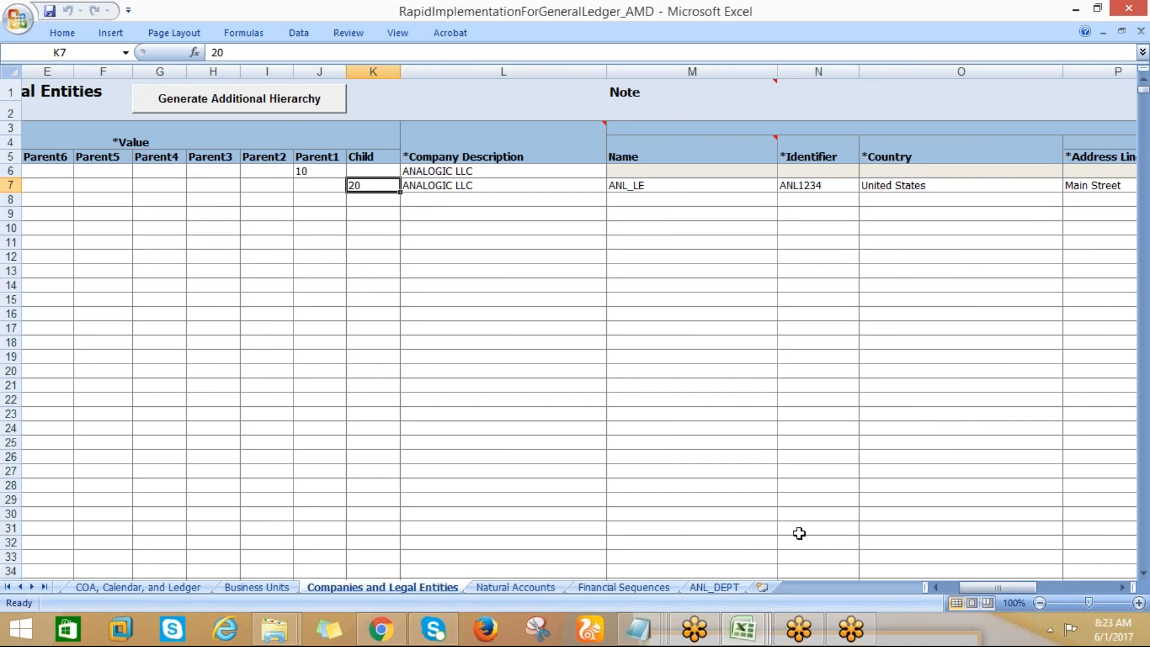
Check the parent and child values on the Natural Accounts and ANL_DEPT sheets and return to Companies and Legal Entities
left_click(505, 588)
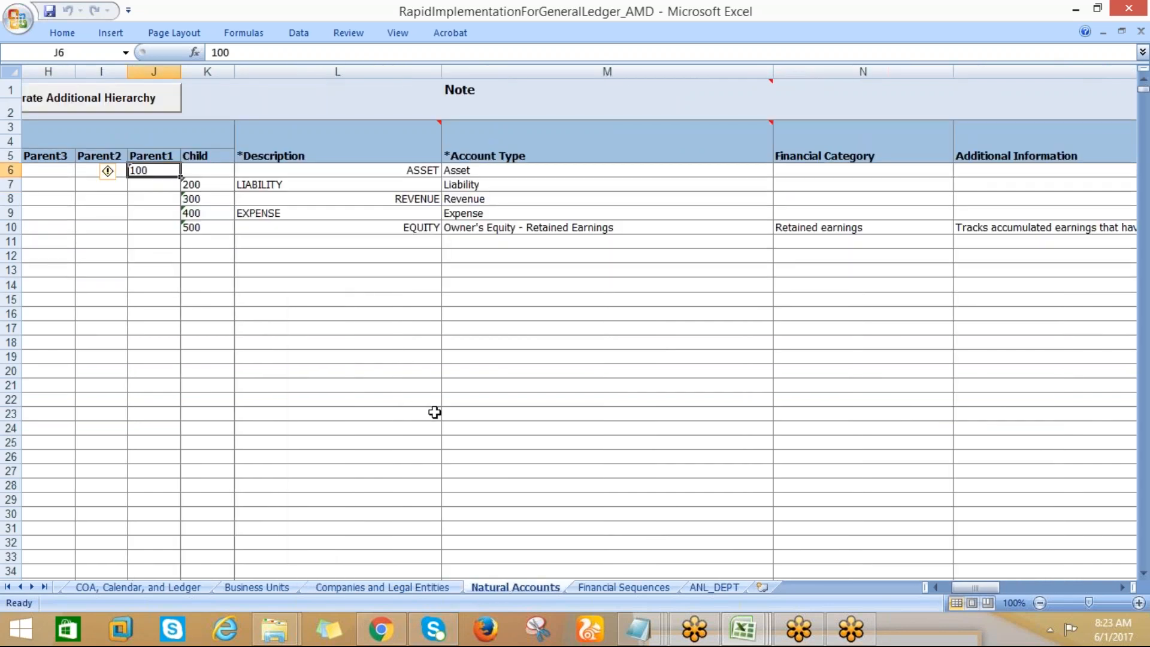
left_click(700, 590)
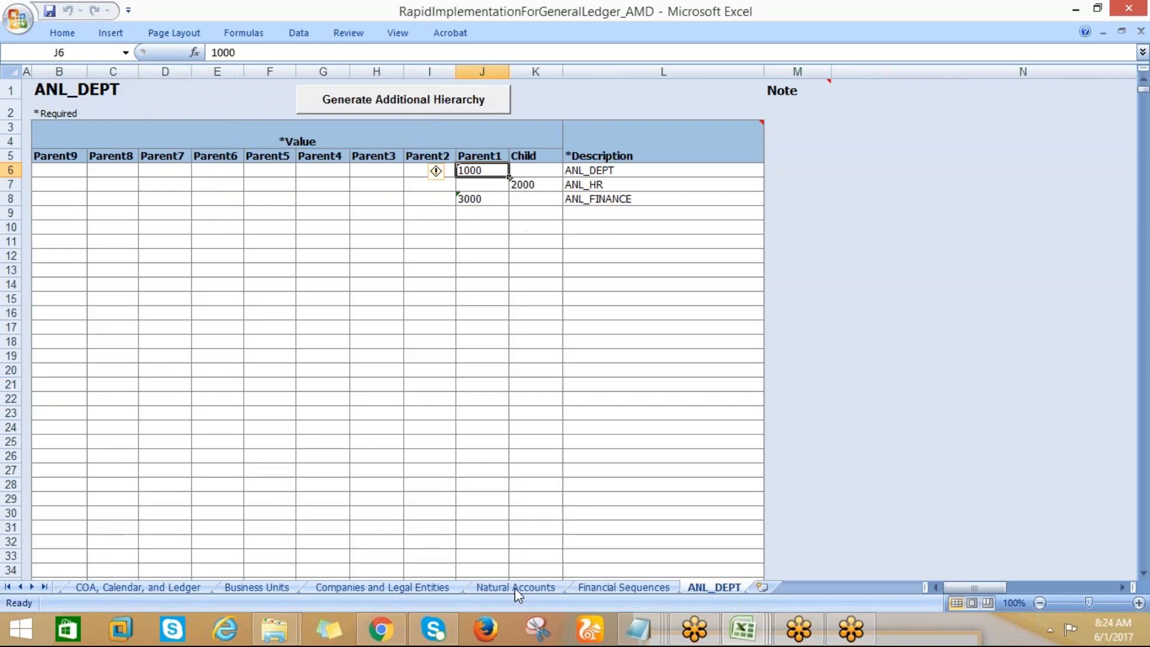
left_click(324, 589)
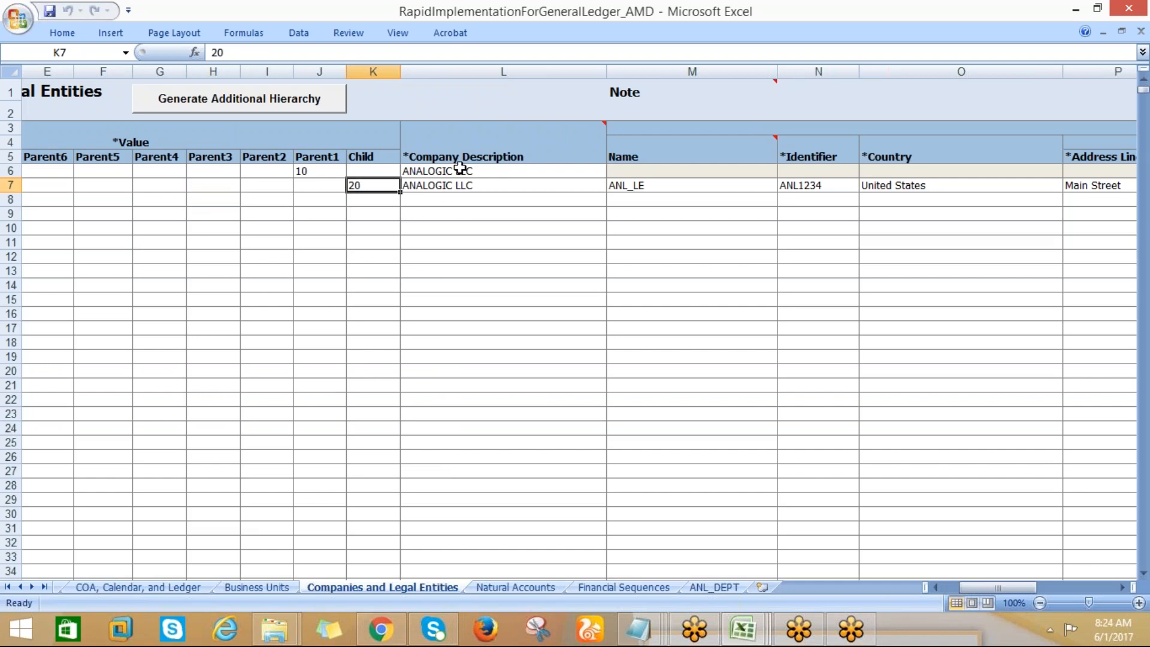
Review the Value and Company Description columns, comparing the parent entry in row 6 with the child entry in row 7
left_click(128, 137)
left_click_drag(128, 137, 605, 318)
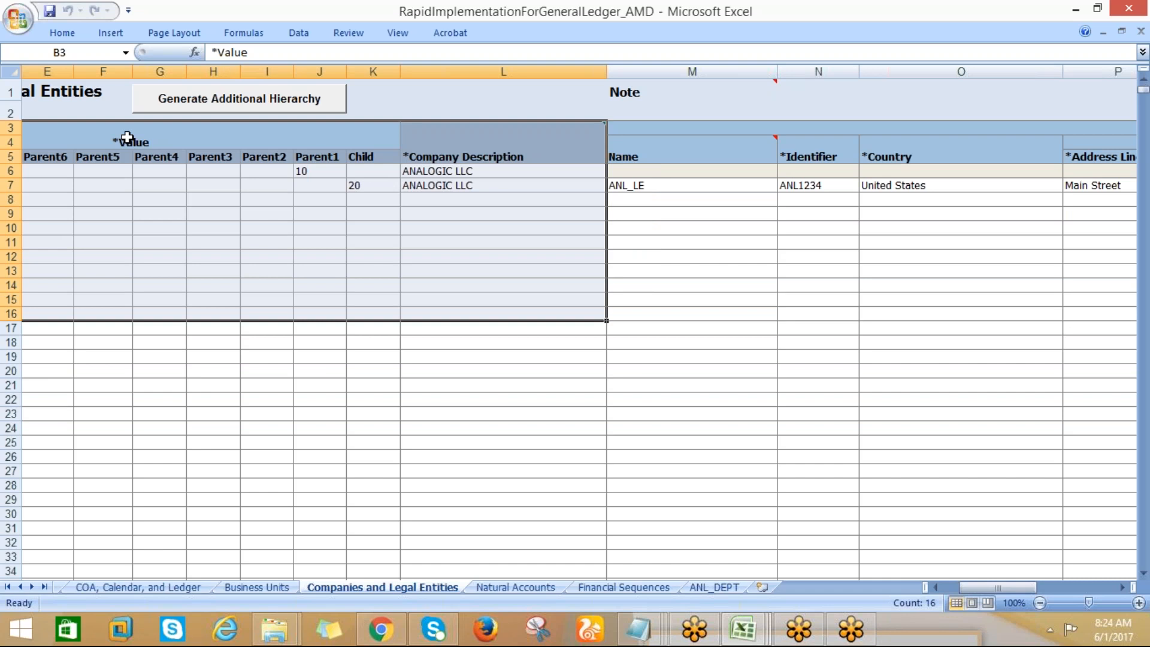
left_click(347, 150)
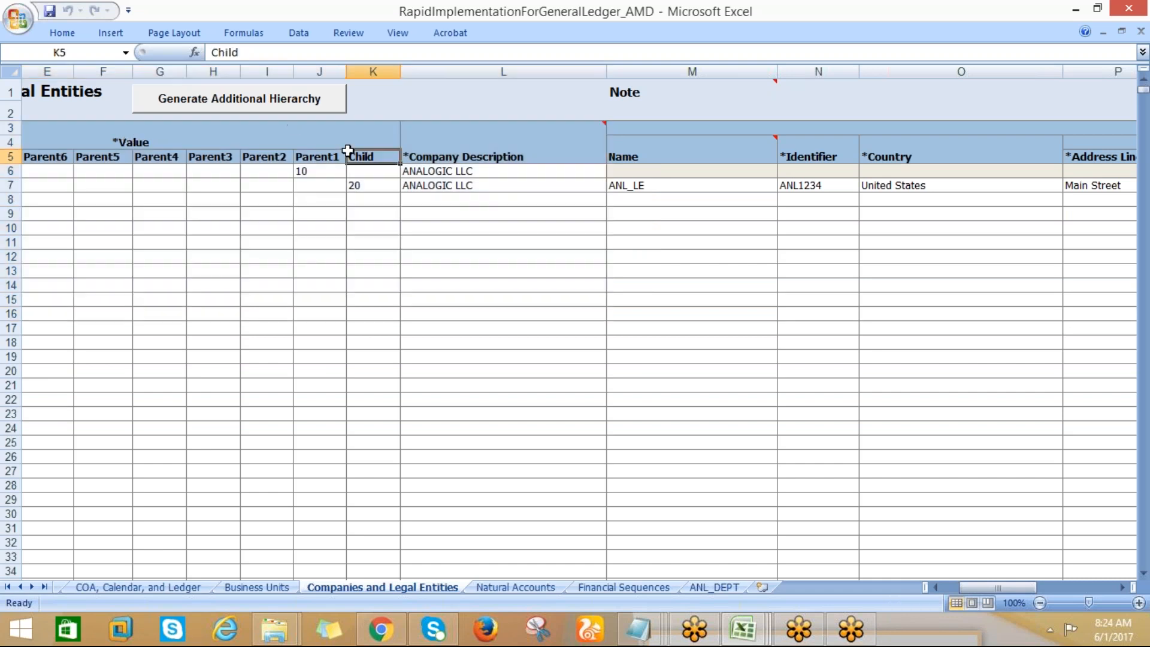
left_click(426, 173)
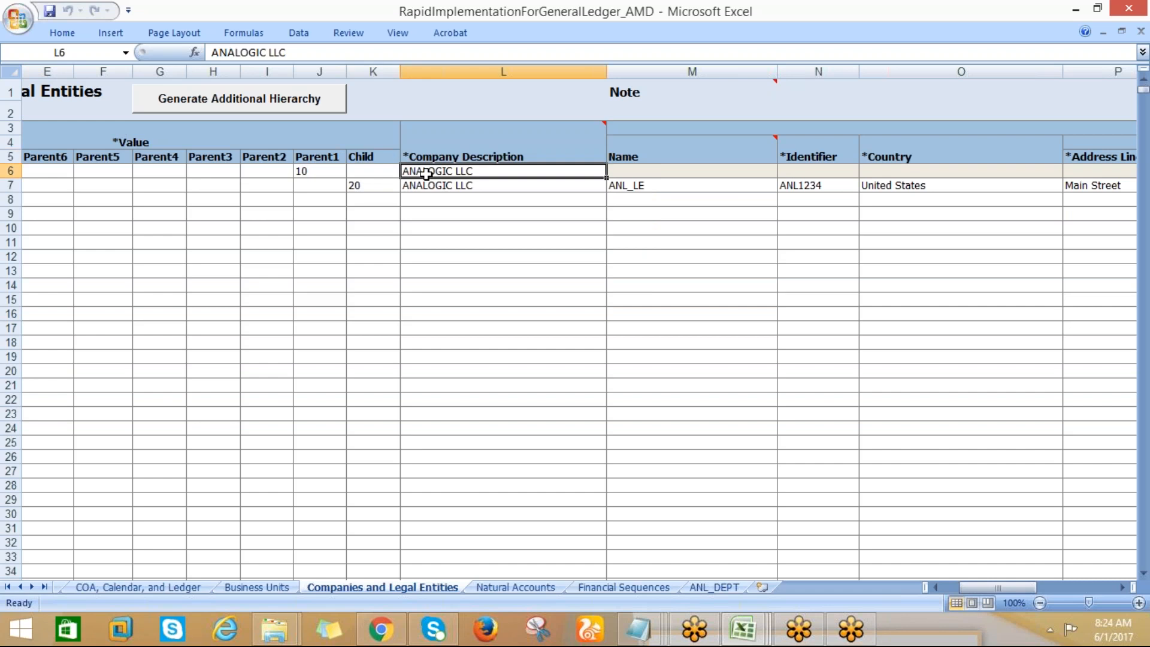
key("Down")
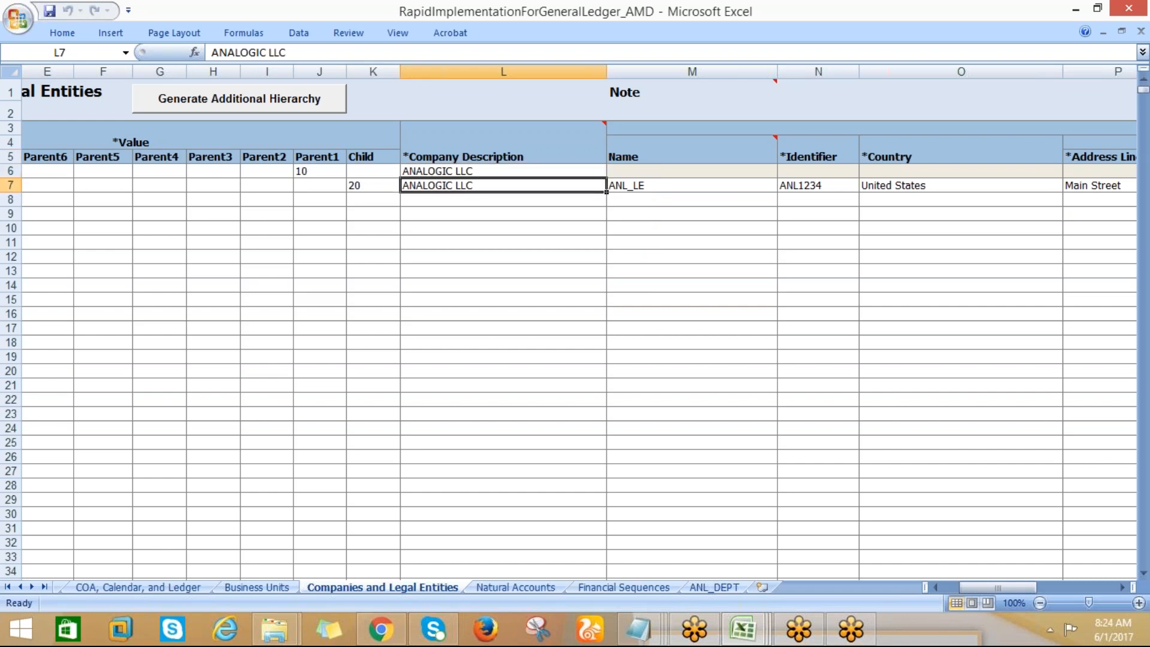
left_click(318, 171)
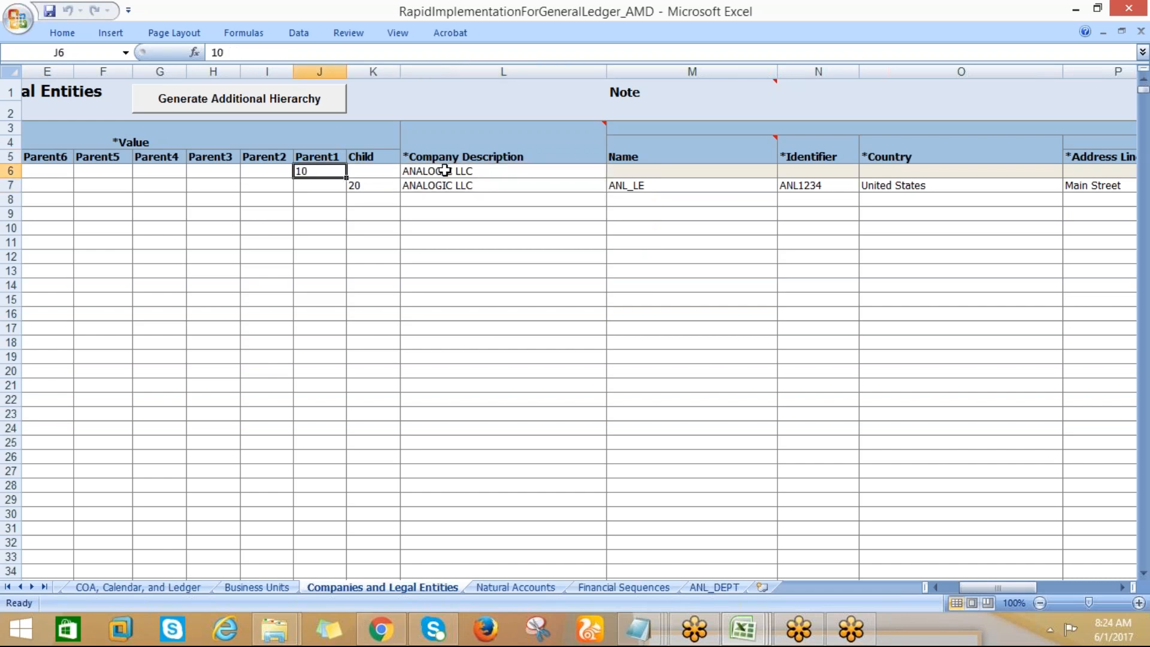
left_click(437, 186)
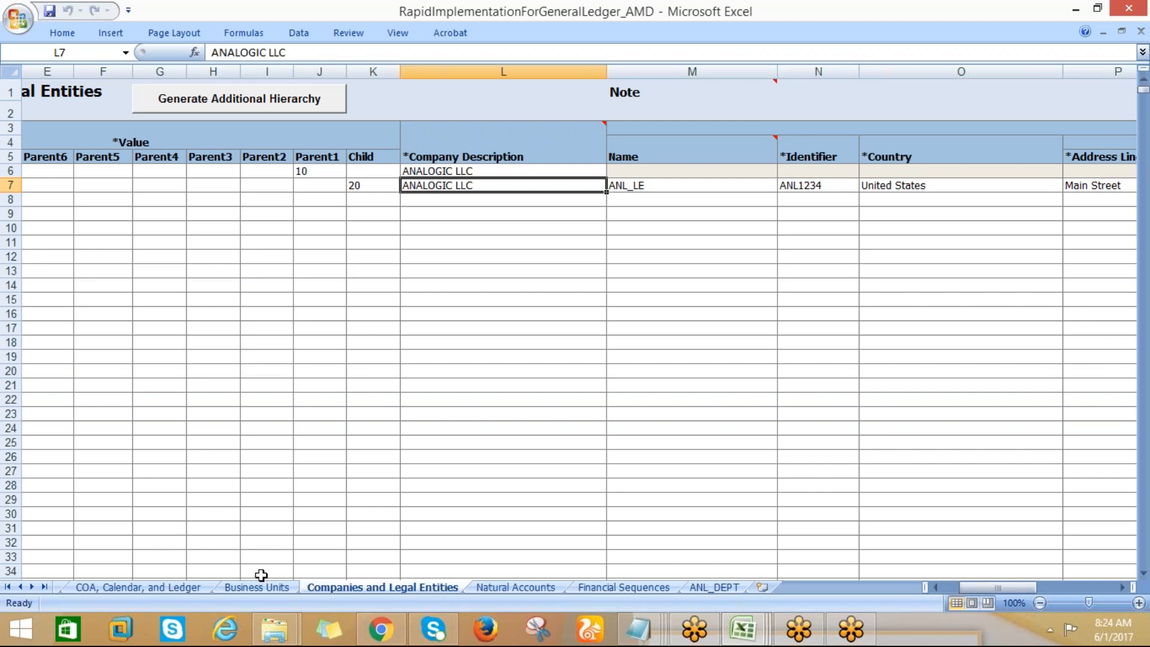
Compare parent and child values on the Natural Accounts, Companies and Legal Entities, and ANL_DEPT sheets, and return to COA, Calendar, and Ledger
left_click(550, 588)
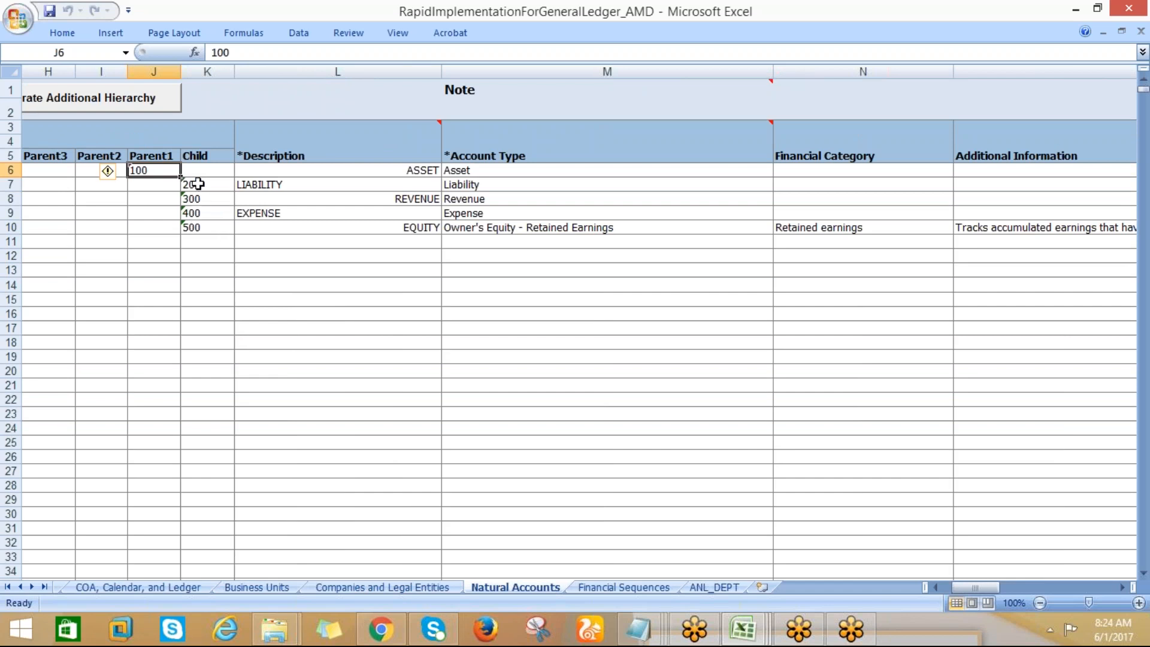
left_click_drag(198, 184, 197, 228)
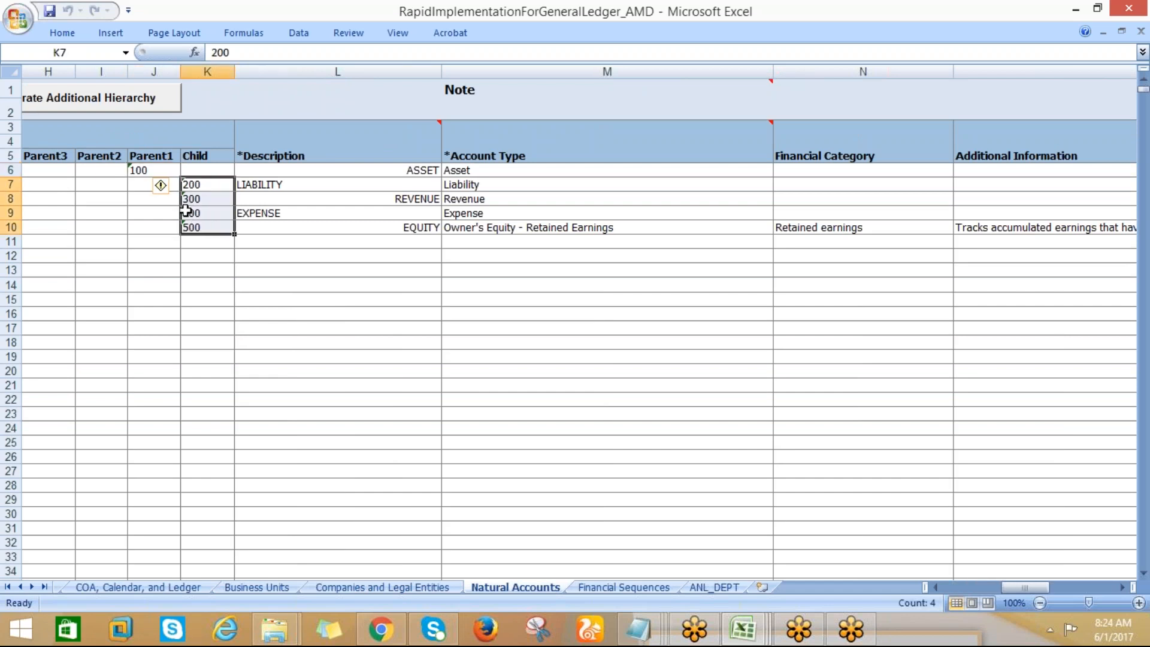
left_click(135, 169)
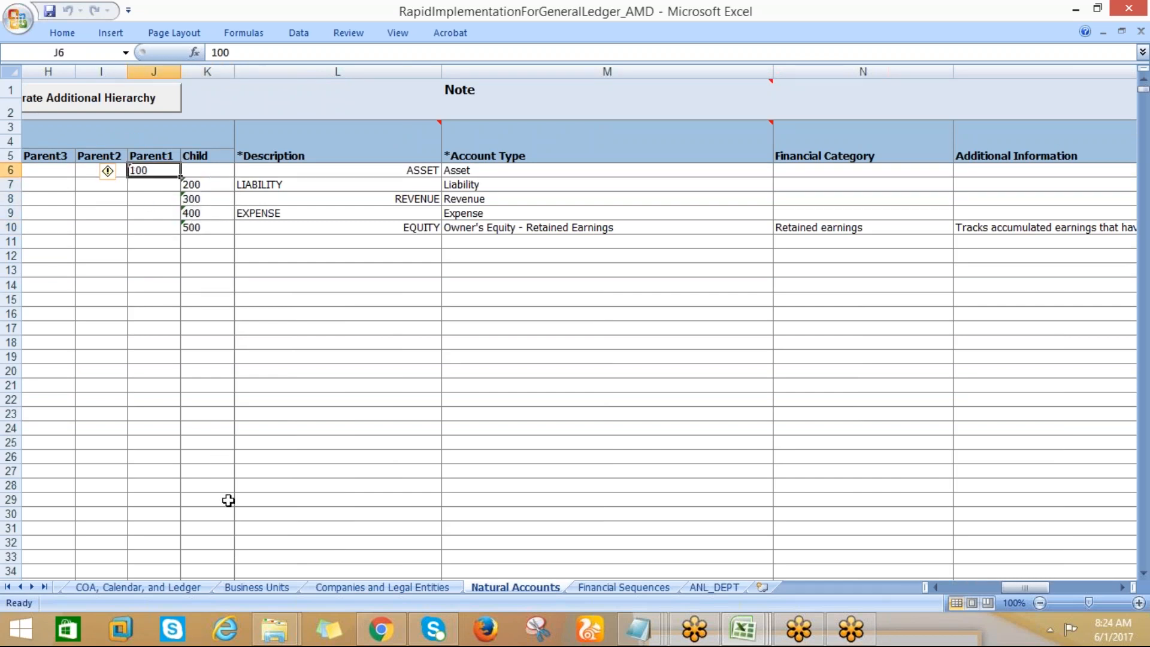
left_click(347, 586)
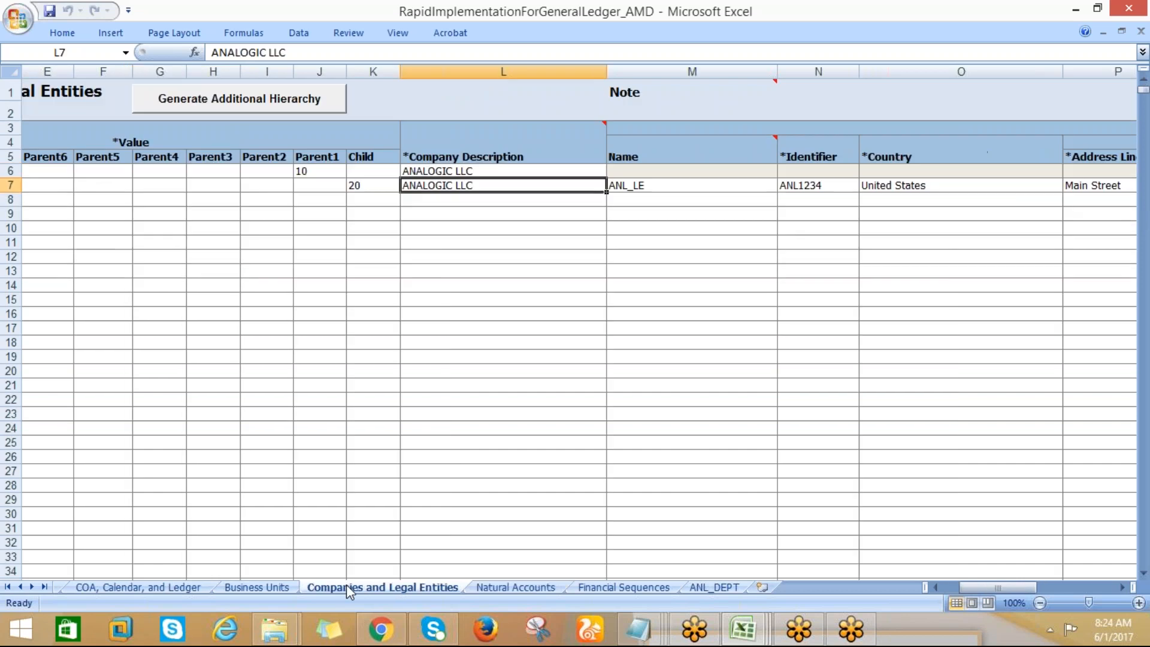
left_click(353, 186)
left_click(309, 170)
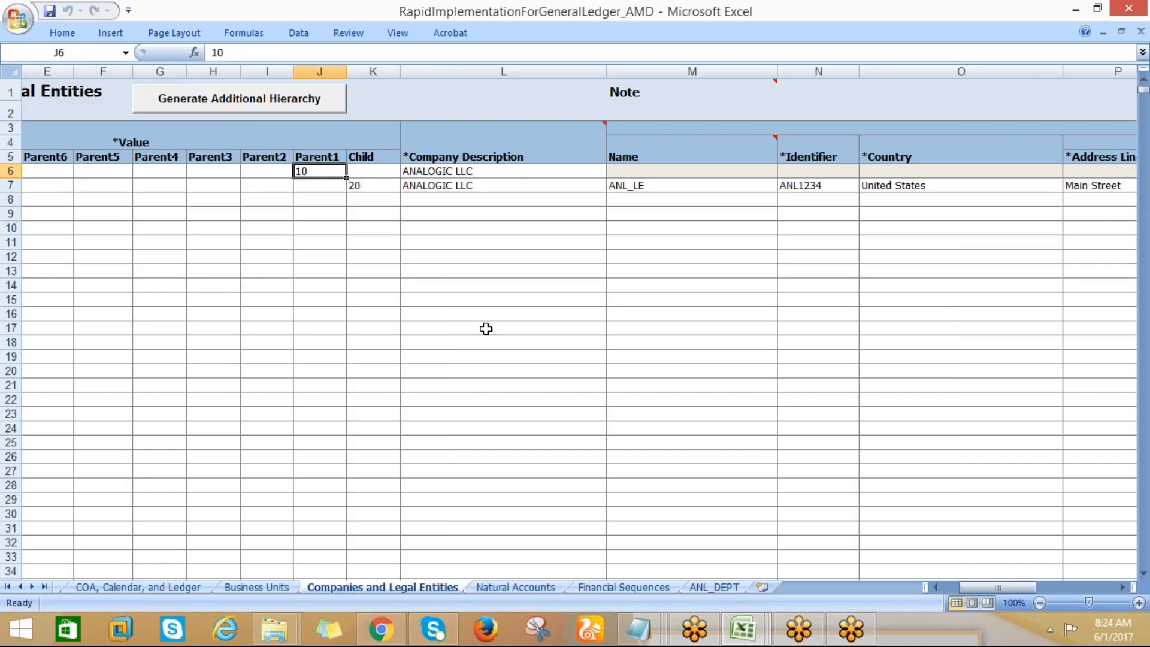
left_click(697, 587)
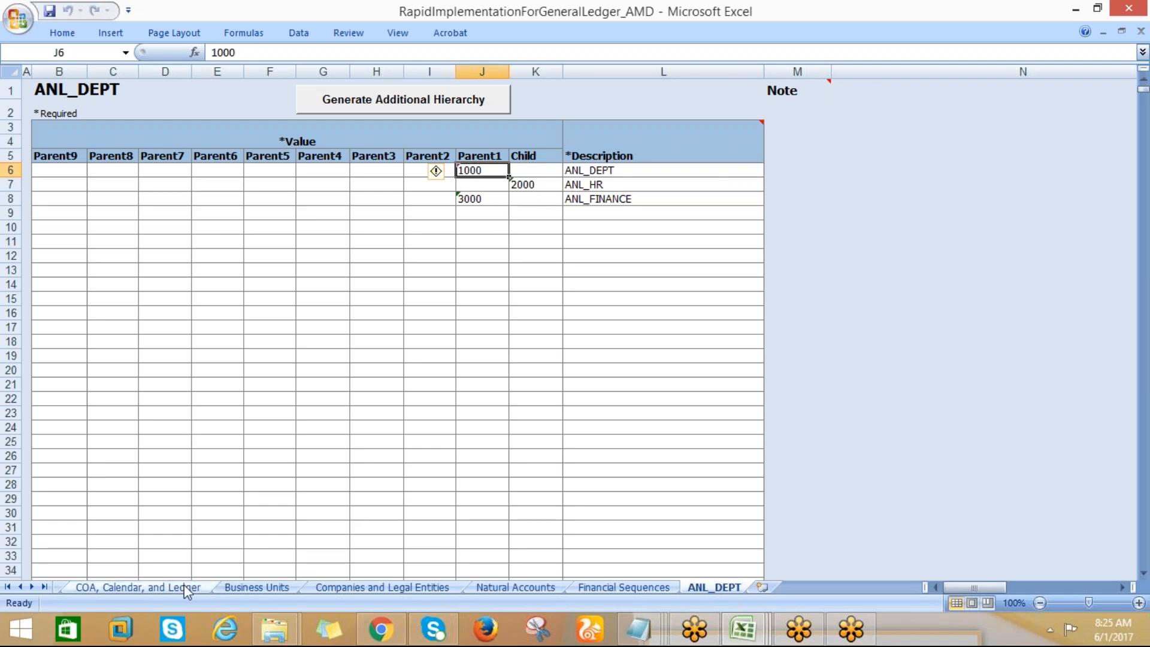
left_click(169, 590)
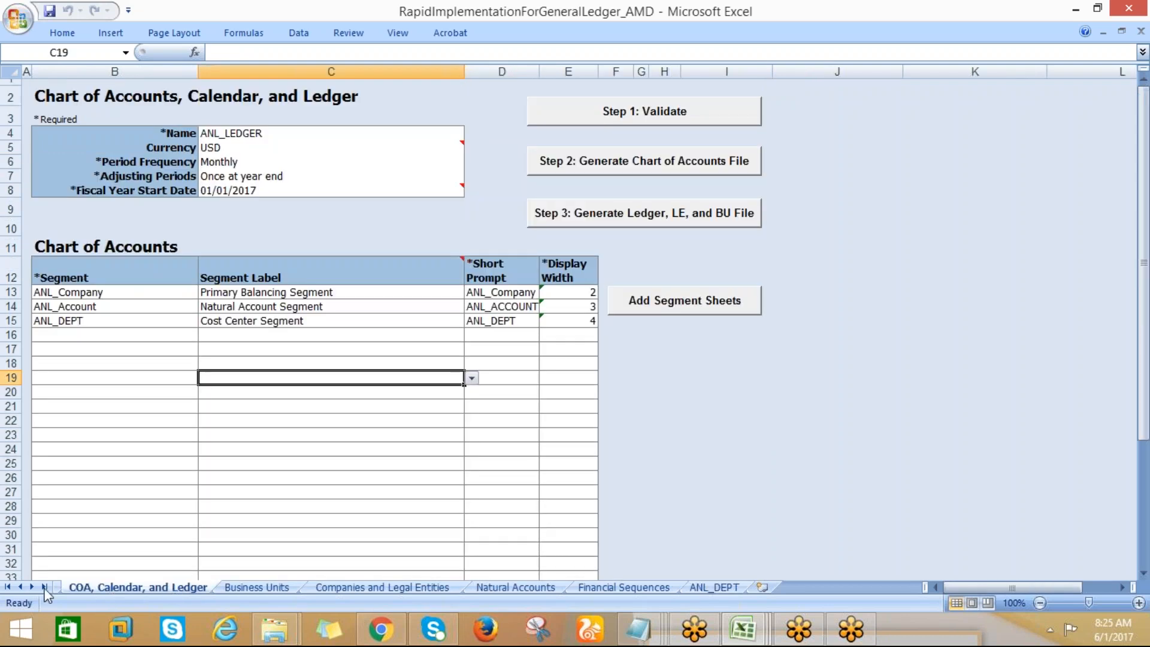
Switch to Chrome, close the Define Common Financials Configuration task list, and return to Excel to save the RapidImplementationForGeneralLedger_AMD workbook
left_click(383, 632)
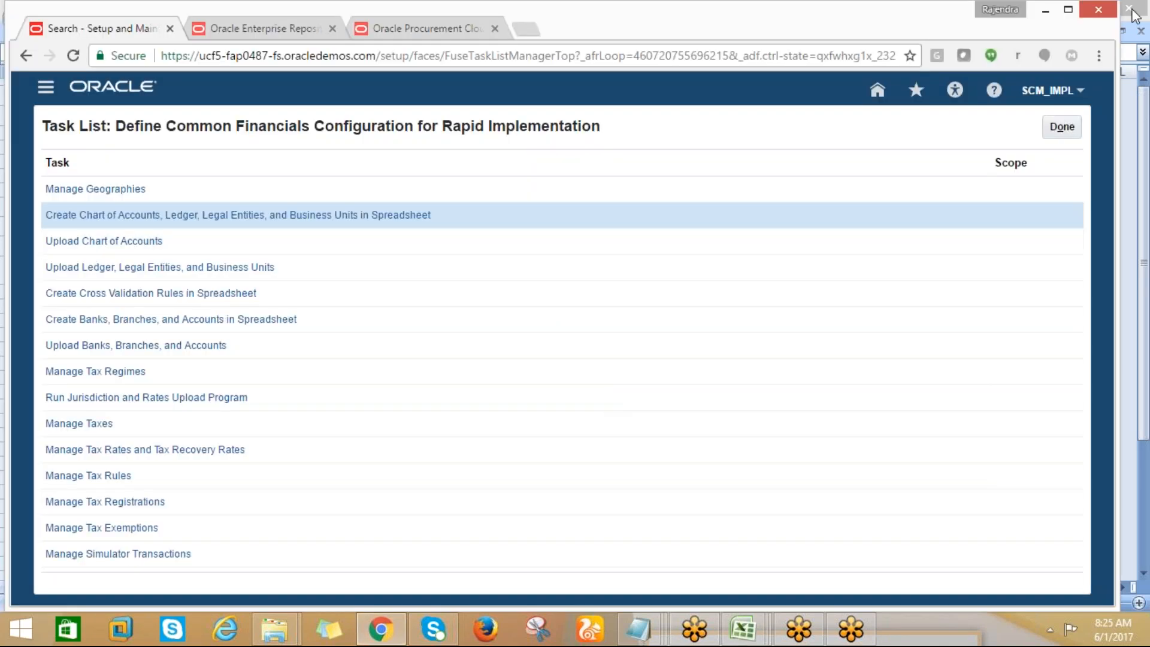
left_click(1073, 127)
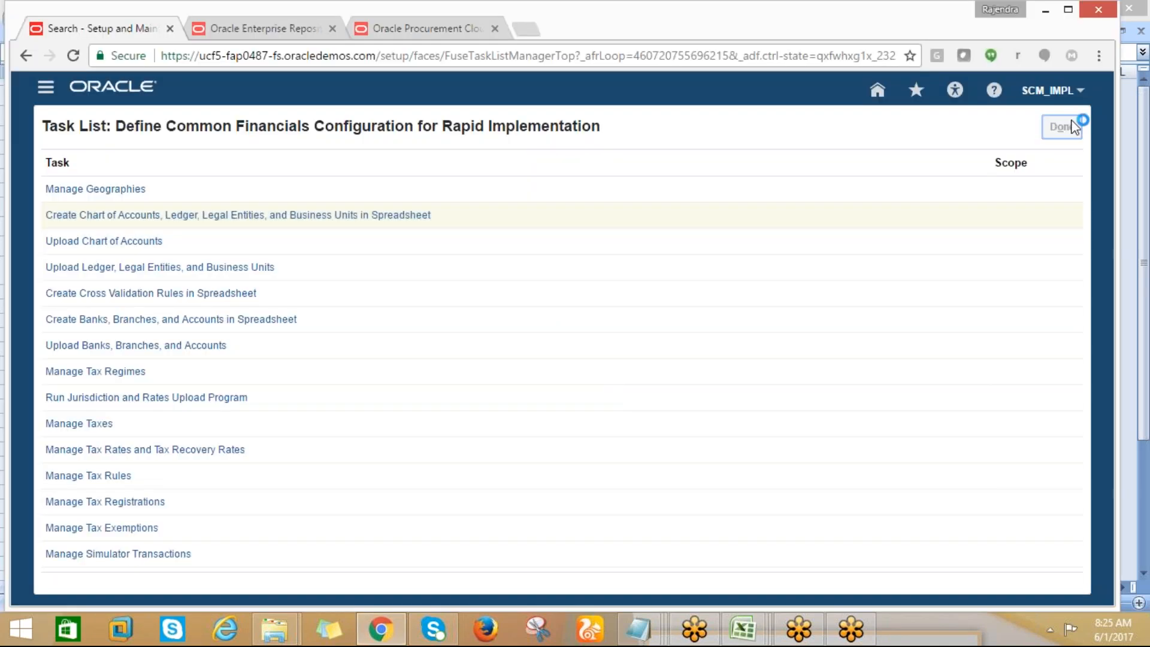
mouse_move(743, 629)
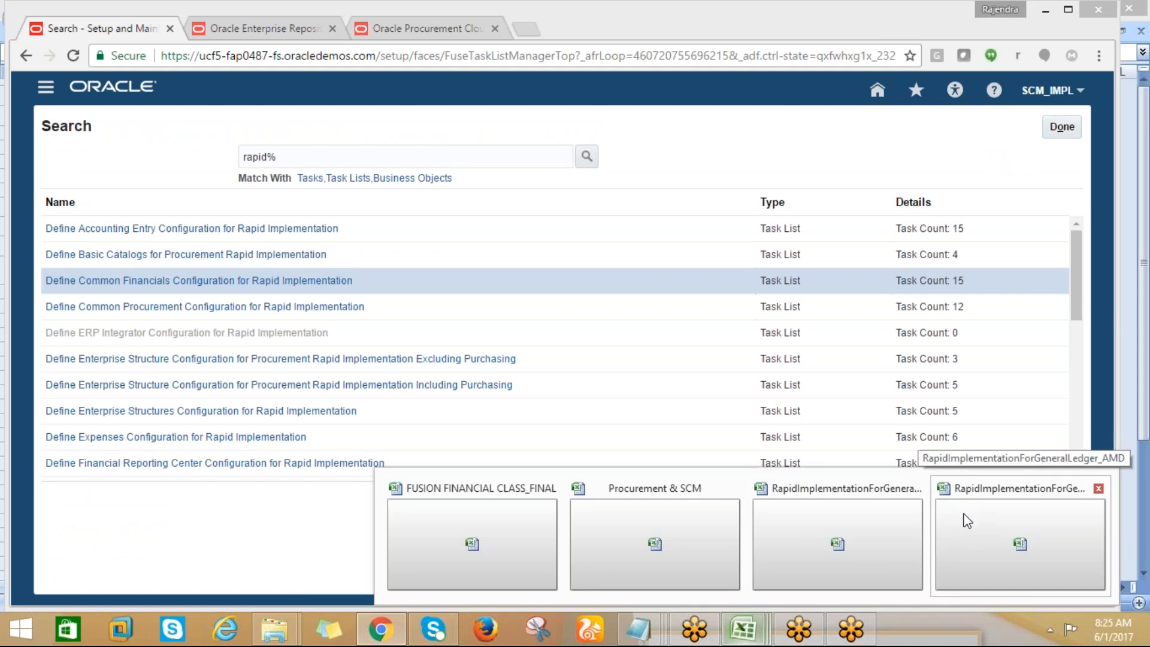
left_click(986, 503)
left_click(783, 459)
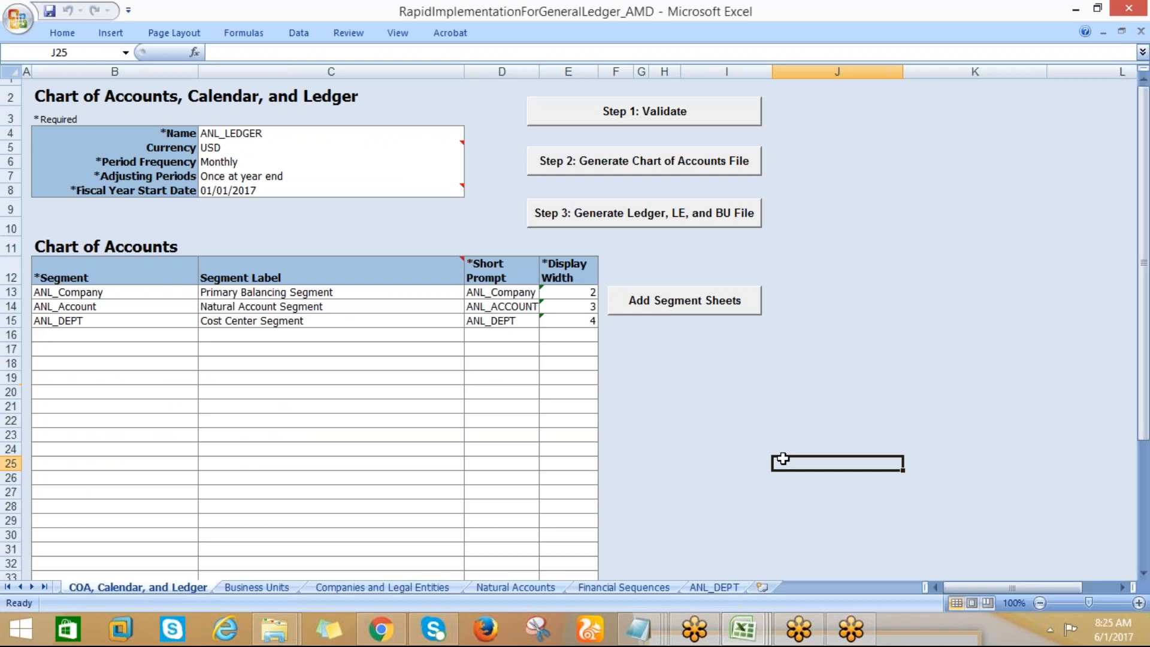
key("ctrl+s")
Switch to Chrome and search the setup tasks for UPLOAD%
left_click(381, 629)
left_click_drag(325, 165, 239, 168)
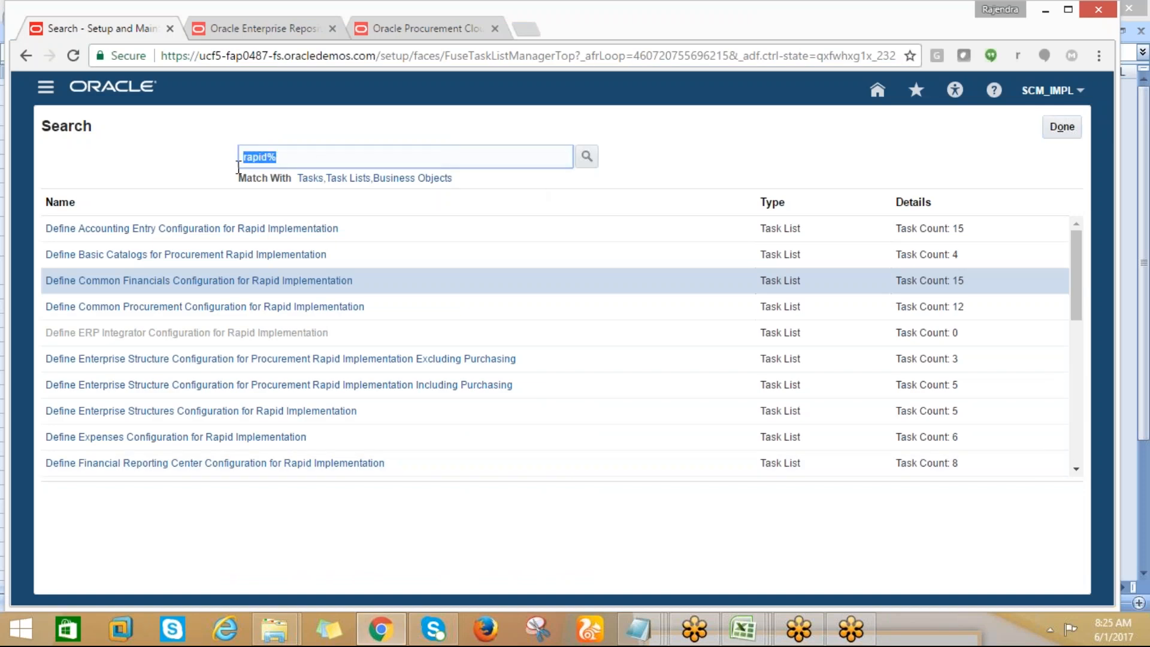
type("UPLOAD%")
left_click(587, 156)
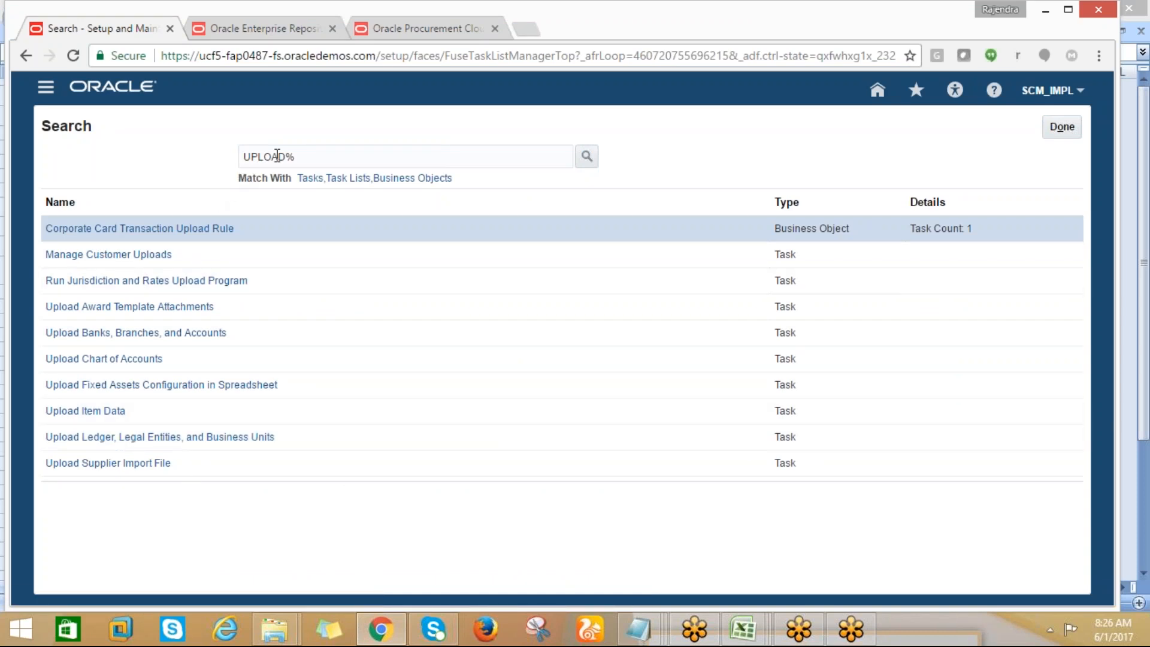
Narrow the task search to UPLOAD%Ent% and open the Upload Ledger, Legal Entities, and Business Units task
left_click(301, 158)
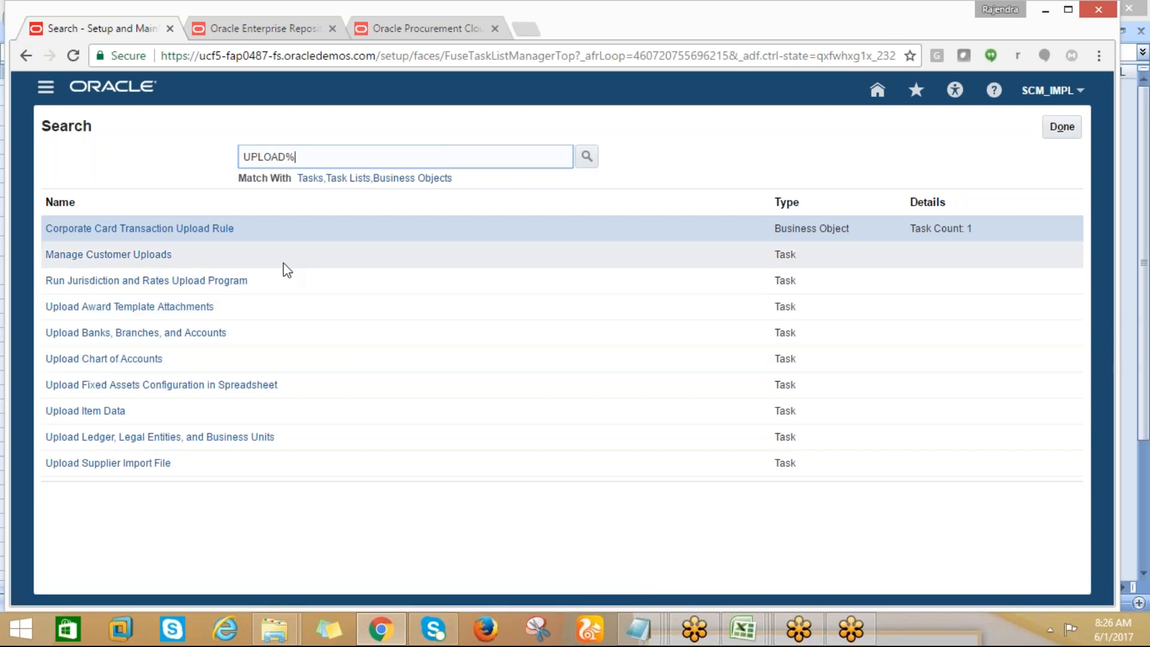
type("Ent%")
left_click(586, 156)
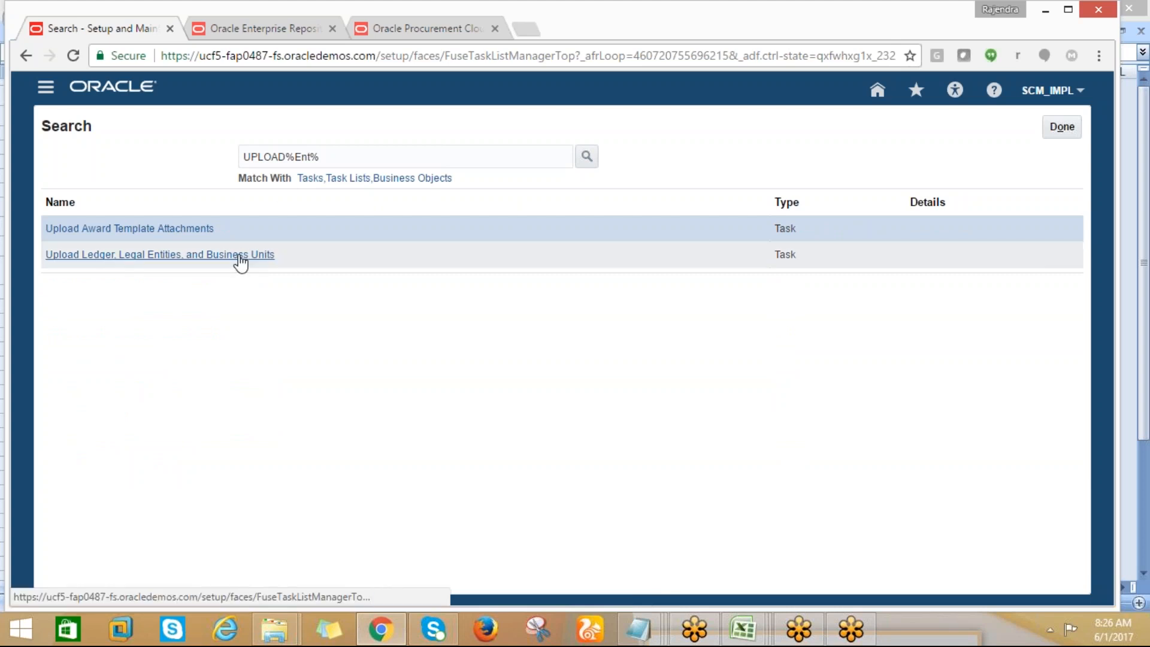
left_click(241, 257)
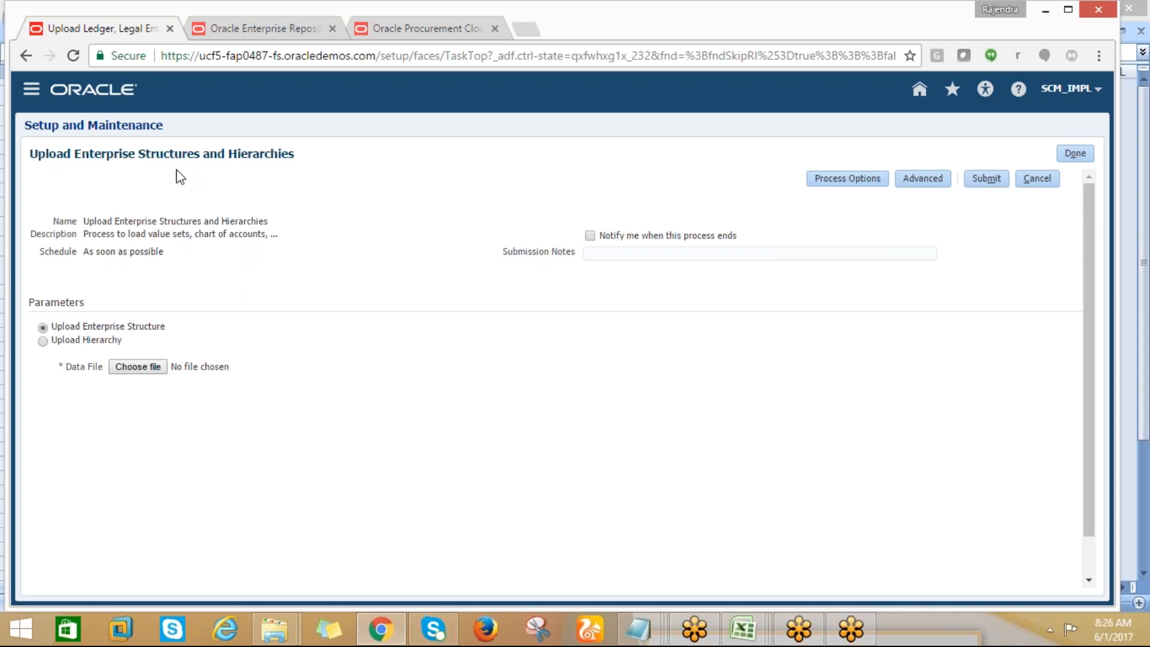
Choose RapidImplementationForGeneralLedger_AMD from the Desktop as the data file for the enterprise structure upload
left_click(139, 368)
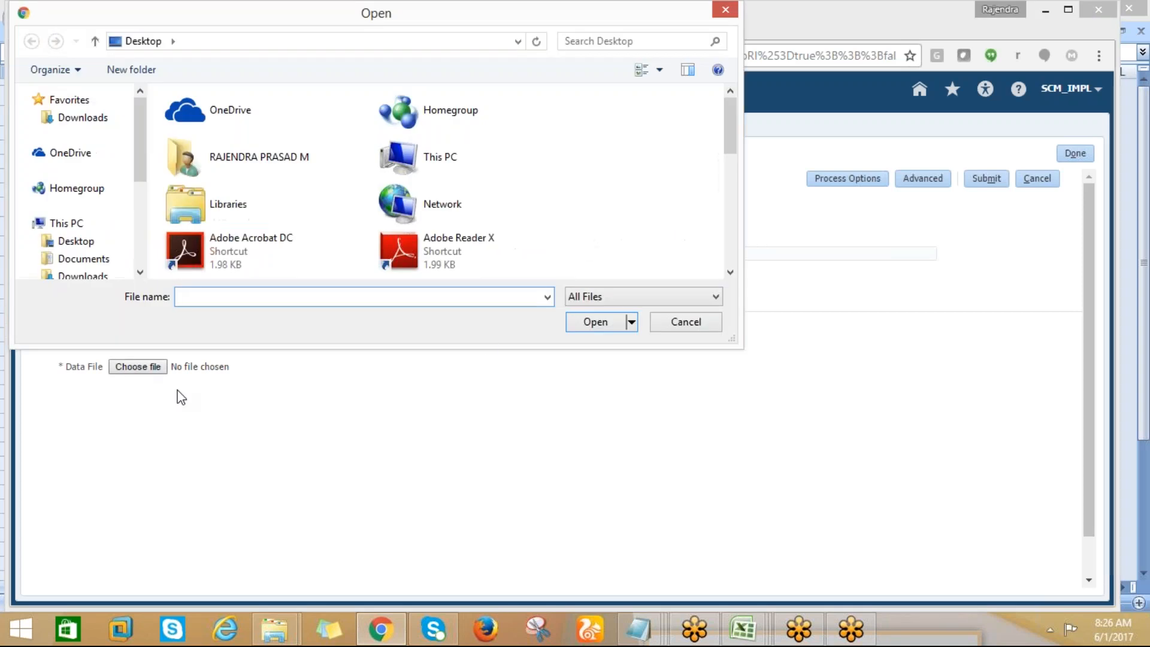
left_click(60, 241)
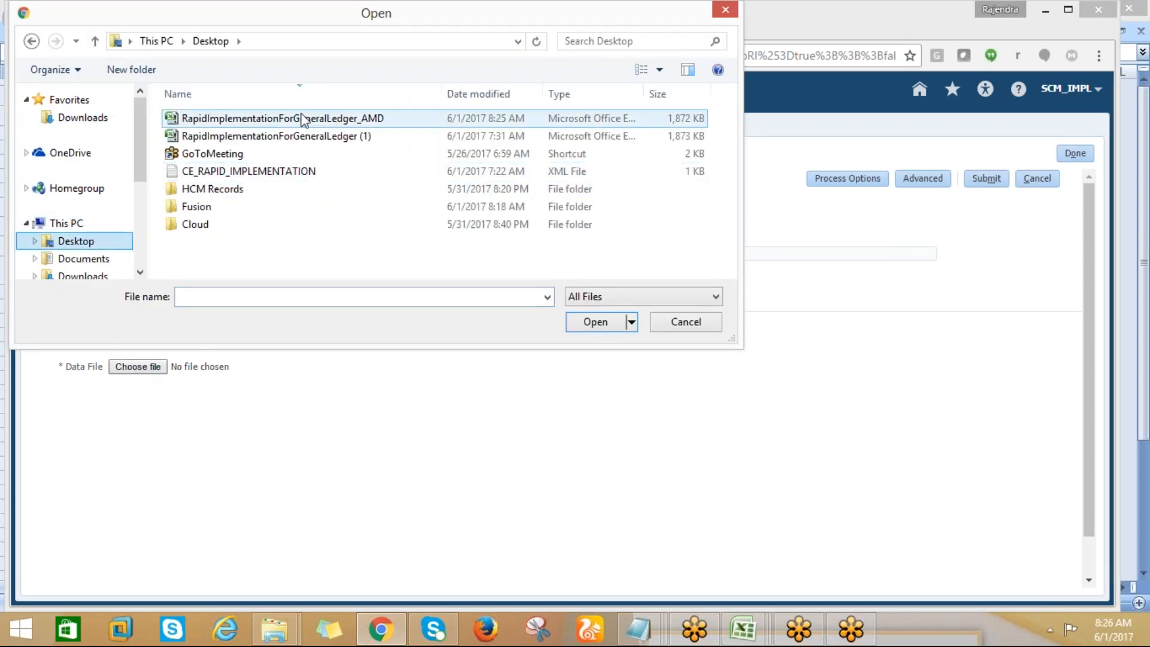
left_click(302, 118)
left_click(578, 327)
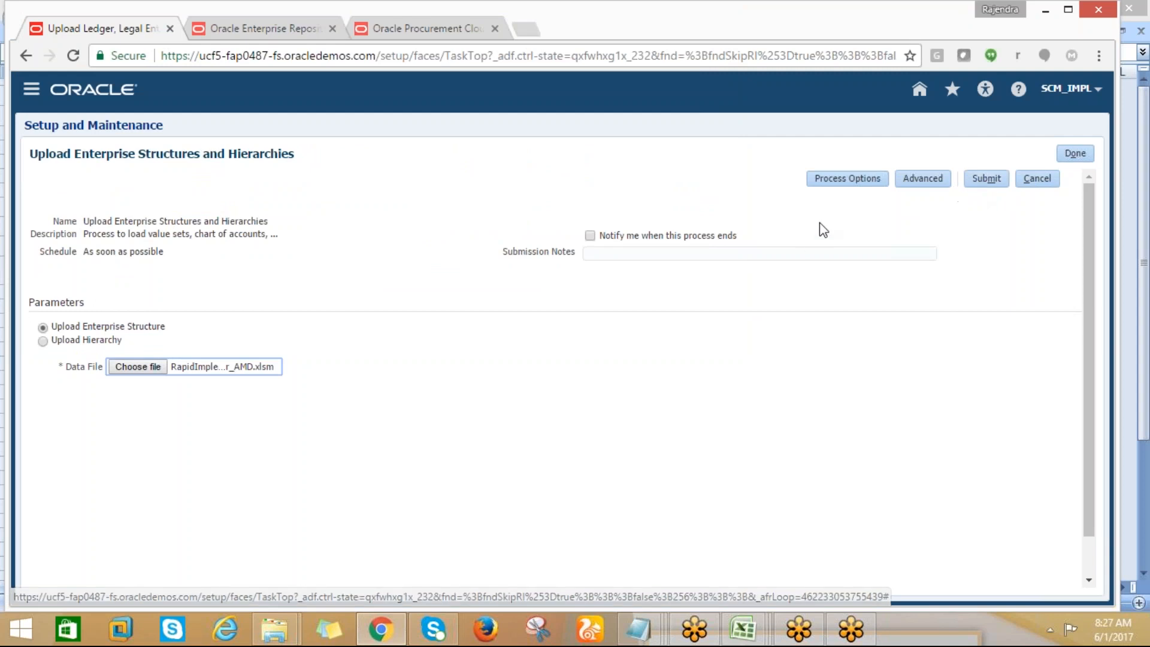
Check the process options without changing them and submit the Upload Enterprise Structures and Hierarchies process
left_click(838, 185)
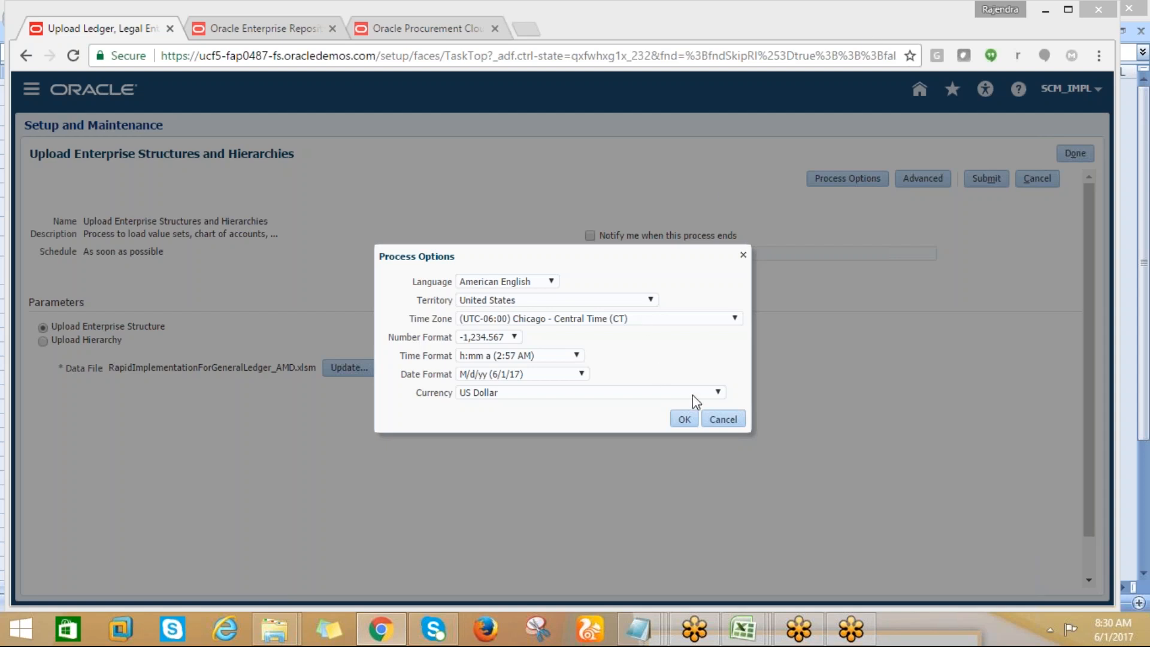
left_click(719, 419)
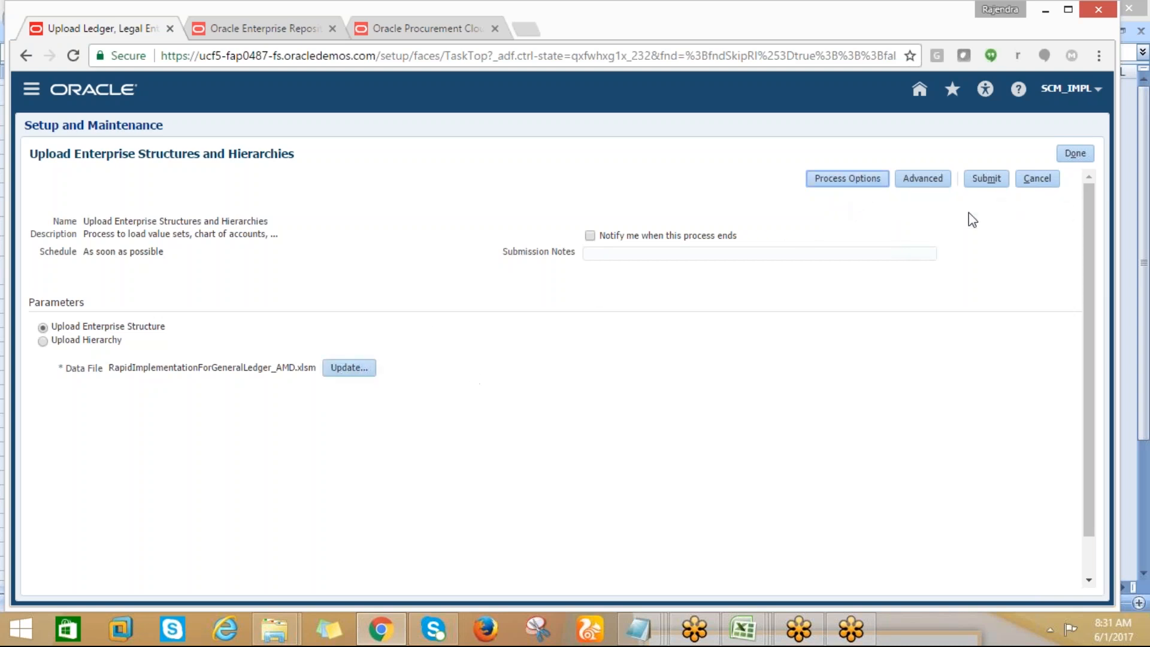
left_click(991, 185)
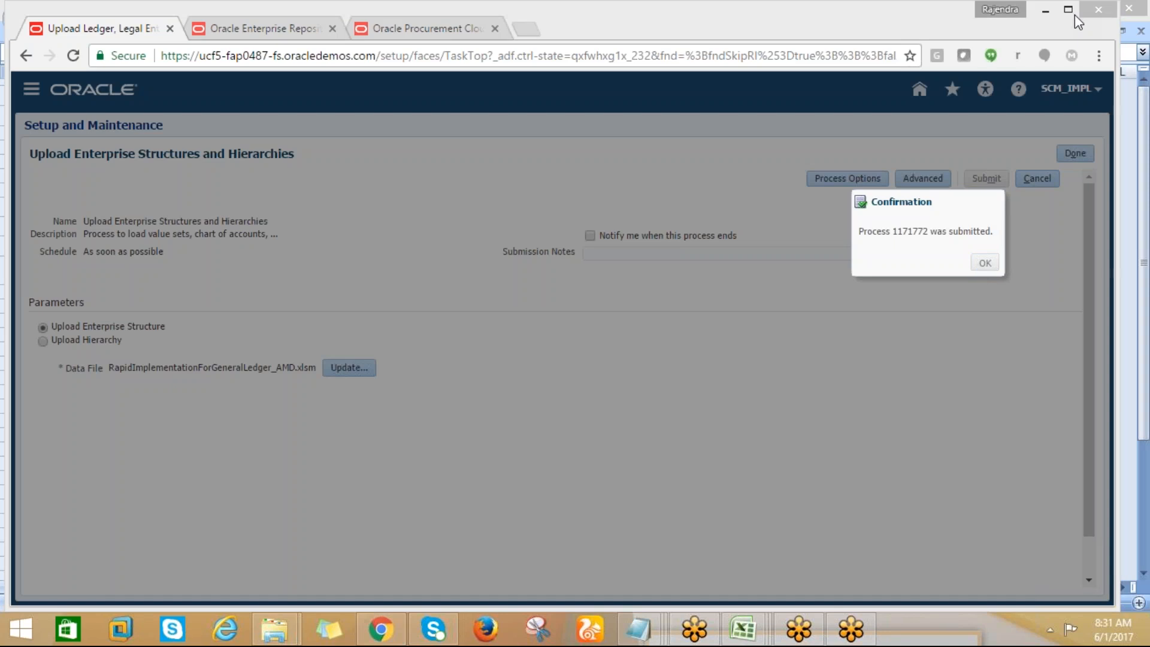
key("Return")
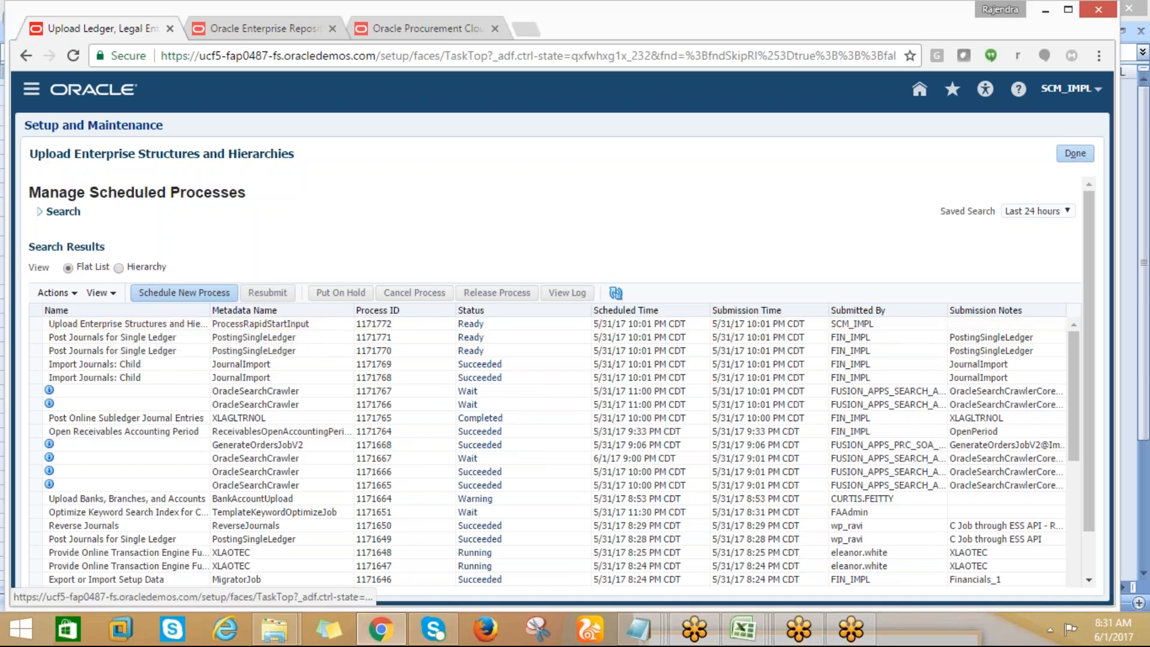
Refresh the scheduled processes list and inspect the job status of the Upload Enterprise Structures and Hierarchies process
left_click(615, 293)
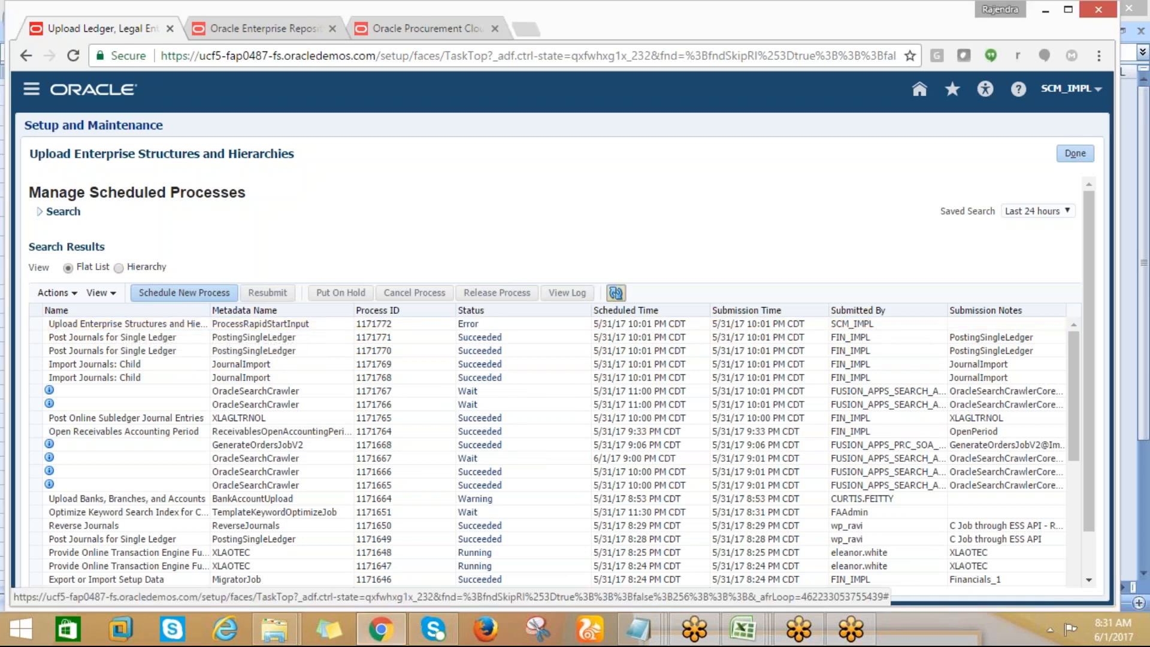
left_click(470, 327)
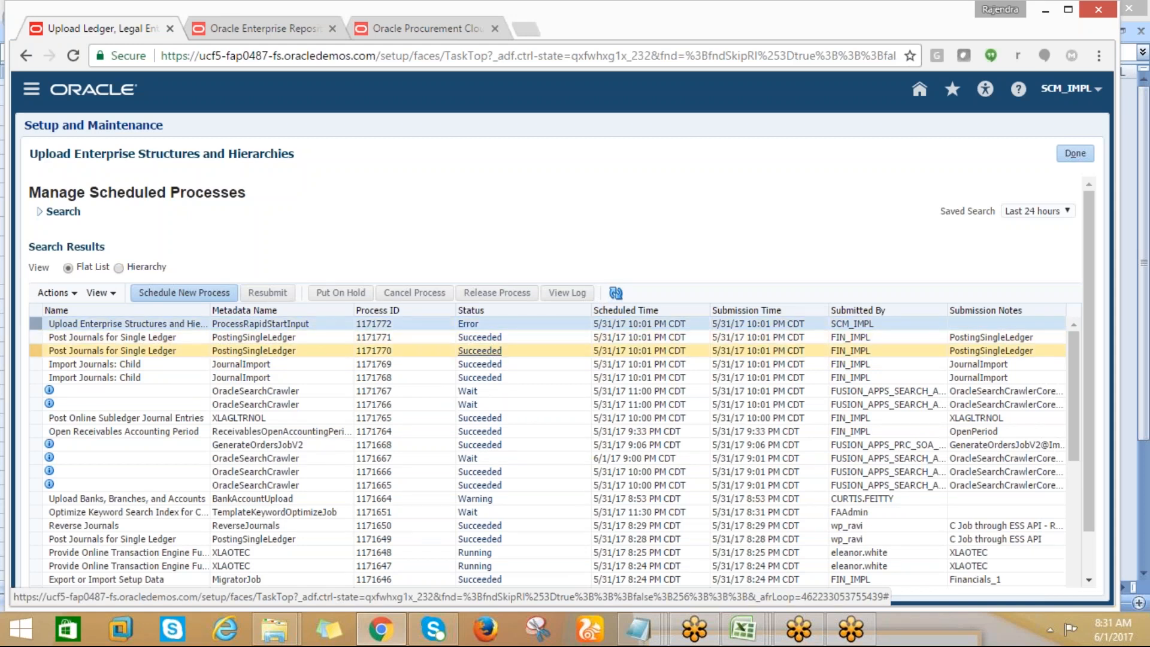
left_click(471, 325)
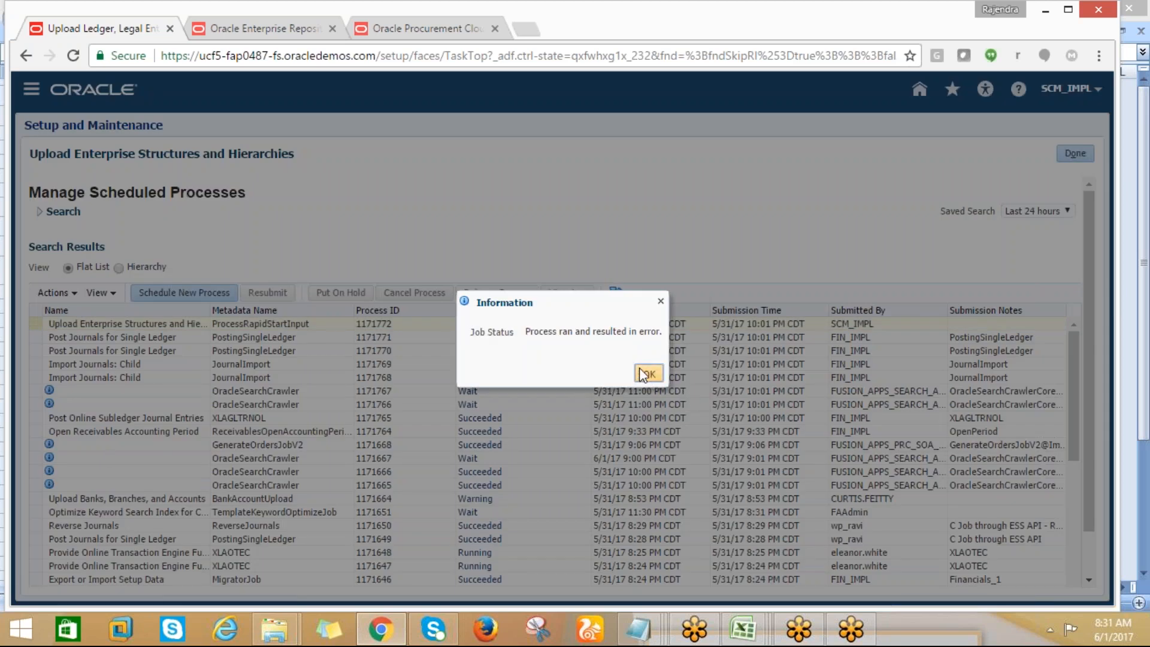
left_click(647, 376)
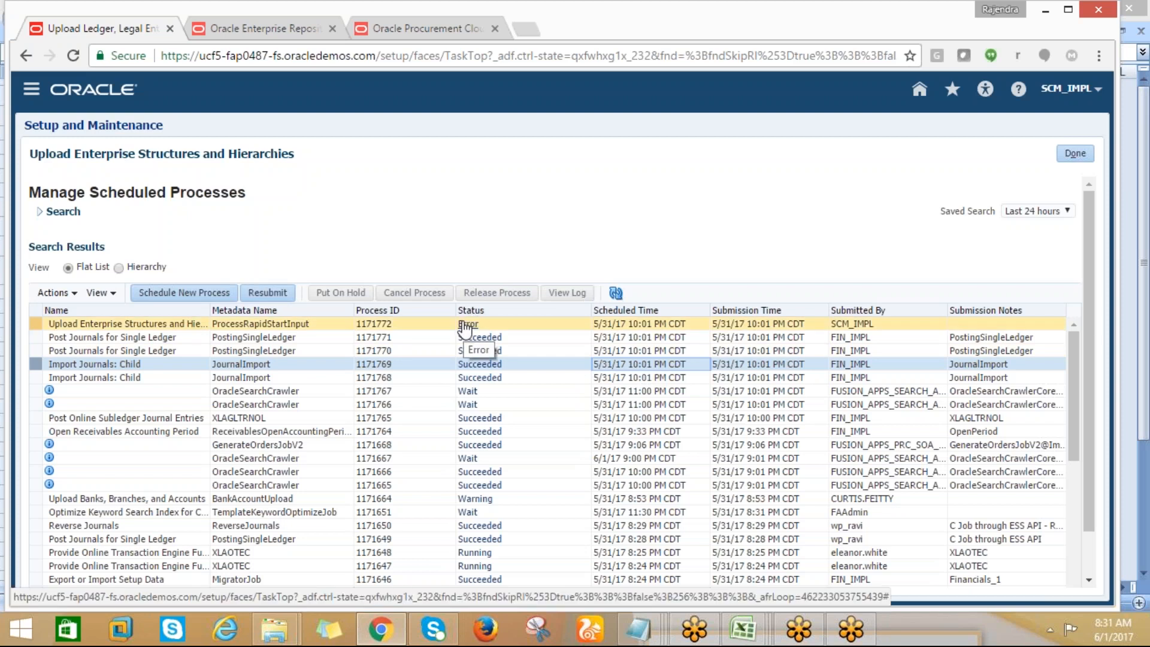
left_click(621, 291)
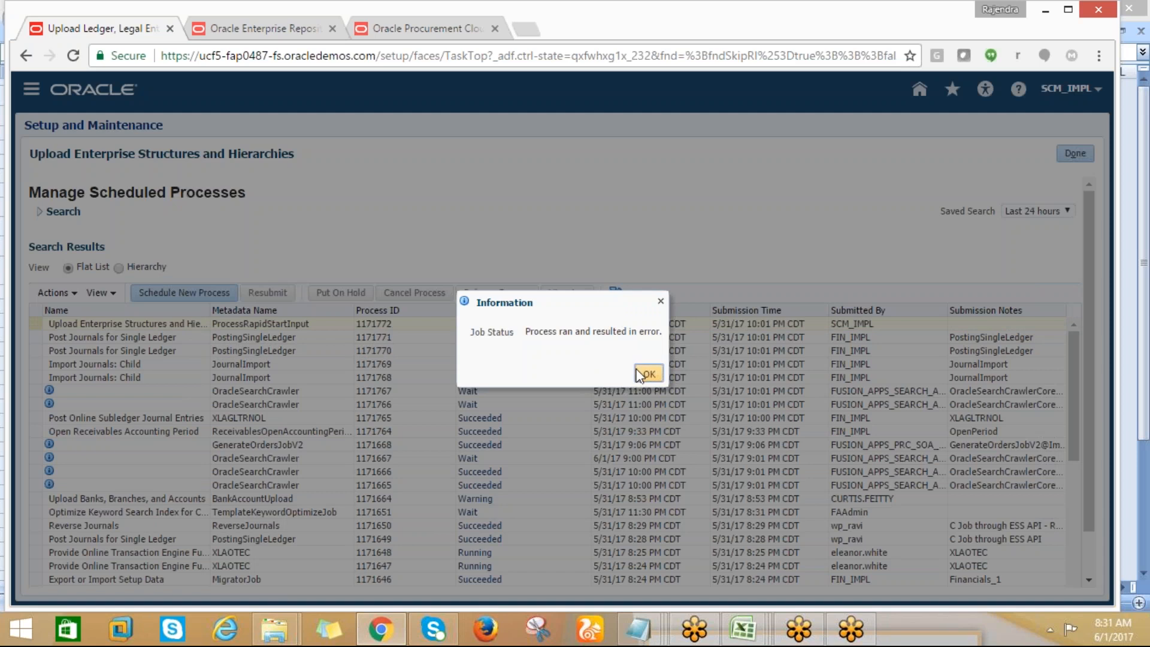
left_click(638, 373)
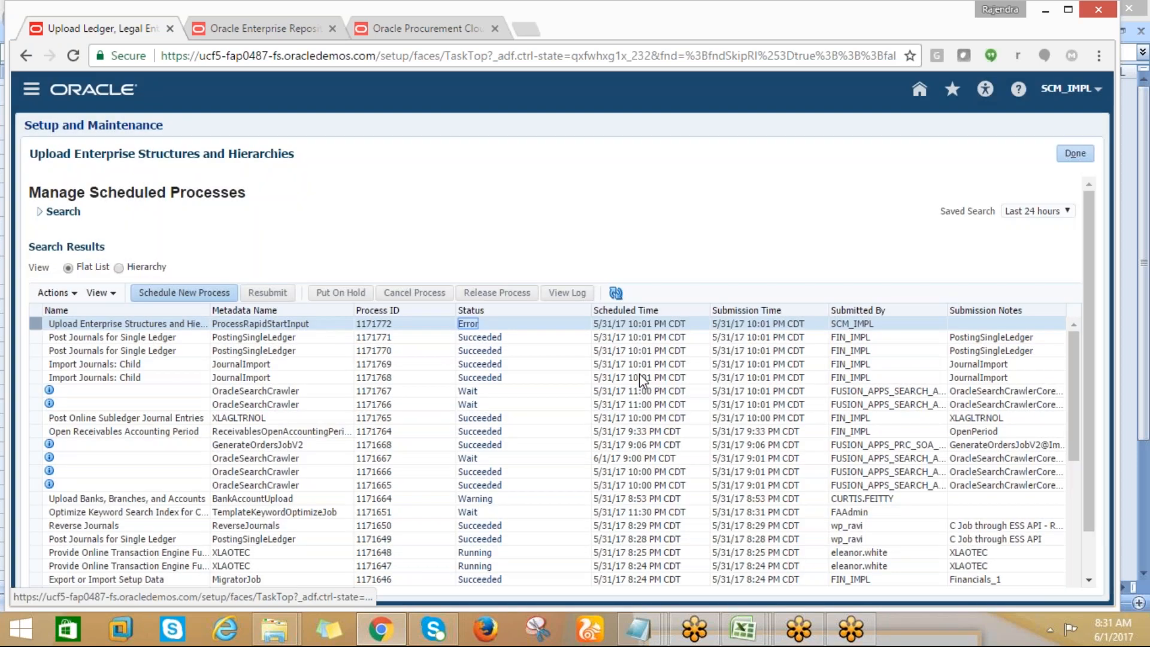
Reselect the submitted upload process and recheck its status details
left_click(620, 342)
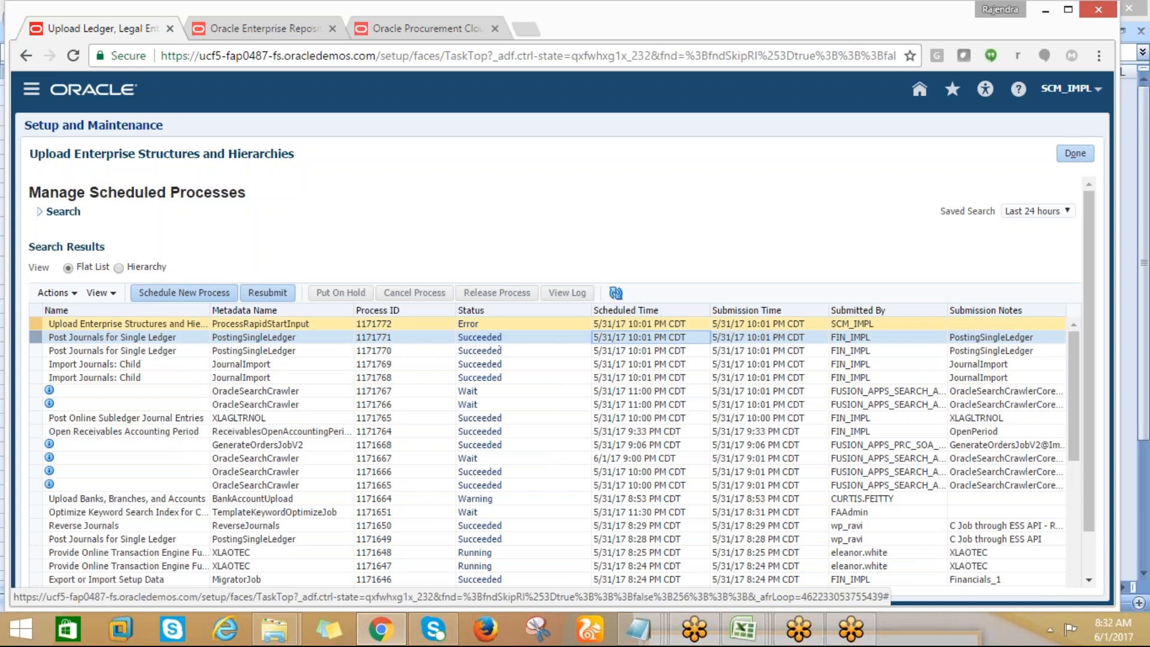
left_click(151, 324)
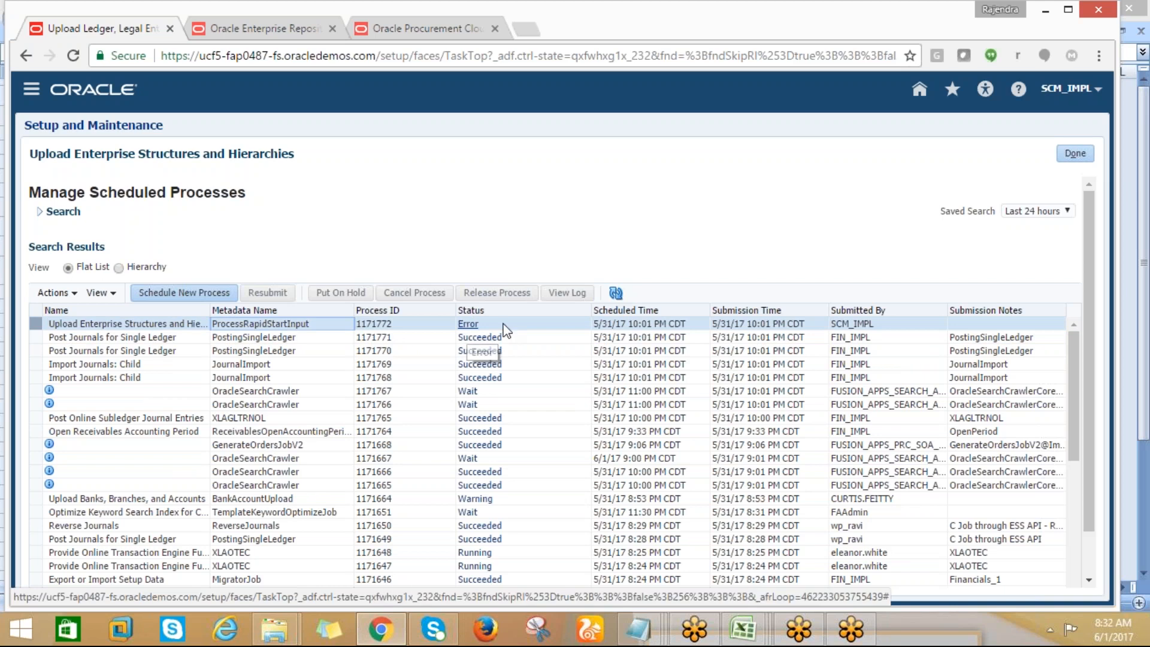
left_click(473, 325)
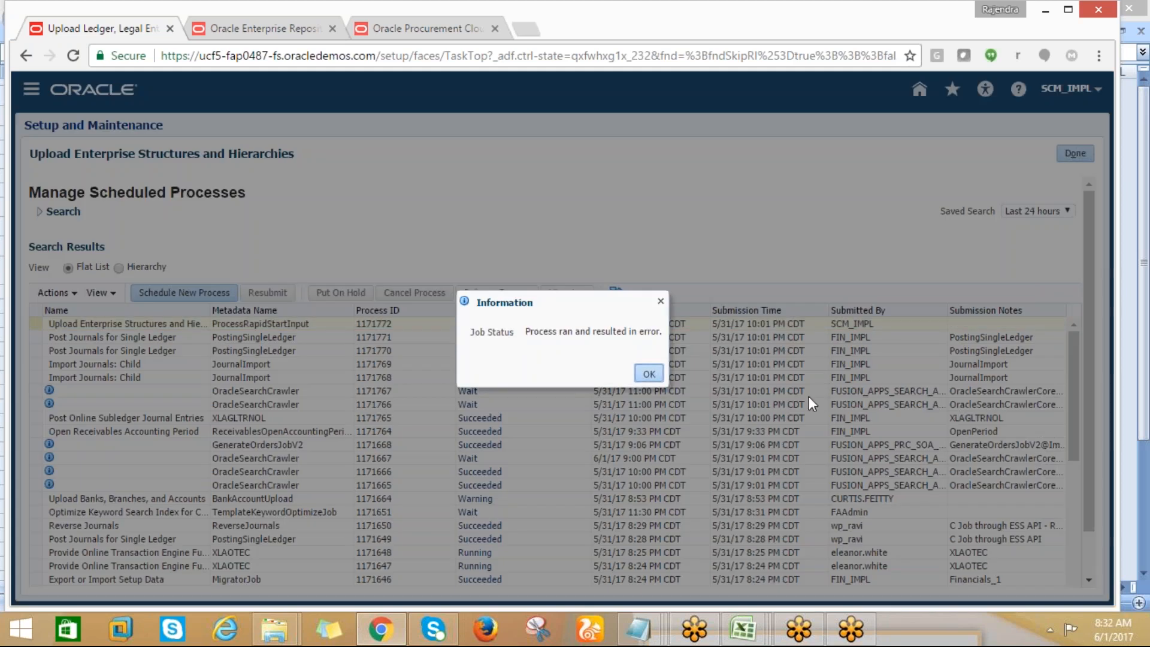
left_click(649, 373)
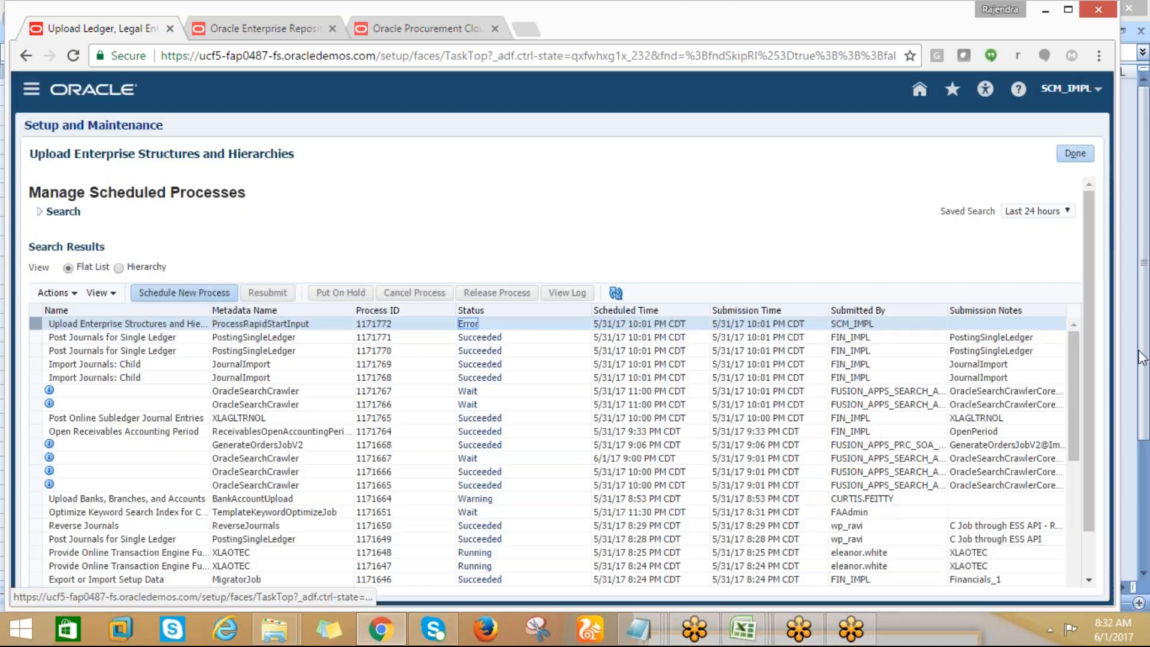
left_click(1143, 358)
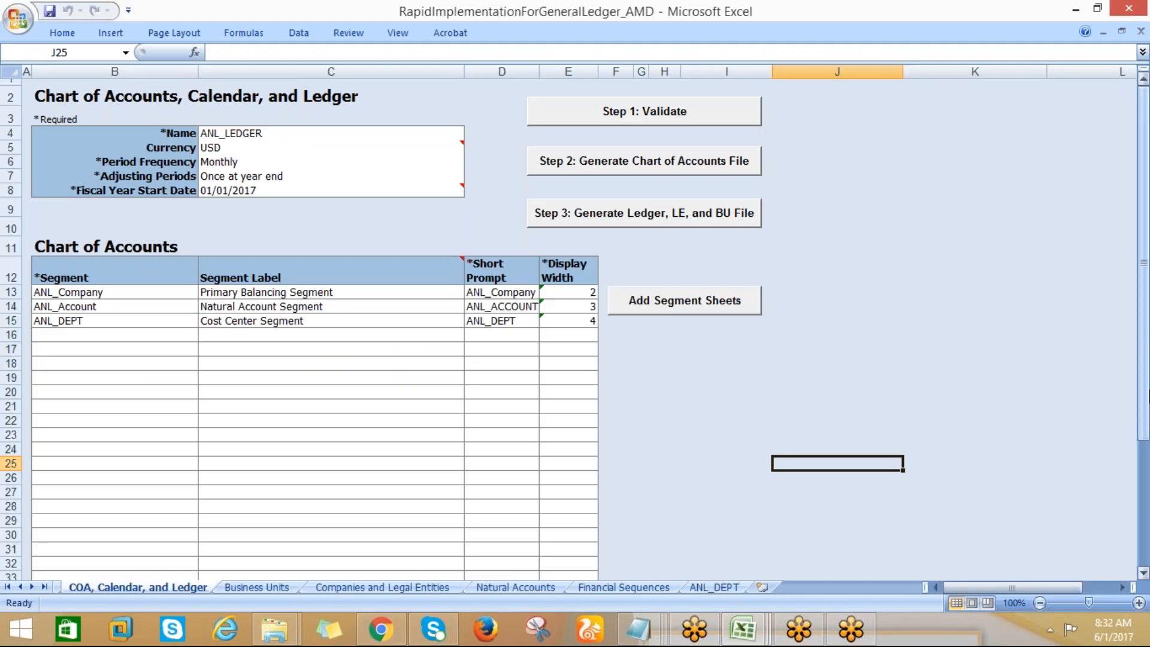
key("alt+Tab")
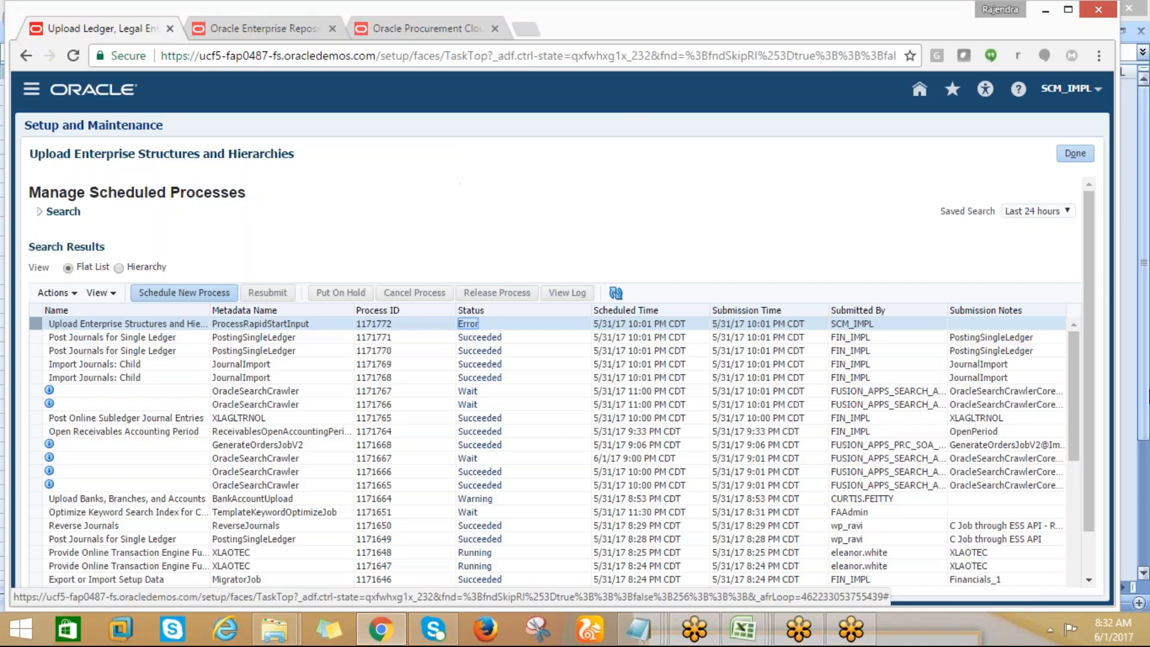
mouse_move(1076, 375)
left_mouse_down()
mouse_move(1093, 514)
mouse_move(1072, 371)
left_mouse_up()
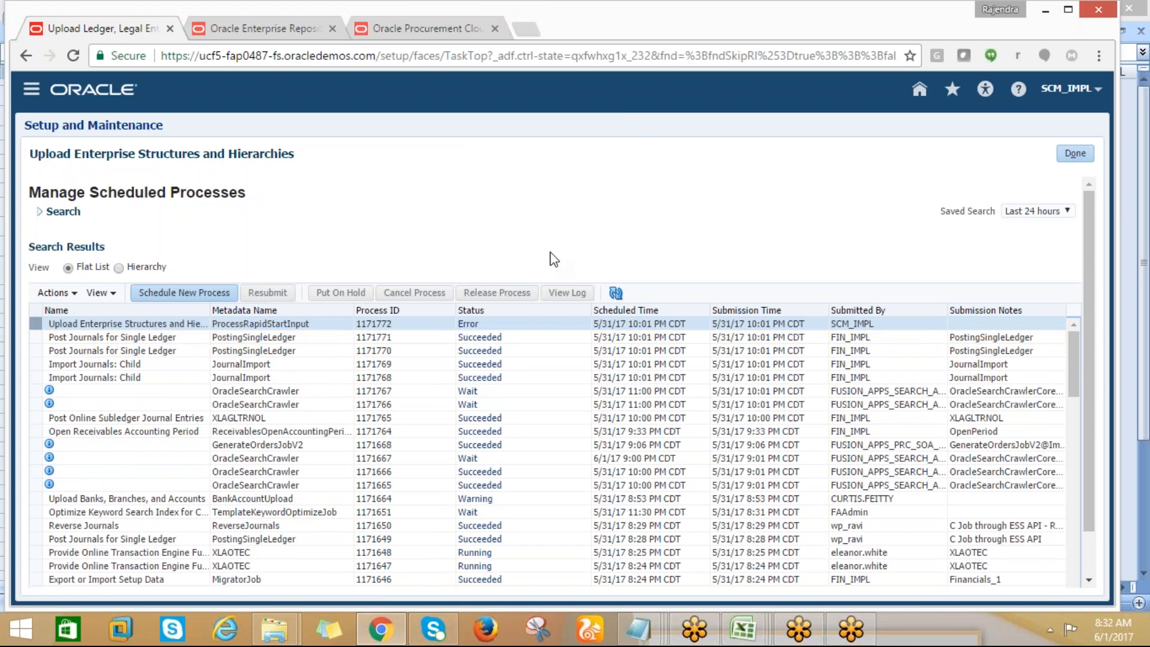
Open the Scheduled Processes work area
left_click(33, 90)
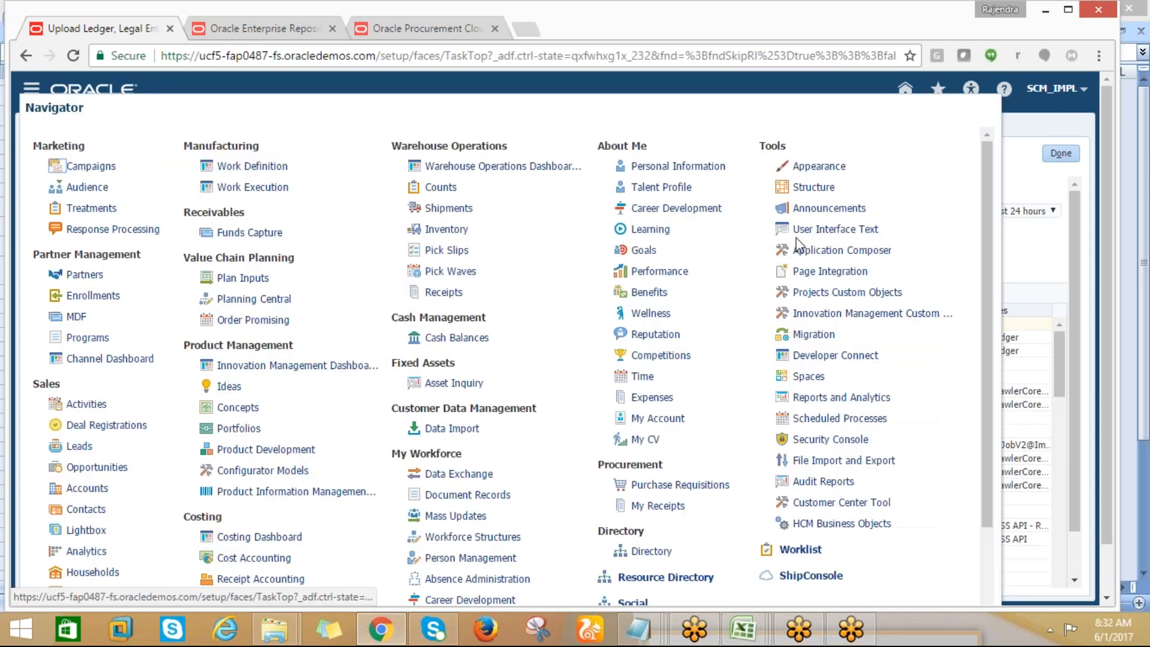
left_click(839, 418)
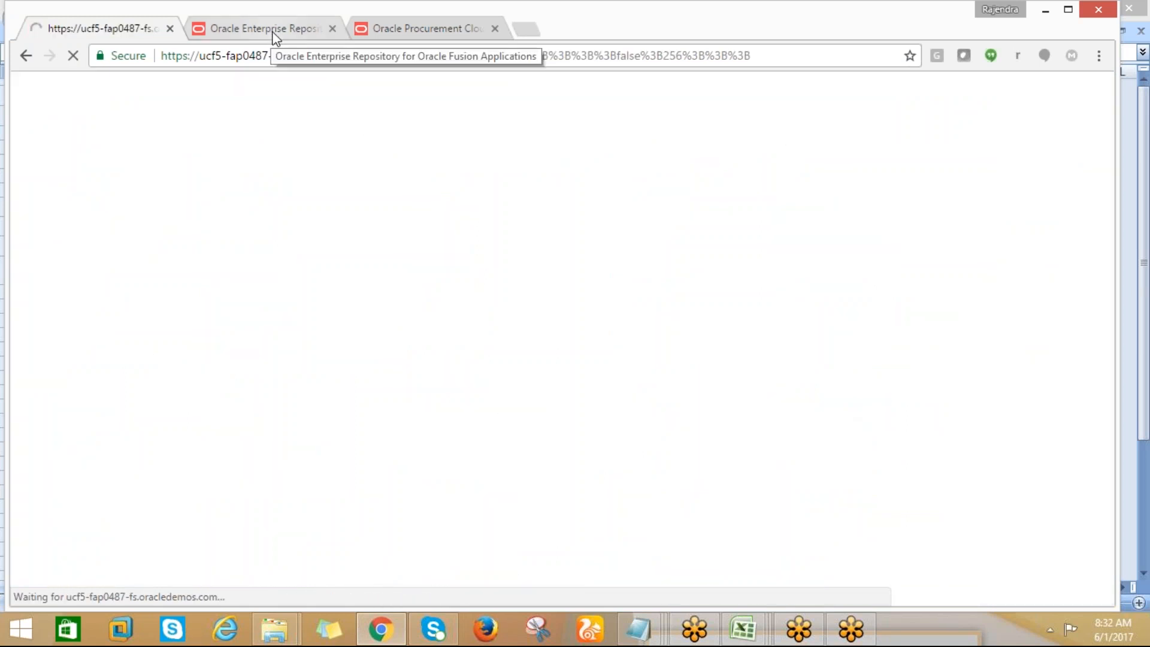
Look over the ledger and Business Units sheets of the RapidImplementationForGeneralLedger_AMD workbook in Excel and return to Chrome
mouse_move(742, 617)
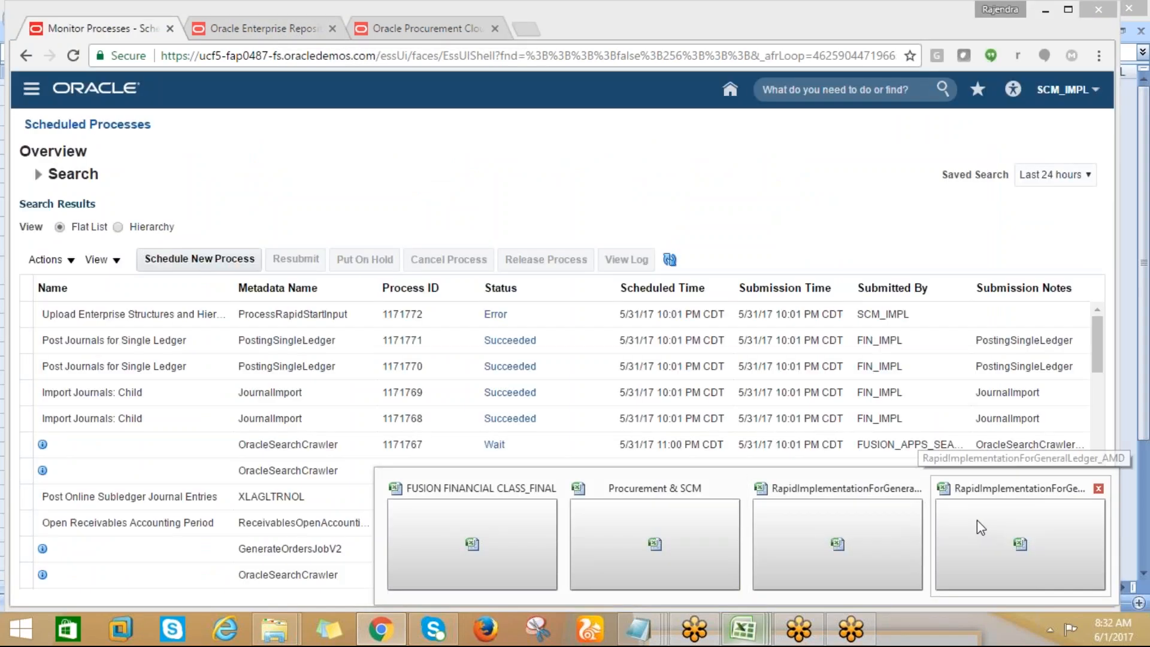
left_click(976, 520)
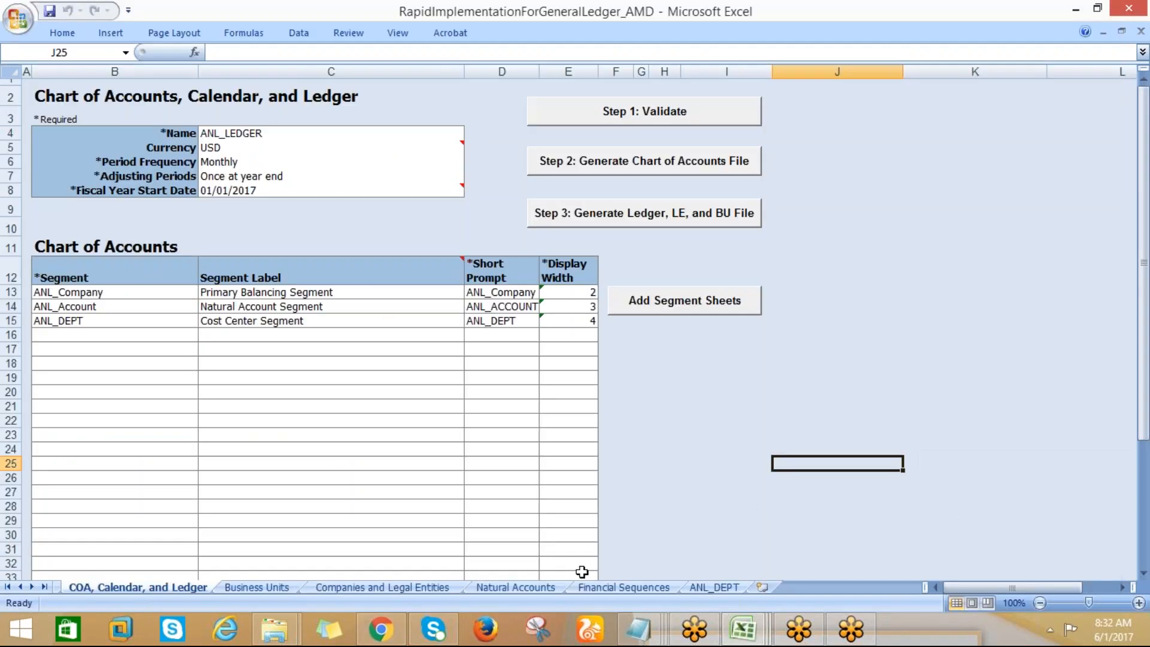
left_click(237, 590)
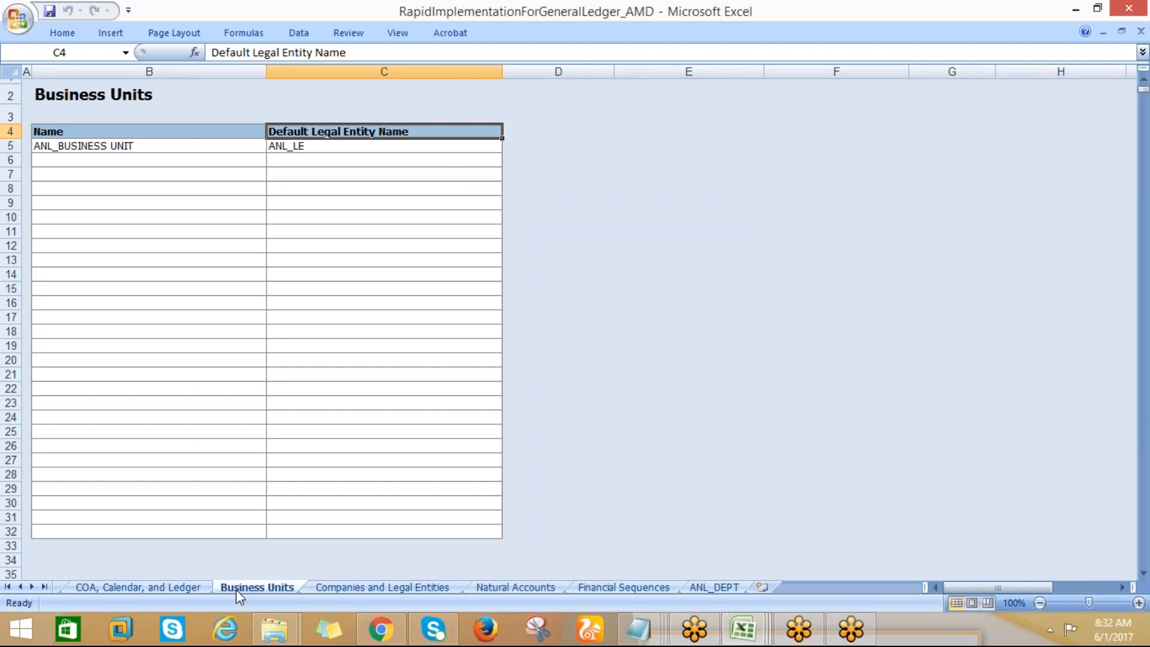
left_click(195, 589)
left_click(369, 640)
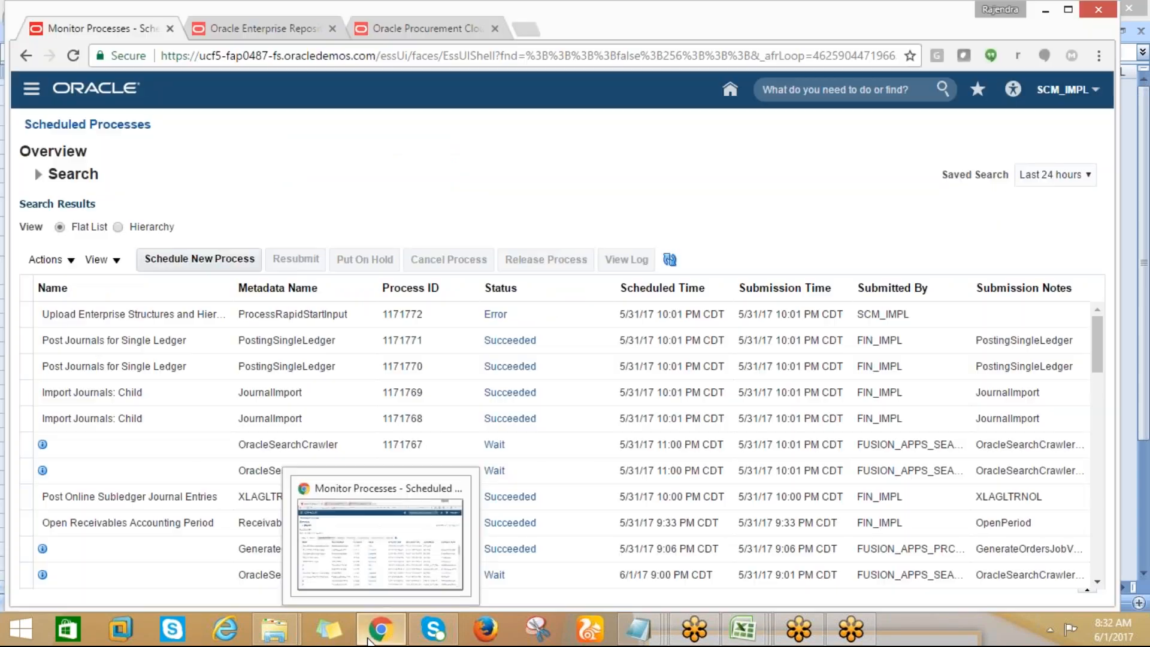
Inspect the job status of the Upload Enterprise Structures and Hierarchies process in the Scheduled Processes list
left_click(496, 323)
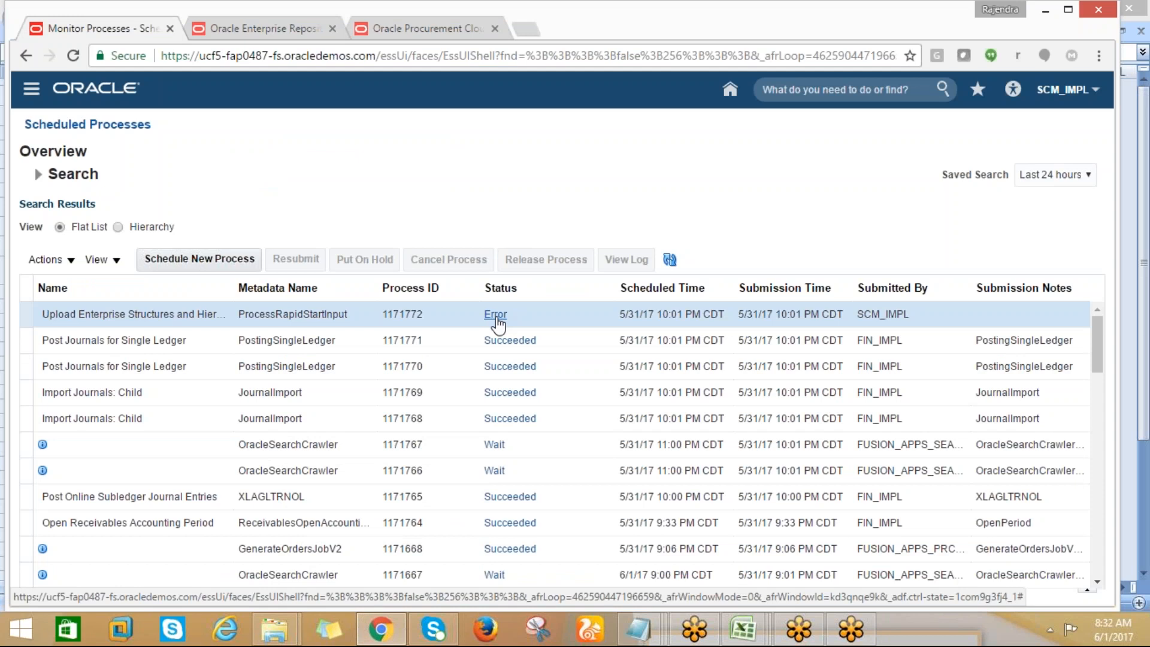
left_click(496, 316)
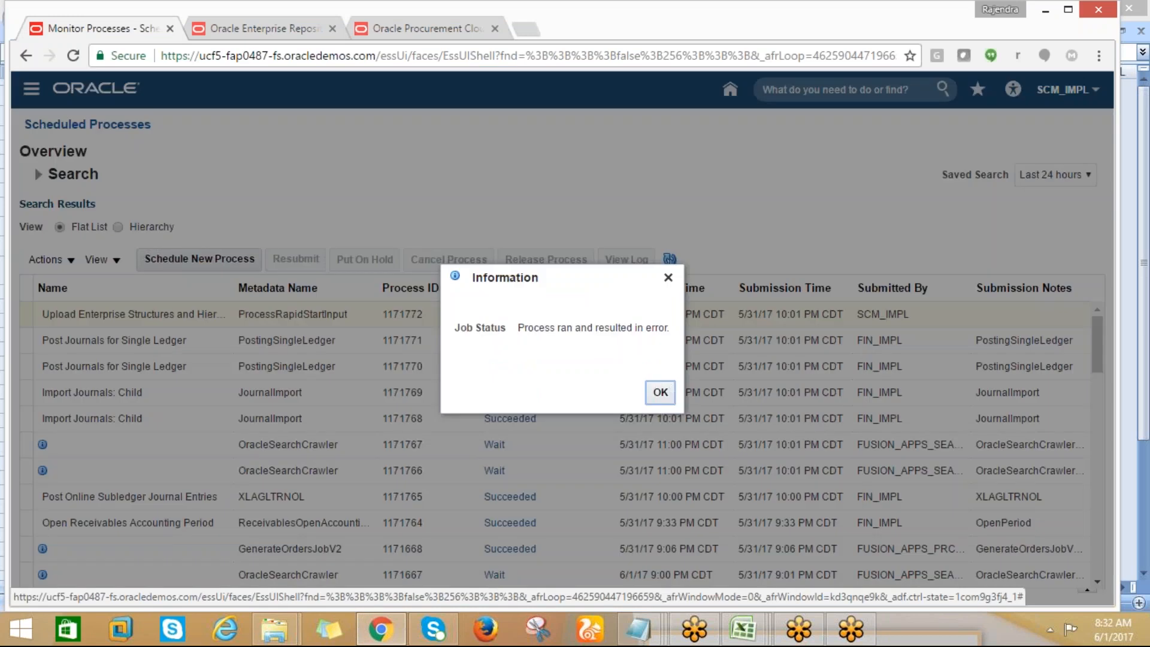
left_click(662, 393)
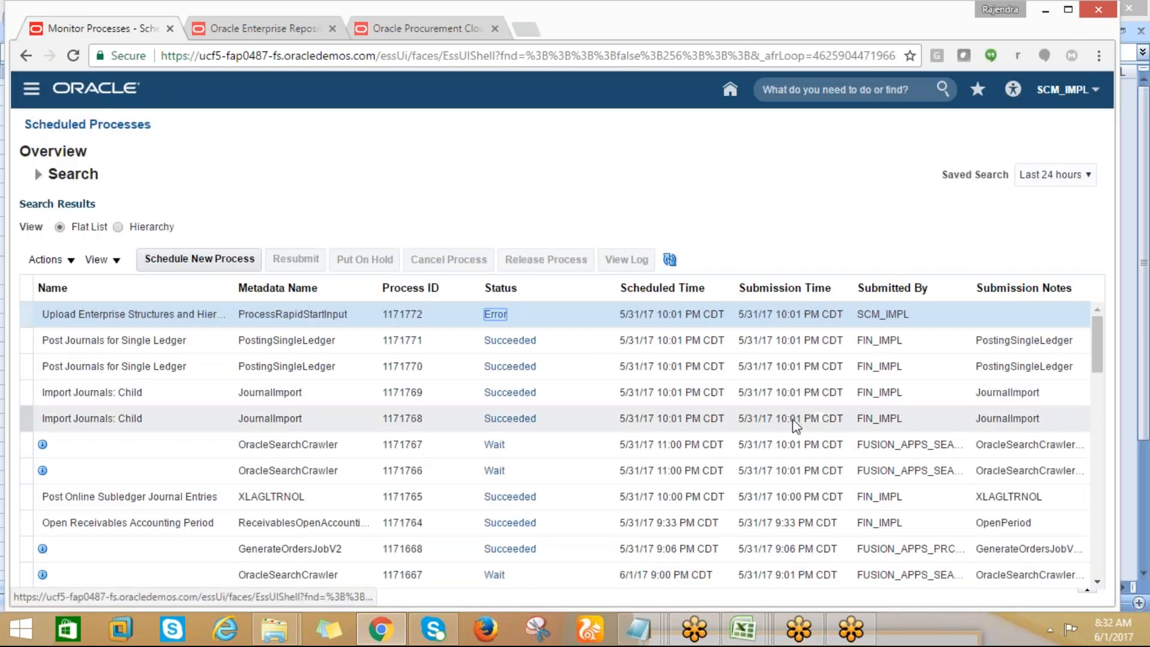
Move the Scheduled Time column behind Submission Time and recheck the upload process's job status
key("ctrl+a")
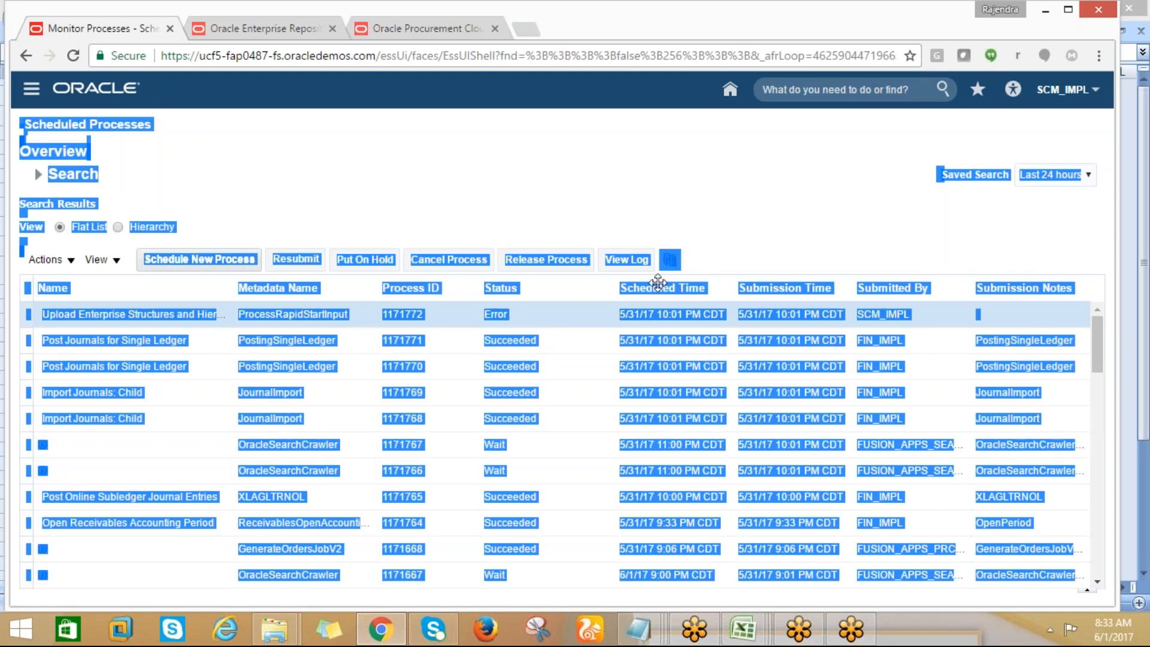
left_click_drag(674, 278, 738, 282)
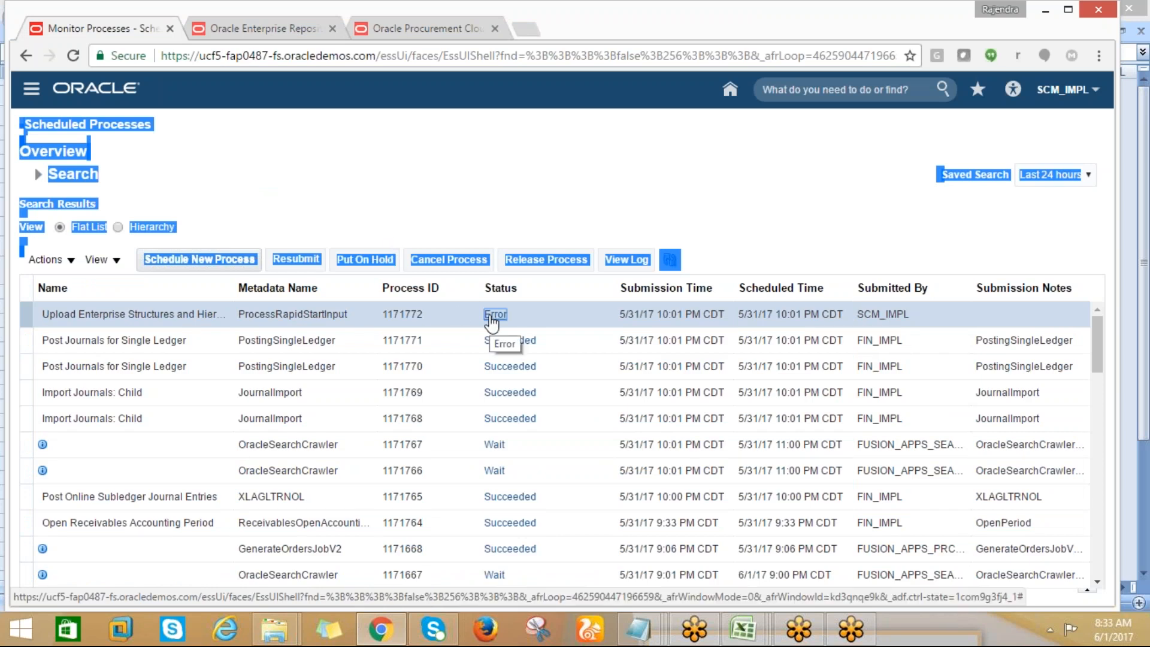
left_click(492, 316)
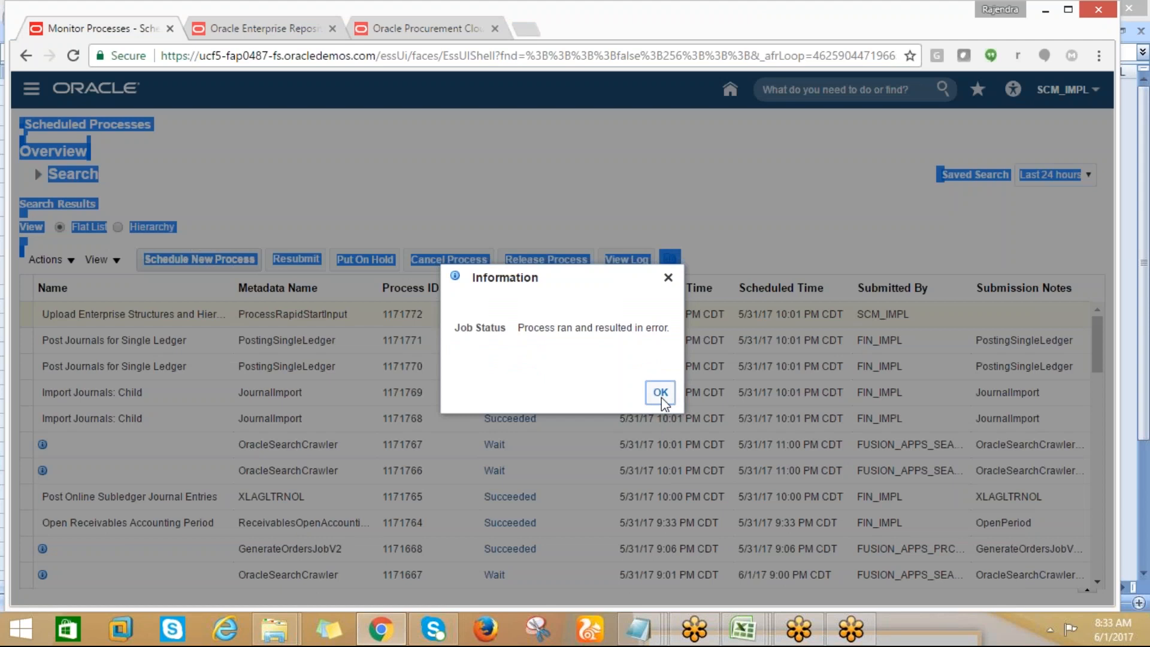
left_click(662, 399)
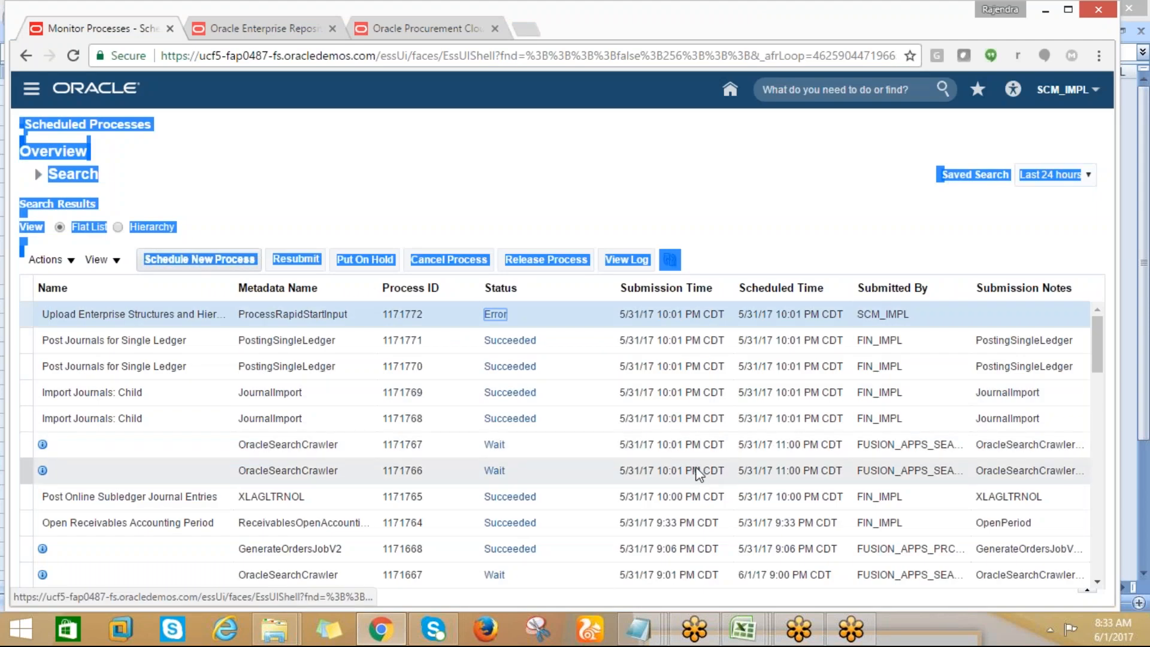
Switch to the AMD workbook in Excel and review its ledger, Business Units, and Companies and Legal Entities sheets
left_click(743, 629)
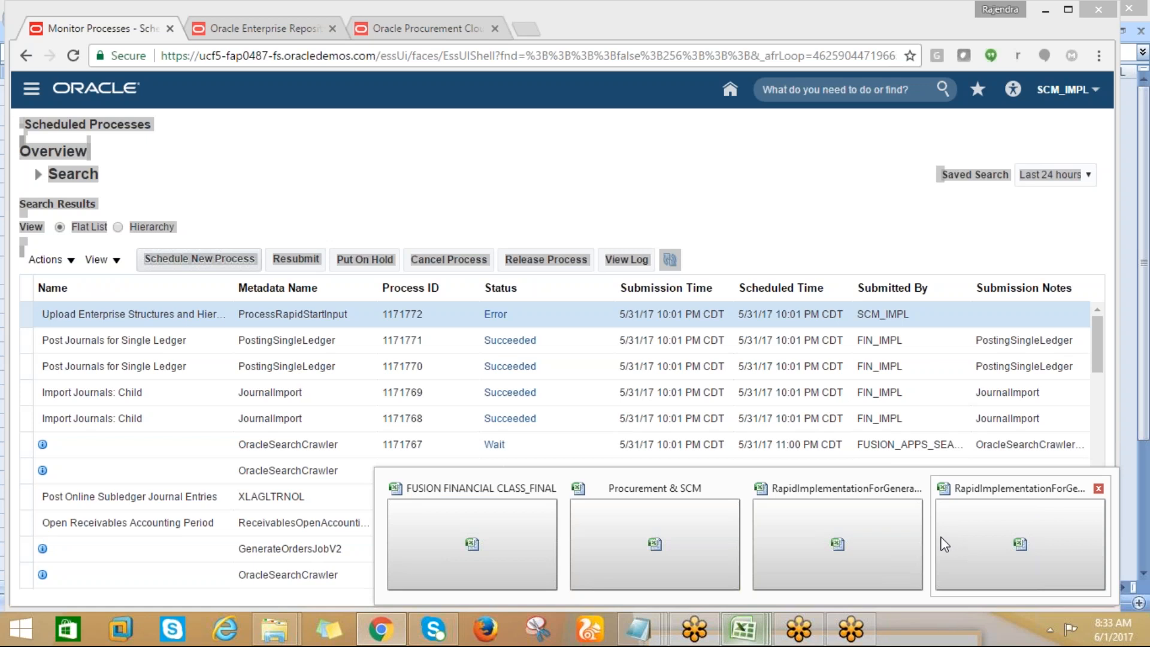
left_click(944, 544)
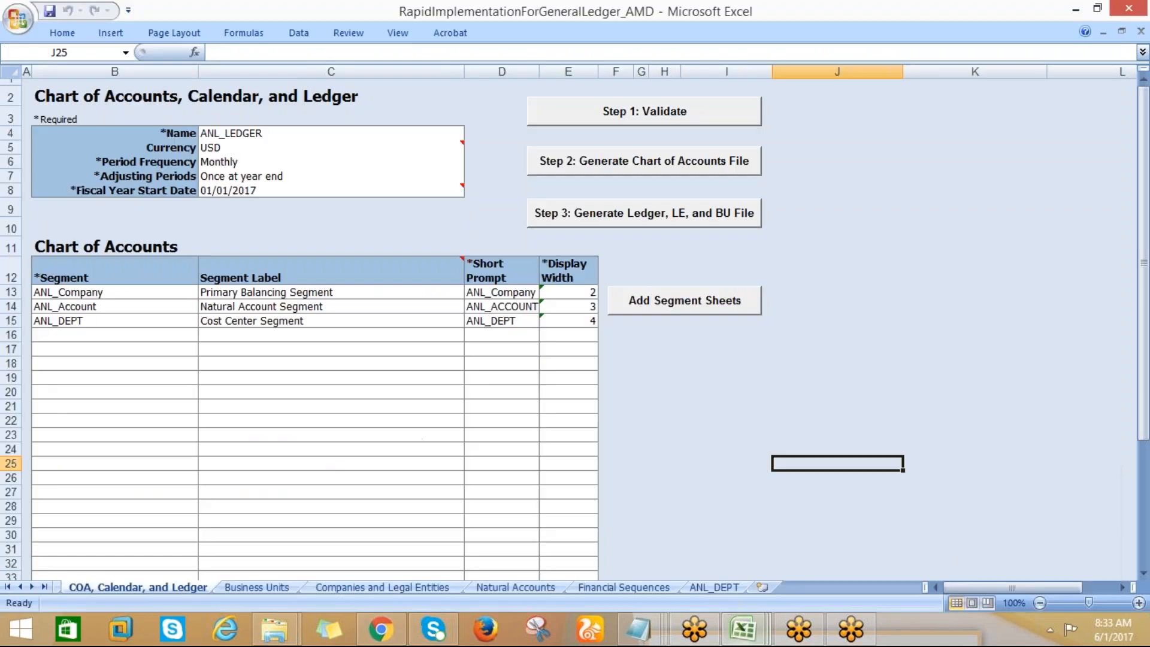
left_click(252, 588)
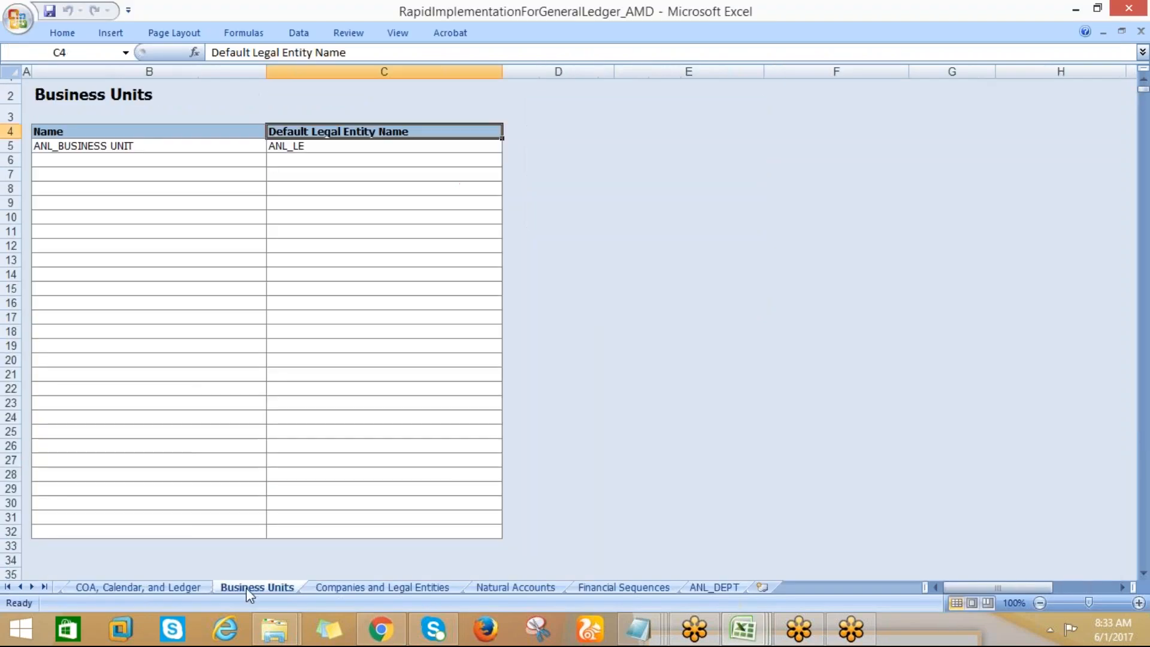
left_click(124, 590)
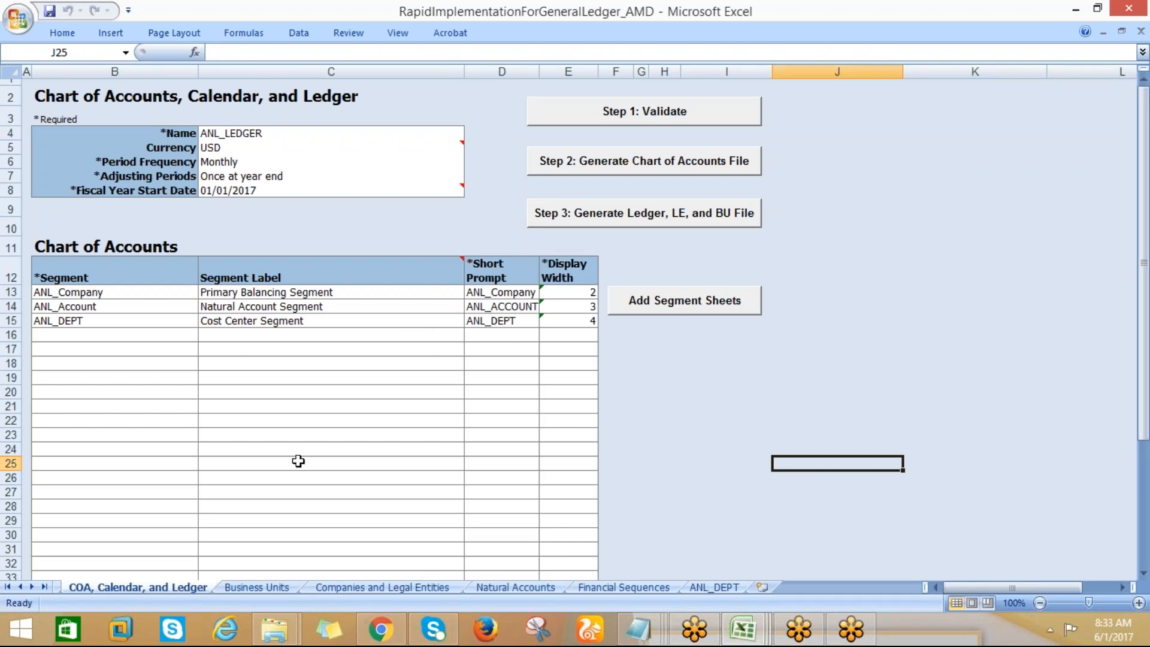
left_click(259, 594)
left_click(319, 590)
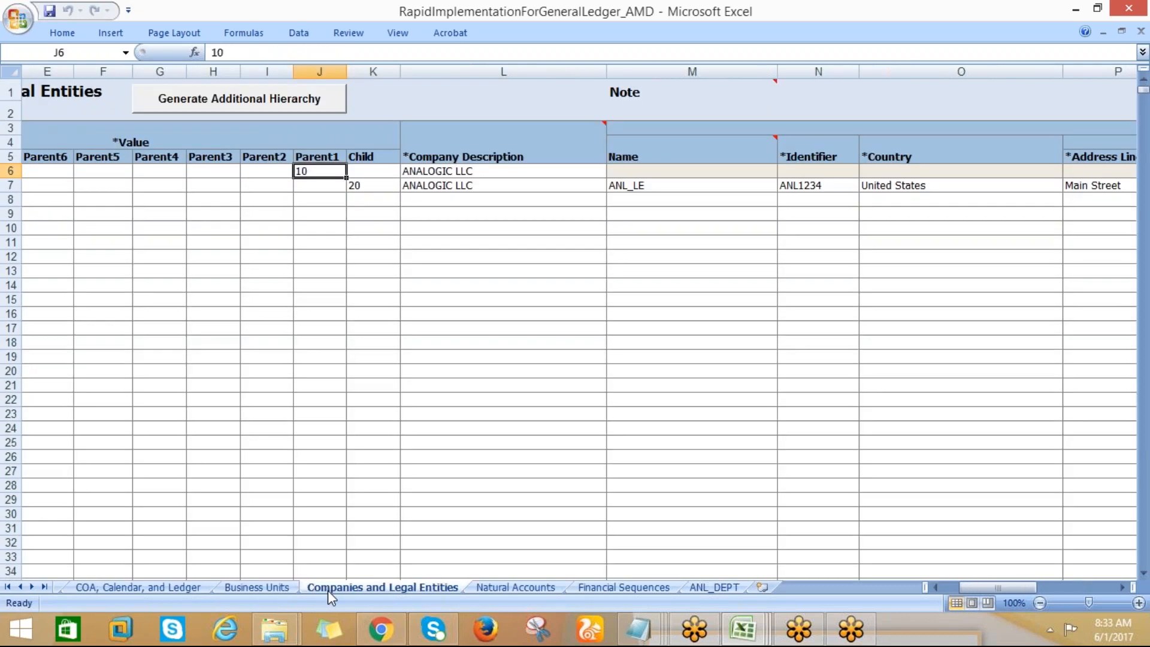
left_click(177, 591)
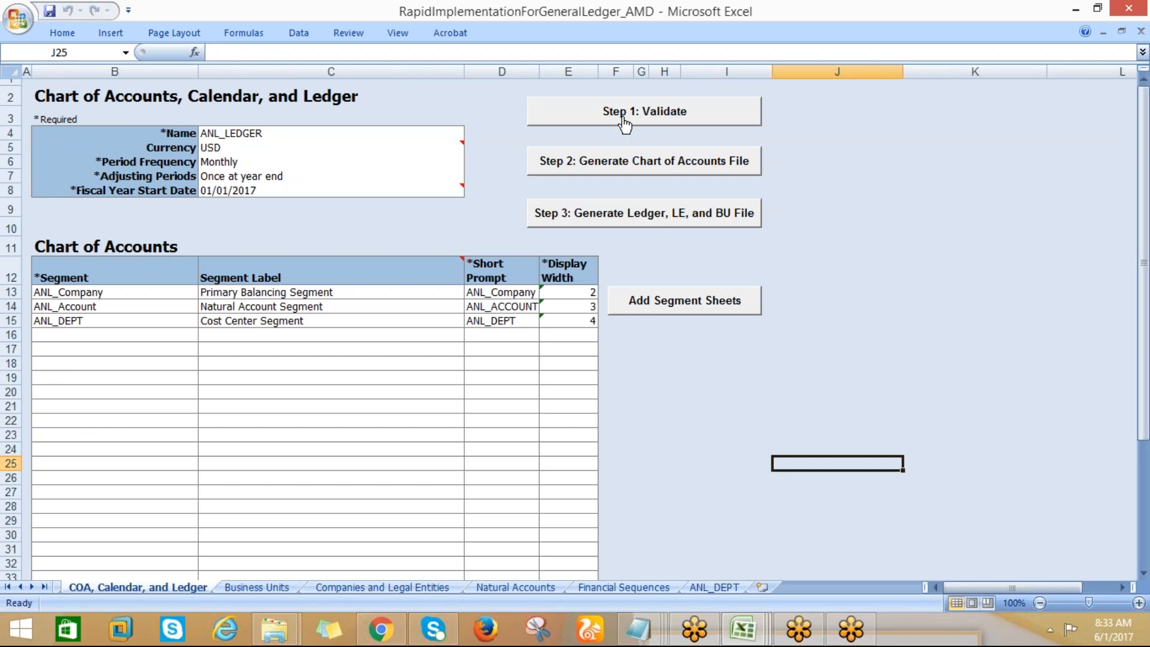
Validate the workbook and generate the chart of accounts file, saving it to the Desktop as the zip file ChartOfAccounts
left_click(622, 124)
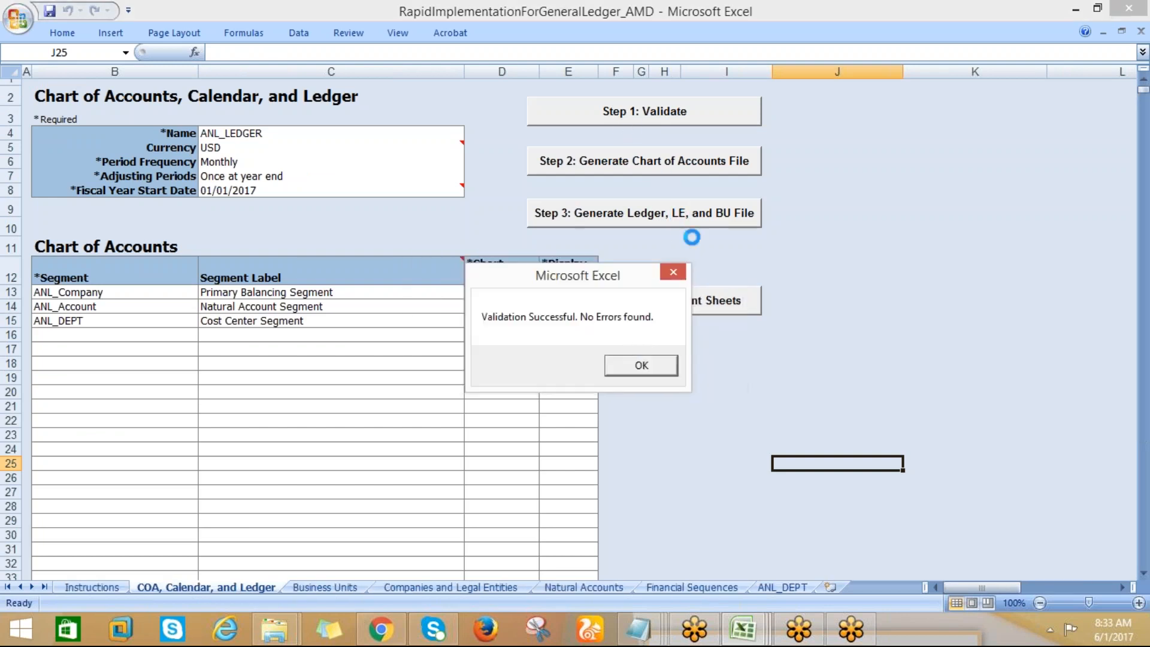
left_click(636, 363)
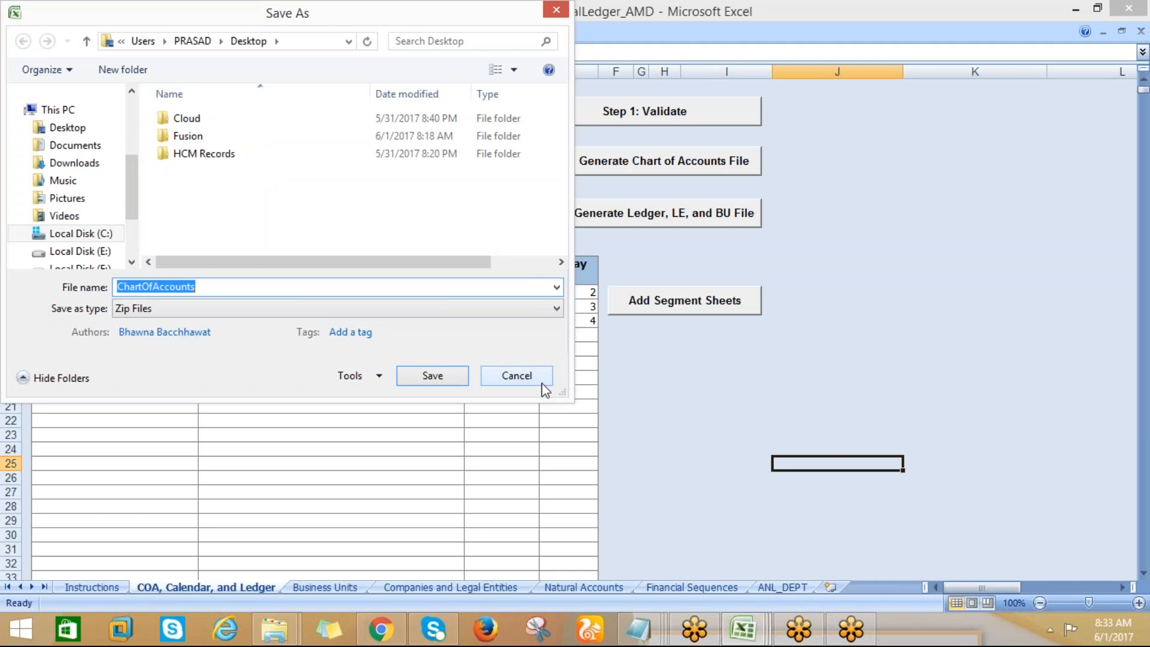
left_click(67, 127)
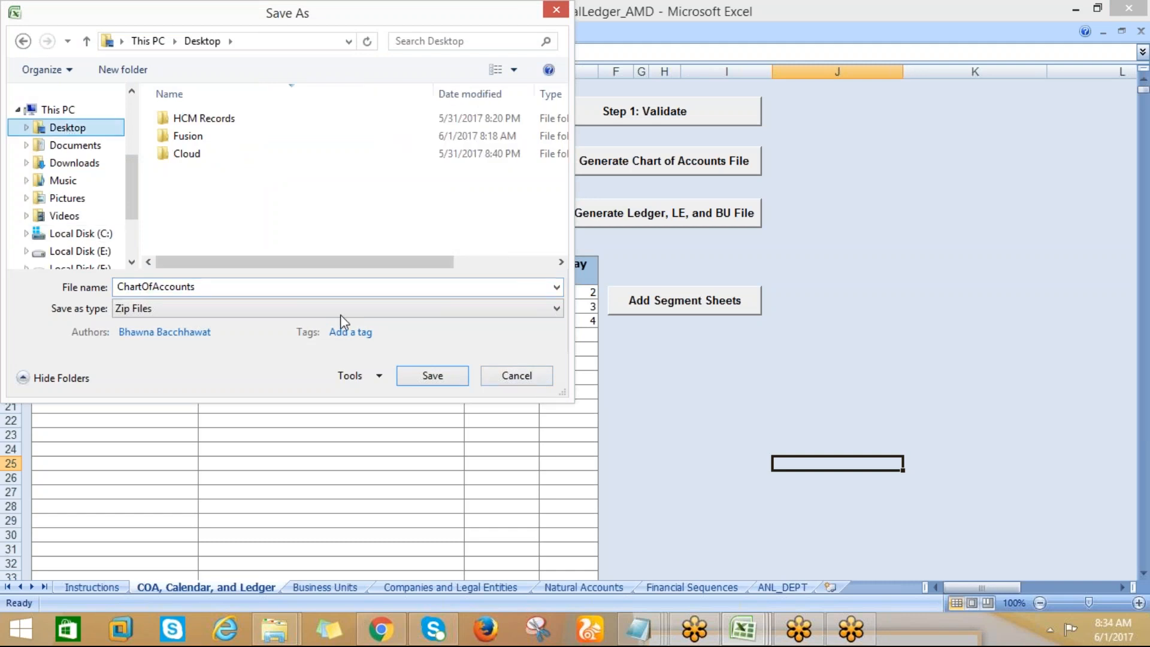
left_click(432, 376)
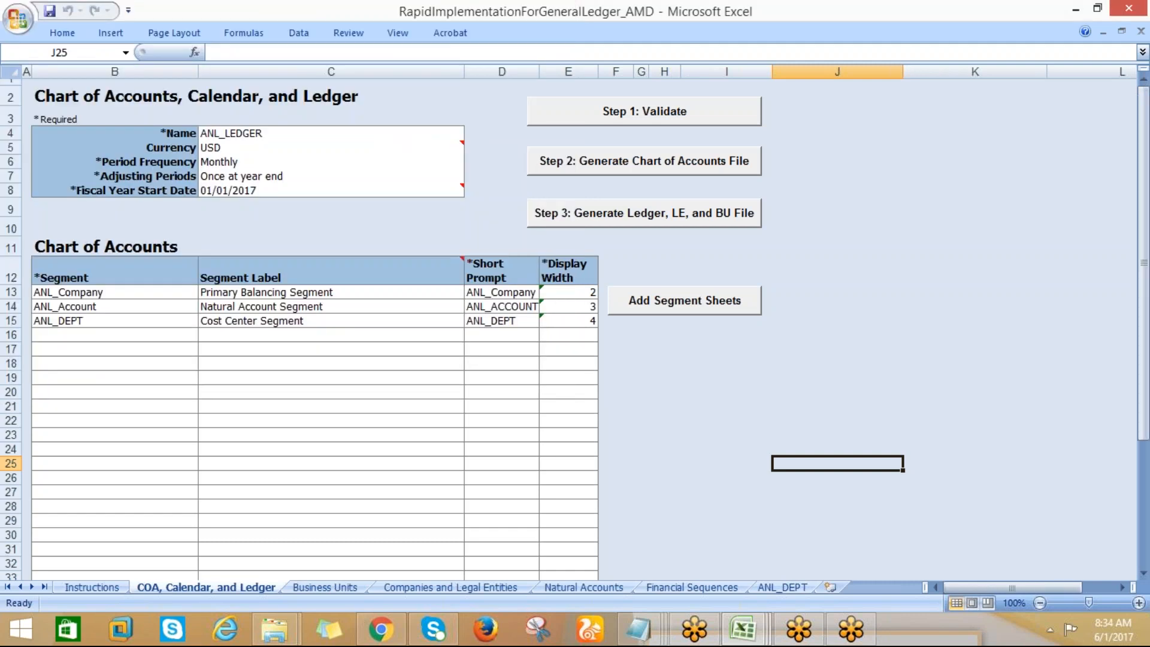
Generate the ledger, legal entity and business unit file and save it to the Desktop as the zip file FinancialsCommonEntities
left_click(637, 221)
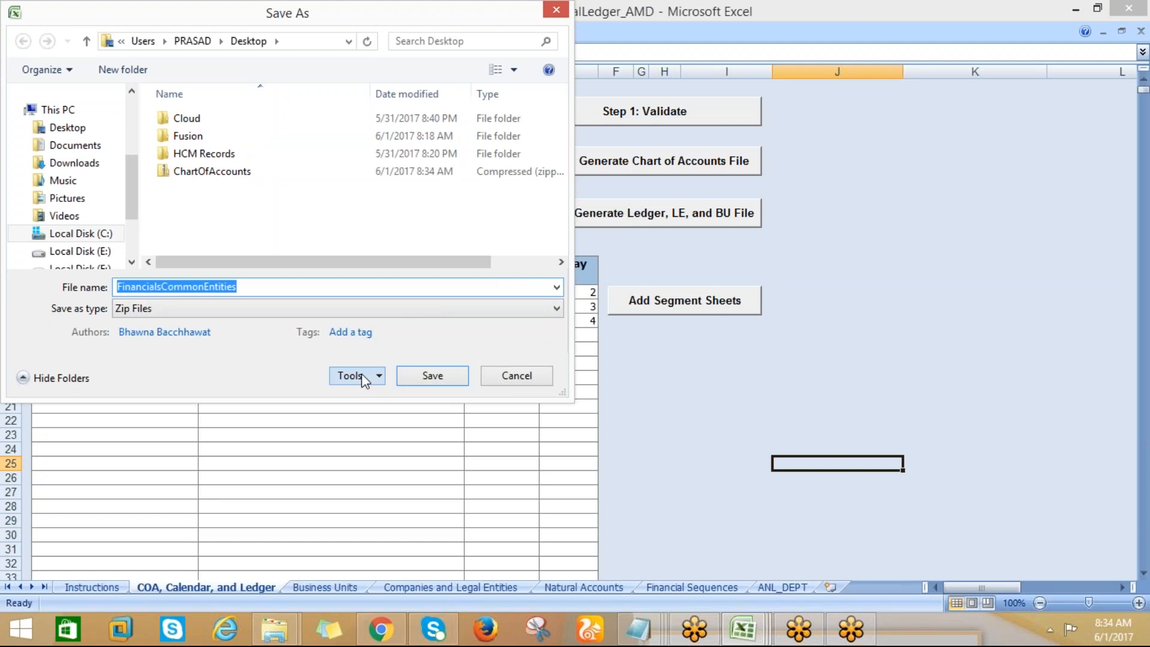
left_click(78, 128)
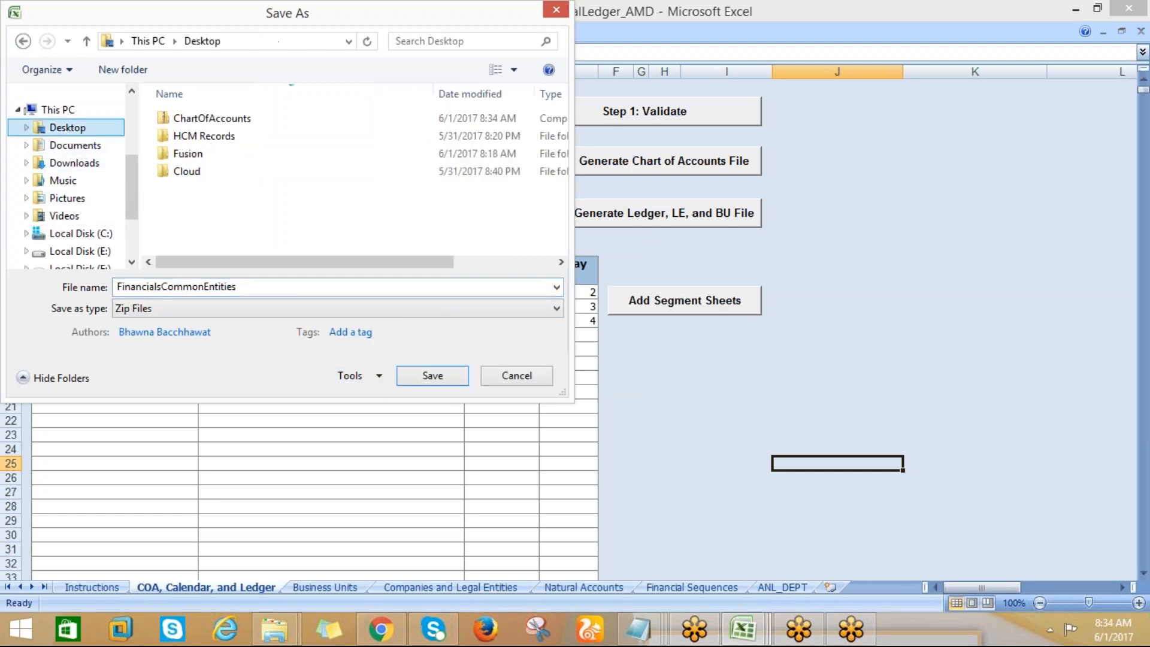
left_click(417, 375)
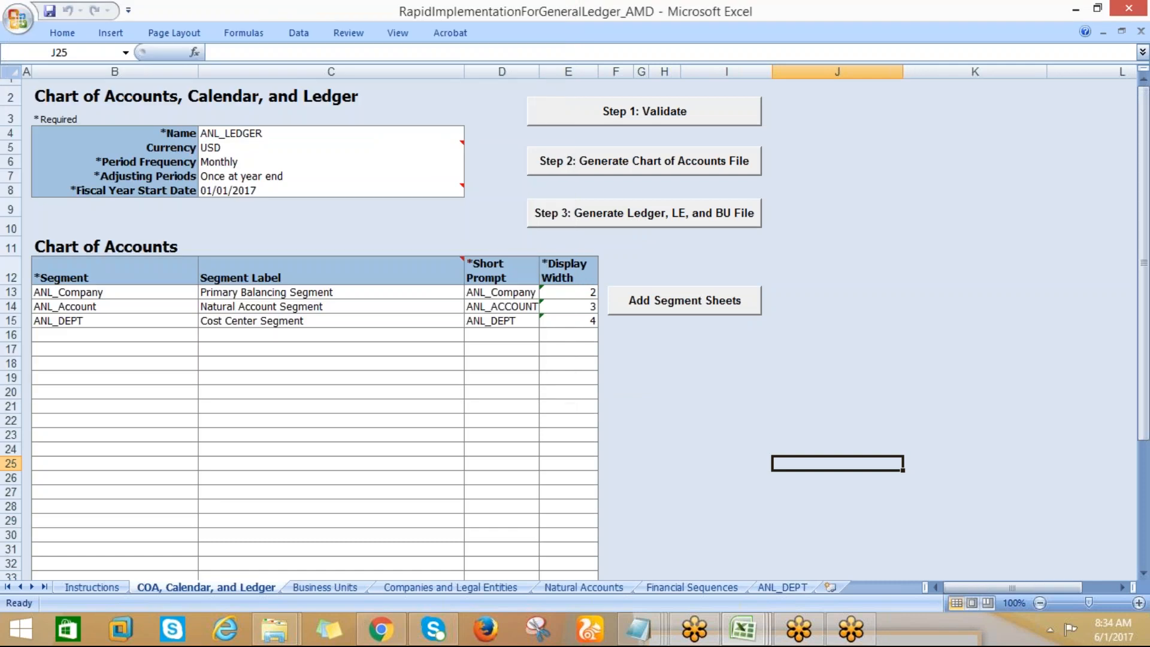
left_click(503, 354)
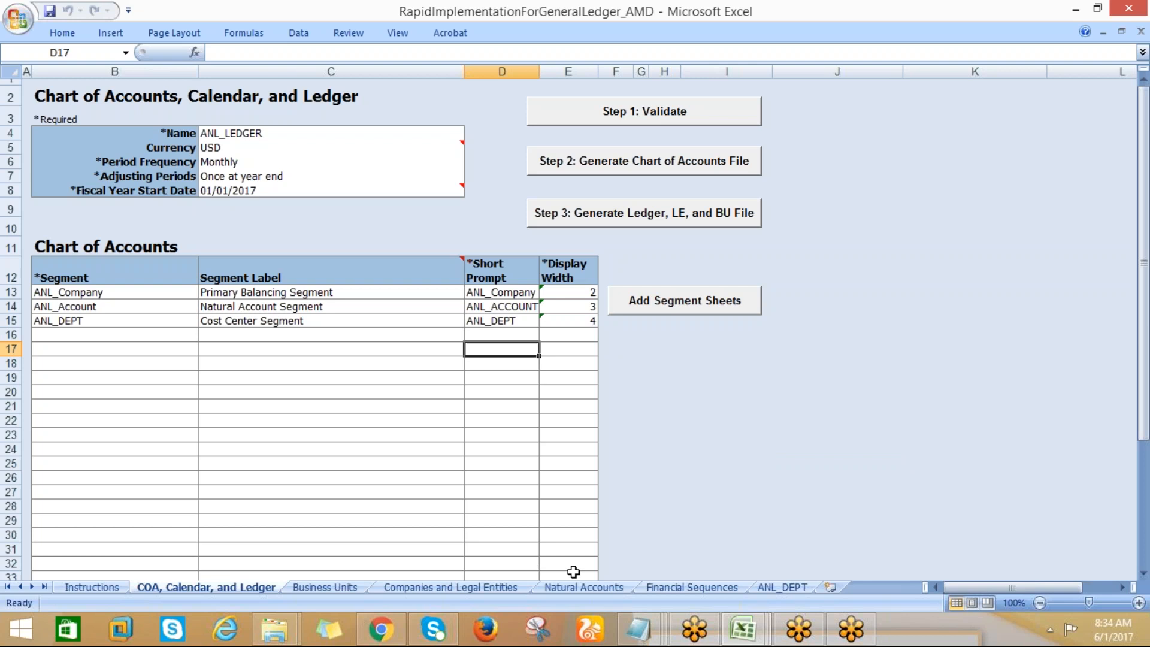
Switch back to Oracle in Chrome and open Setup and Maintenance
left_click(379, 632)
left_click(918, 167)
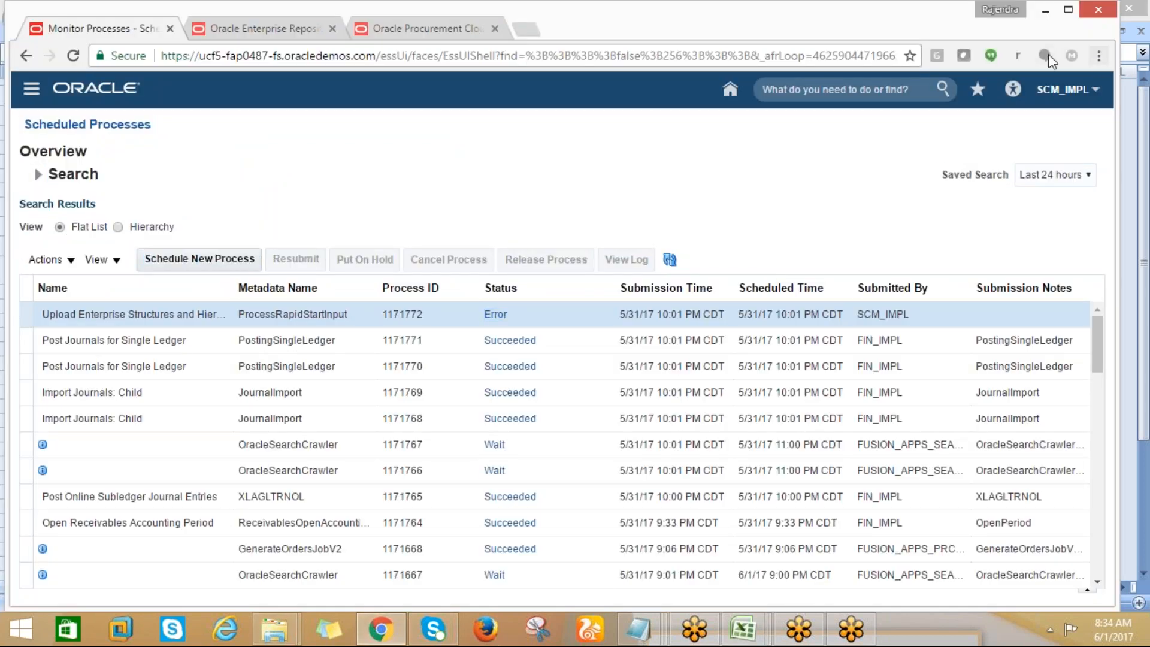
left_click(1092, 102)
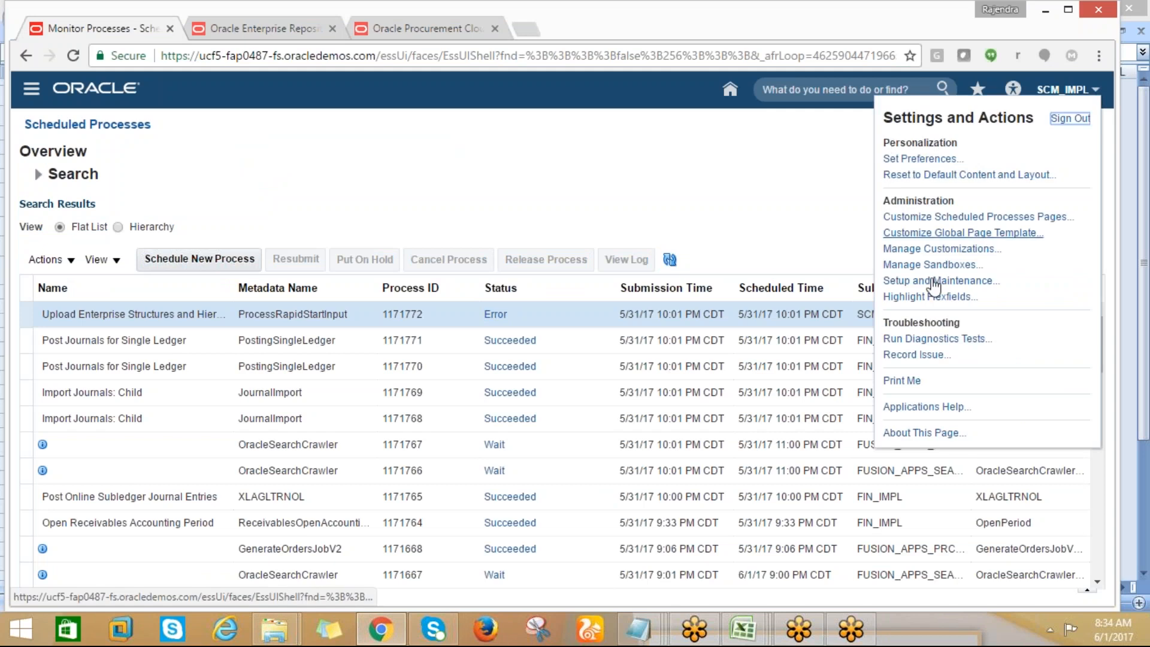
left_click(921, 281)
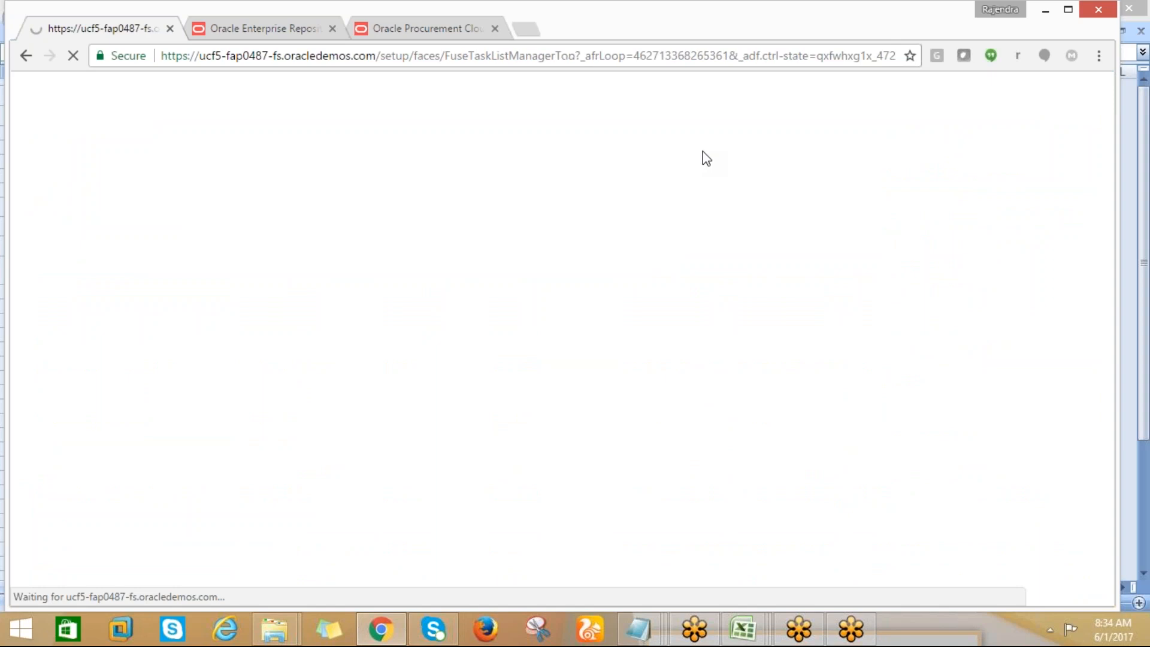
Search Setup and Maintenance for upload%
left_click(683, 129)
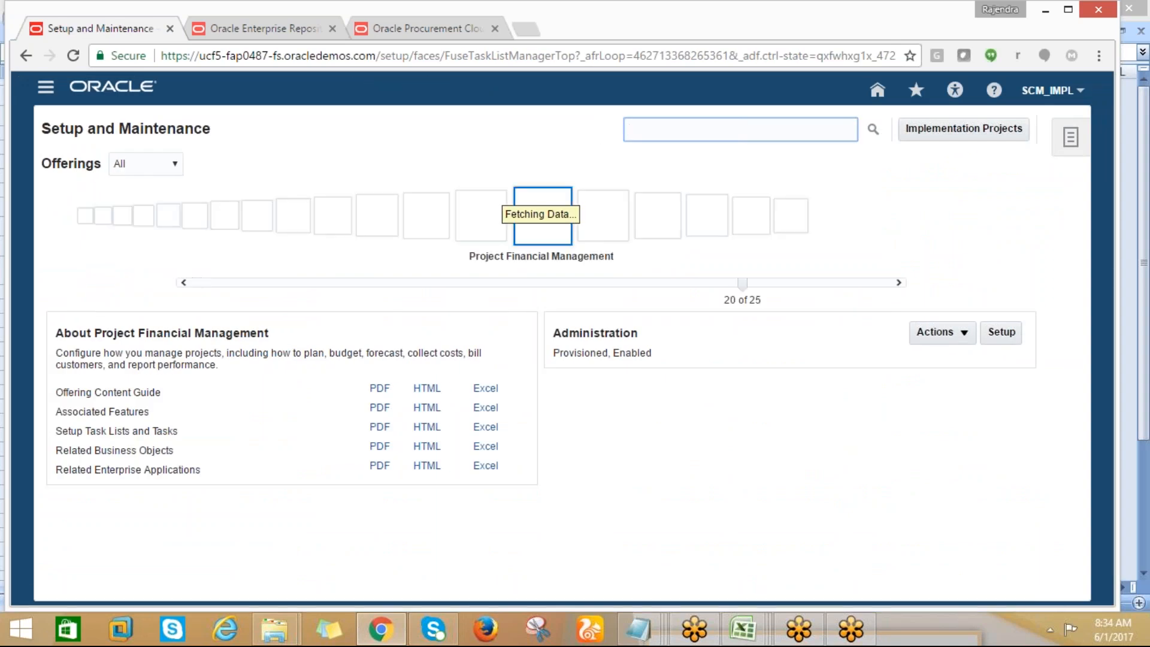
type("upload%")
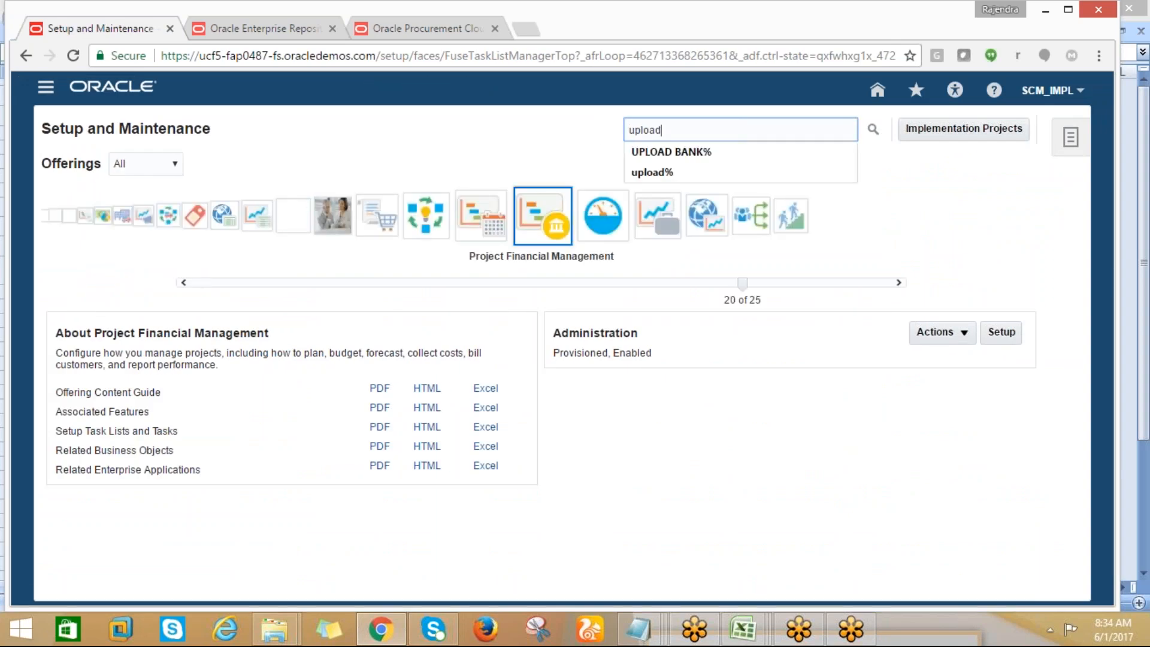
left_click(873, 129)
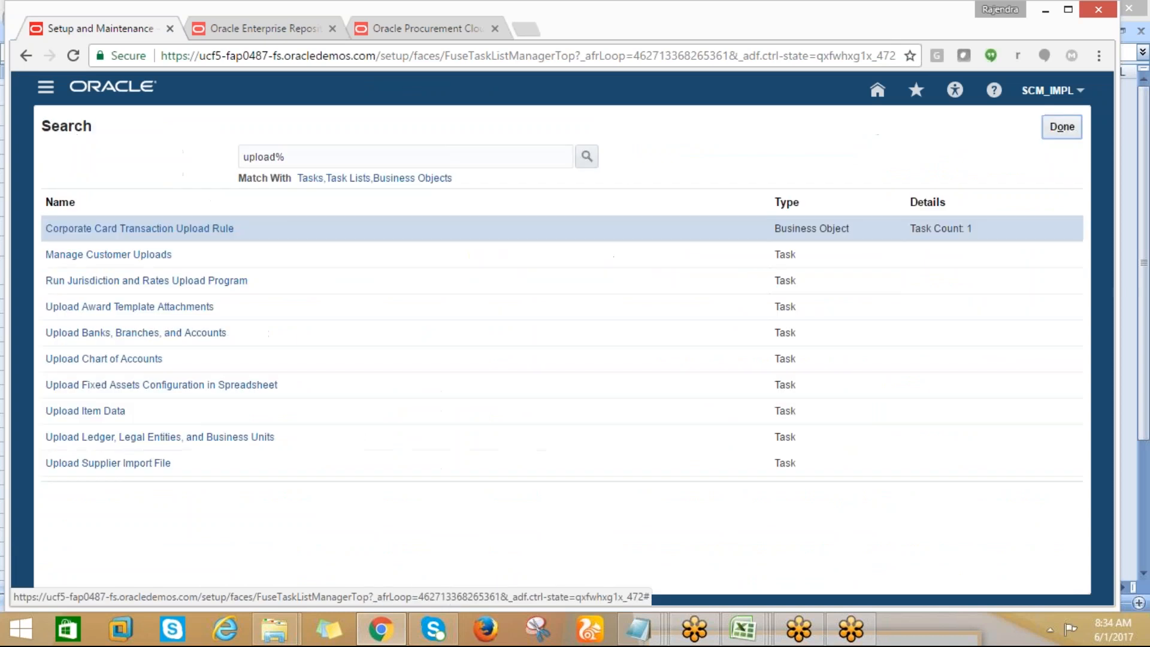
Open the Upload Chart of Accounts task from the search results
left_click(123, 360)
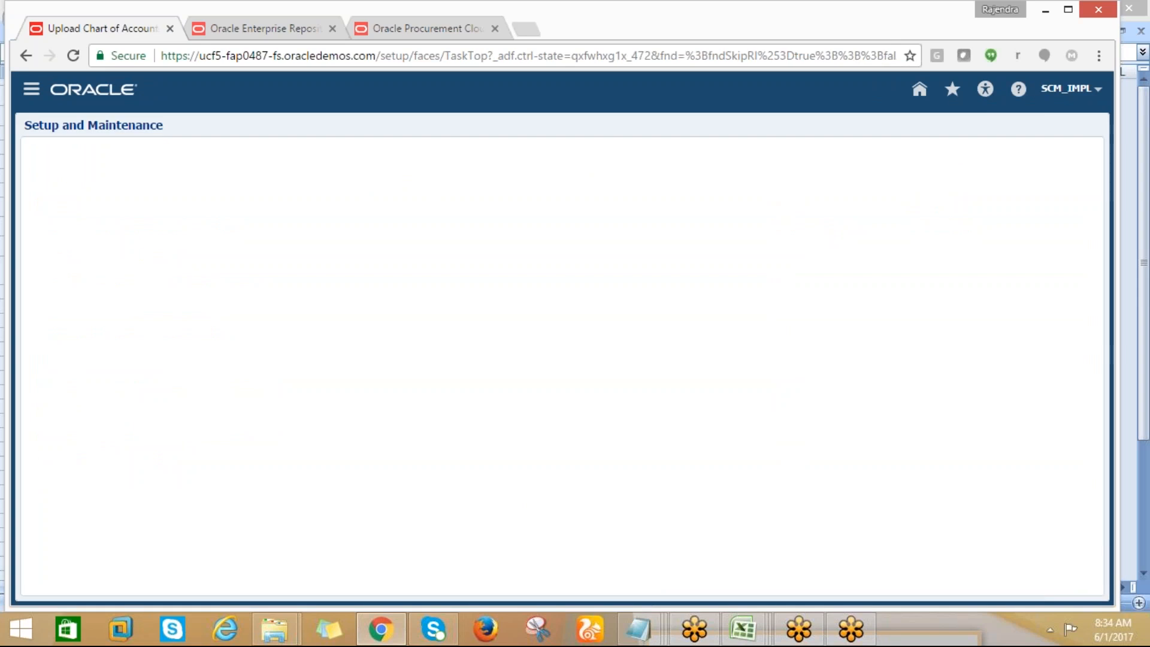
left_click(119, 366)
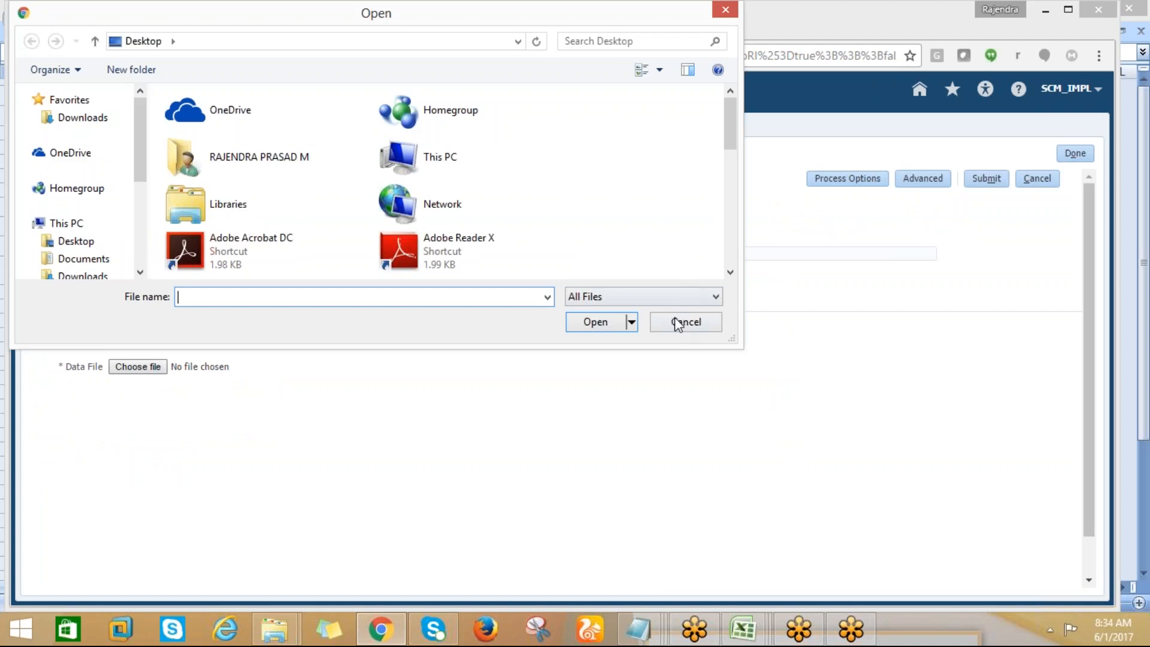
left_click(674, 319)
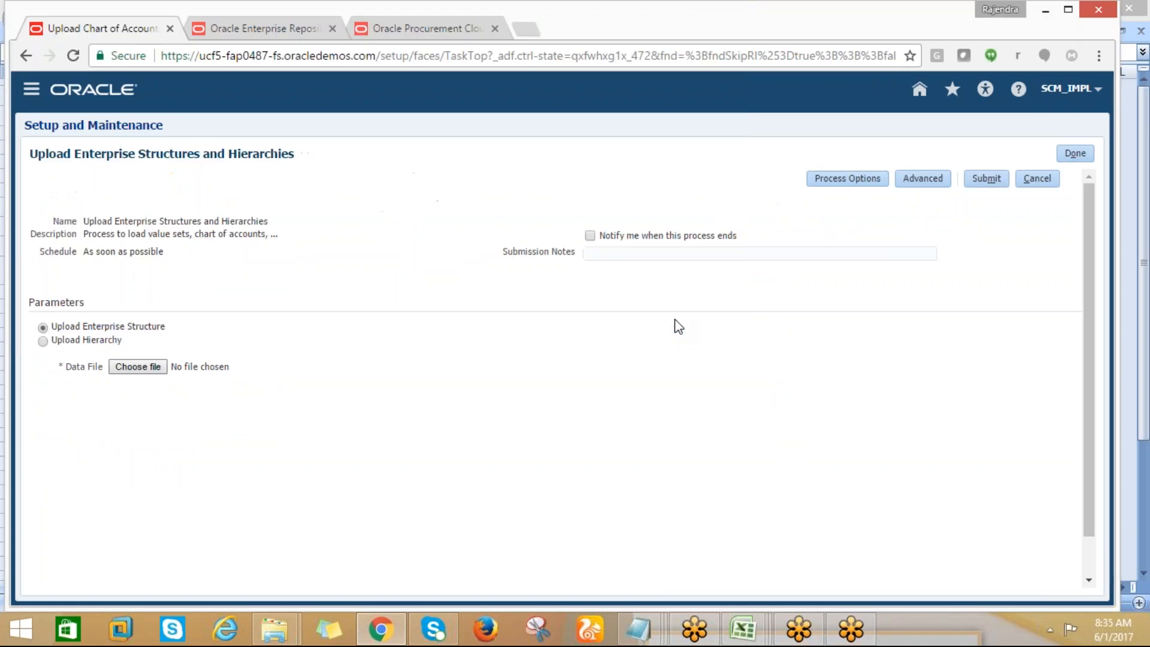
left_click(130, 369)
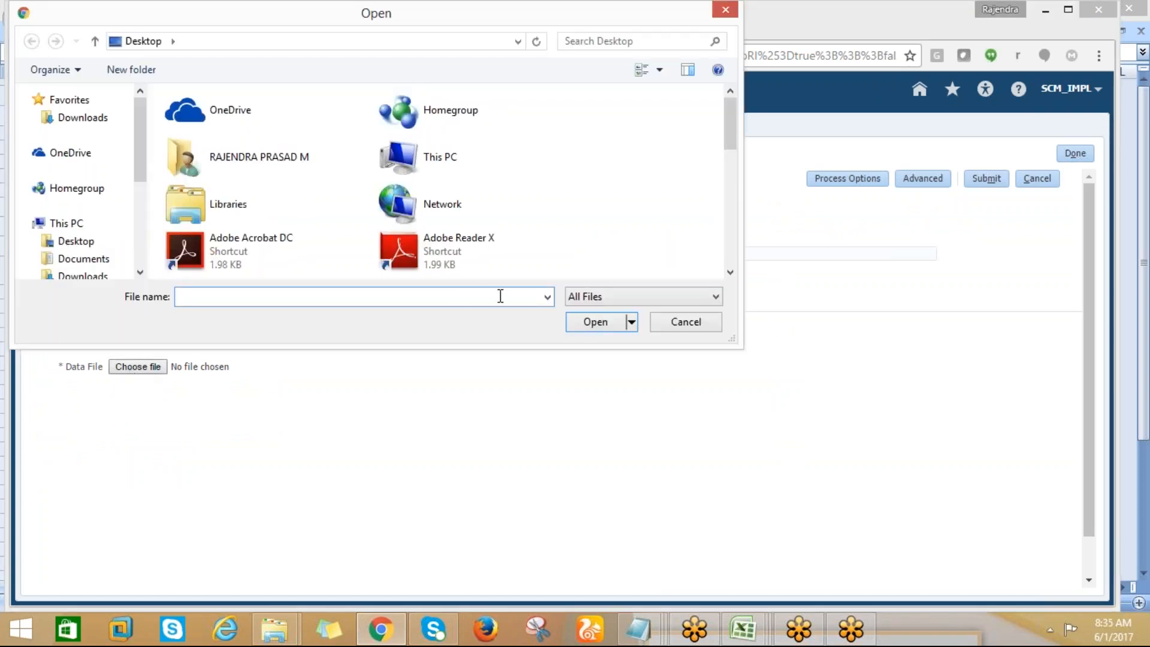
left_click(671, 327)
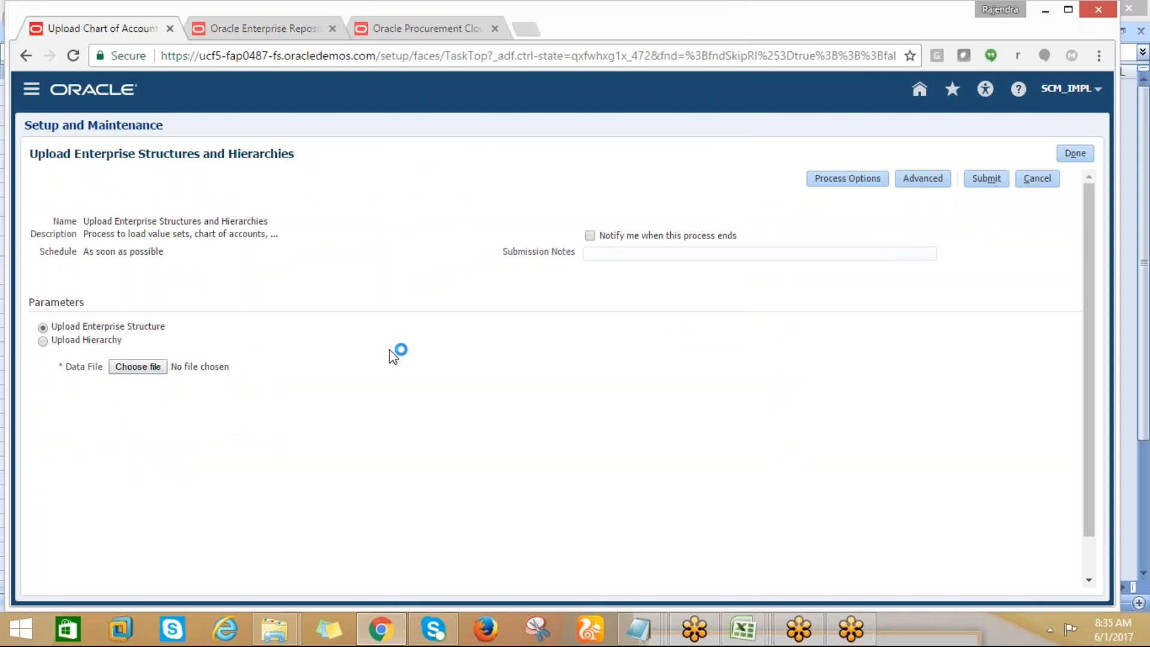
Choose ChartOfAccounts.zip from the Desktop as the data file and submit the Upload Enterprise Structures and Hierarchies process
left_click(149, 366)
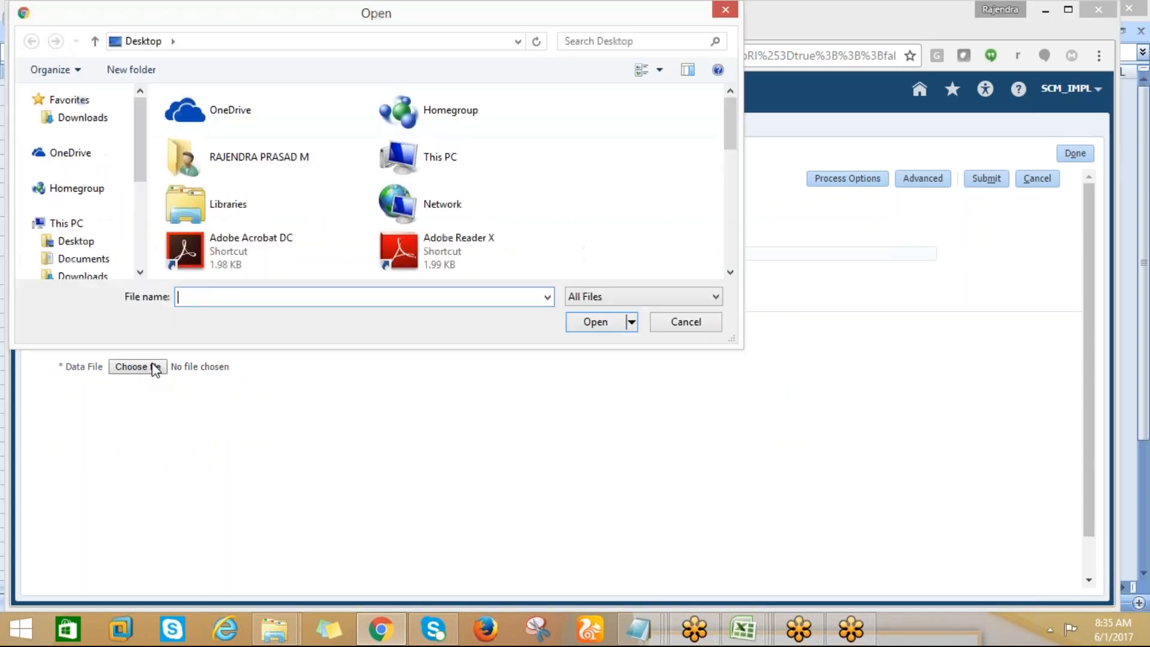
left_click(90, 119)
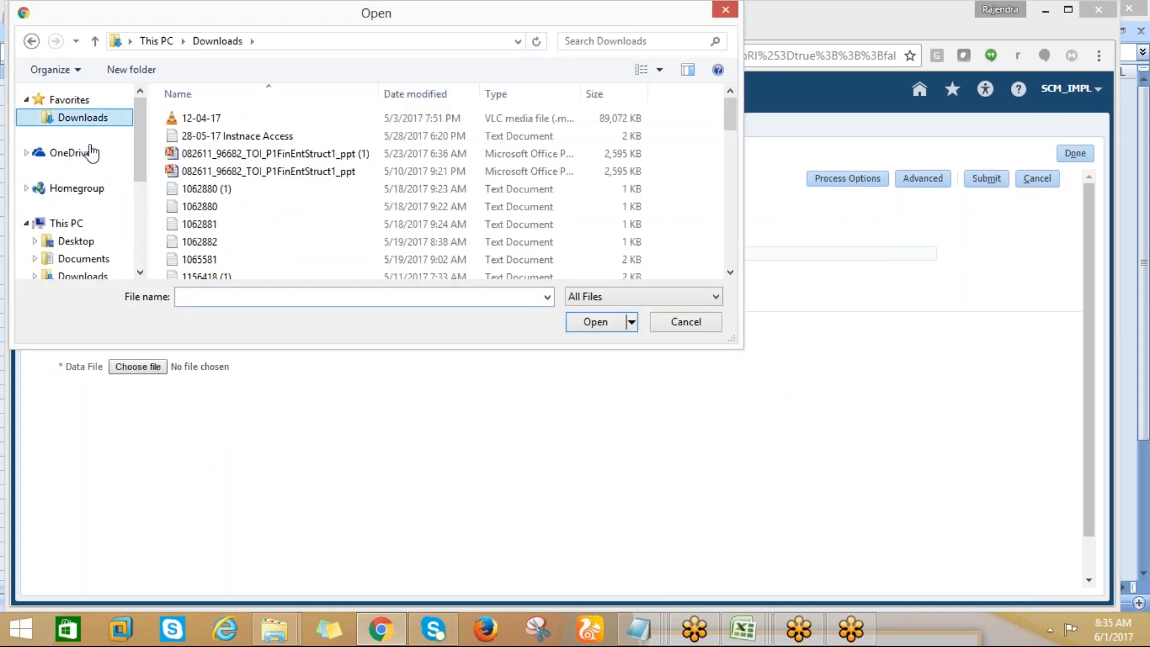
left_click(74, 242)
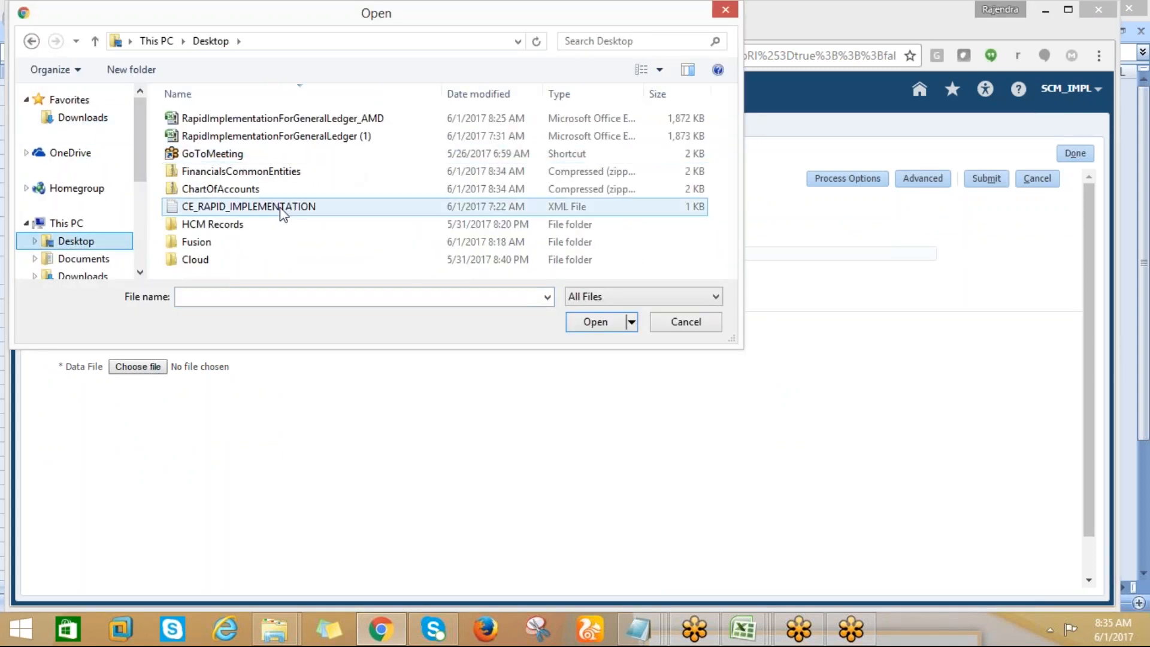
left_click(247, 204)
left_click(253, 188)
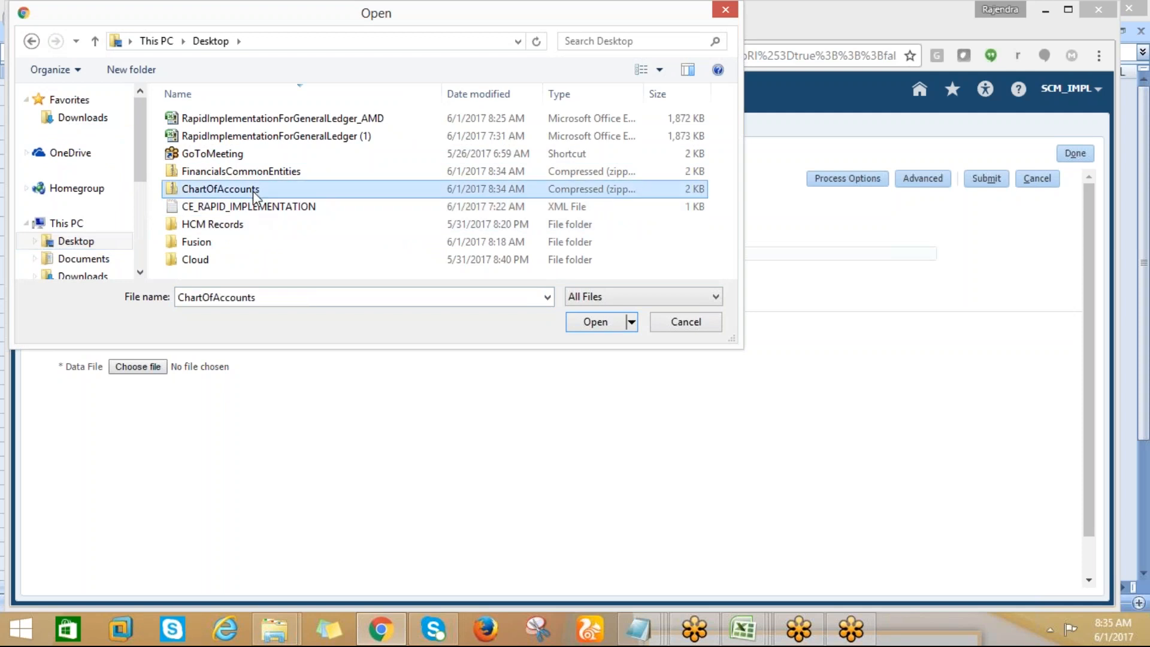
left_click(596, 322)
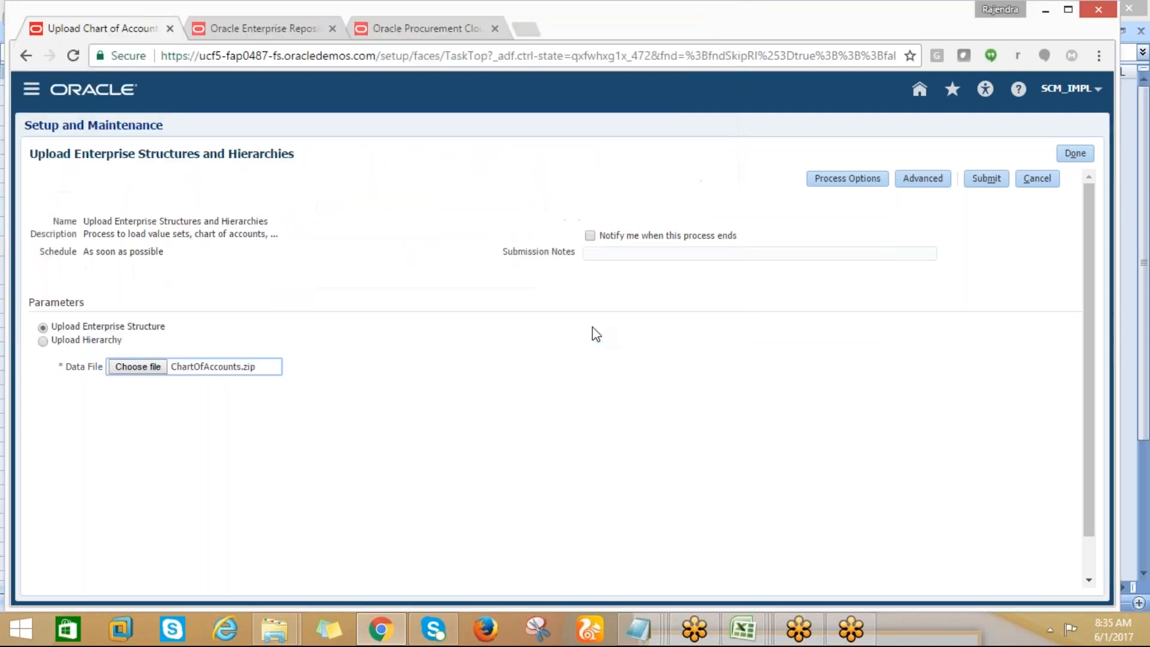
left_click(999, 182)
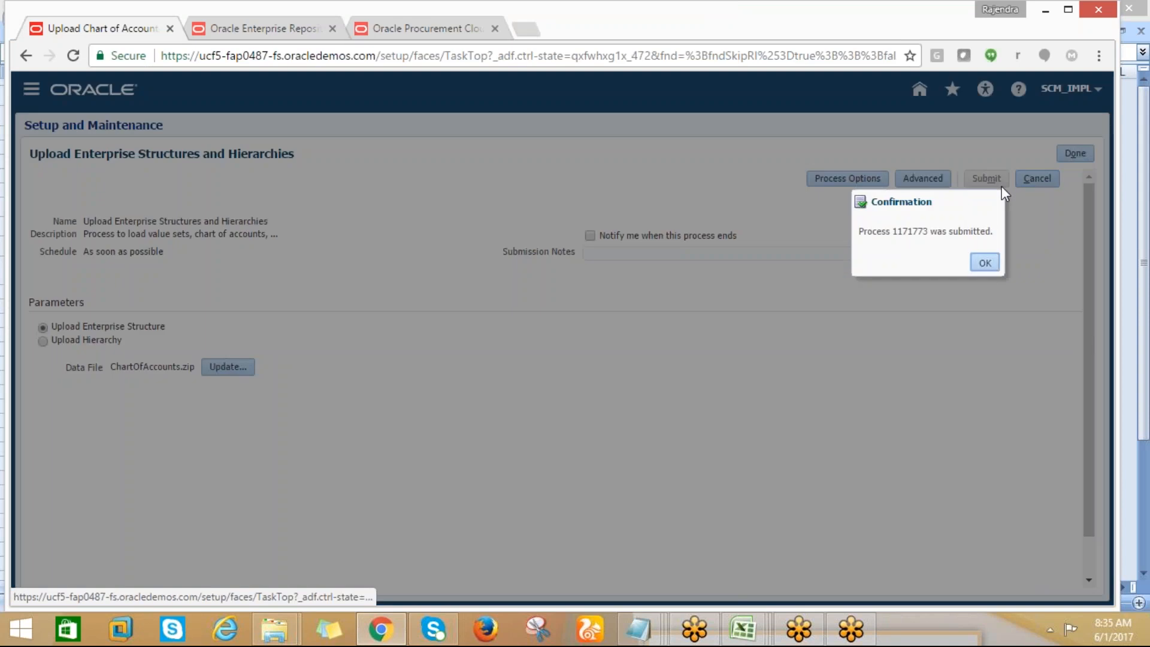
left_click(984, 262)
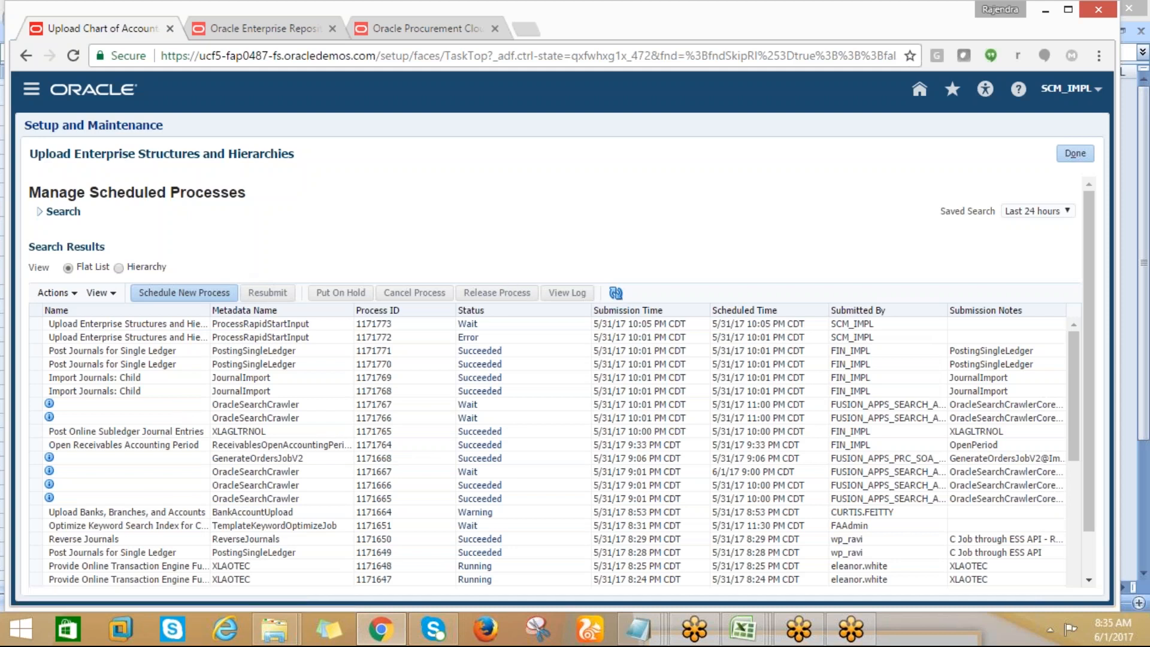
Refresh the scheduled processes to follow the upload, and check the status details of the Maintain Value Sets process
left_click(616, 293)
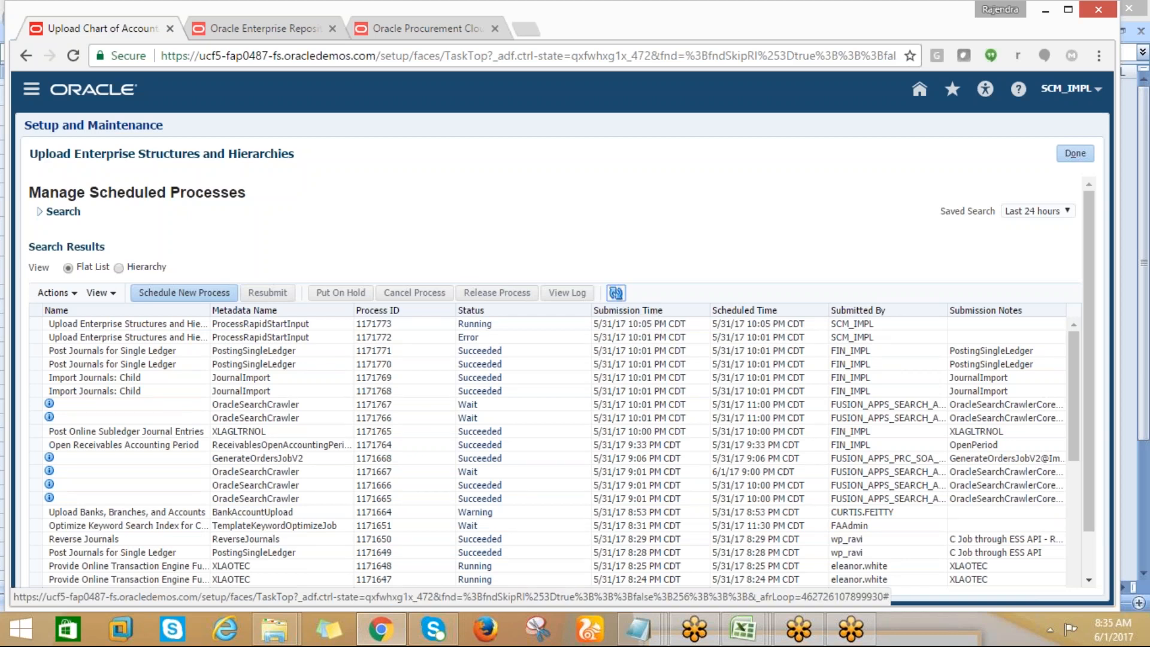
left_click(615, 293)
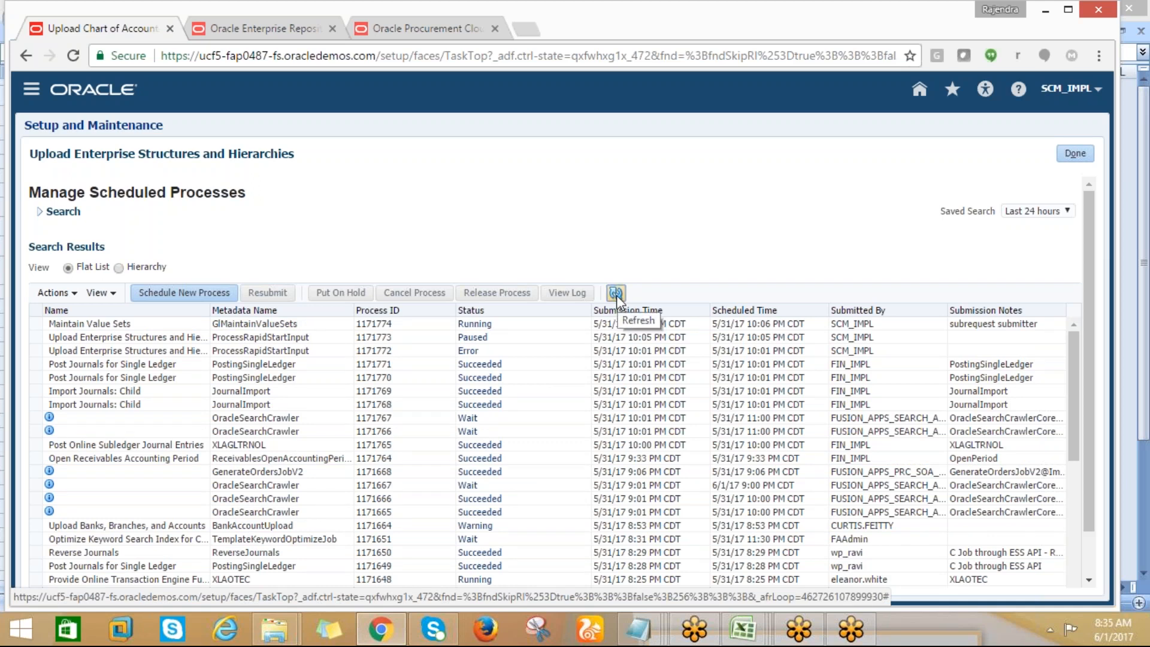
left_click(616, 295)
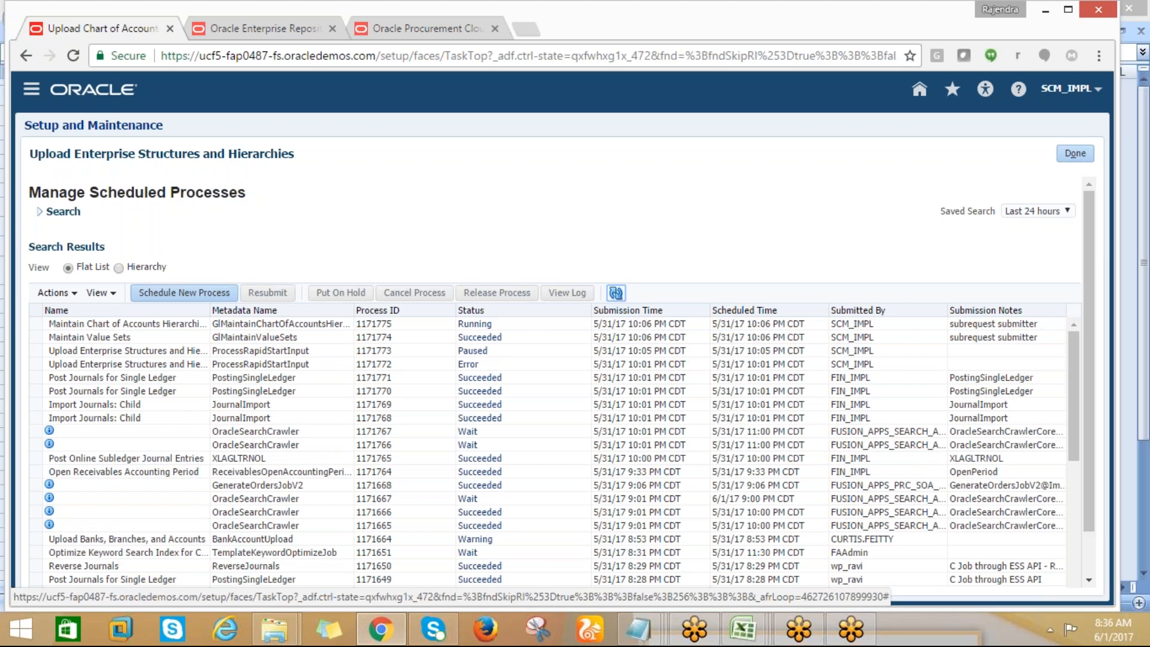
left_click(616, 294)
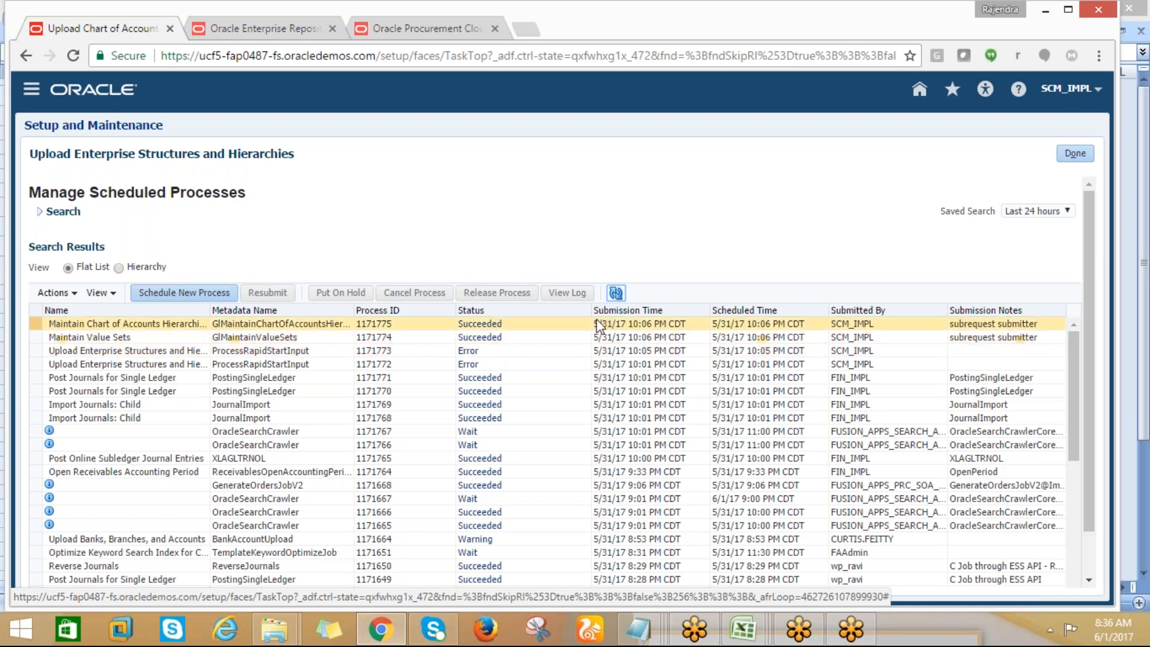
left_click(479, 339)
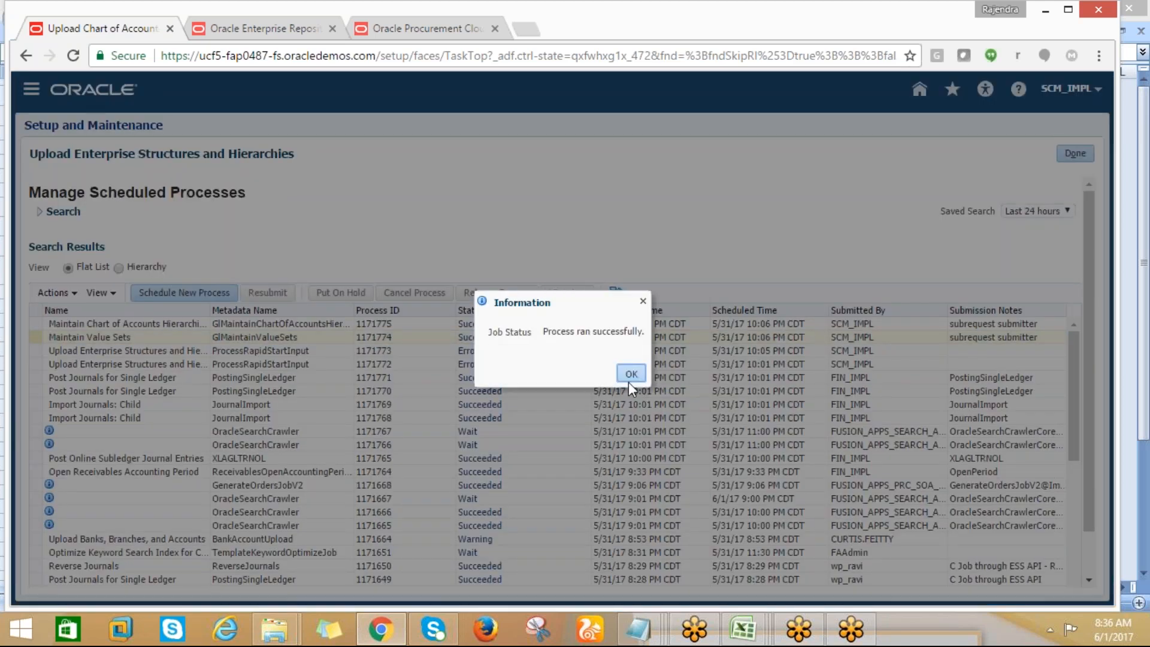
left_click(631, 372)
Check the segment names in the RapidImplementationForGeneralLedger_AMD workbook in Excel and return to Oracle in Chrome
mouse_move(743, 639)
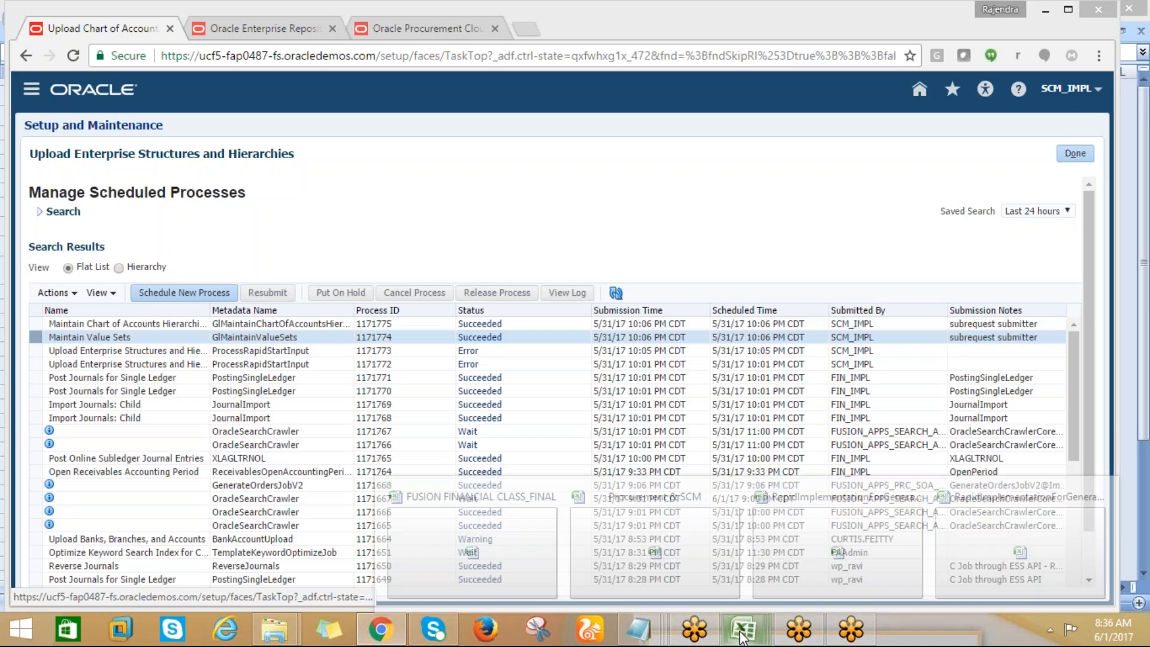
left_click(838, 545)
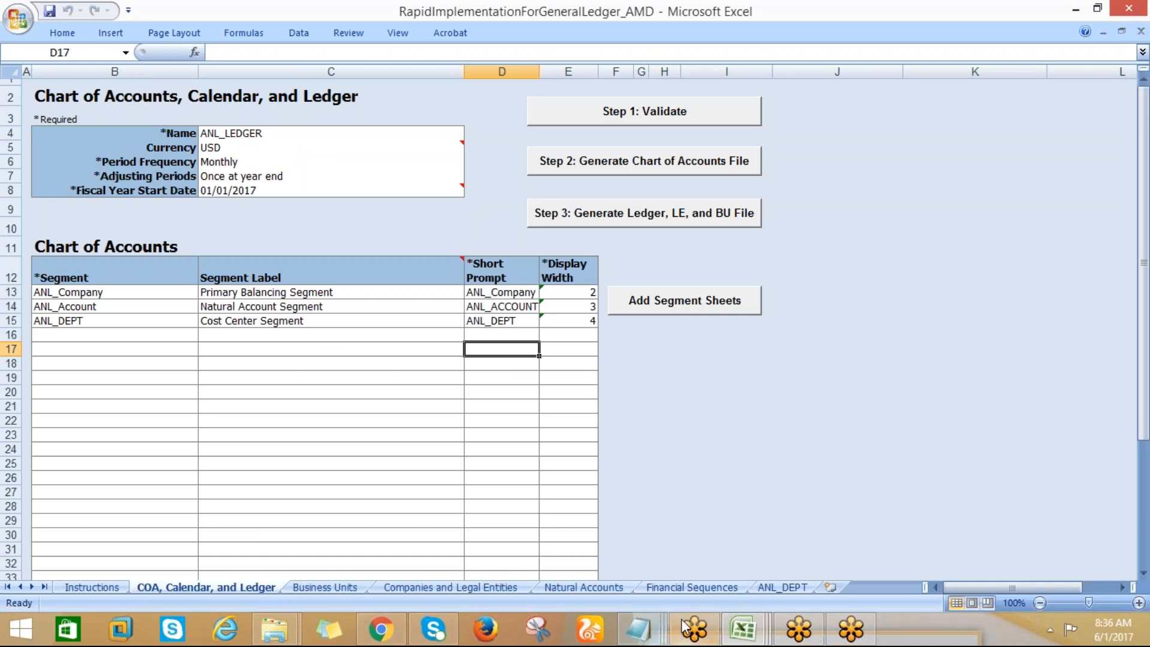
left_click(381, 626)
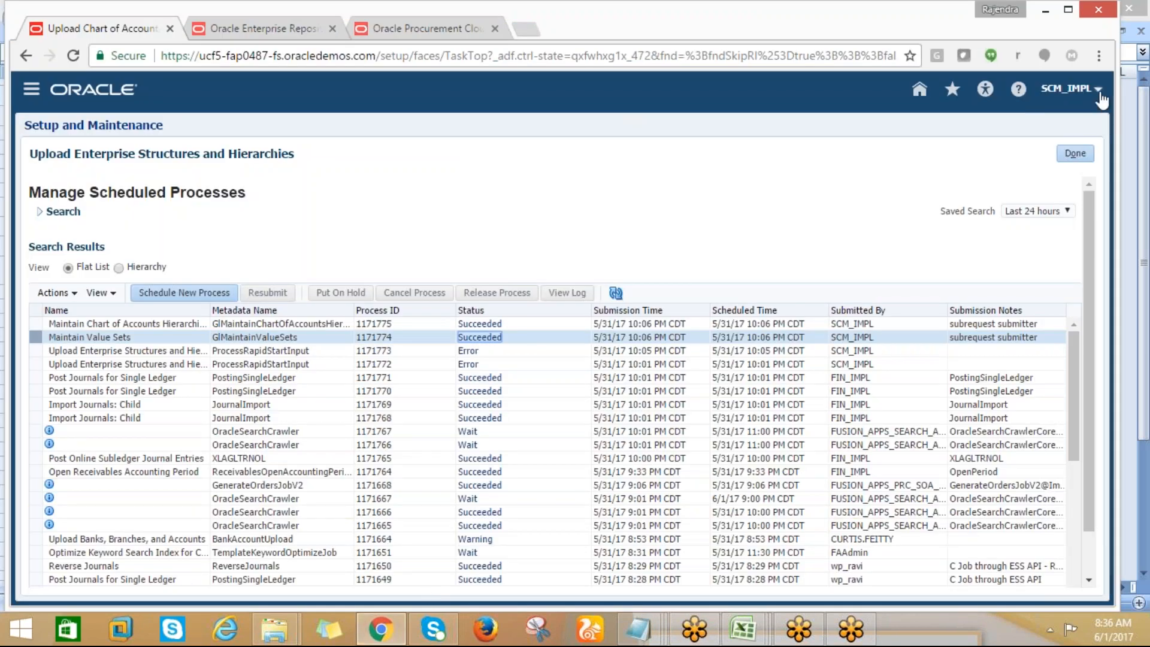
Open Setup and Maintenance and search for chart of%
left_click(1071, 89)
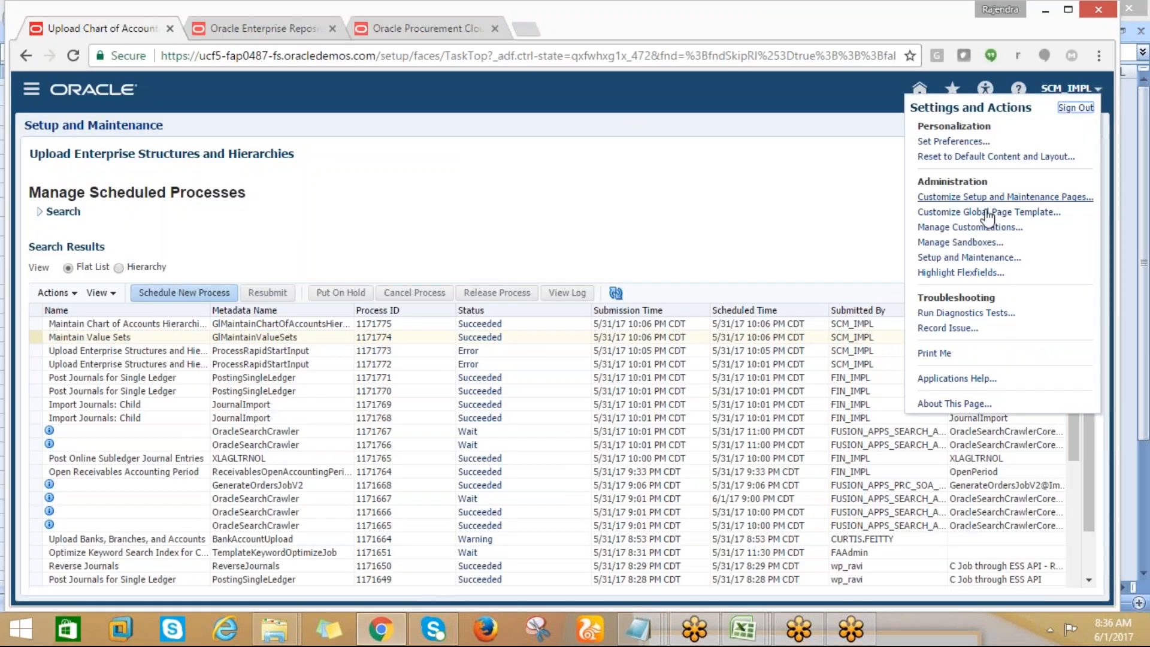
left_click(963, 258)
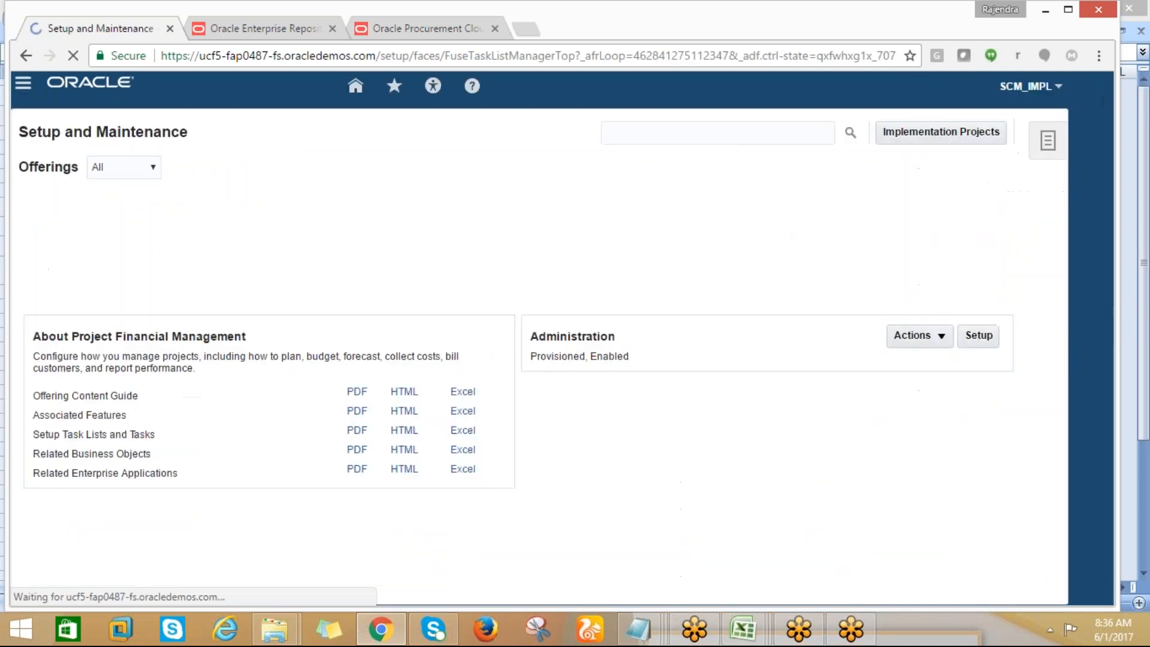
left_click(650, 136)
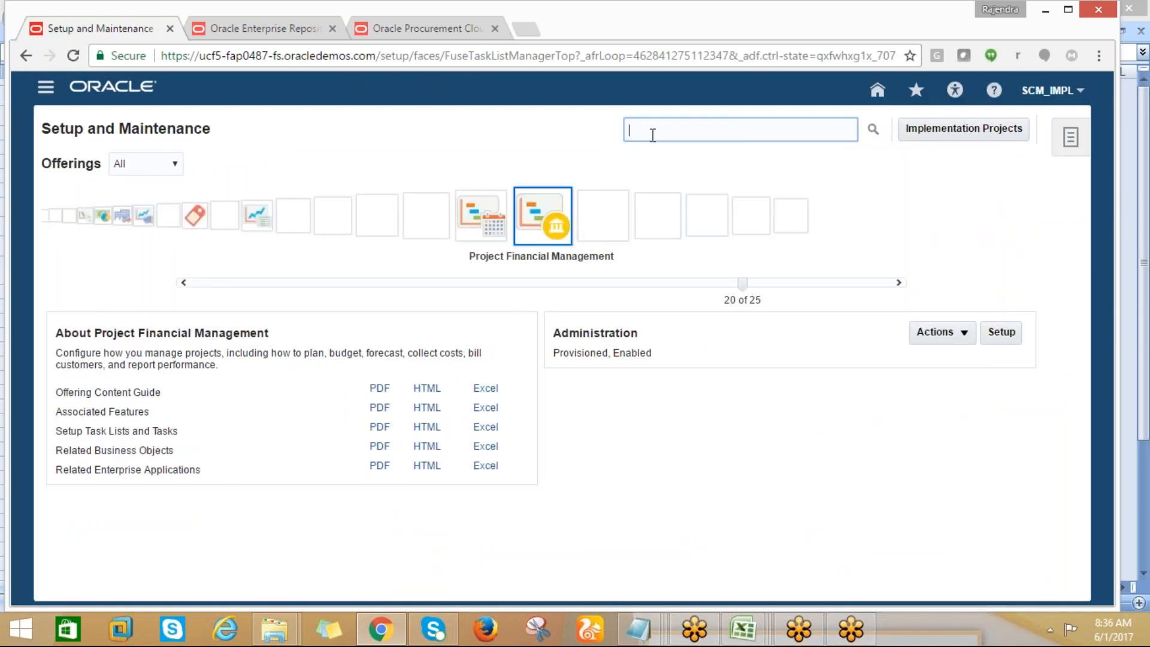
type("chart of%")
left_click(873, 130)
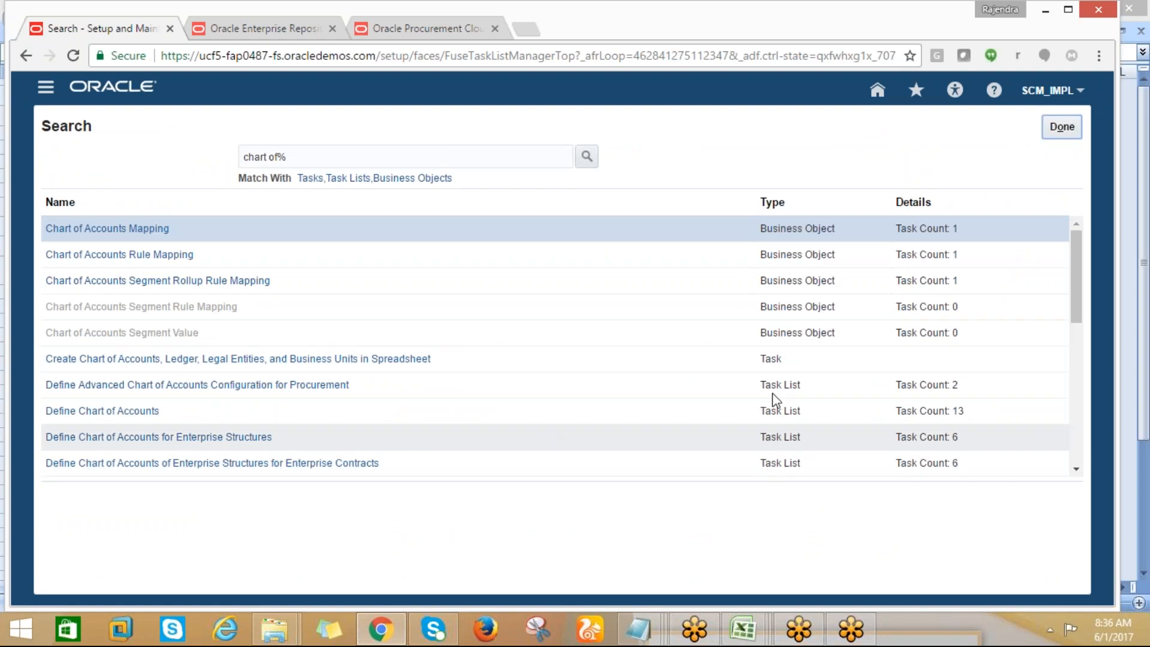
Open the Manage Chart of Accounts Value Sets task and search for the value set code ANL%
scroll(1079, 470, "down", 3)
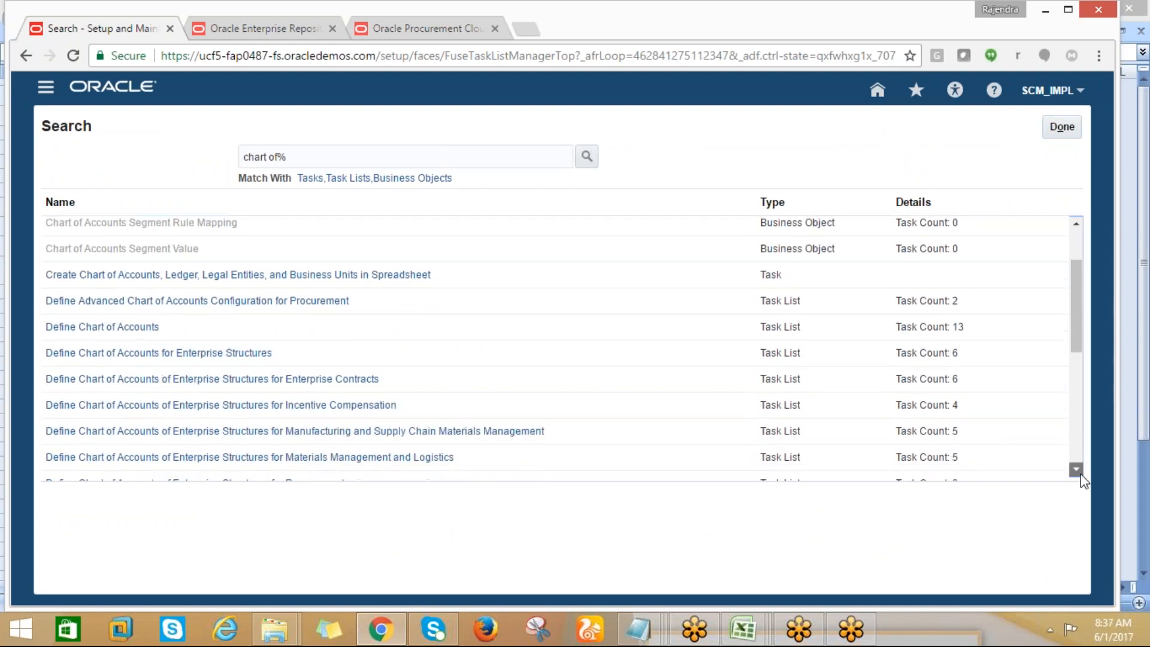
scroll(1082, 477, "down", 4)
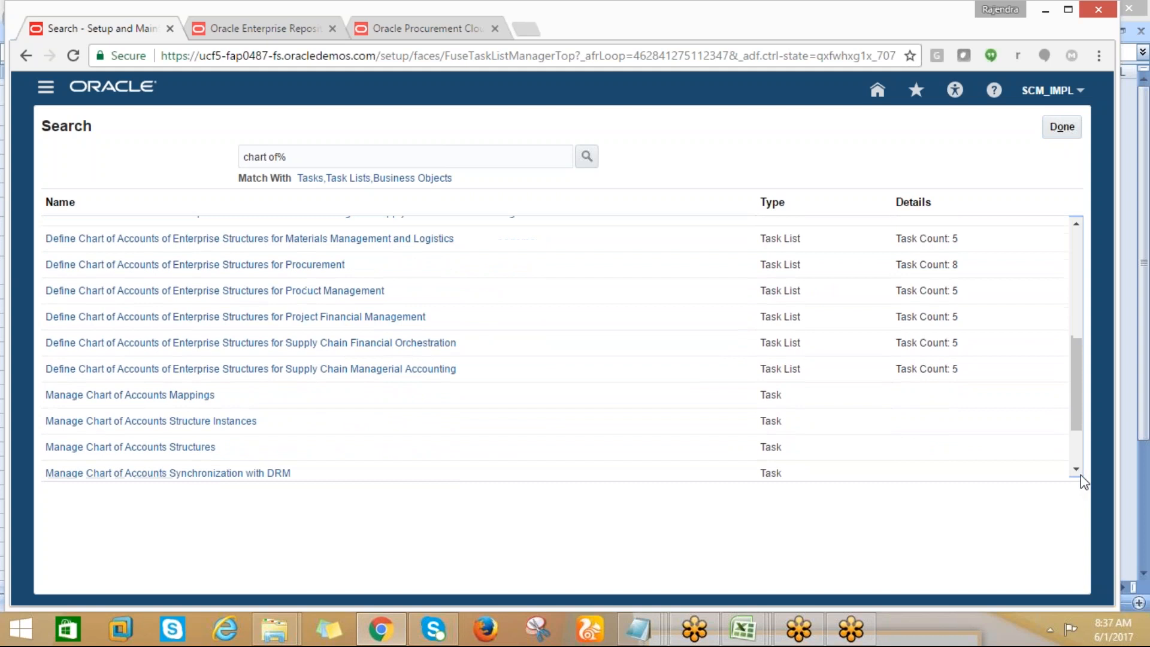
scroll(1082, 478, "down", 1)
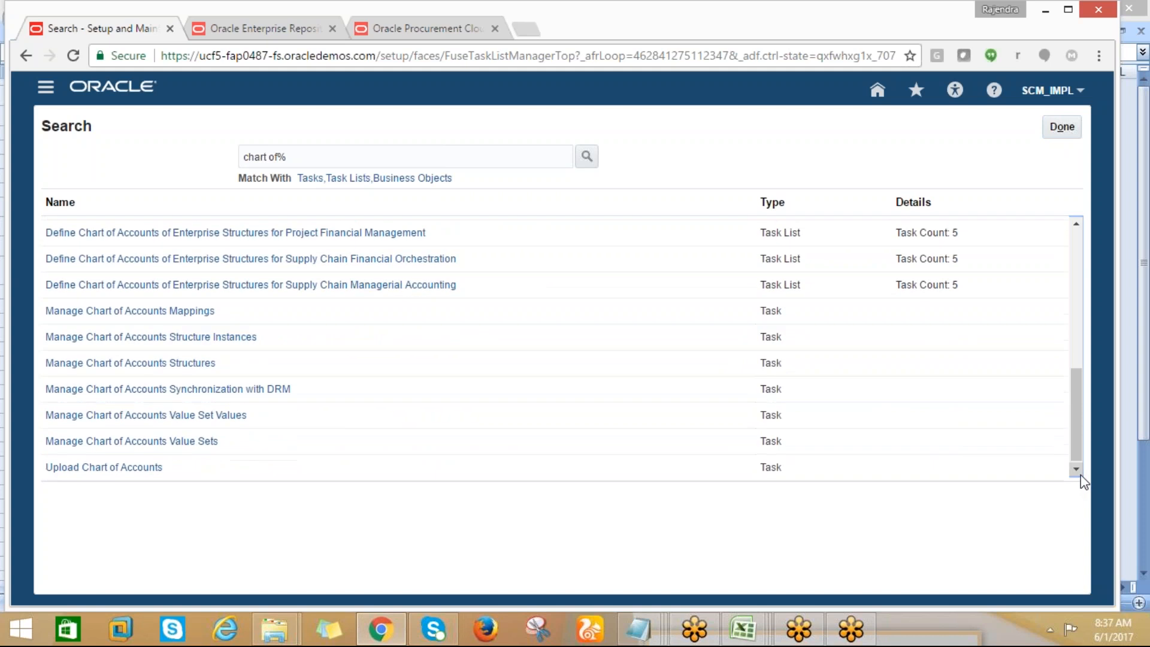
left_click(201, 444)
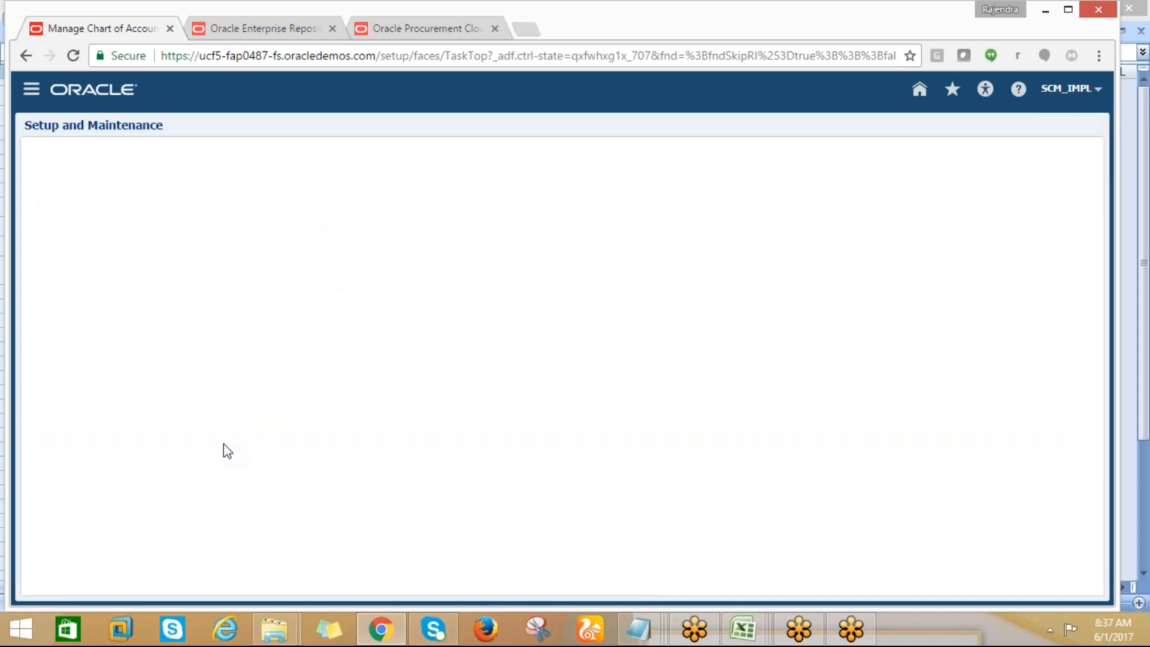
left_click(159, 217)
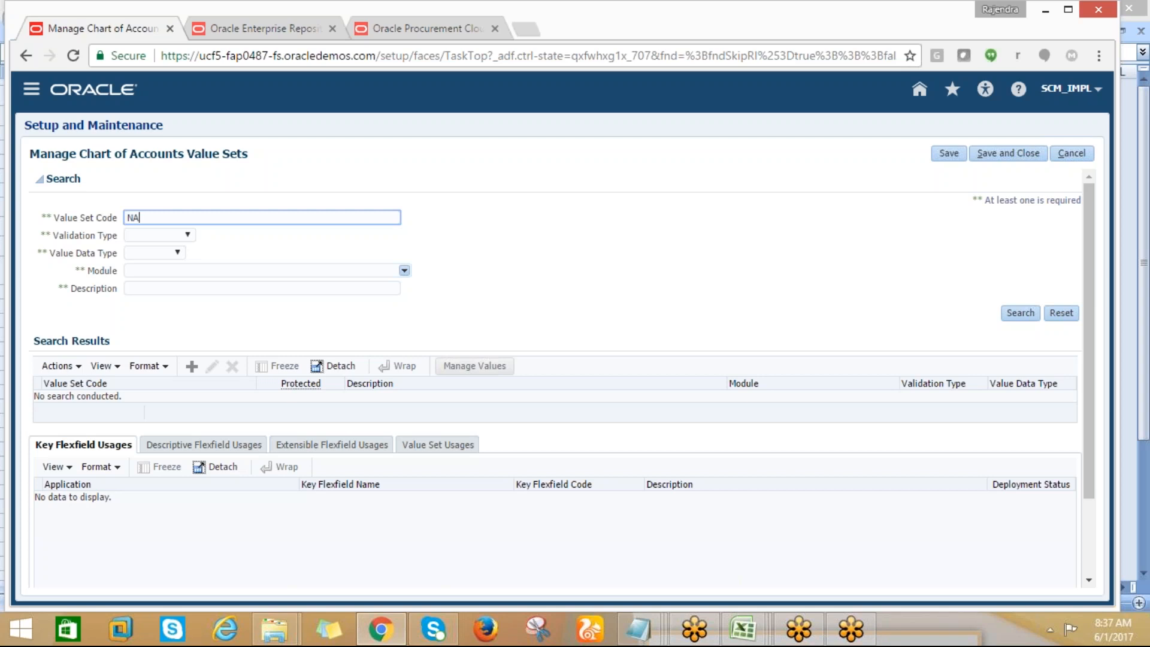
type("ANL%")
left_click(1015, 316)
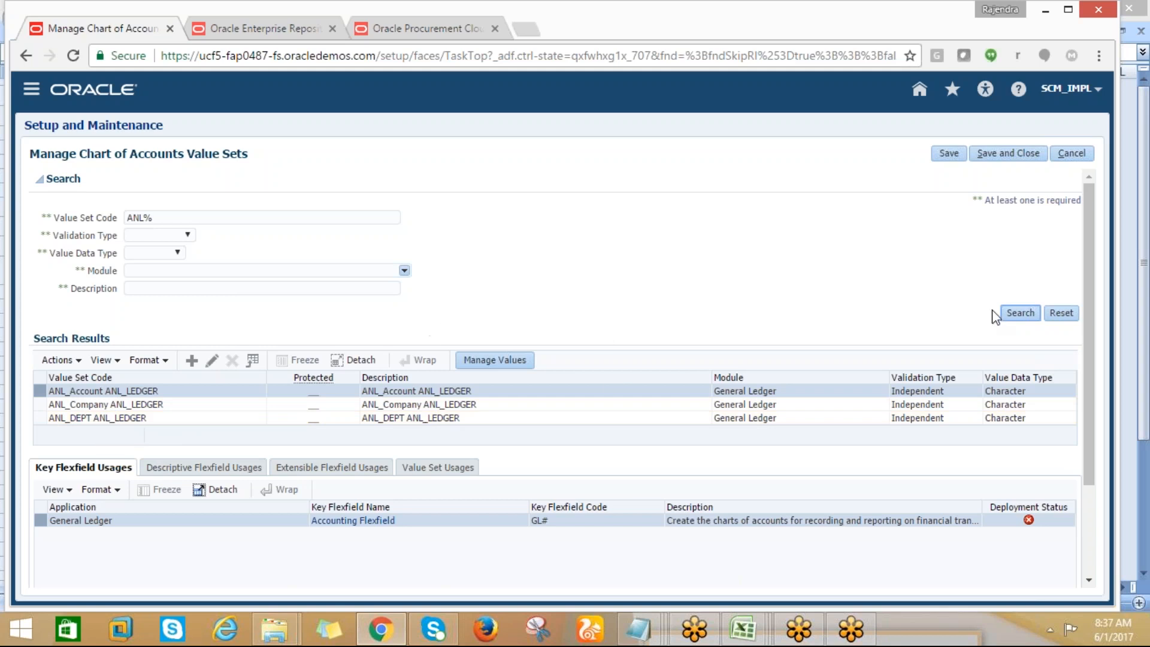
Open the values of the ANL_Account ANL_LEDGER value set and list them all with an unfiltered search
left_click(797, 379)
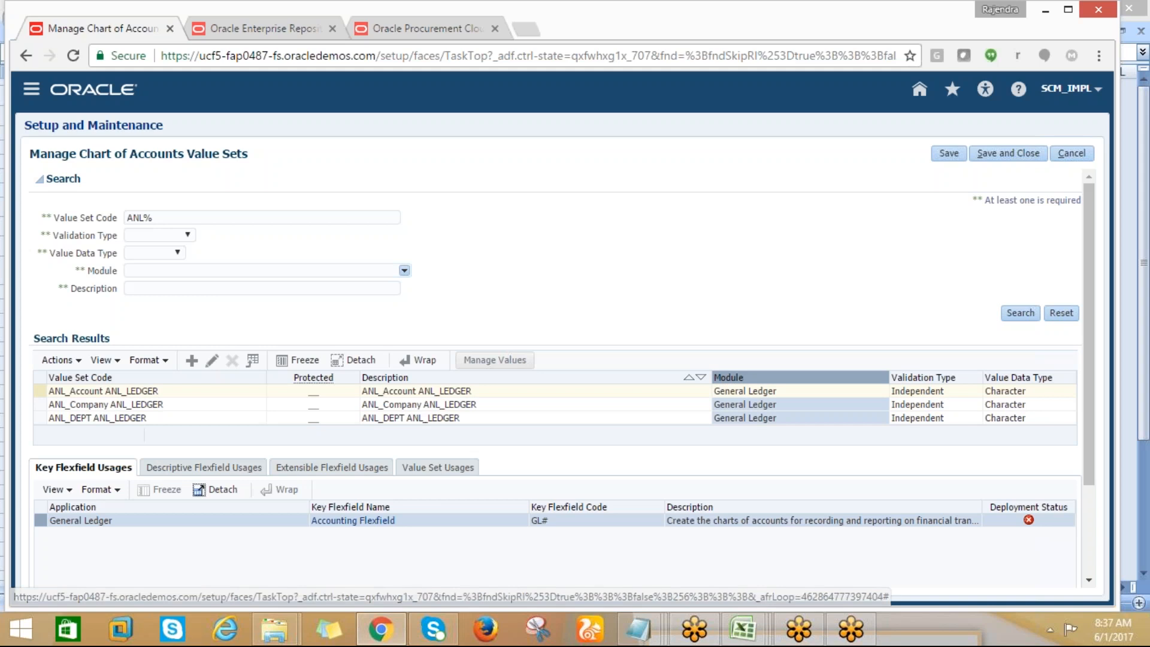
left_click(496, 360)
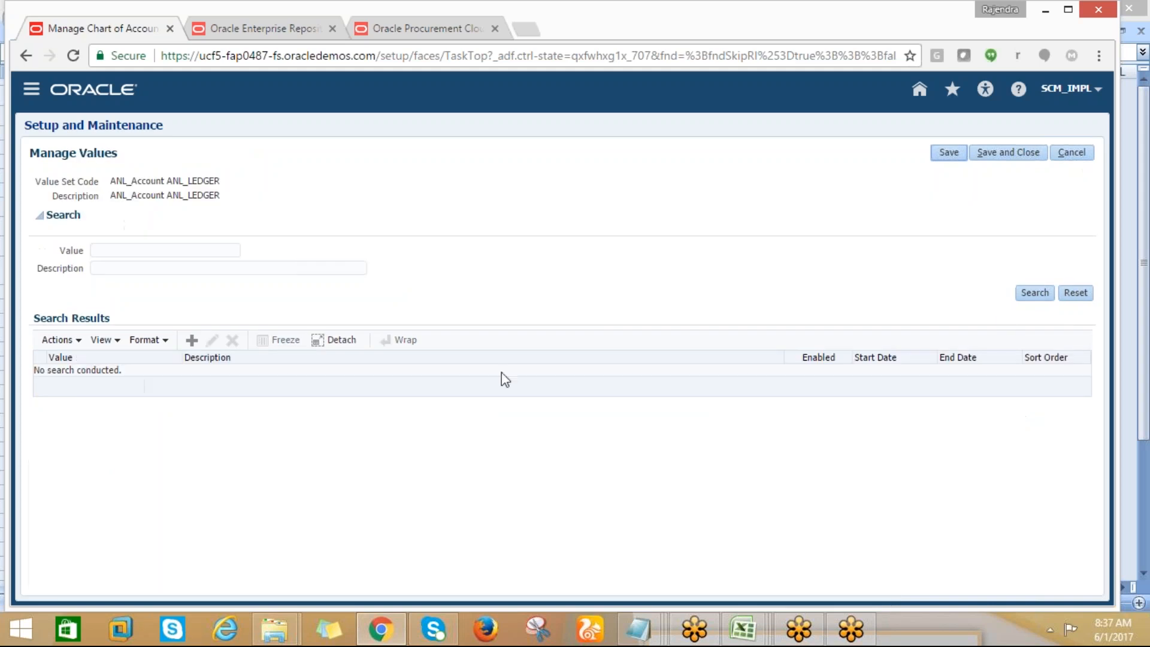
left_click(1035, 293)
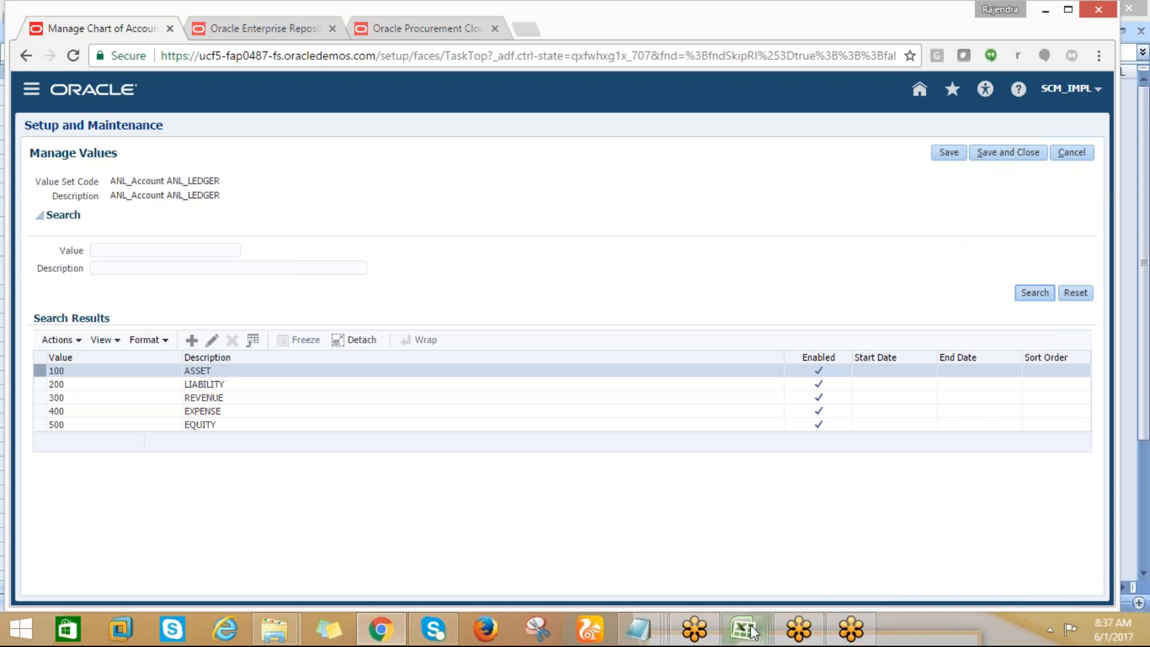
Switch to Excel and close the blank RapidImplementationForGeneralLedger (2) workbook
mouse_move(765, 612)
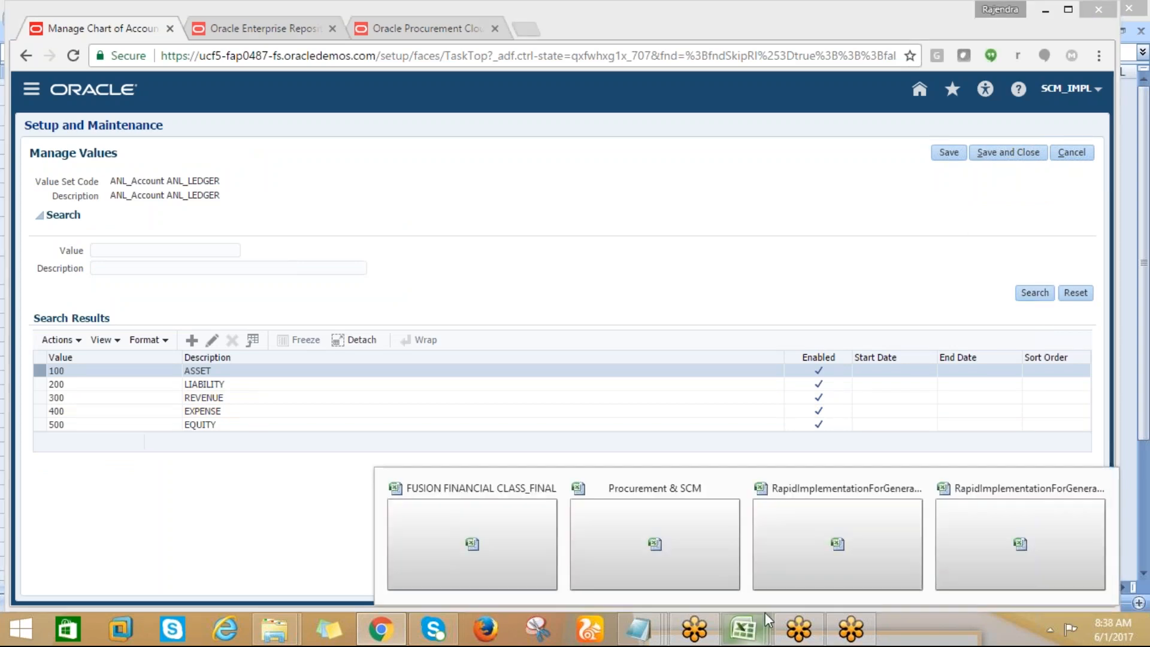
left_click(905, 552)
left_click(682, 444)
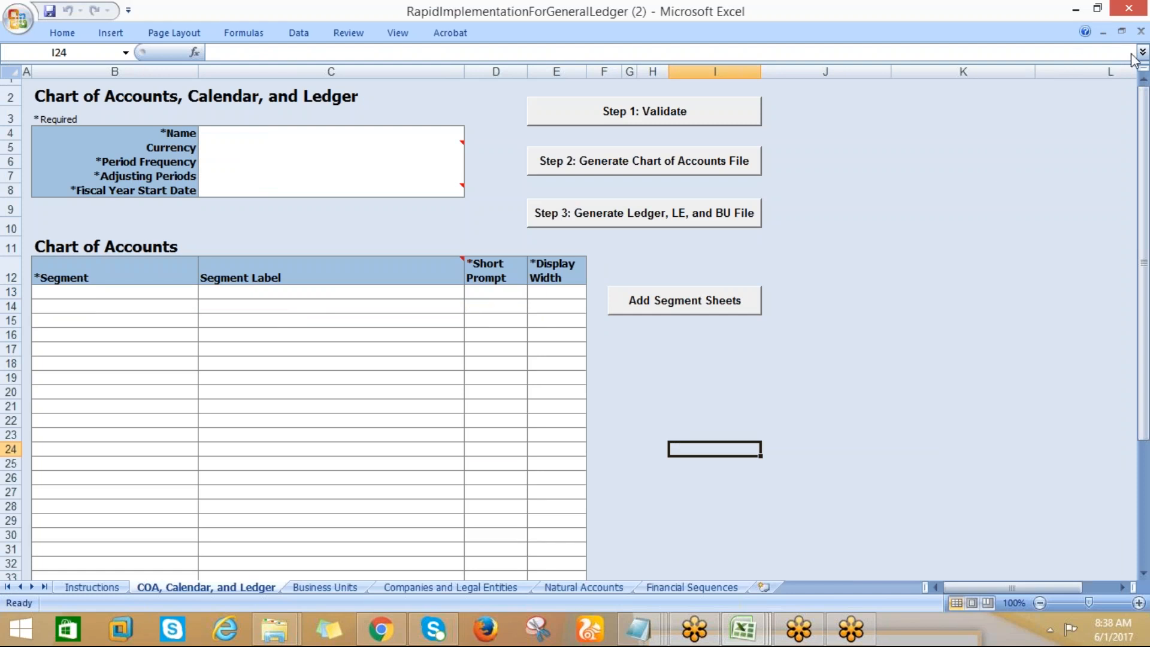
left_click(1142, 41)
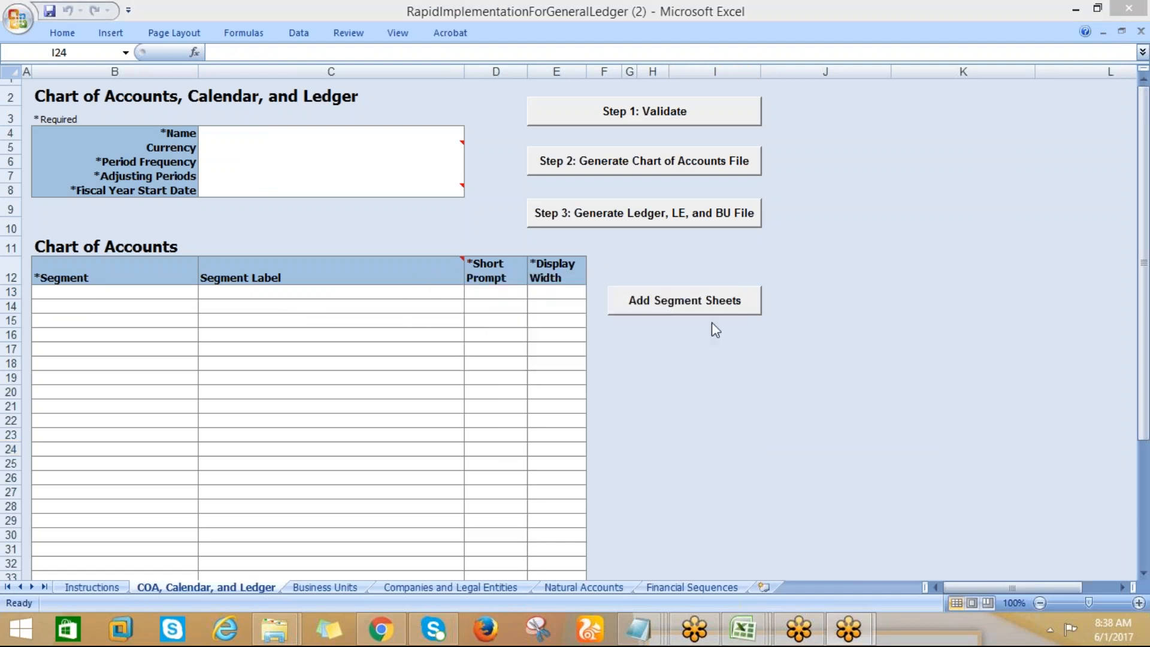